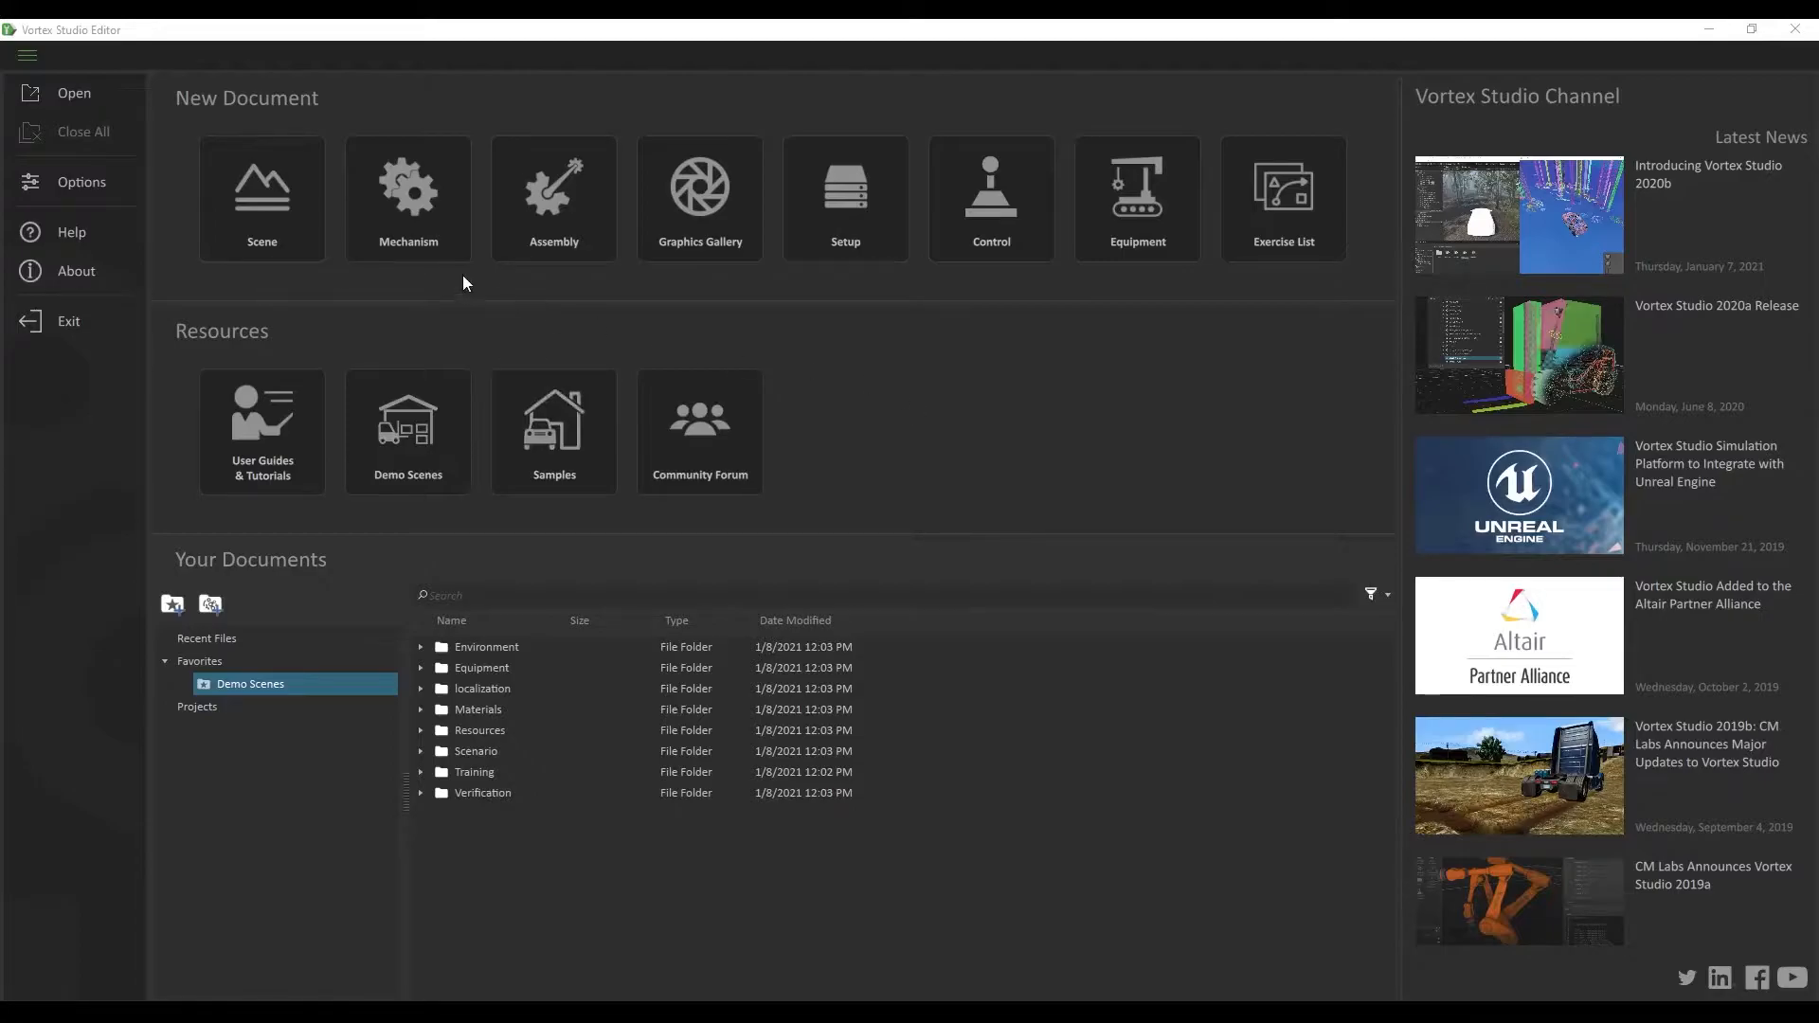
Step: Create a new mechanism named Forklift and save it as Forklift.vxmechanism in the Getting Started 3 Creating a Mechanism folder
left_click(418, 201)
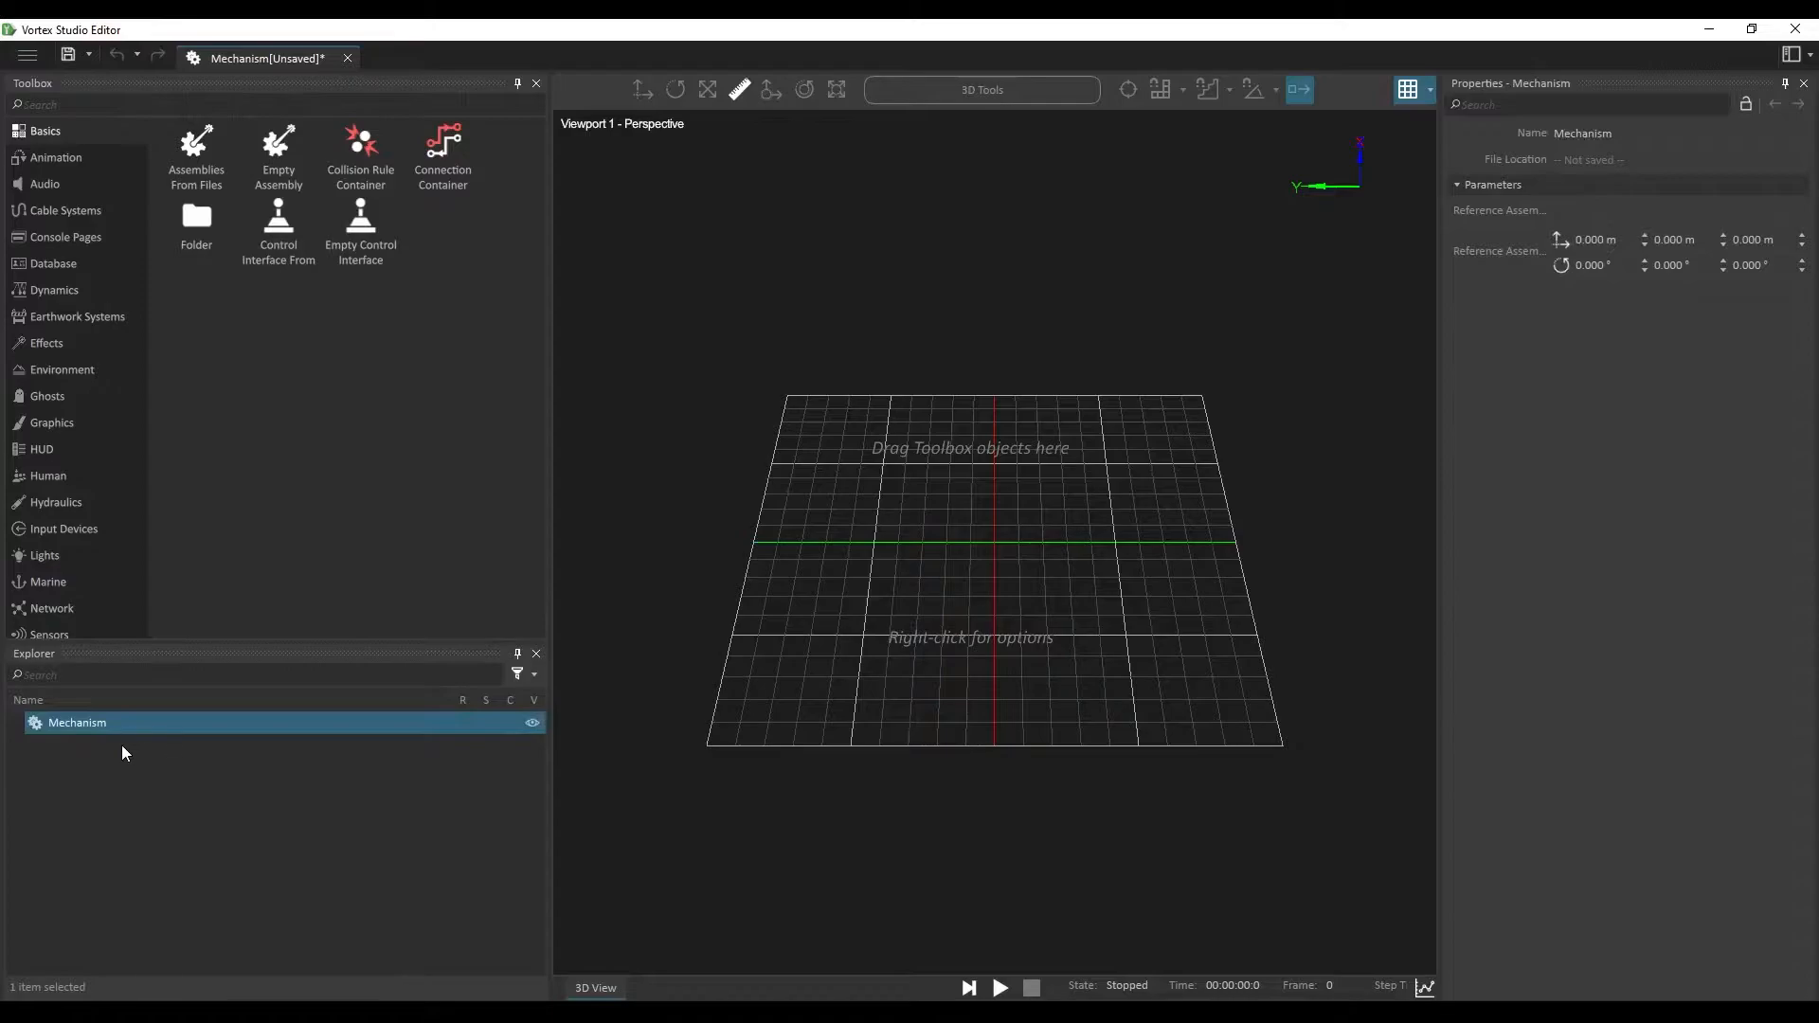
double_click(122, 734)
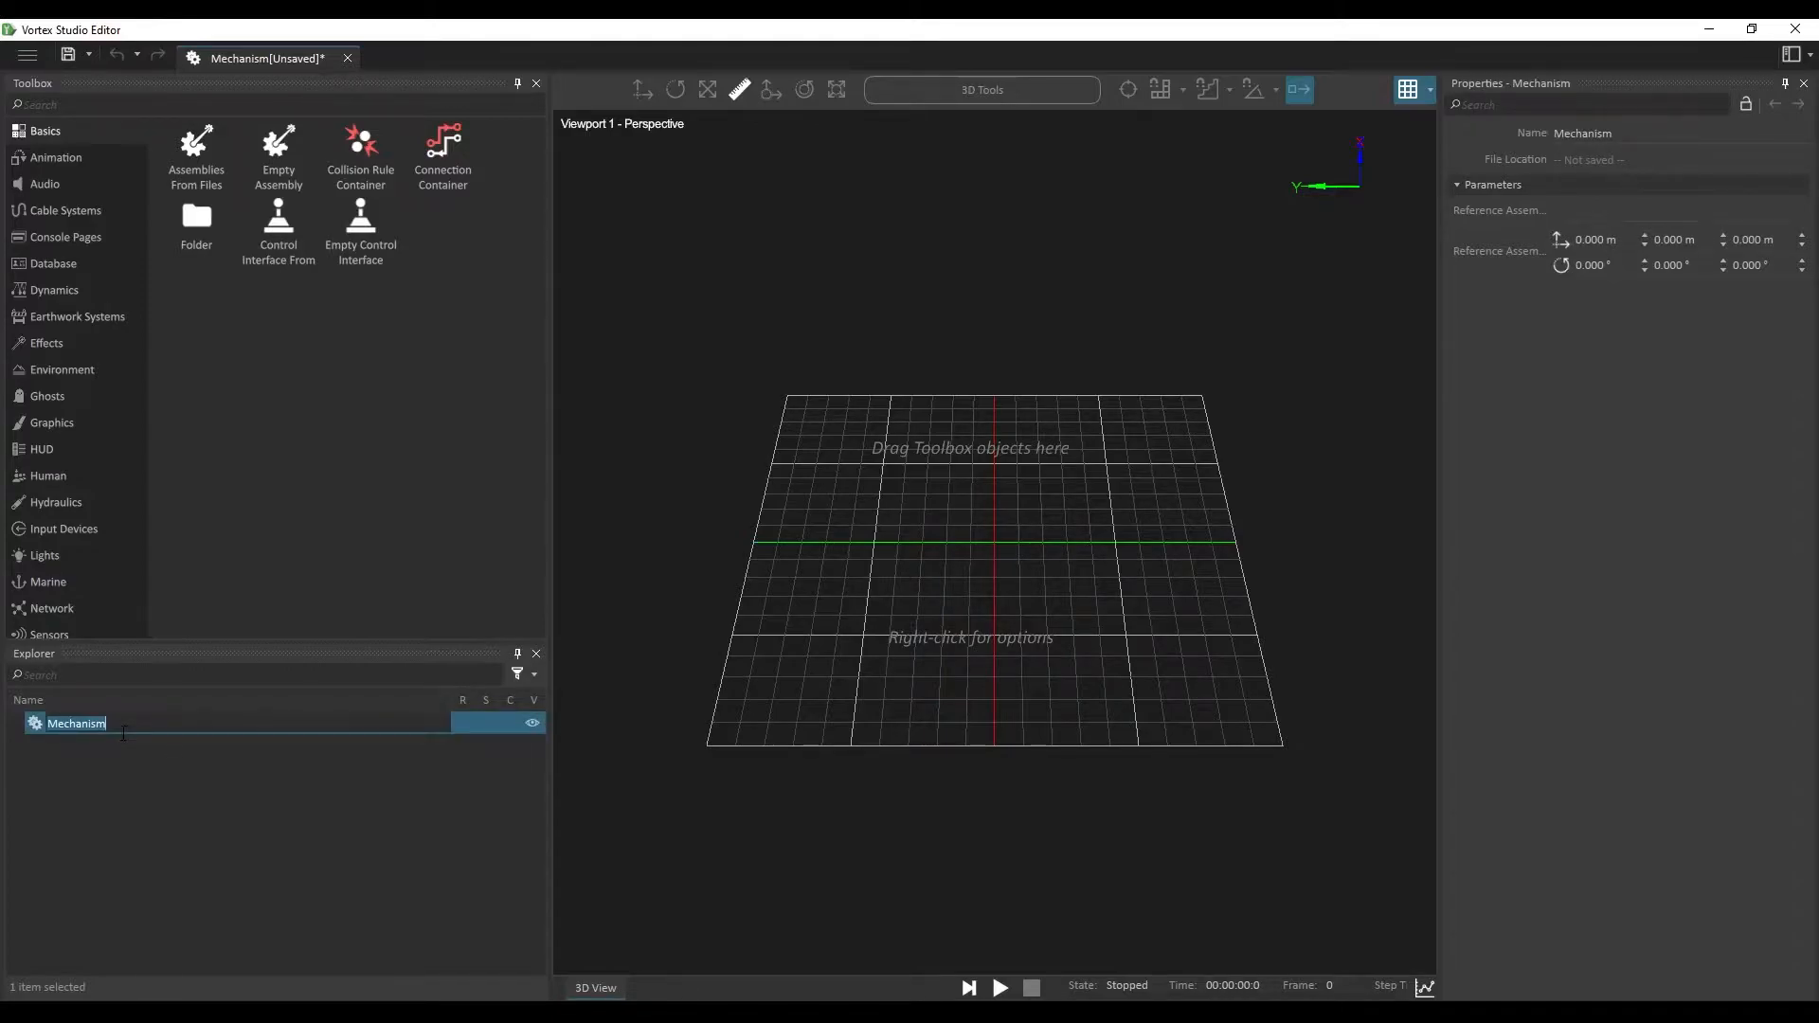
type("Forklift")
key("Return")
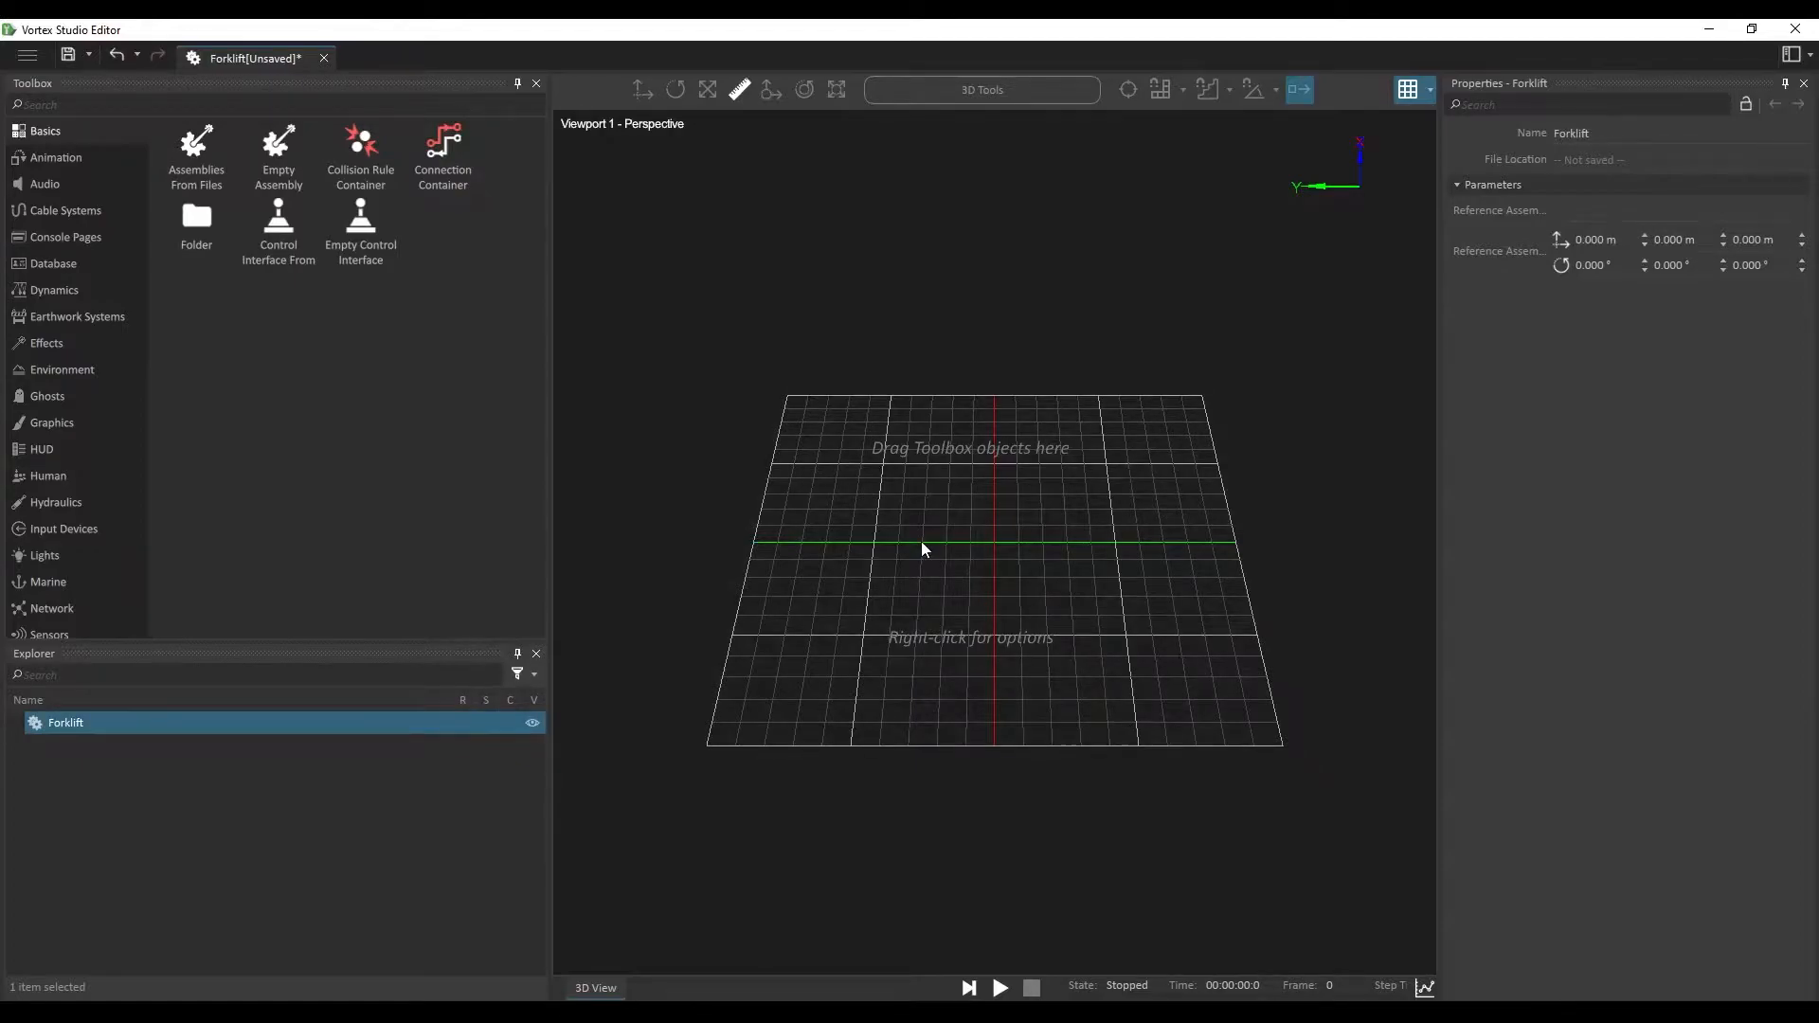
key("ctrl+s")
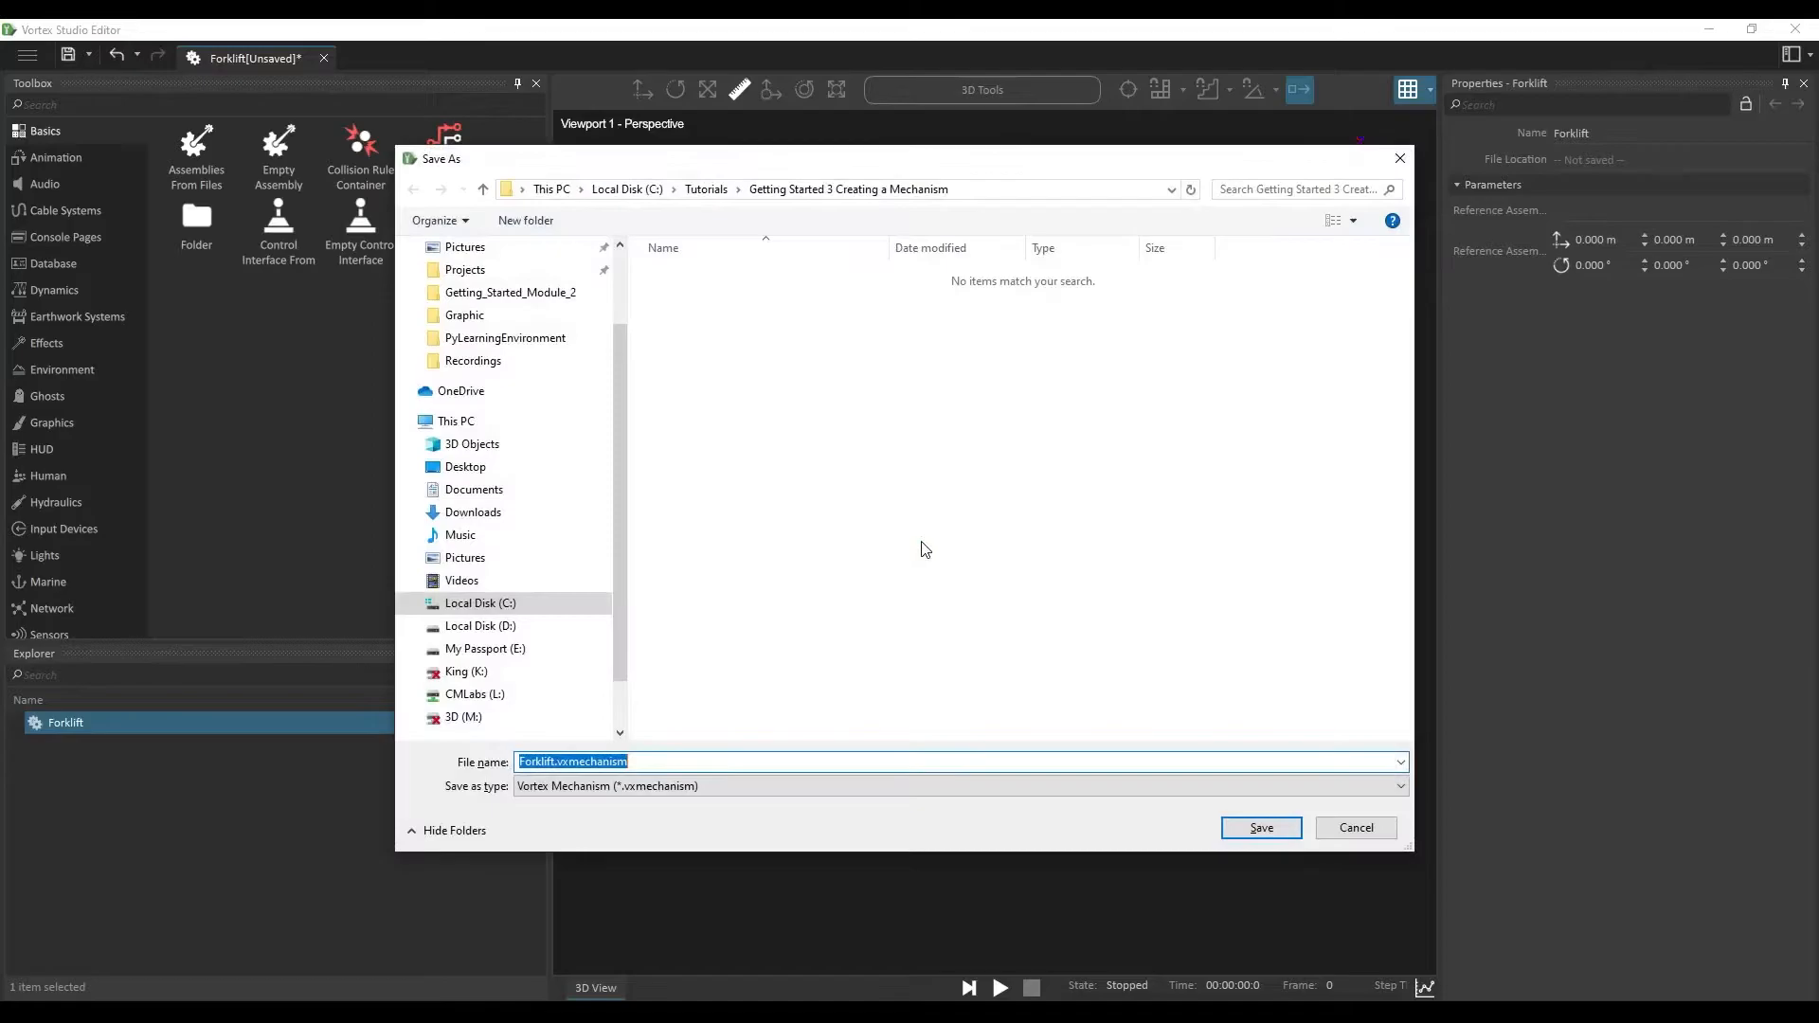
left_click(1259, 832)
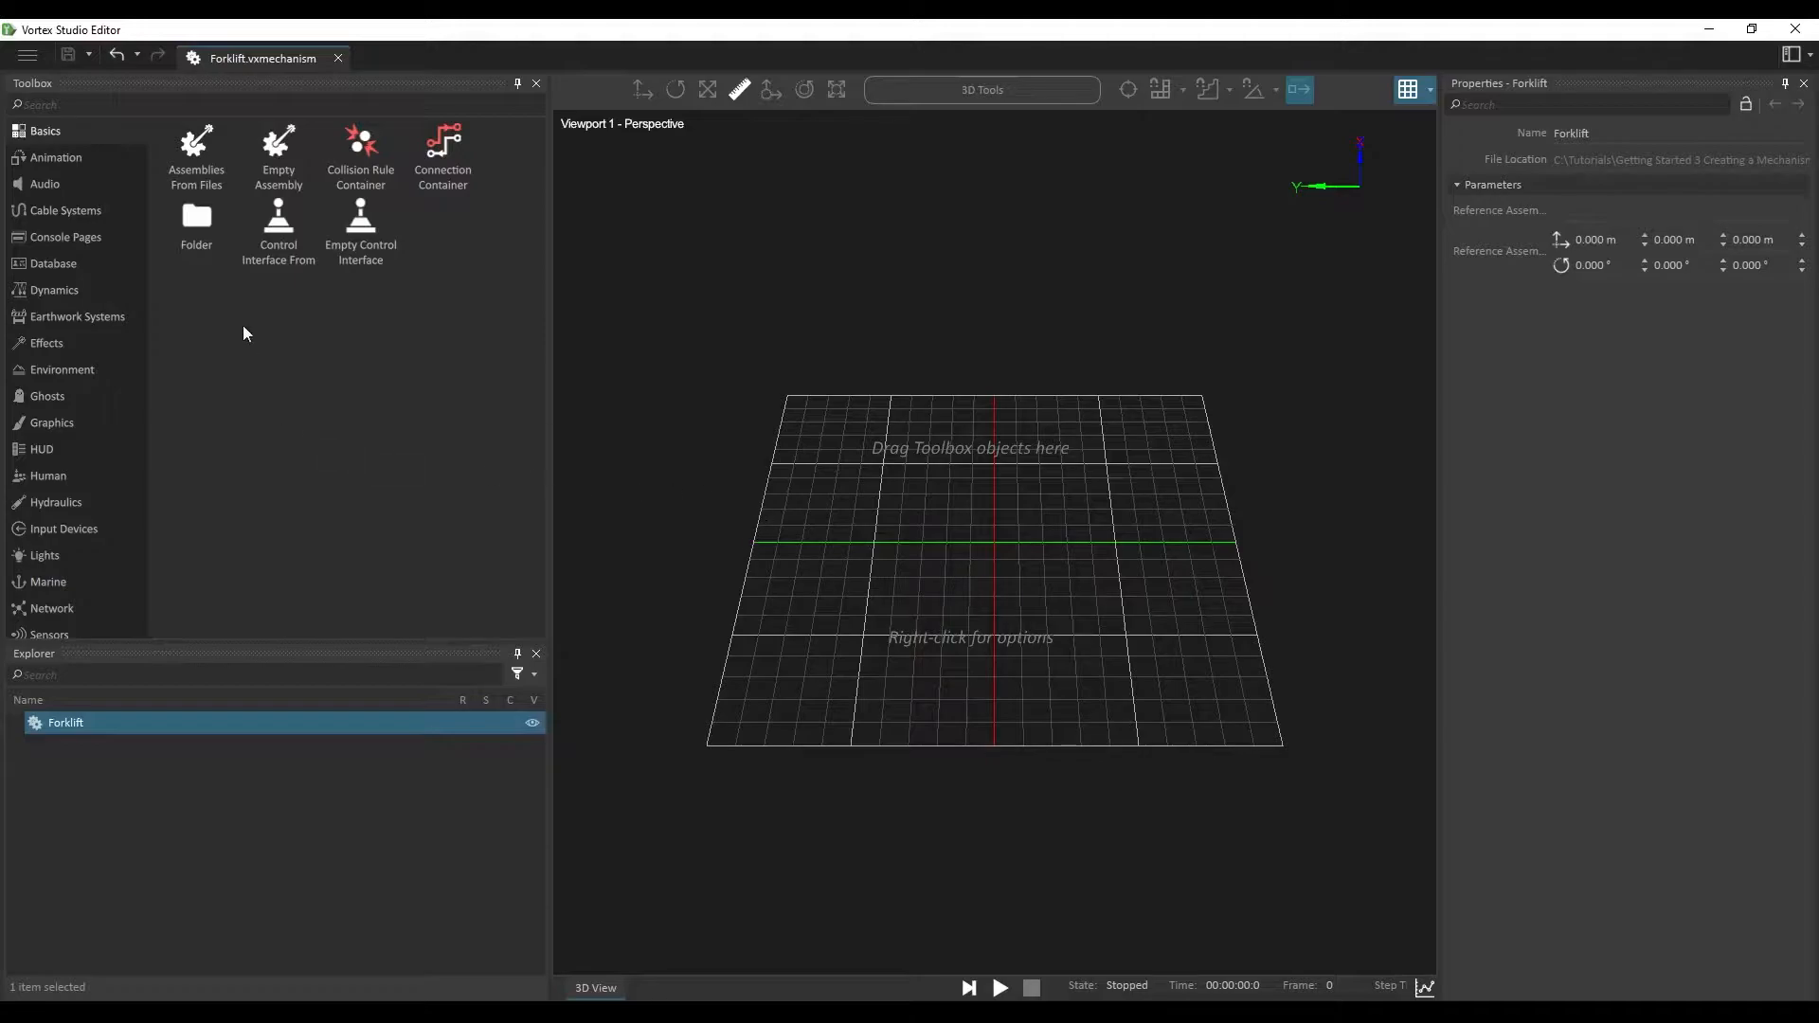
Step: Start adding a graphics gallery from file and copy Forklift.vxgraphicgallery from the Demo Scenes Equipment\Forklift\Graphic folder
left_click(60, 425)
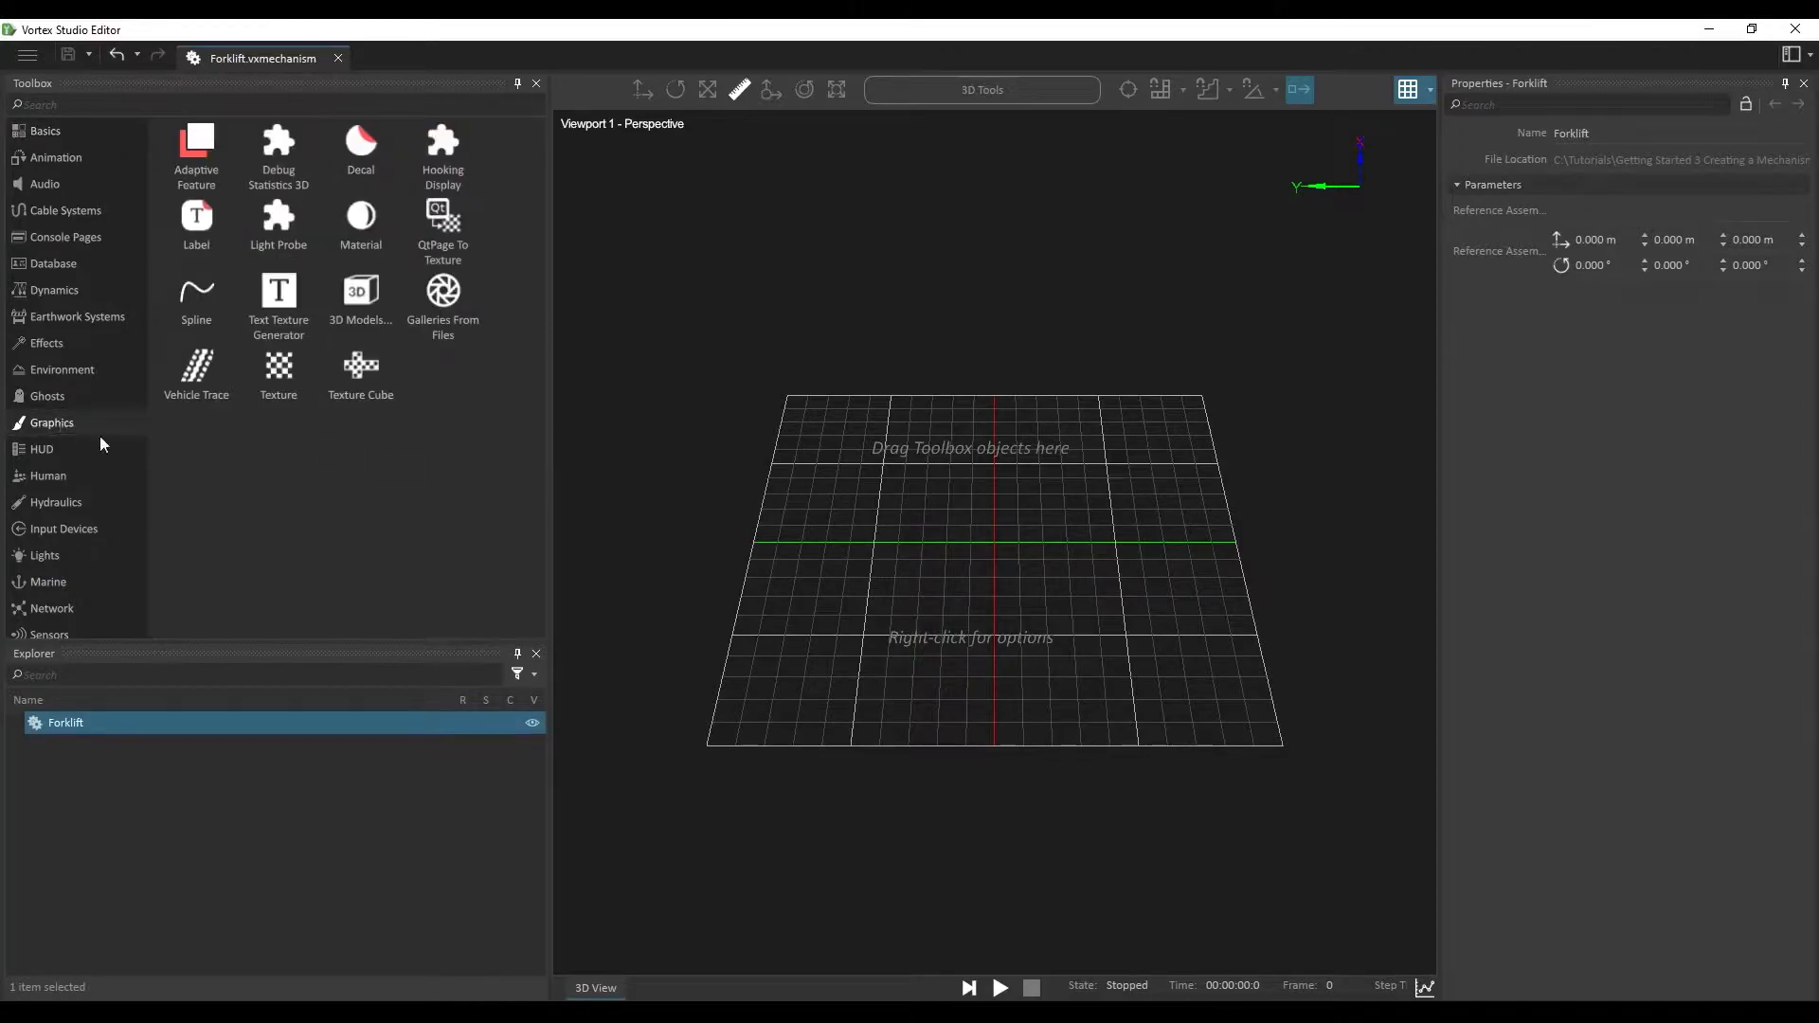
double_click(454, 317)
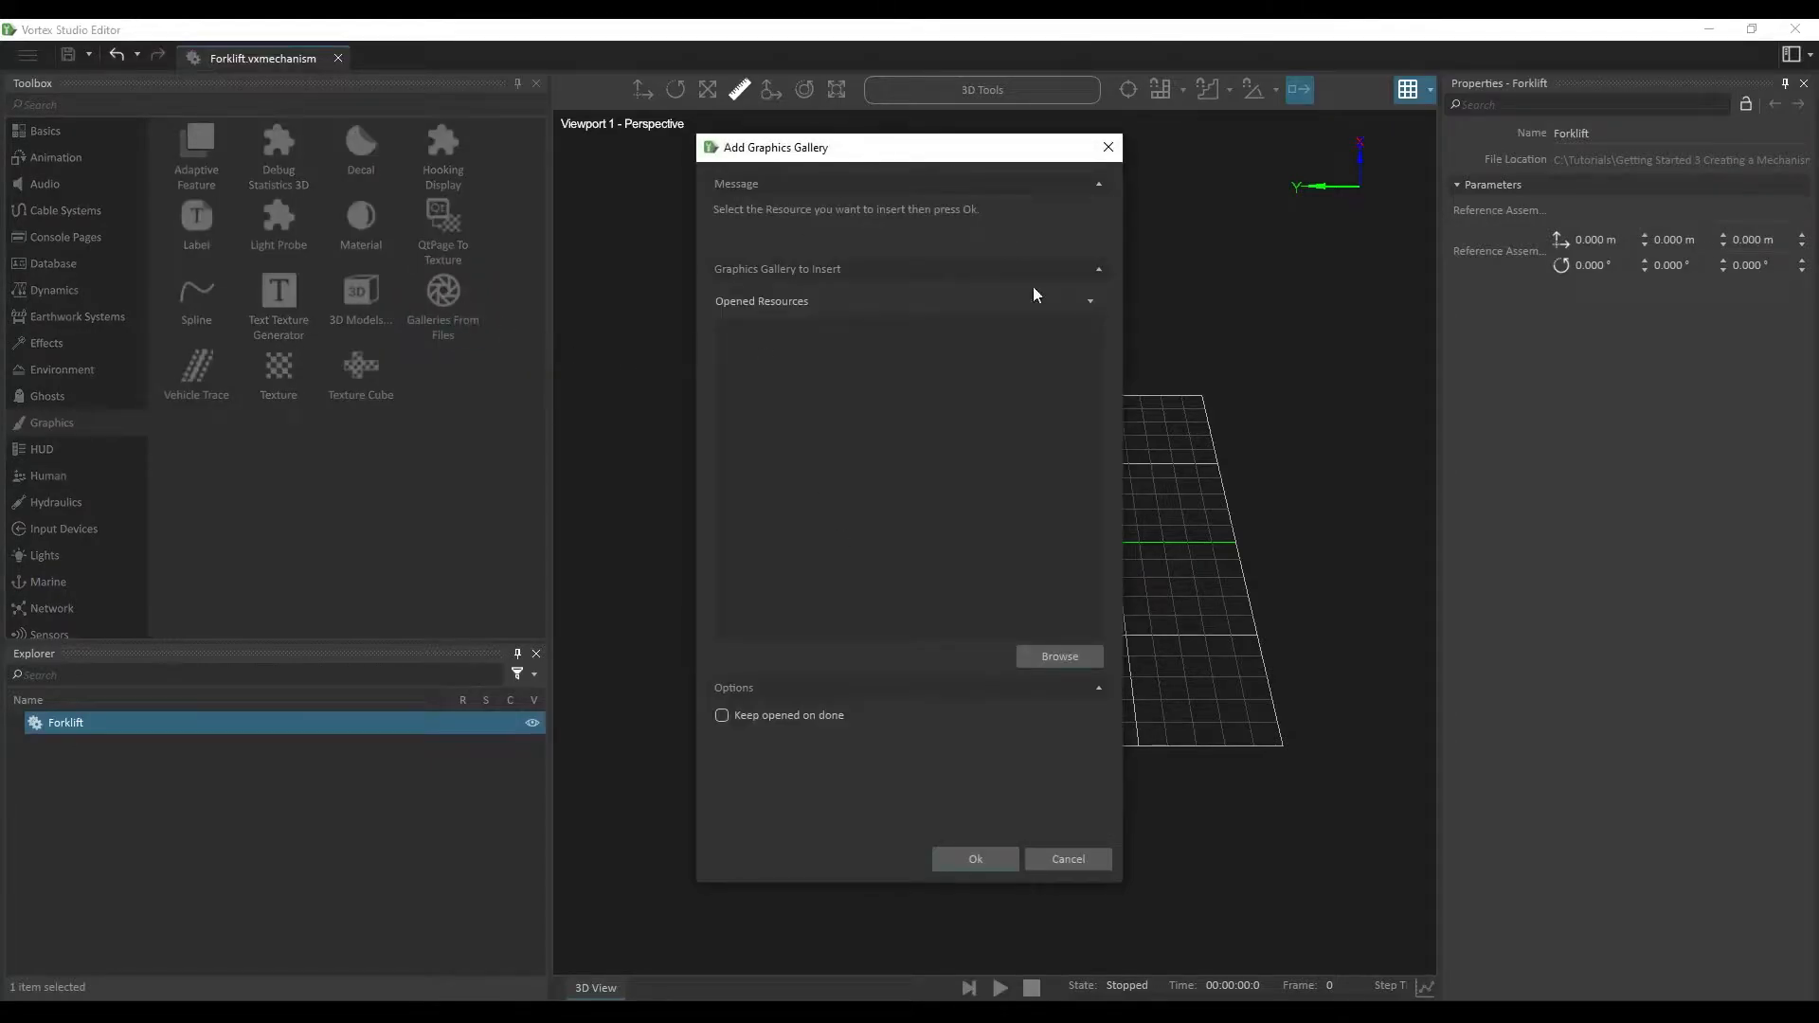
left_click(1054, 655)
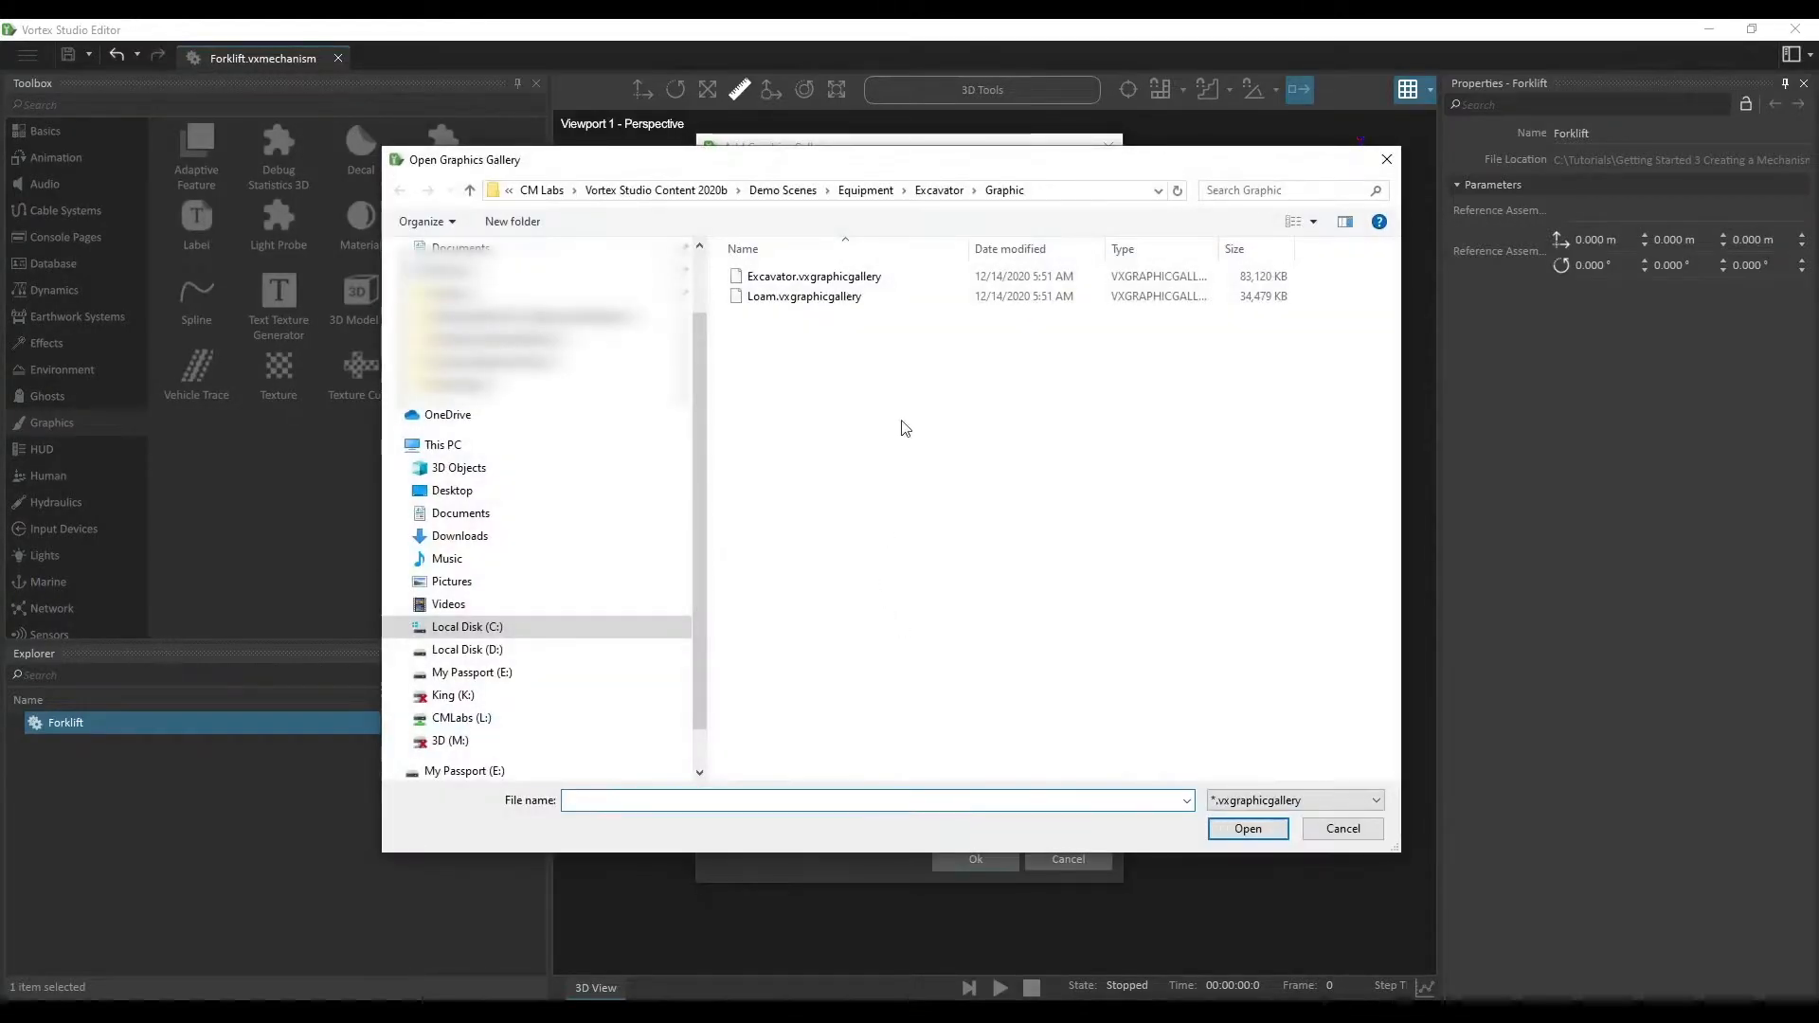
left_click(783, 193)
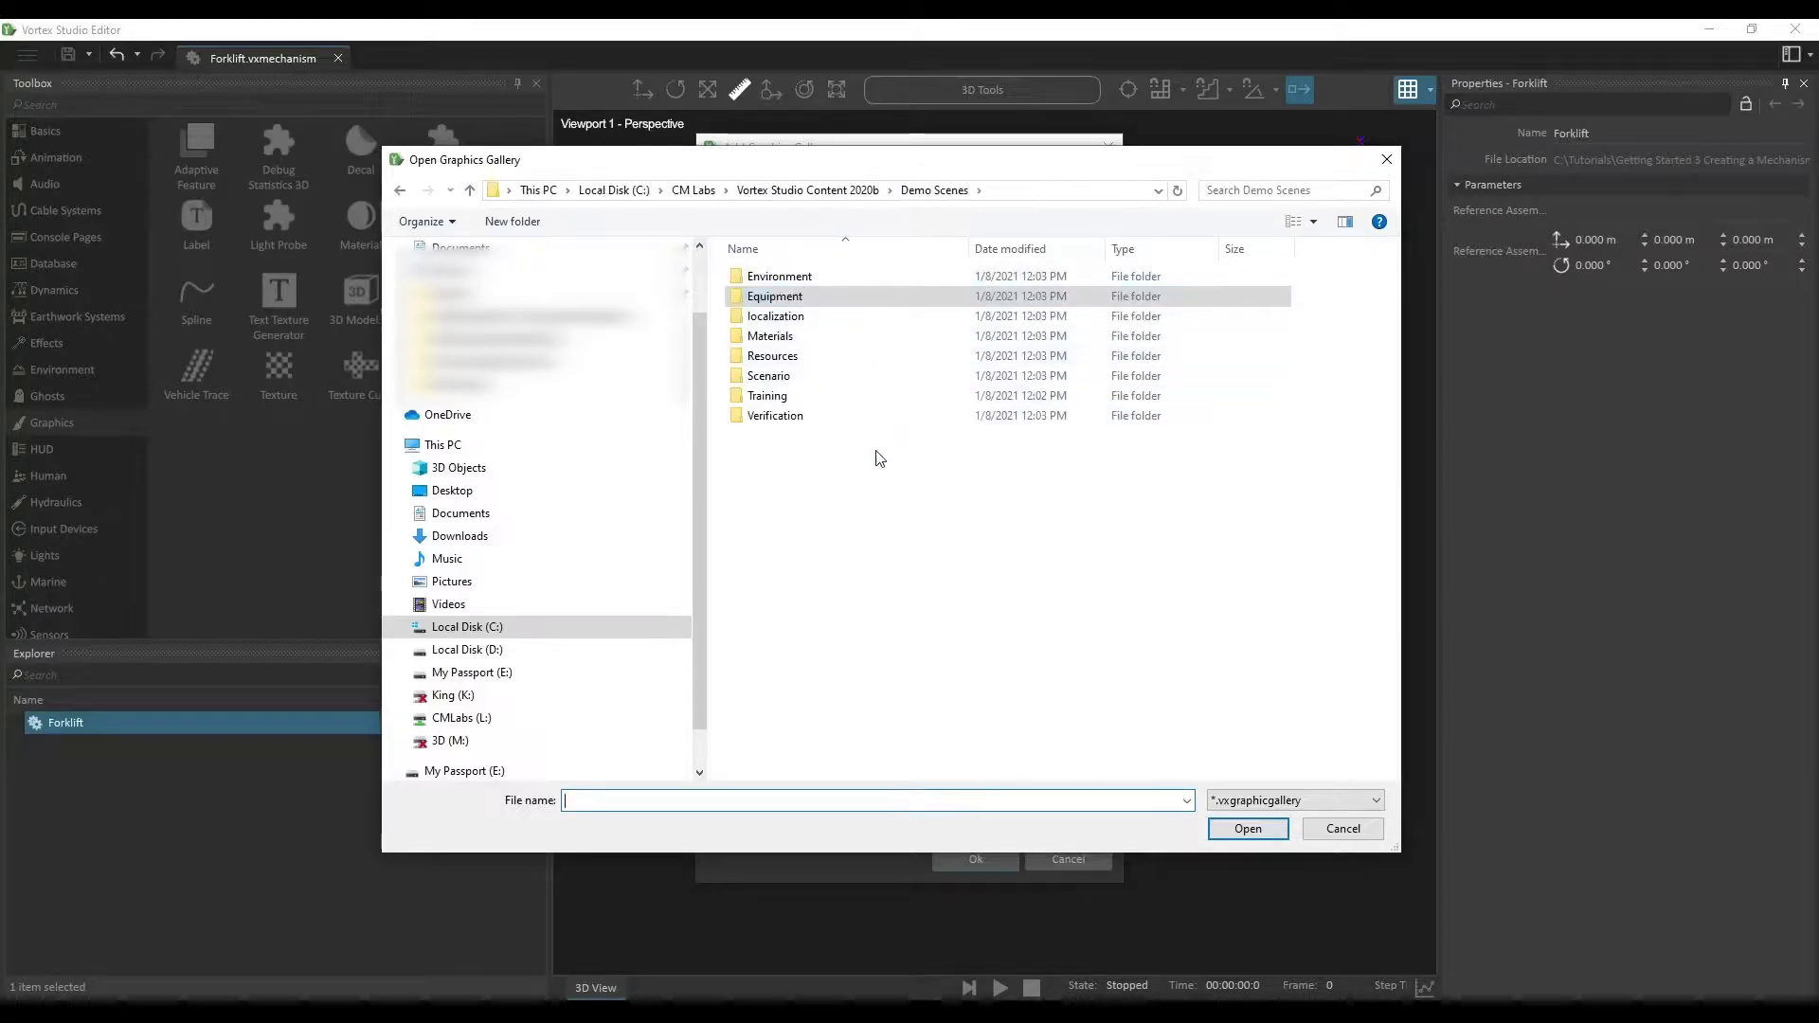
double_click(819, 298)
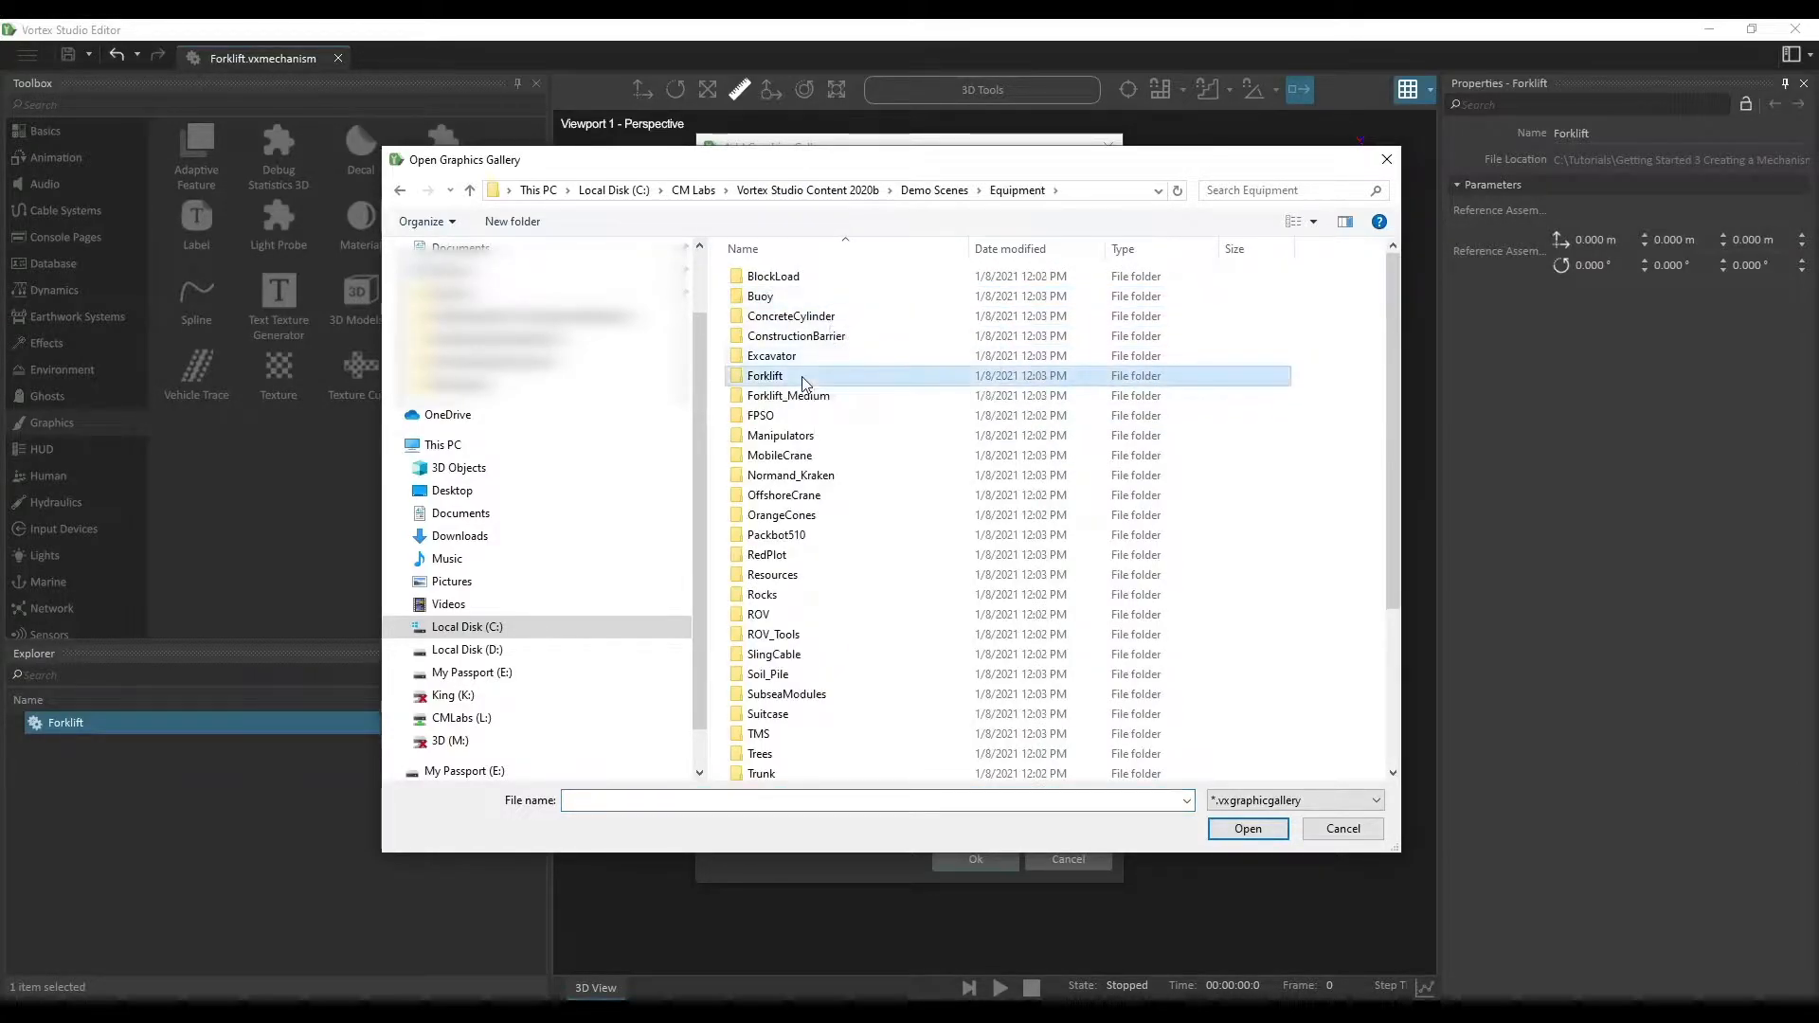
double_click(800, 377)
double_click(817, 298)
left_click(807, 278)
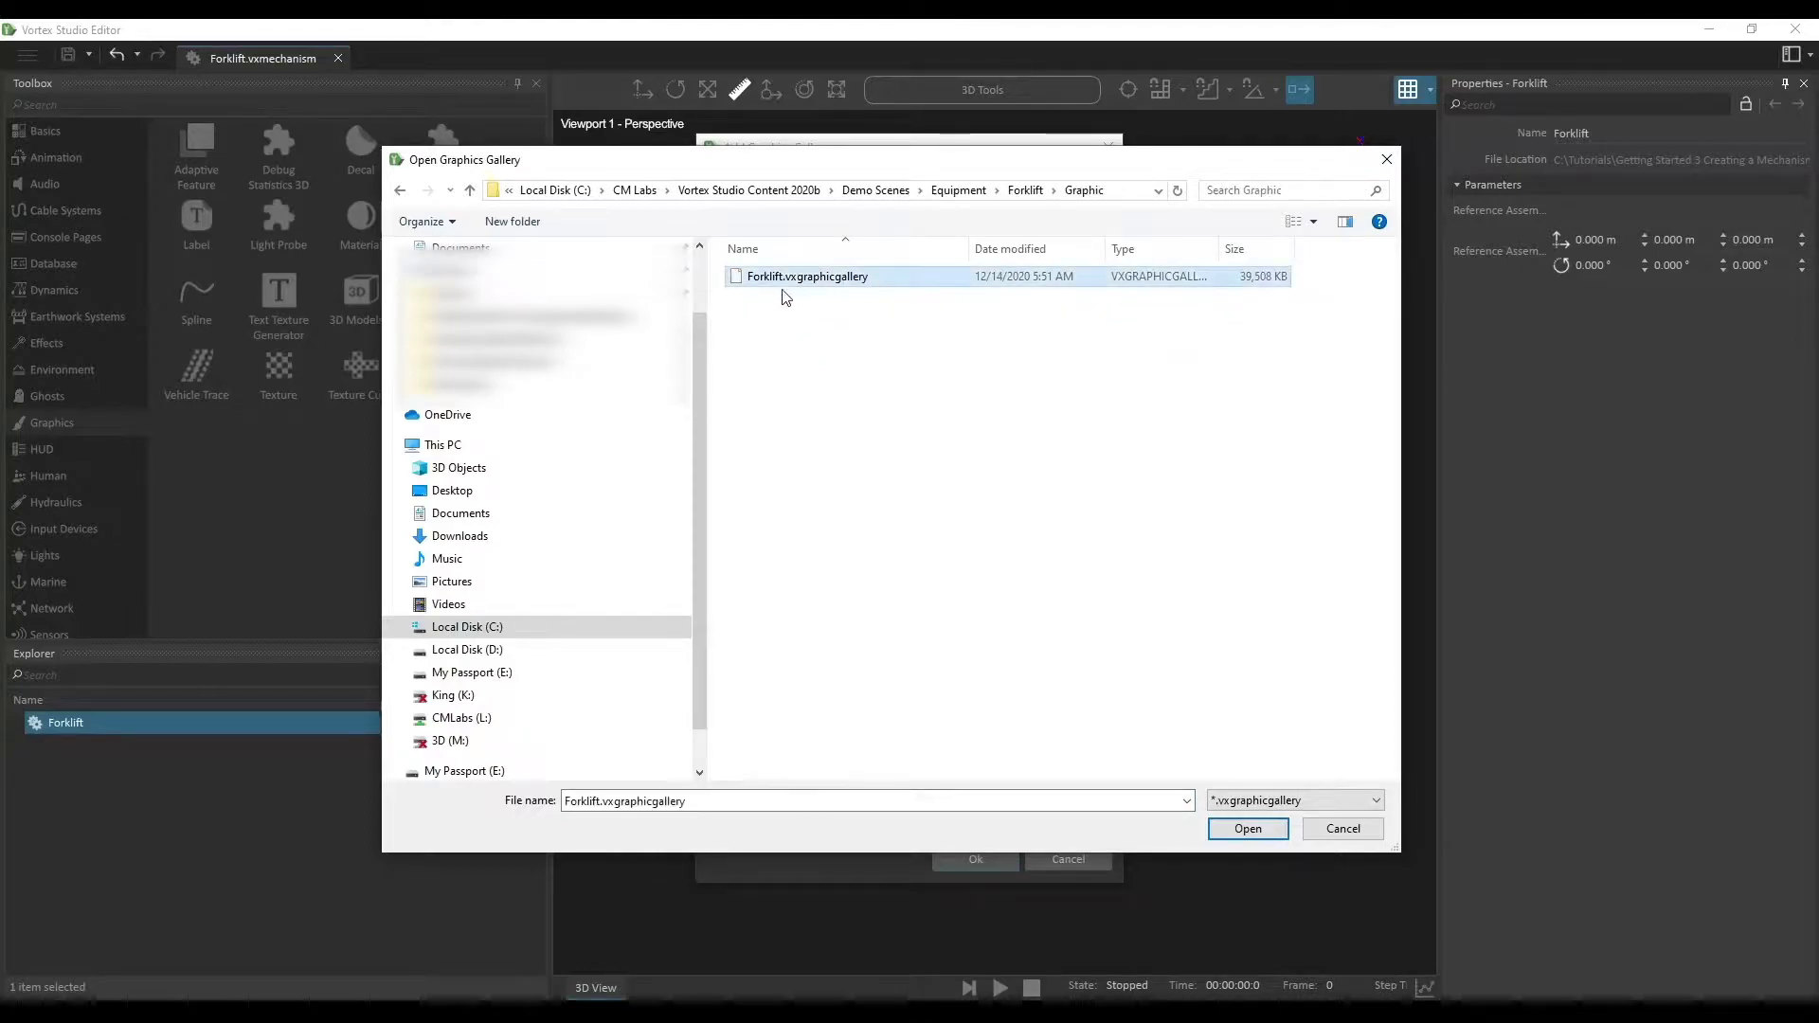
right_click(885, 276)
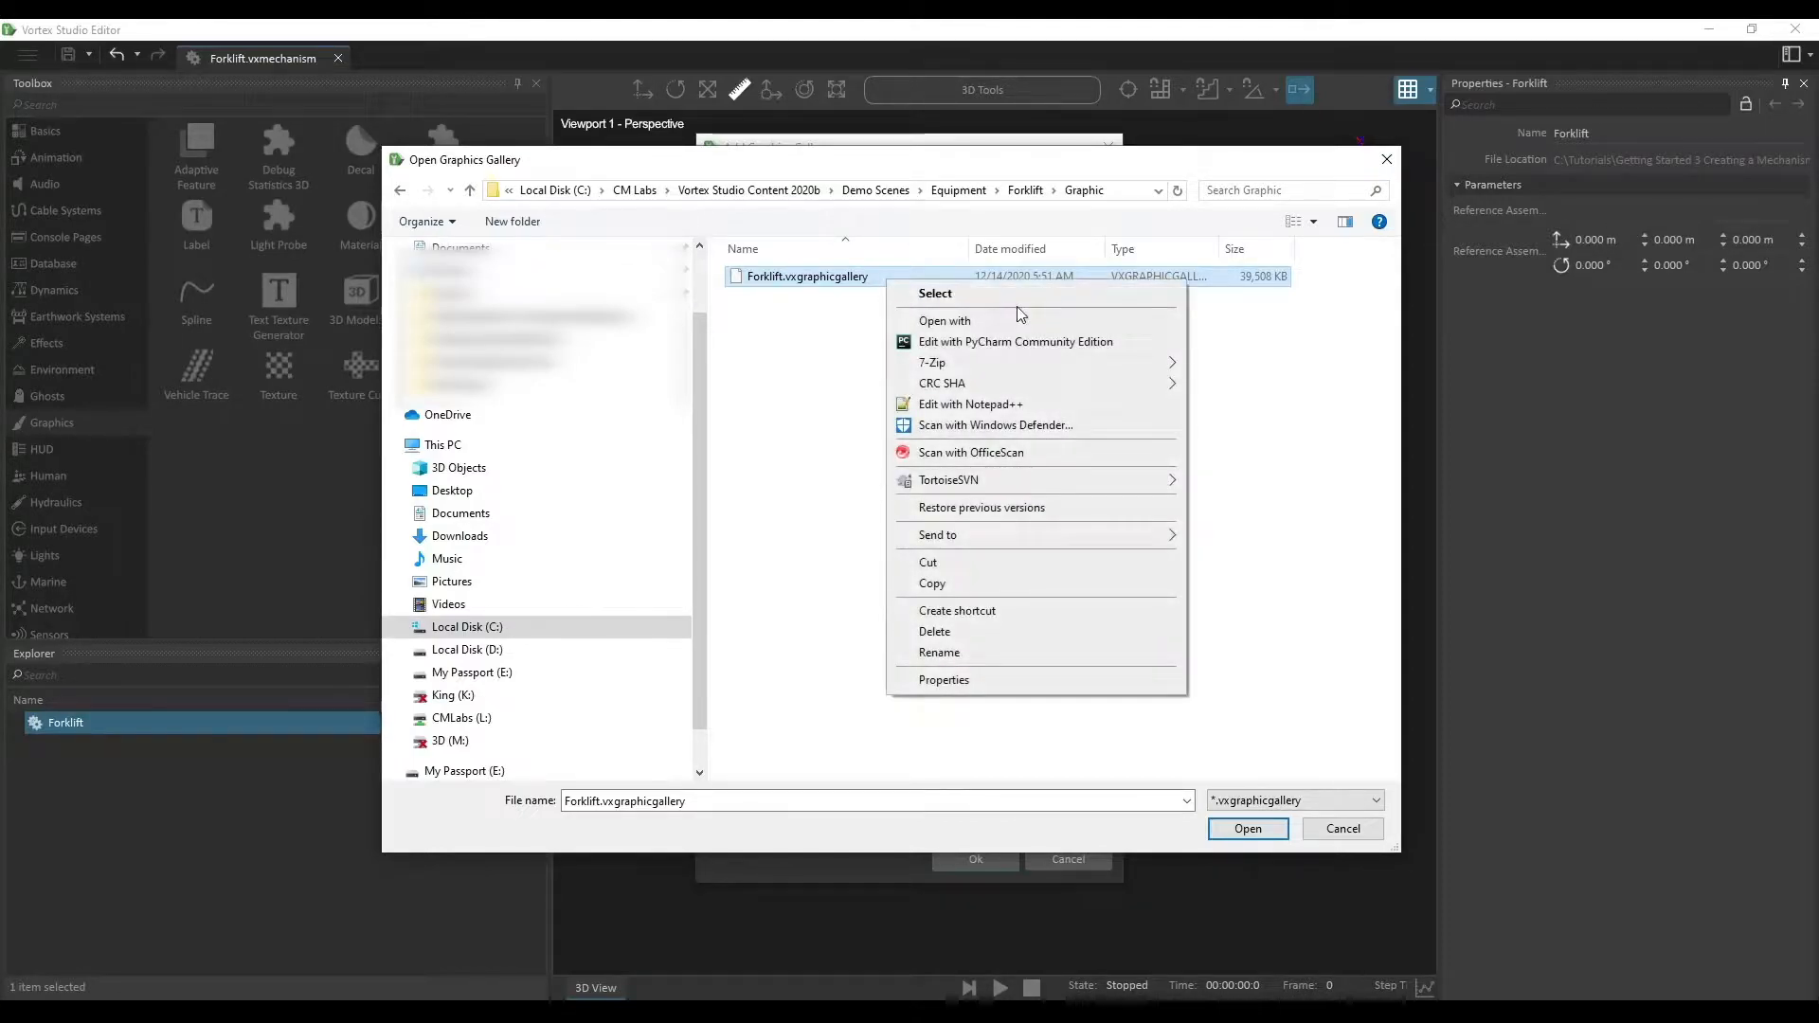
left_click(977, 589)
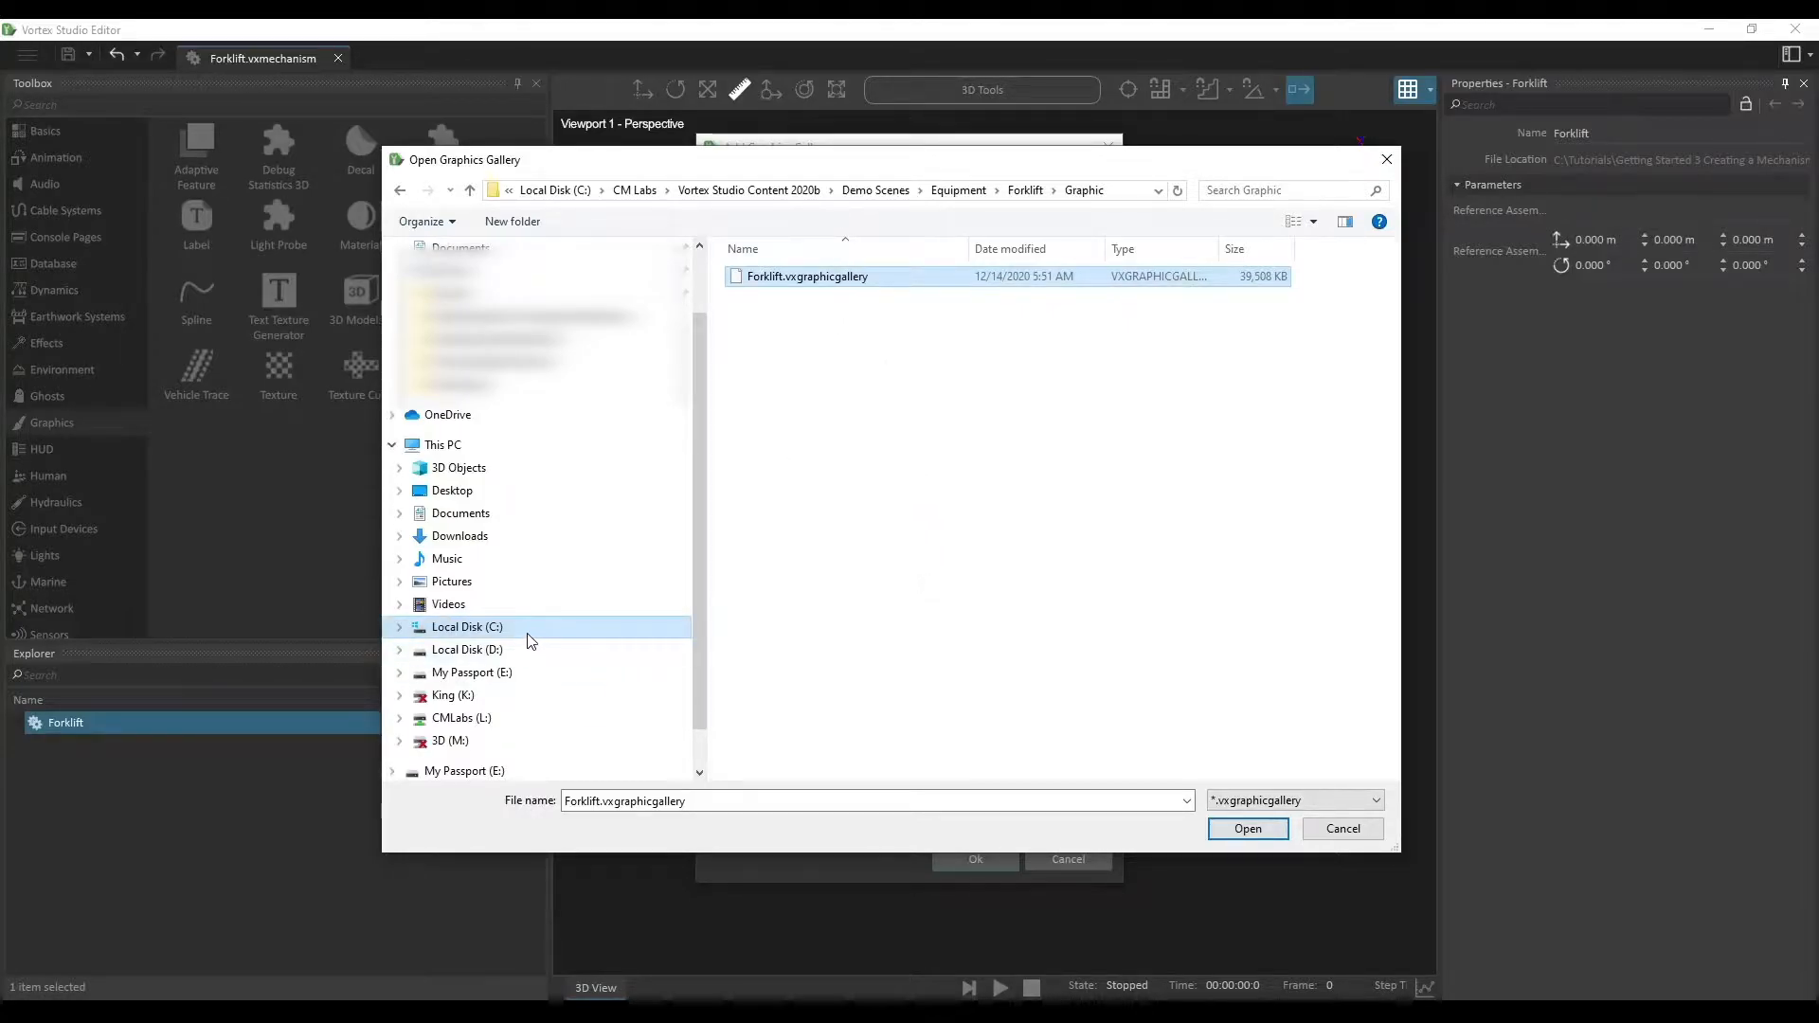
Step: Paste the gallery file into C:\Tutorials\Getting Started 3 Creating a Mechanism and insert that copy into the mechanism
left_click(528, 634)
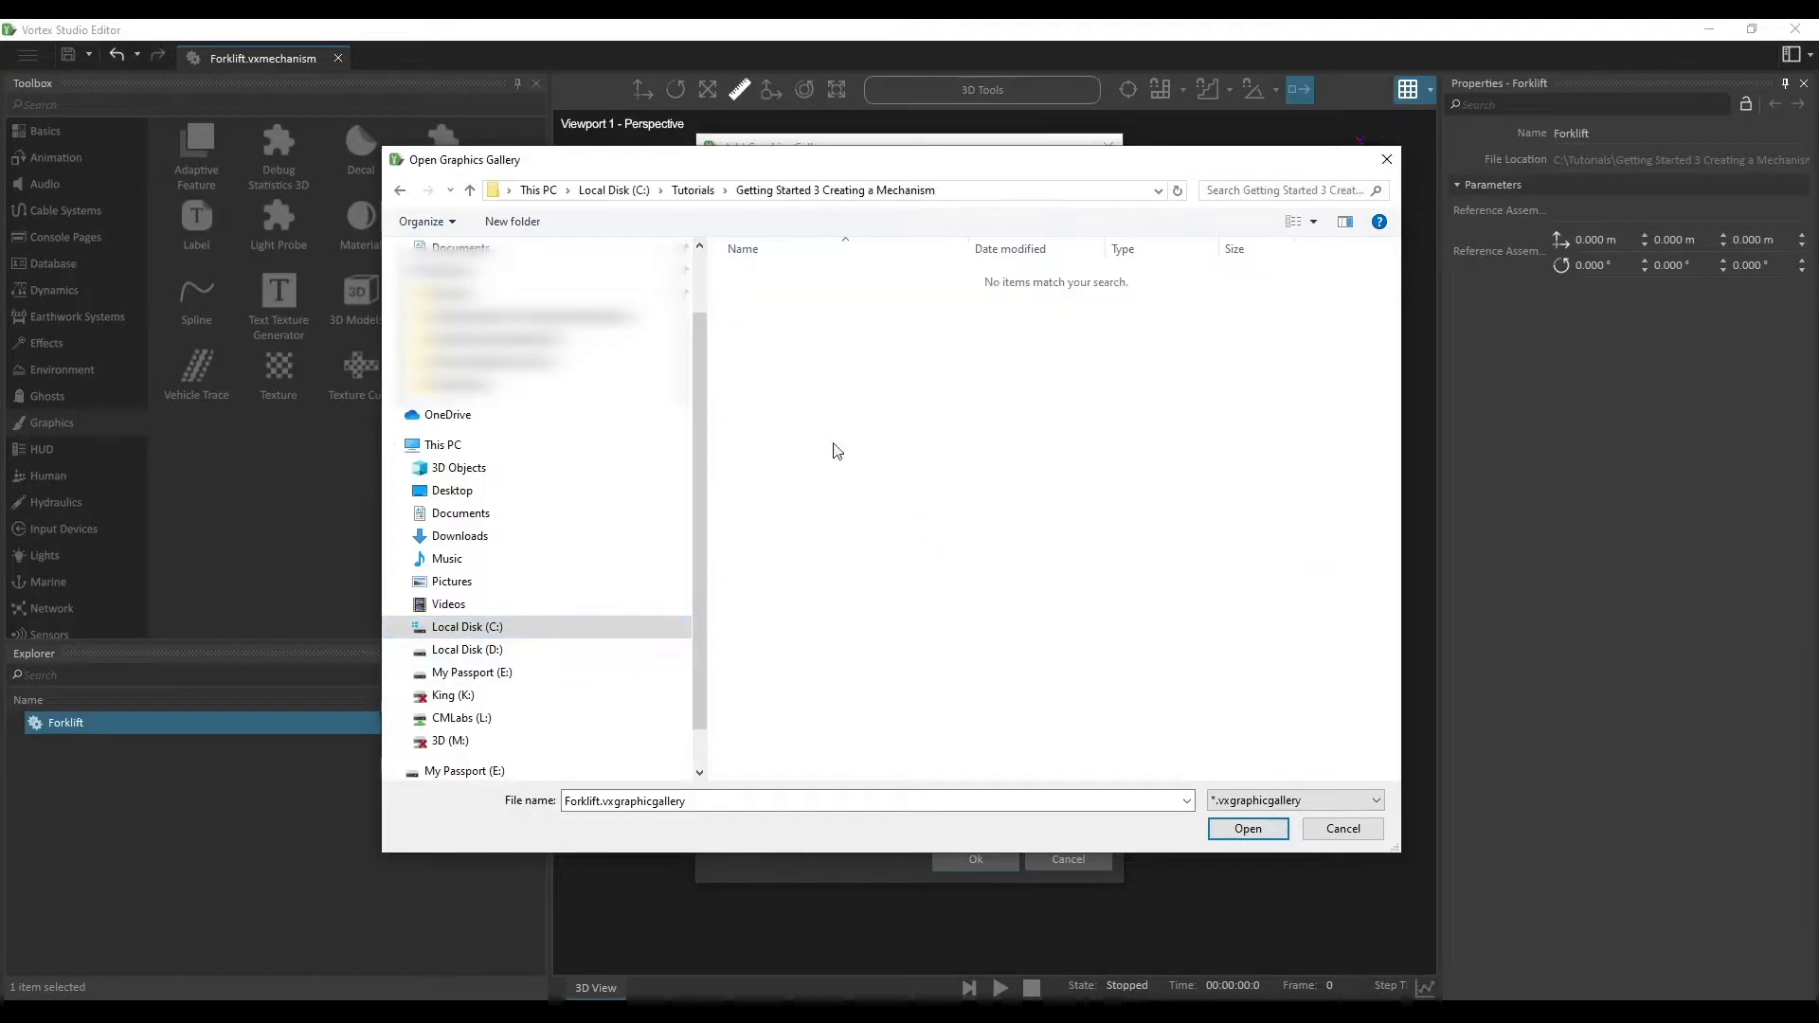
key("ctrl+v")
left_click(836, 444)
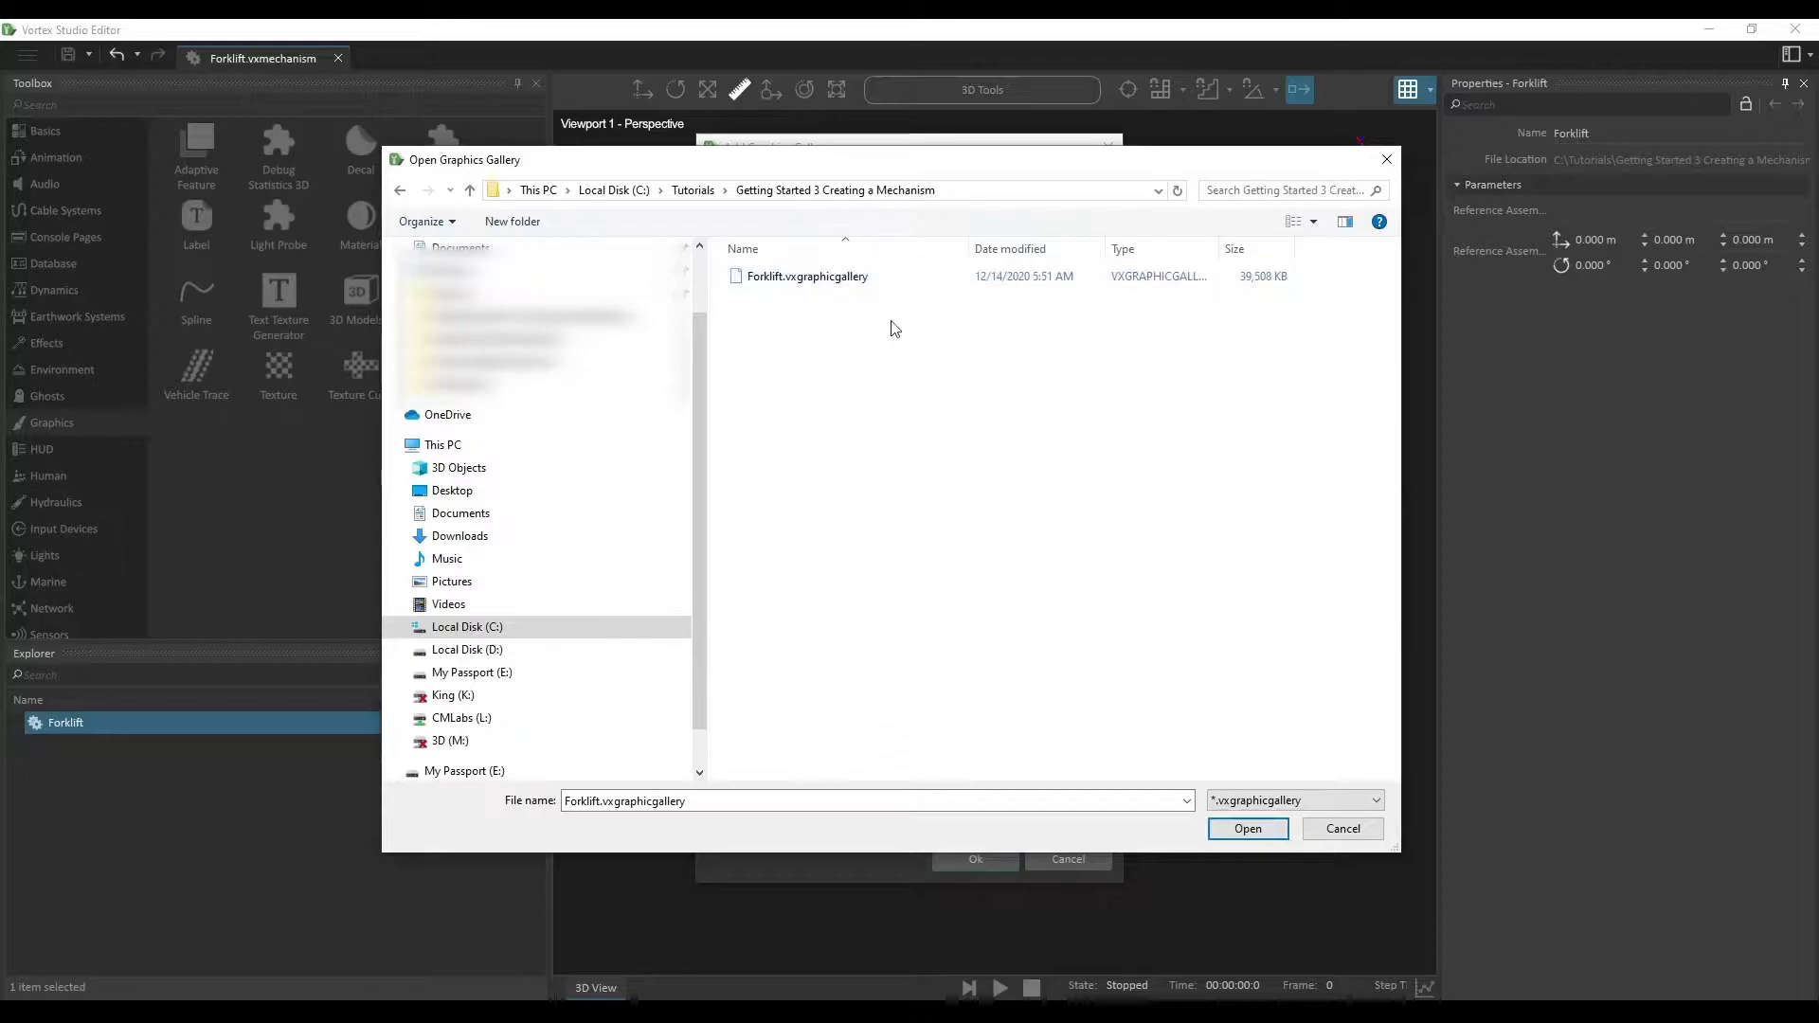
left_click(917, 280)
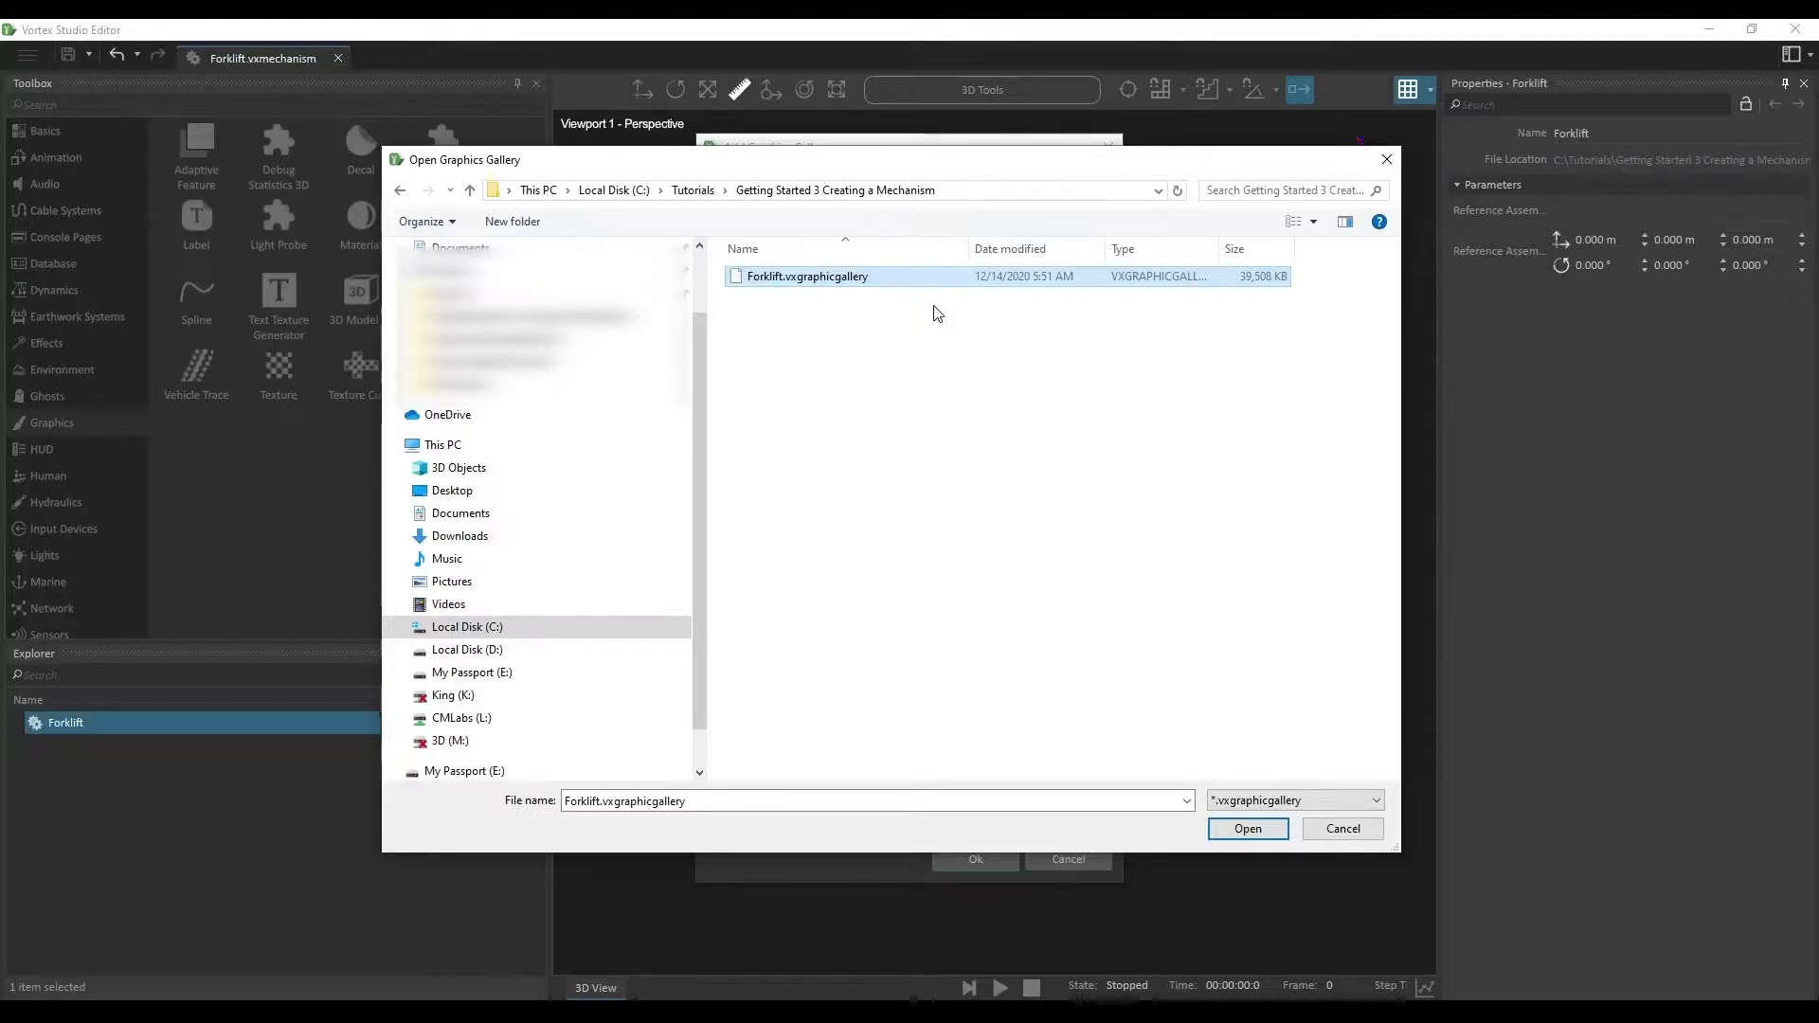
left_click(1249, 828)
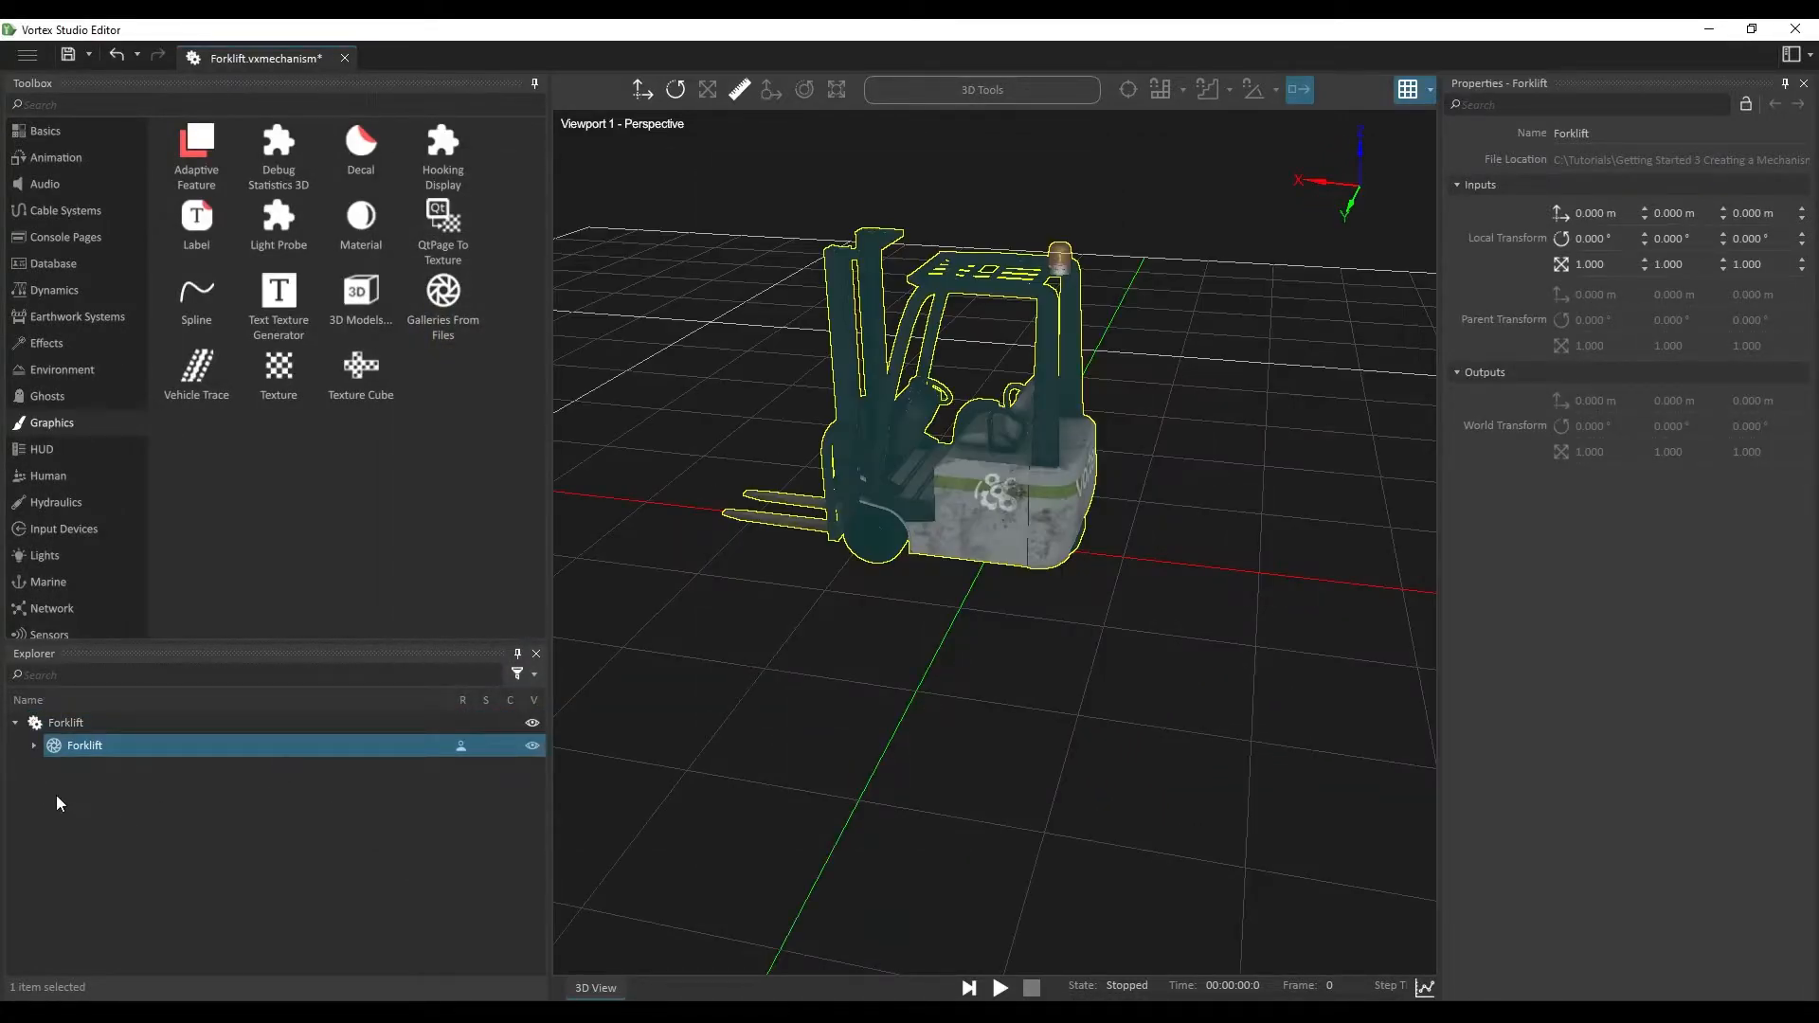
Step: Create a dynamics part in a new assembly from the Forklift gallery's Body node and select that part
left_click(35, 746)
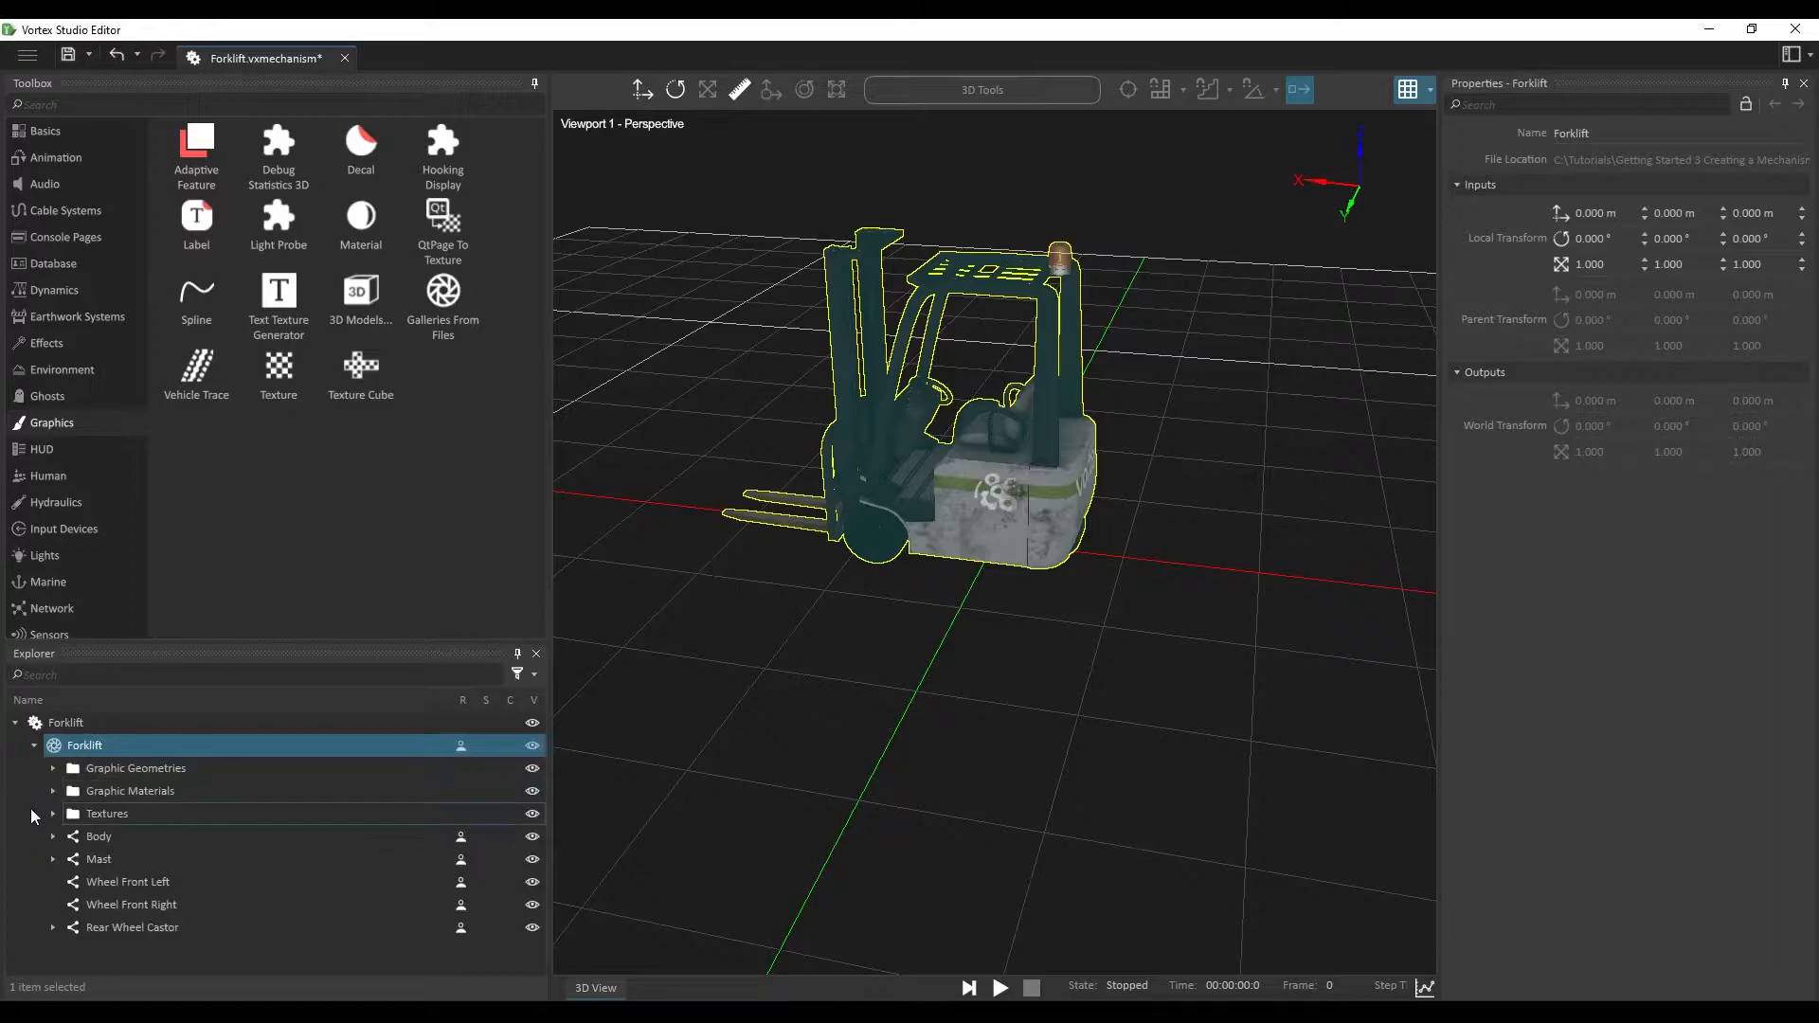
left_click(230, 842)
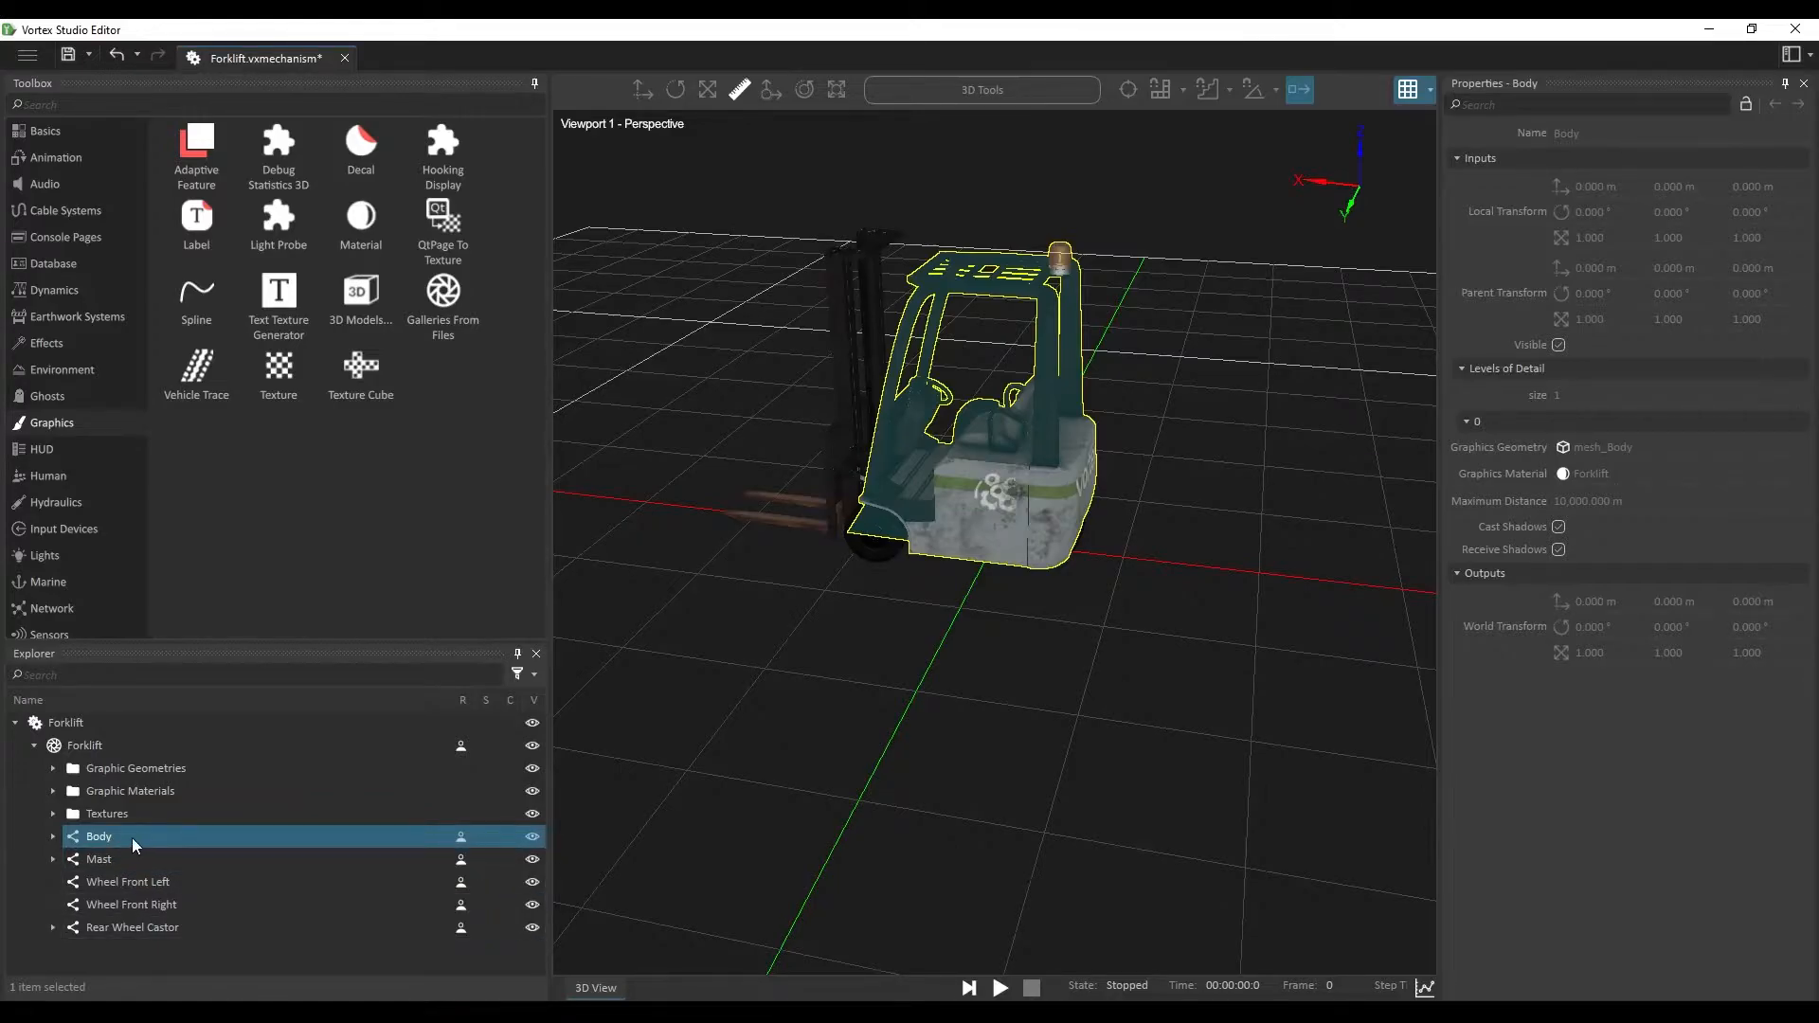
right_click(162, 834)
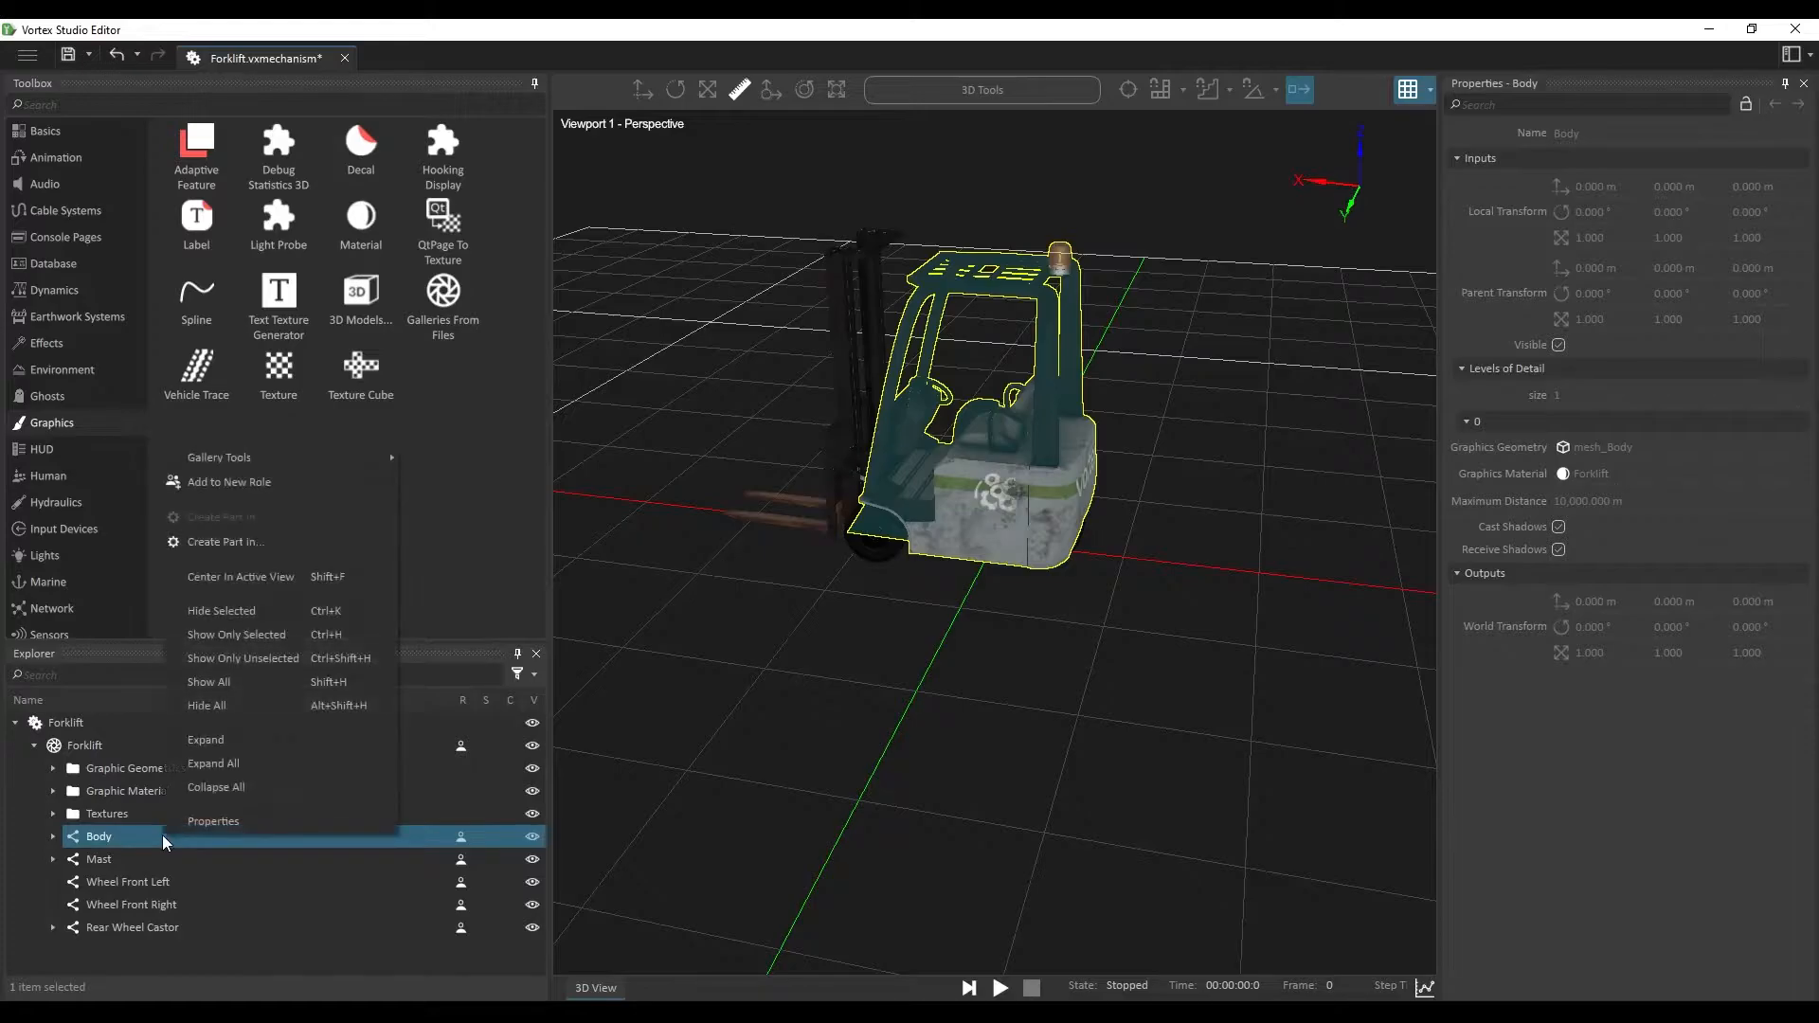
left_click(285, 542)
scroll(331, 807, "down", 1)
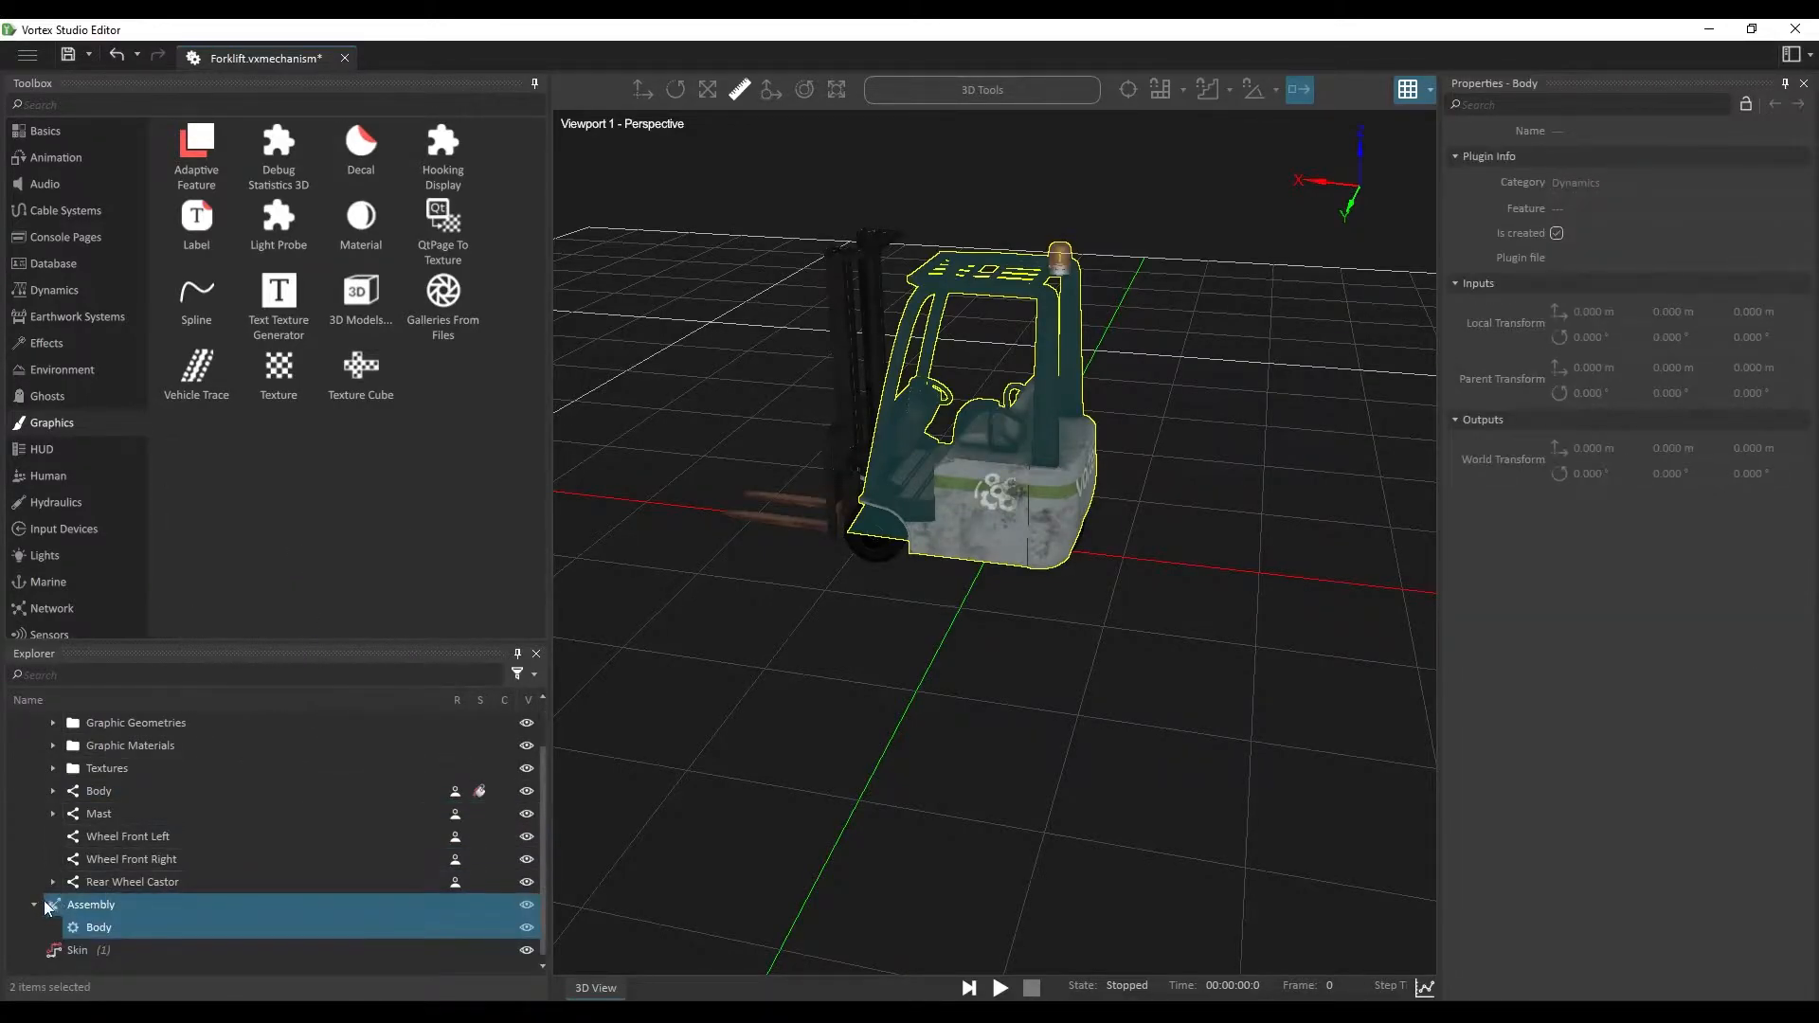
left_click(127, 927)
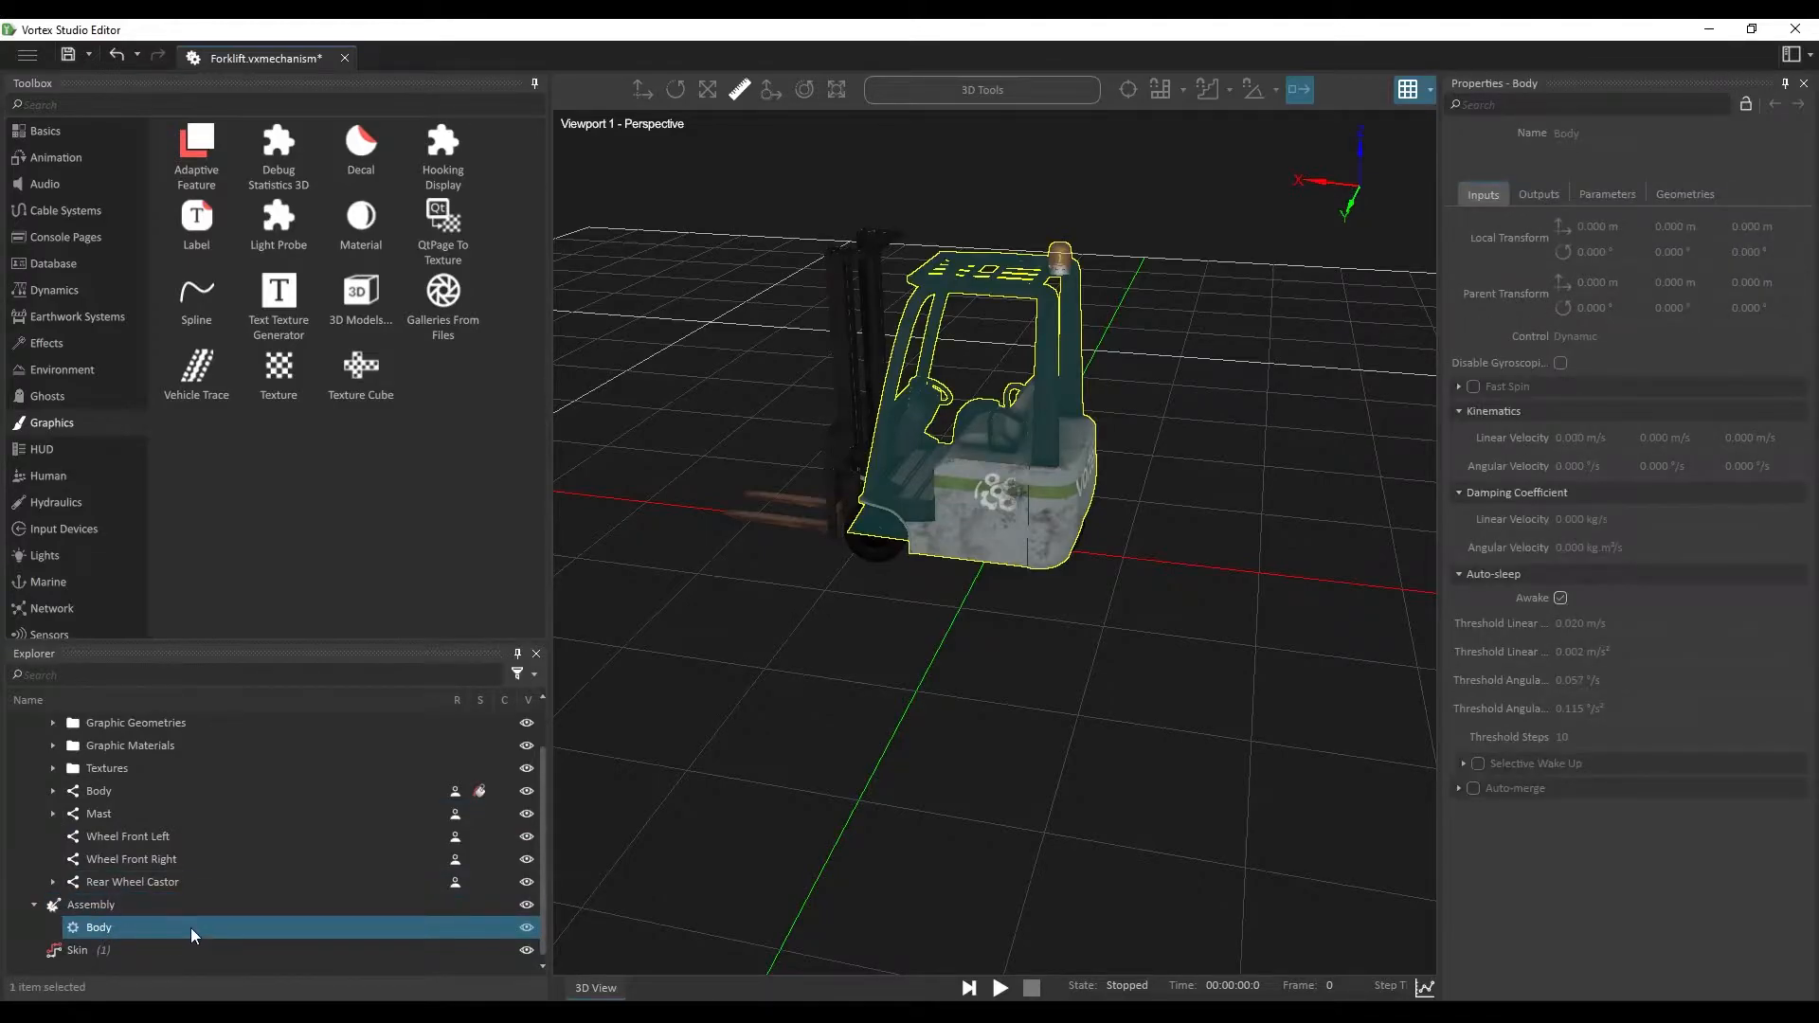
Step: Create parts in the assembly from the Wheel Front Left and Wheel Front Right graphics nodes
right_click(174, 841)
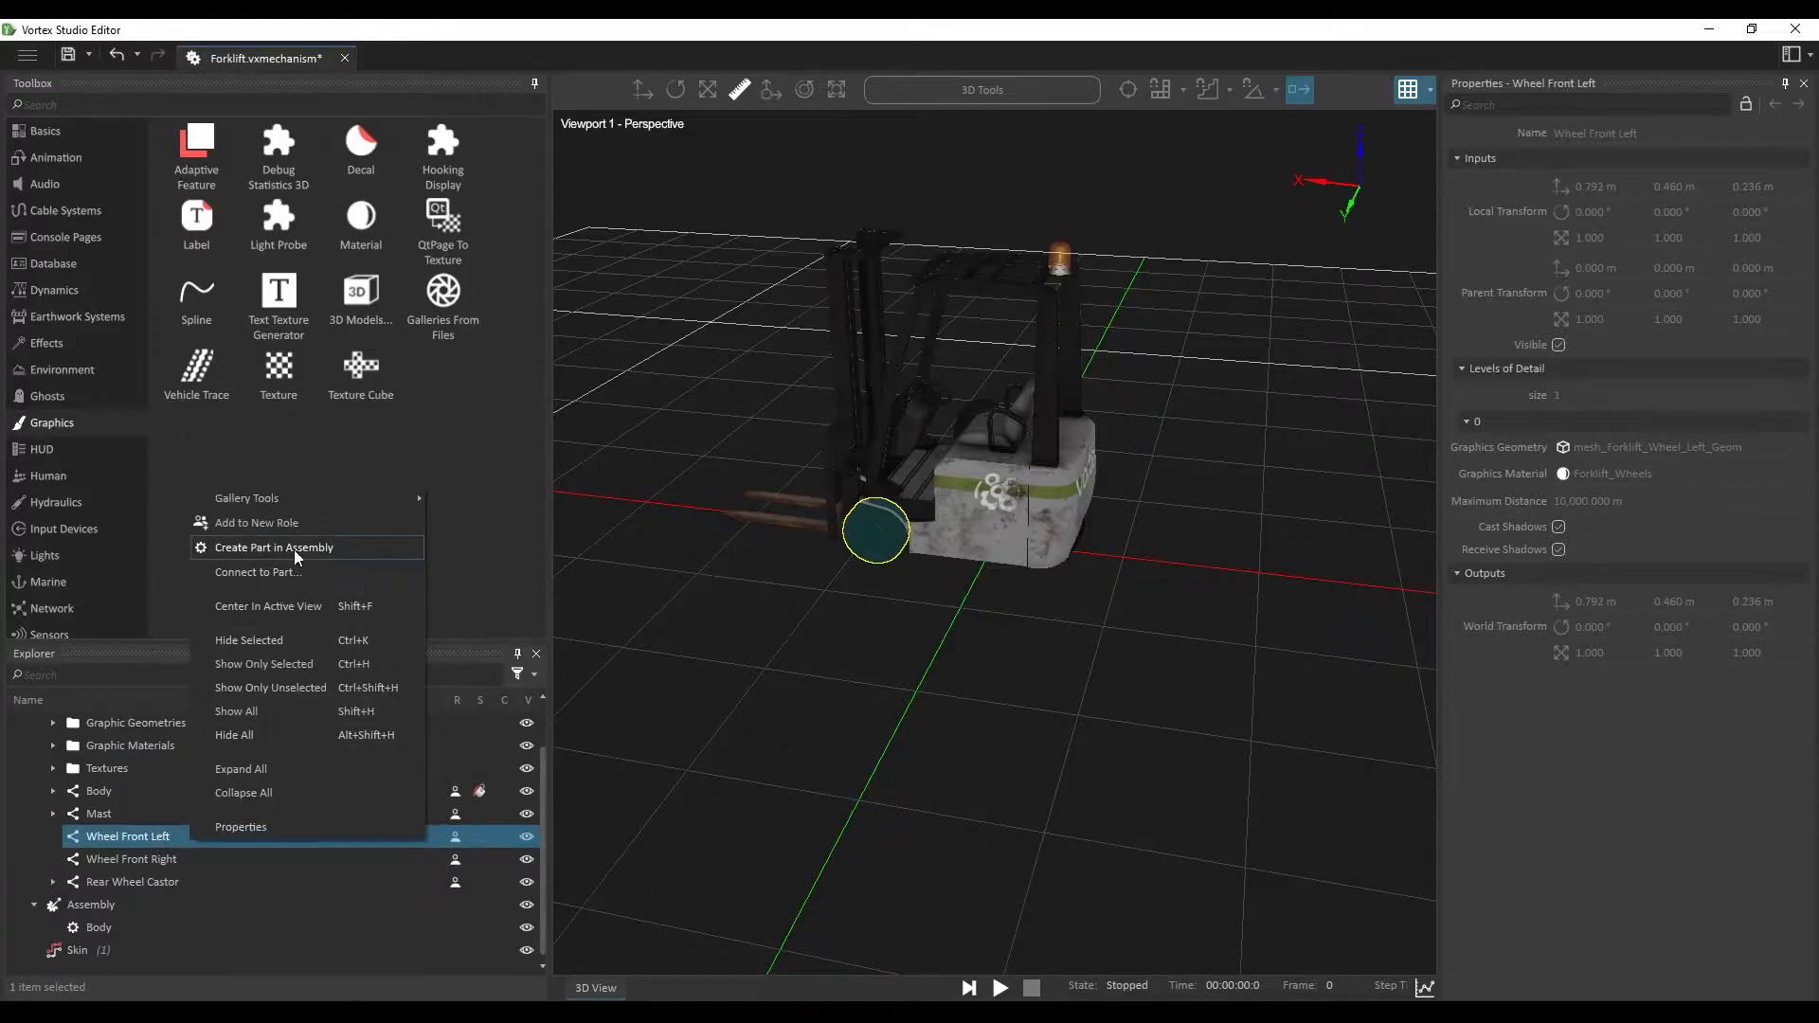
left_click(331, 549)
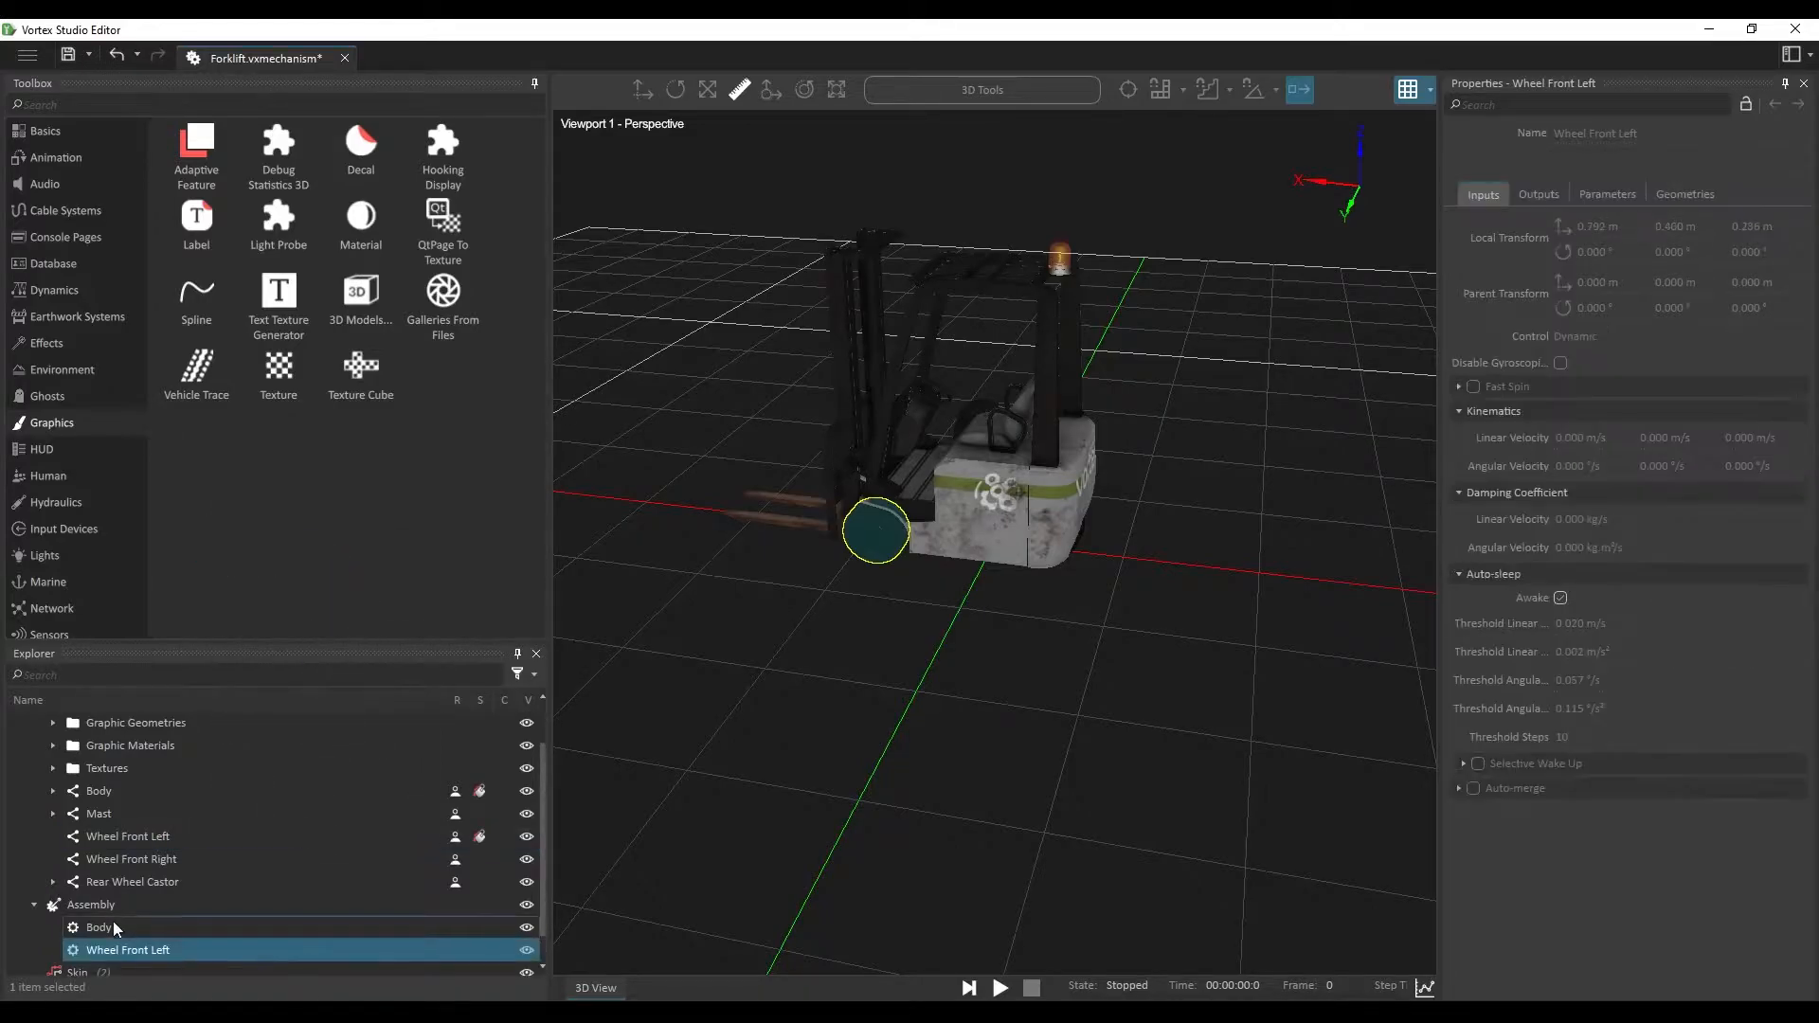
left_click(206, 858)
right_click(205, 856)
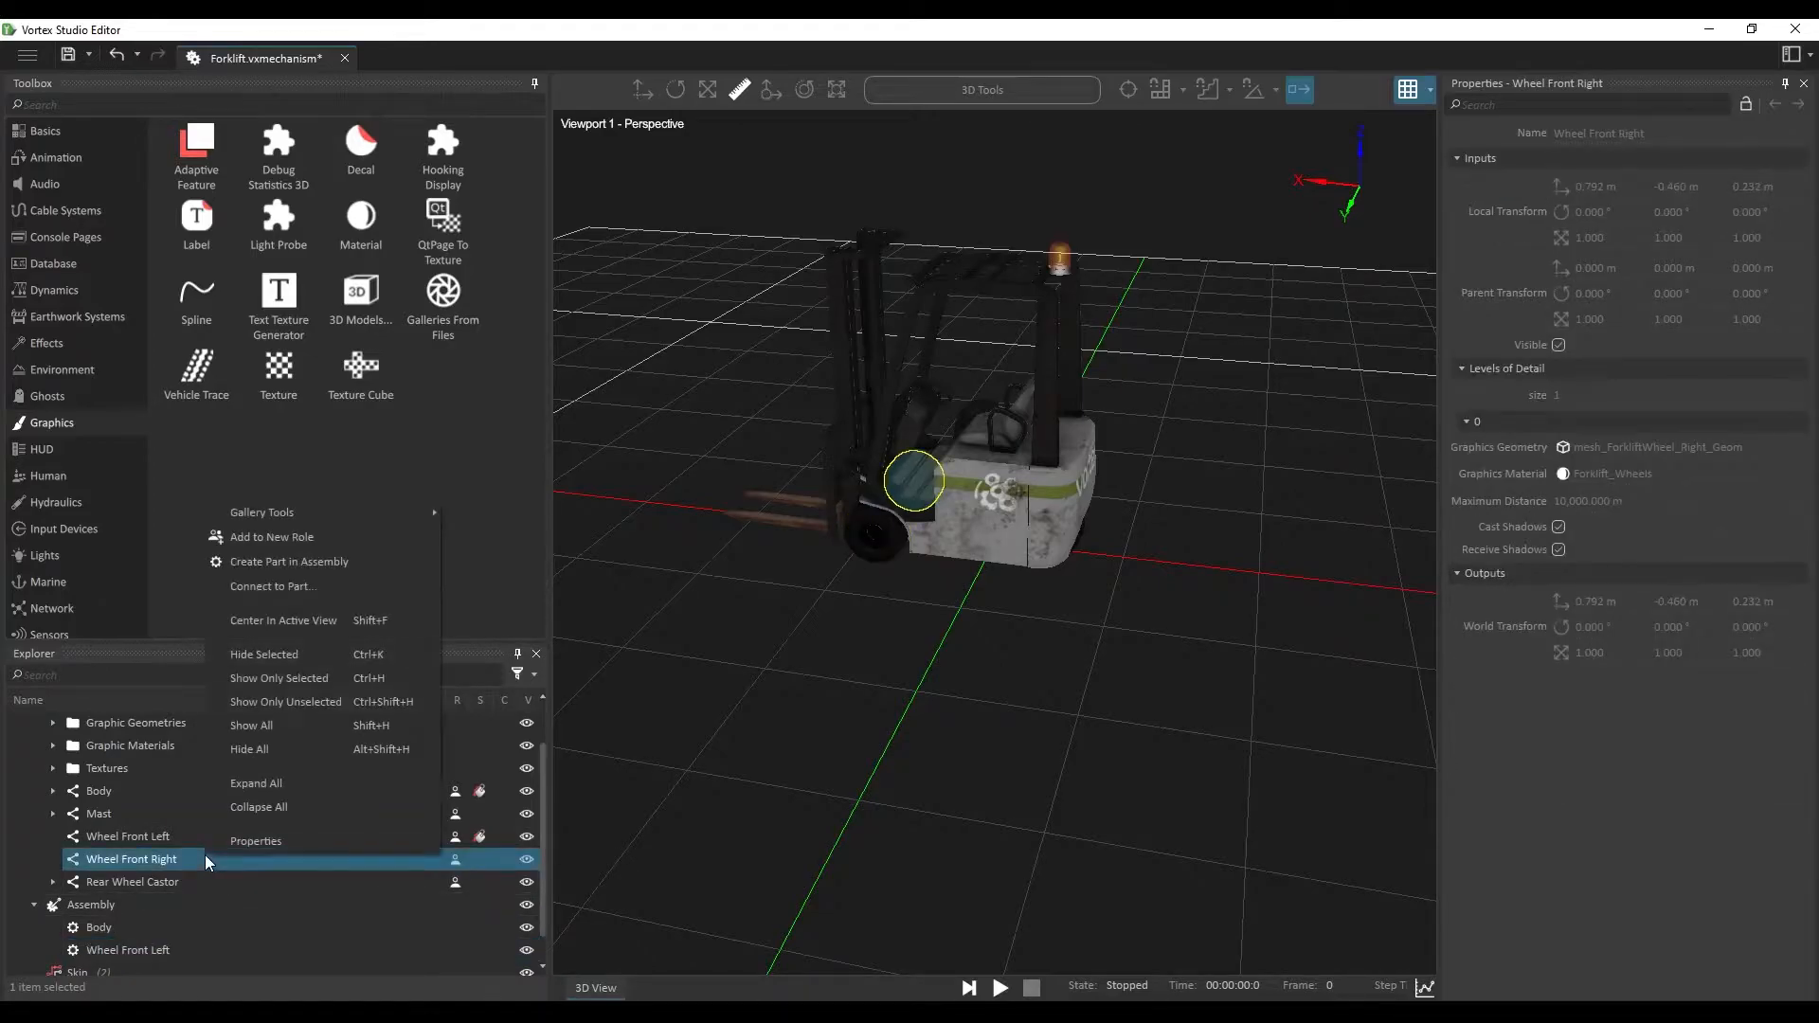
left_click(338, 563)
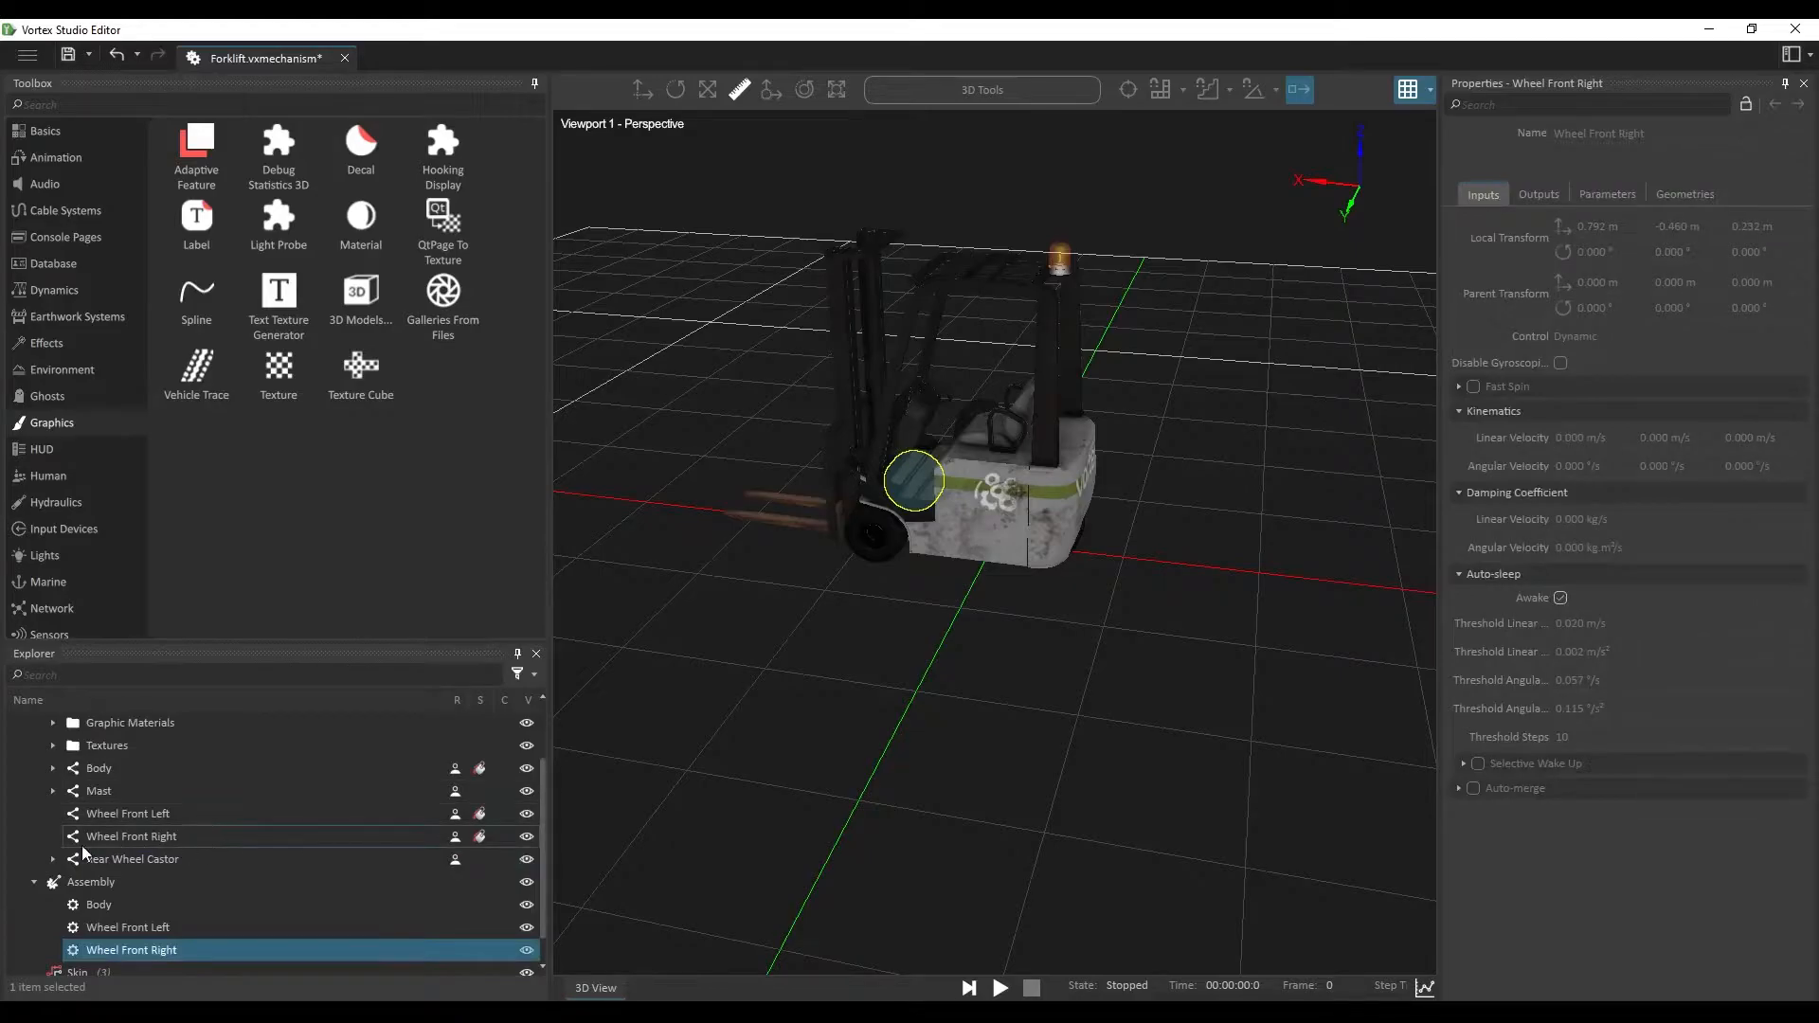
Step: Create parts in the assembly from the Rear Wheels and Rear Wheel Castor graphics nodes
left_click(54, 835)
left_click(171, 860)
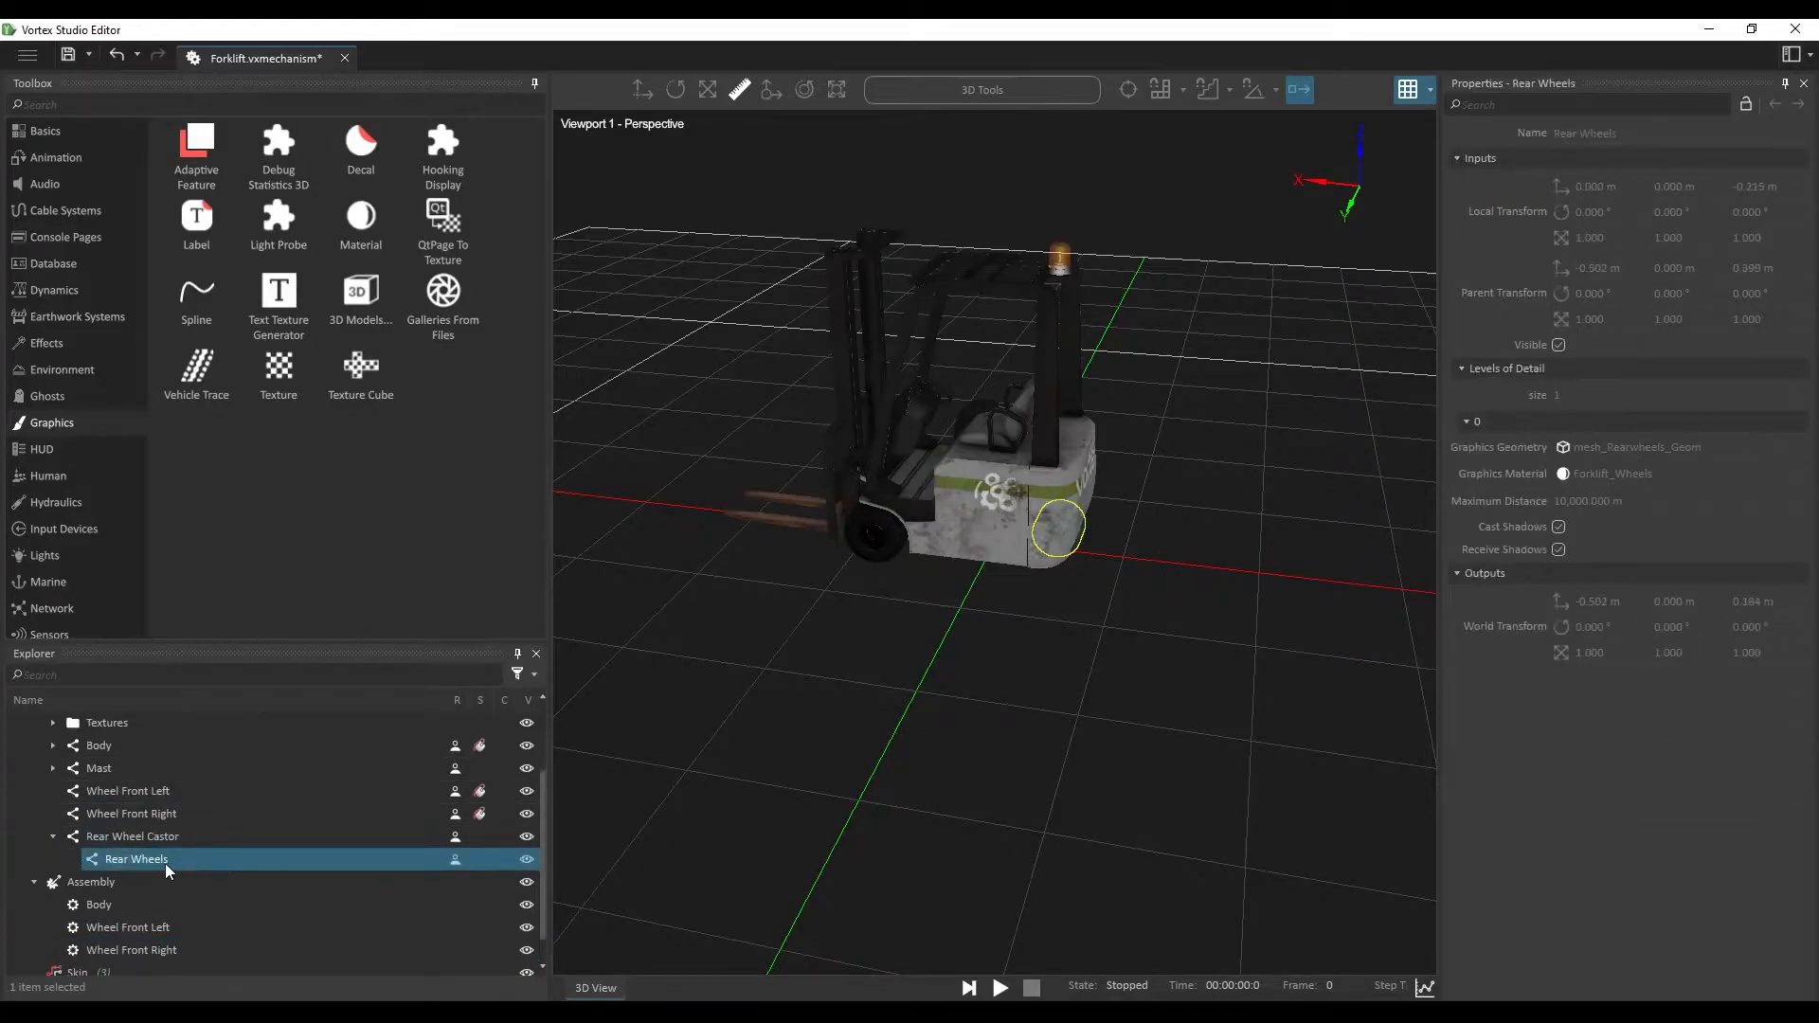
right_click(180, 862)
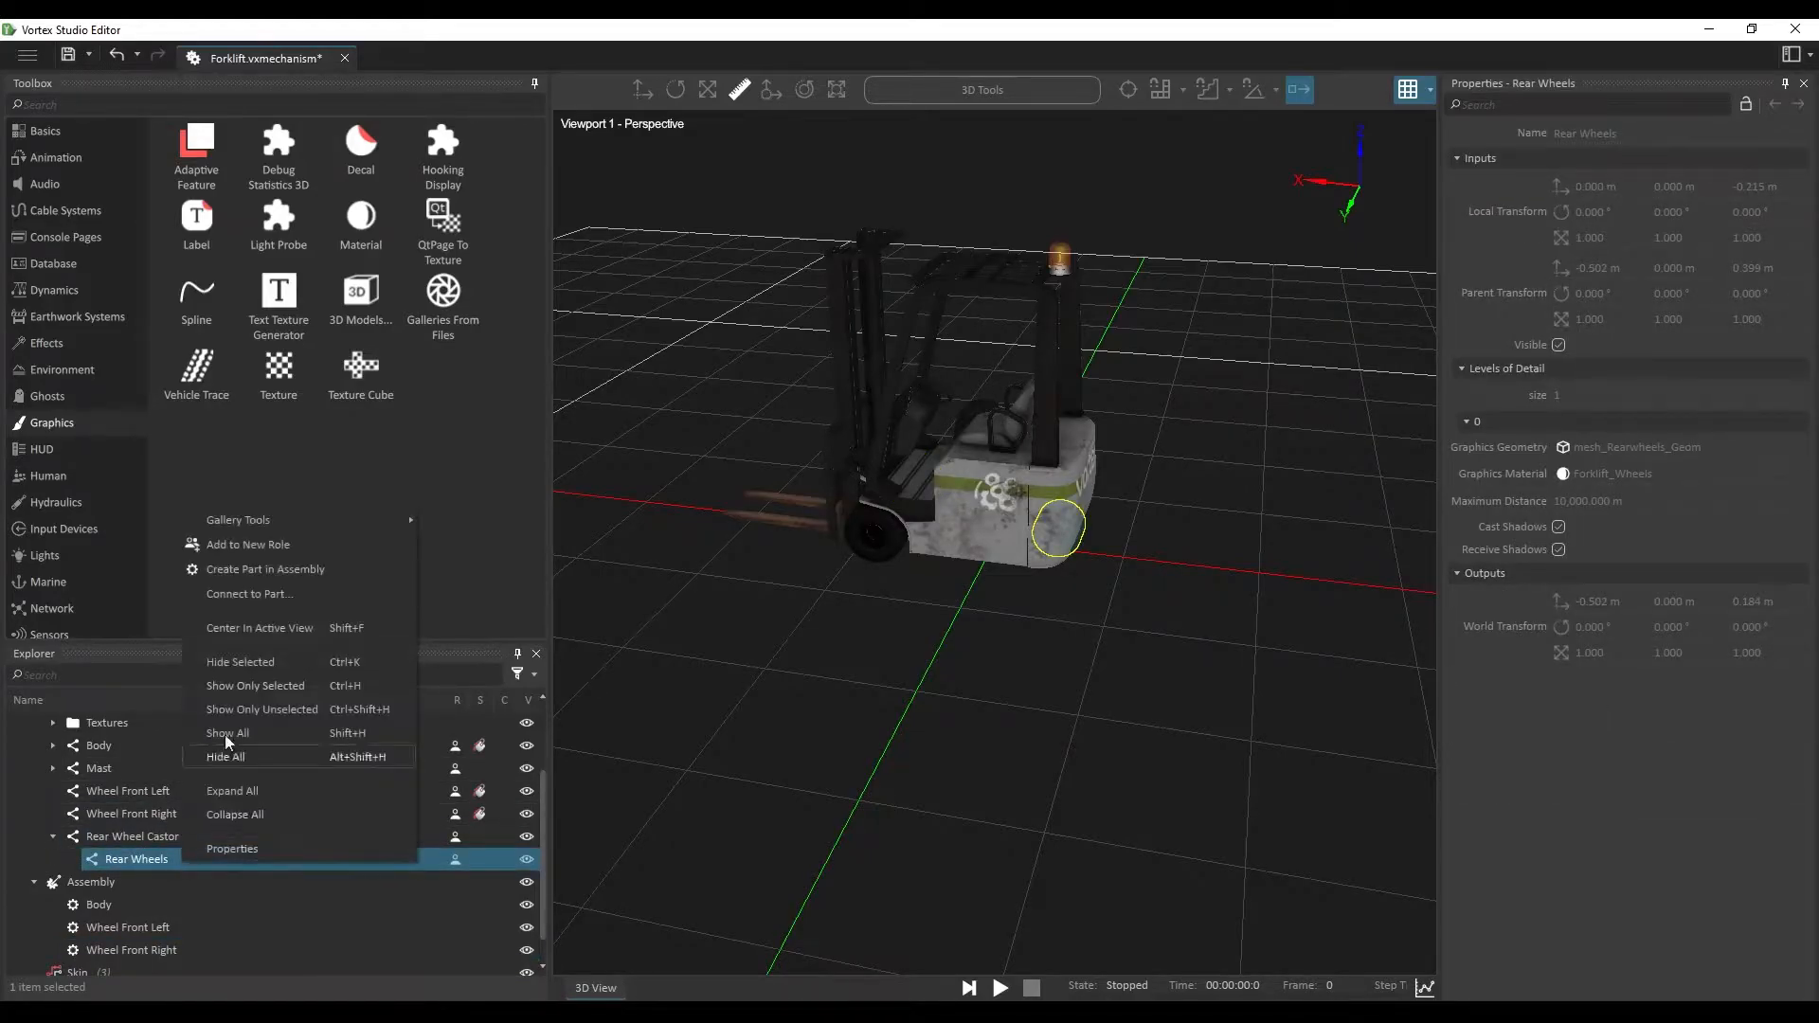
left_click(316, 574)
left_click(189, 813)
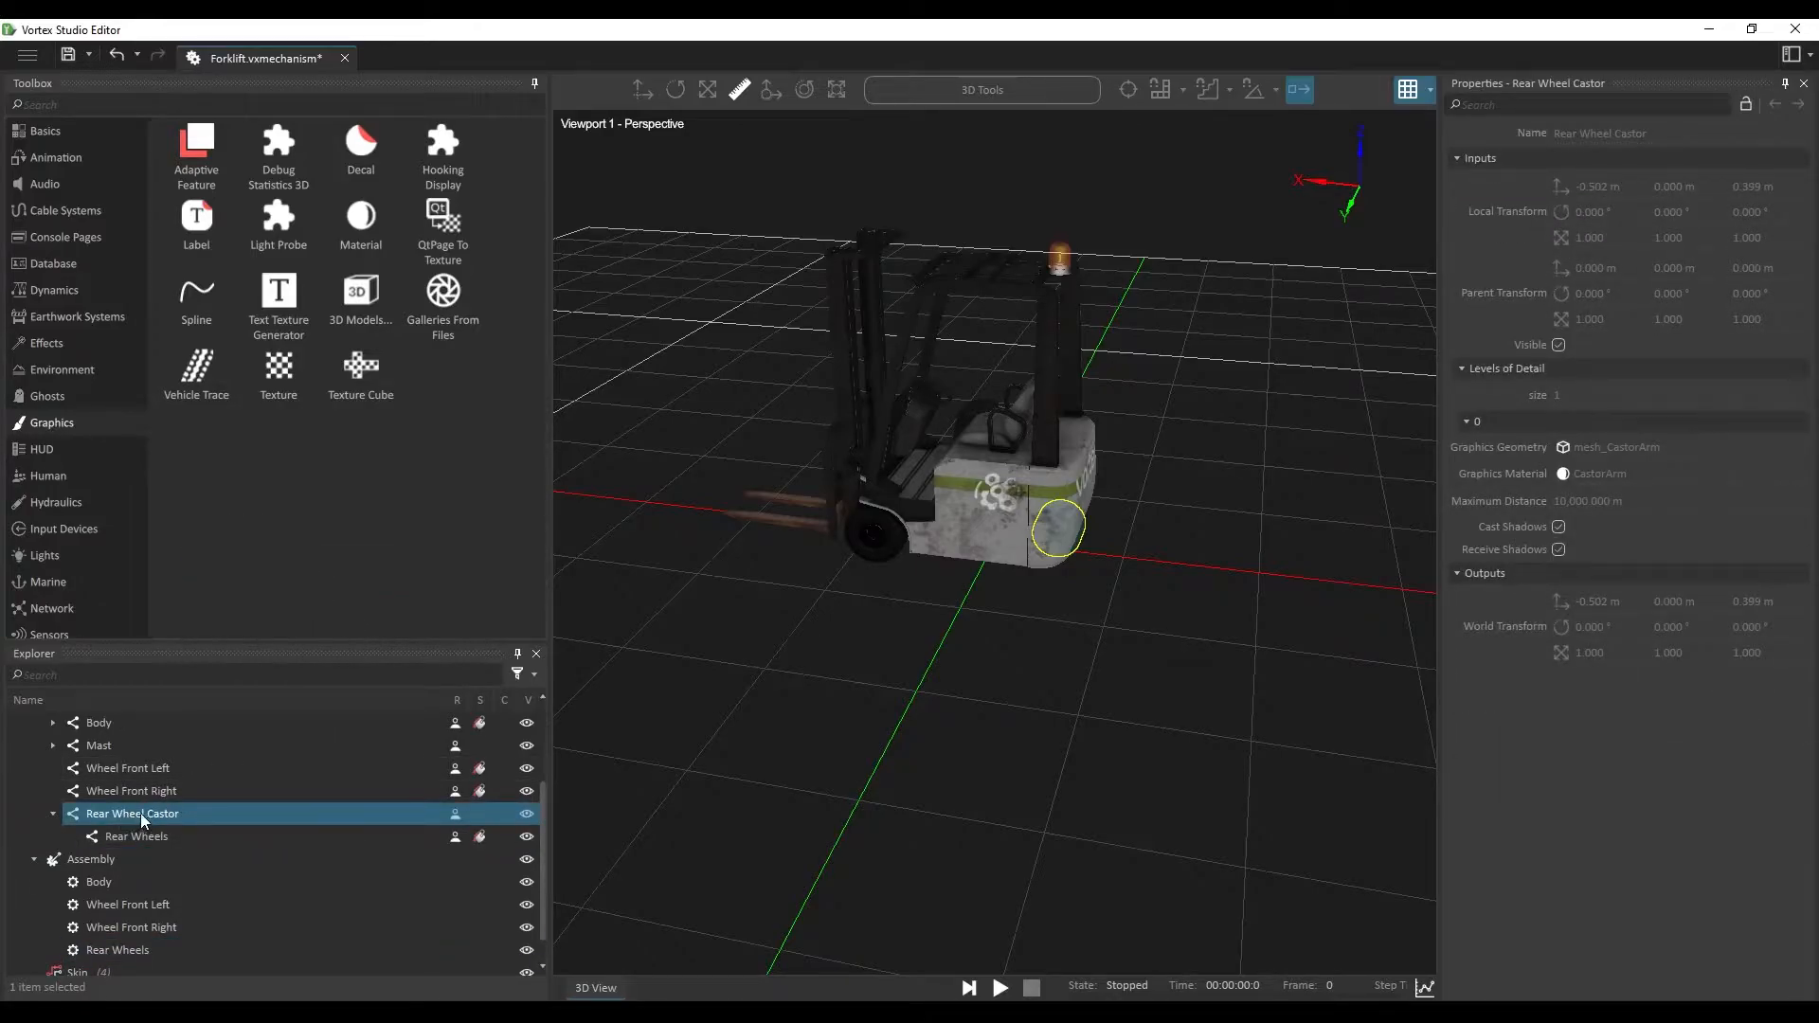
right_click(206, 817)
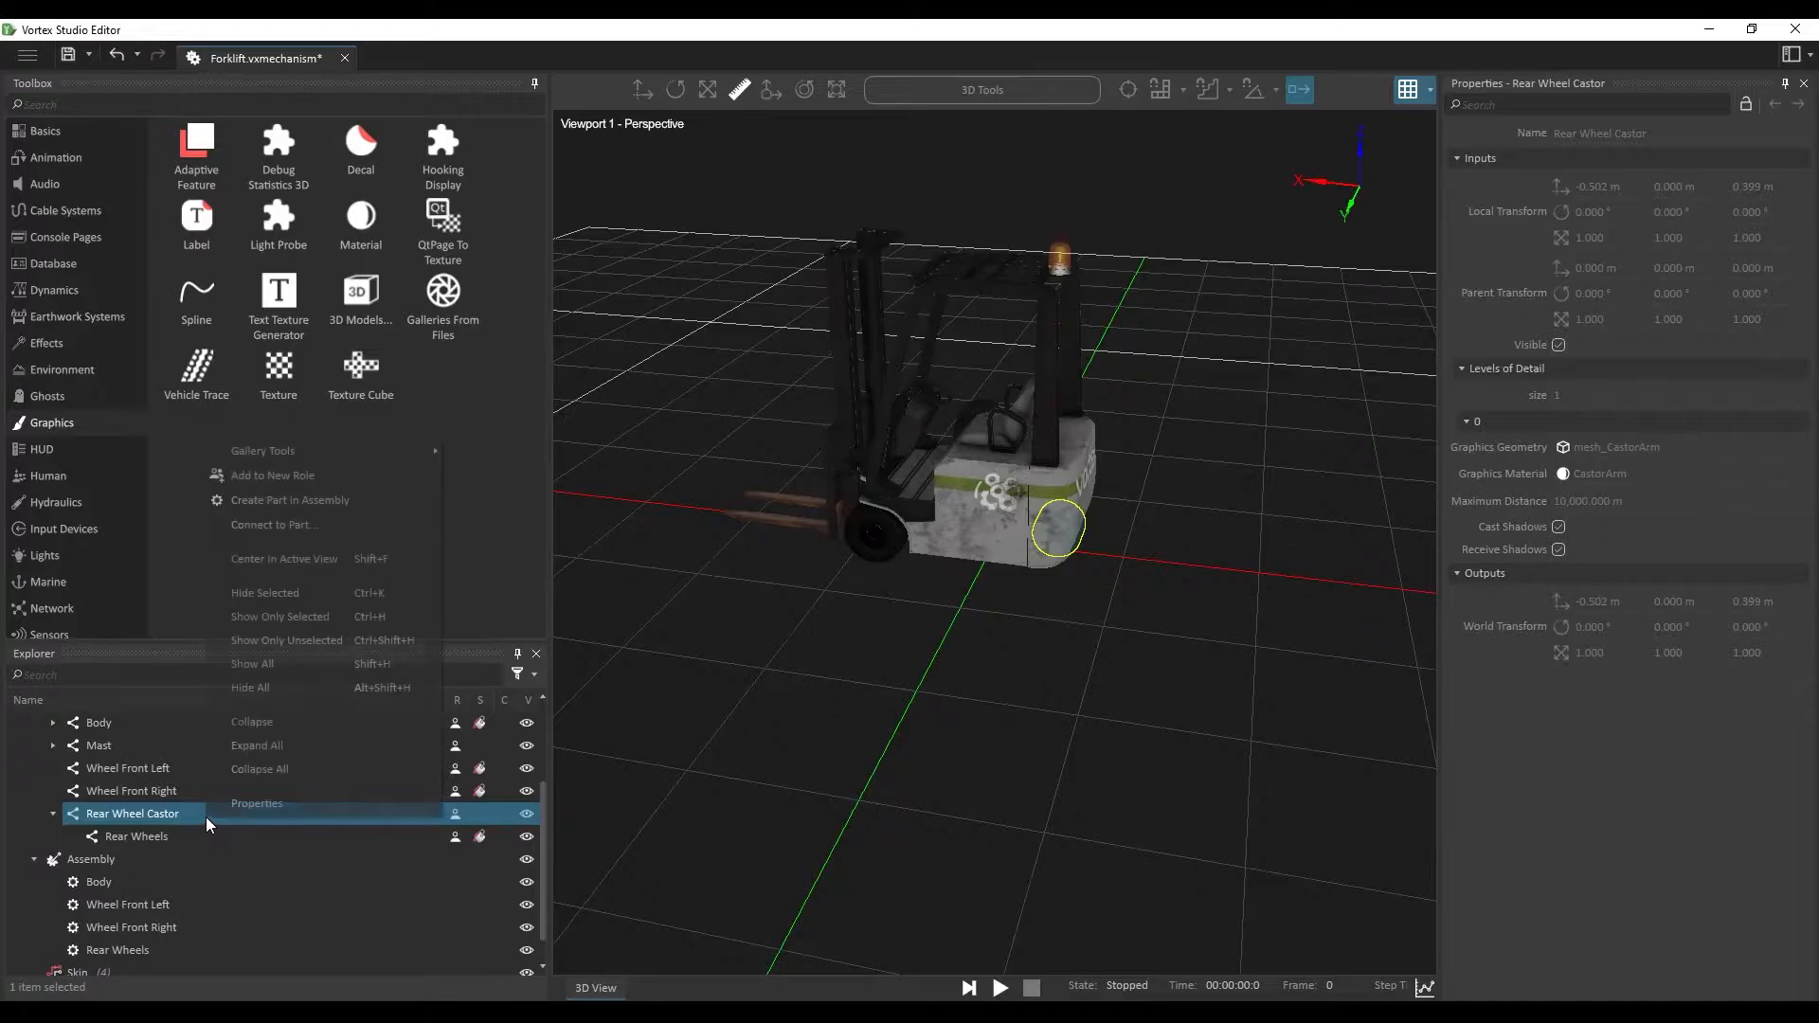
left_click(381, 504)
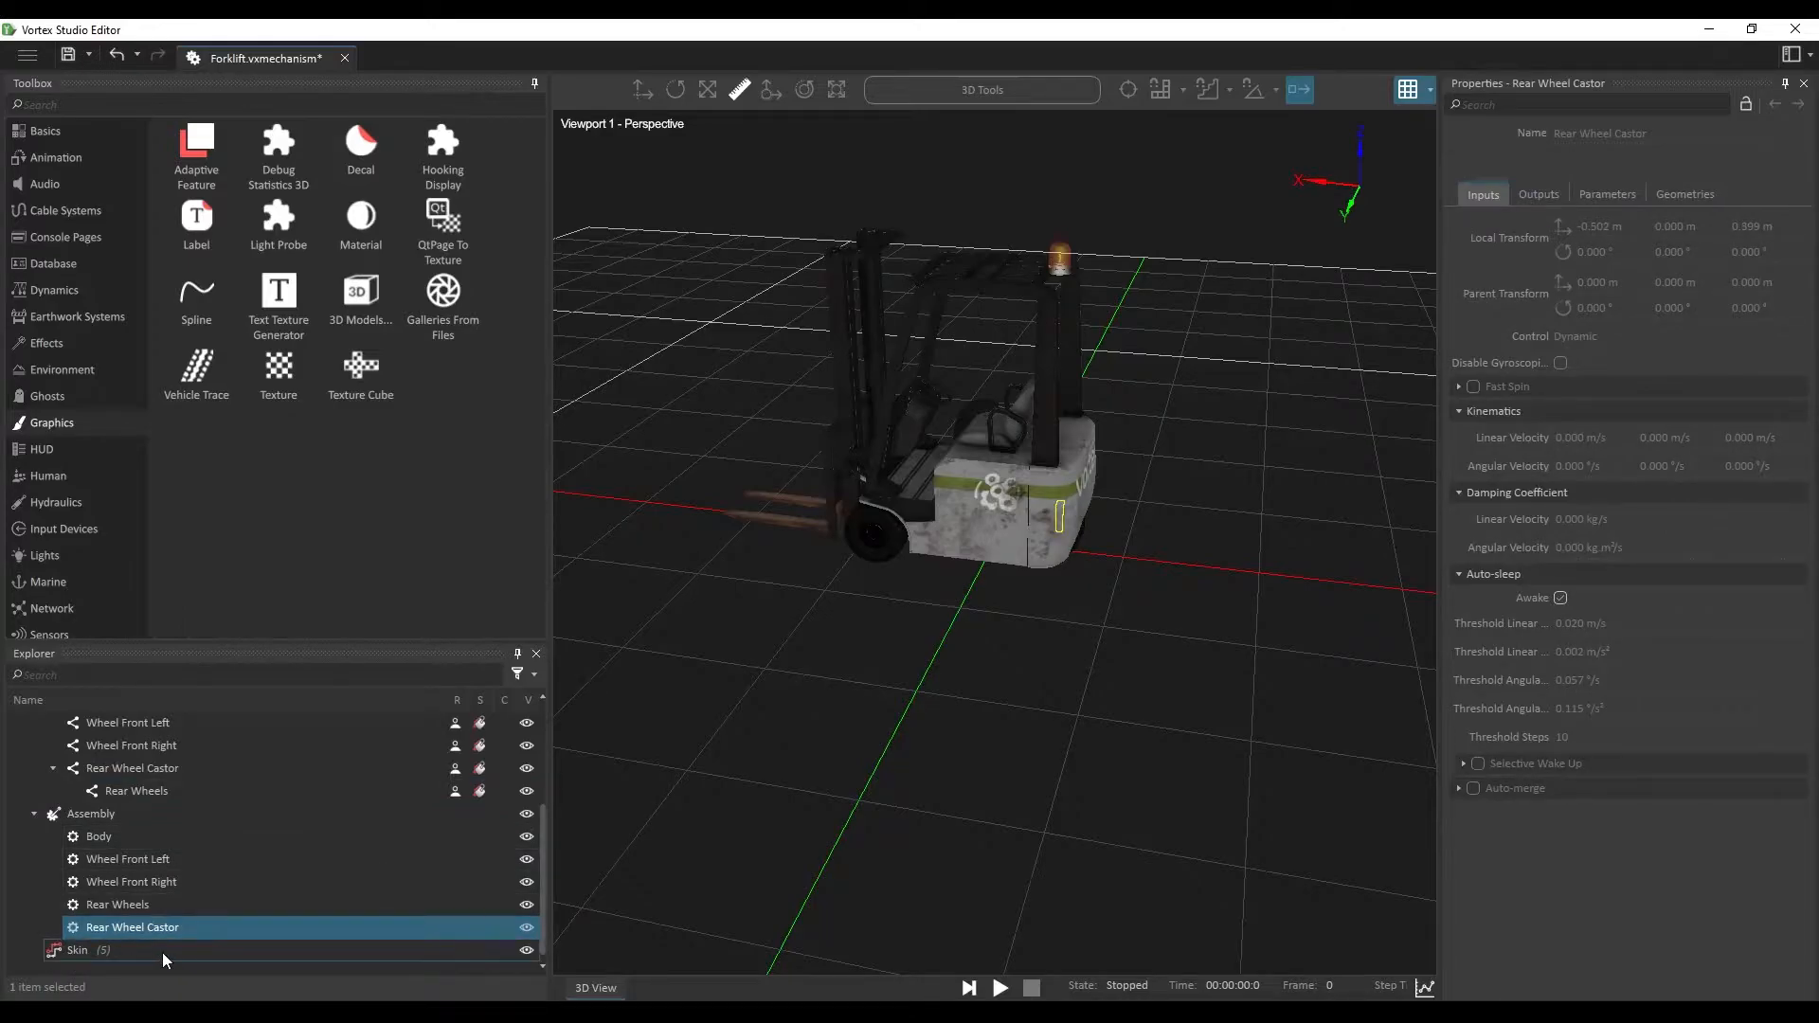
Step: Inspect the Skin connections between parts and graphics nodes, and run and stop the simulation twice in the 3D view
double_click(208, 949)
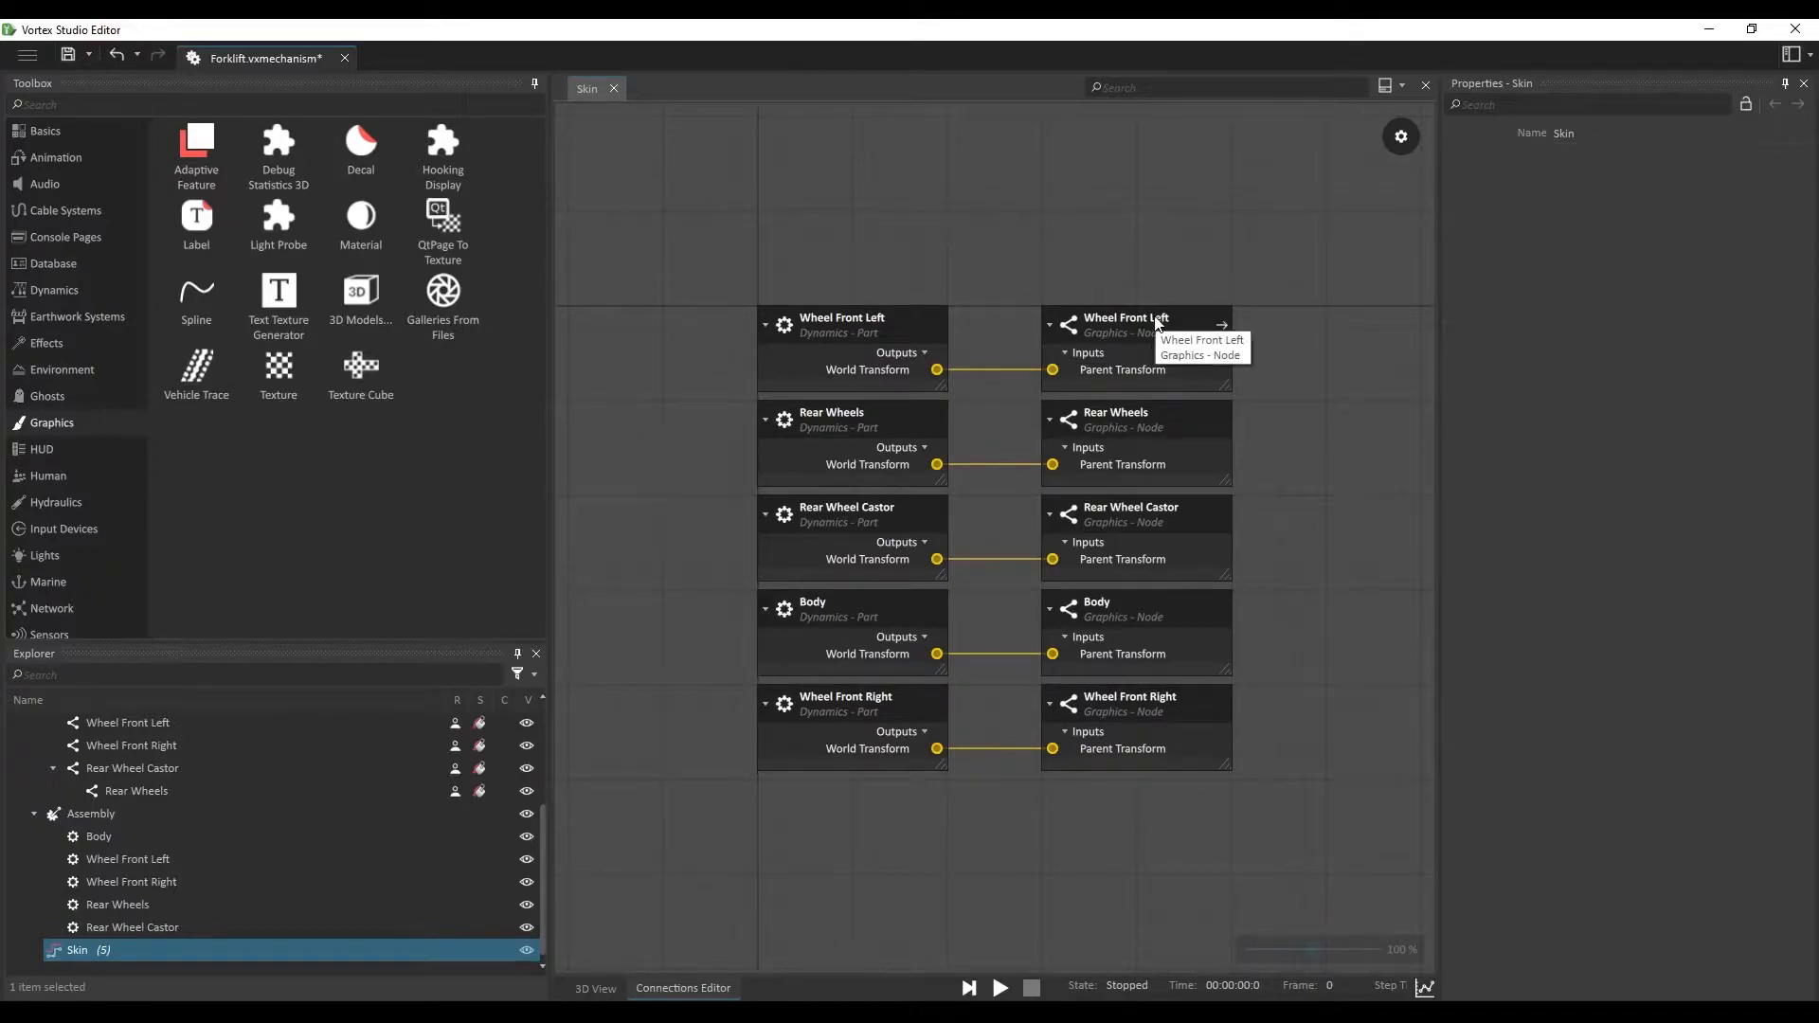
left_click(607, 986)
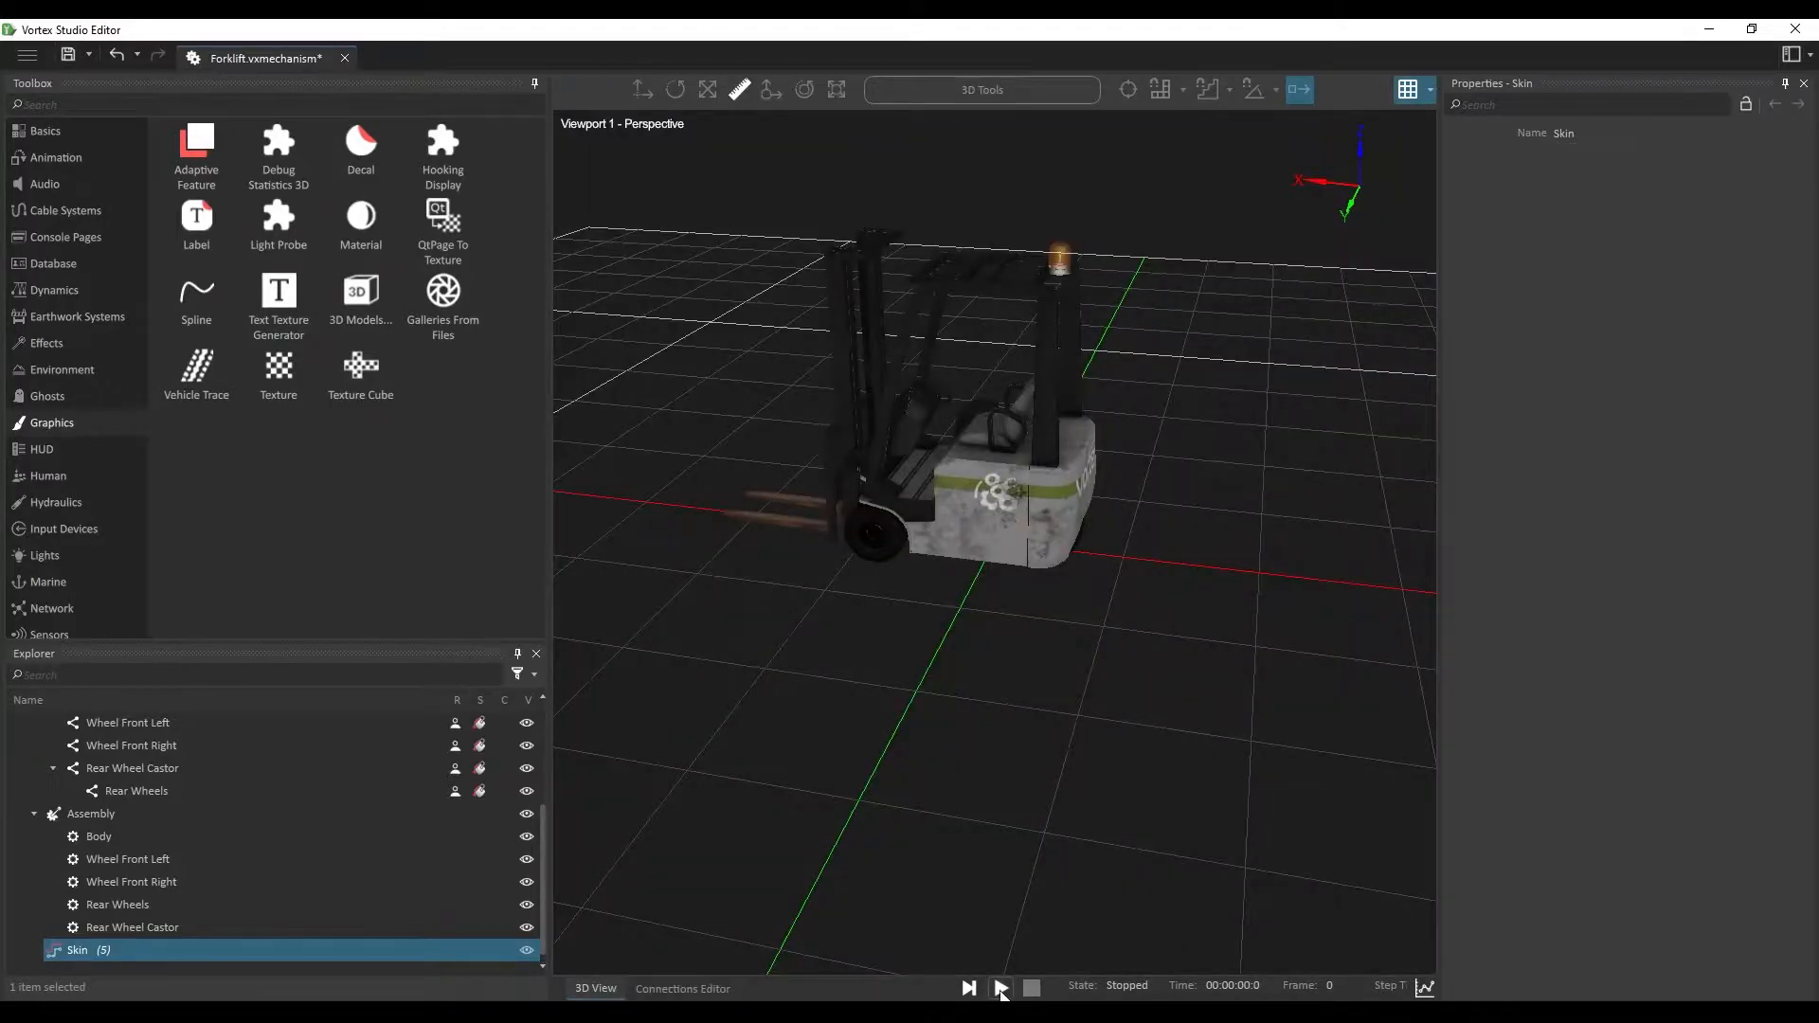
left_click(1001, 988)
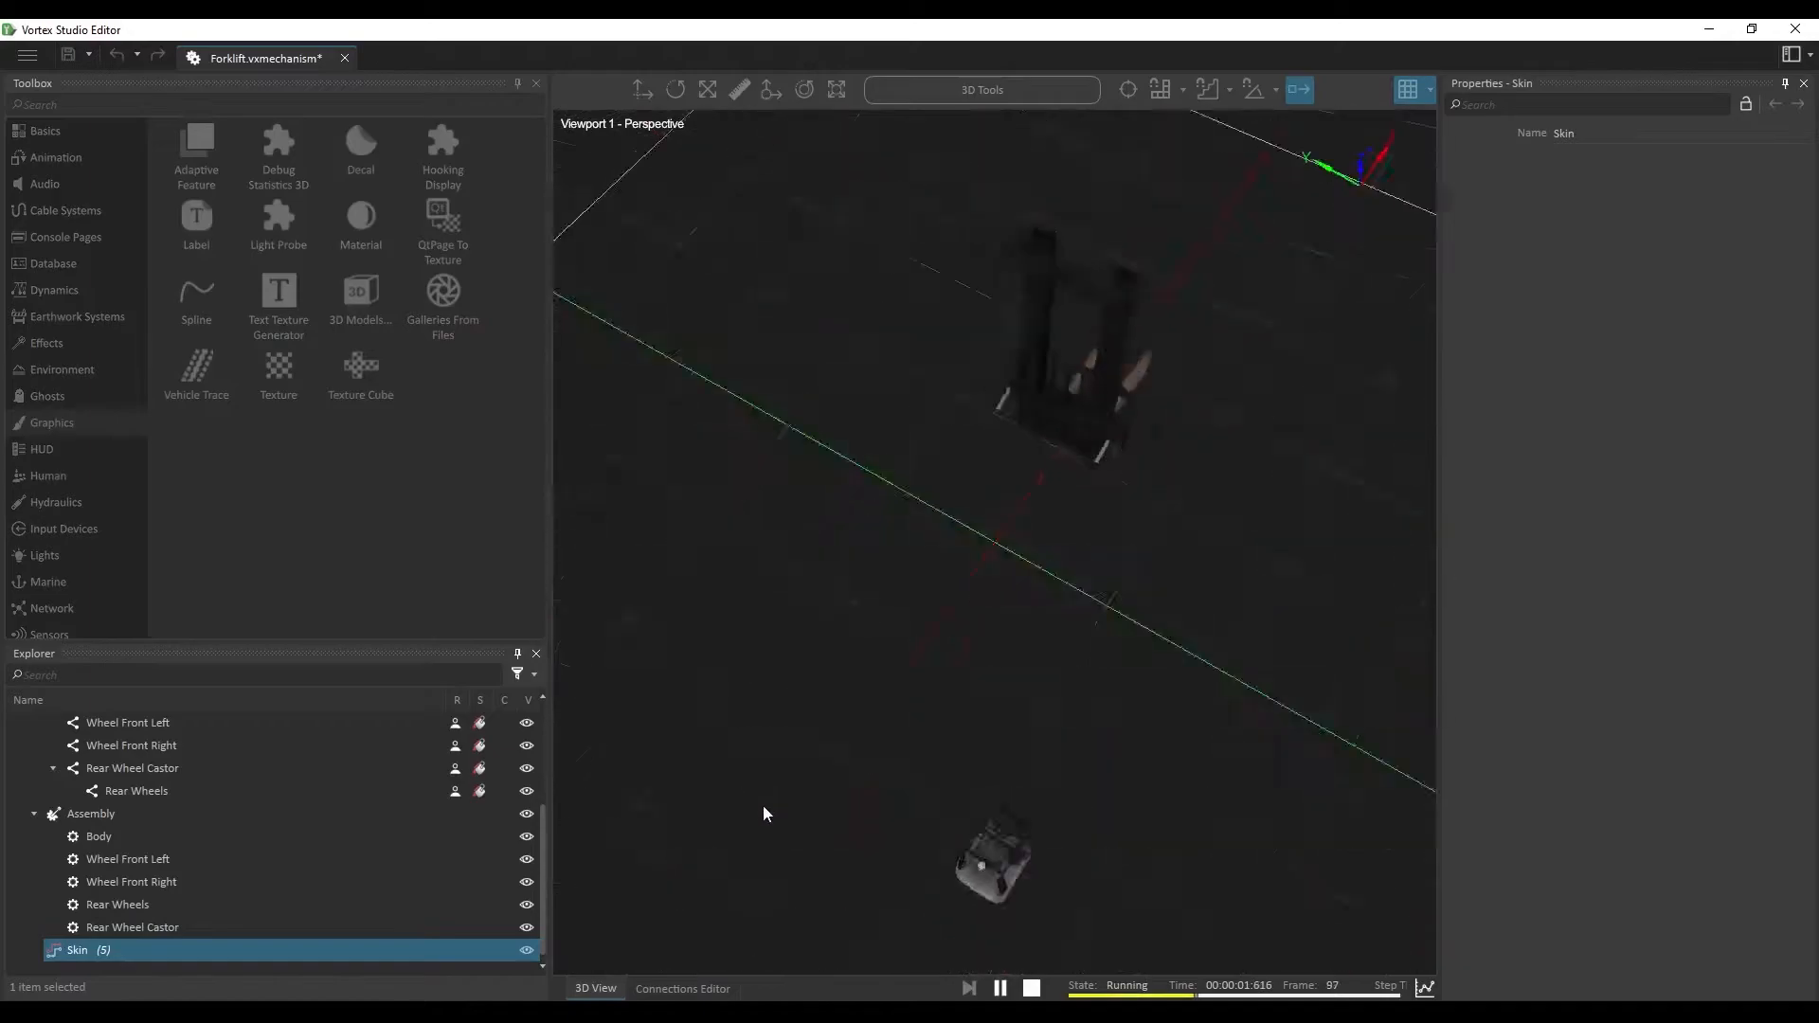
left_click(1032, 987)
left_click(1003, 987)
left_click(1032, 988)
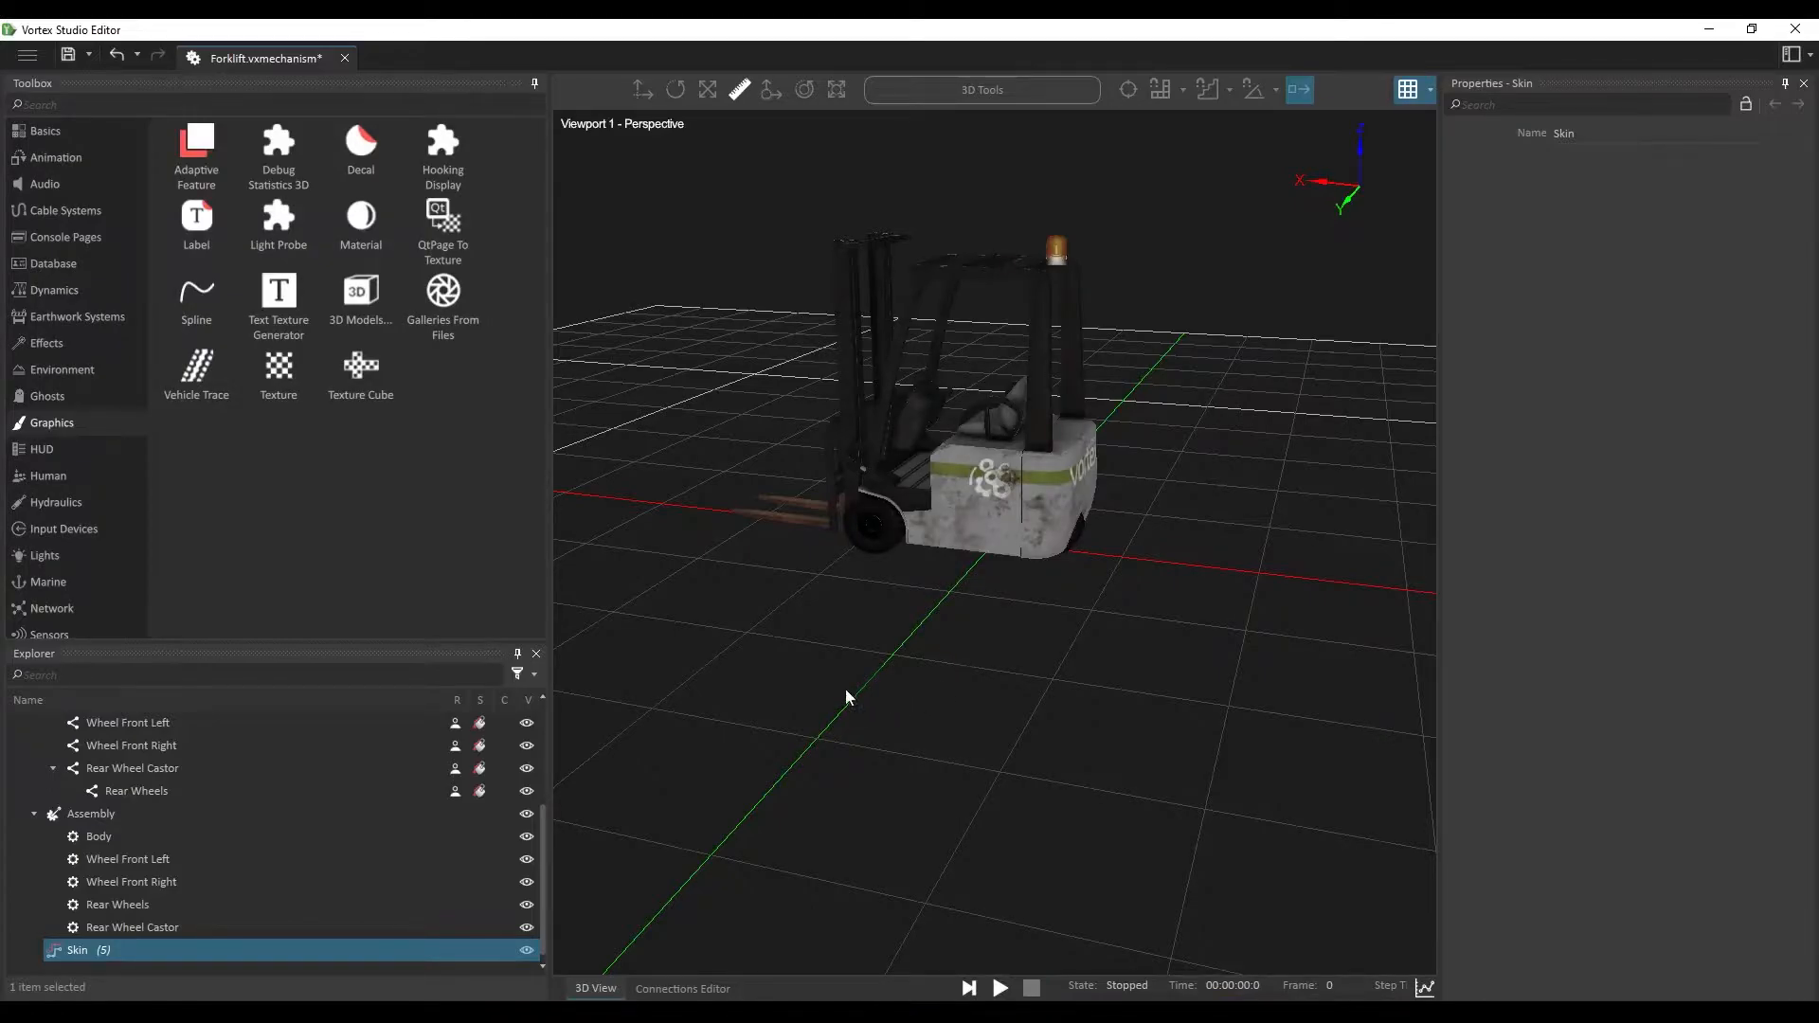
Step: Create a best-fit Cylinder collision geometry for the Wheel Front Left part
left_click(252, 860)
right_click(252, 860)
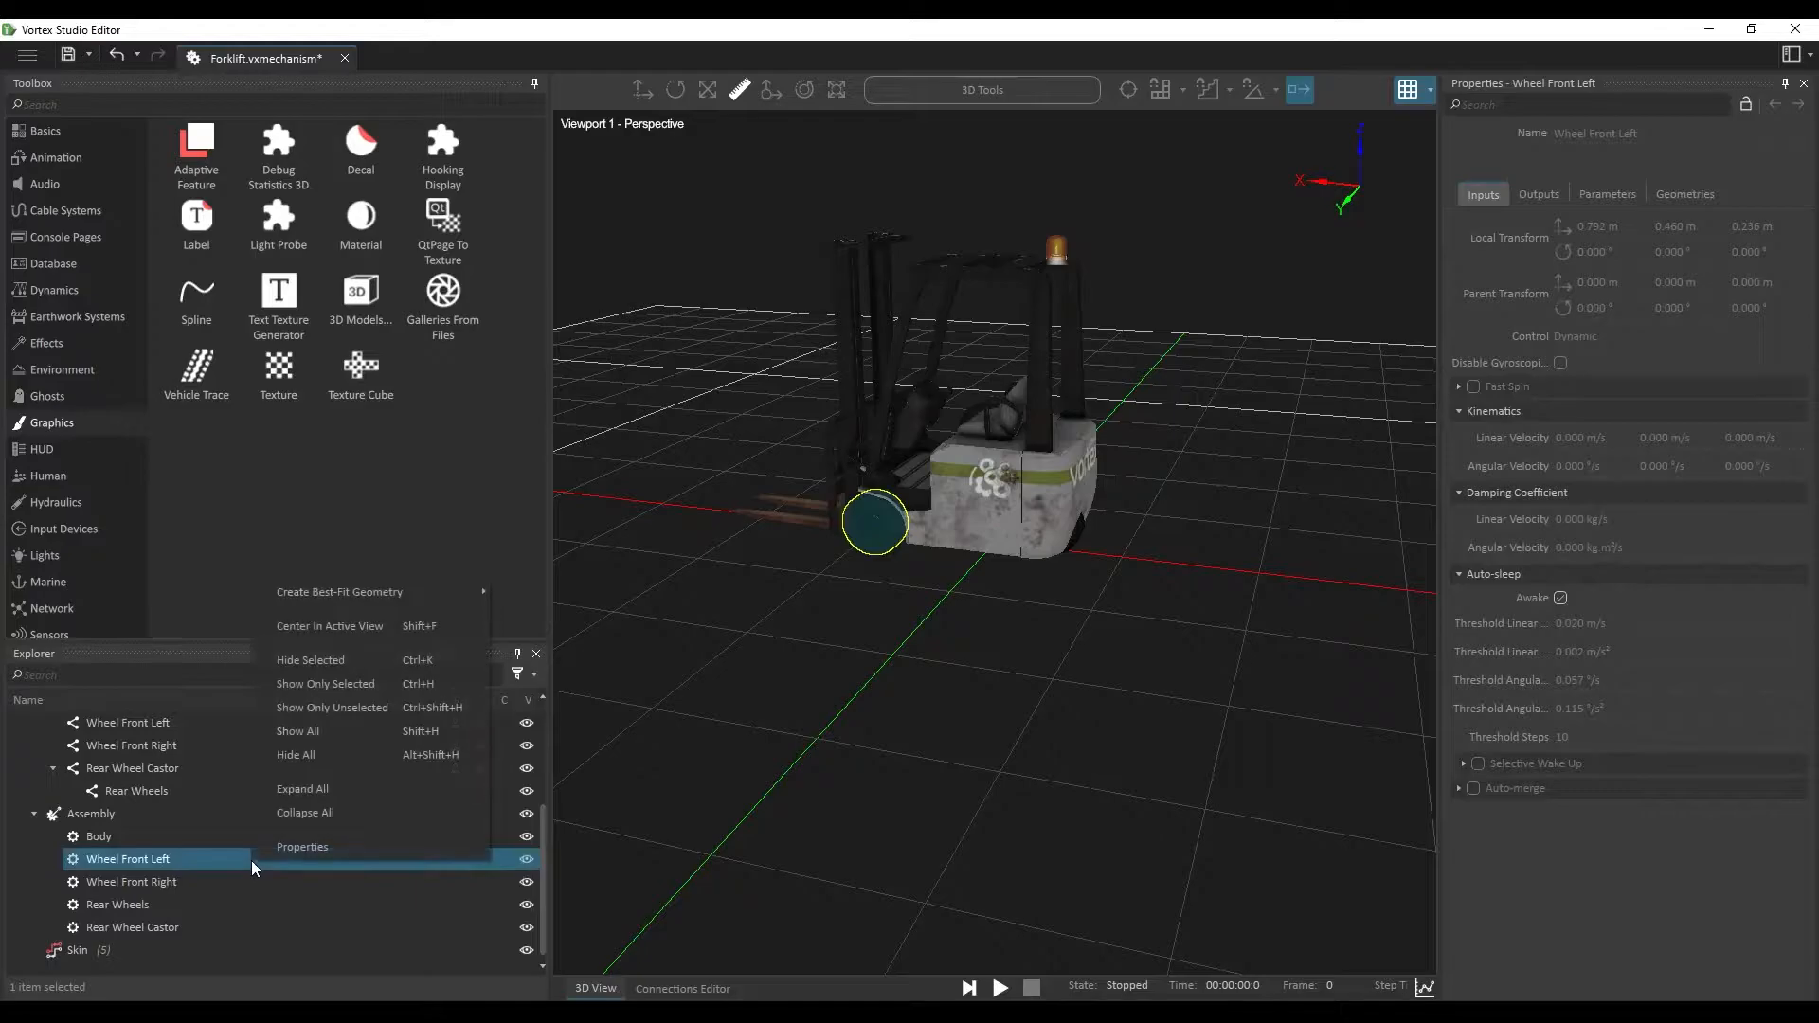
mouse_move(428, 595)
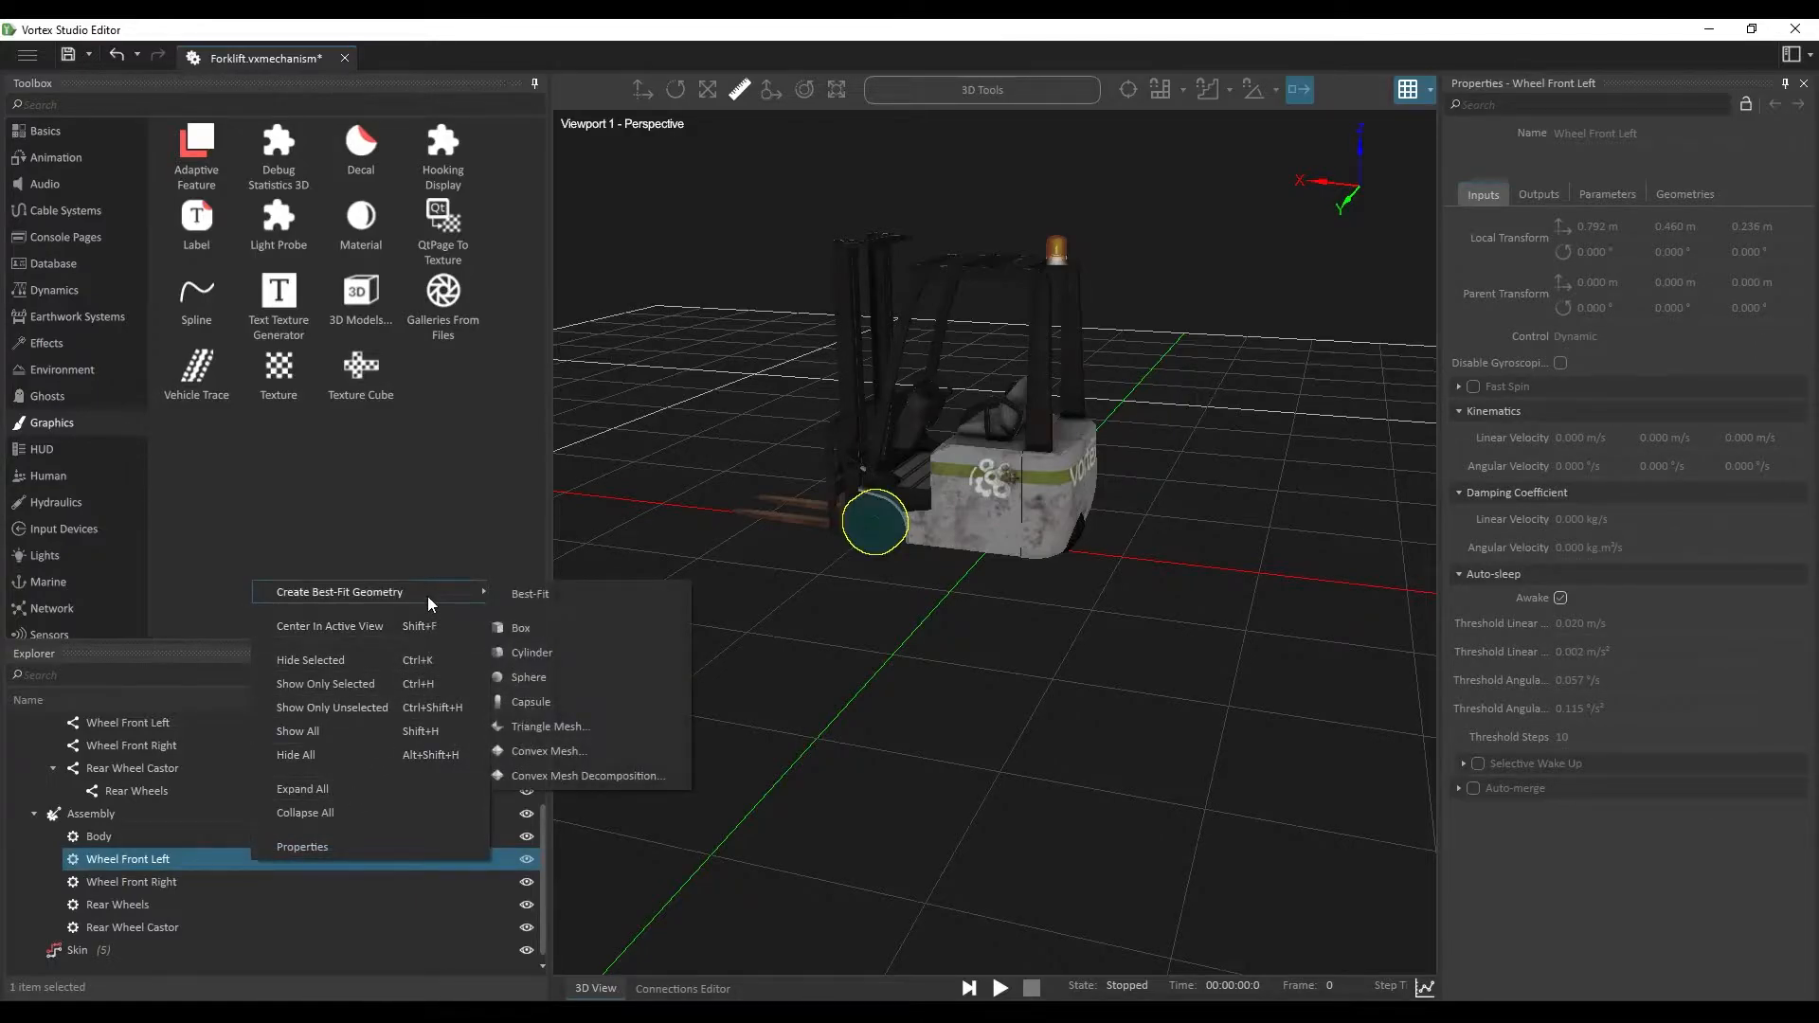
left_click(607, 653)
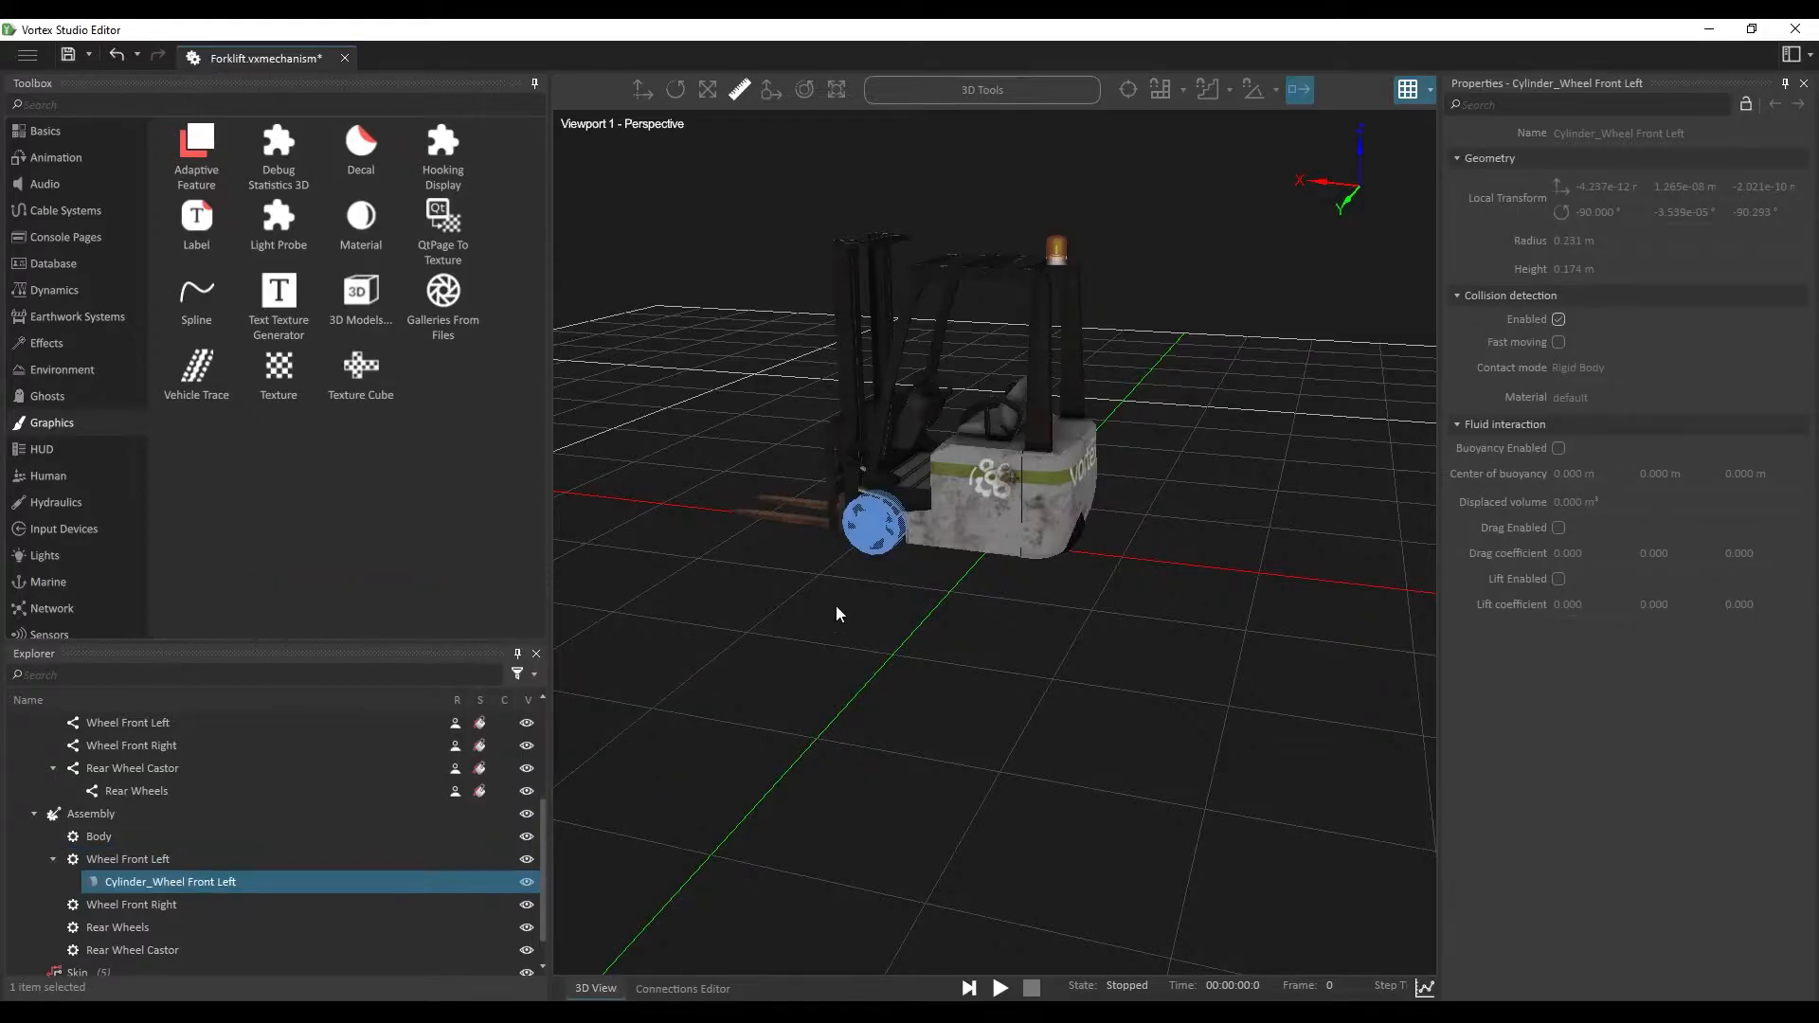
left_click(708, 749)
Step: Create a best-fit Cylinder collision geometry for the Wheel Front Right part
left_click(367, 904)
right_click(367, 904)
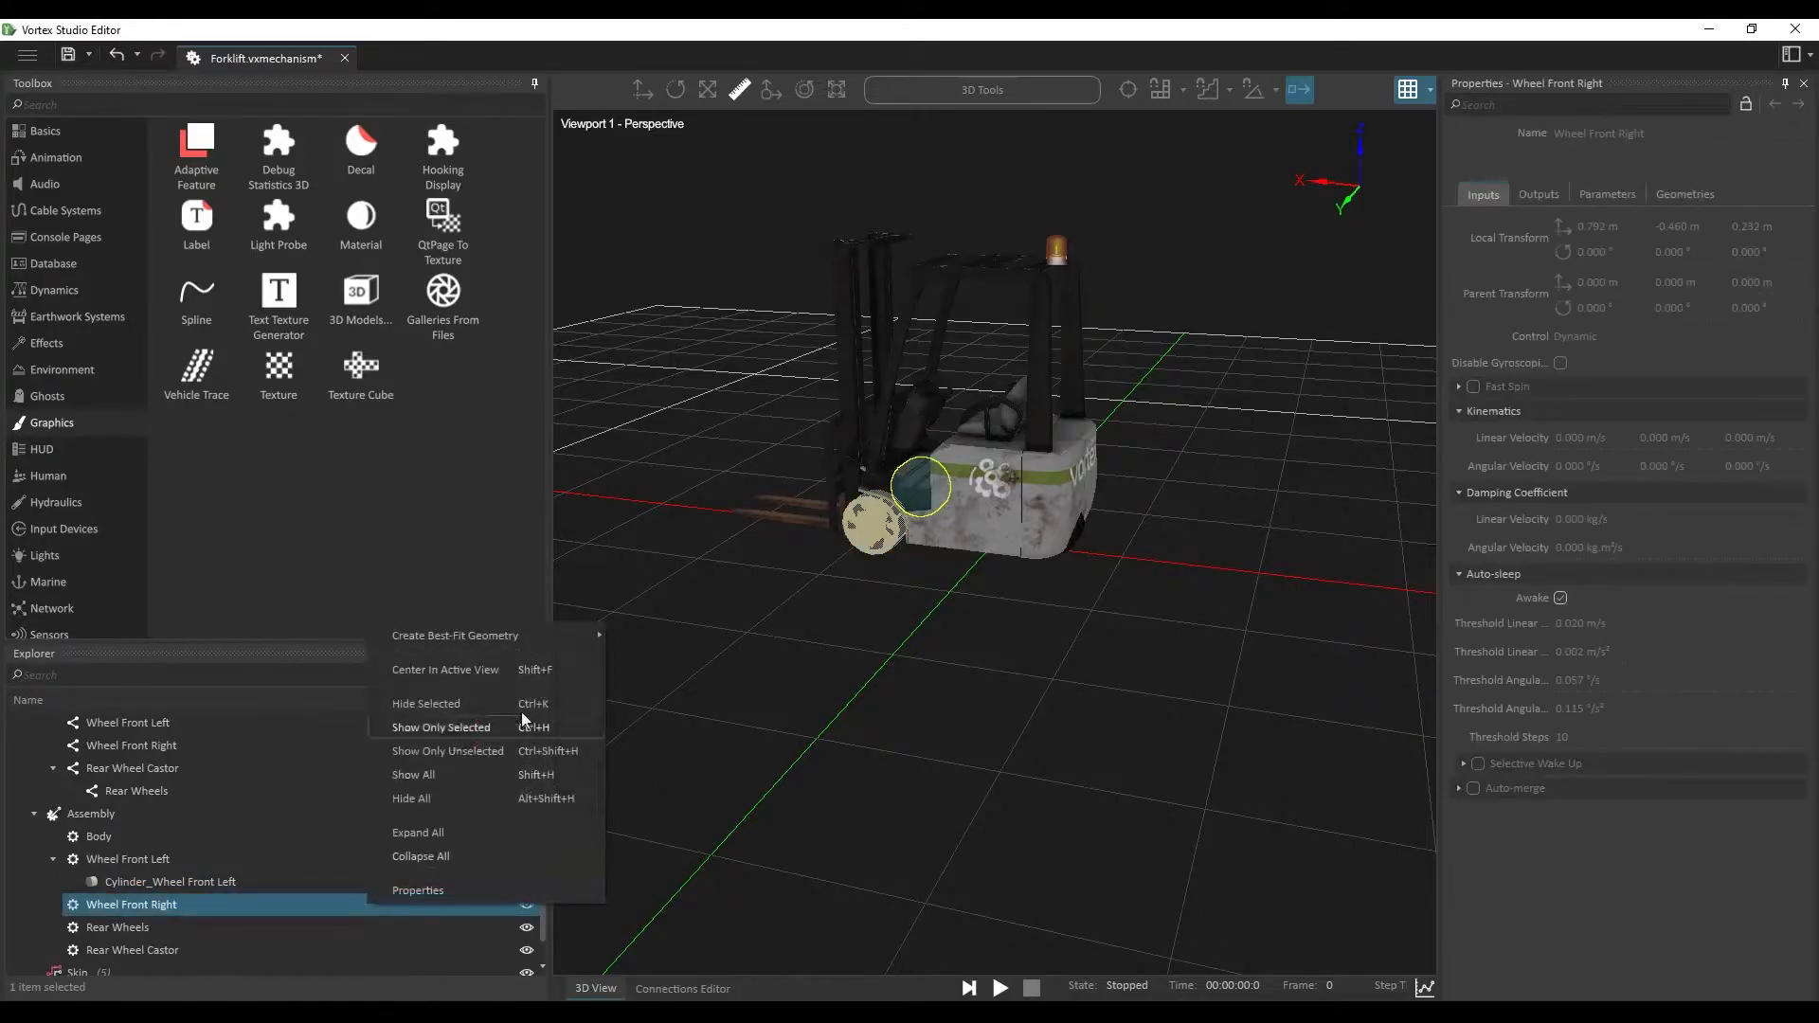
mouse_move(553, 633)
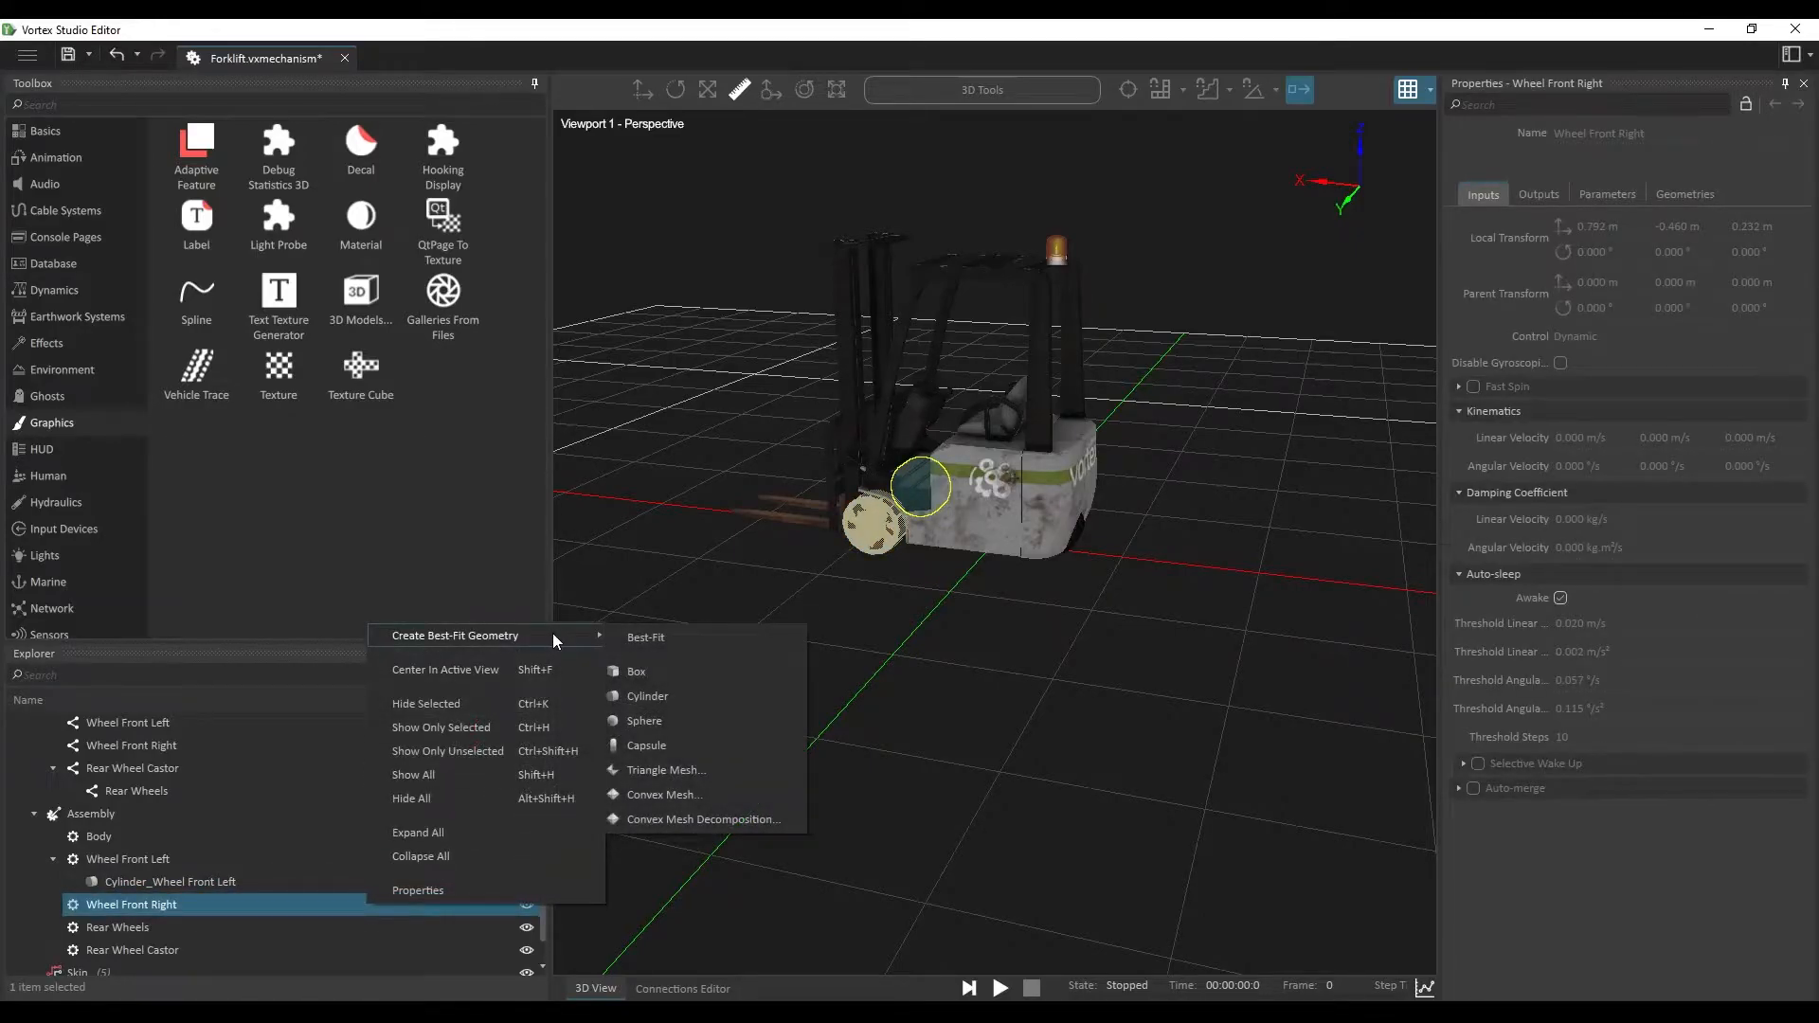
left_click(765, 698)
Step: Create a best-fit Cylinder collision geometry for the Rear Wheels part
scroll(430, 867, "down", 1)
left_click(360, 906)
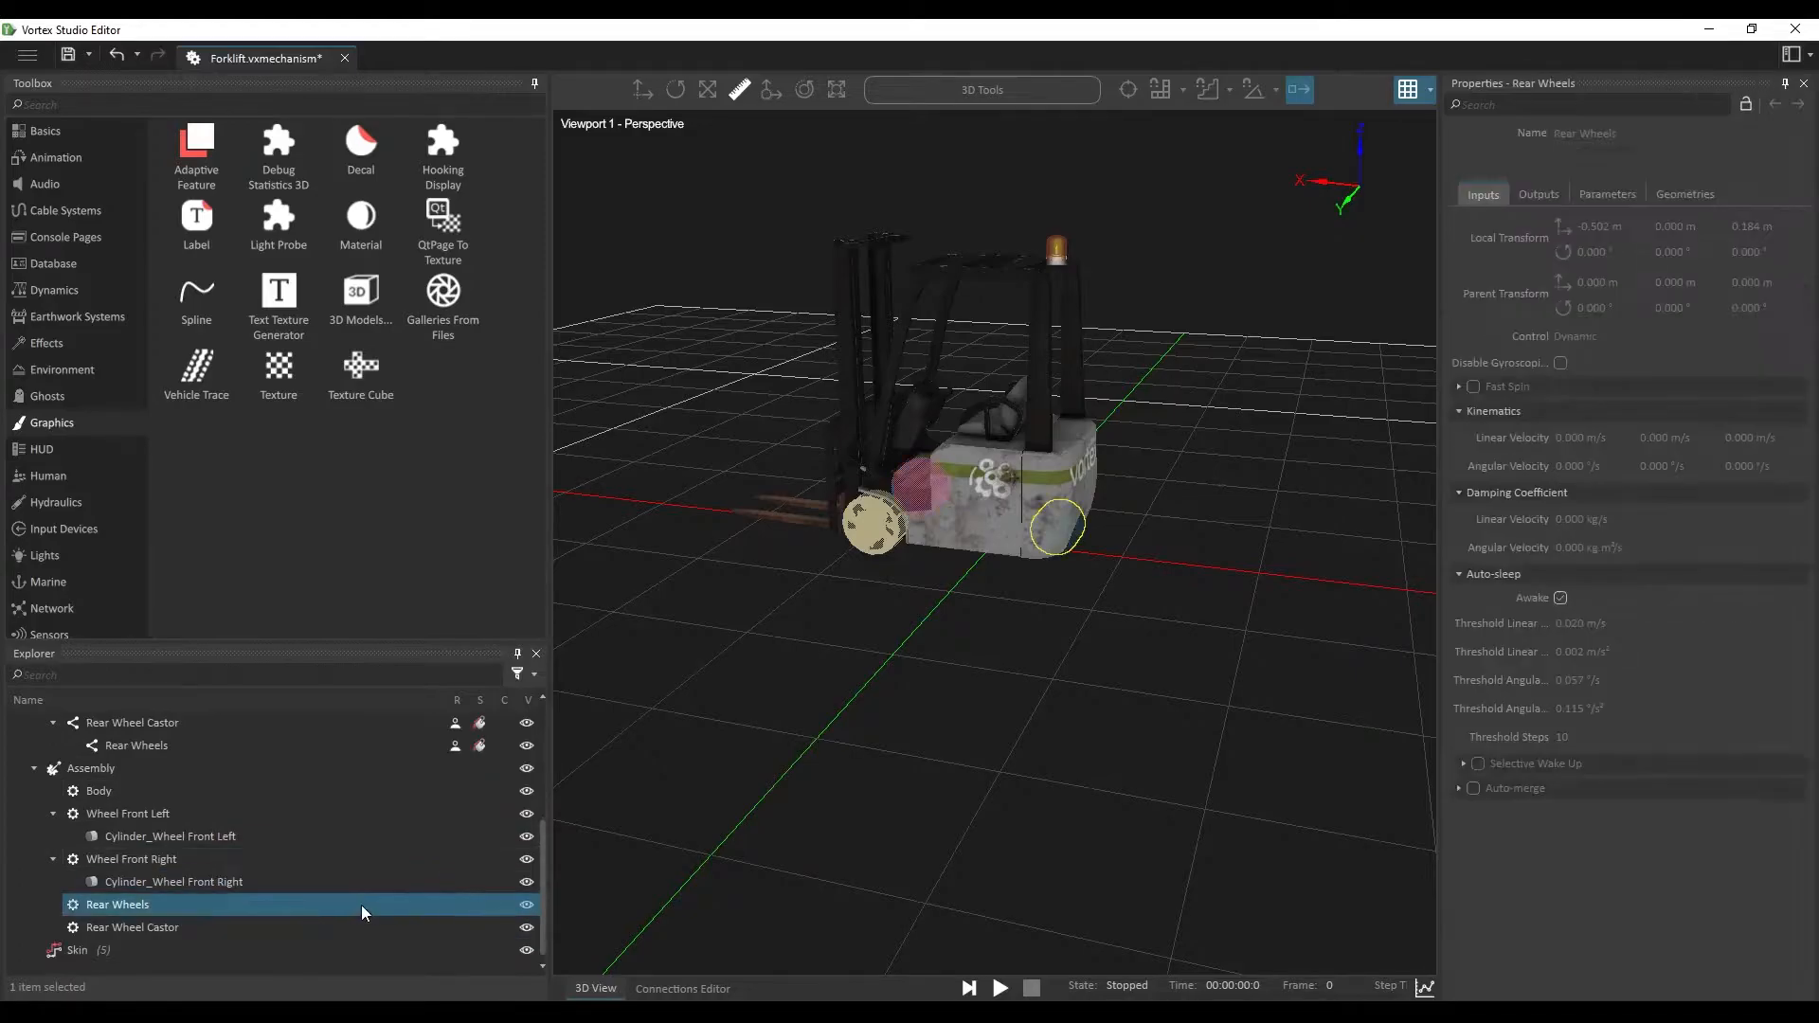
right_click(366, 906)
mouse_move(576, 640)
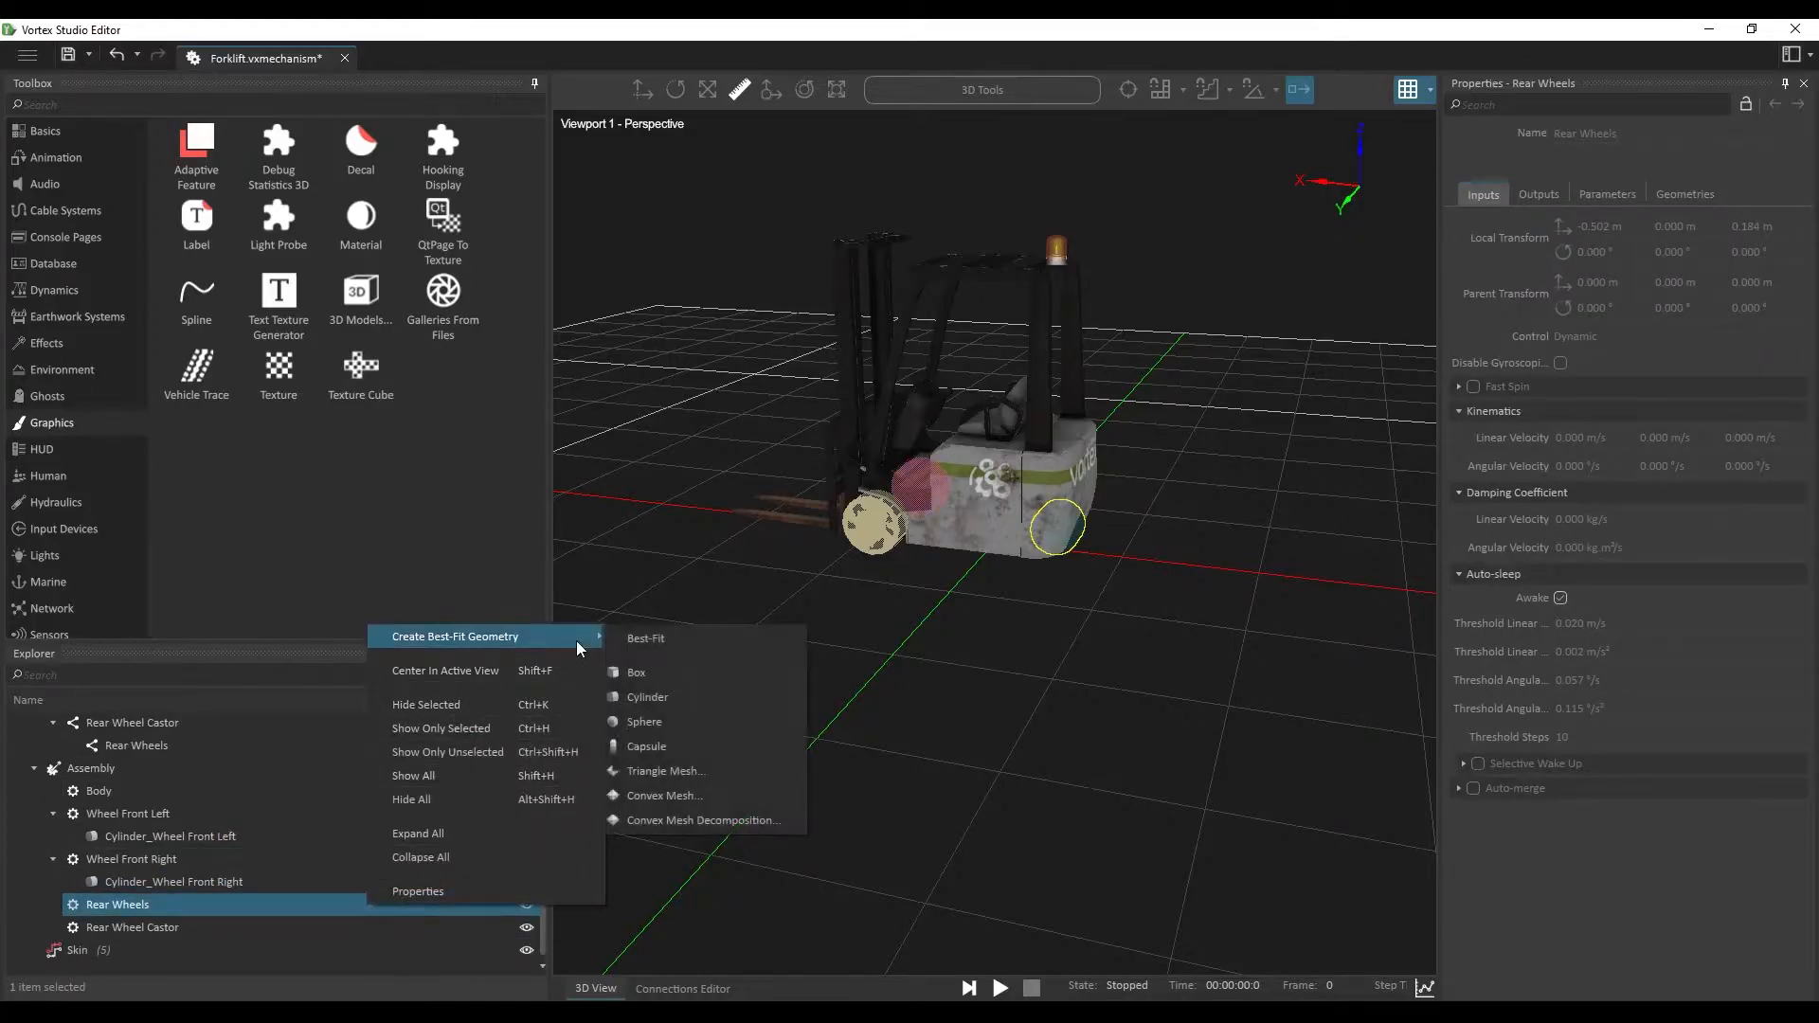
left_click(713, 696)
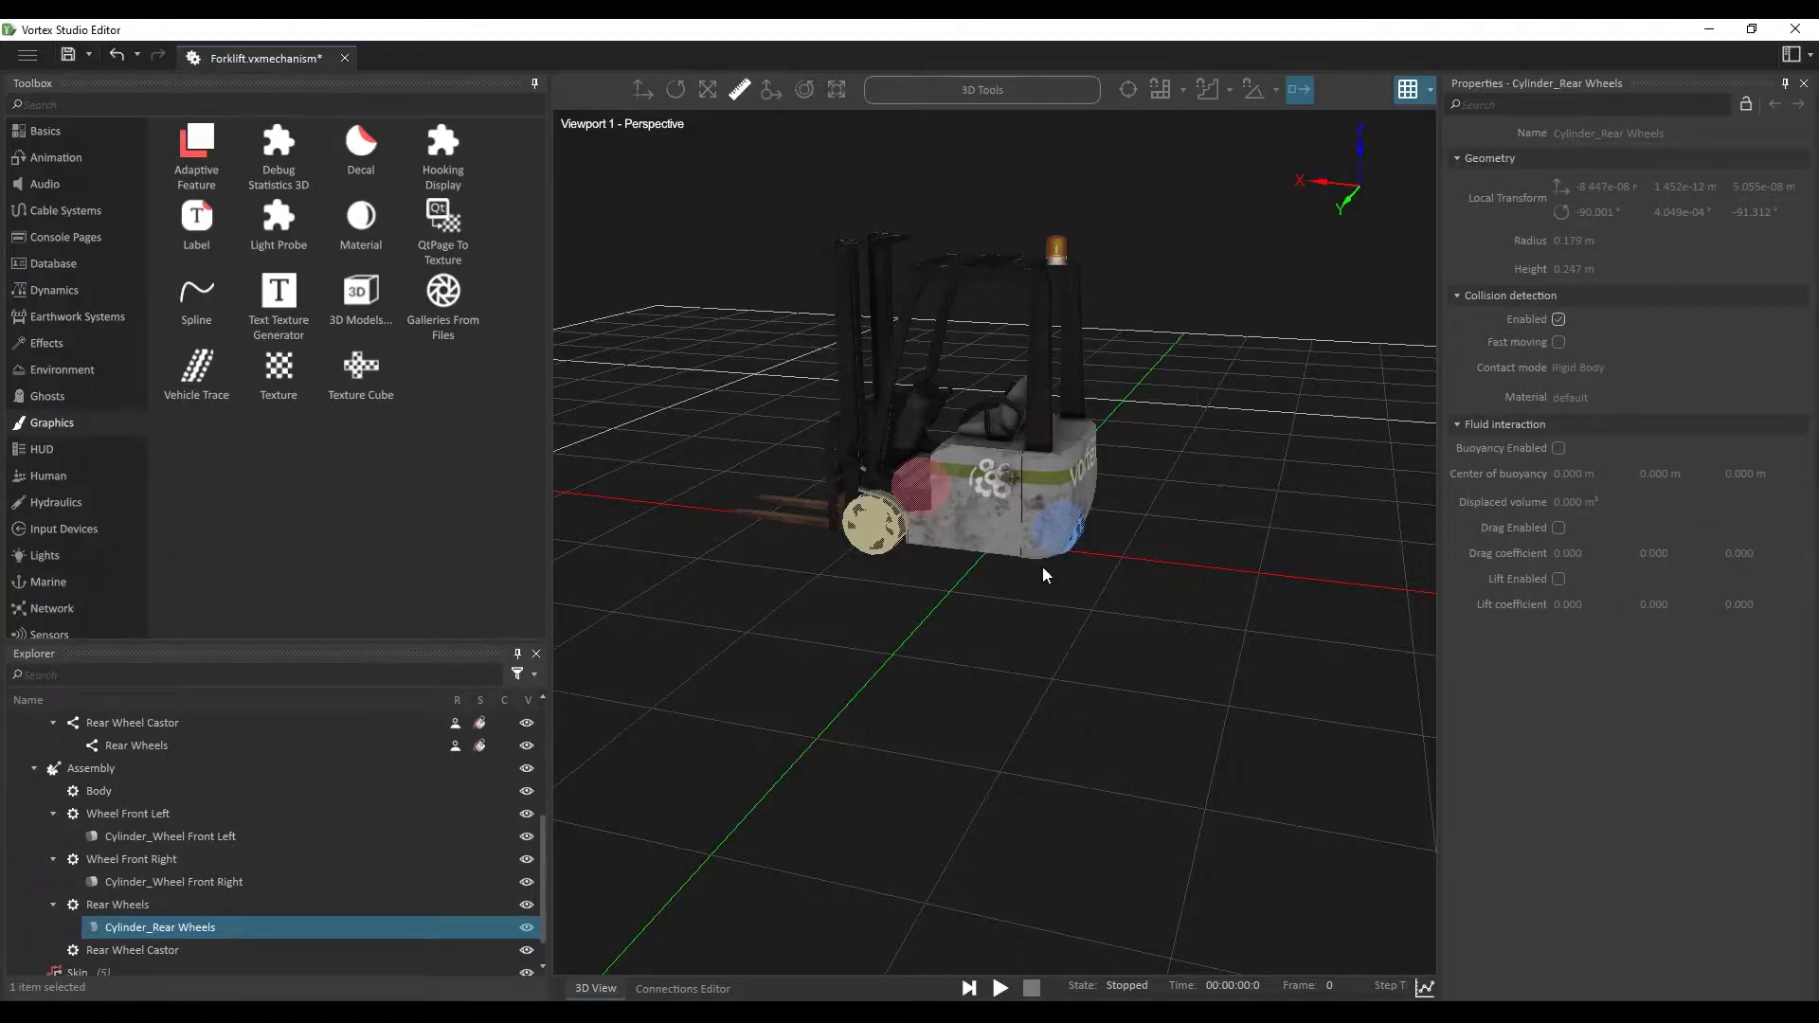
Step: Inspect the wheel cylinders up close, switching the collision geometry display off and back on, and clear the selection
scroll(1033, 529, "up", 3)
scroll(873, 628, "down", 5)
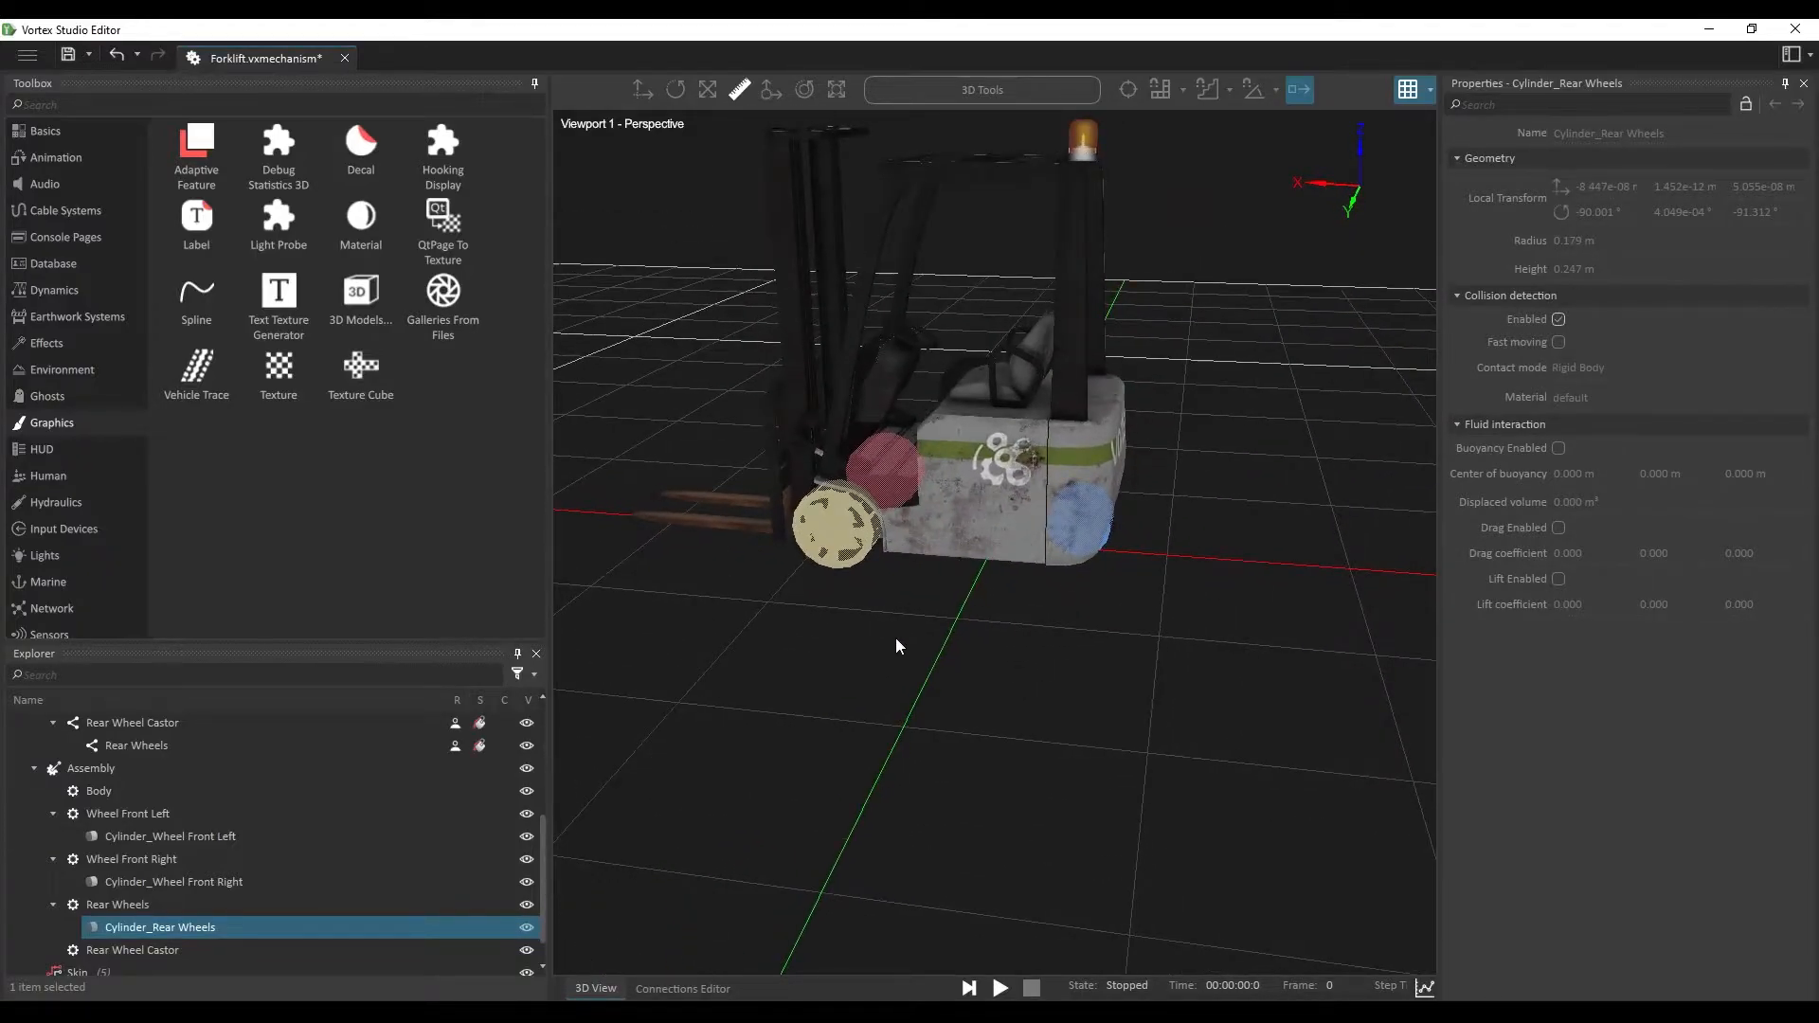
key("c")
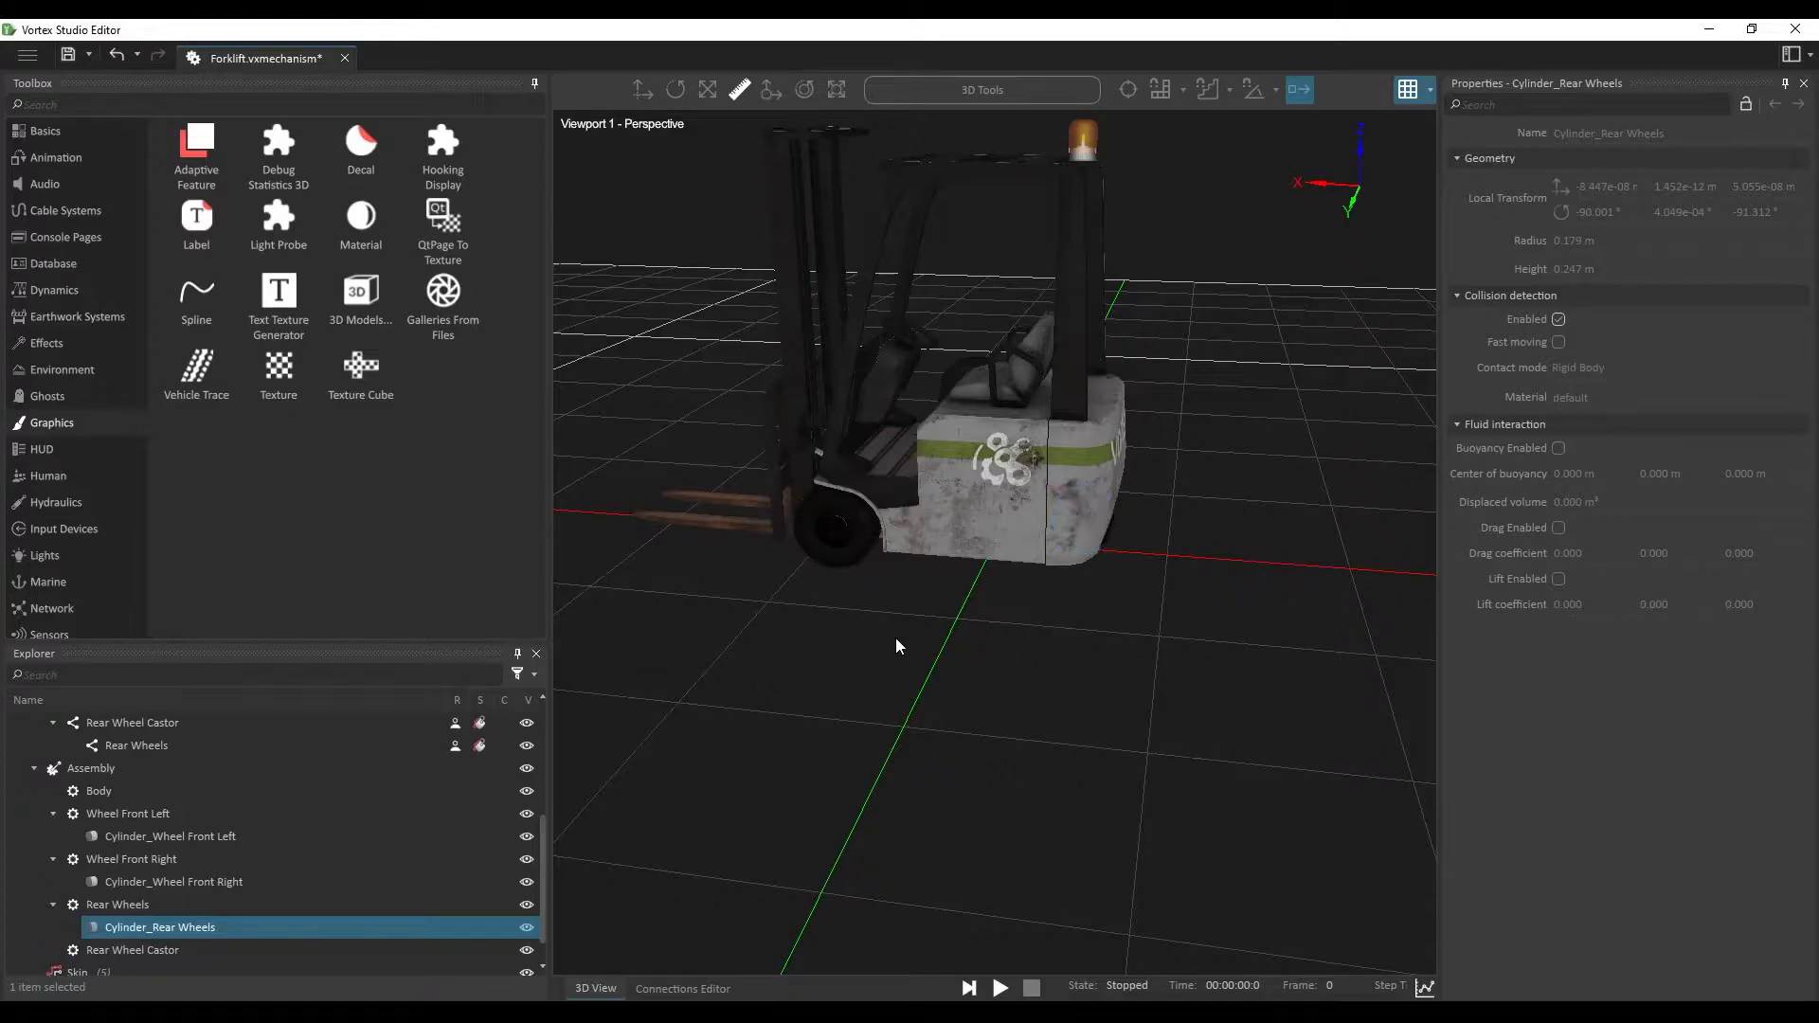
key("c")
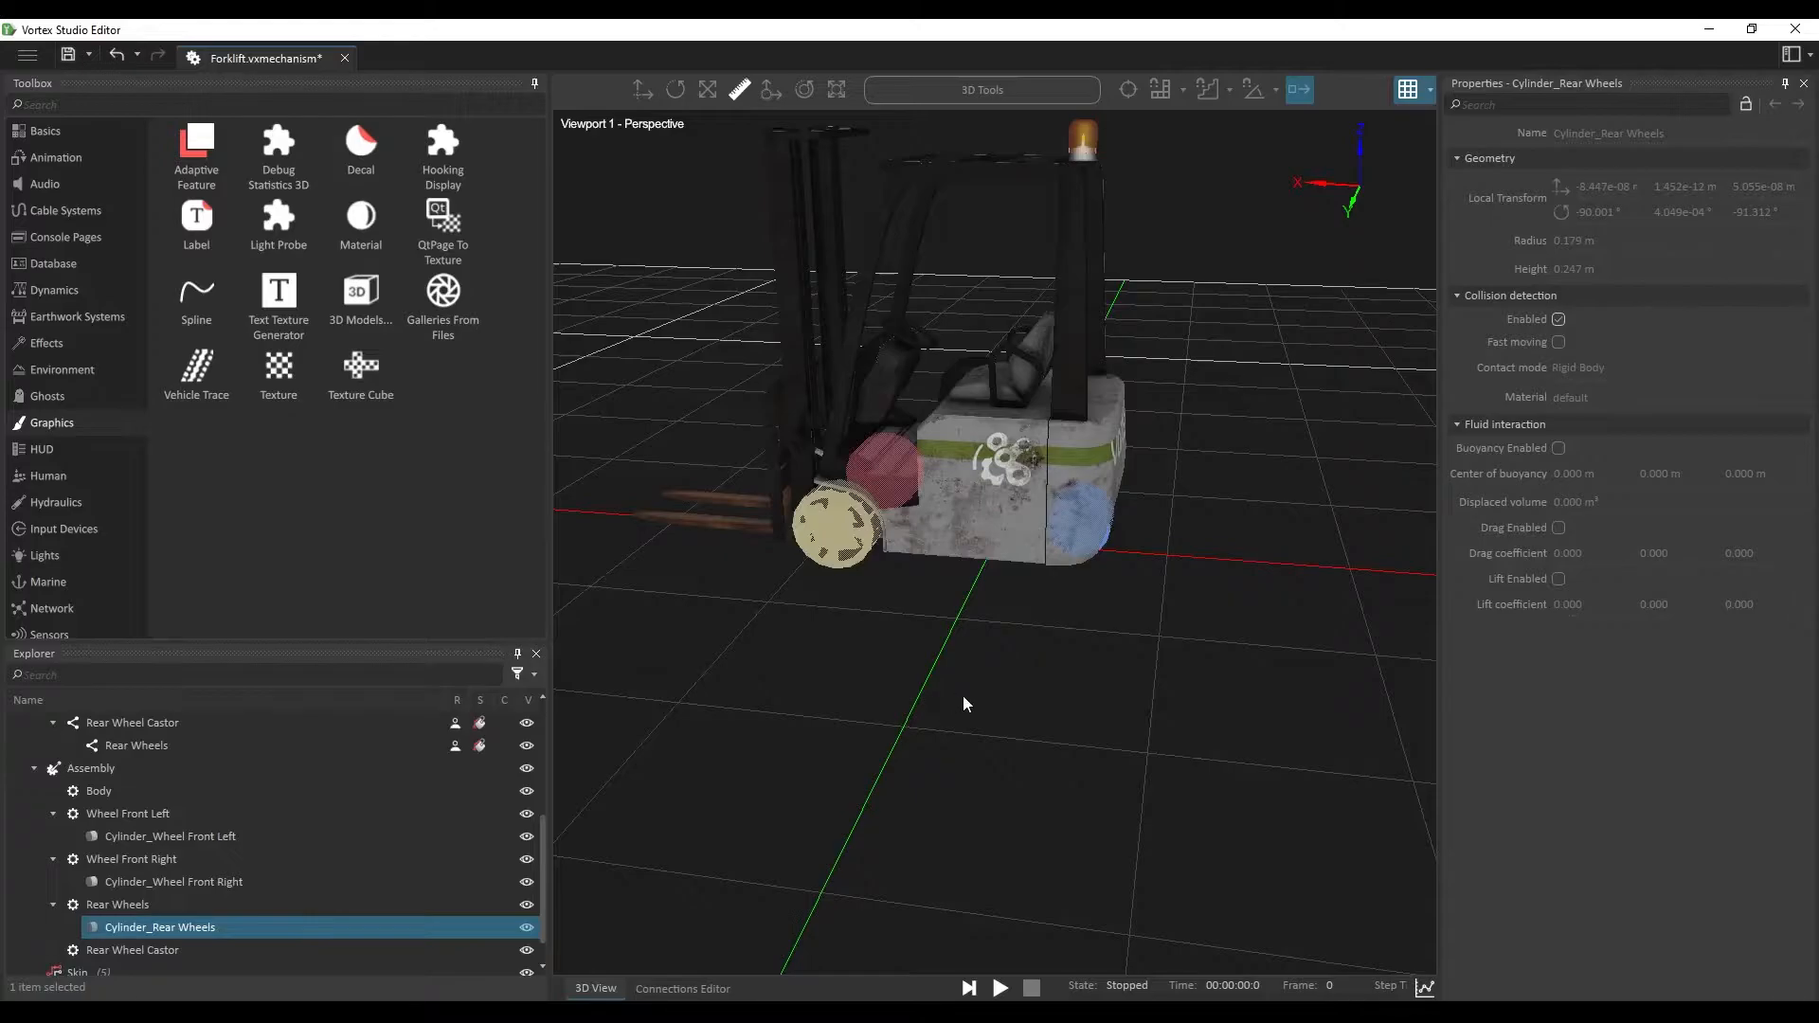
left_click(918, 706)
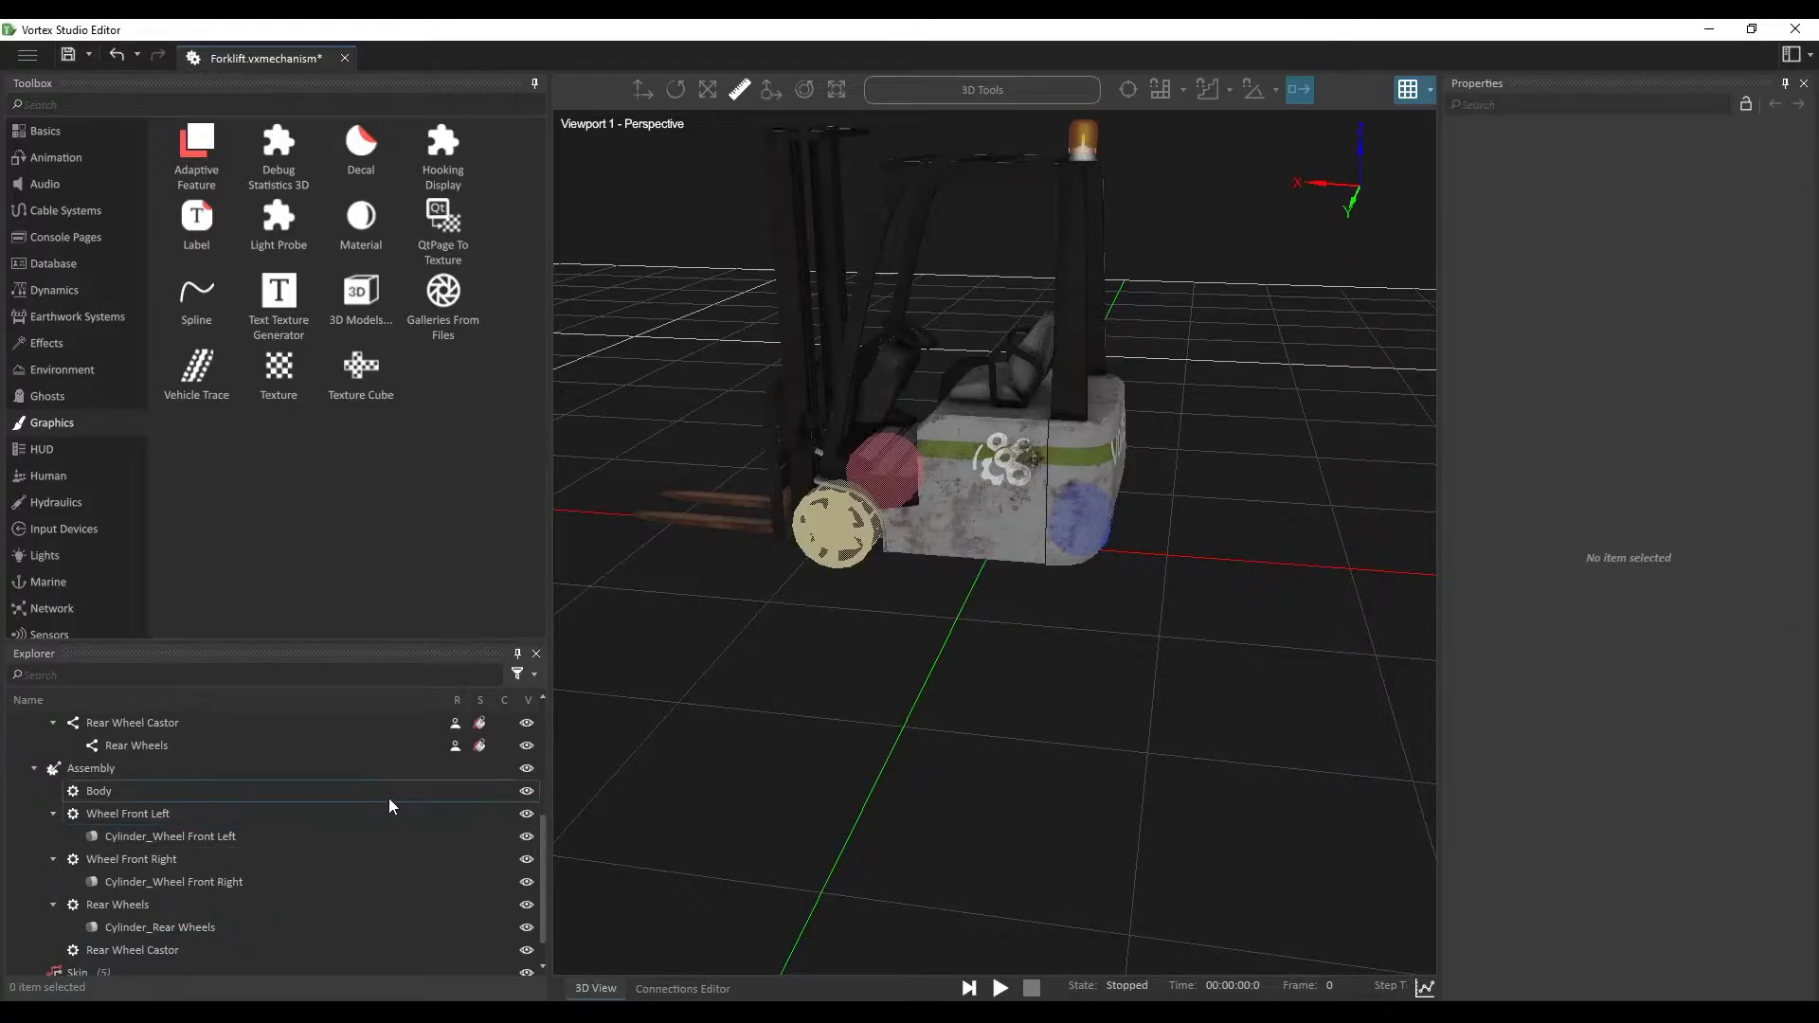
Step: Create a Convex Mesh Decomposition geometry for the Body part using the Volumetric (V-HACD) method and Intermediate level of detail
left_click(390, 798)
right_click(391, 799)
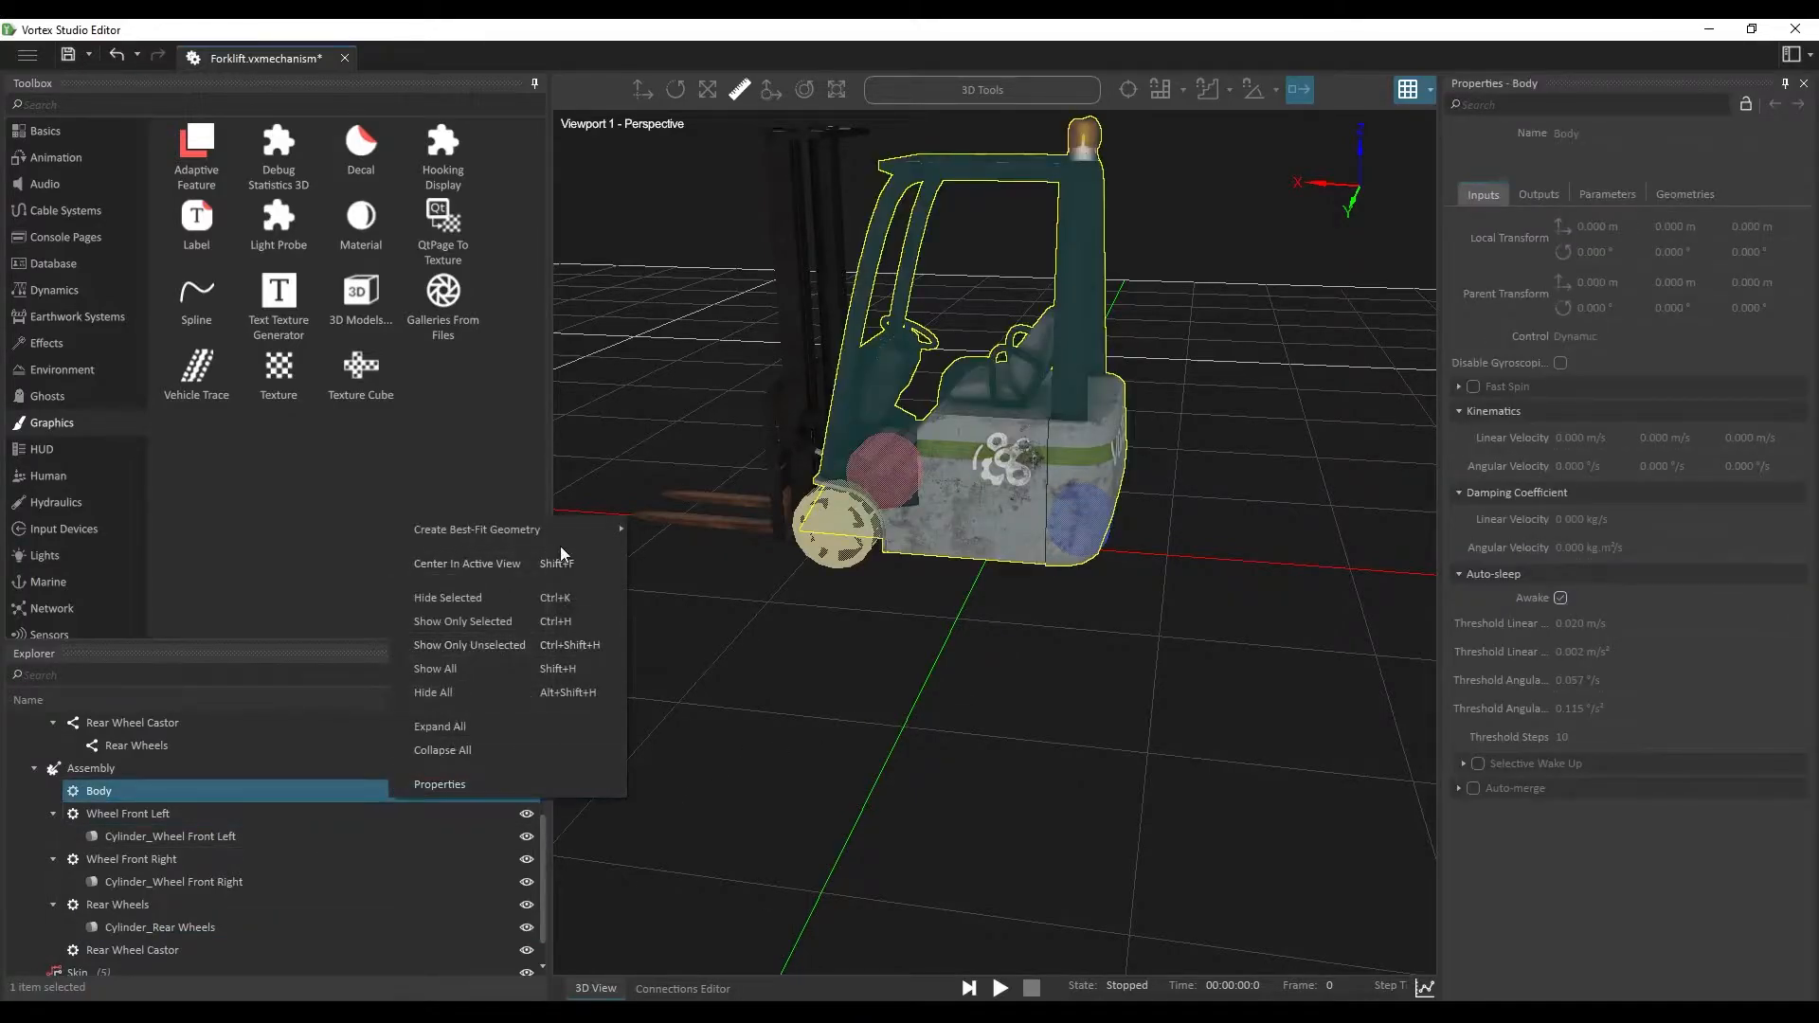
mouse_move(557, 528)
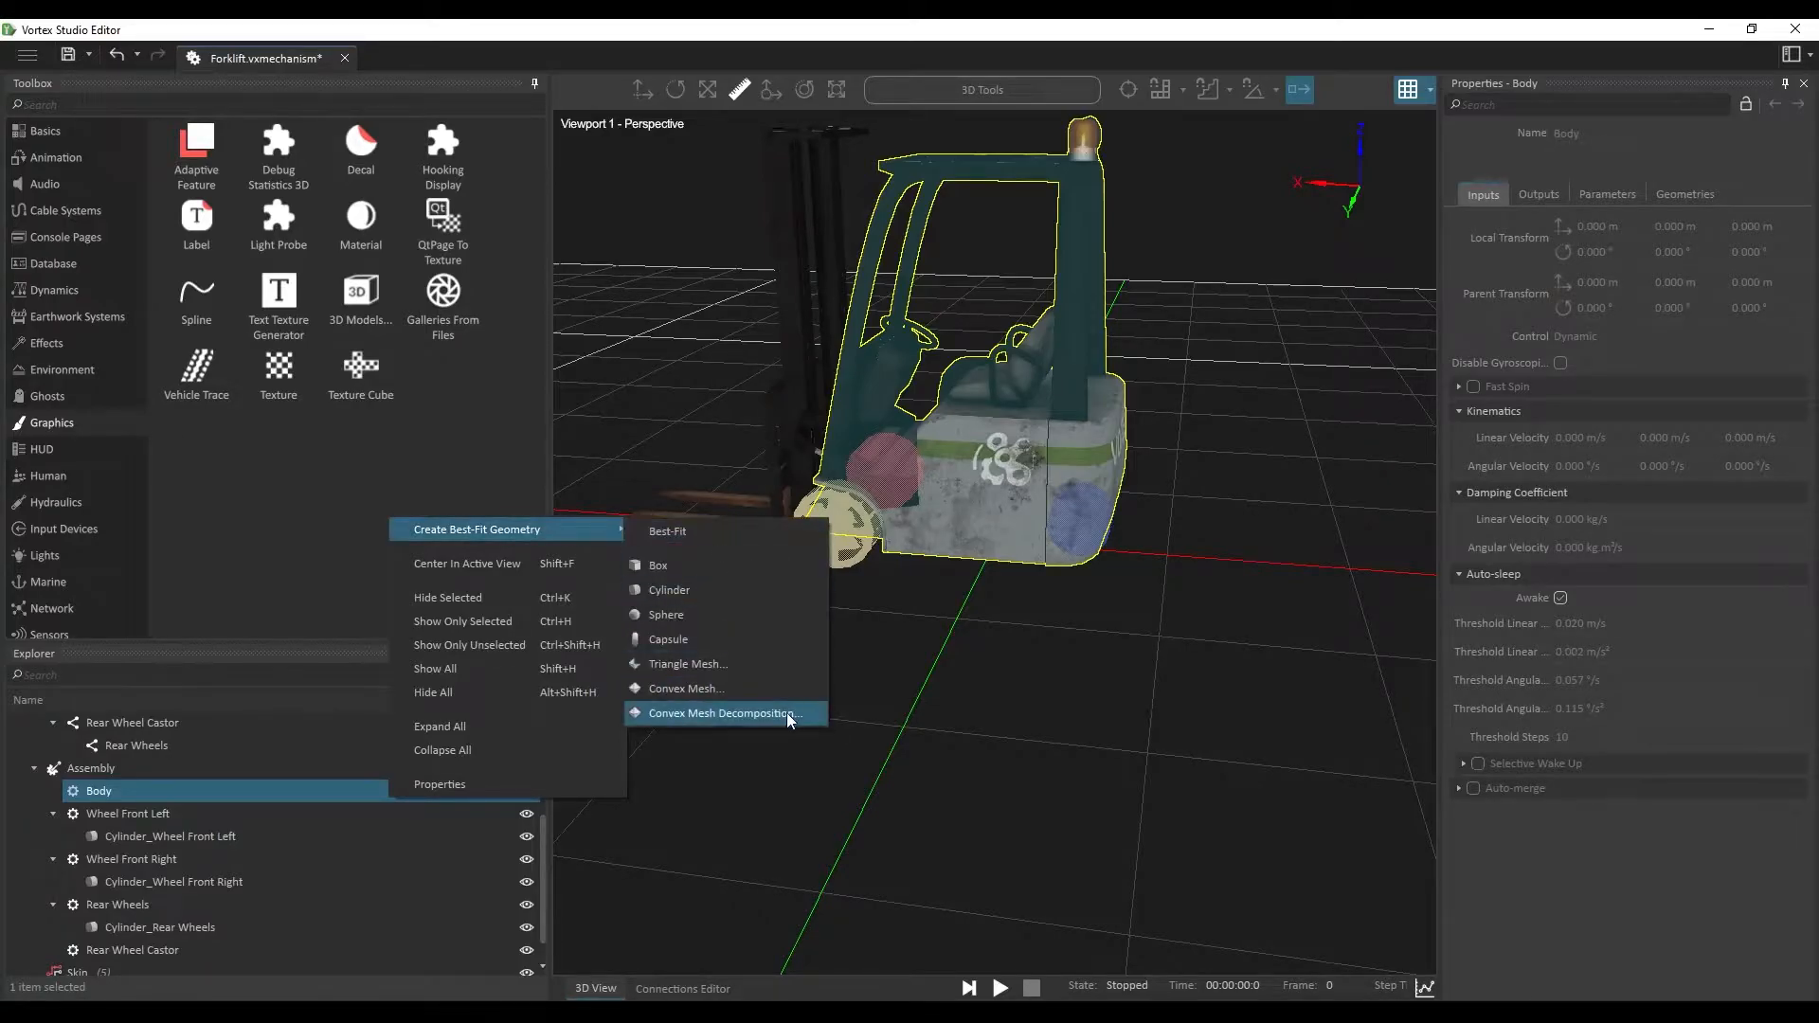
left_click(786, 713)
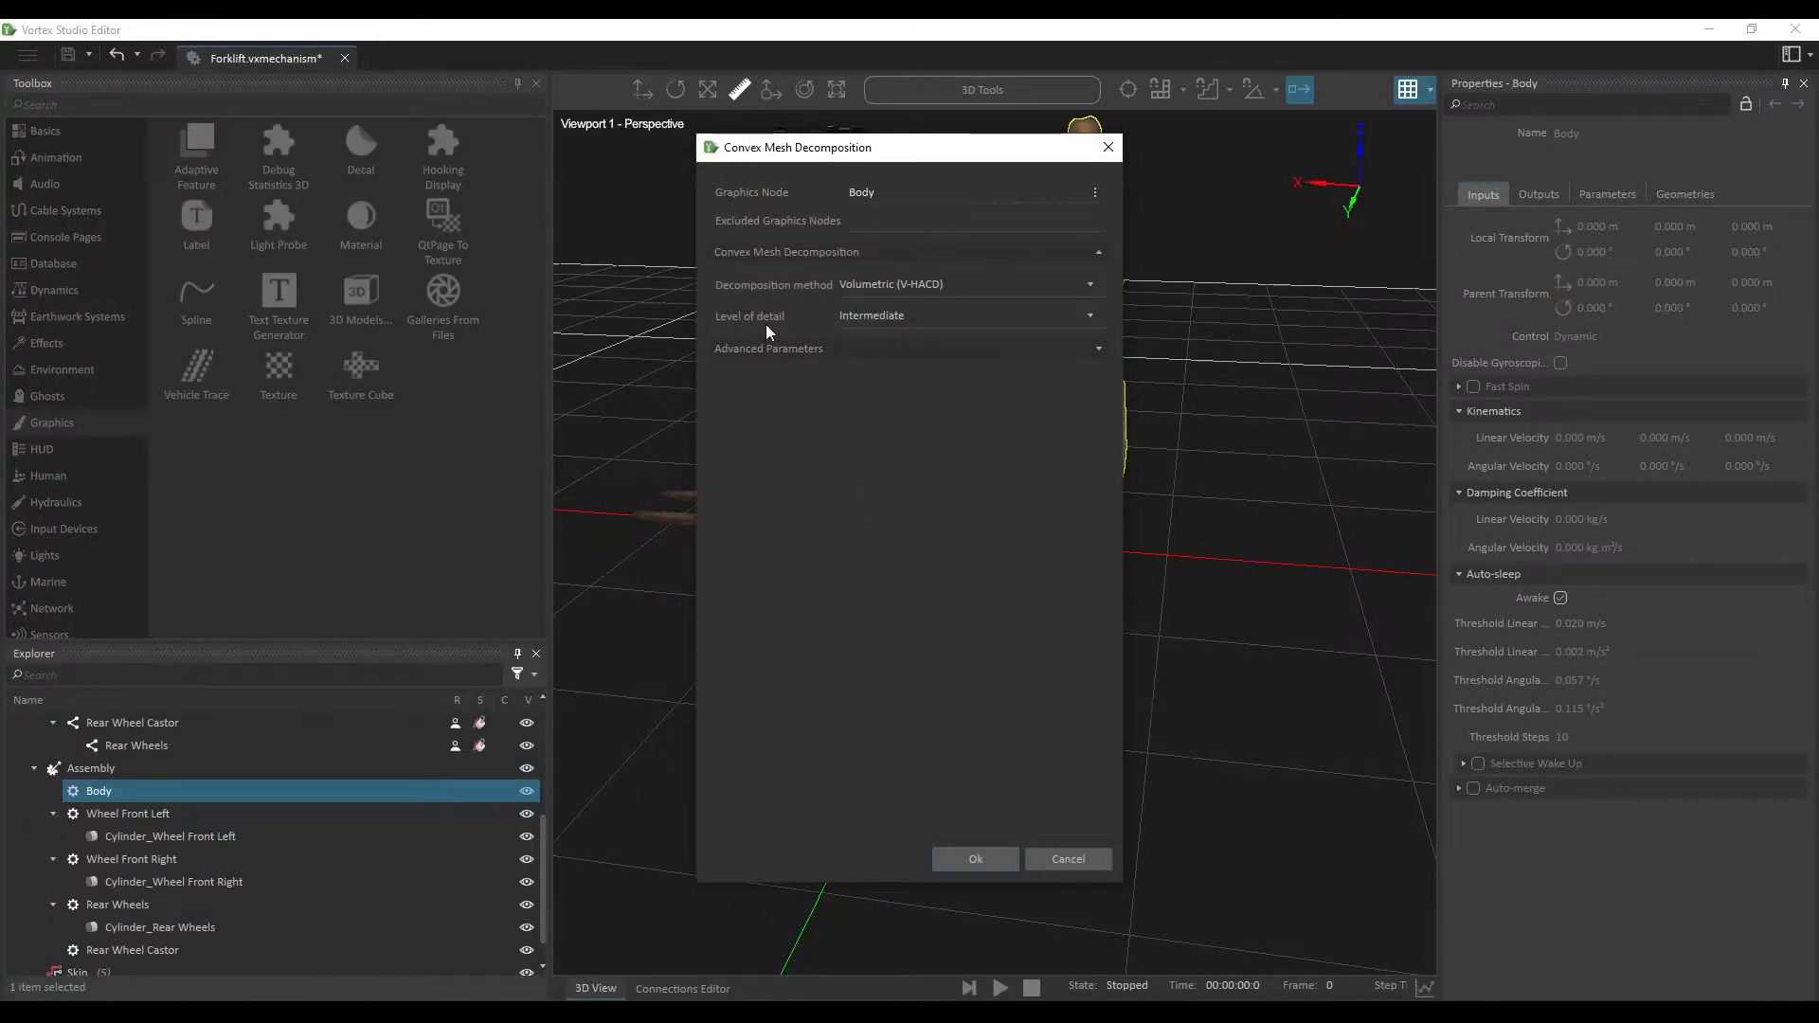
left_click(955, 317)
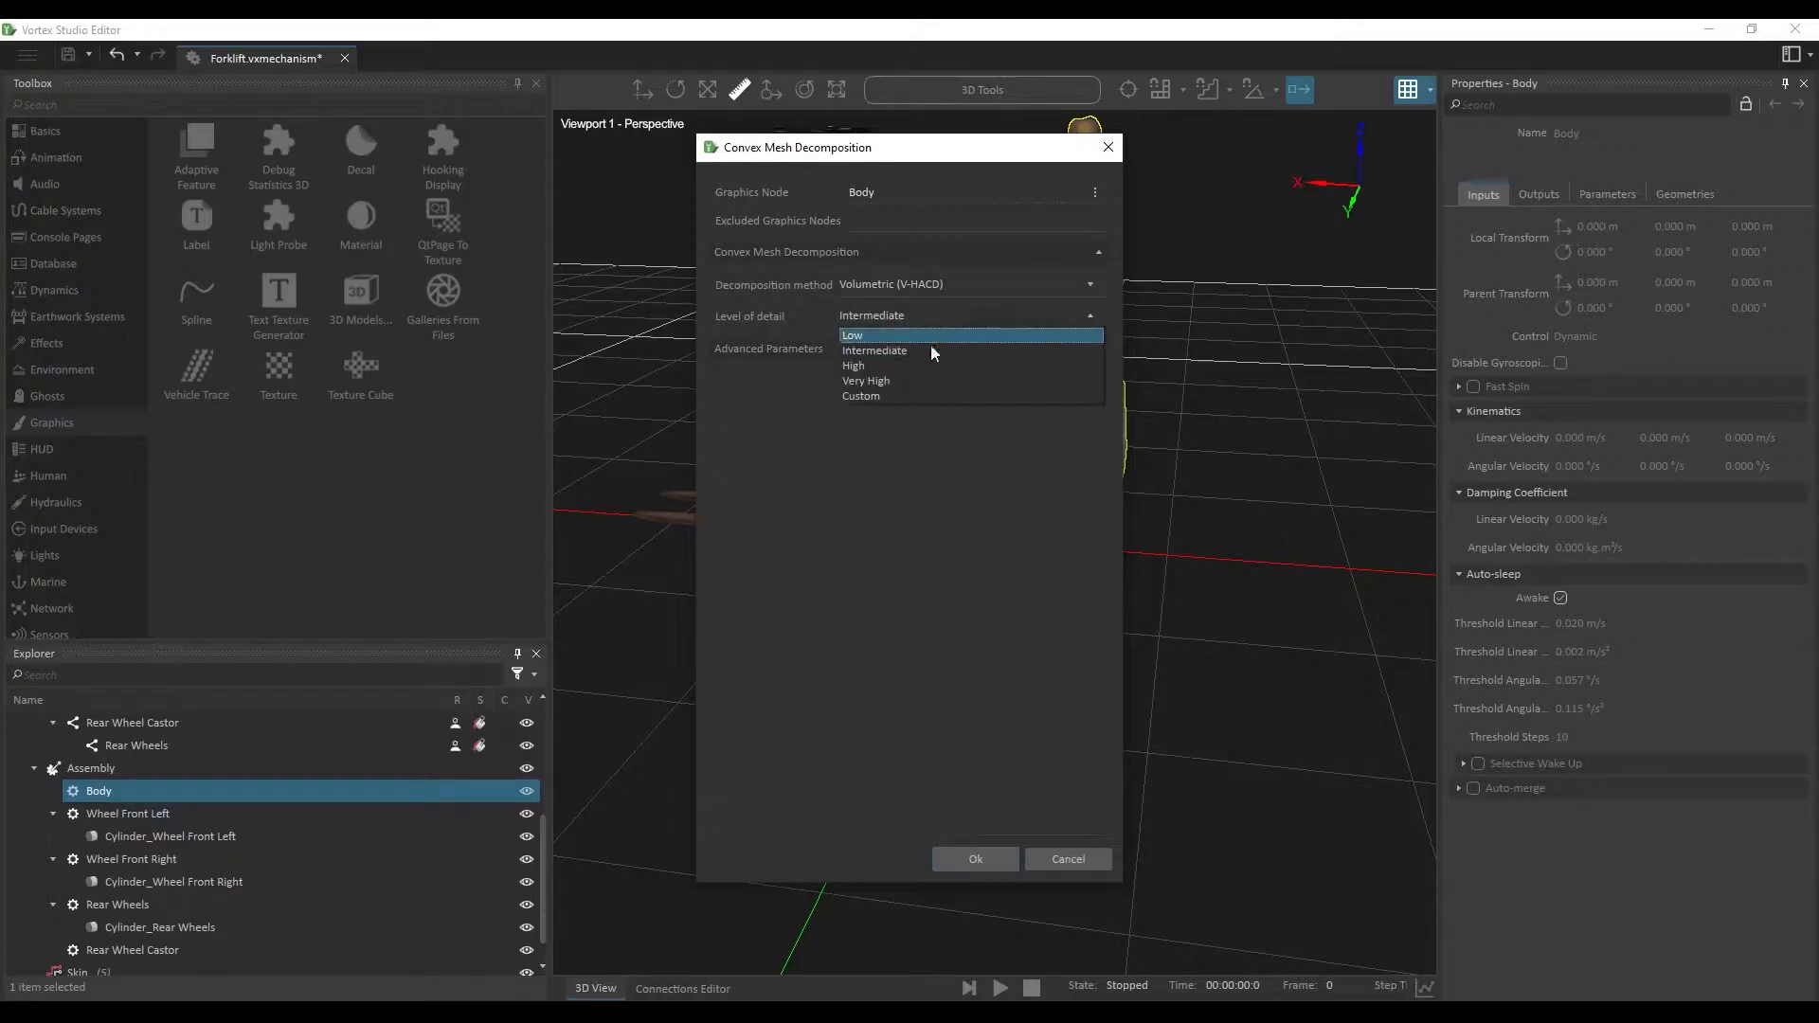
left_click(881, 396)
left_click(1096, 351)
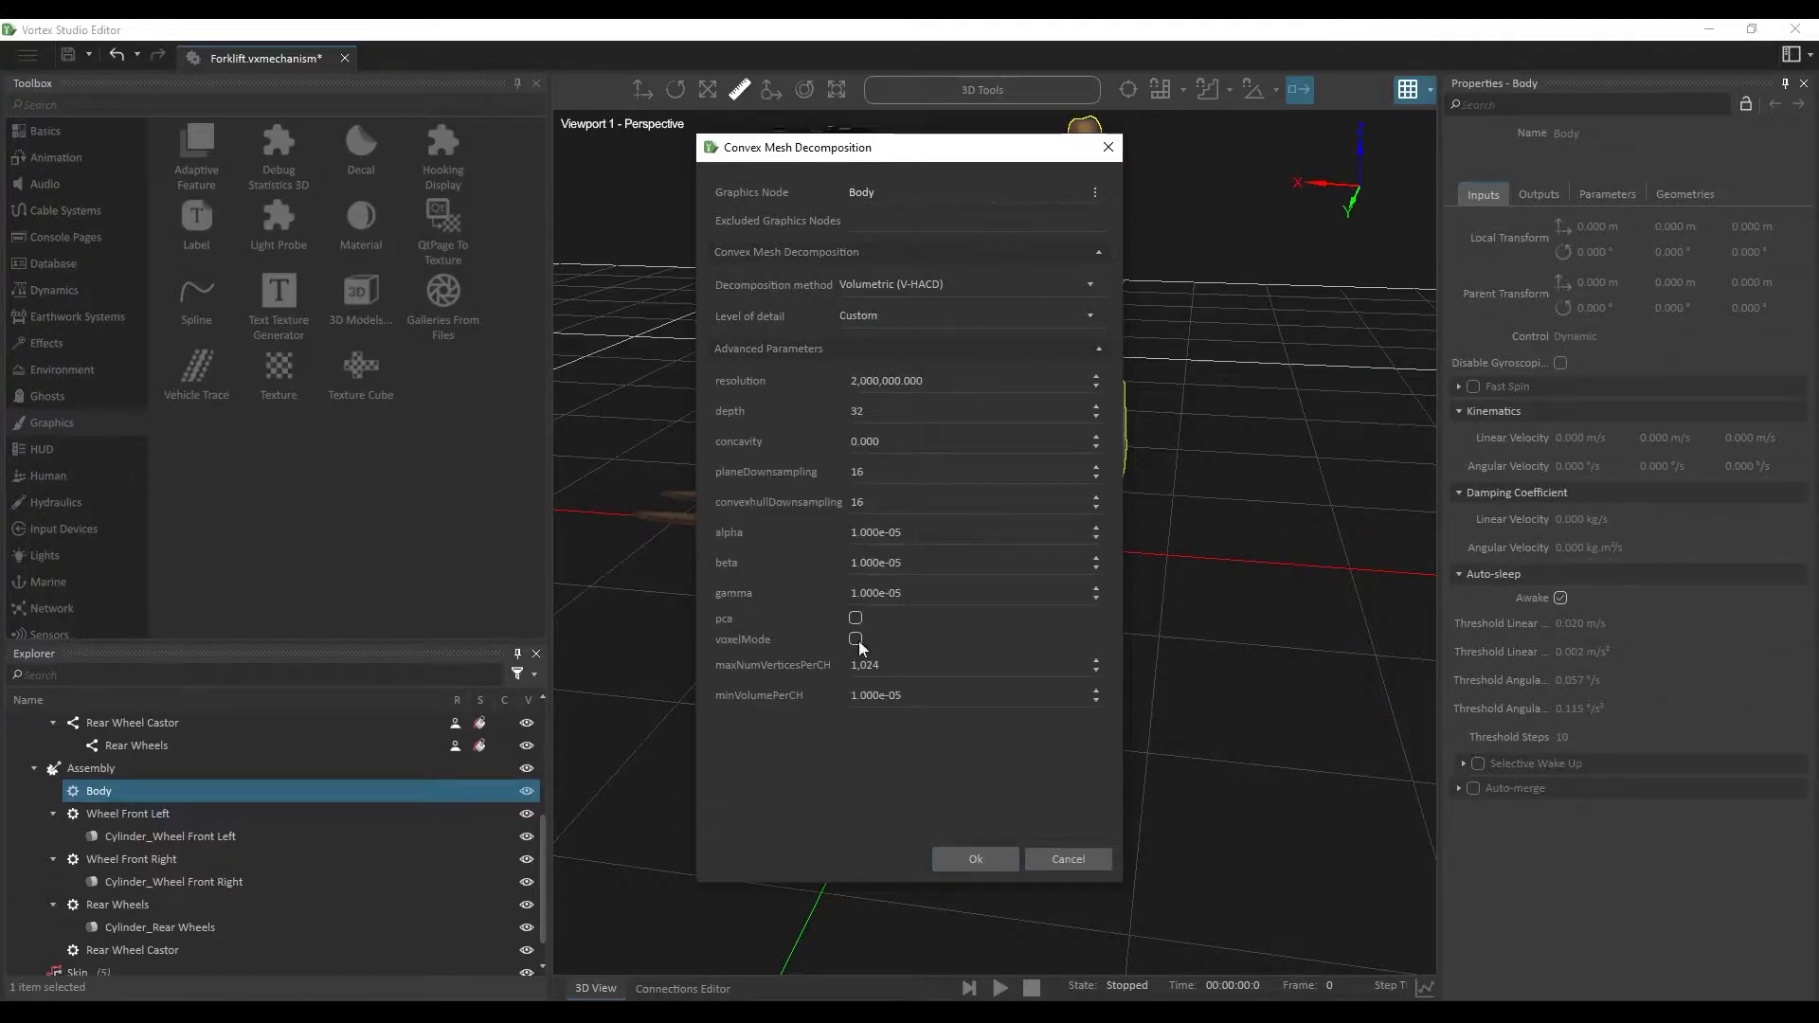
left_click(1088, 314)
left_click(928, 355)
left_click(975, 859)
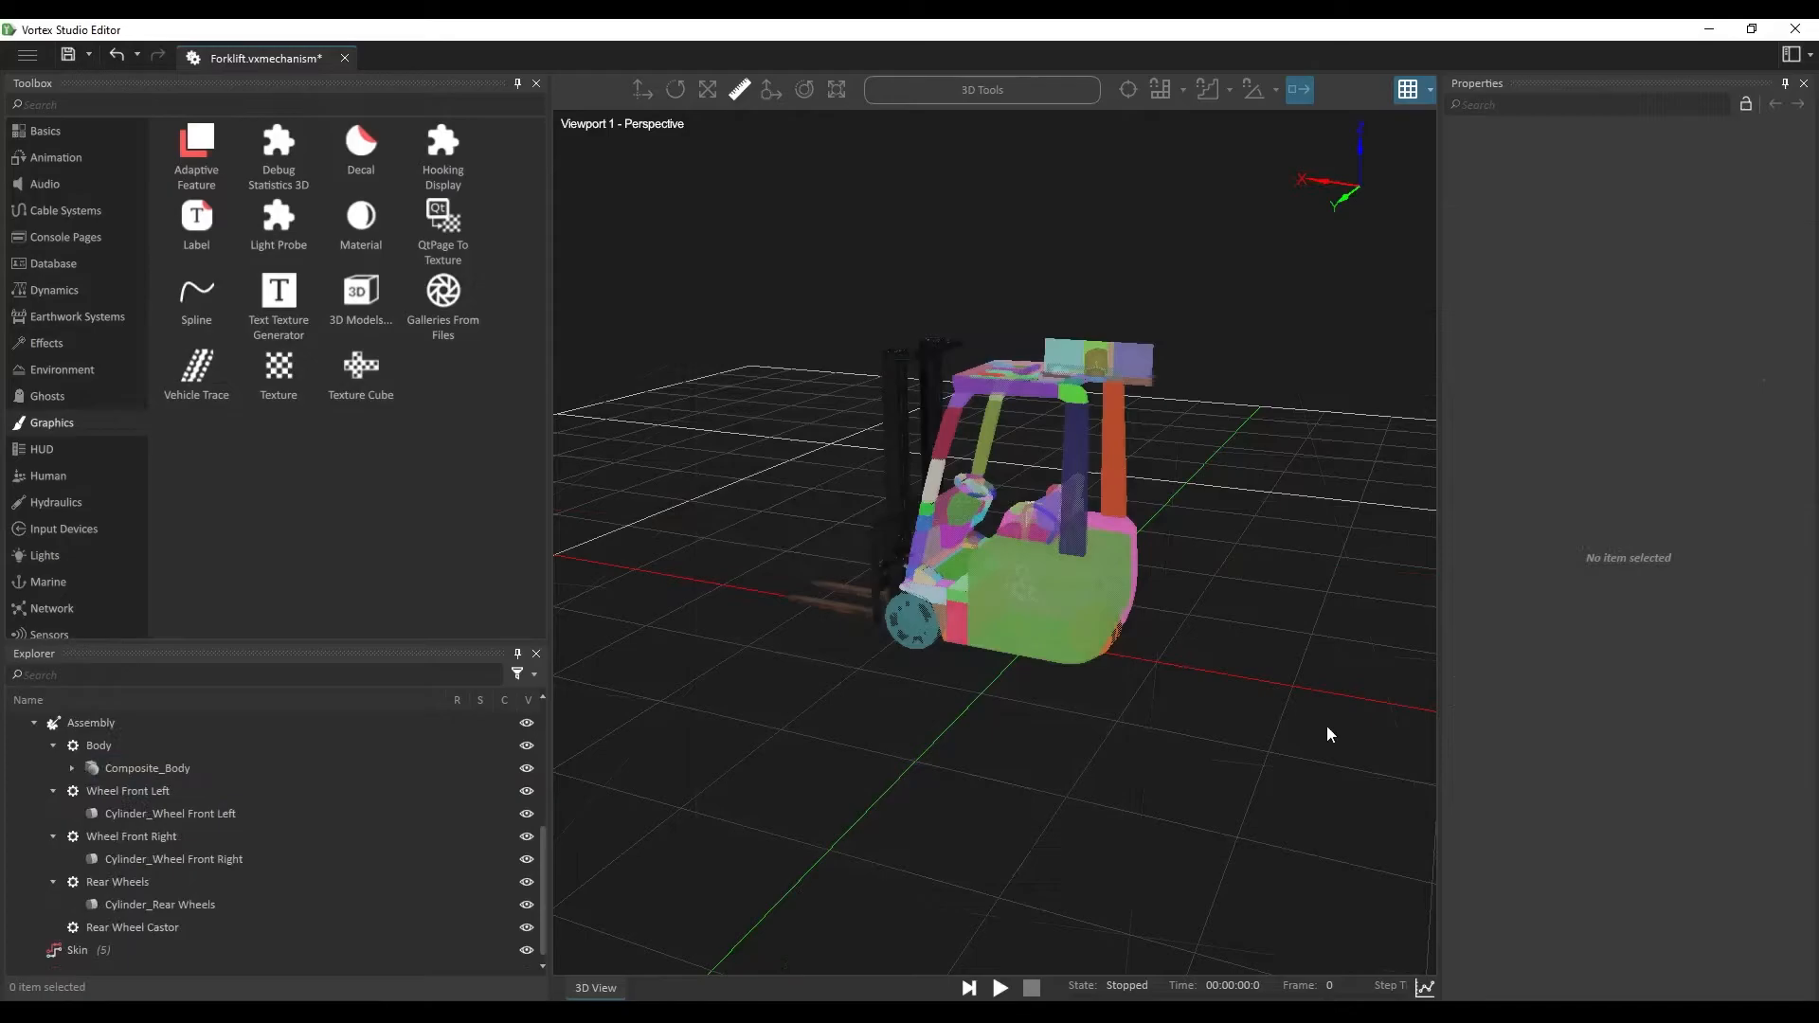
Step: Save the Forklift mechanism, open its Assembly in a separate document and expand the assembly's list of parts
key("ctrl+s")
left_click(180, 726)
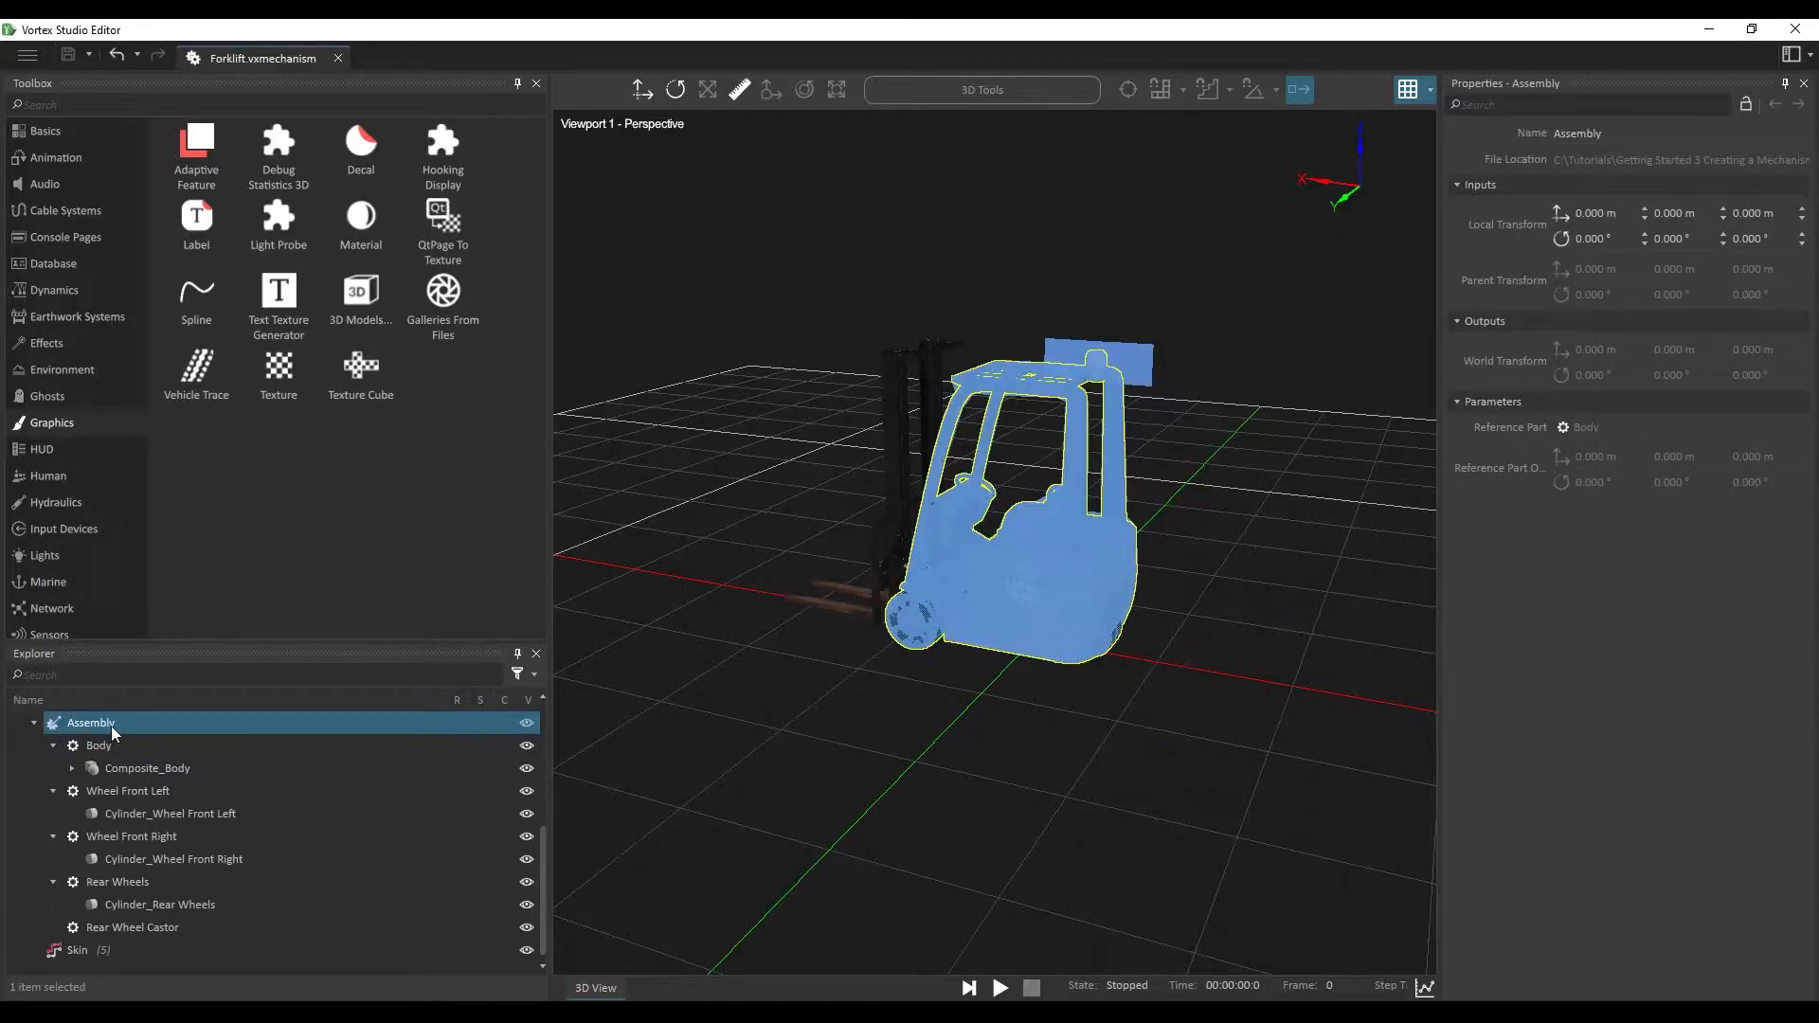
double_click(159, 726)
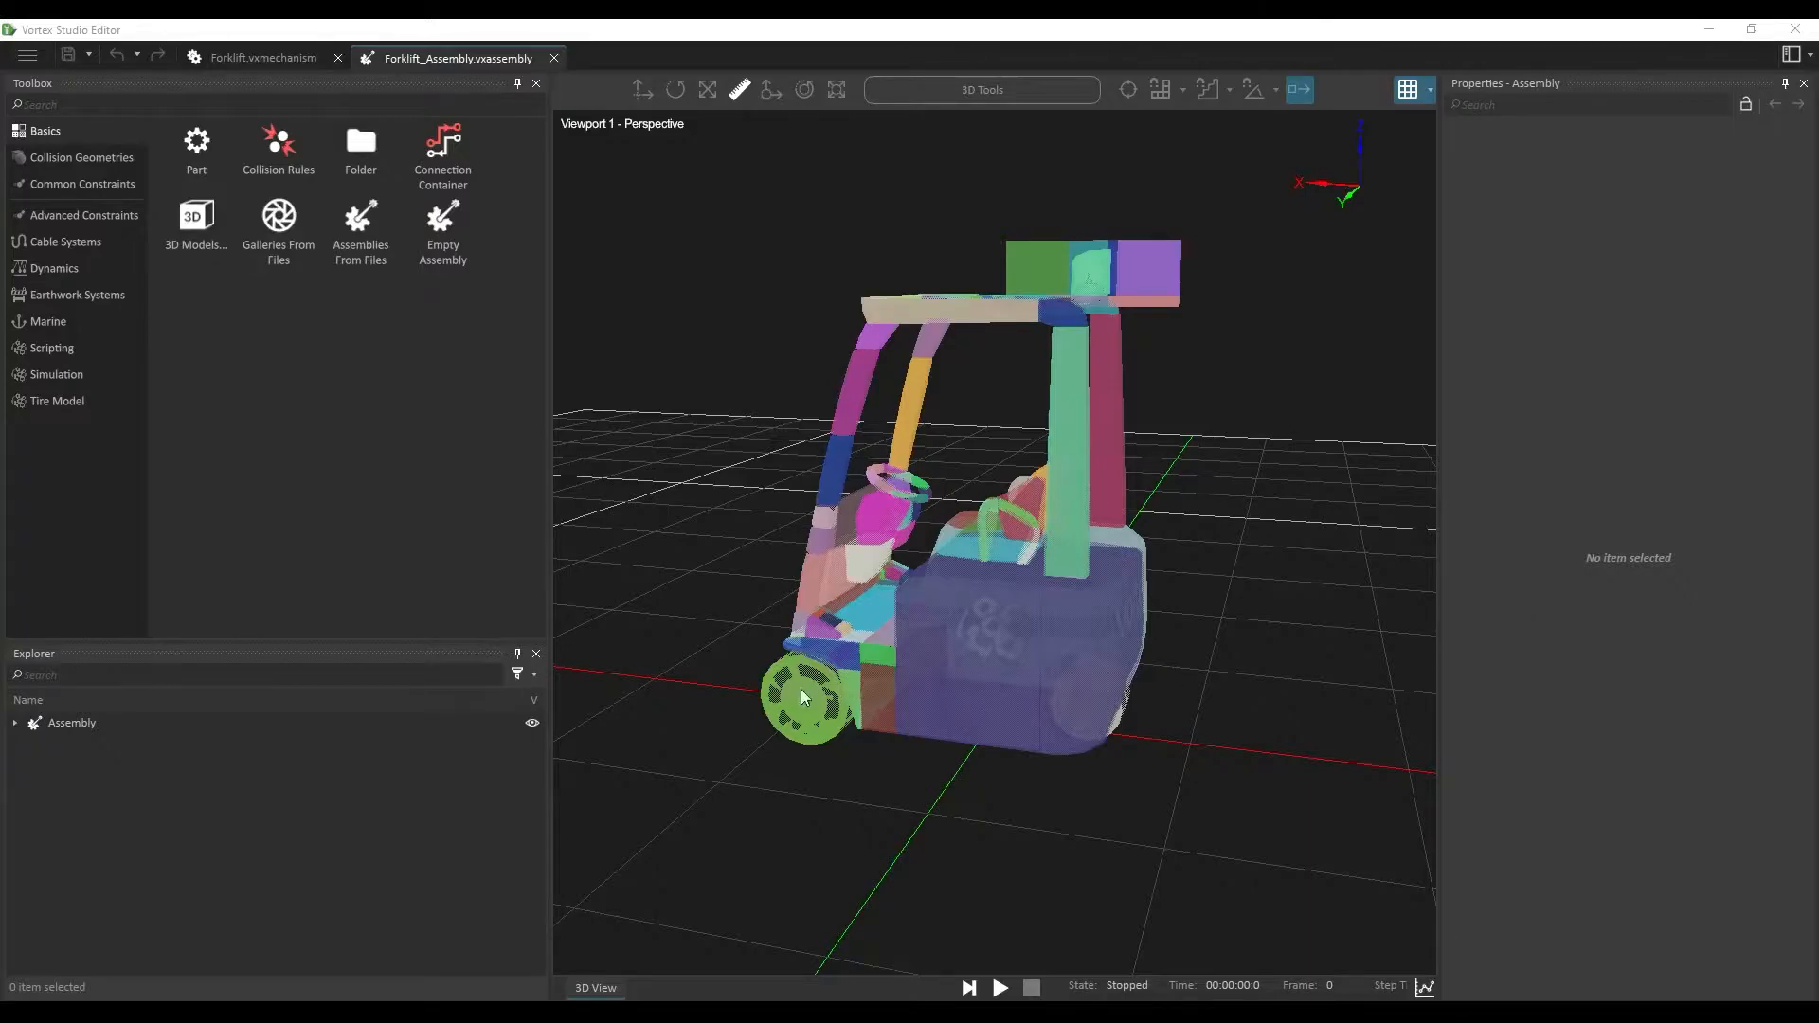
left_click(15, 723)
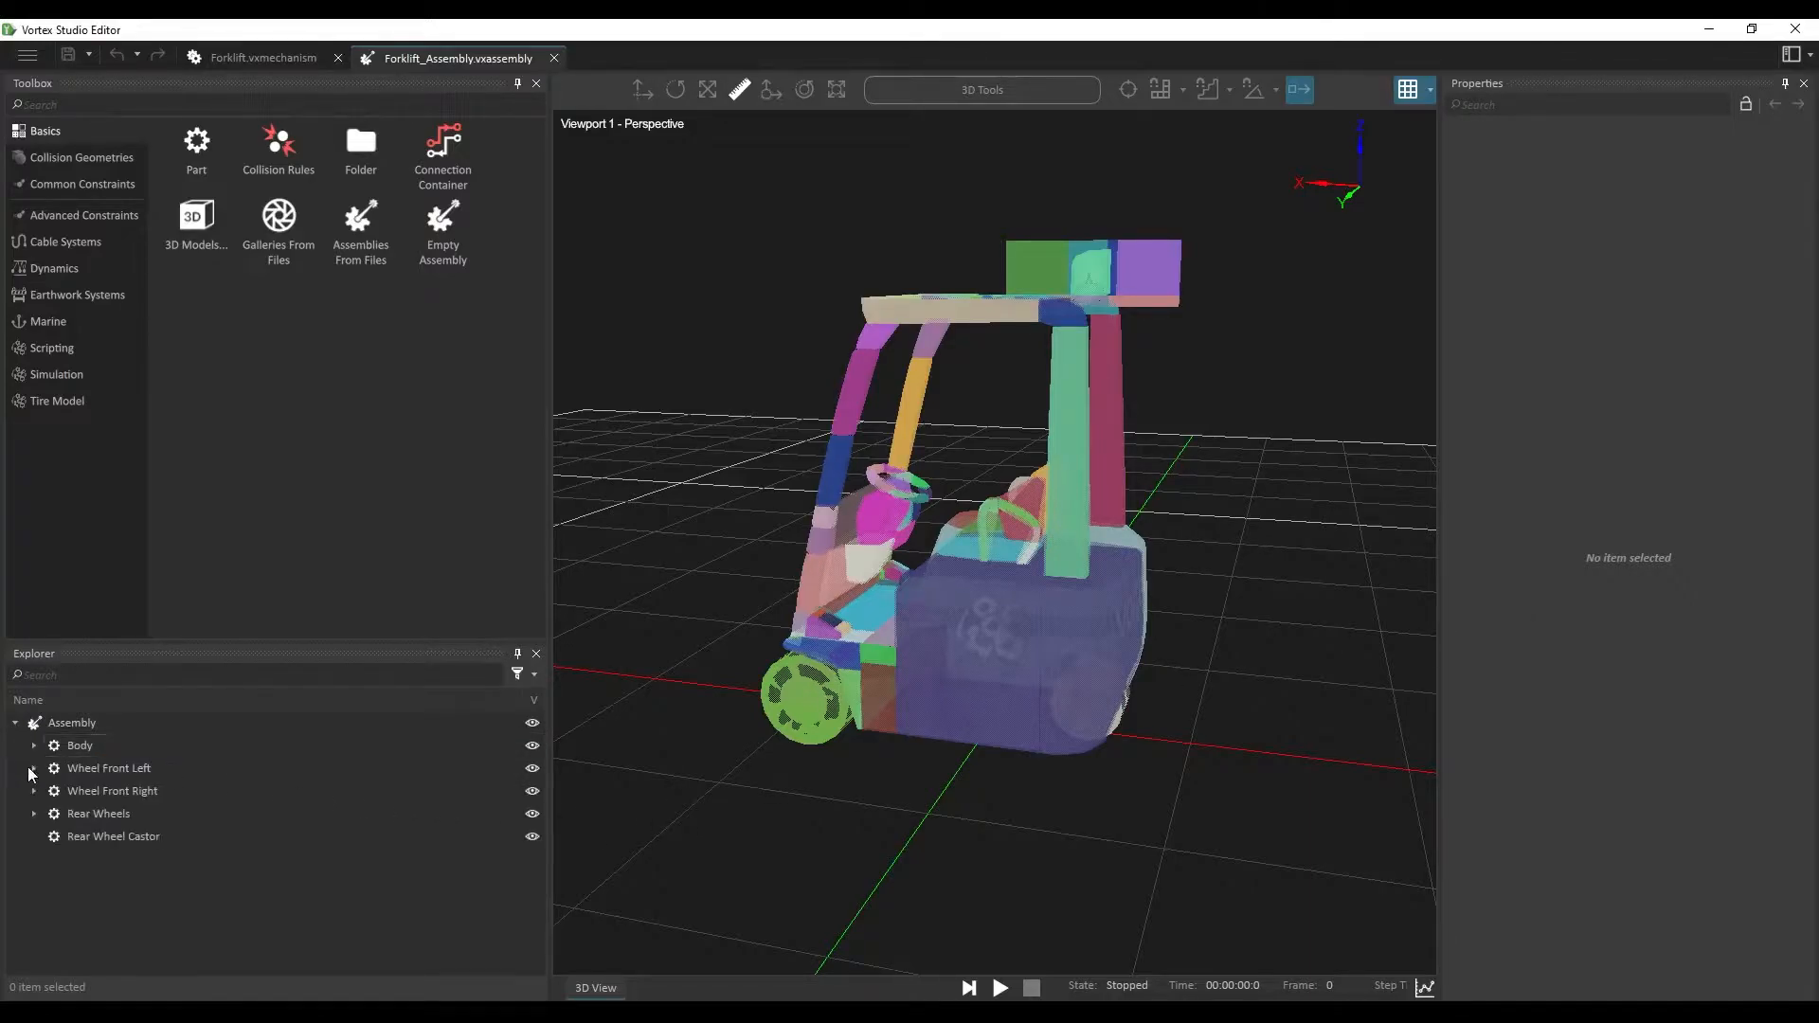
Step: Set the Body part's mass to 3000 kg and compute its inertia and center of mass
left_click(102, 749)
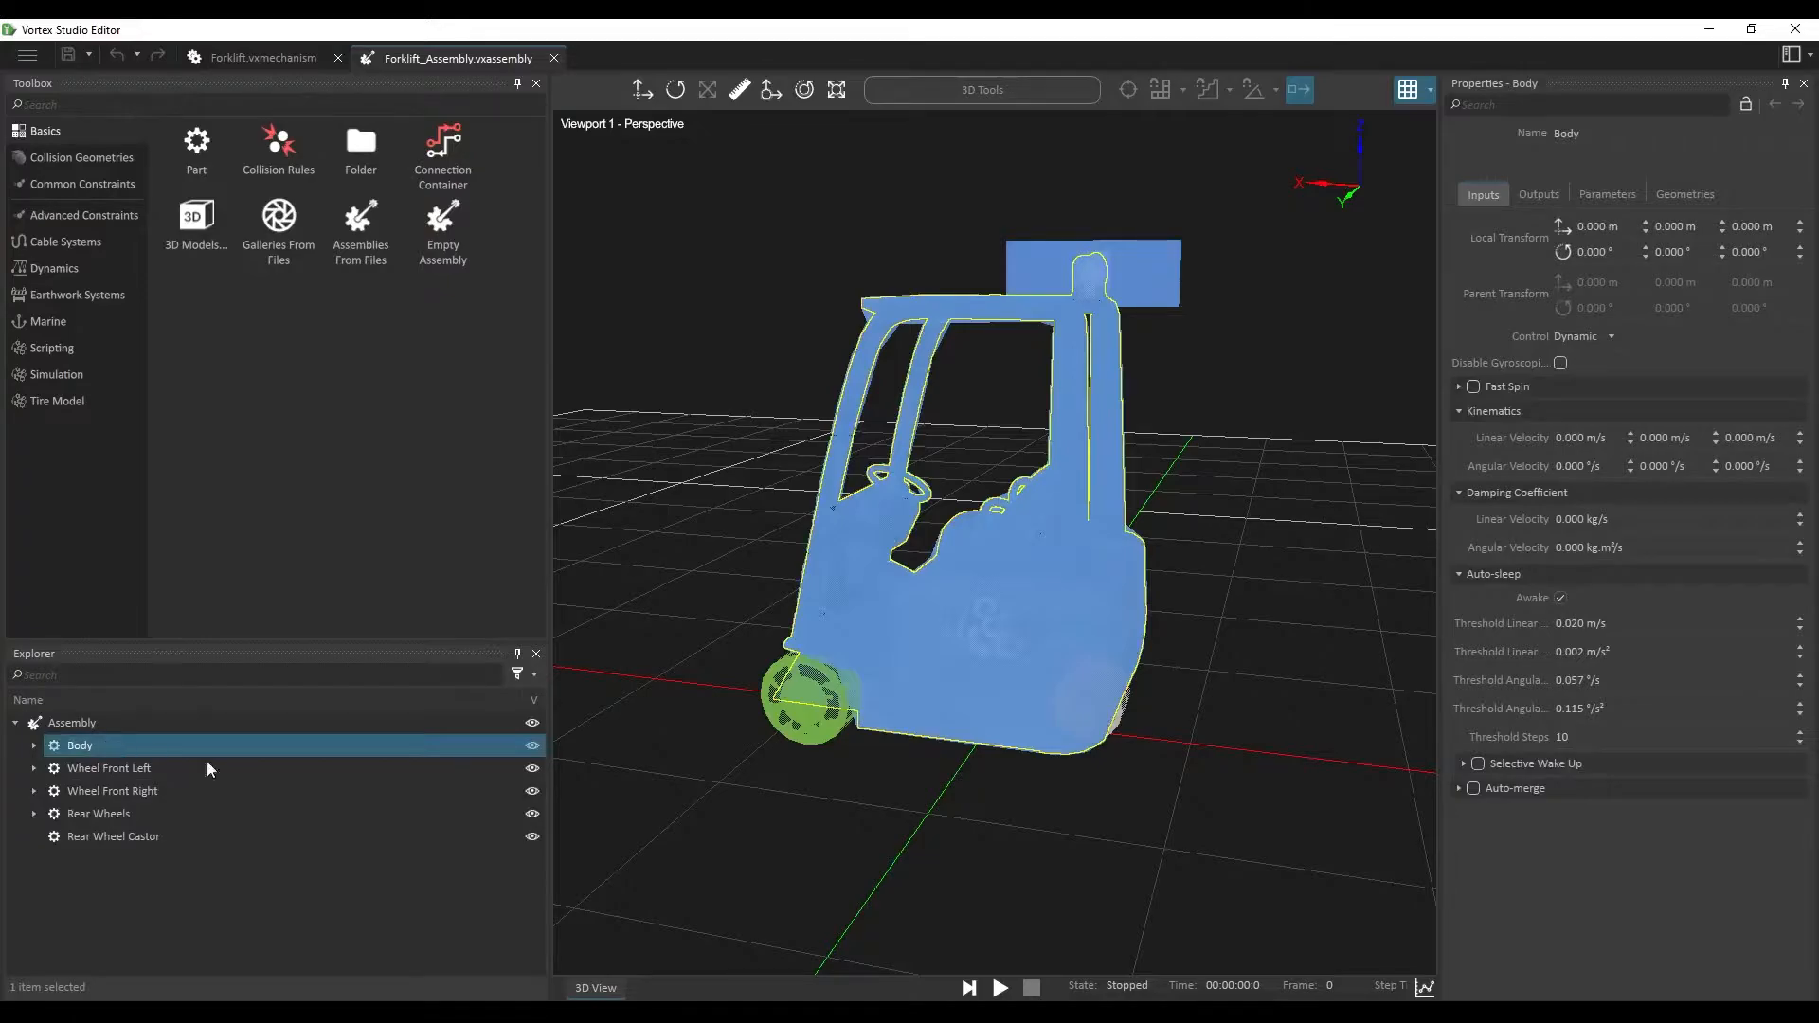
left_click(1614, 195)
left_click(1633, 279)
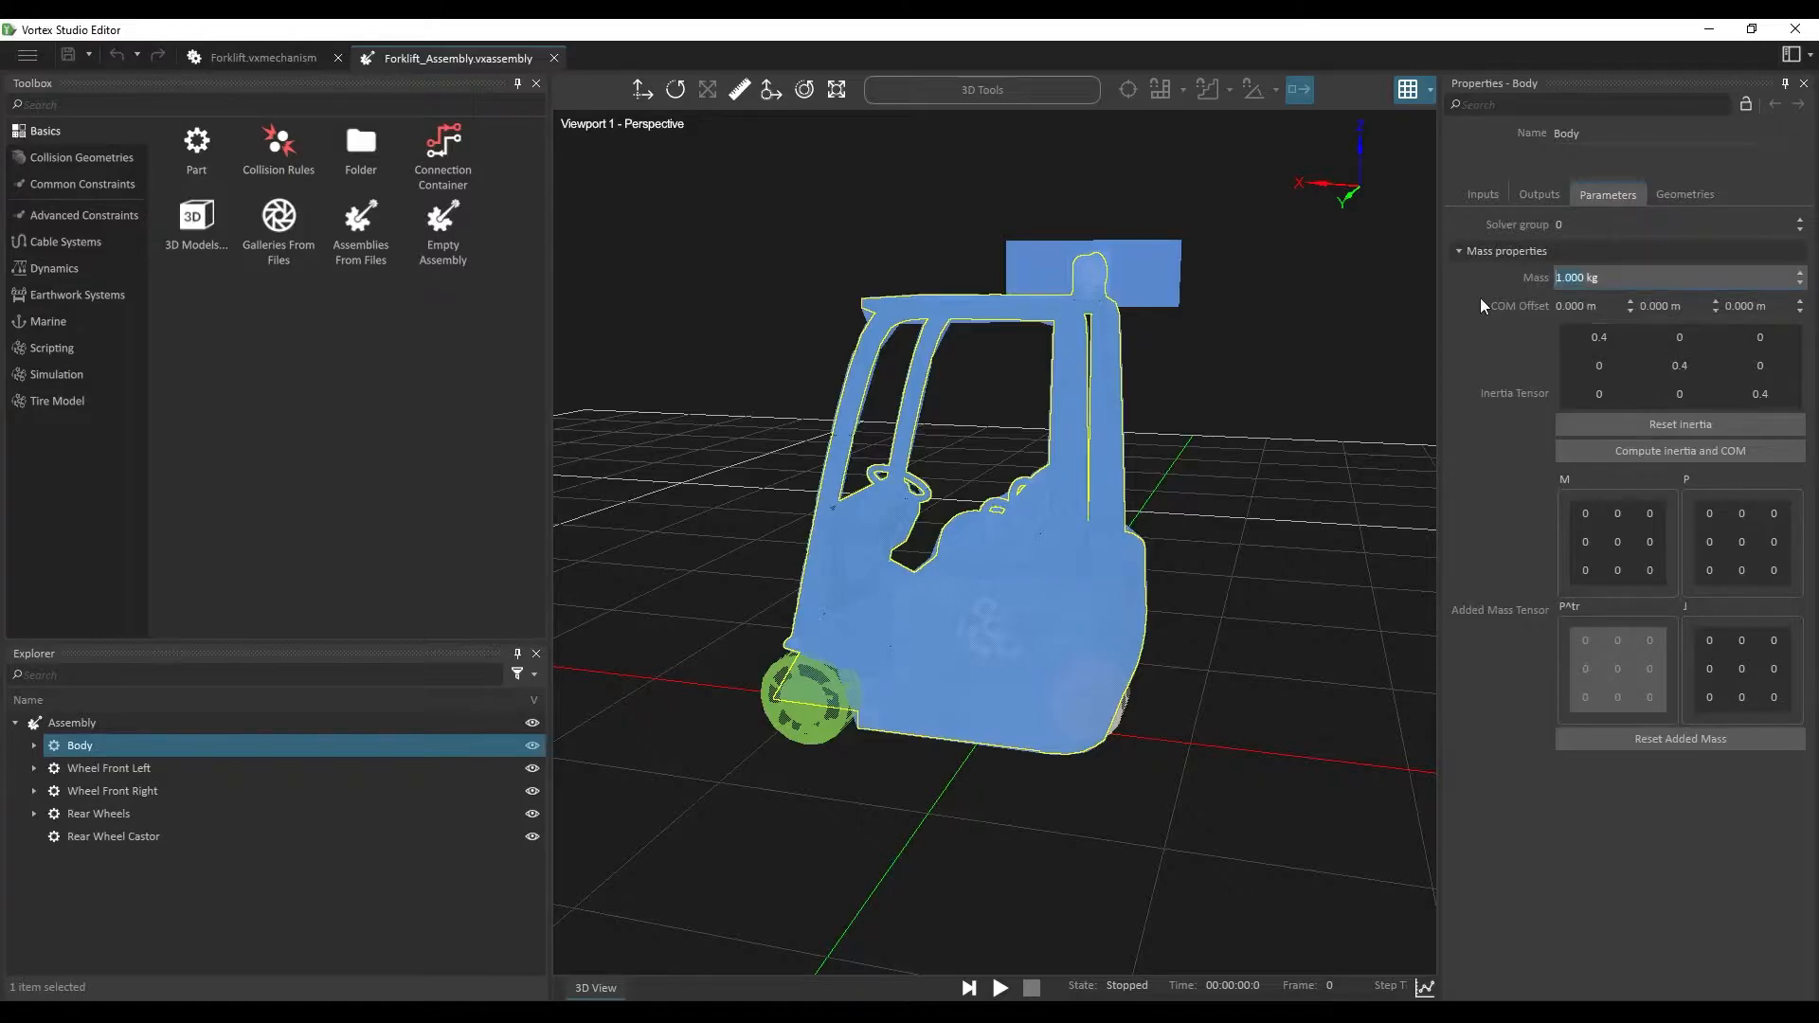
type("3000")
key("Return")
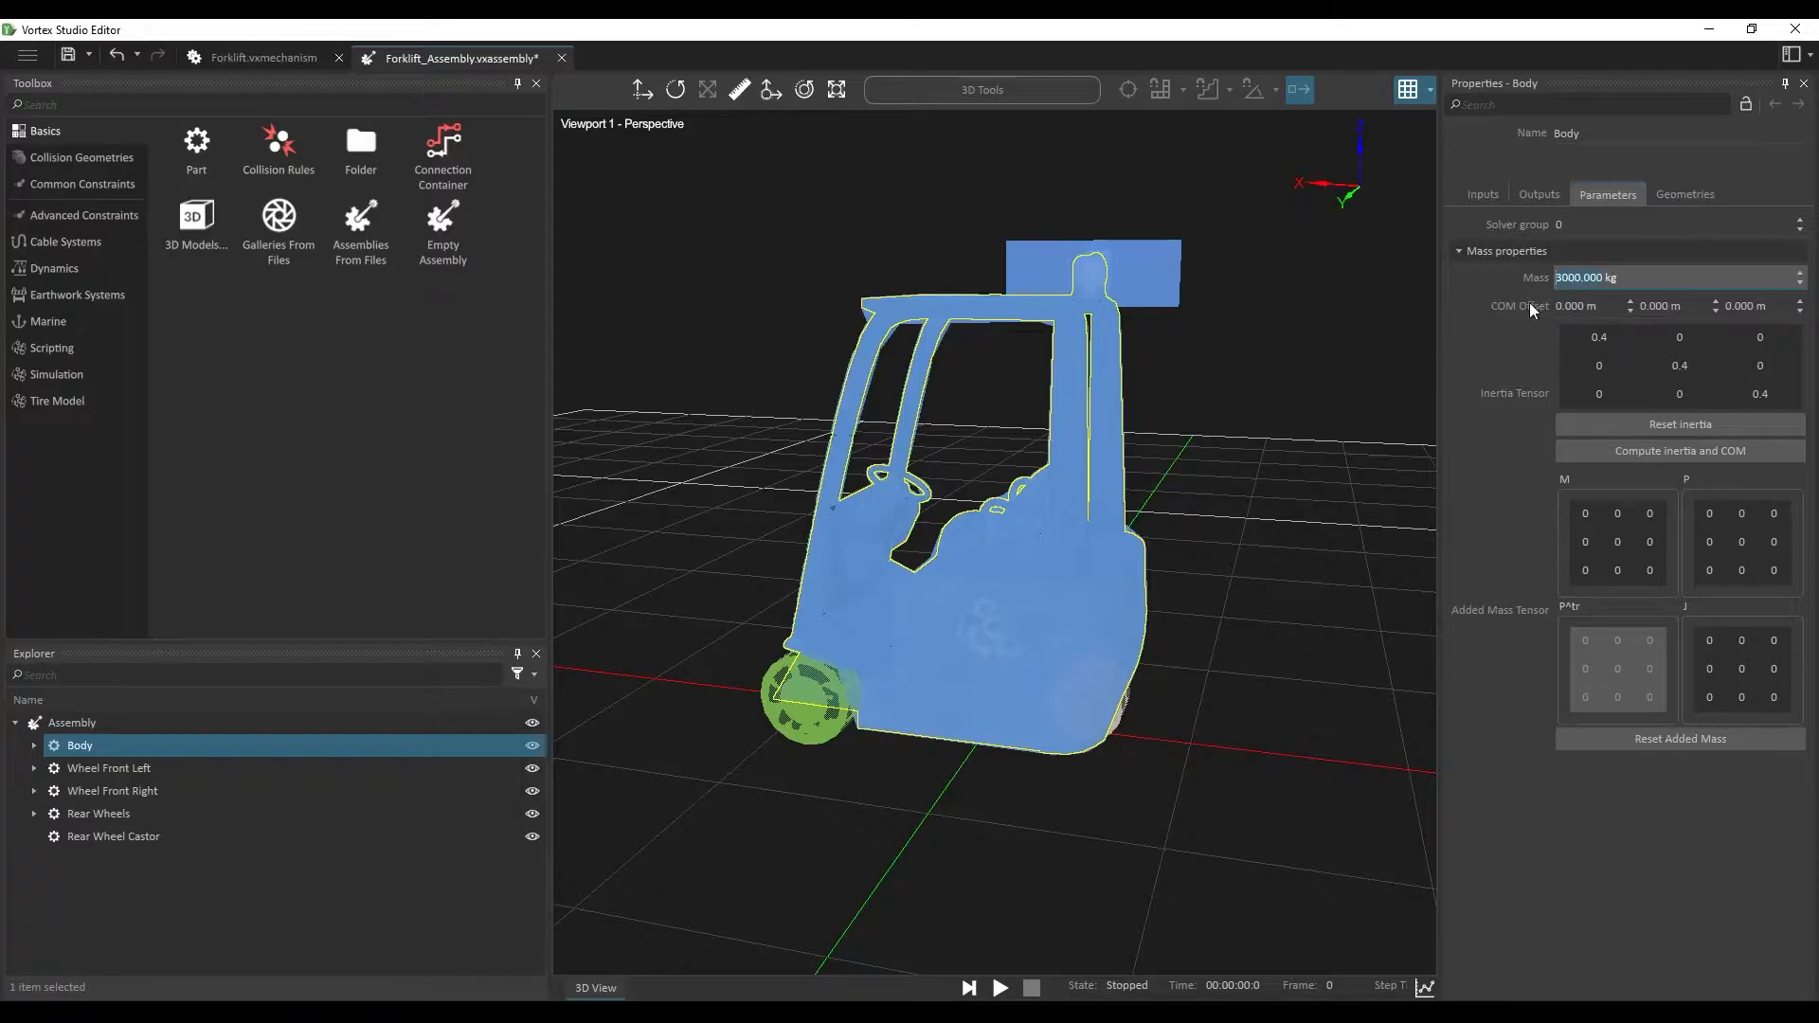
left_click(1713, 453)
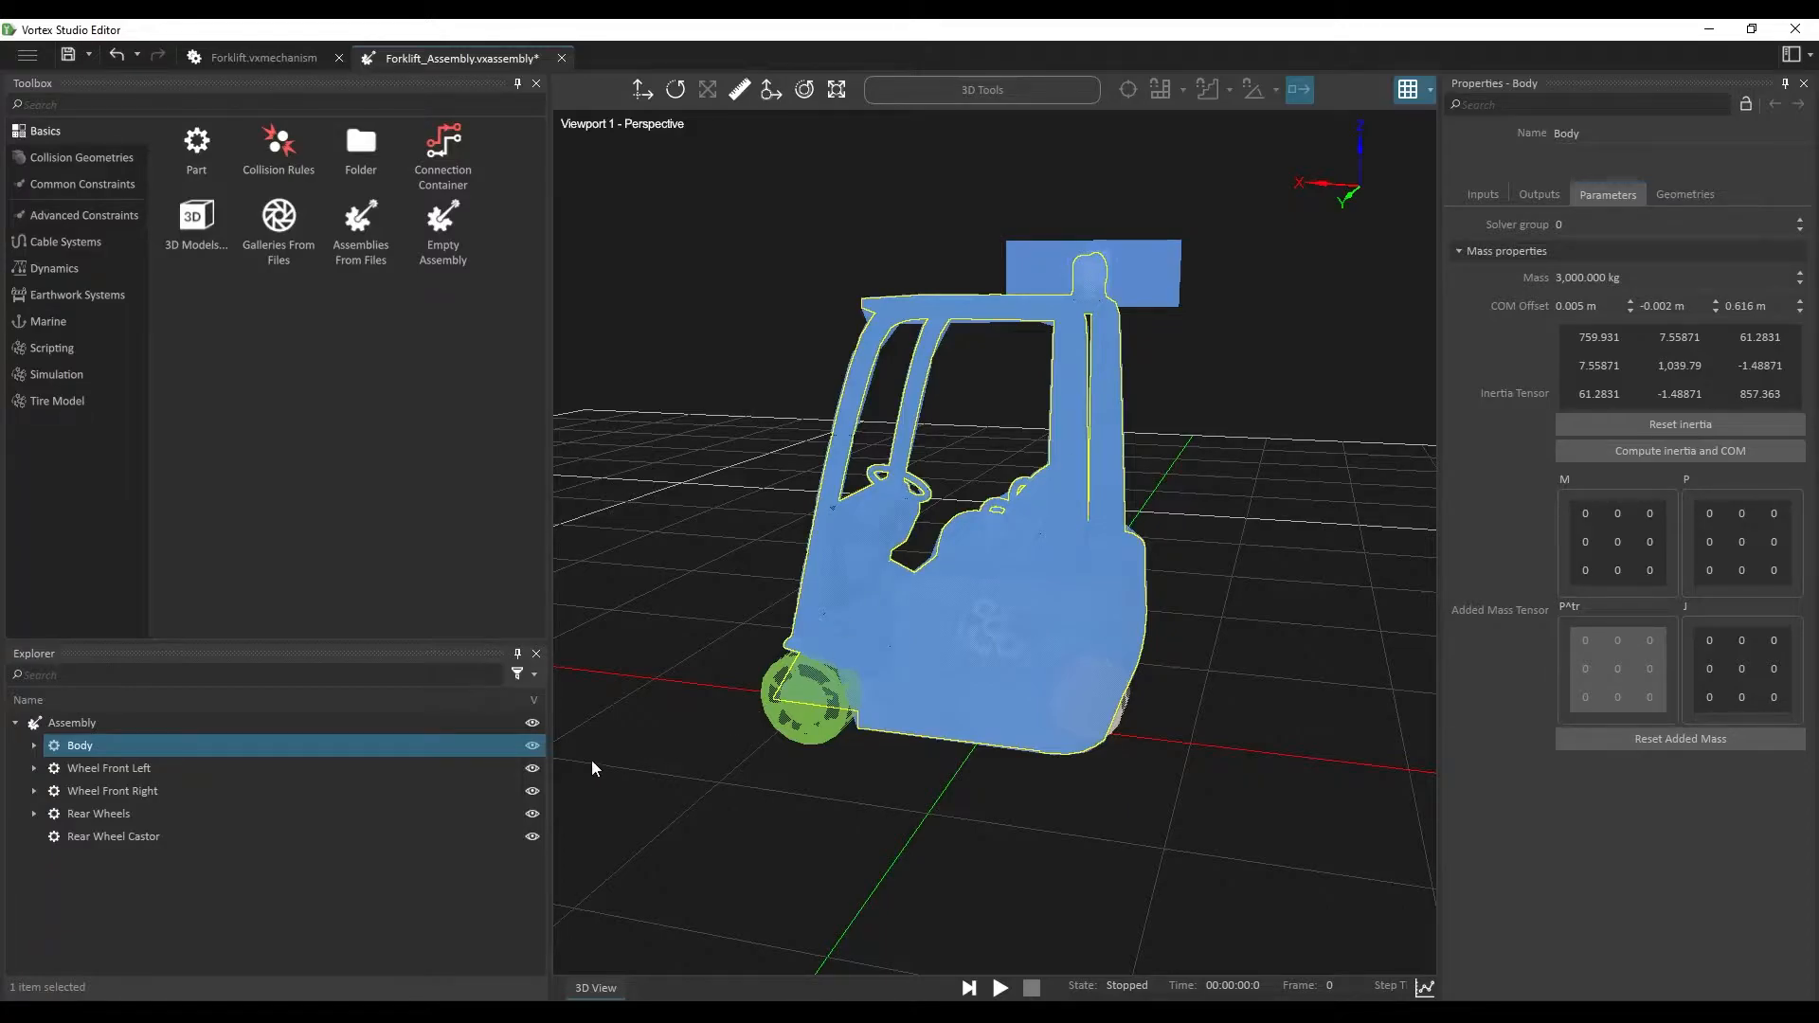
Step: Display the Body part's inertia and center of mass, and hide the collision geometries to examine them in the 3D view
left_click(532, 747)
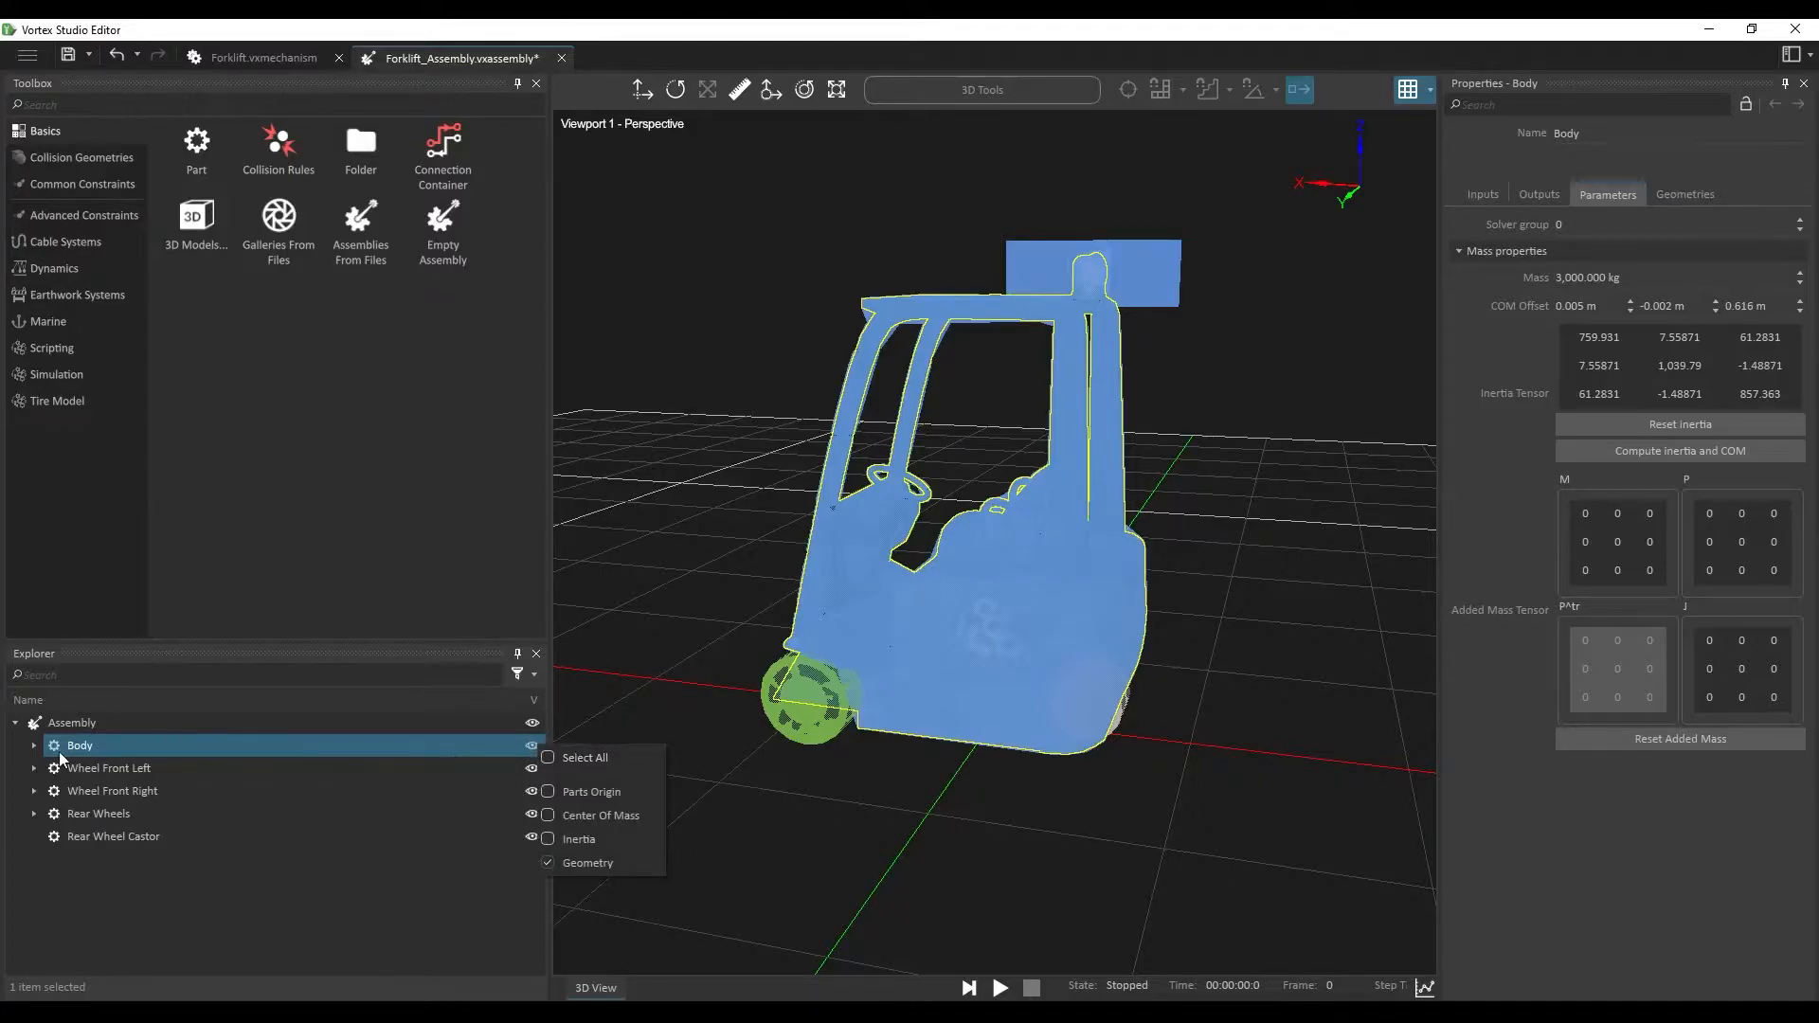
left_click(600, 841)
left_click(607, 813)
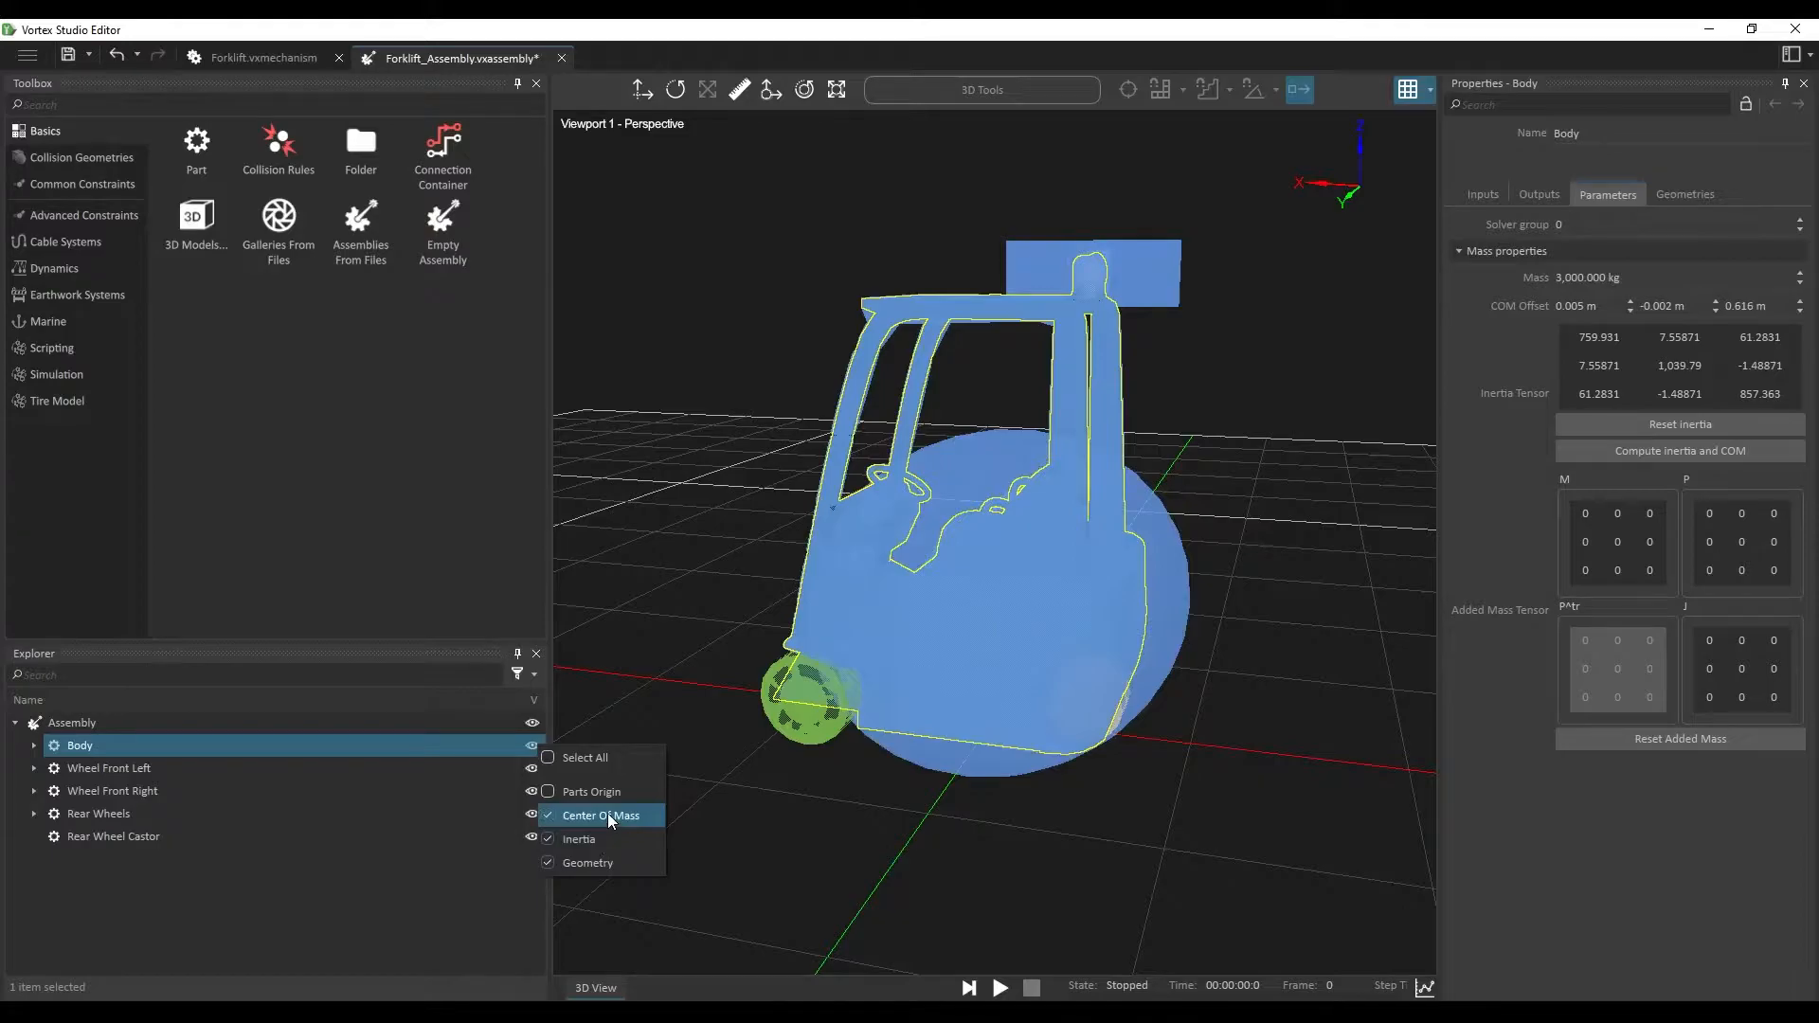
left_click(1242, 813)
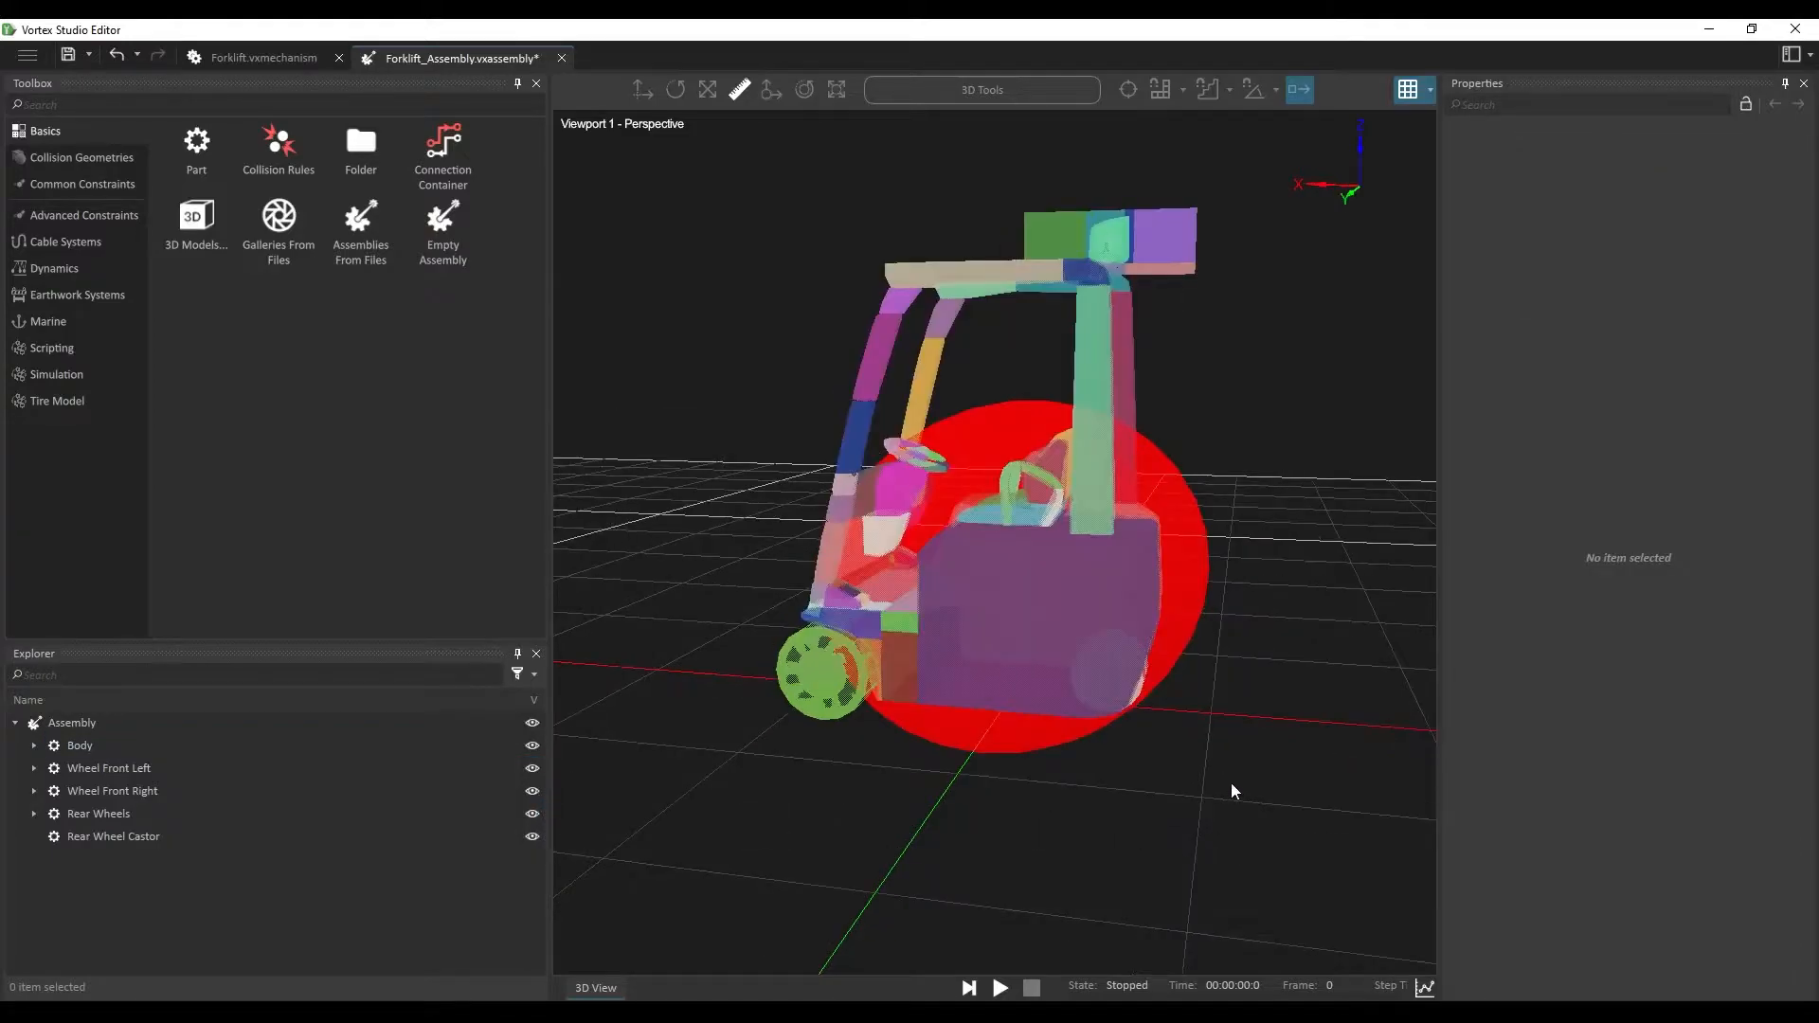
key("k")
middle_click_drag(1302, 696, 1364, 637)
Step: Reshape the Body part's inertia box in the 3D view to about 2.41 × 1.39 × 1.70 m
left_click(126, 748)
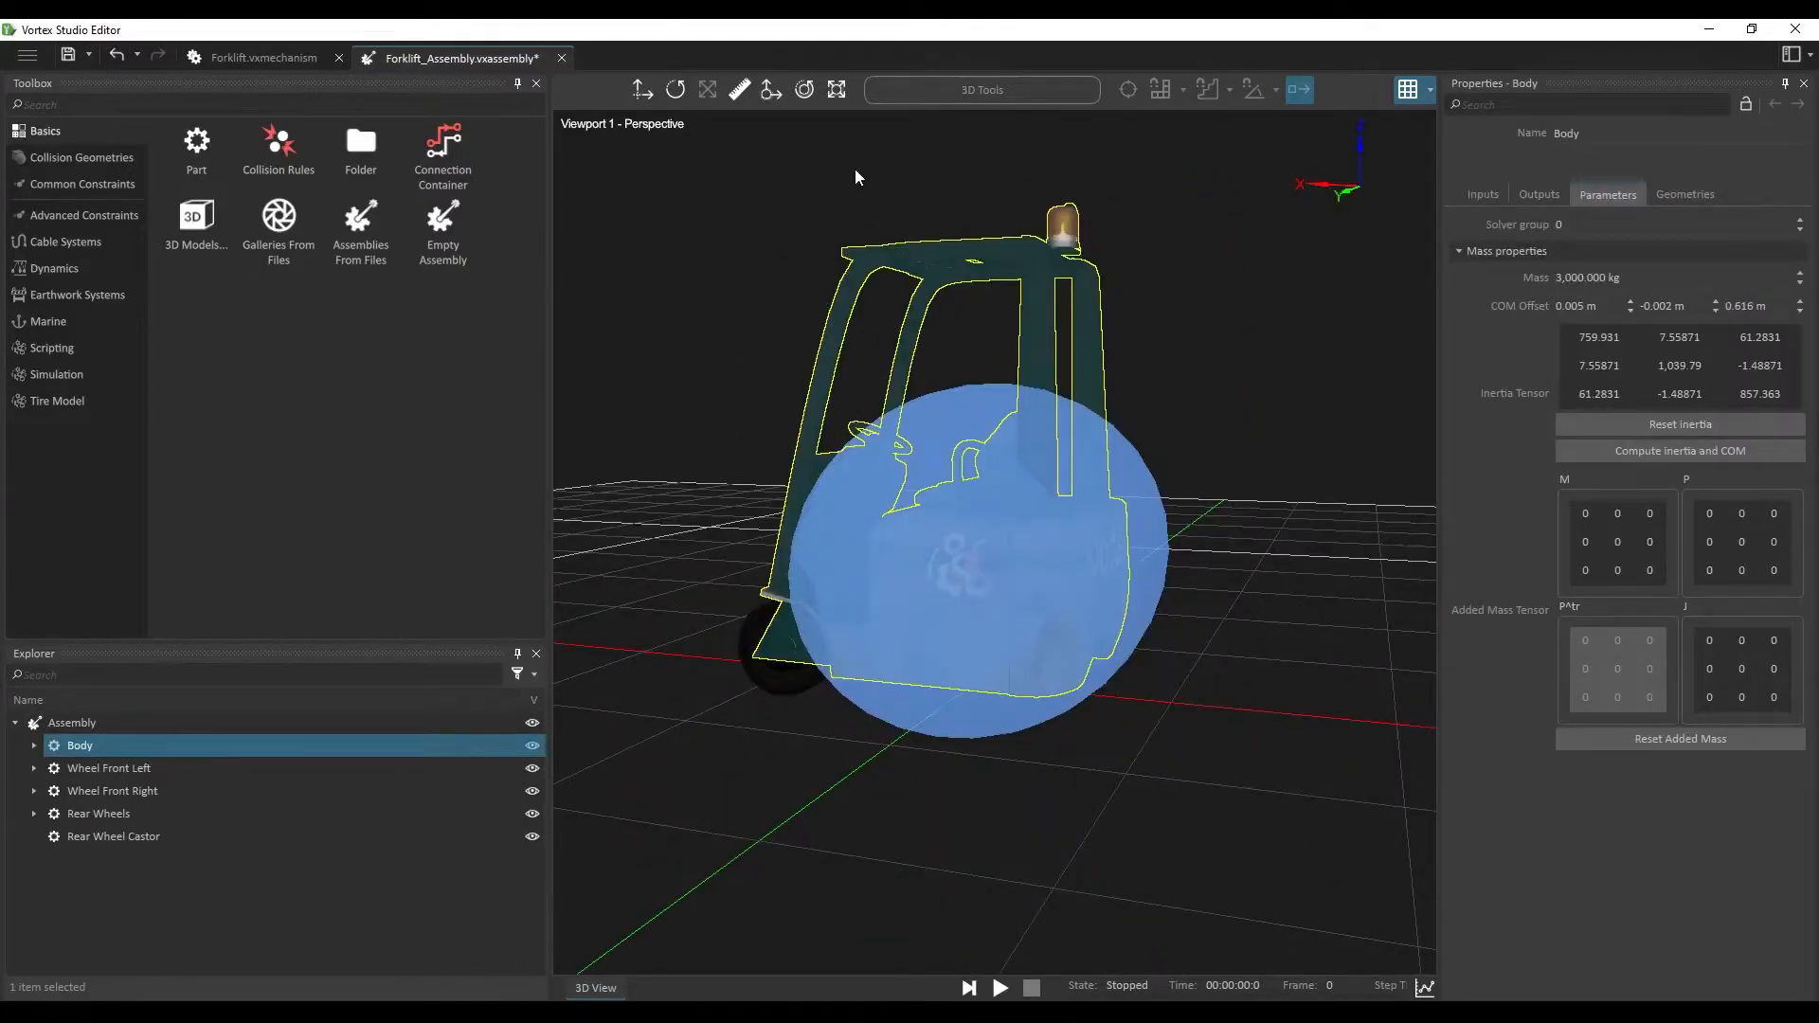
left_click(838, 91)
mouse_move(1137, 540)
left_mouse_down()
mouse_move(1260, 484)
mouse_move(1137, 564)
left_mouse_up()
middle_click_drag(1255, 777, 985, 610)
left_click_drag(985, 578, 899, 627)
middle_click_drag(1338, 677, 1015, 743)
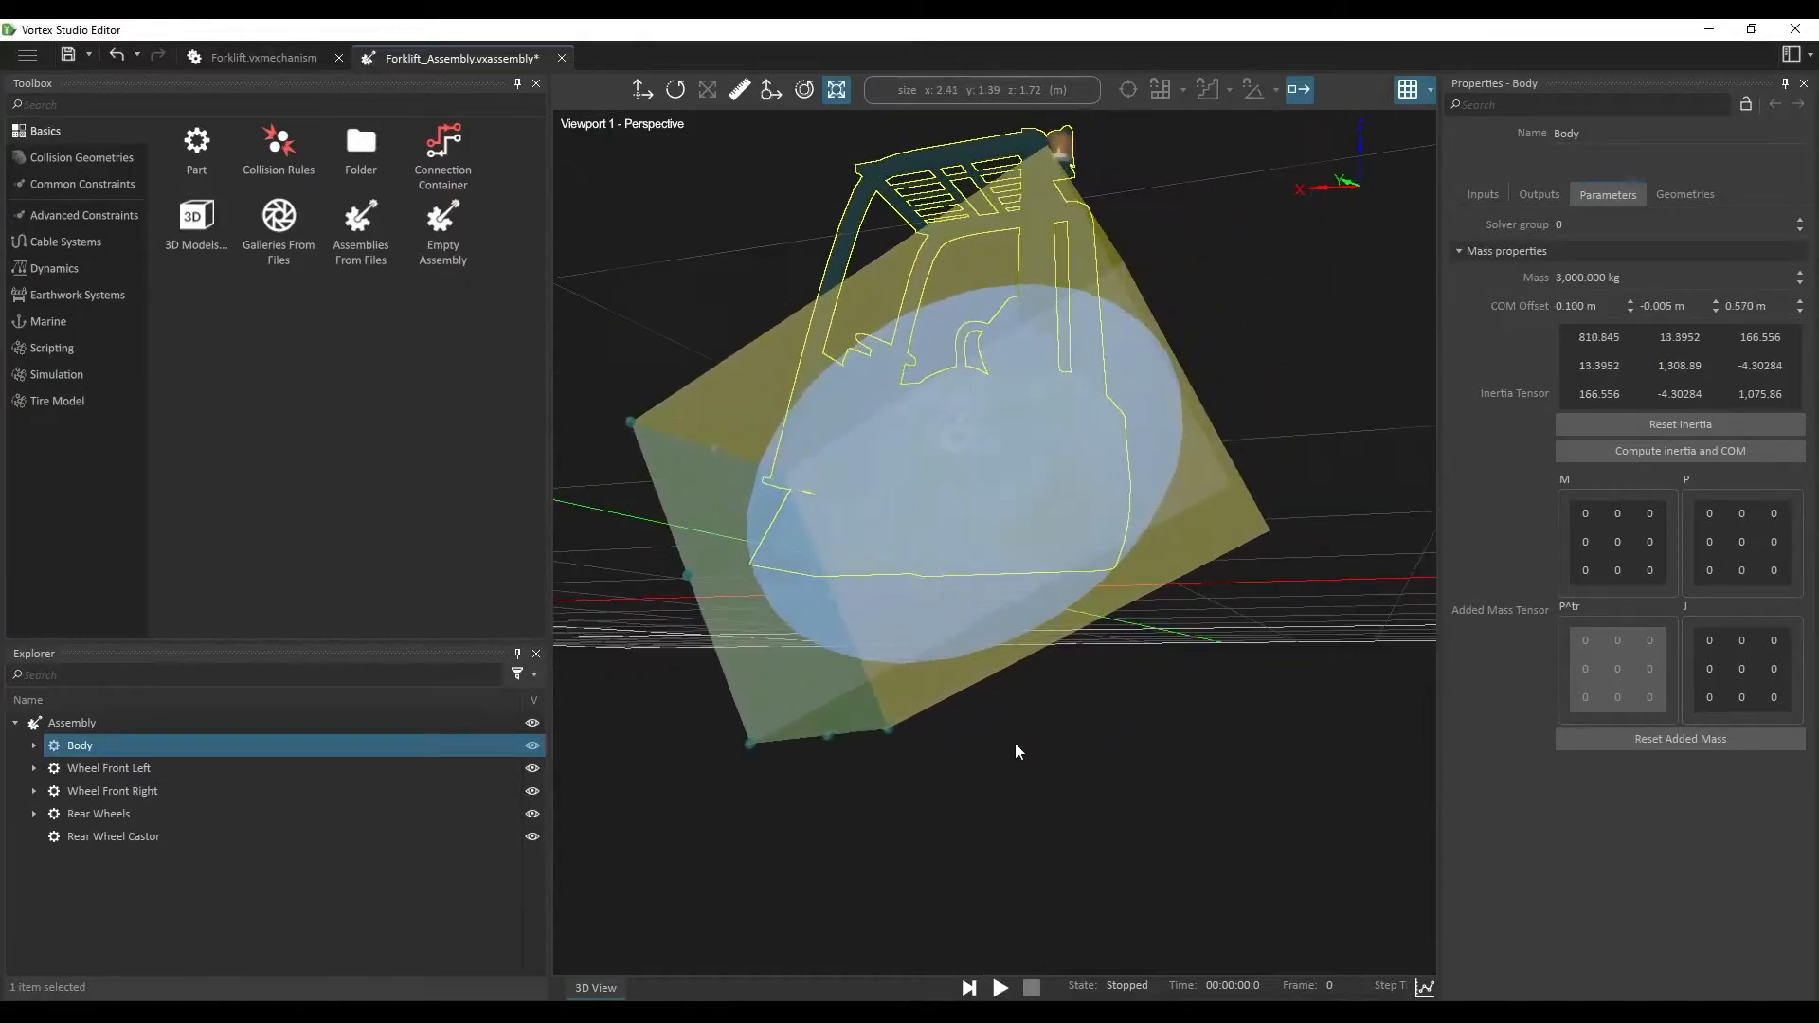
left_click_drag(1055, 611, 1044, 618)
middle_click_drag(1044, 618, 1327, 437)
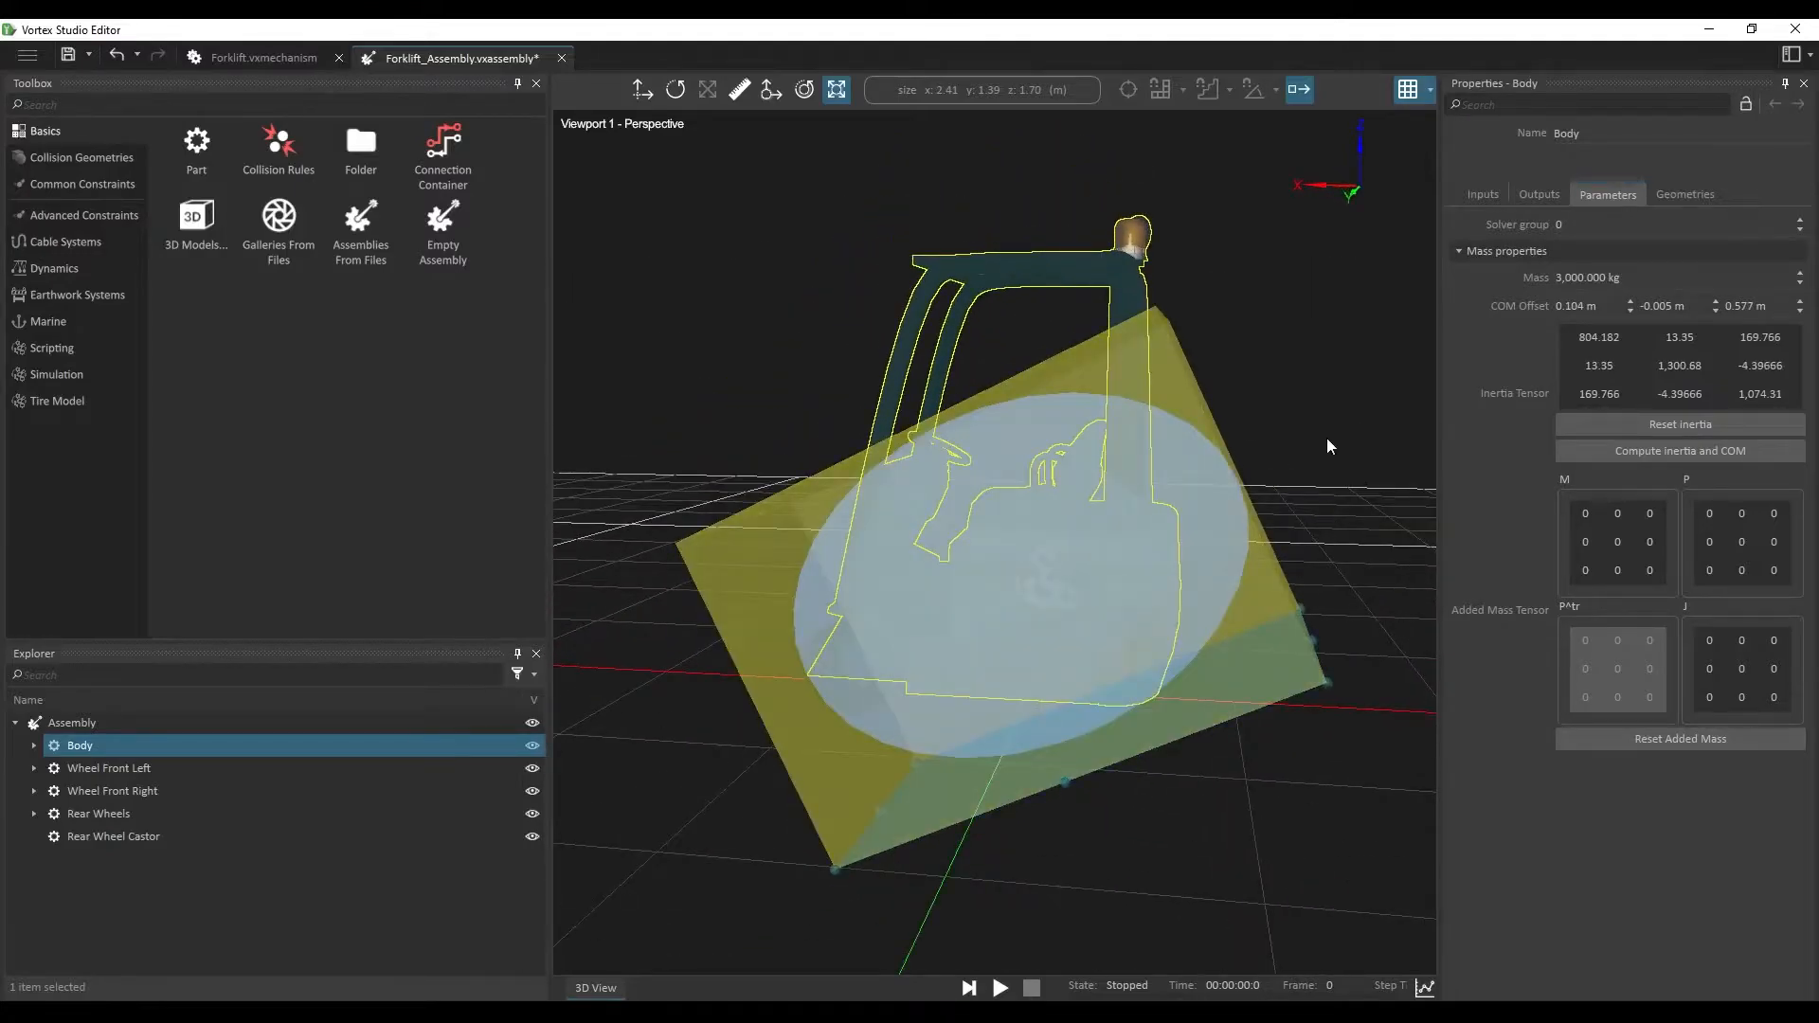
Step: Set the Wheel Front Left part's mass to 30 kg and compute its inertia and center of mass
left_click(221, 768)
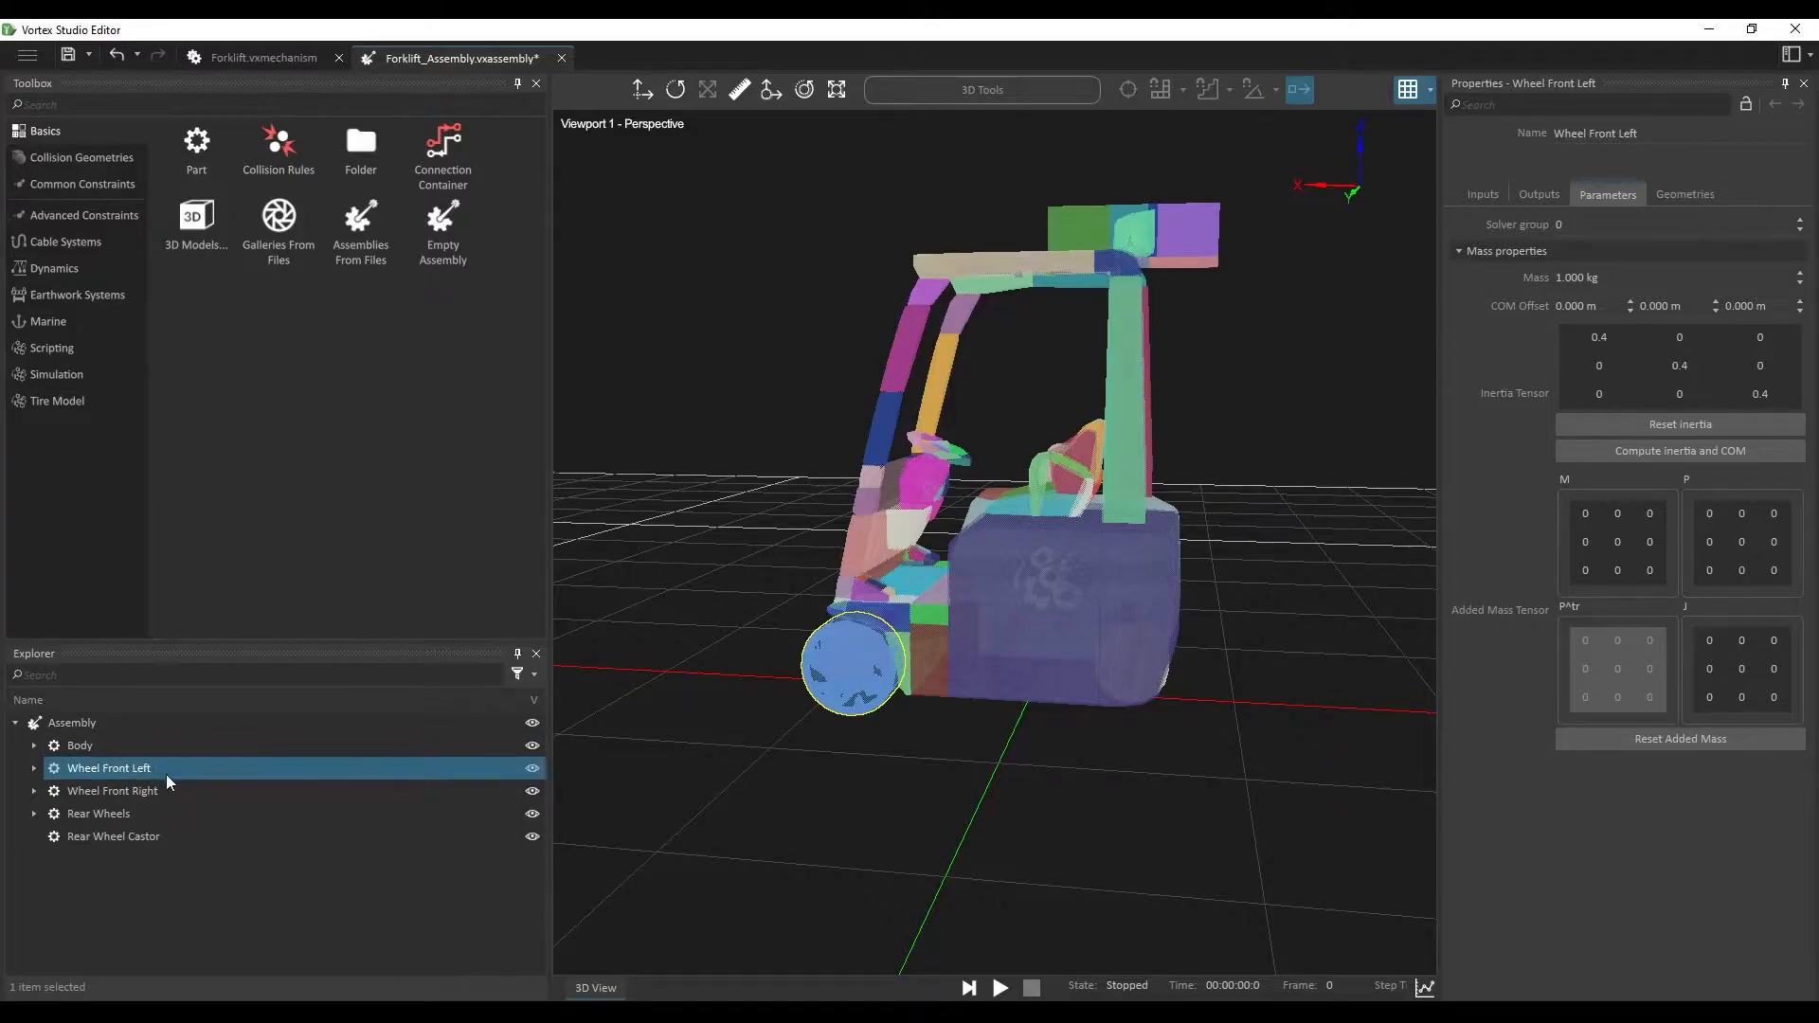
left_click(1619, 275)
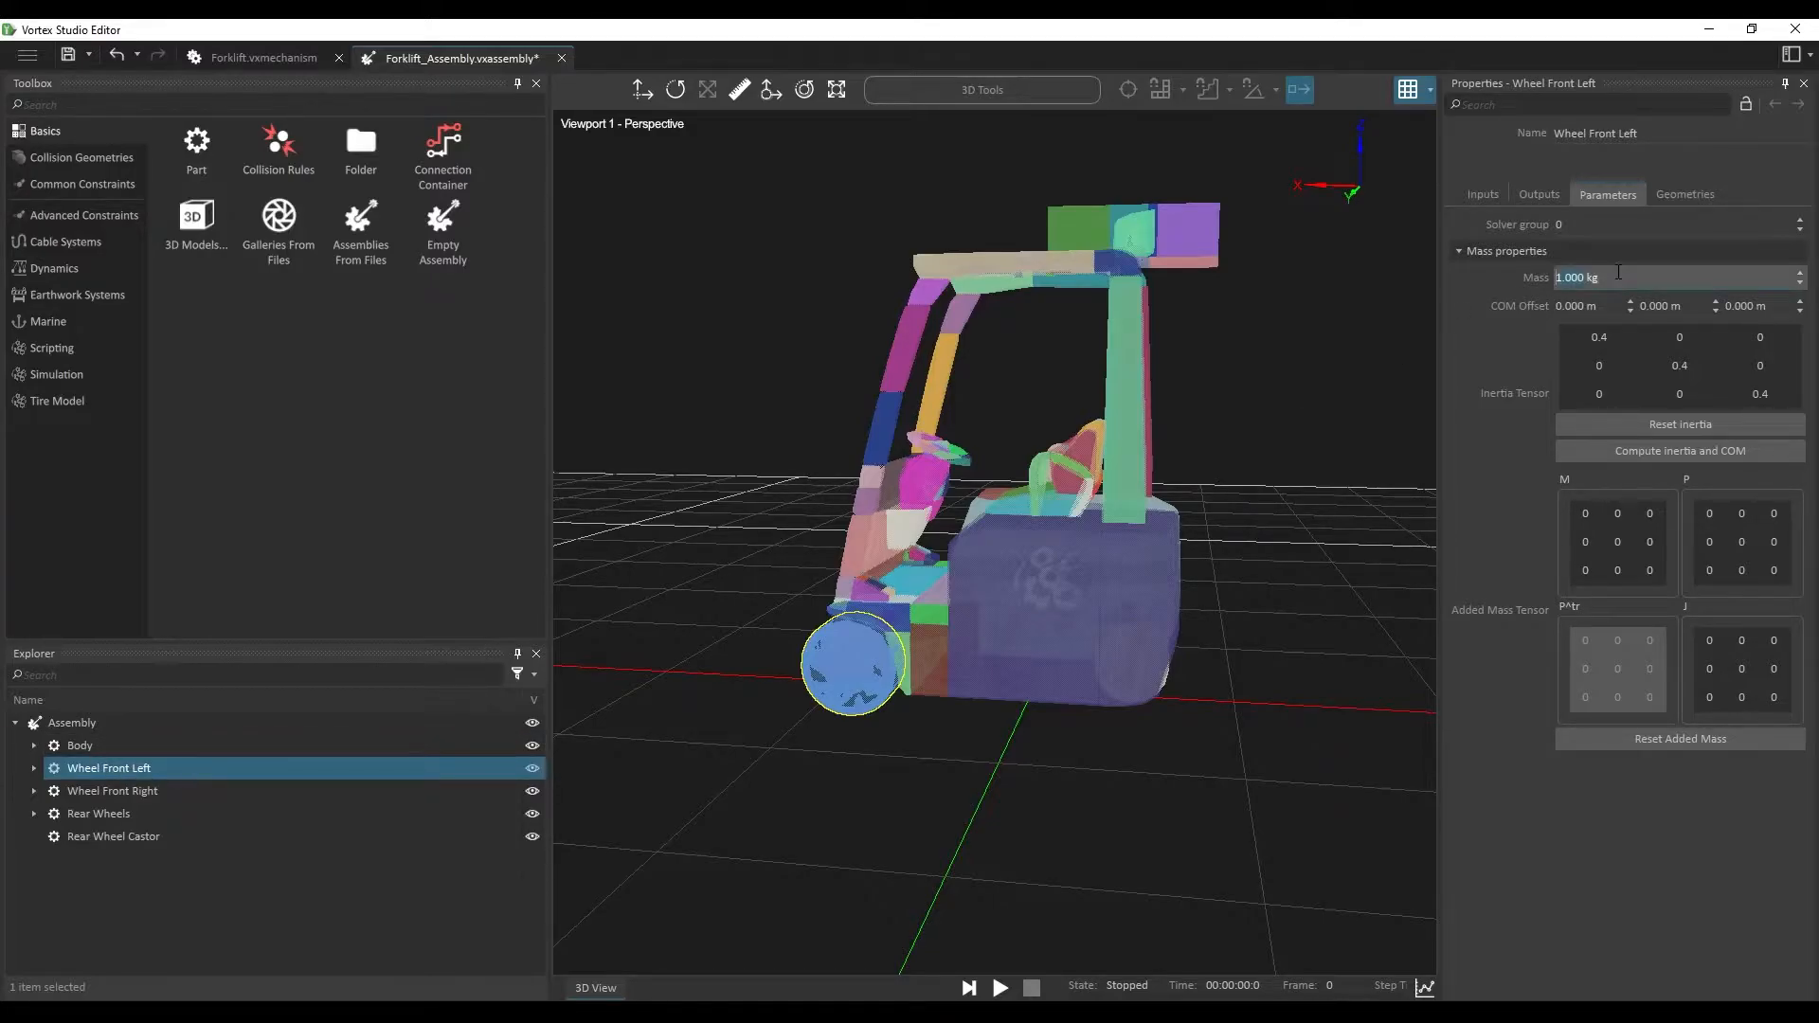
type("30")
key("Return")
left_click(1657, 453)
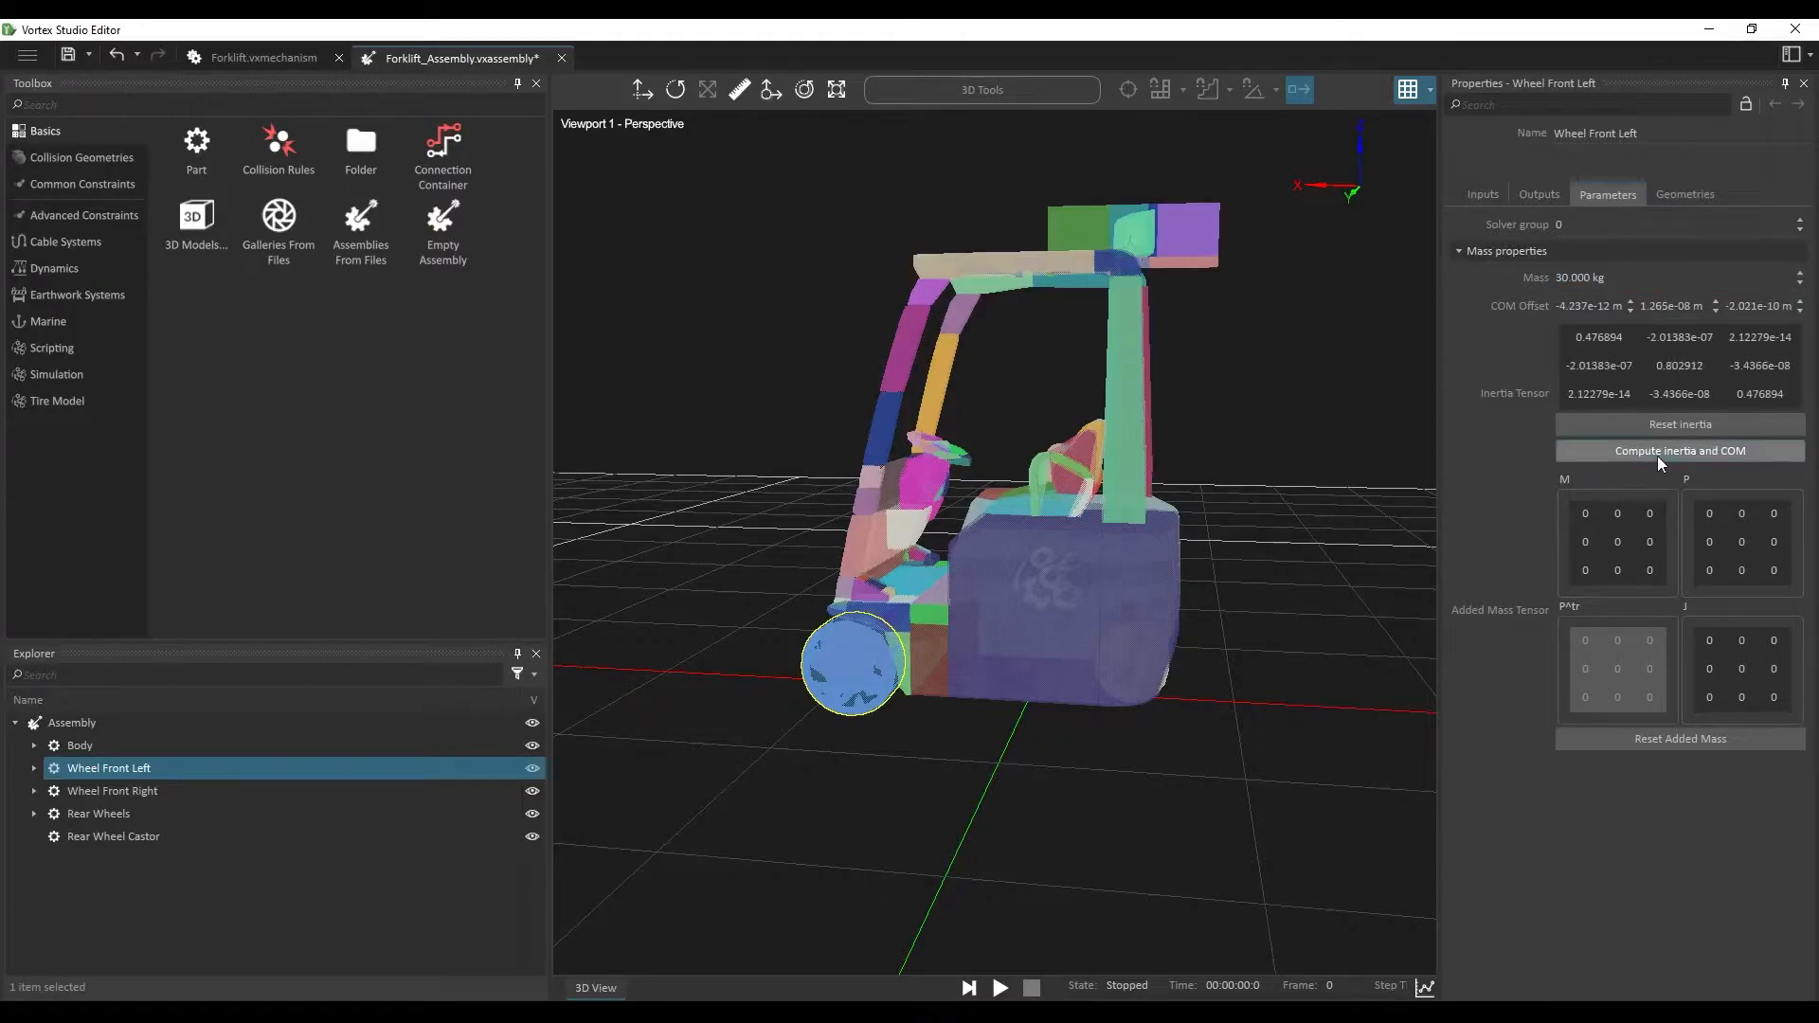
Step: Set the Wheel Front Right part's mass to 30 kg and compute its inertia and center of mass
left_click(220, 792)
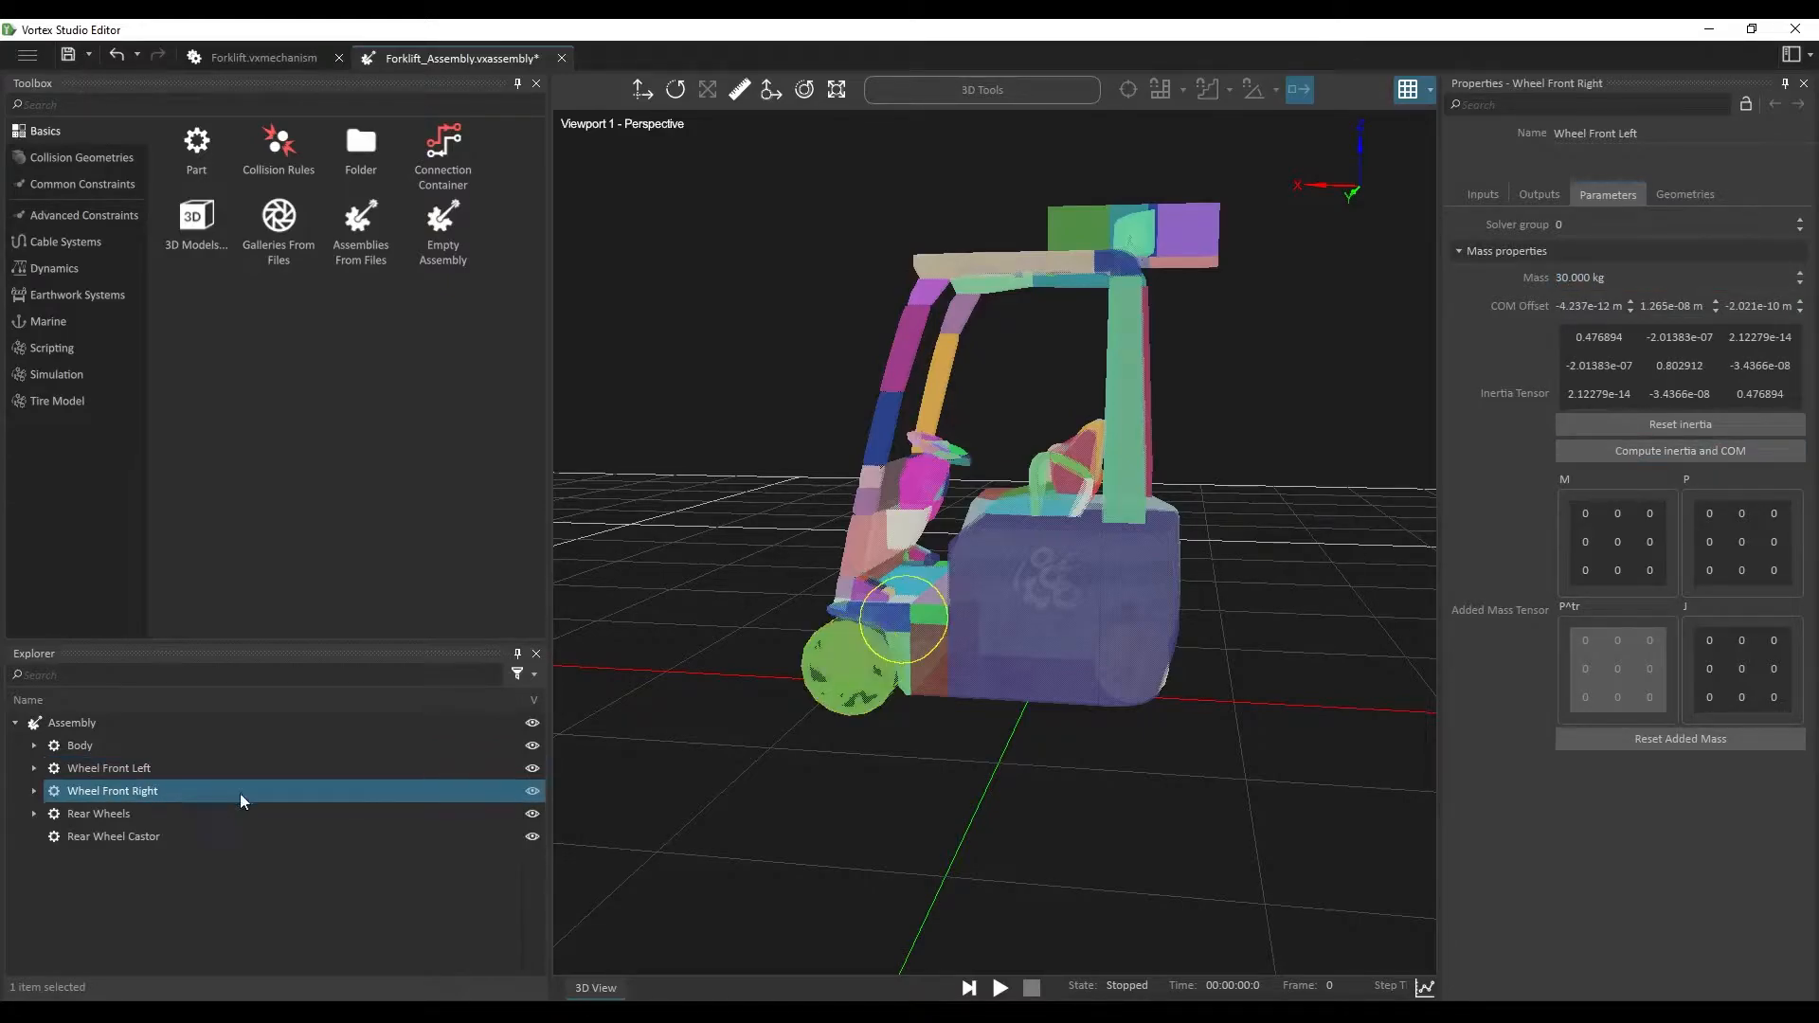
left_click(1630, 278)
type("30")
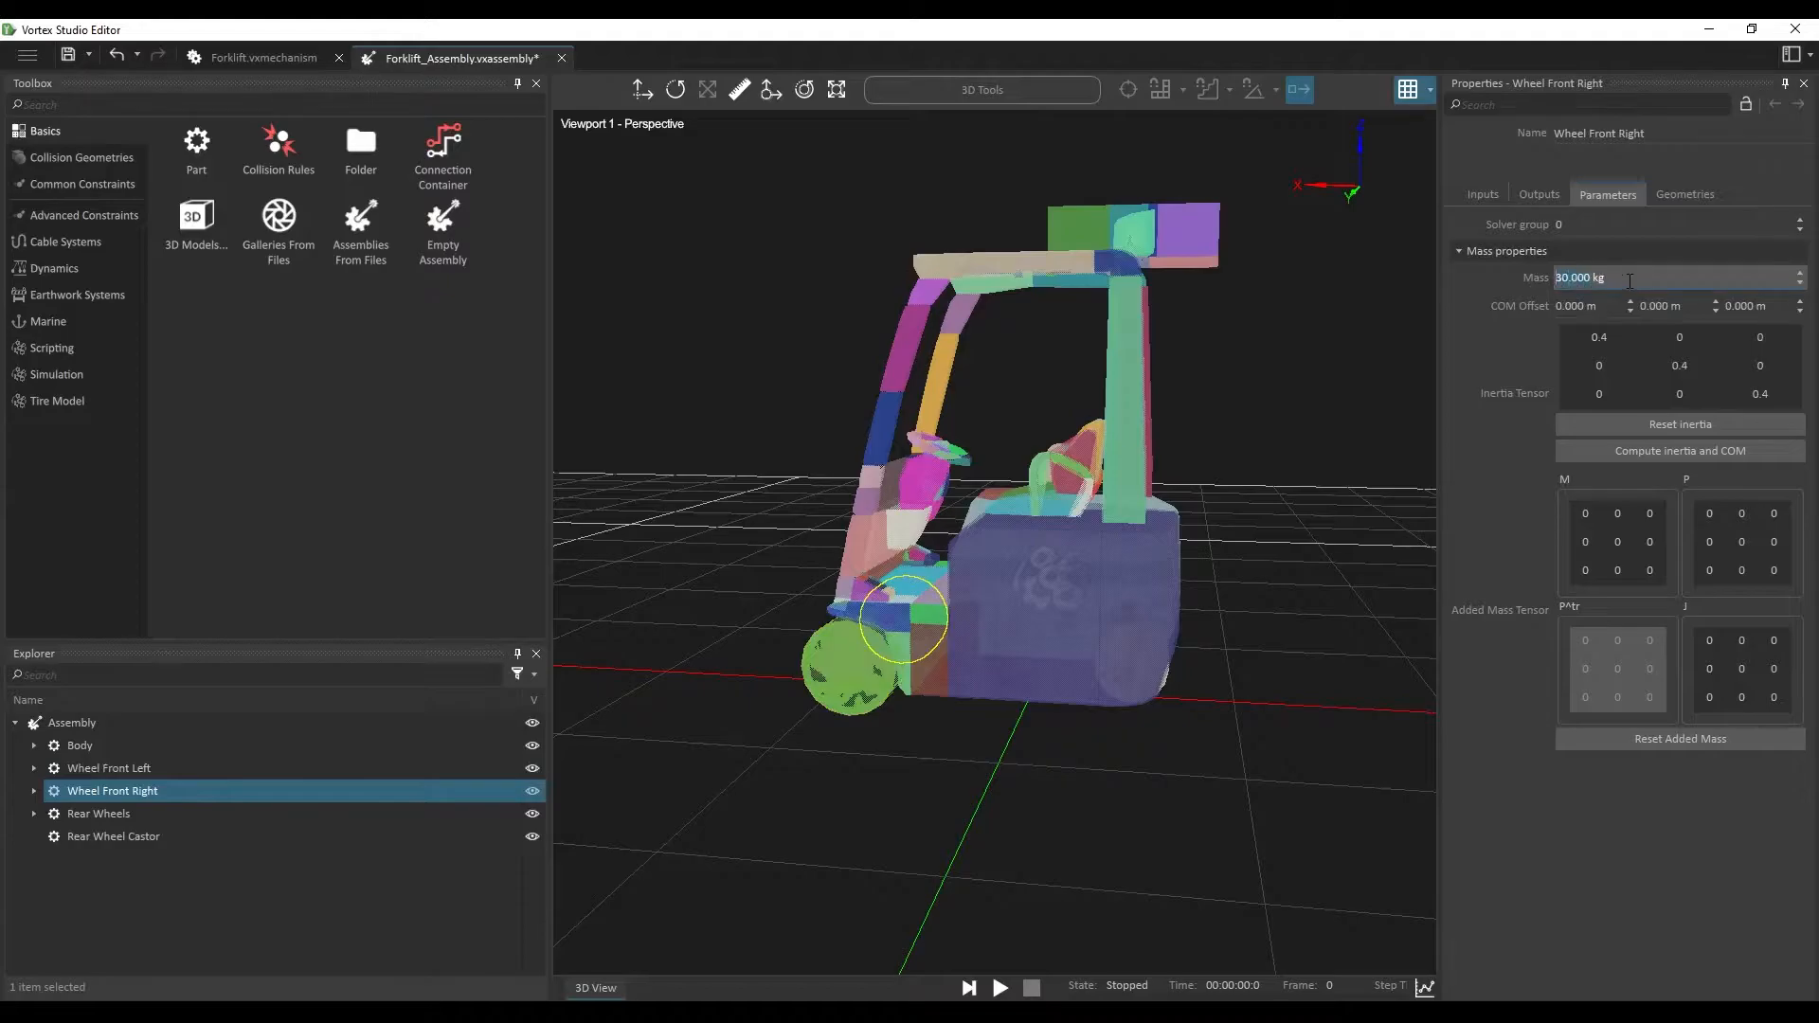
left_click(1628, 451)
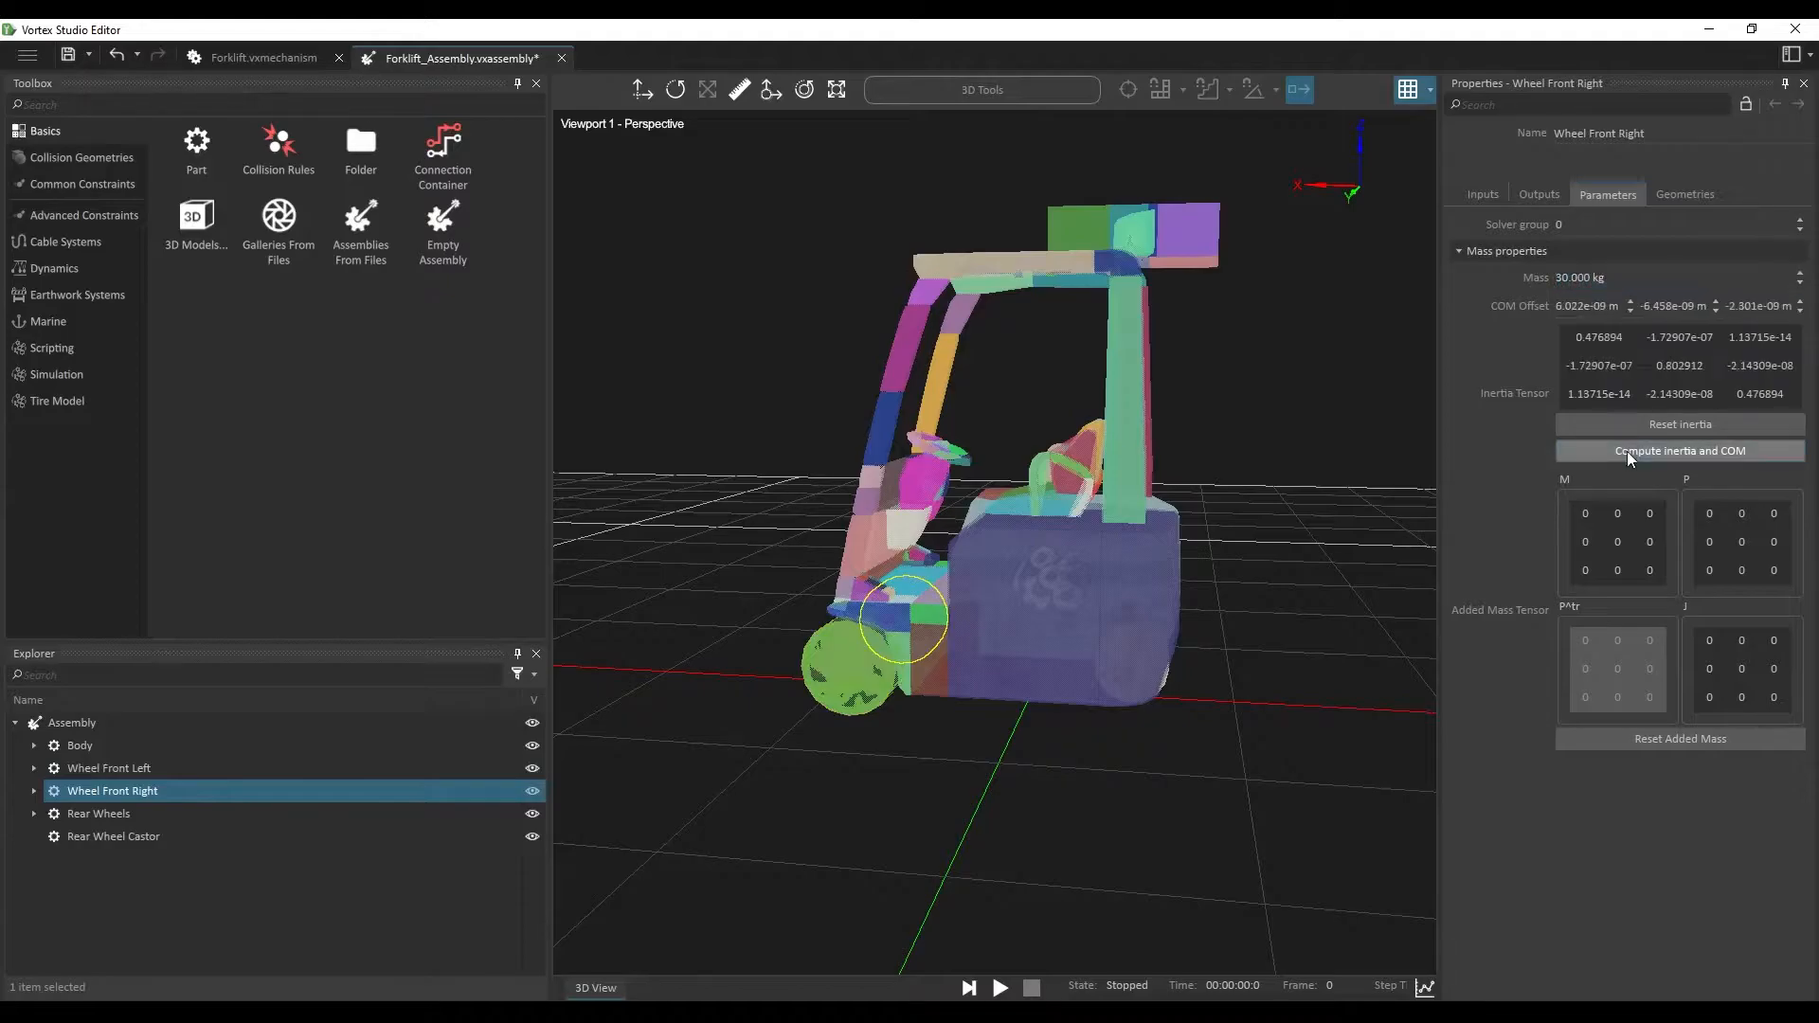
Step: Set the Rear Wheels part's mass to 60 kg and compute its inertia and center of mass
left_click(123, 813)
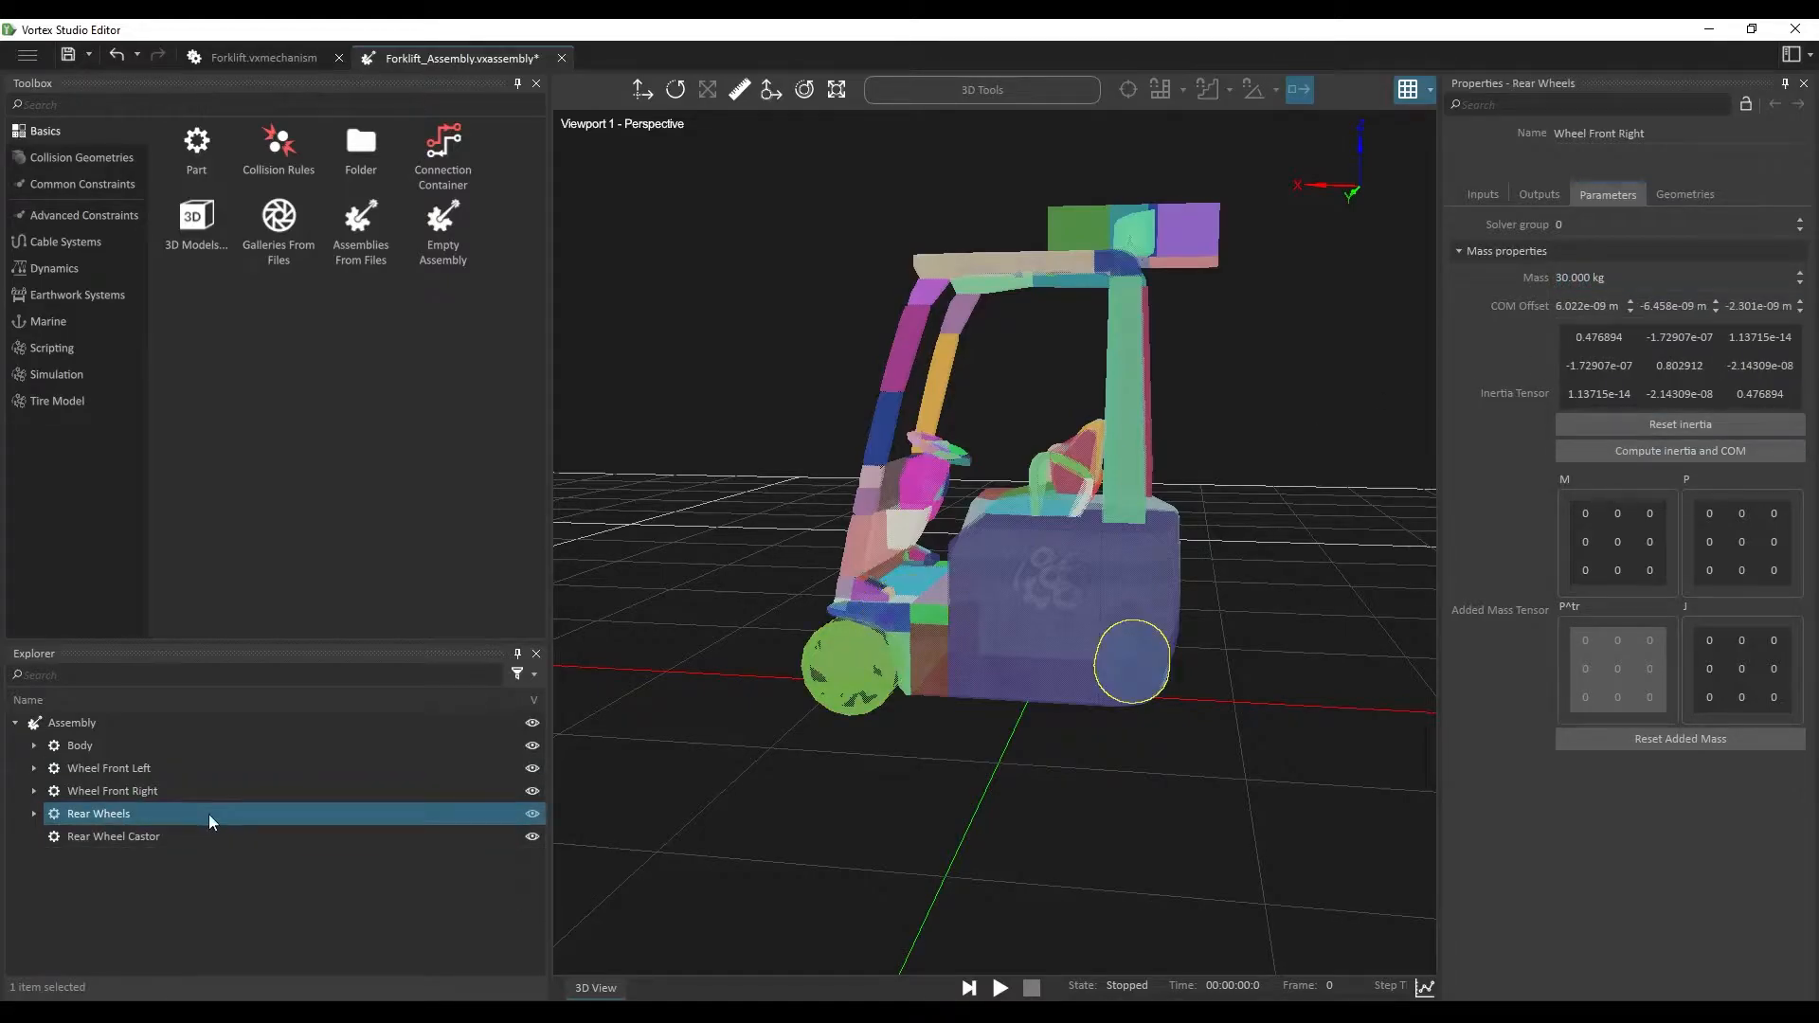
left_click(1645, 276)
type("60")
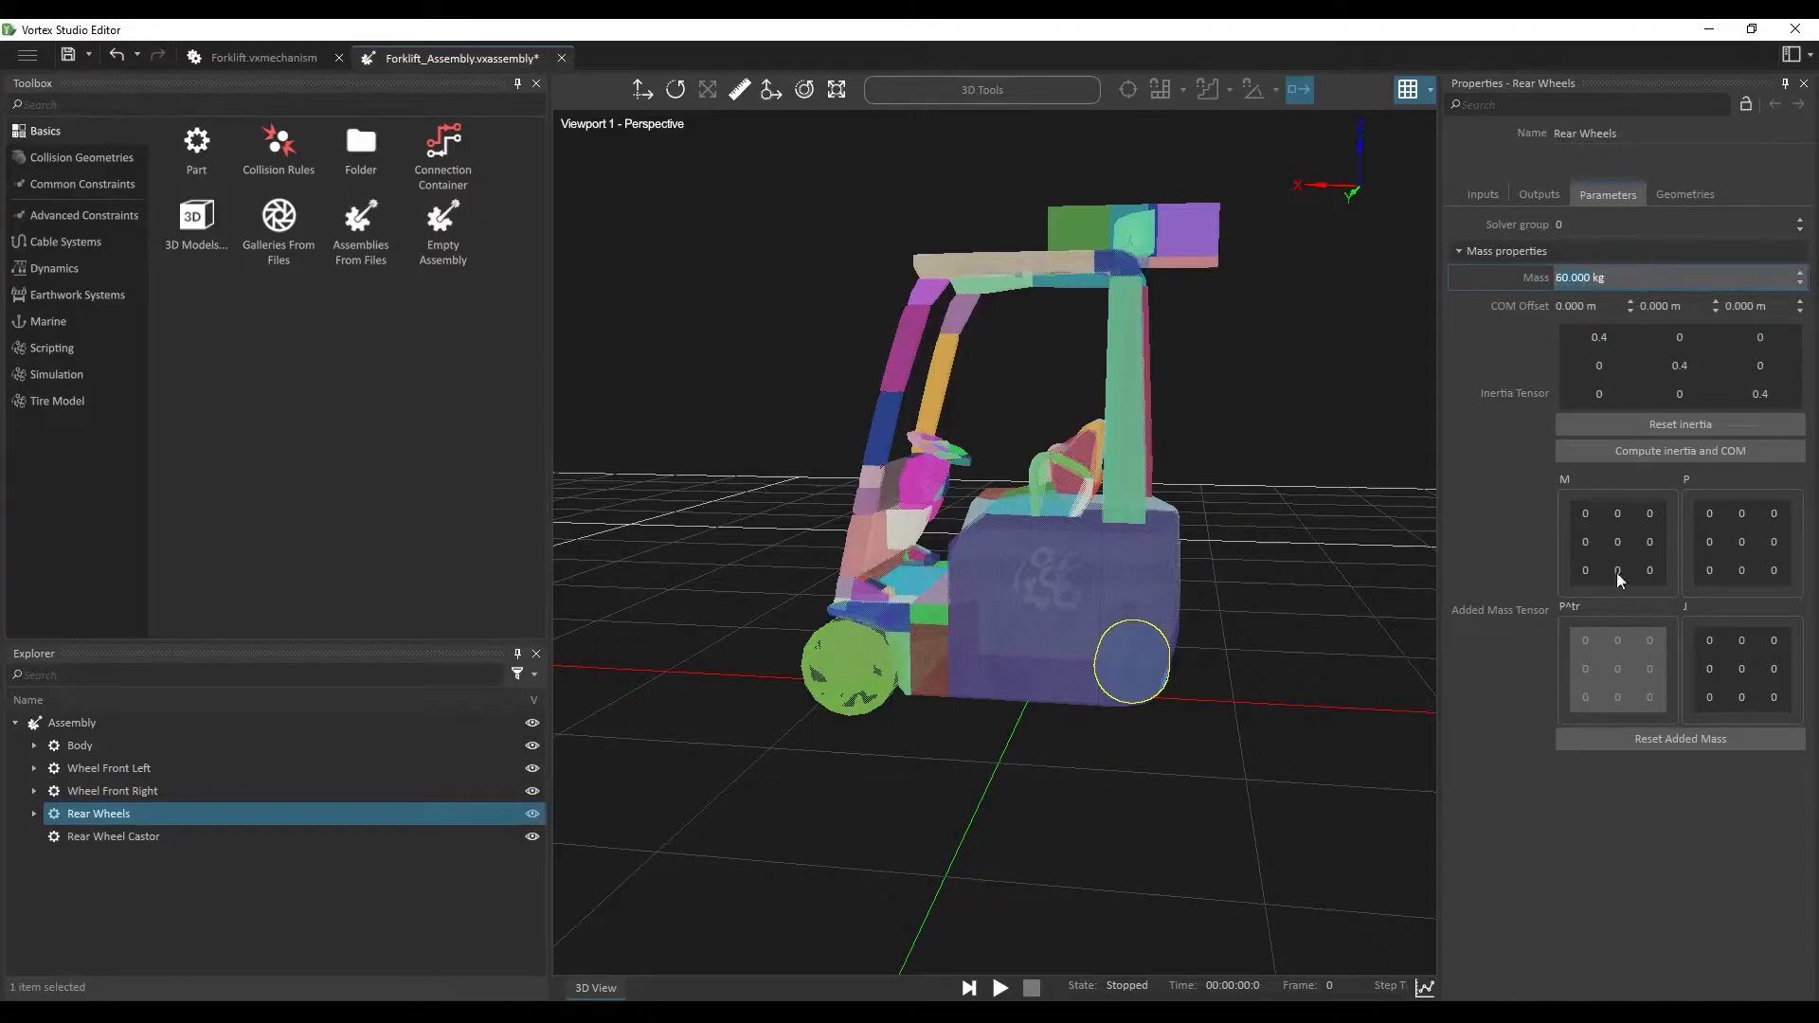
left_click(1657, 452)
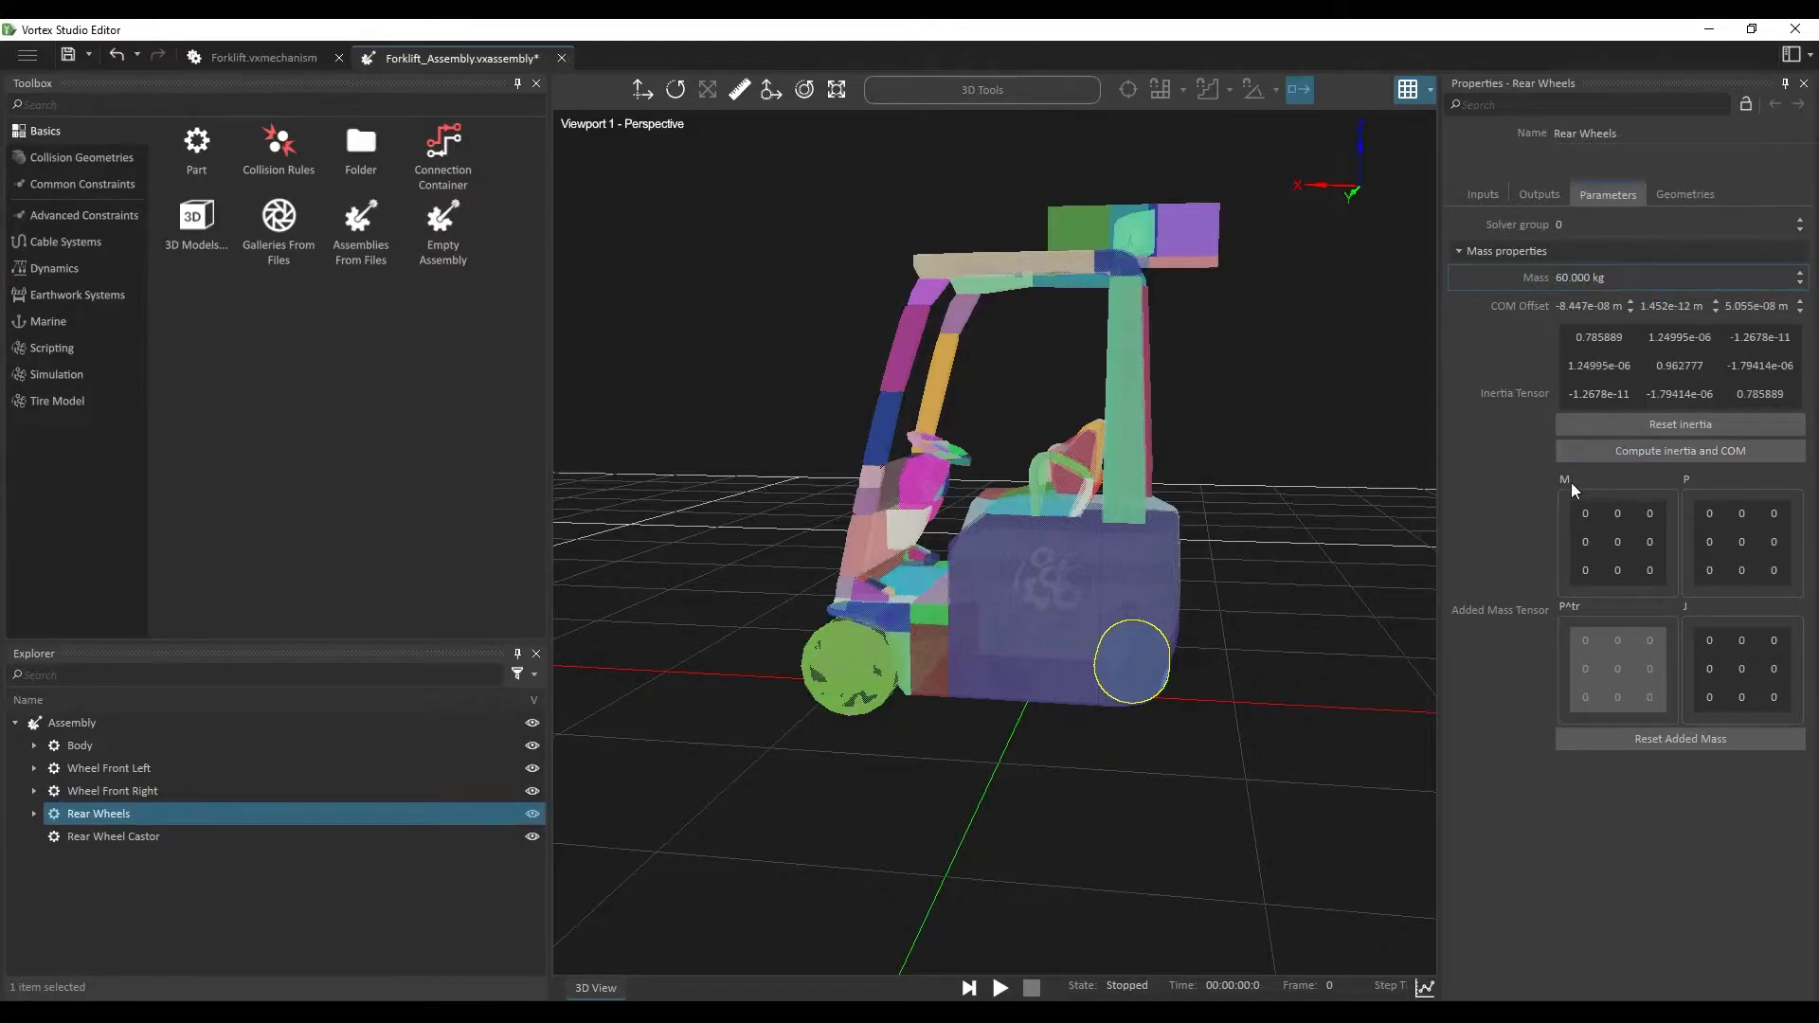
Step: Examine the Rear Wheel Castor part in the 3D view and hide the collision geometries
left_click(113, 837)
middle_click_drag(1232, 701, 771, 760)
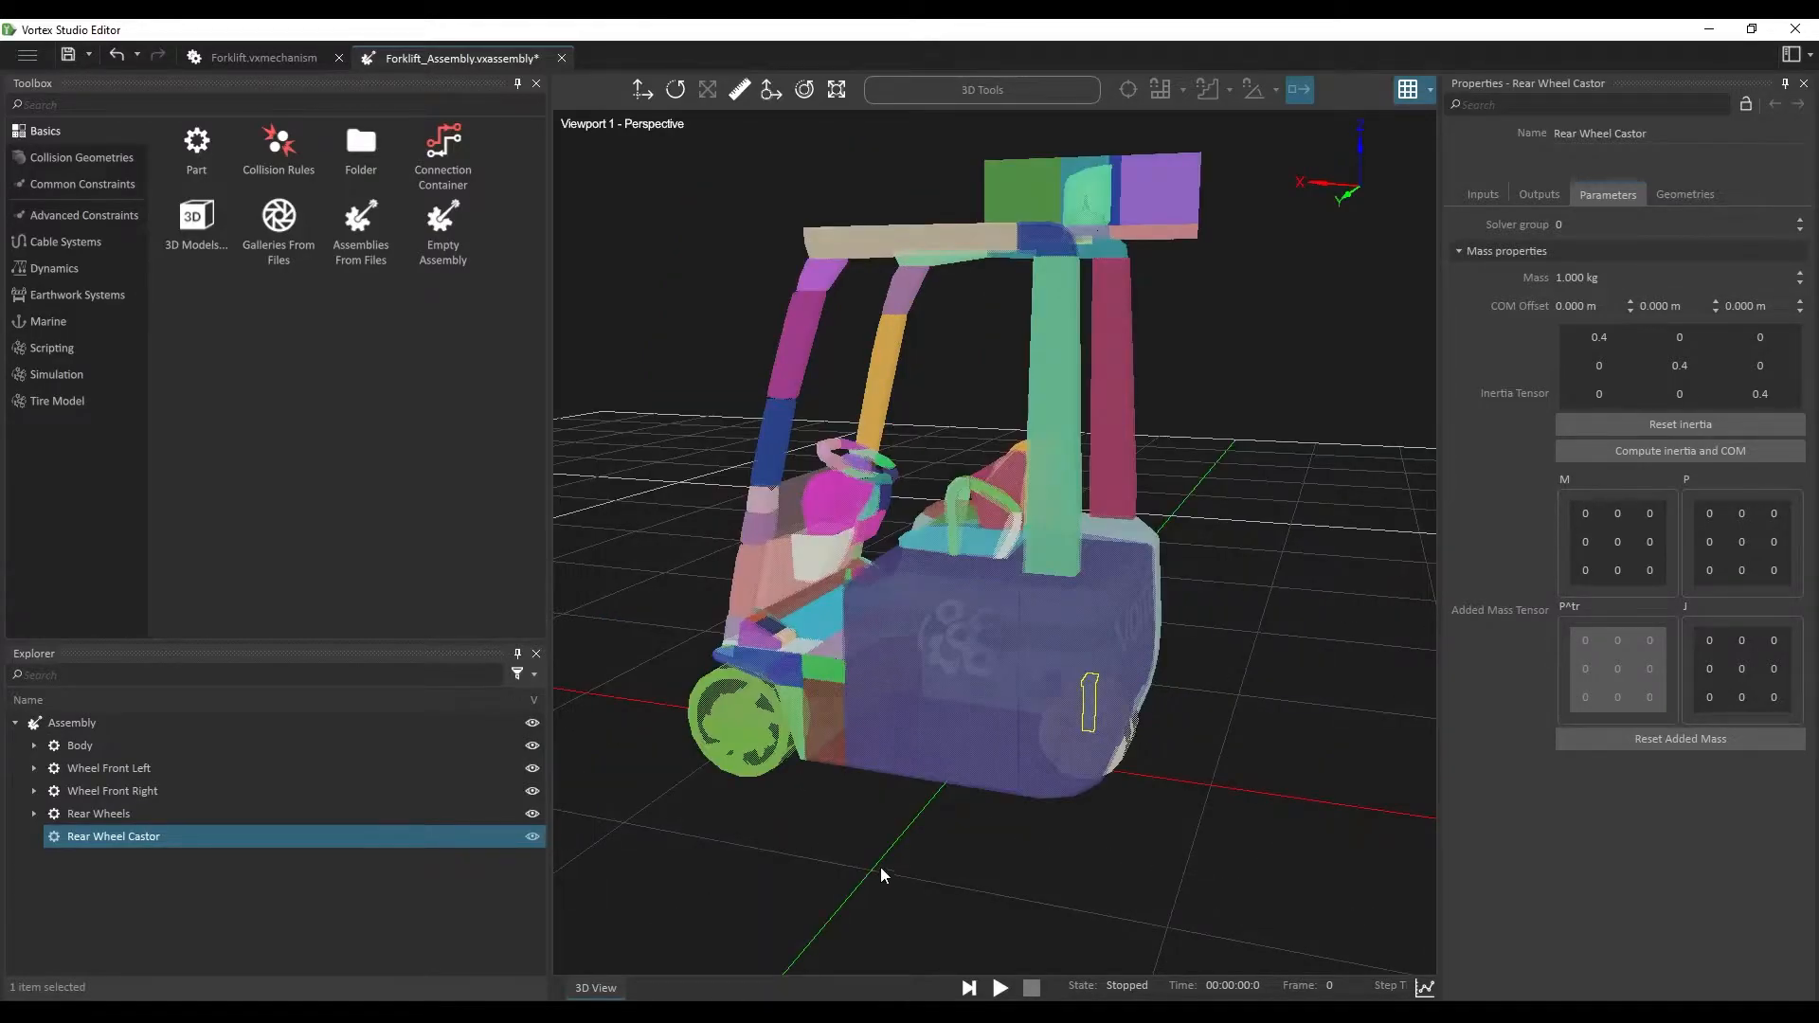
middle_click_drag(810, 844, 1286, 651)
key("c")
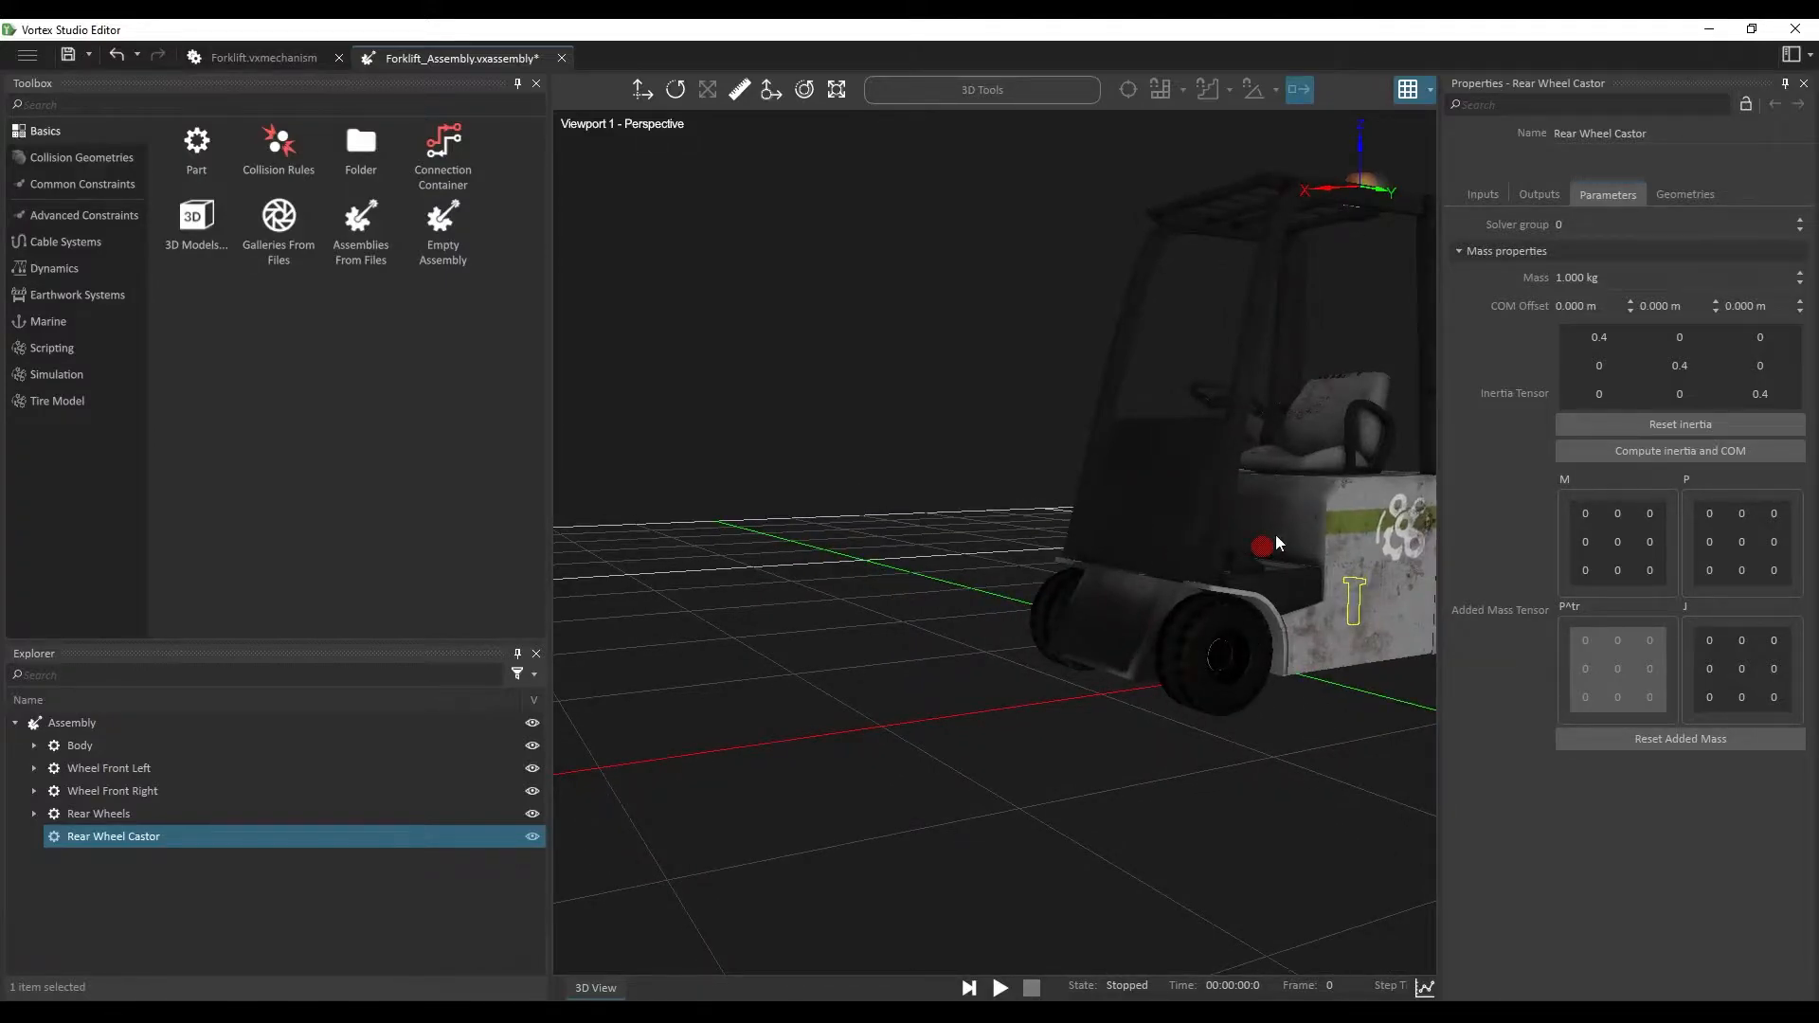
Step: Create a hinge constraint between the Wheel Front Left and Body parts, and open the hinge's properties
left_click(1224, 694)
left_click(1184, 786)
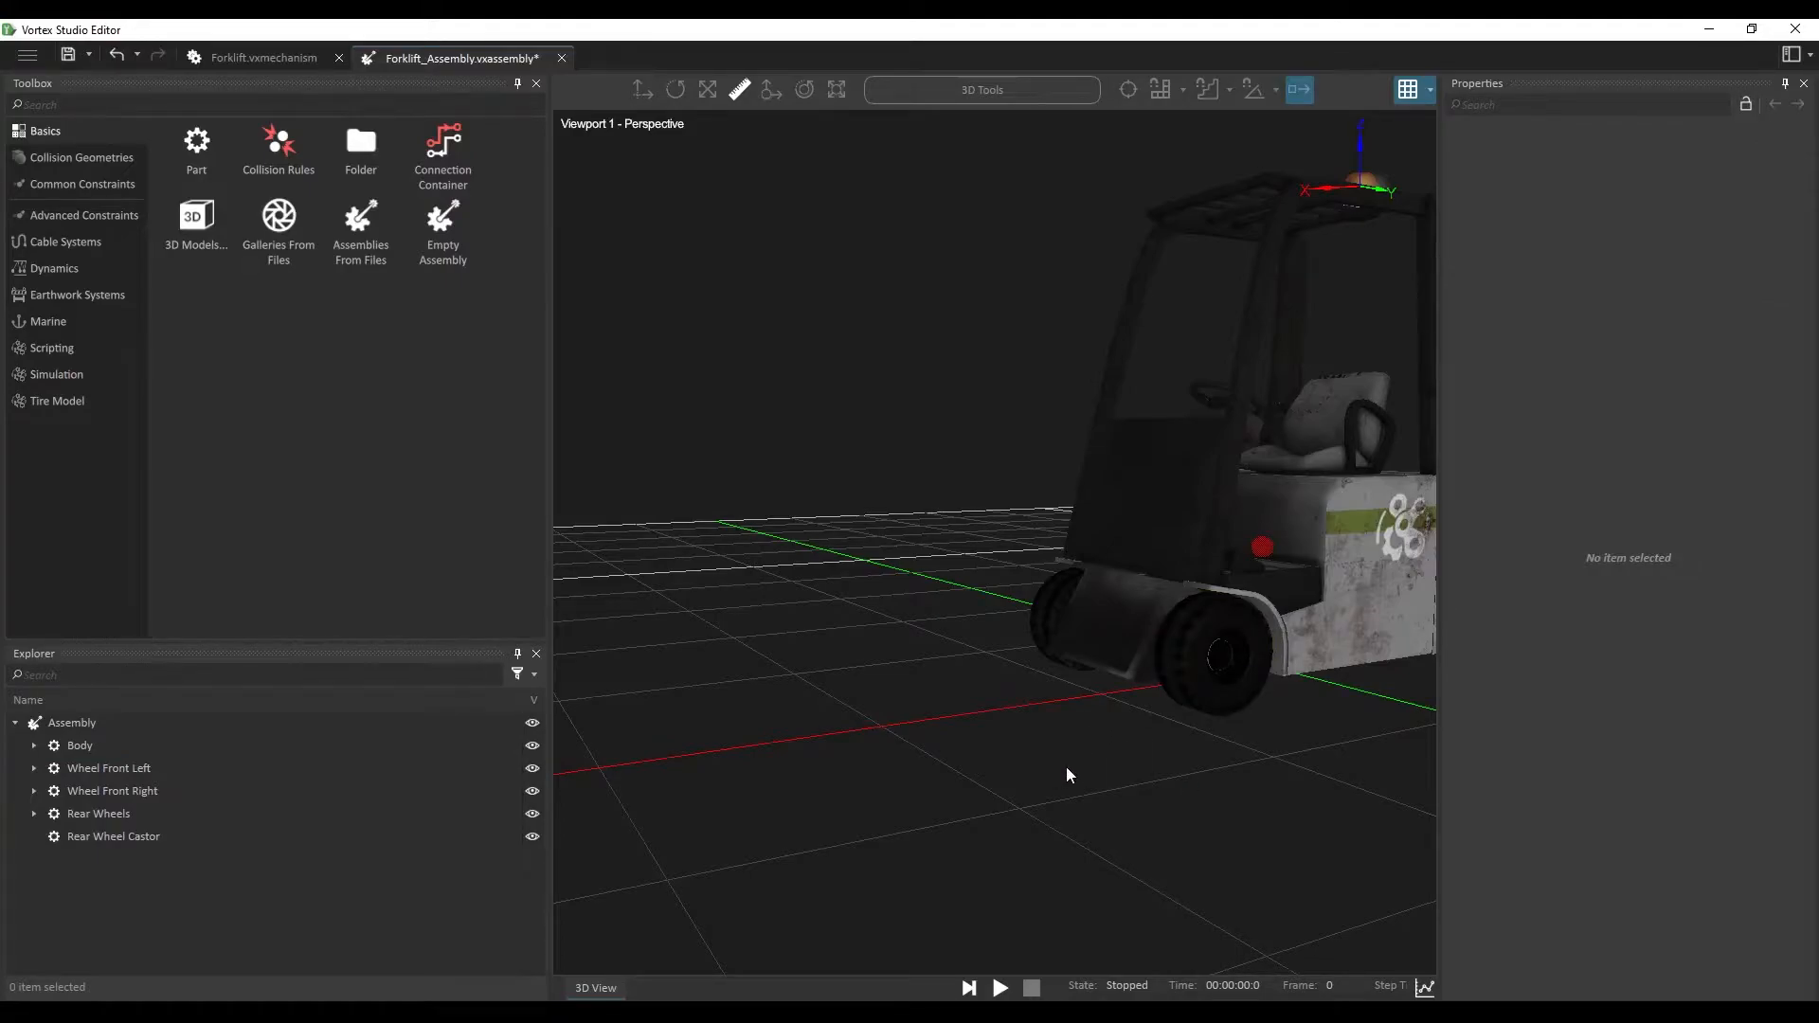
left_click(1211, 699)
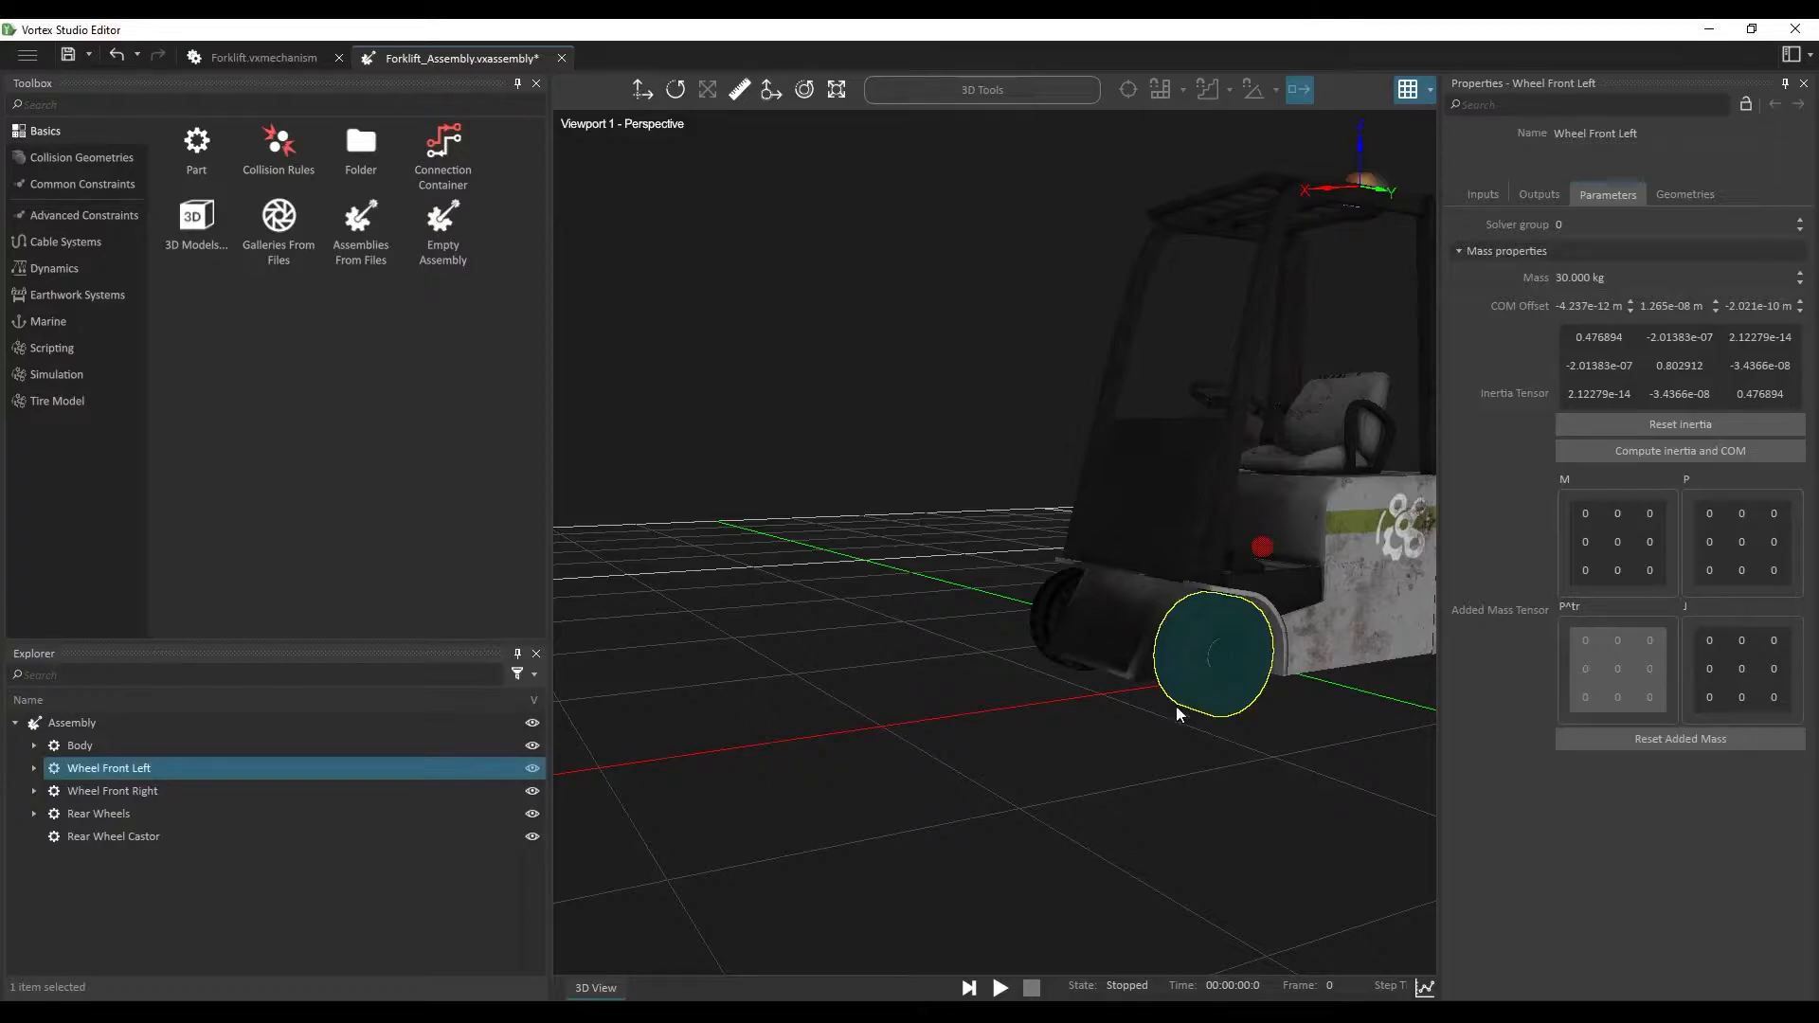
left_click(1170, 513, "ctrl")
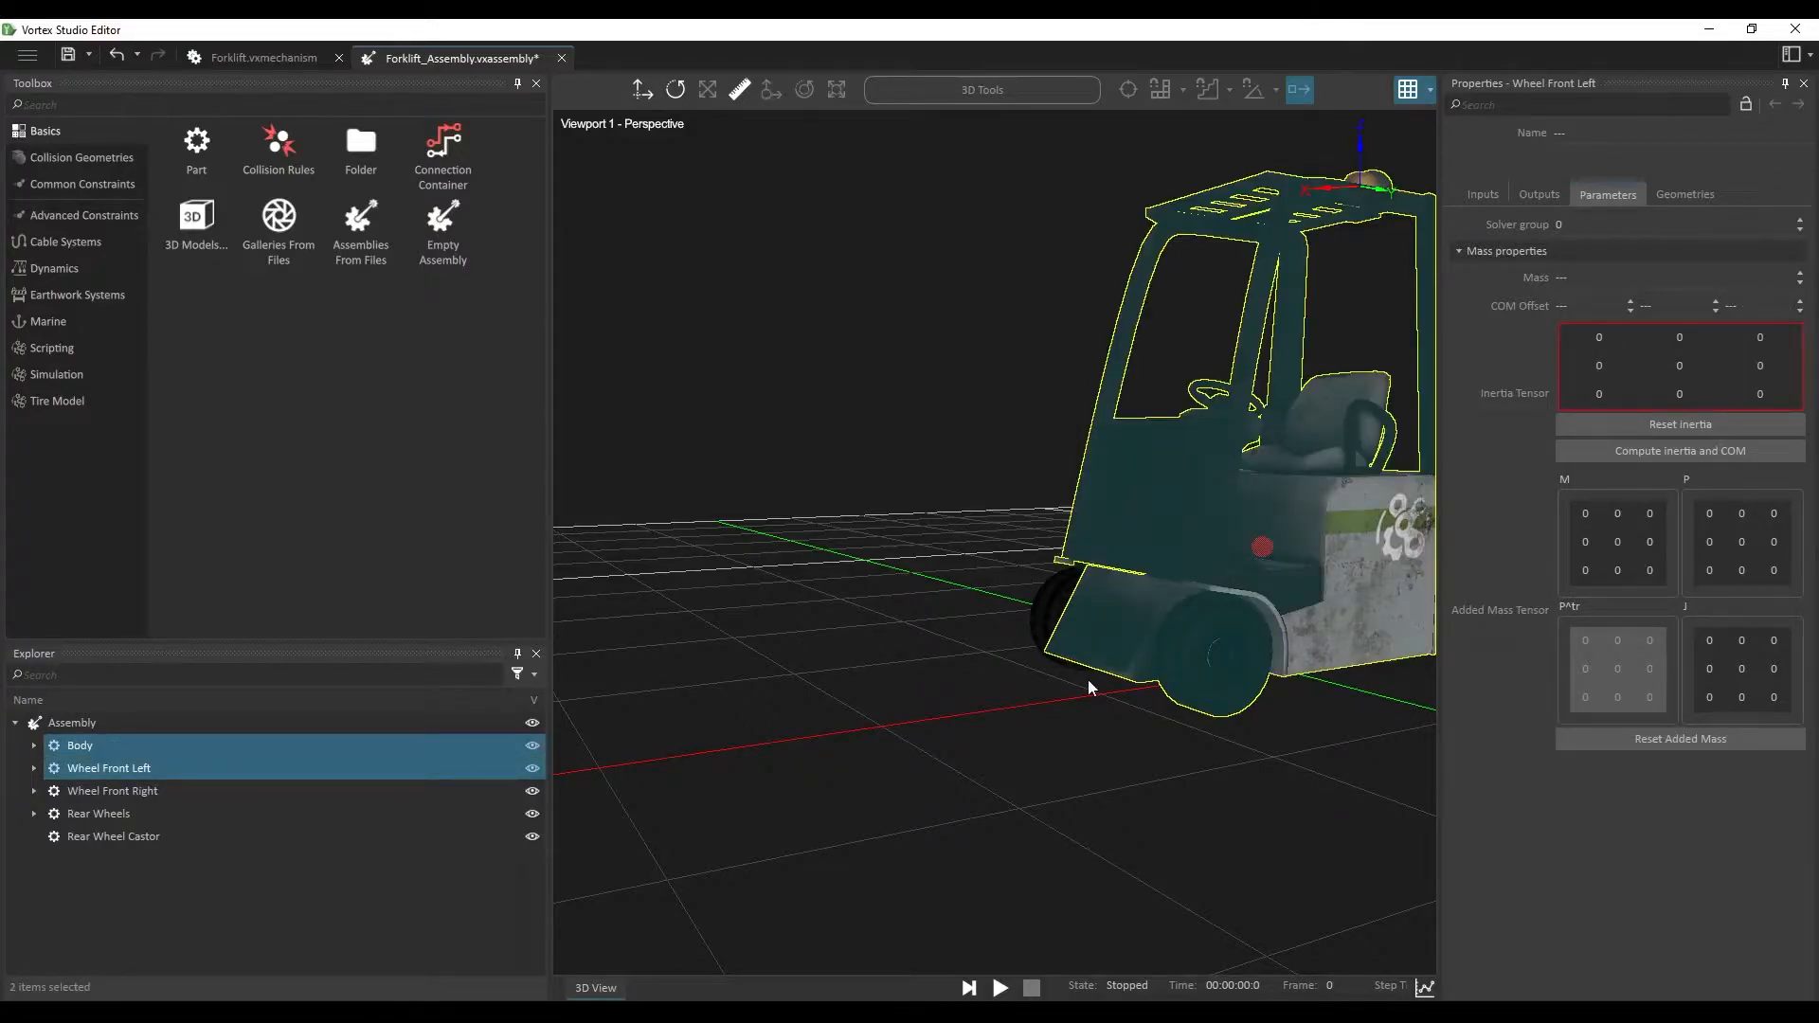
left_click(123, 186)
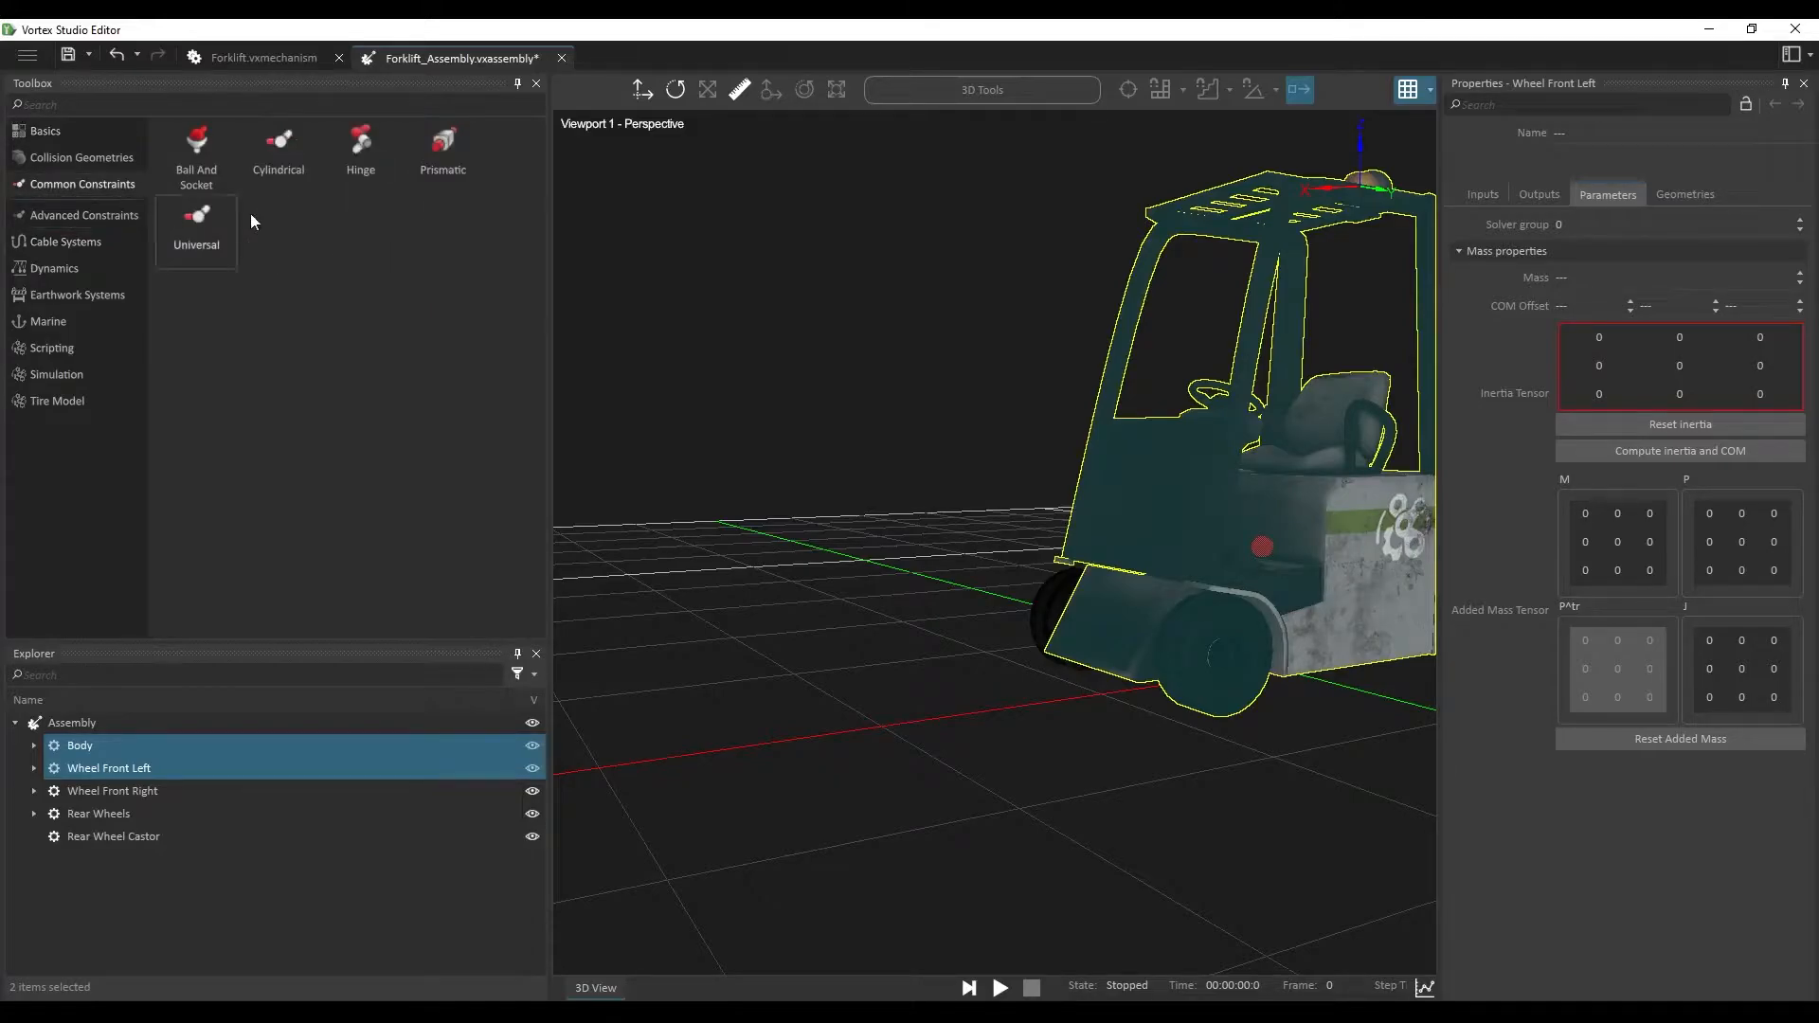
double_click(377, 150)
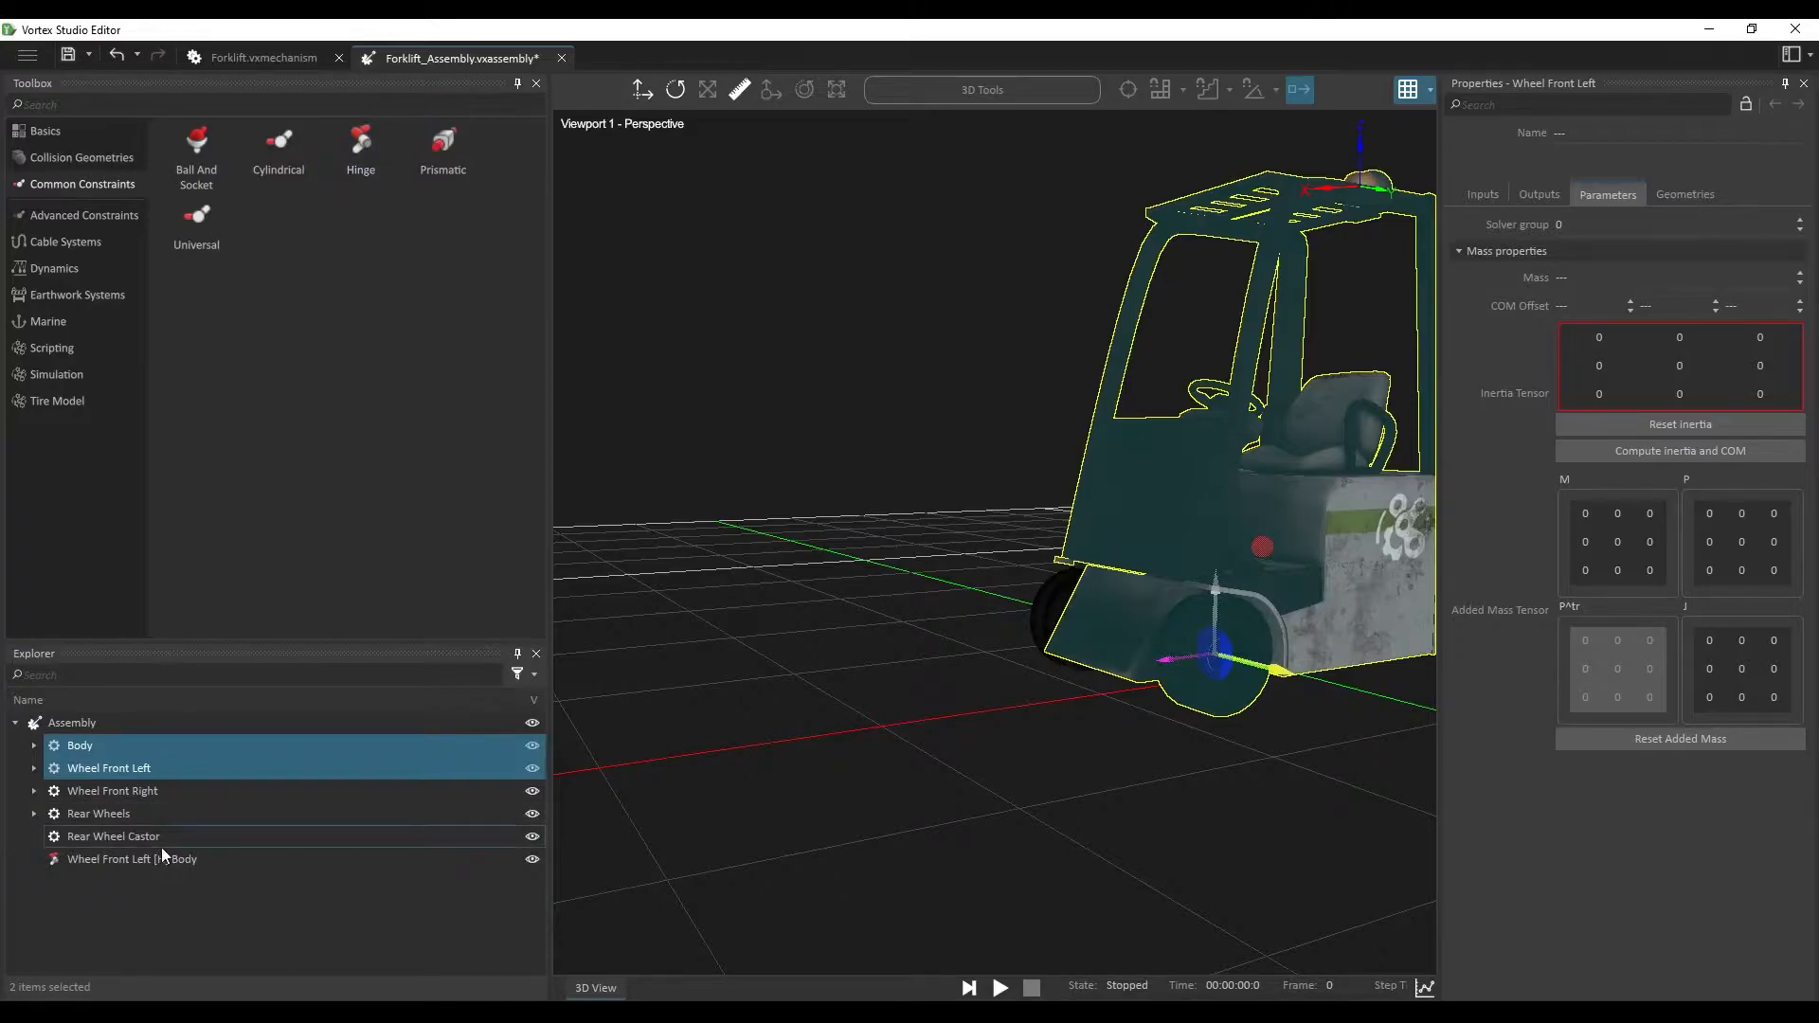
middle_click_drag(1126, 746, 1184, 759)
scroll(1185, 759, "up", 2)
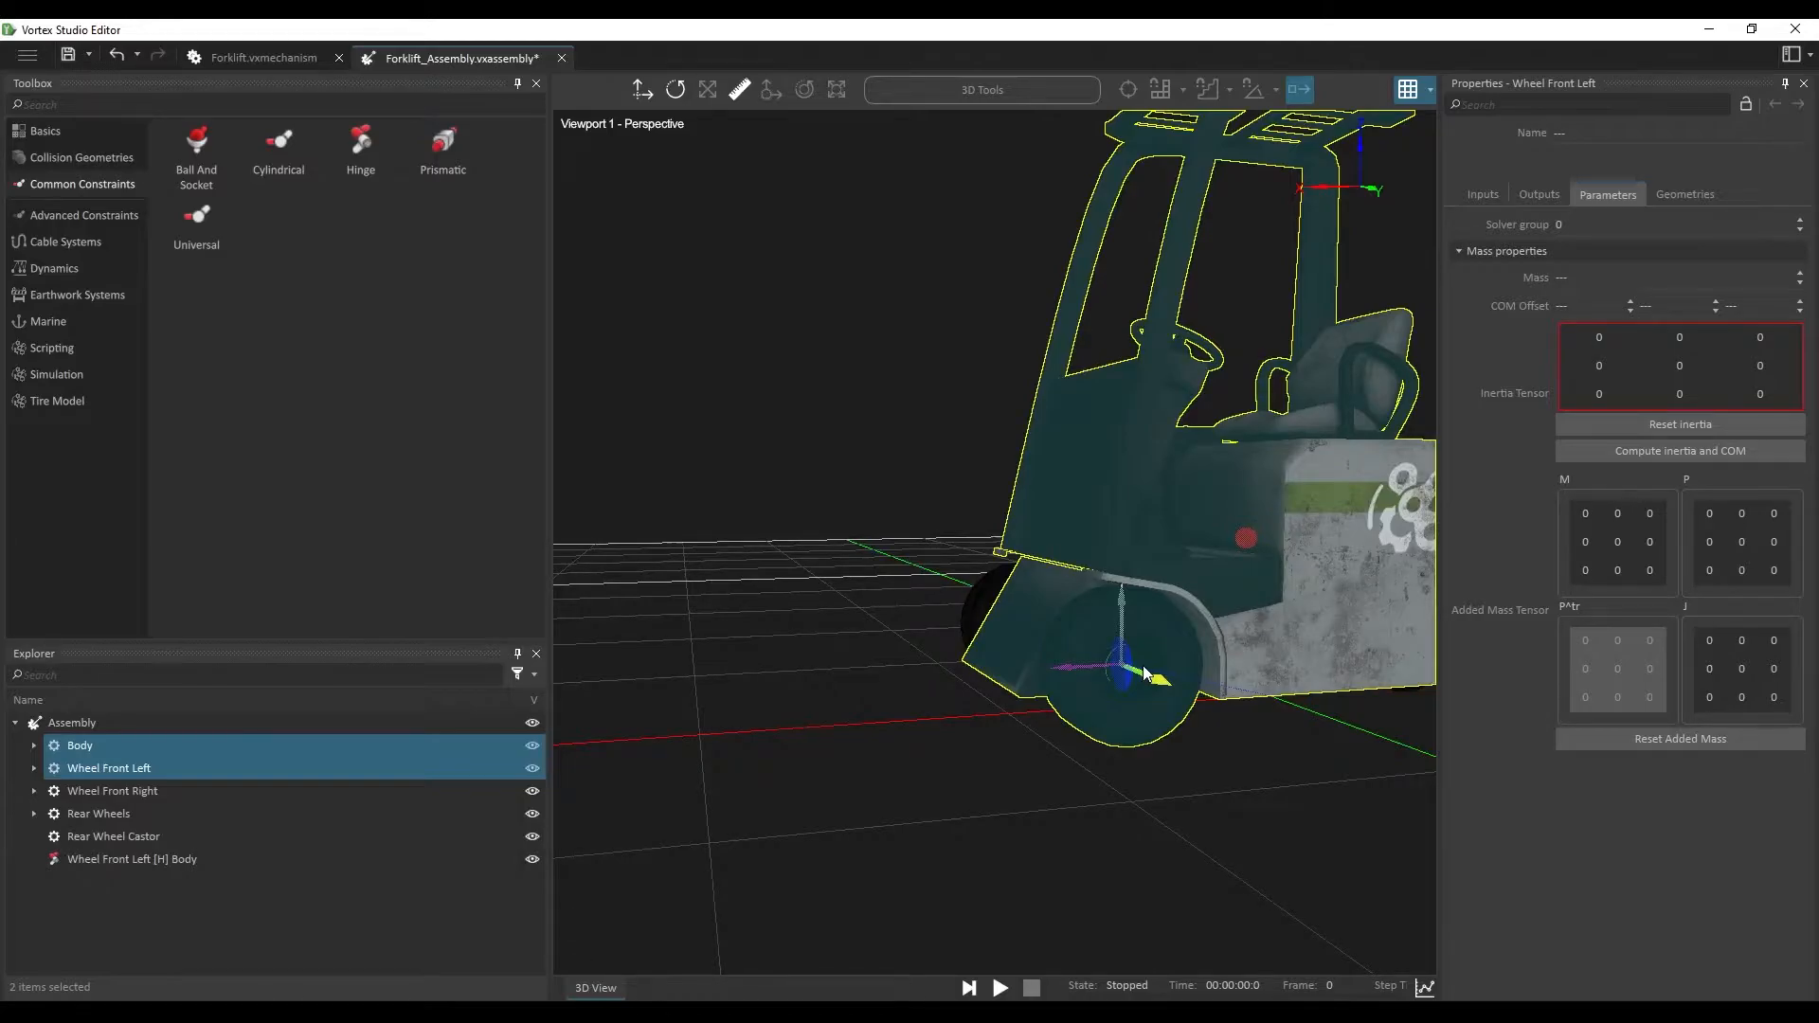
left_click(205, 859)
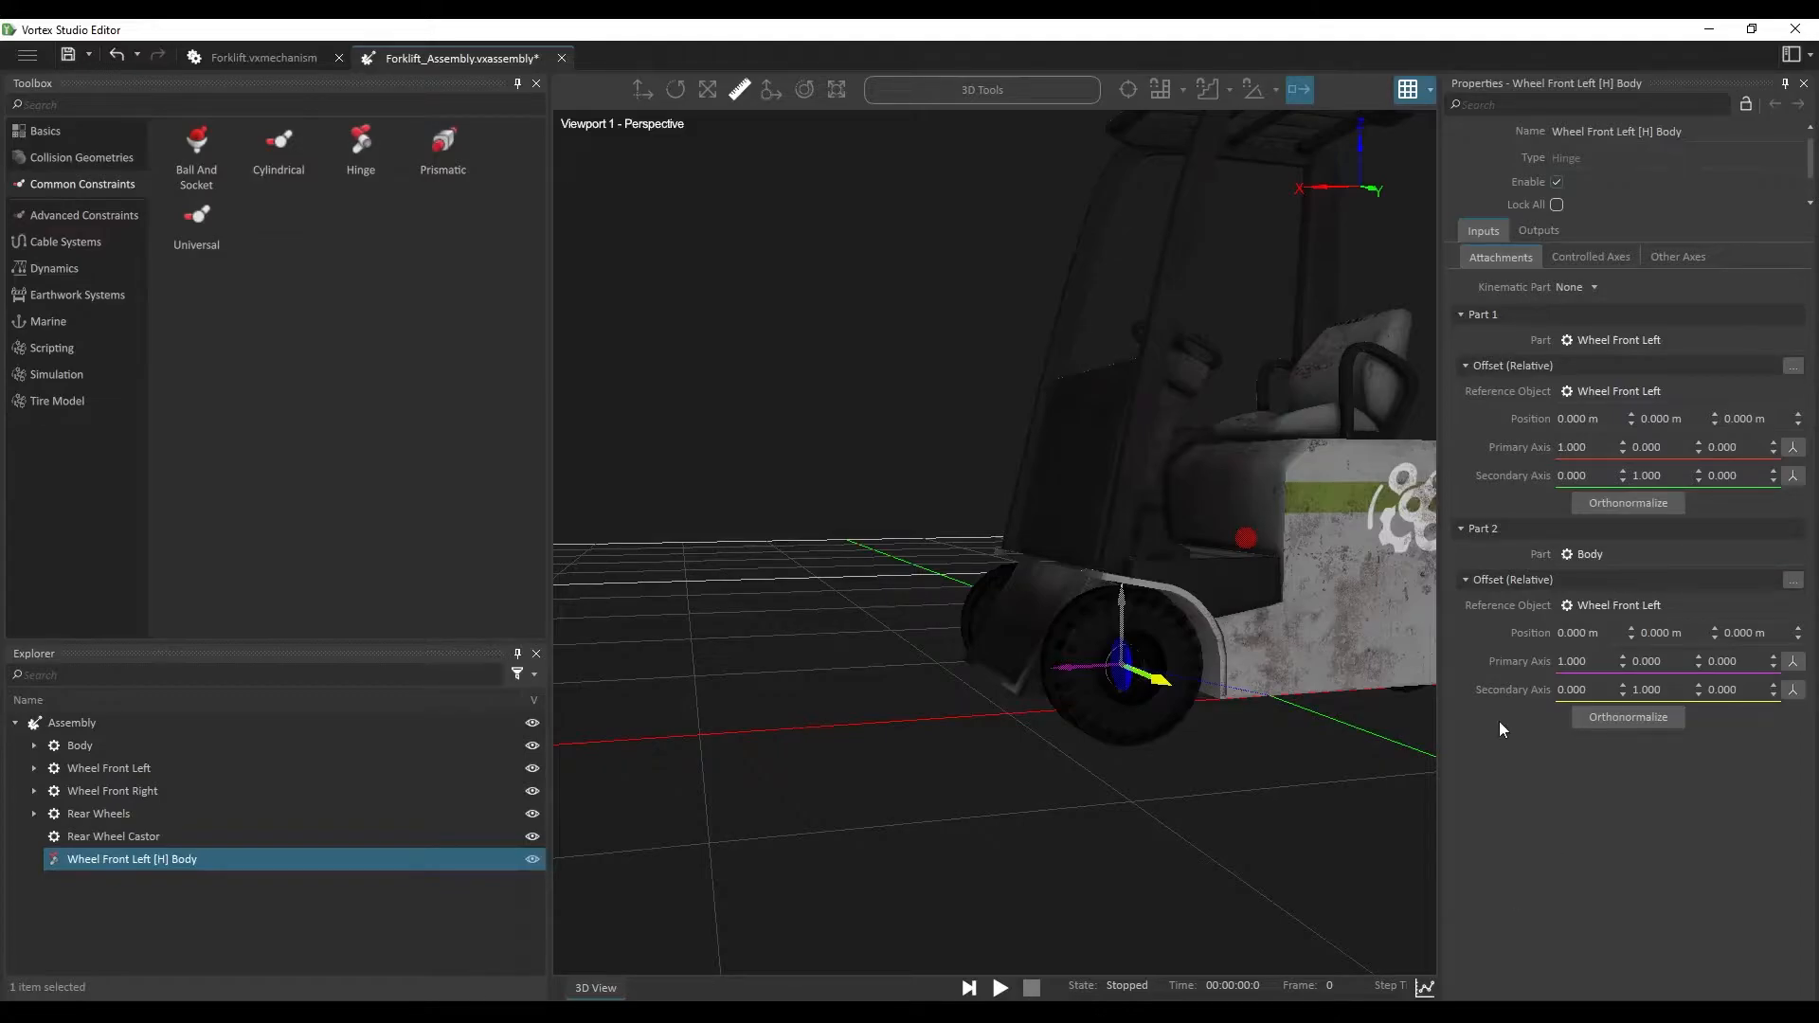
Step: Set the reference object of the hinge's Part 2 offset to Body and test it with a short simulation run
mouse_move(1497, 612)
left_click_drag(90, 748, 1646, 600)
middle_click_drag(1296, 845, 1082, 787)
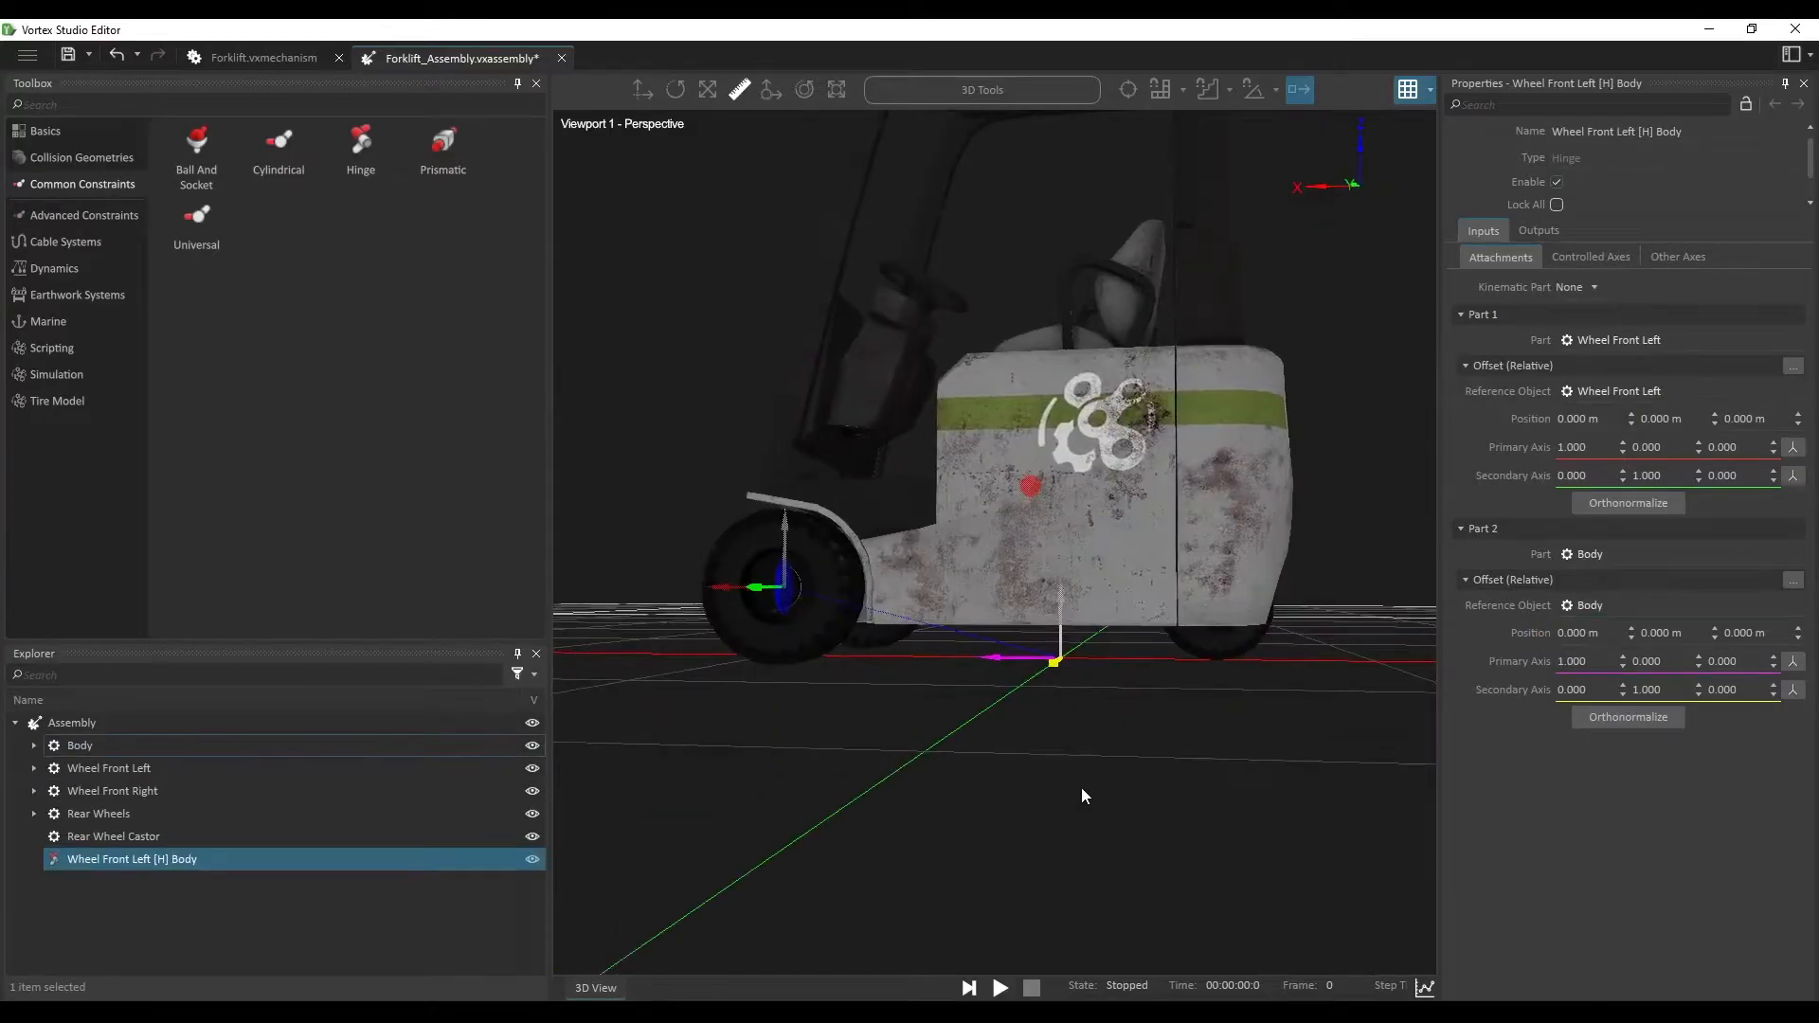
left_click(999, 987)
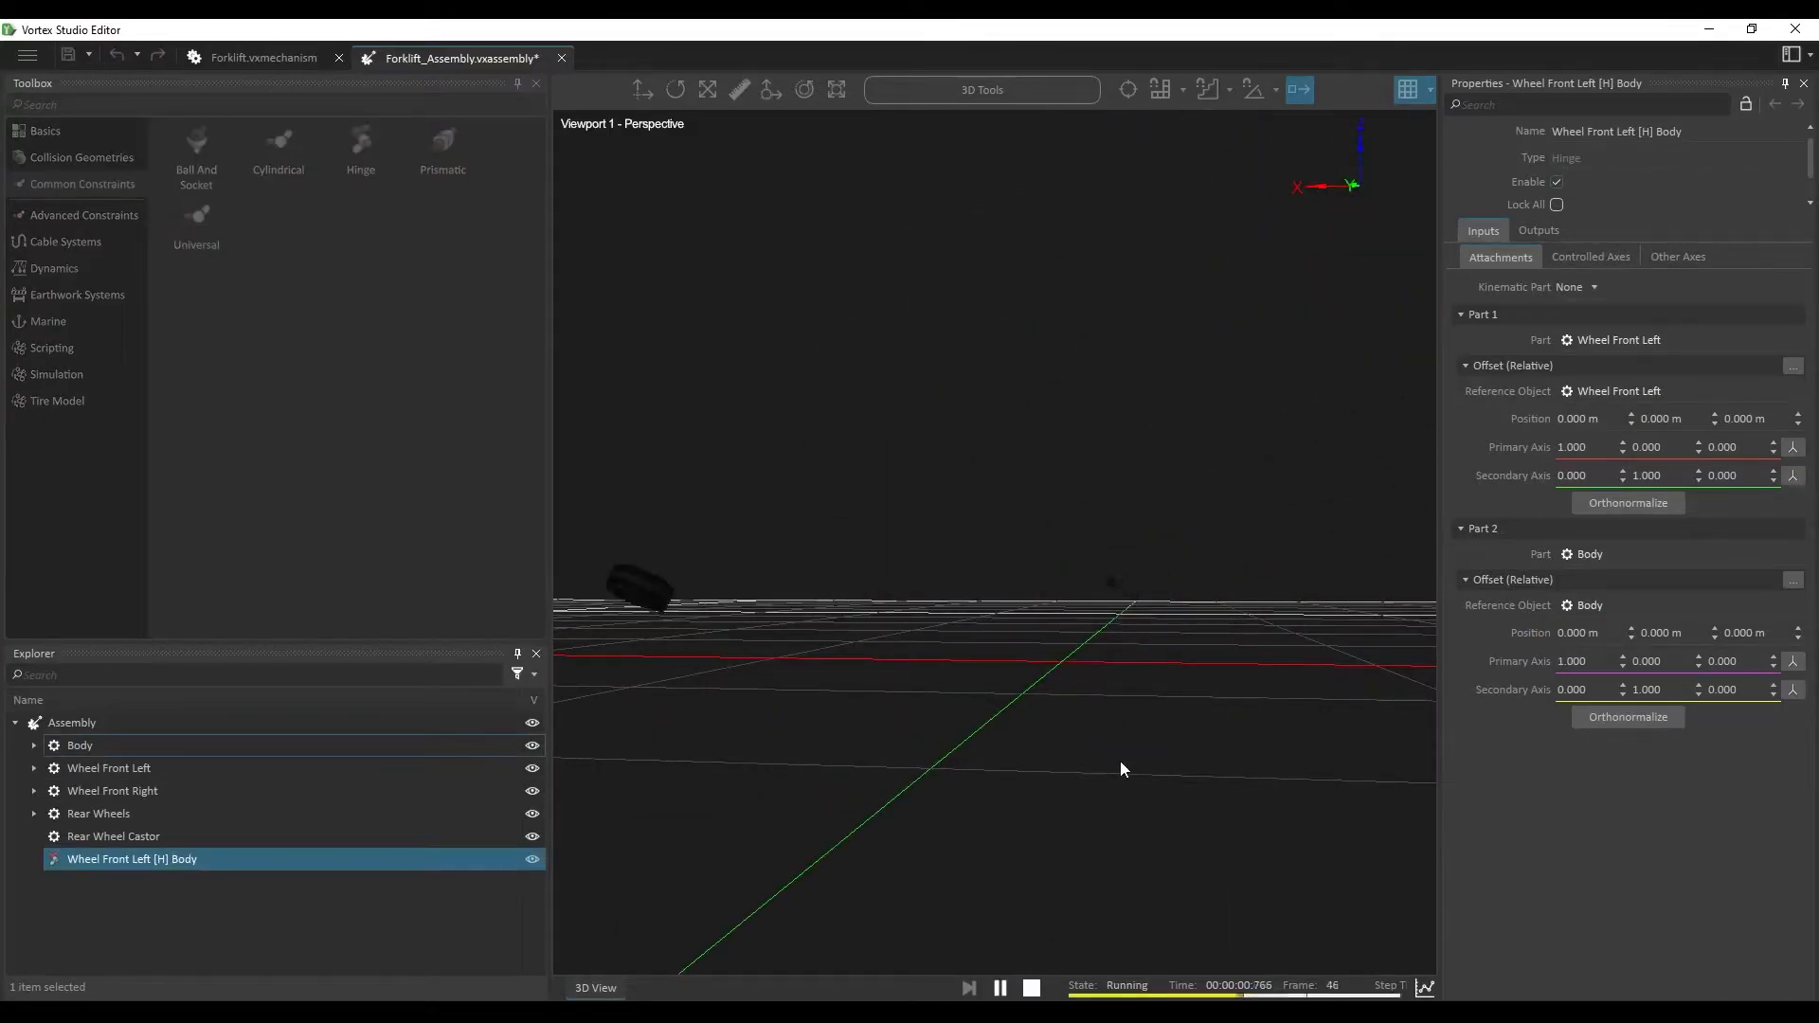
left_click(1031, 987)
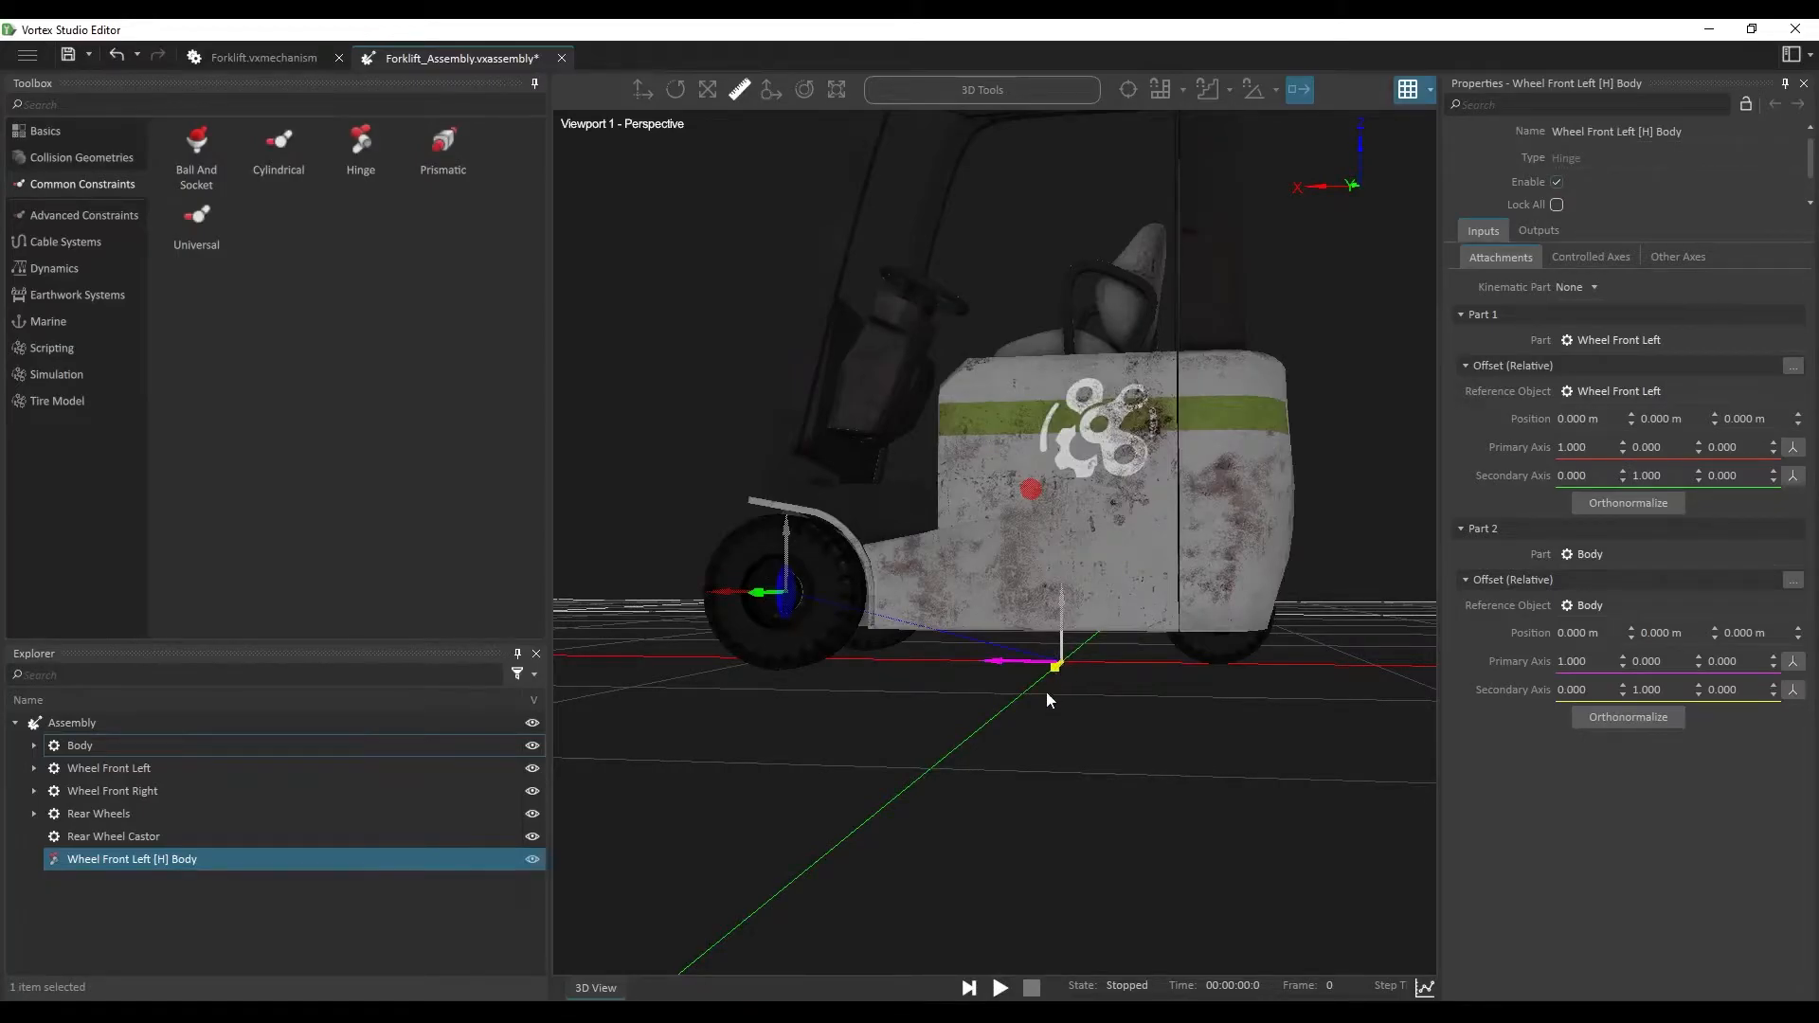
Step: Examine the hinge's two attachment frames, and run and stop the simulation once more
middle_click_drag(1046, 692, 1065, 730)
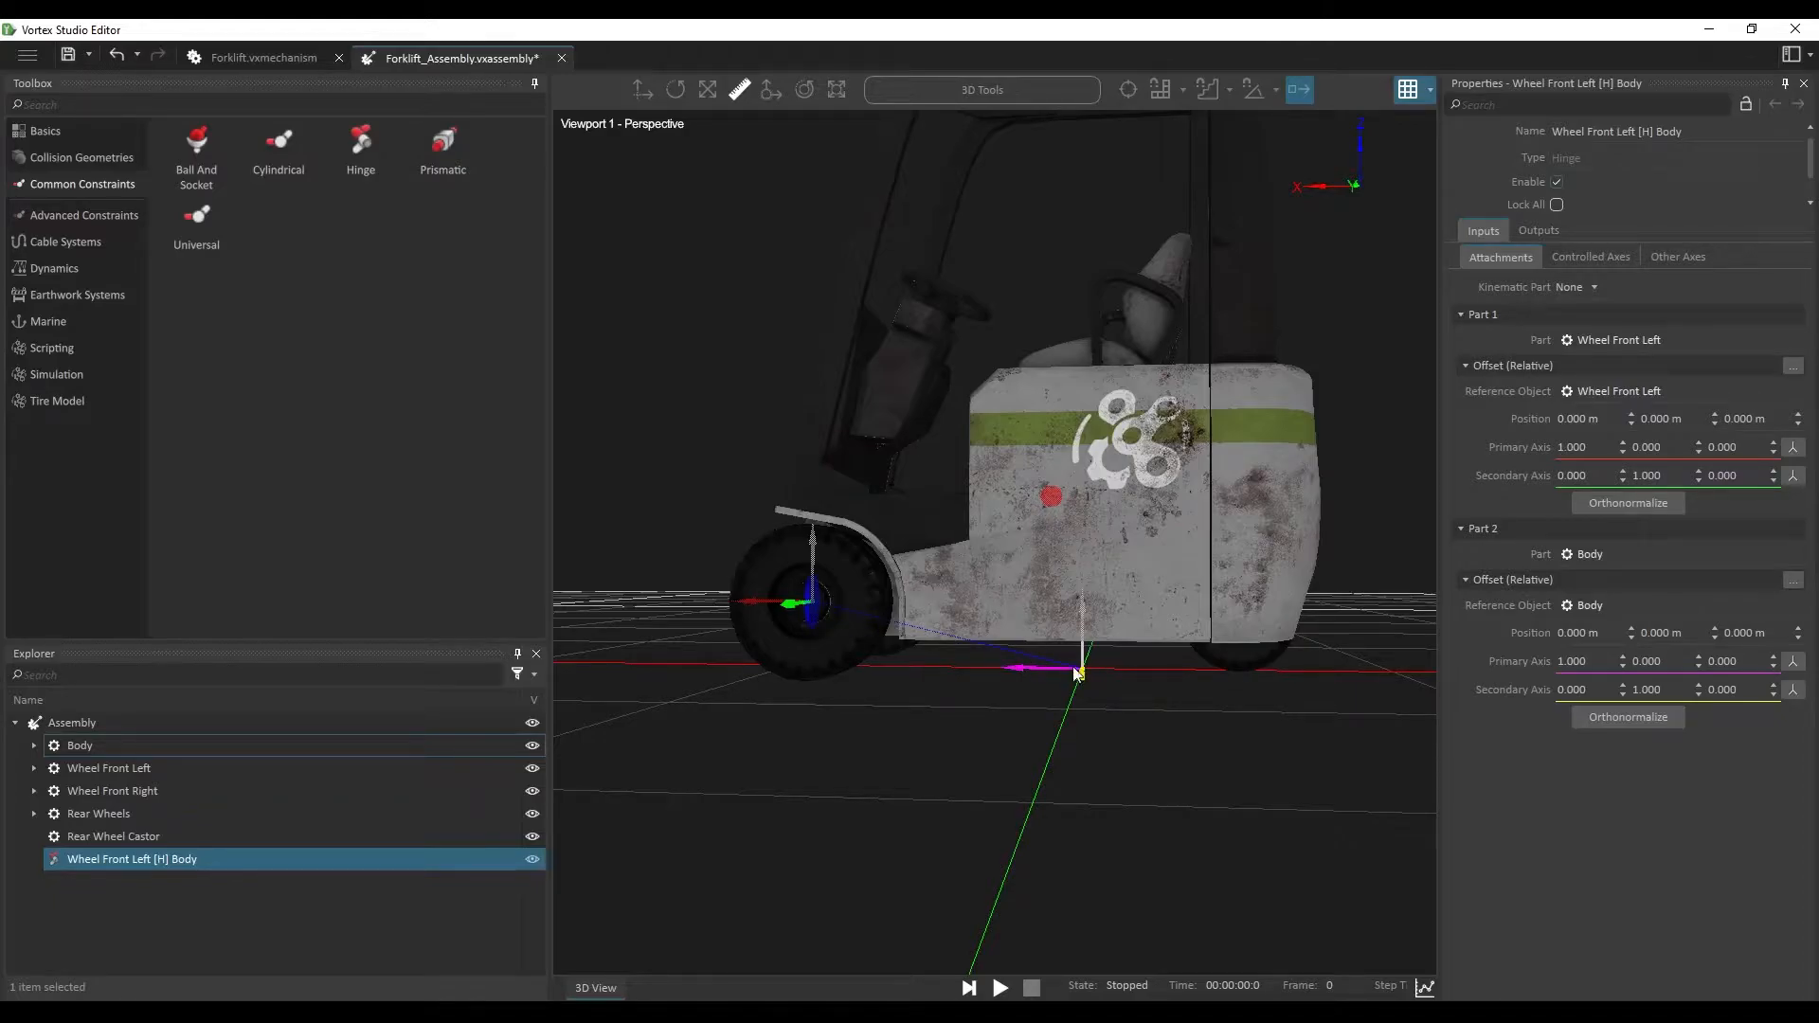
middle_click_drag(1081, 678, 1201, 760)
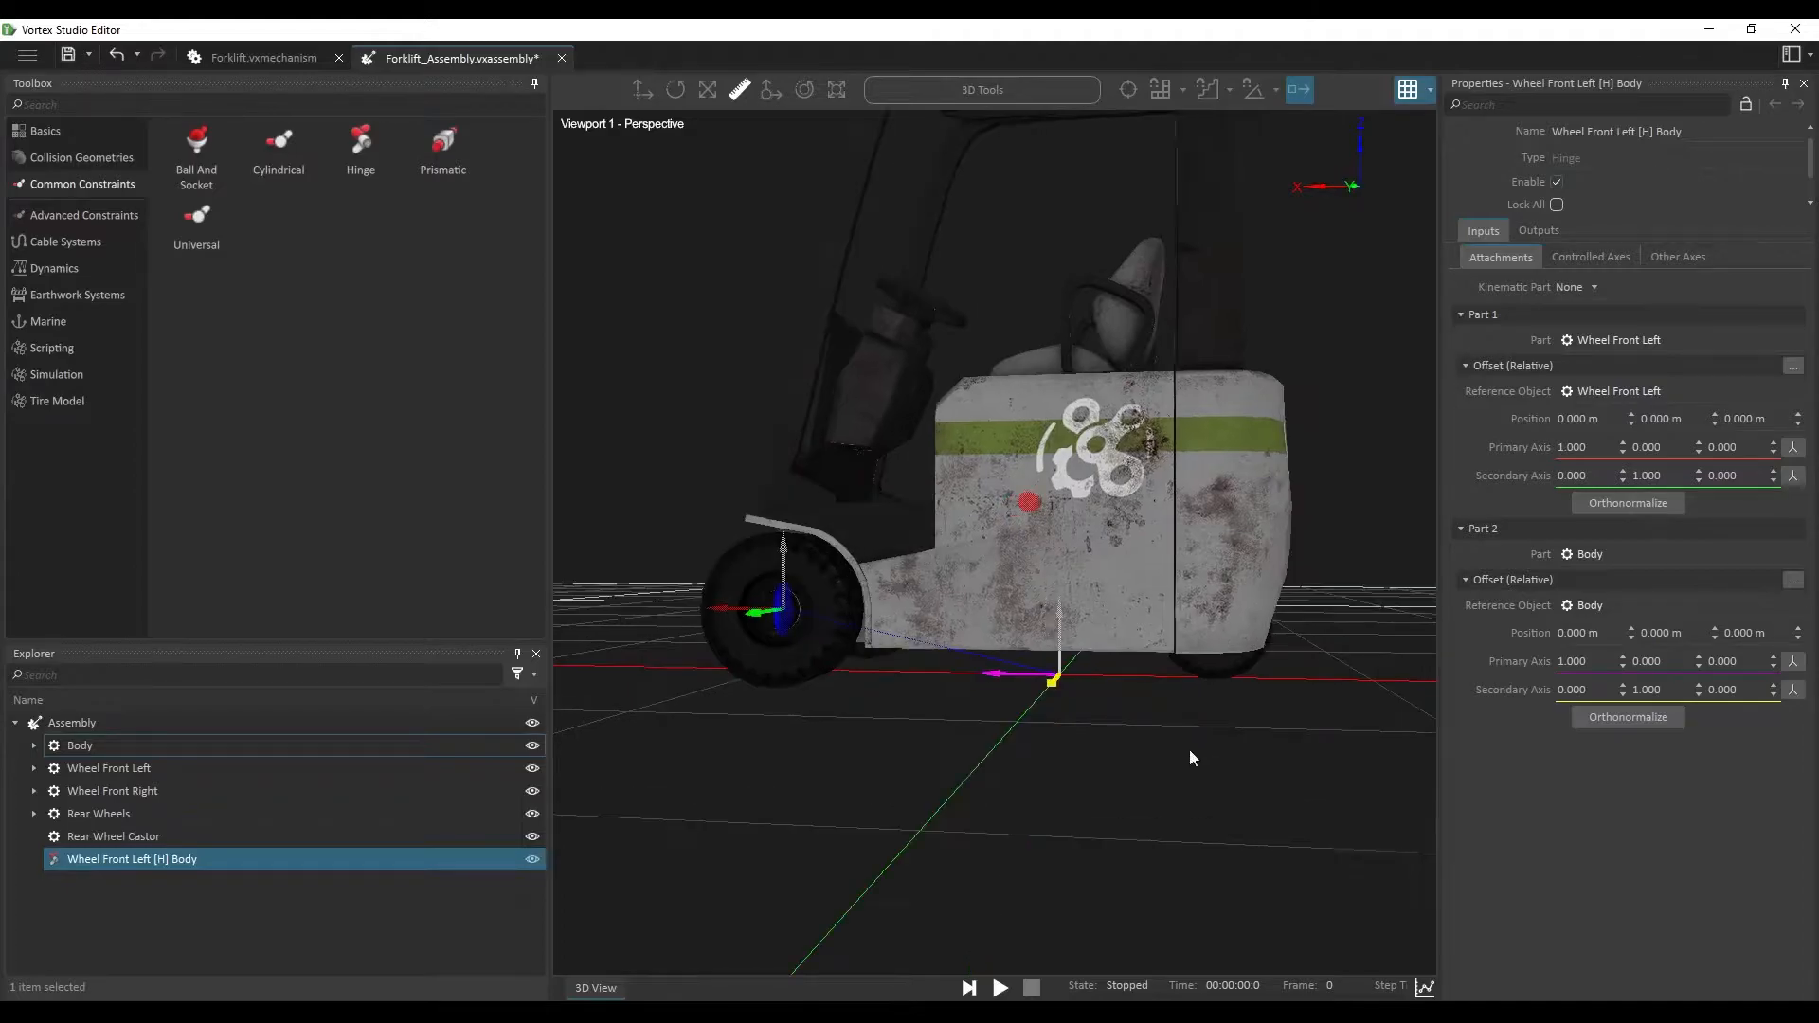
left_click(1000, 989)
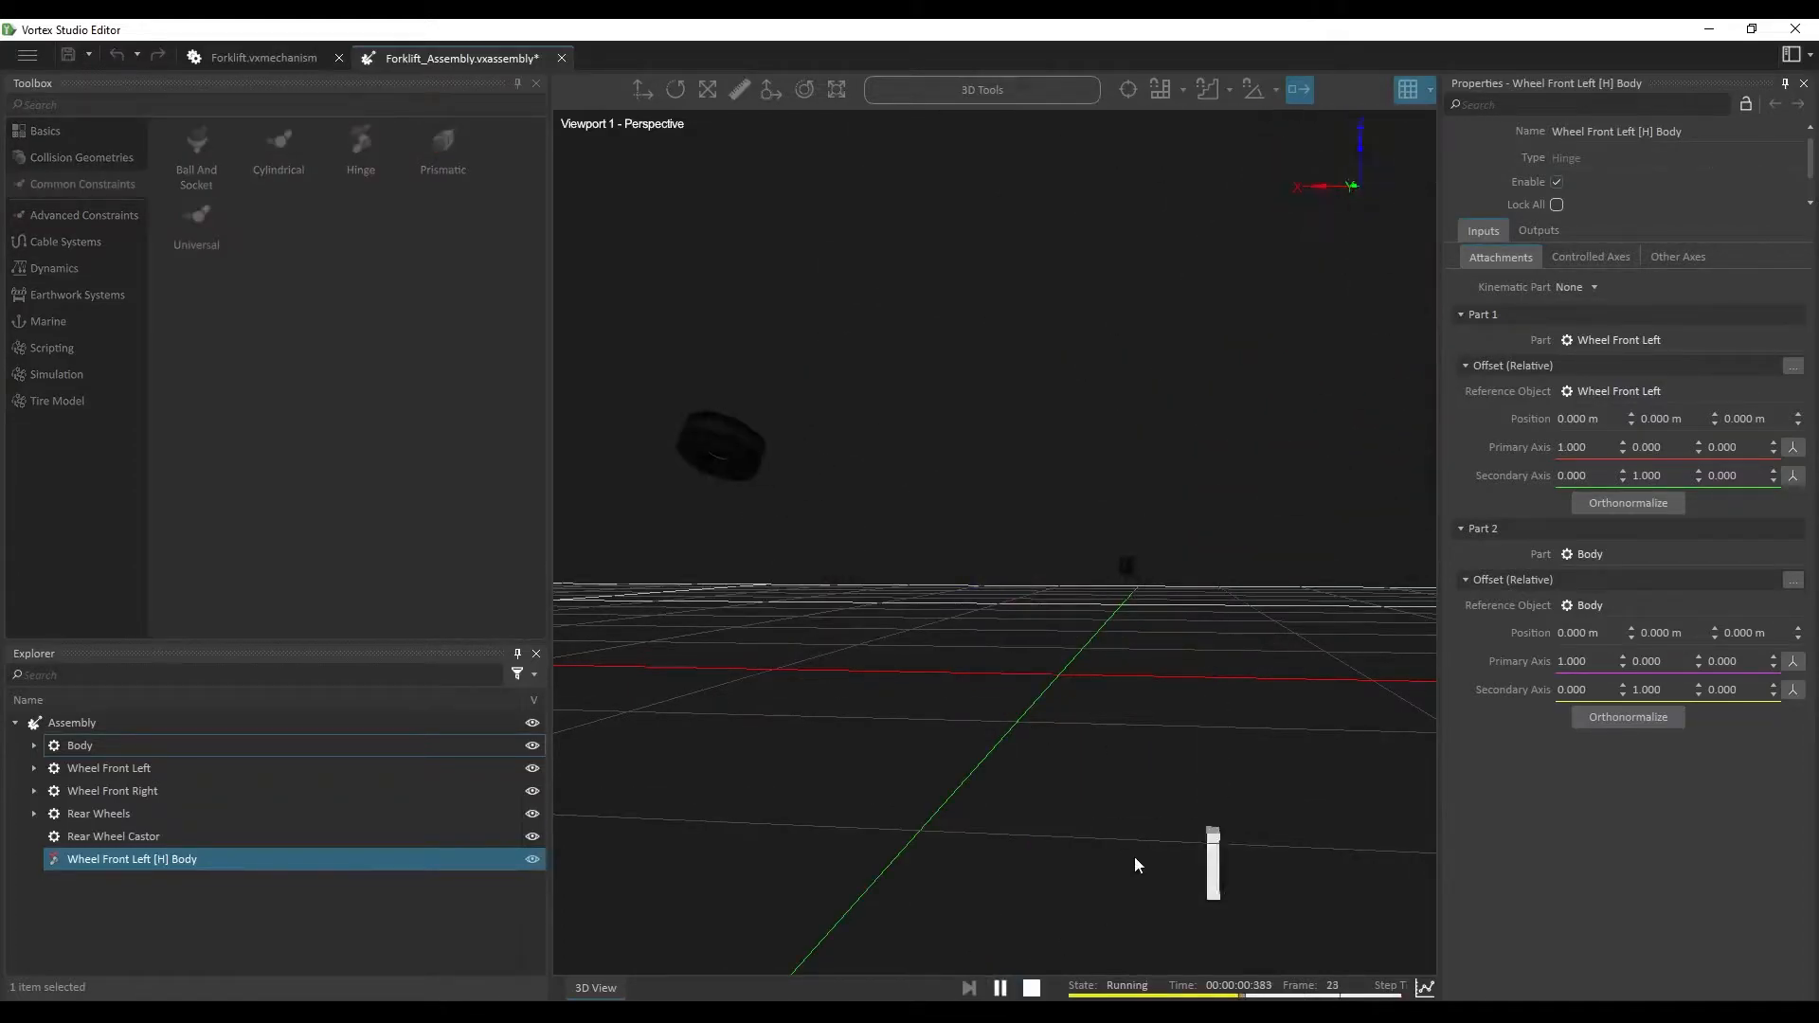
left_click(1033, 988)
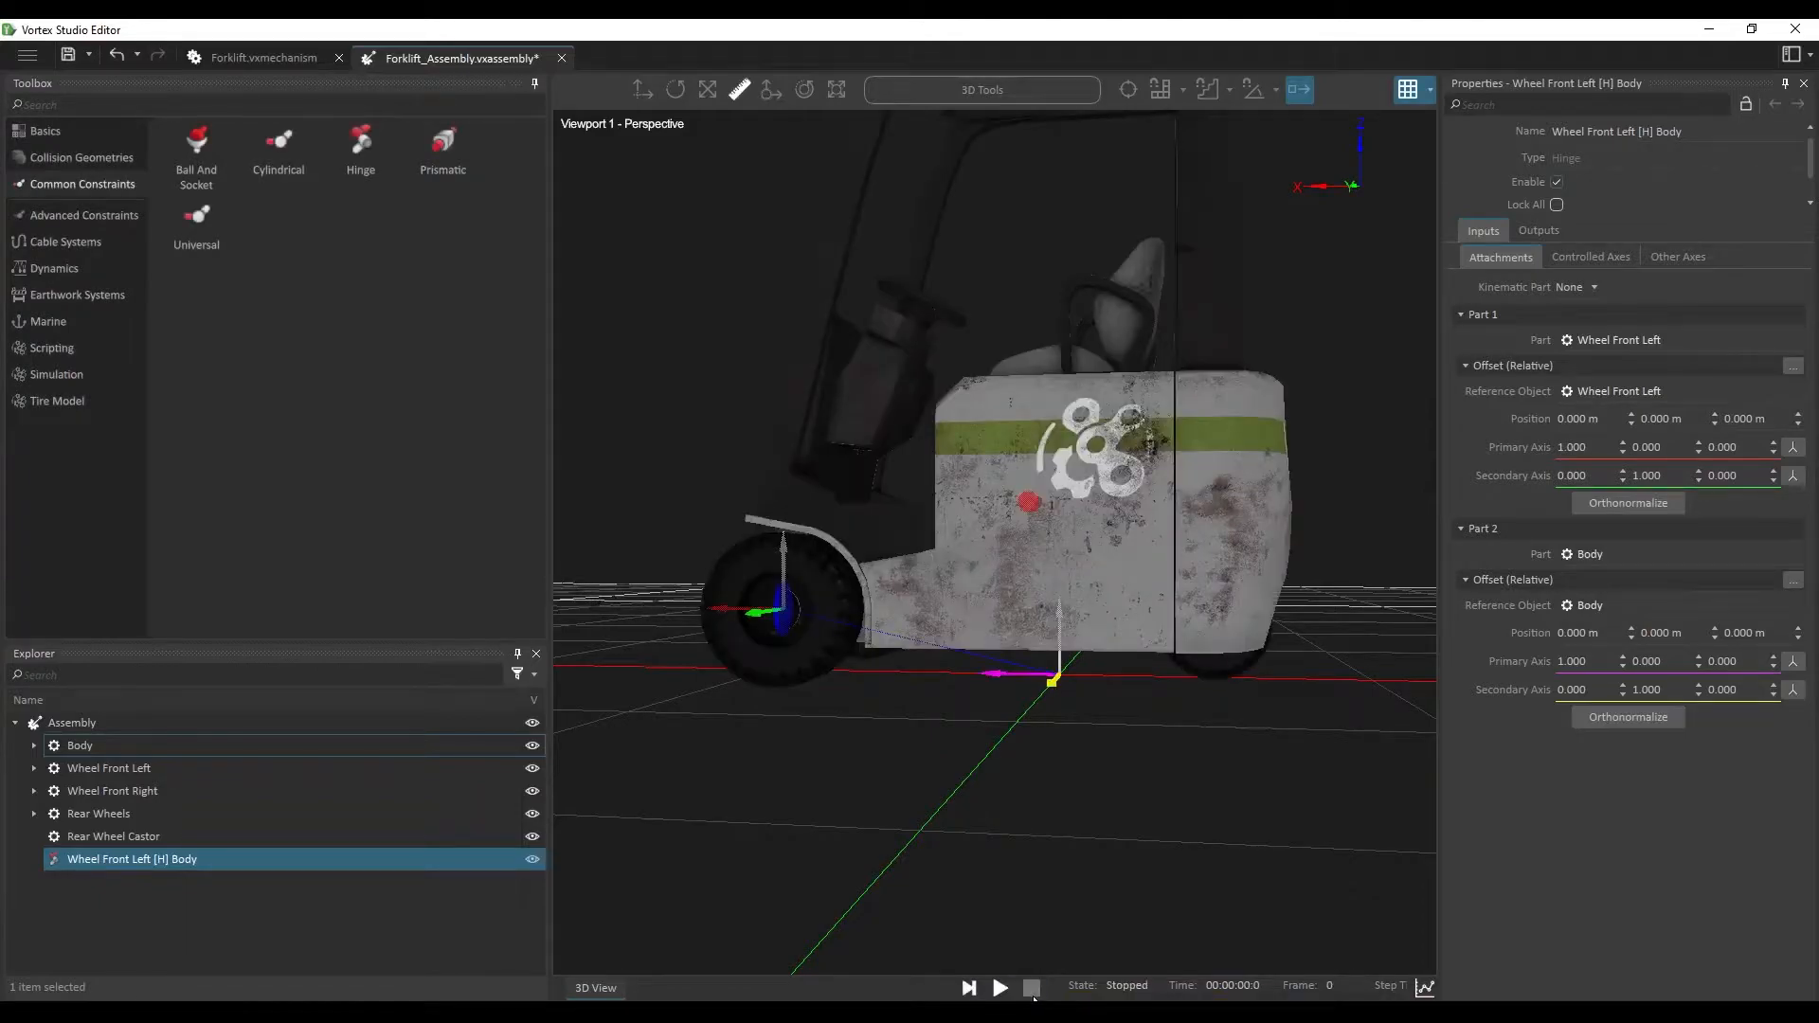
Step: Advance the simulation frame by frame to examine how the front left wheel and body move, and stop it
left_click(969, 988)
left_click(969, 988)
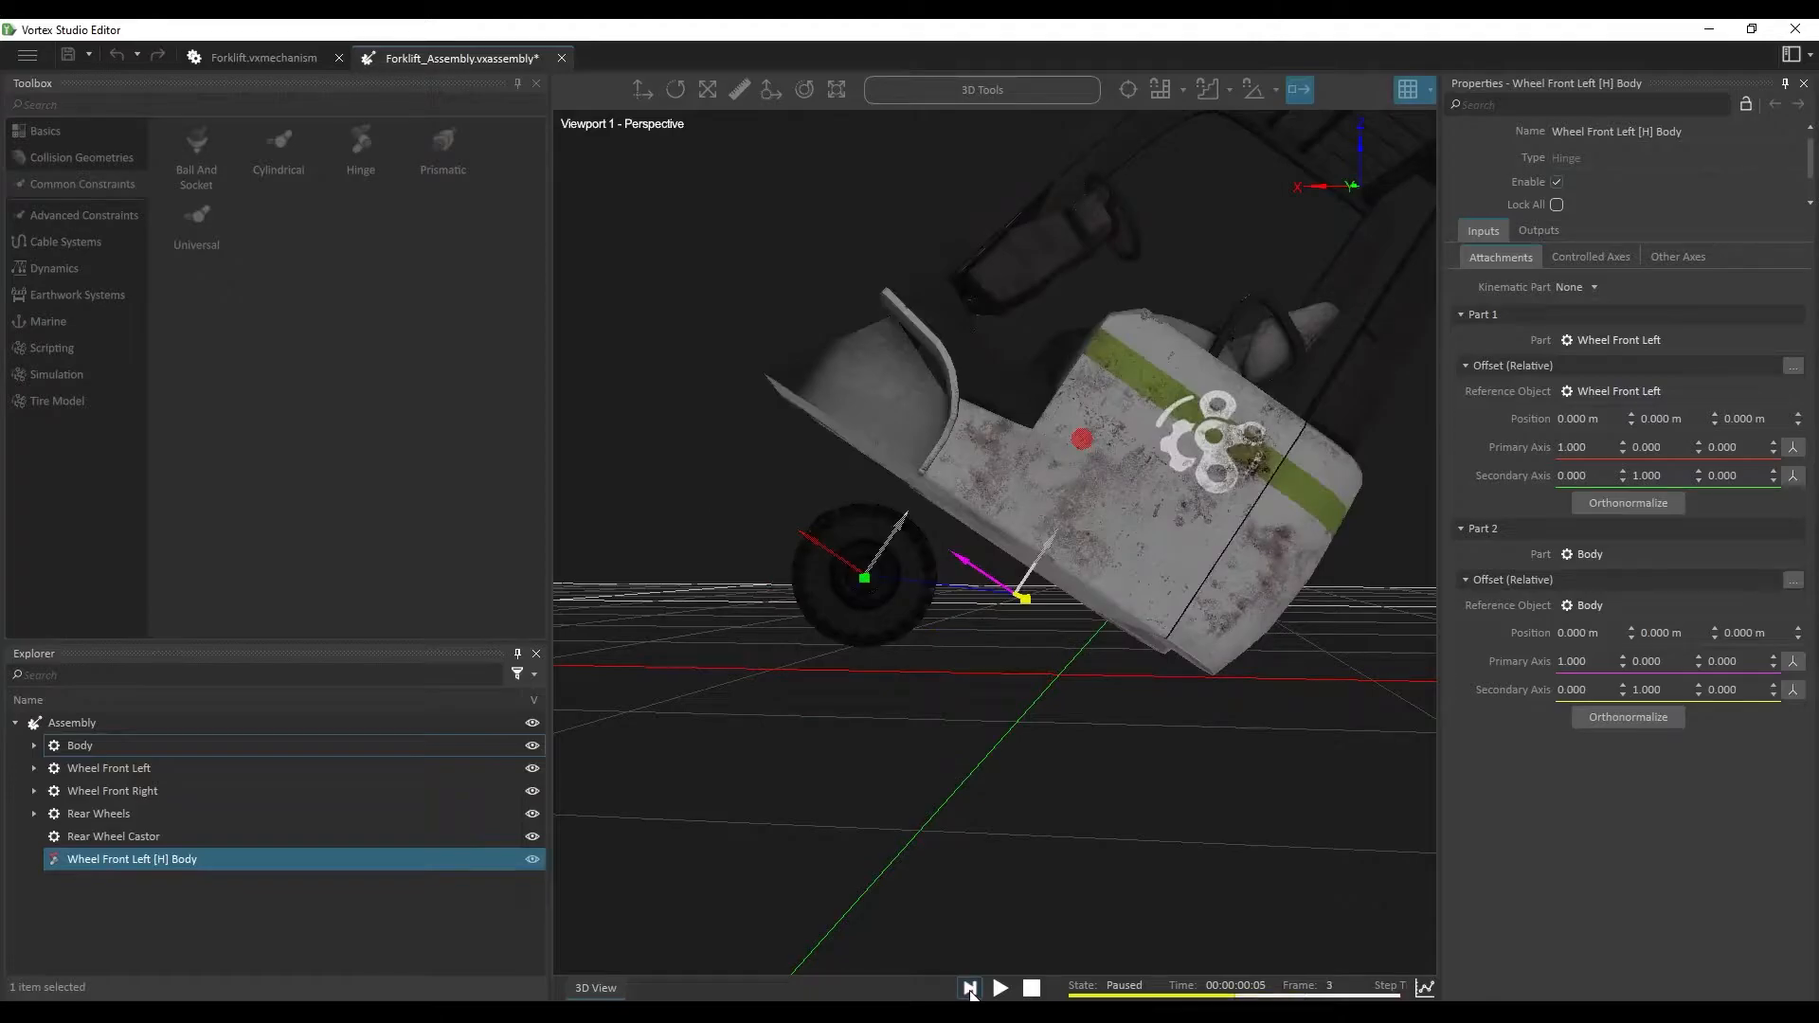
left_click(969, 988)
left_click(971, 989)
left_click(971, 988)
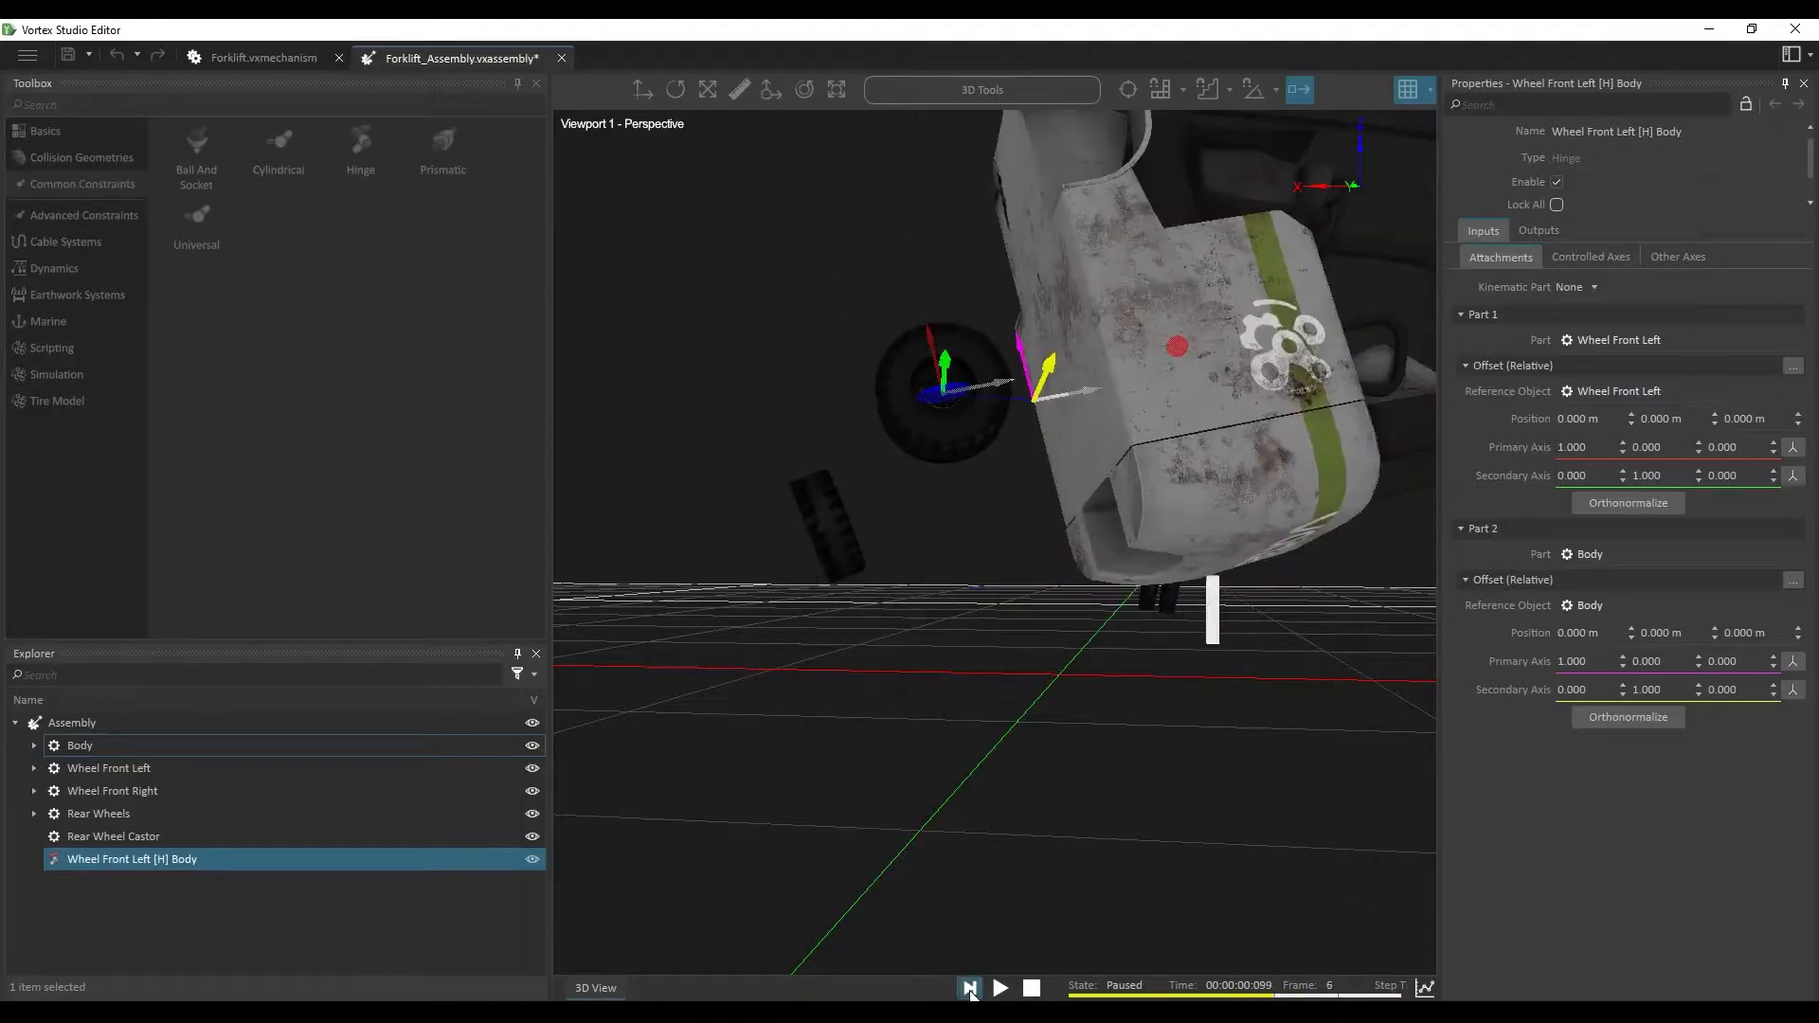
left_click(972, 988)
left_click(974, 988)
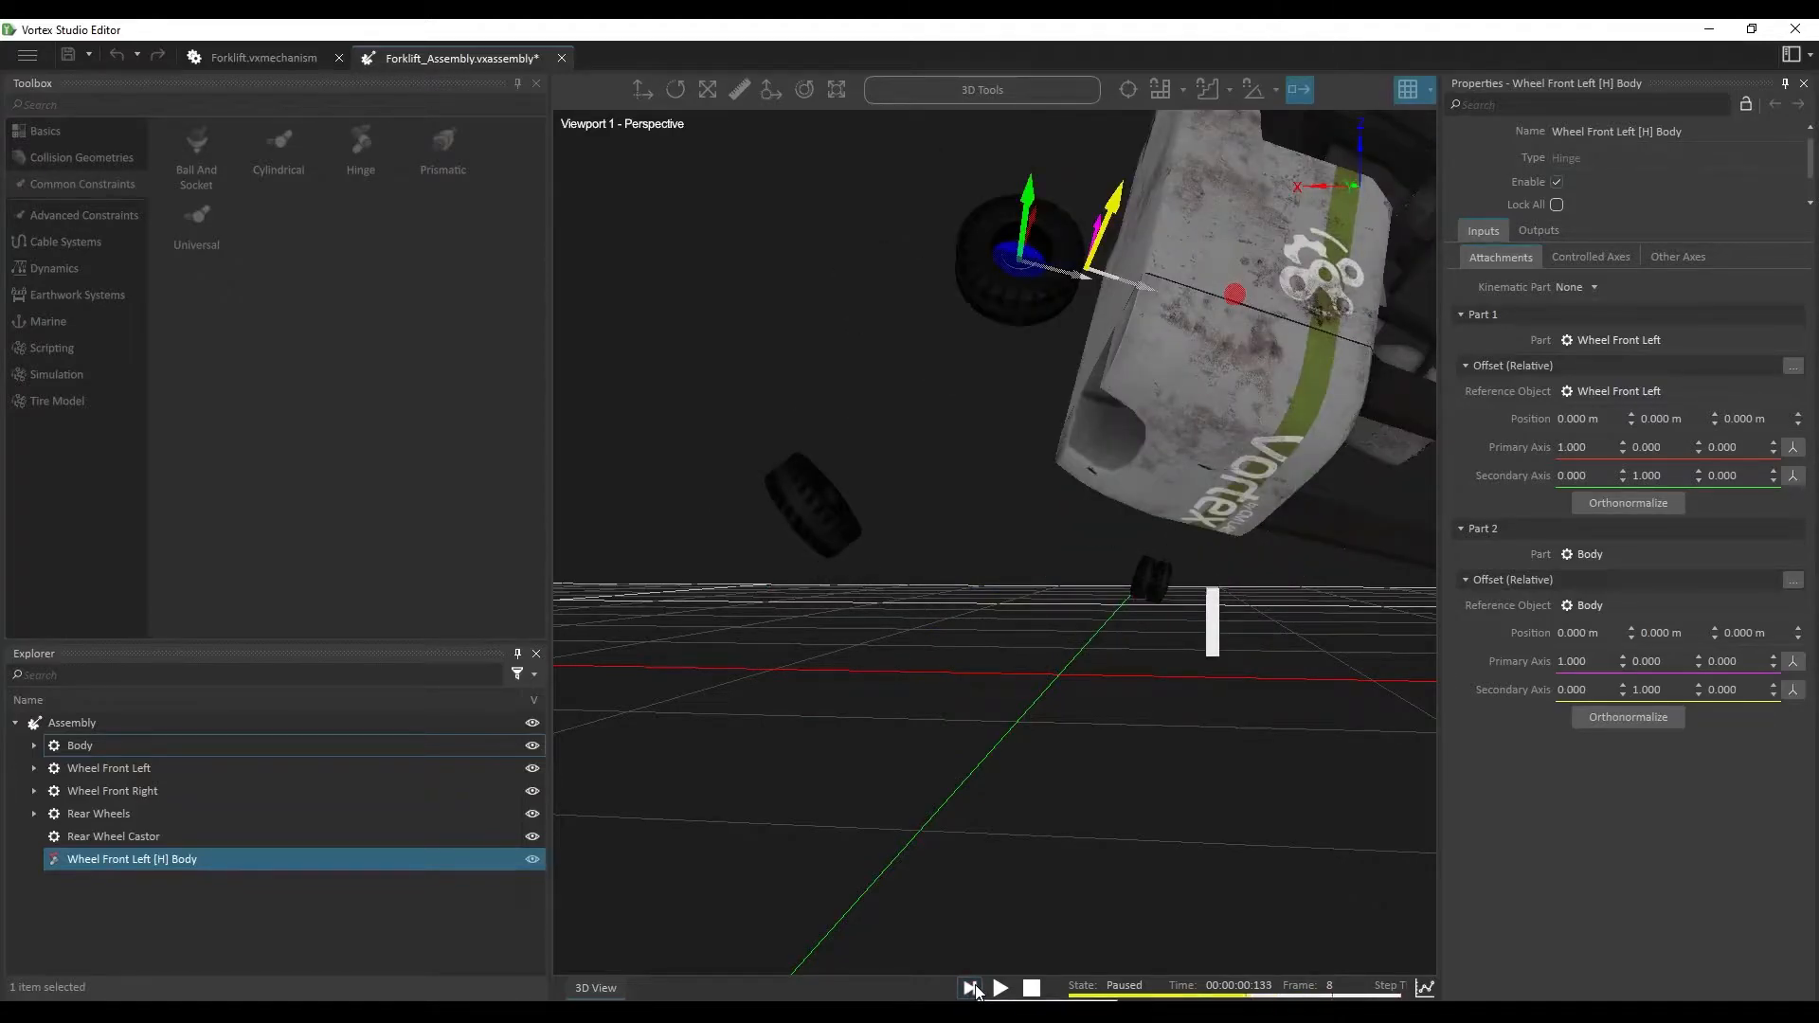
middle_click_drag(1054, 269, 1010, 415)
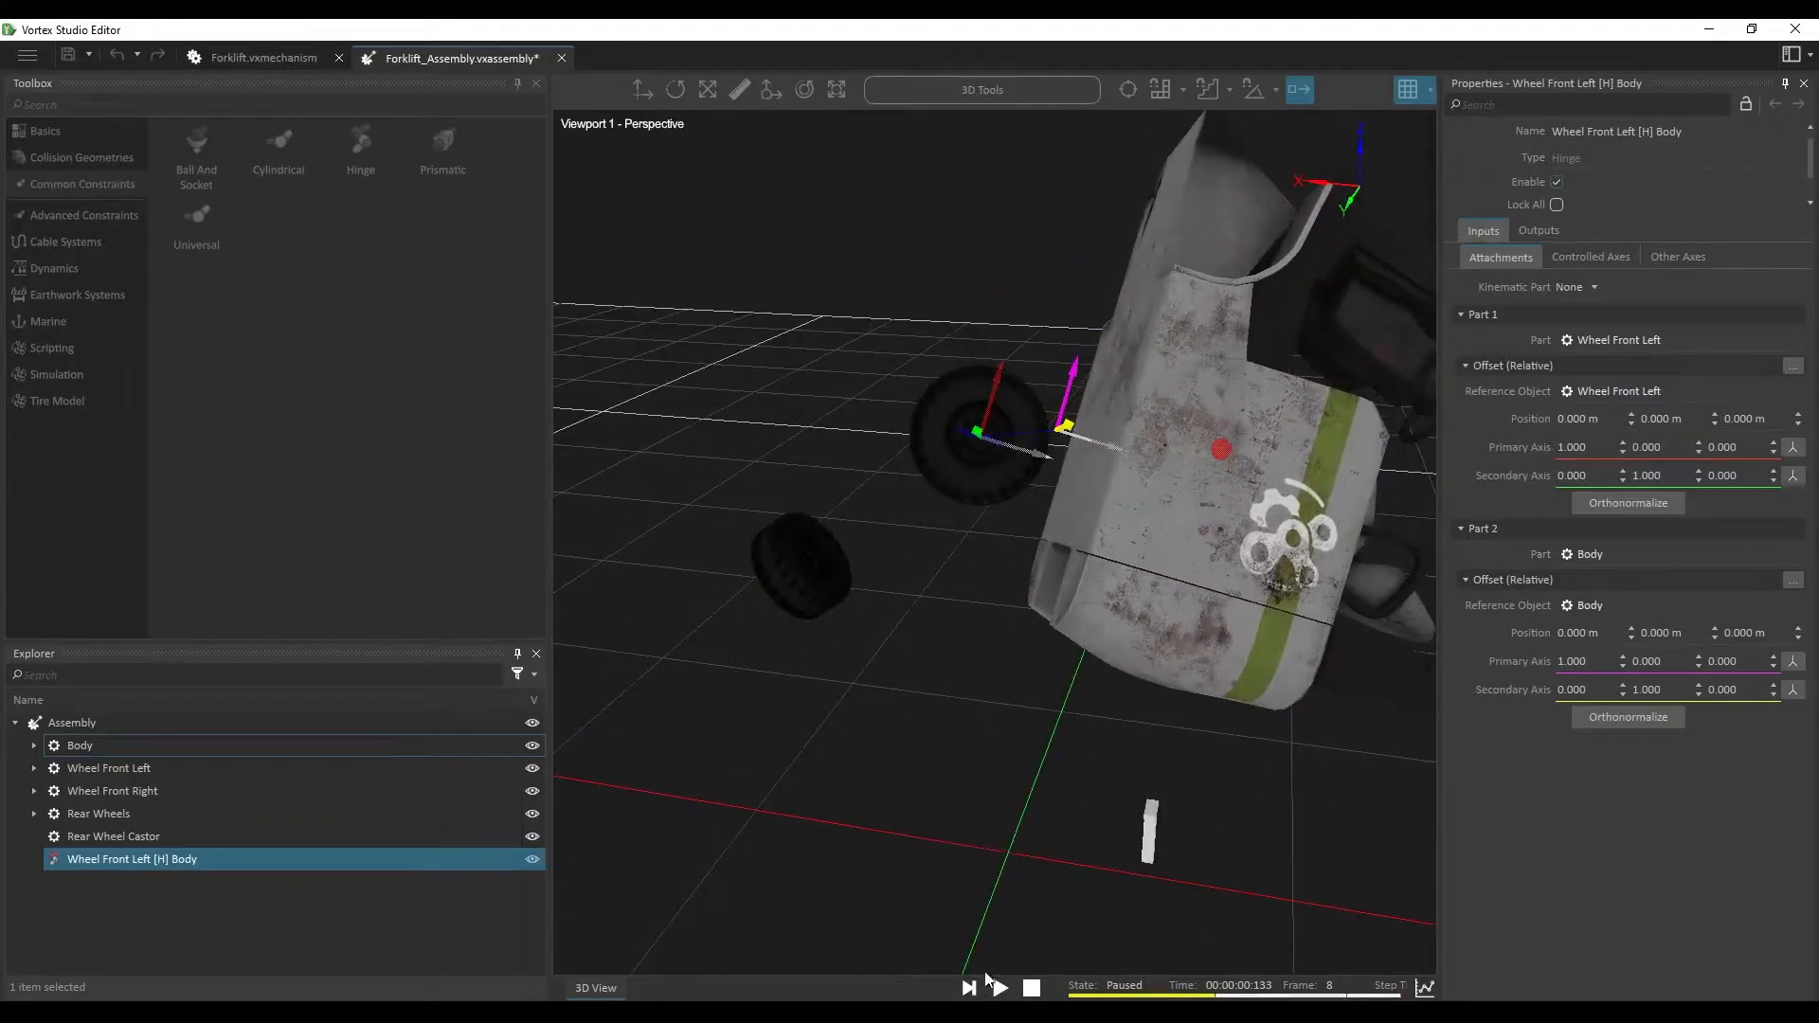
left_click(971, 989)
left_click(971, 988)
left_click(971, 989)
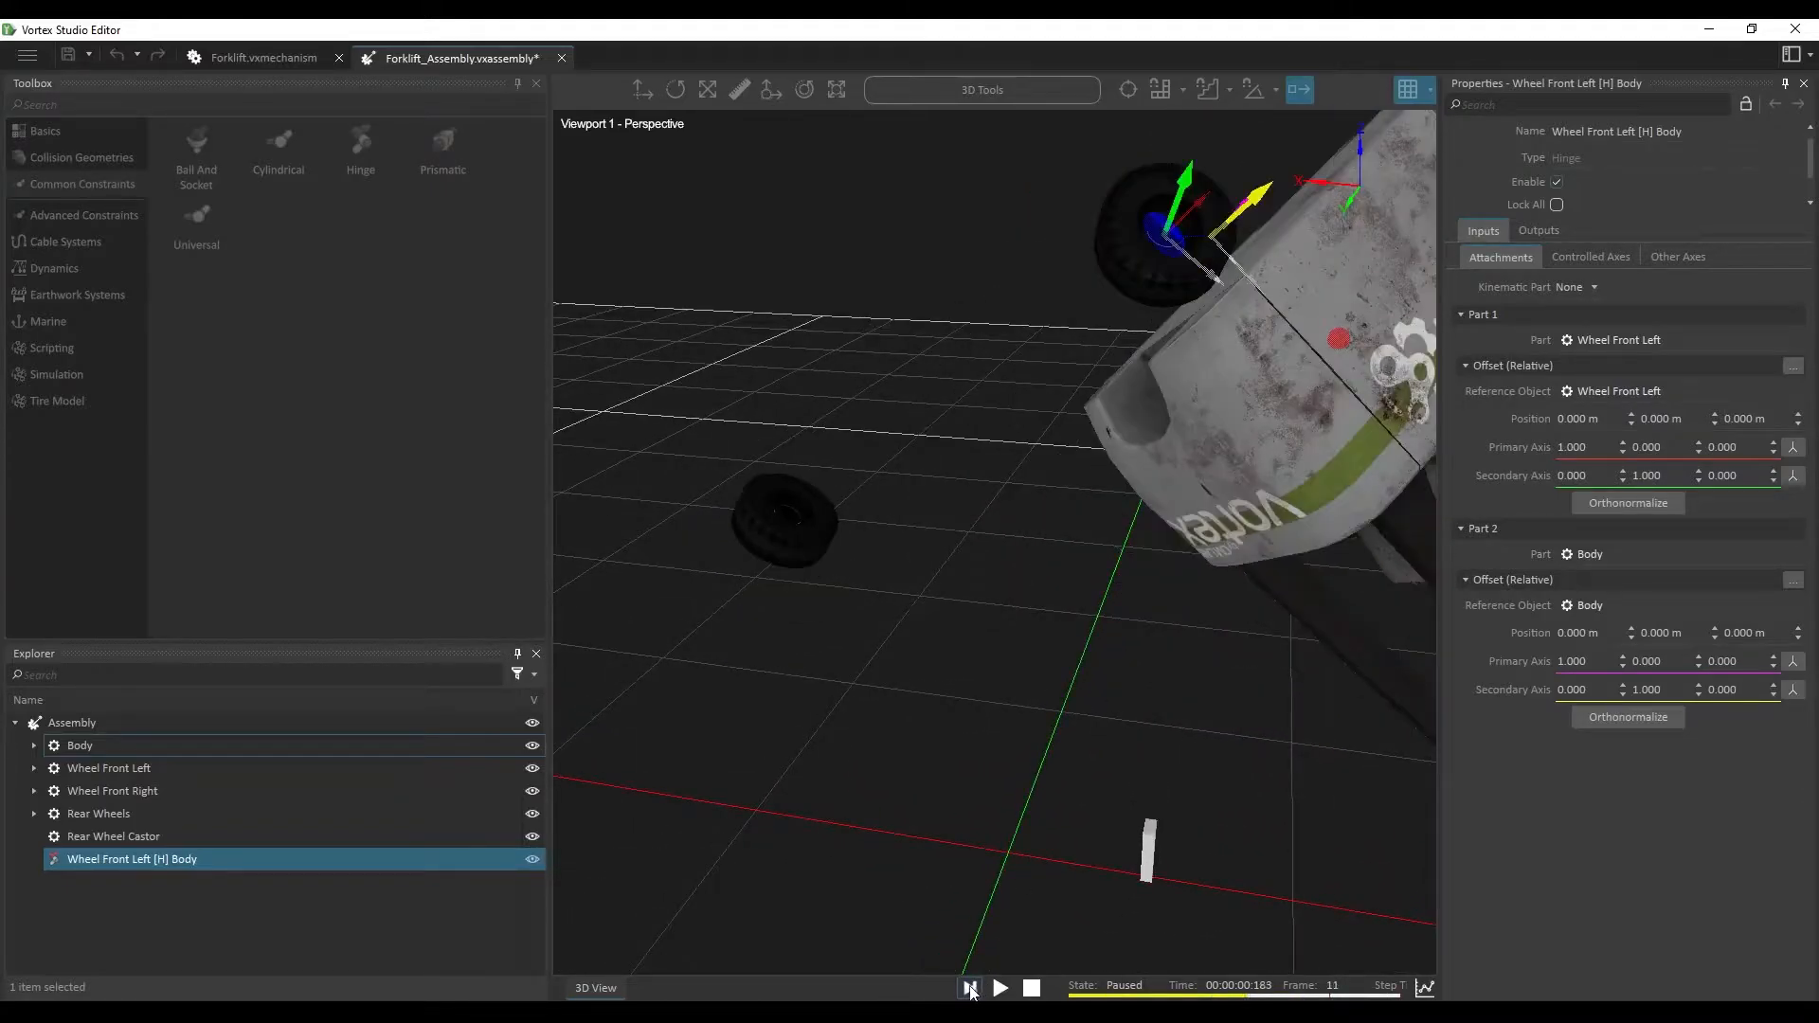
left_click(971, 988)
scroll(1104, 747, "down", 3)
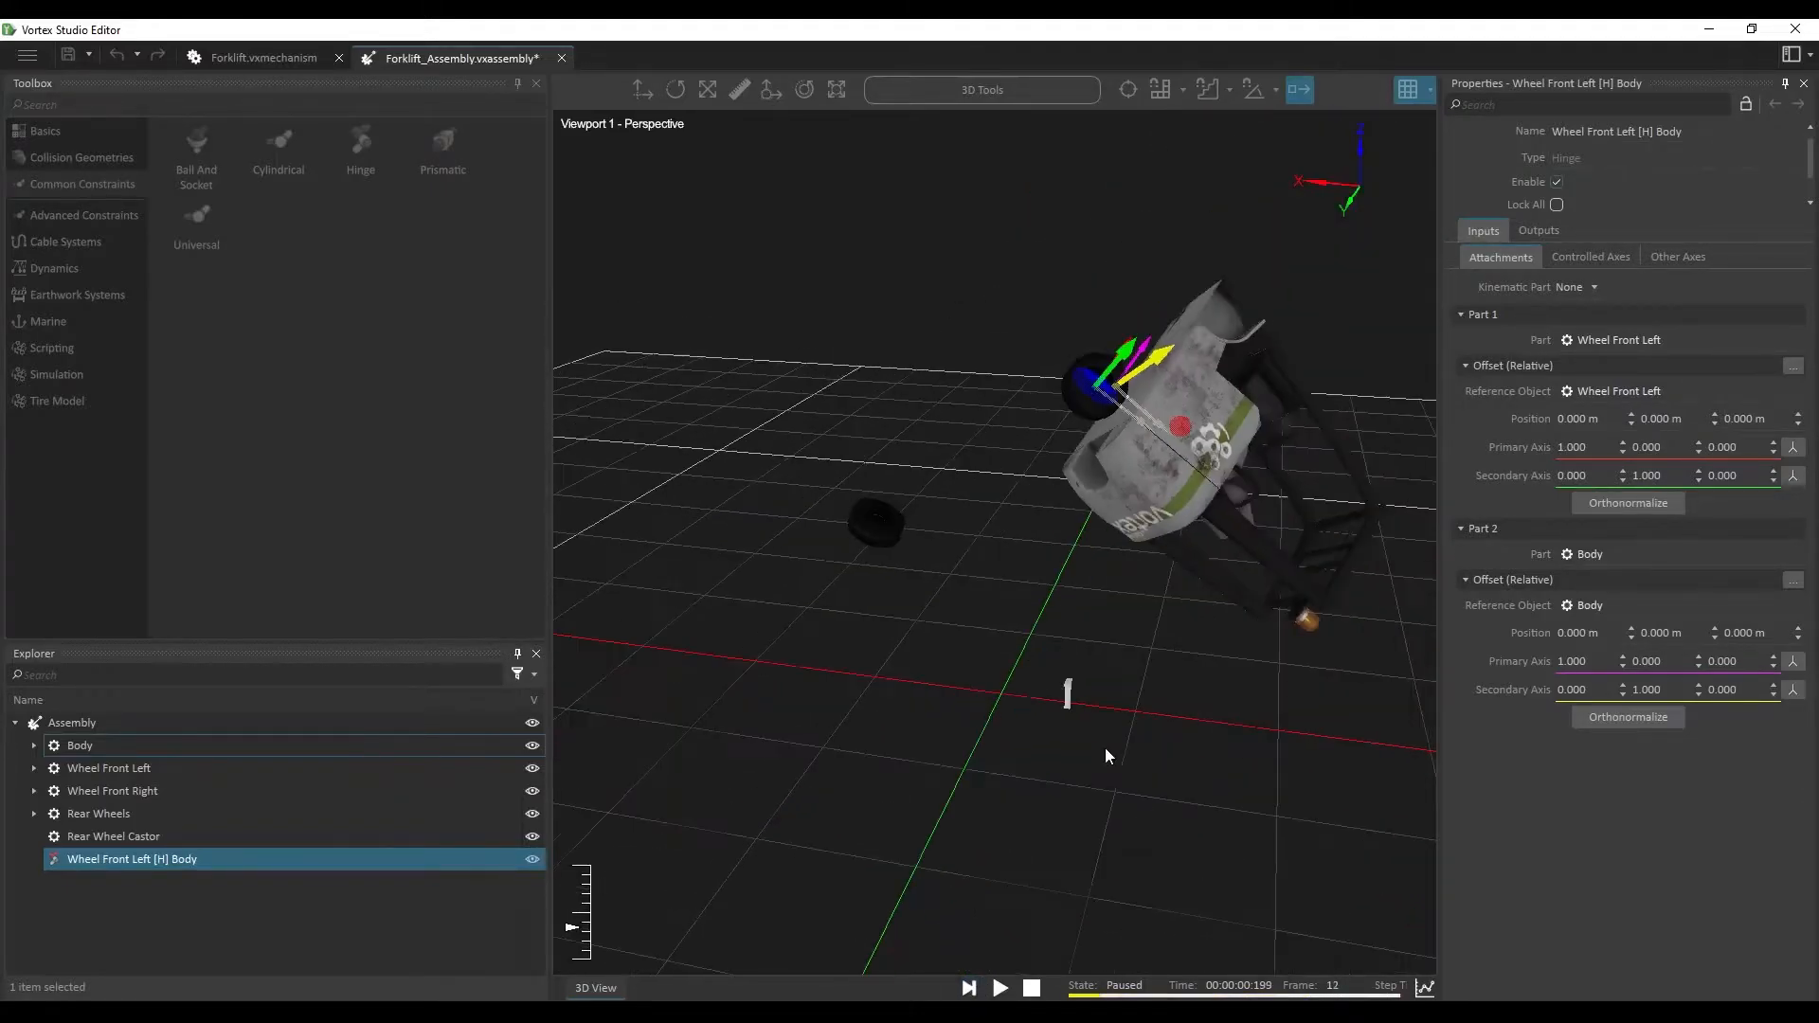
left_click(1031, 988)
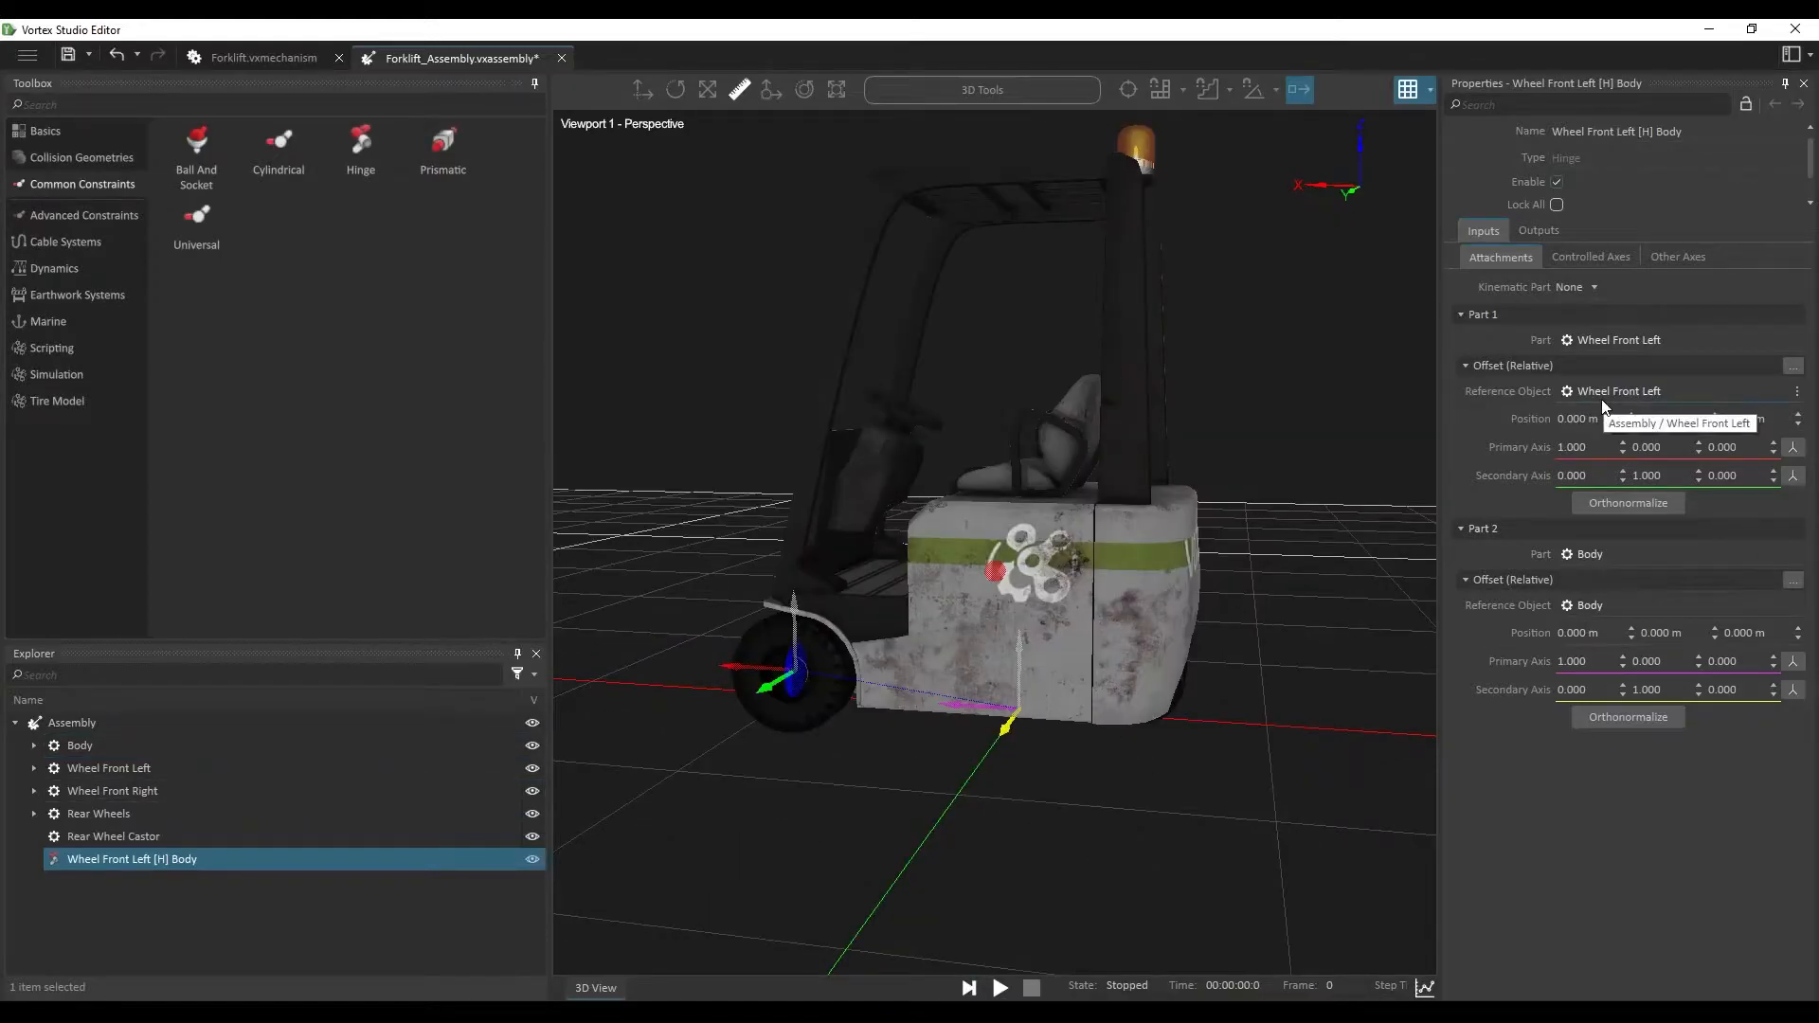
Step: Set the reference object of the hinge's Part 2 offset back to Wheel Front Left and test it in simulation
left_click_drag(143, 768, 1649, 611)
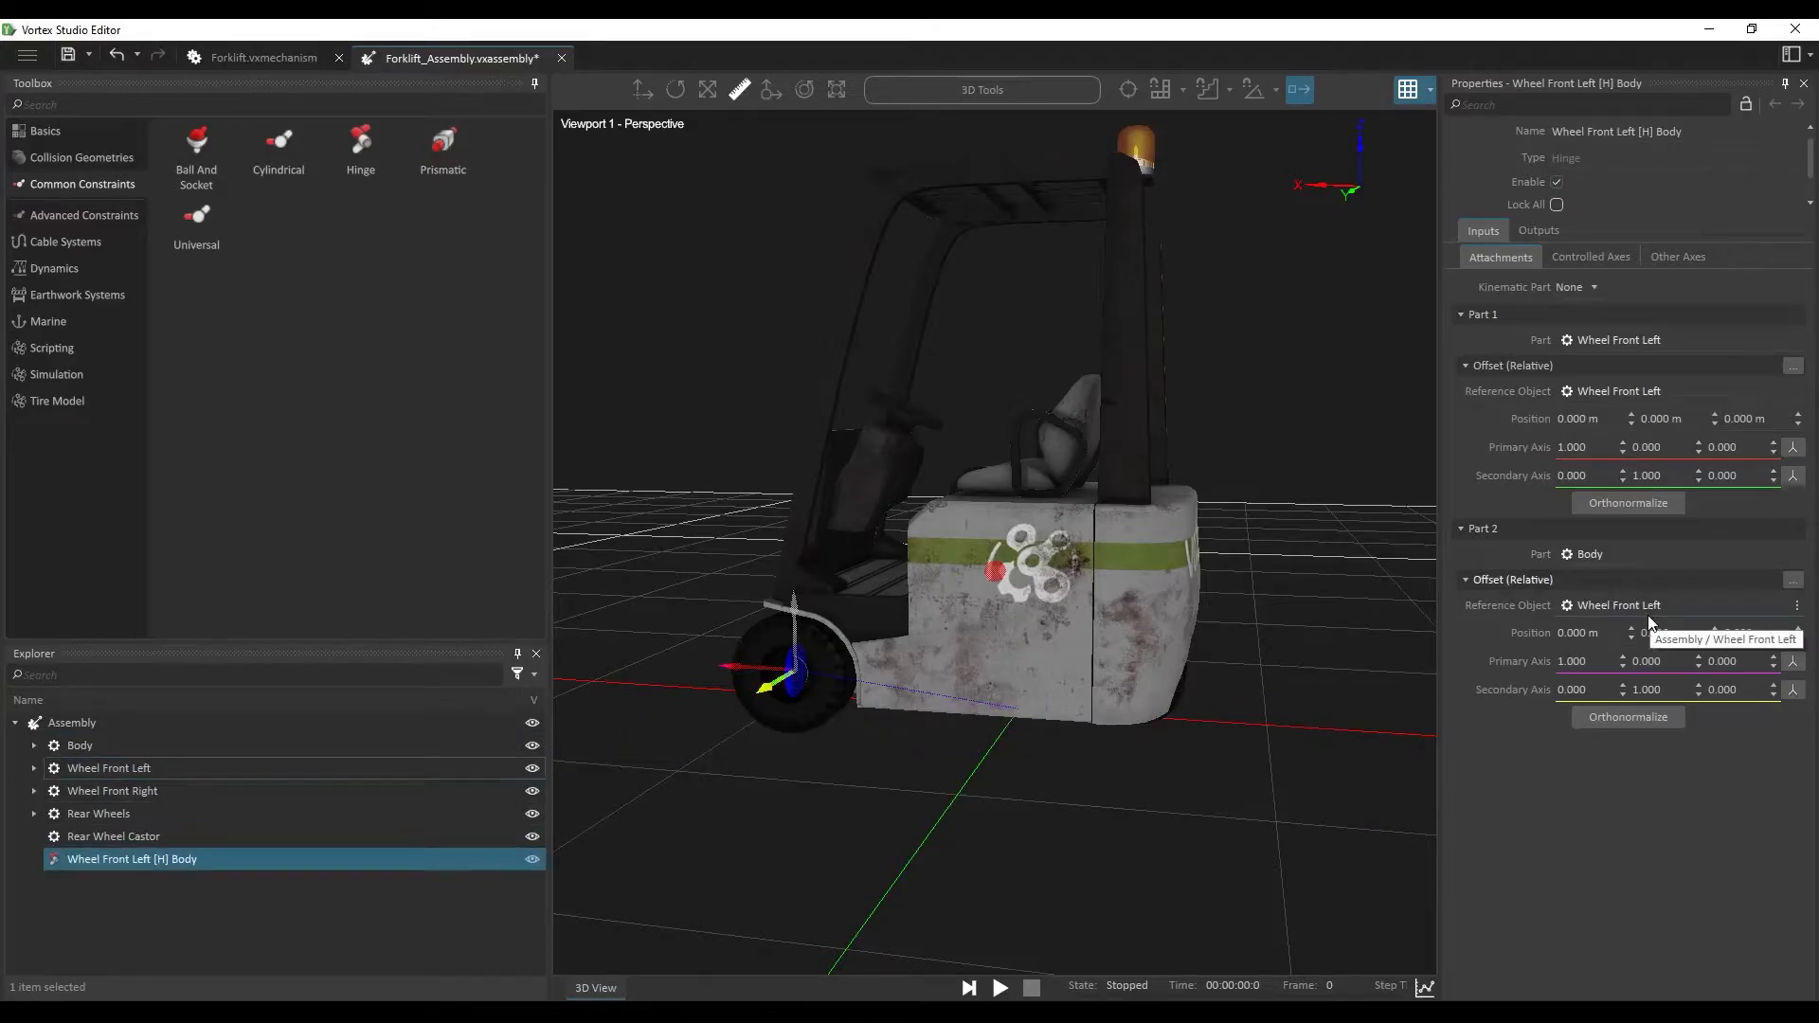
left_click(999, 988)
middle_click_drag(1020, 758, 1003, 755)
middle_click_drag(1020, 667, 965, 723)
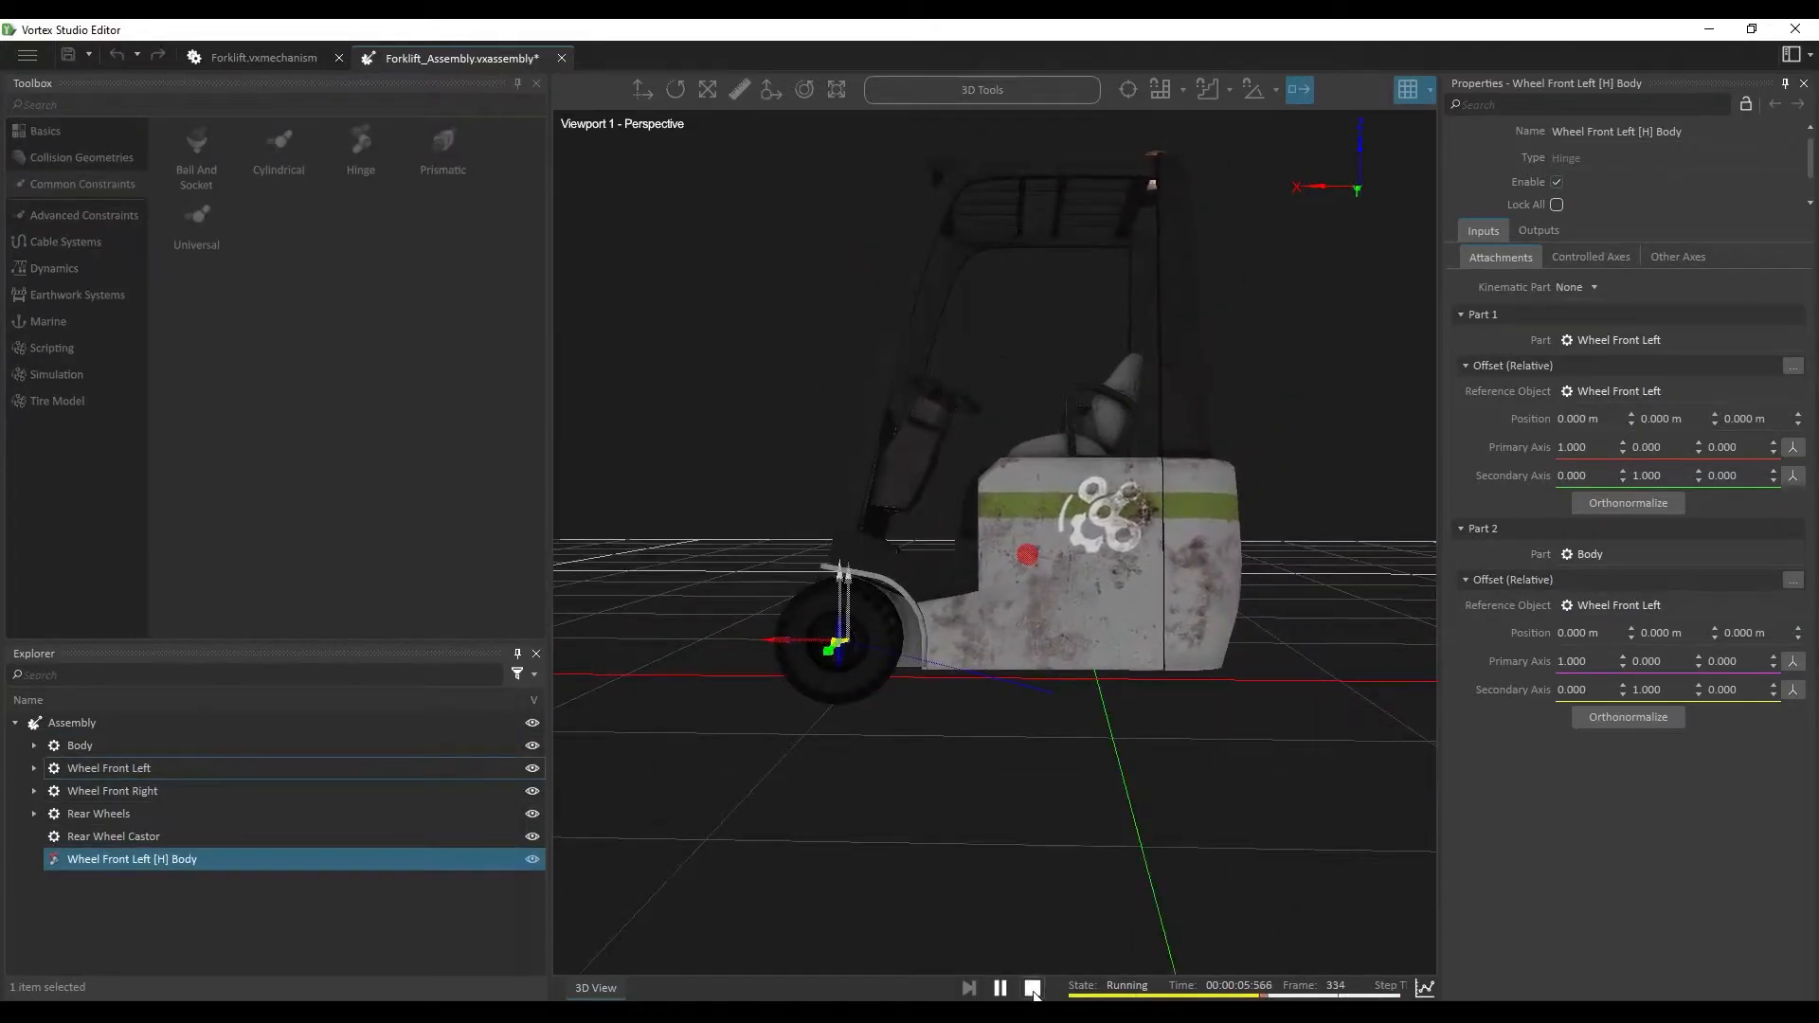
left_click(1032, 988)
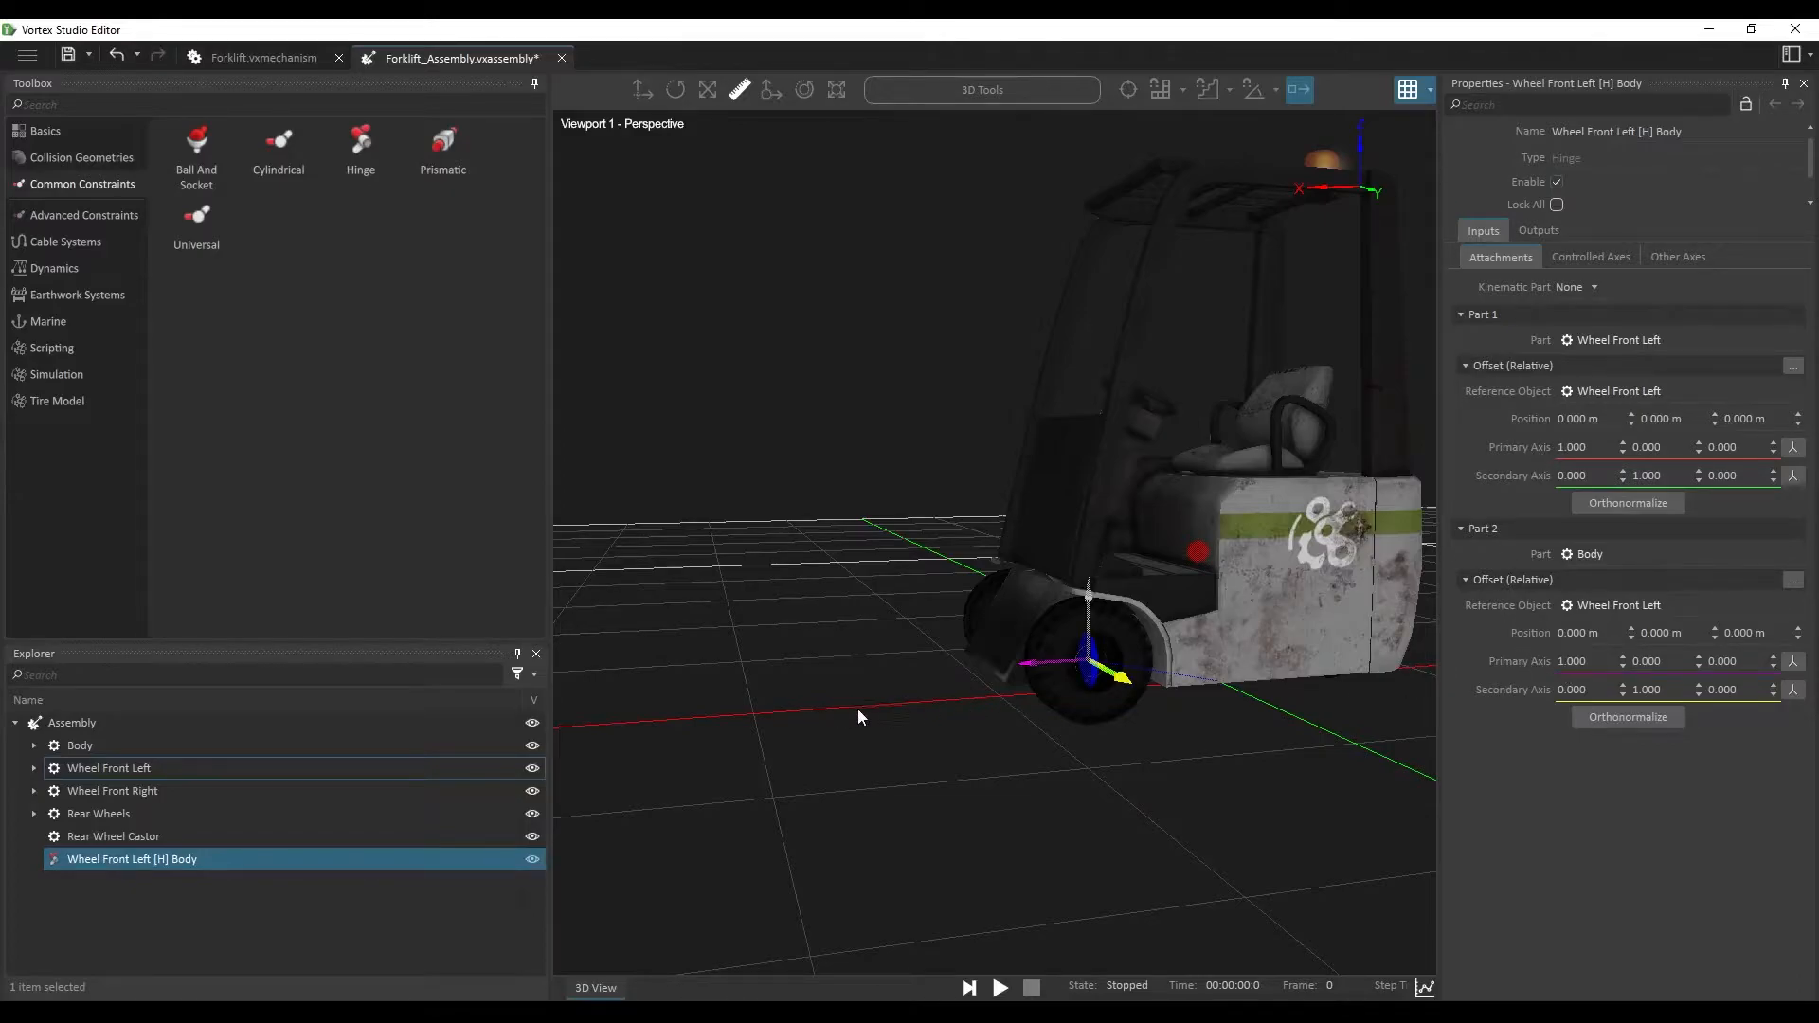
Step: Set the primary axis of the hinge's Part 1 attachment to +y (0, 1, 0)
mouse_move(925, 730)
middle_mouse_down()
mouse_move(882, 760)
mouse_move(921, 763)
middle_mouse_up()
mouse_move(1152, 783)
middle_mouse_down()
mouse_move(1219, 802)
mouse_move(1131, 777)
middle_mouse_up()
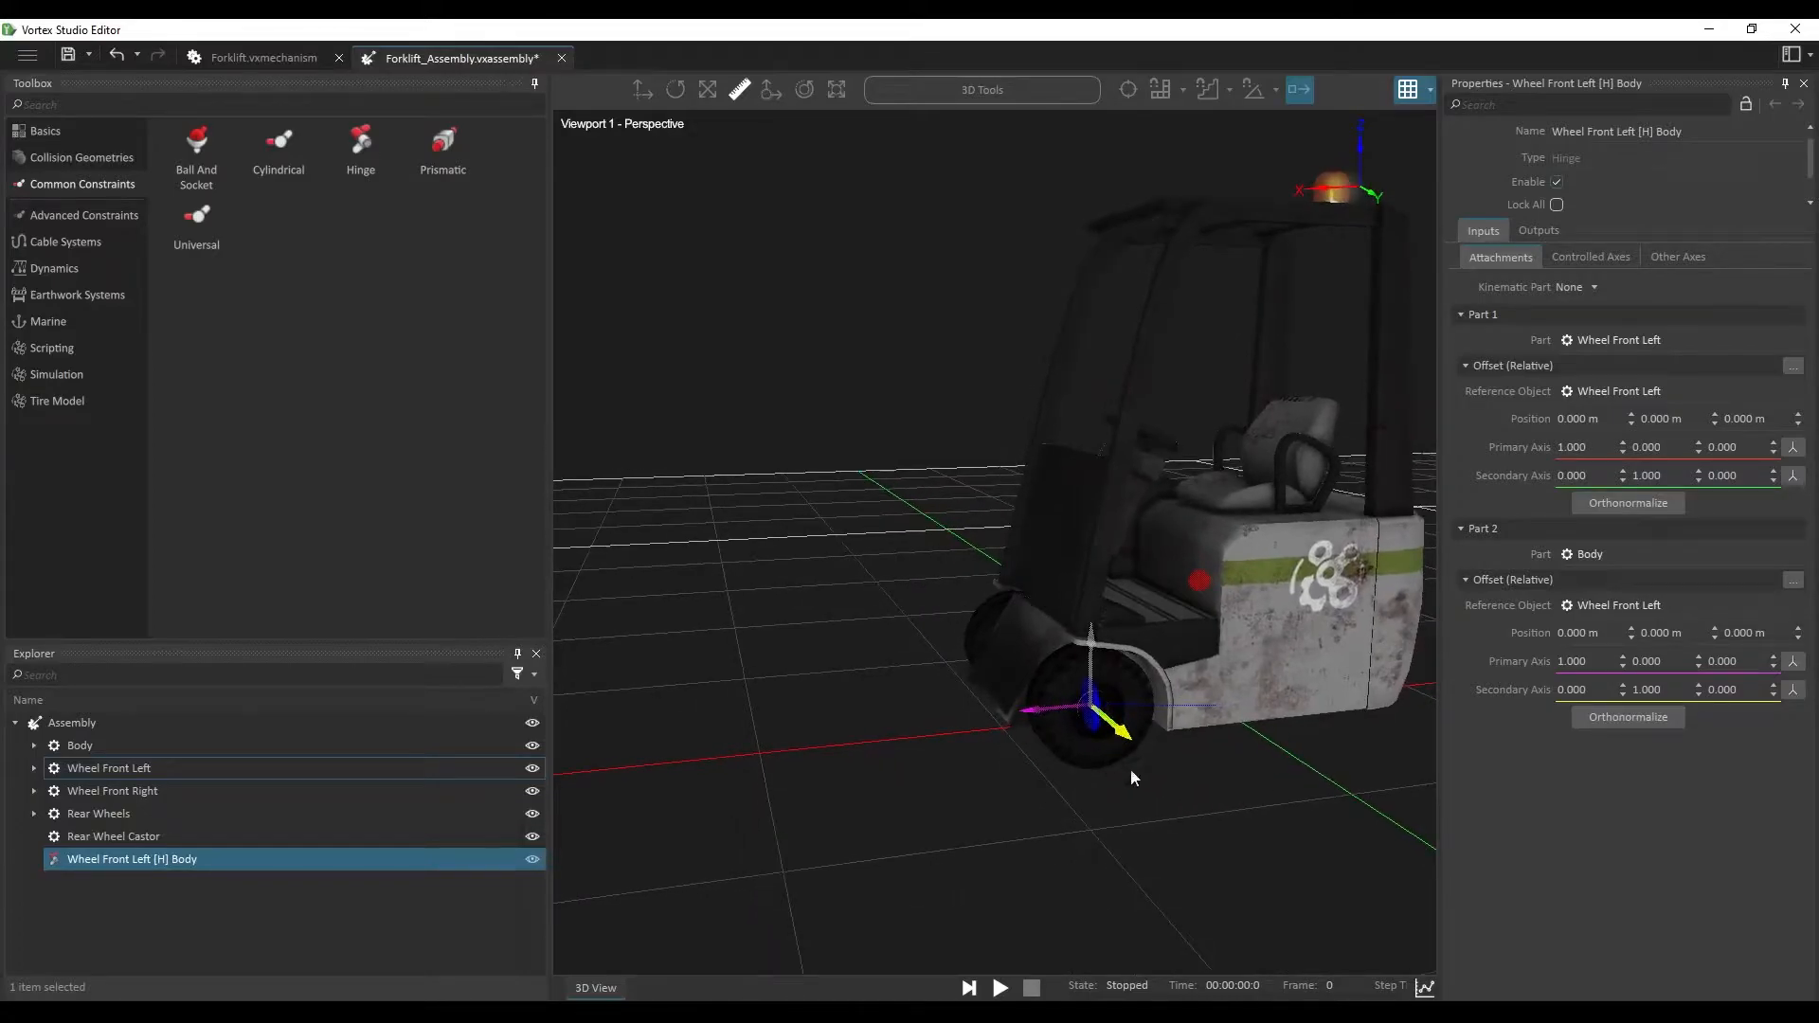
left_click(1793, 456)
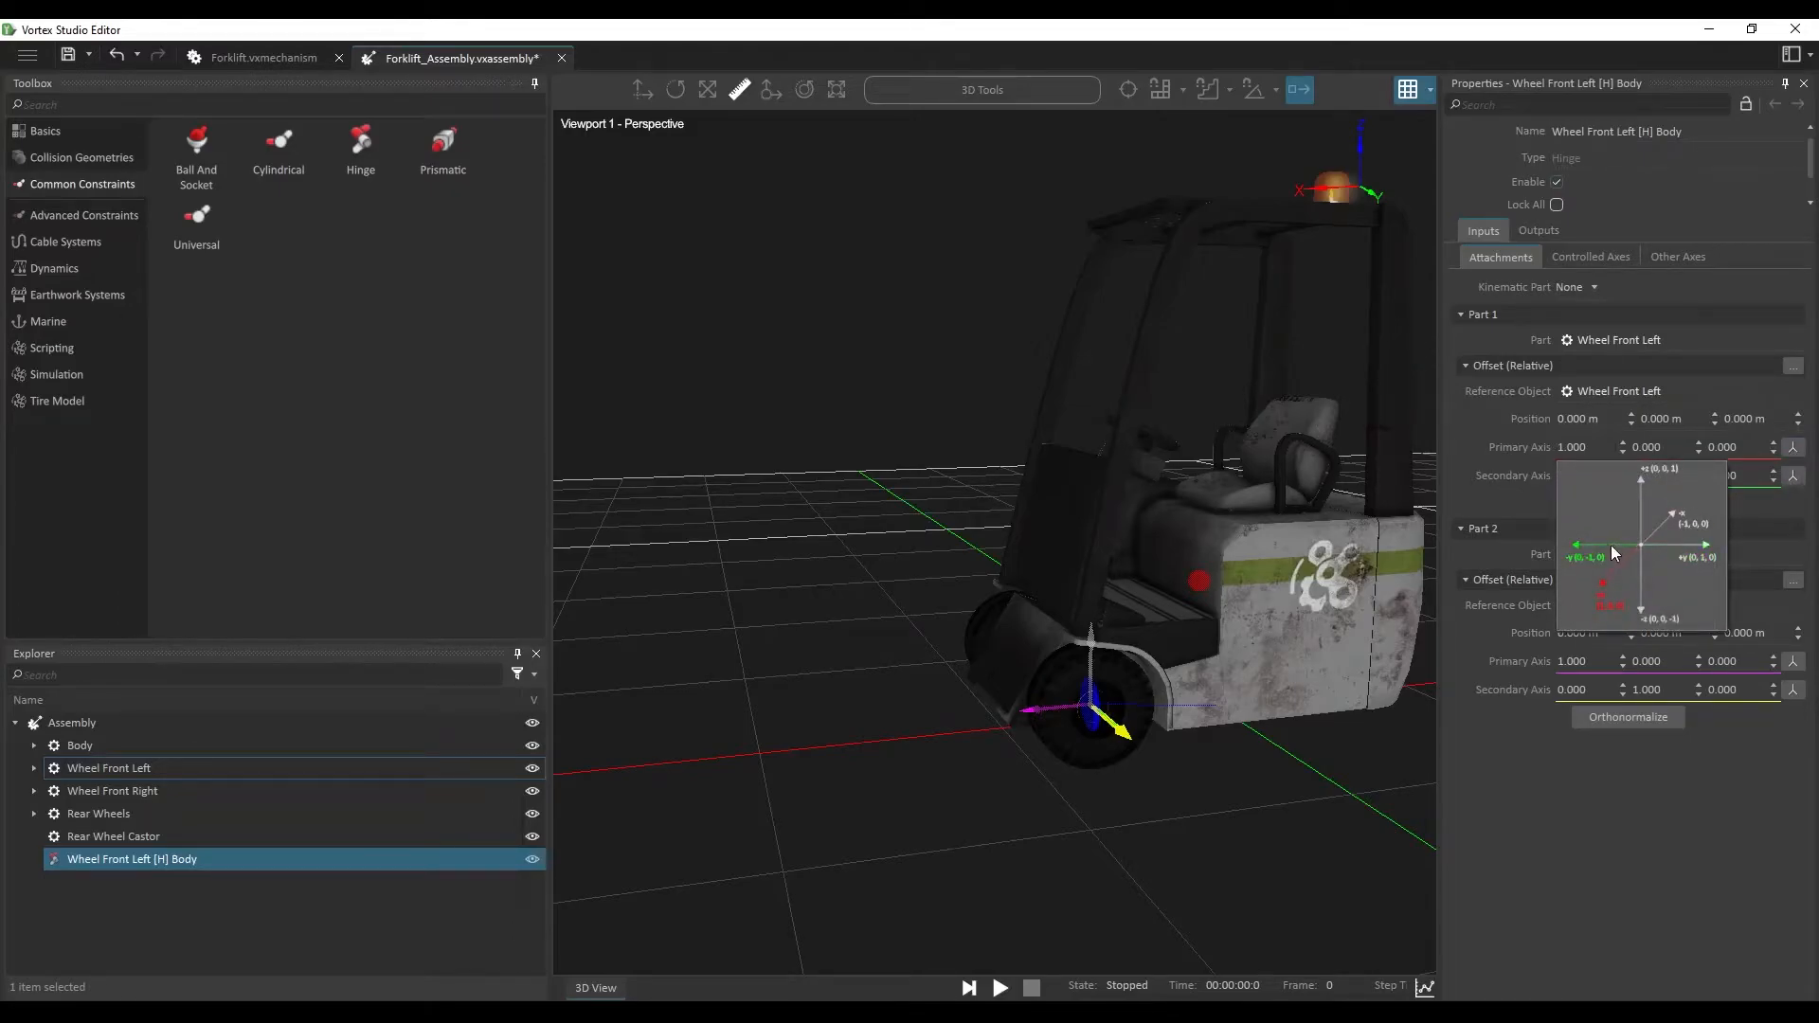
left_click(1697, 545)
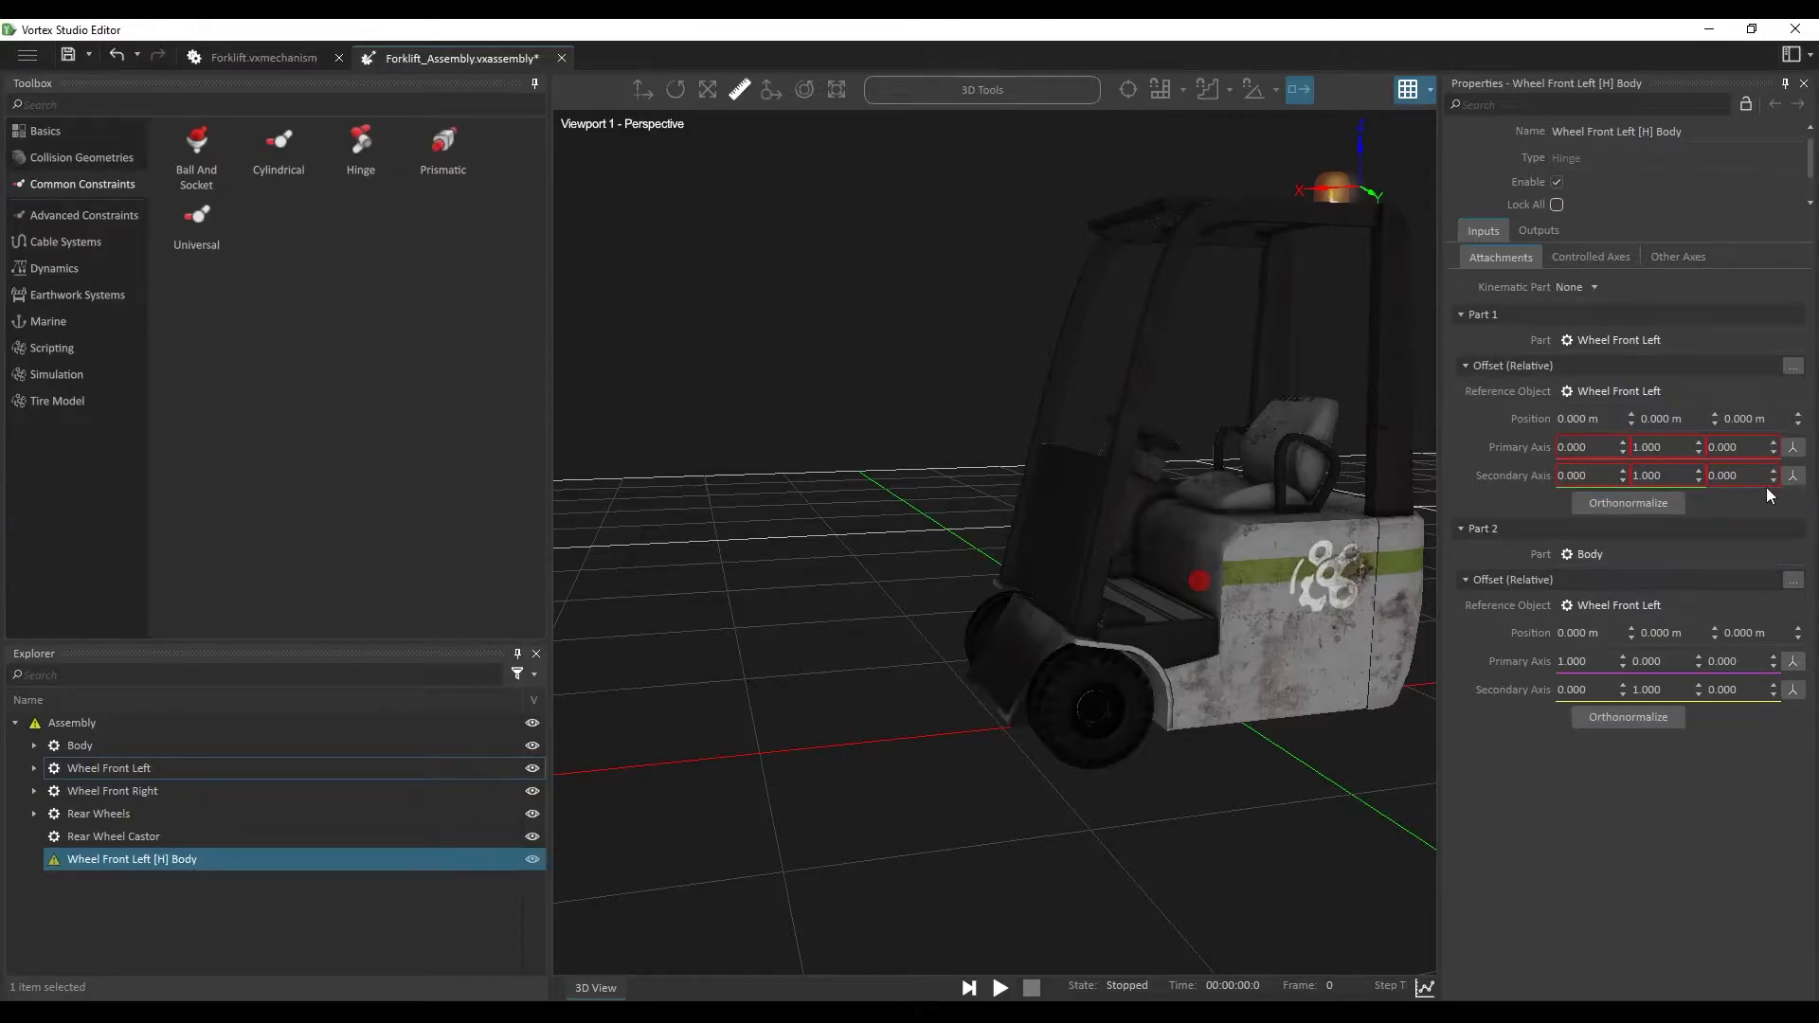
Step: Set the secondary axis of the hinge's Part 1 attachment to +x (1, 0, 0) and copy the Part 1 offset to Part 2
left_click(1793, 477)
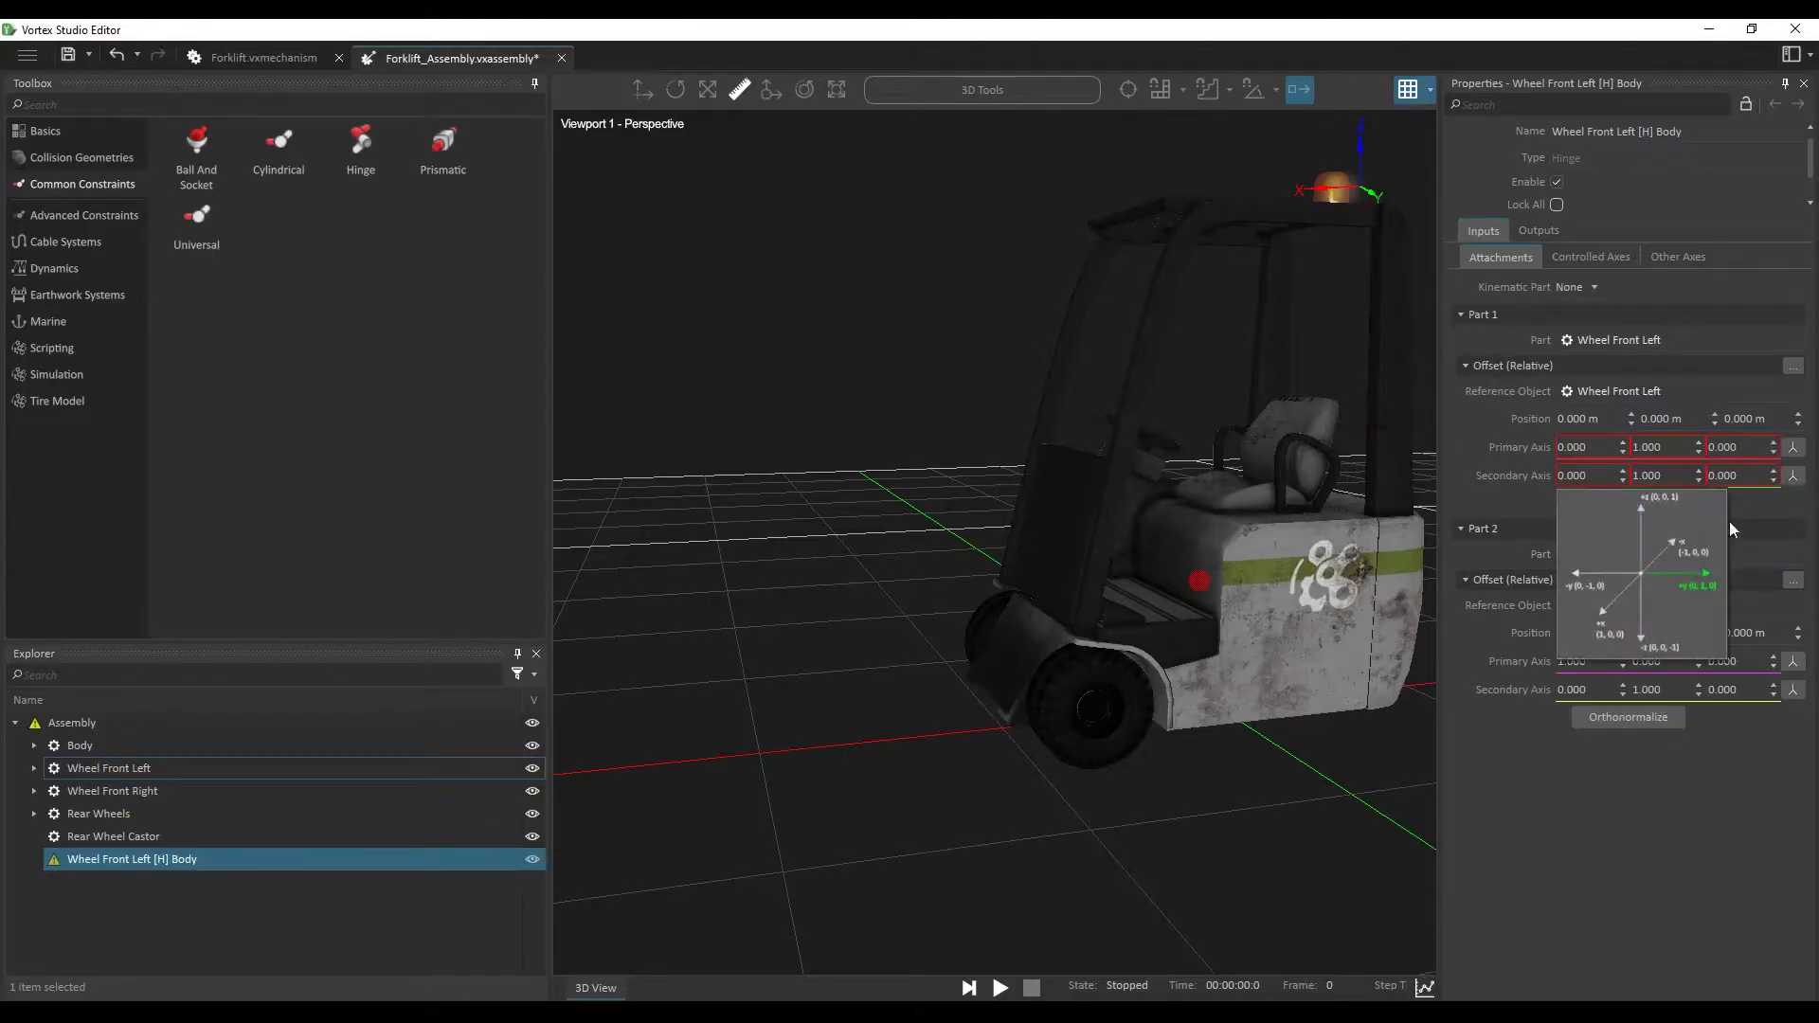
left_click(1612, 598)
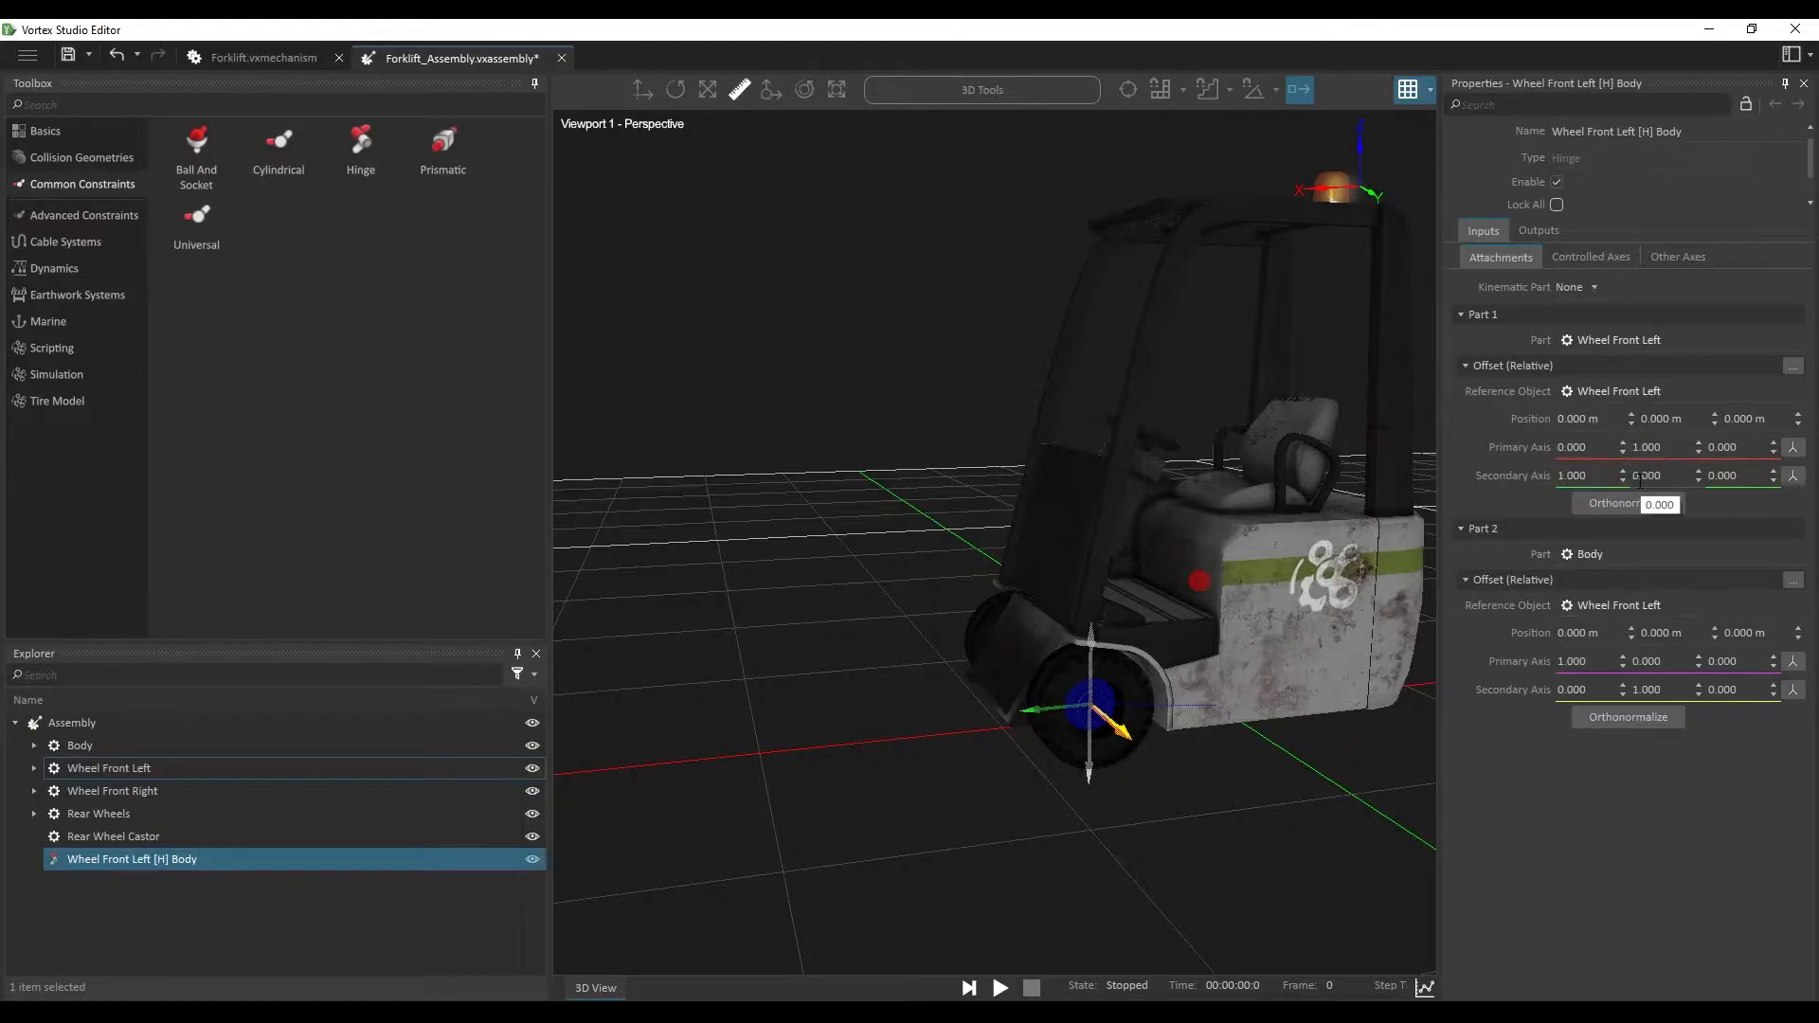
left_click(1792, 582)
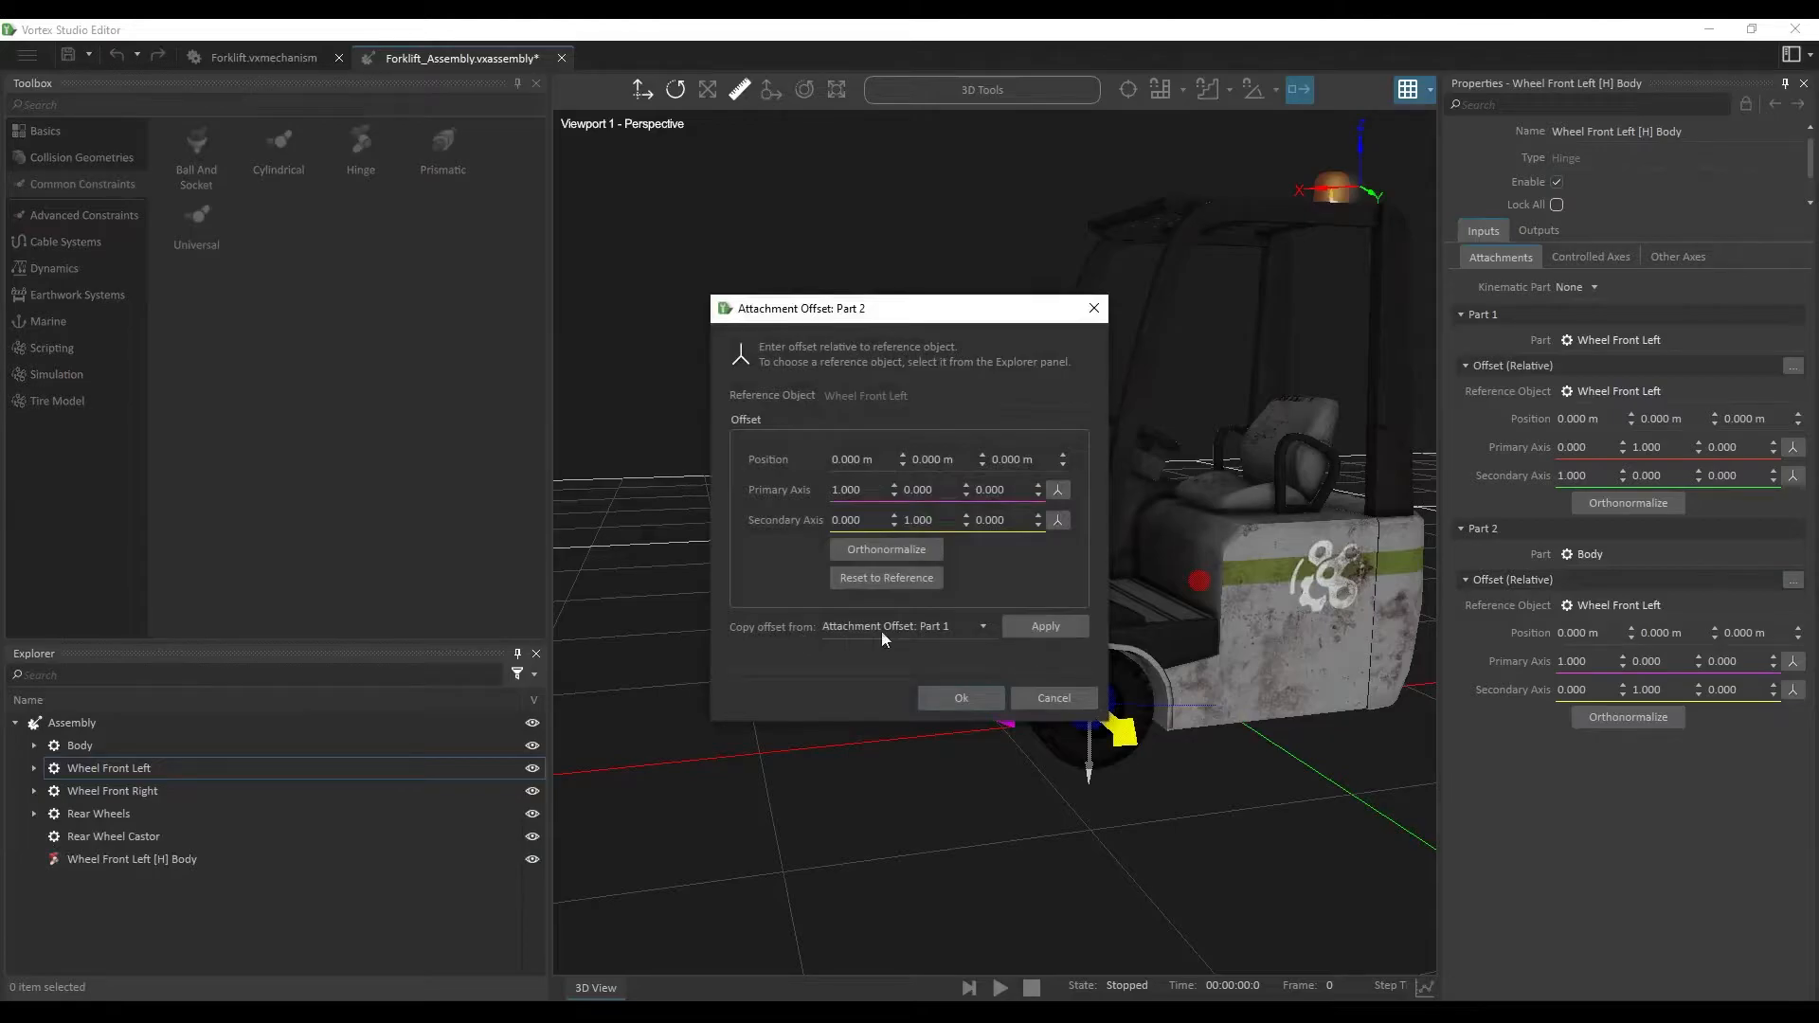
left_click(1071, 629)
left_click(986, 702)
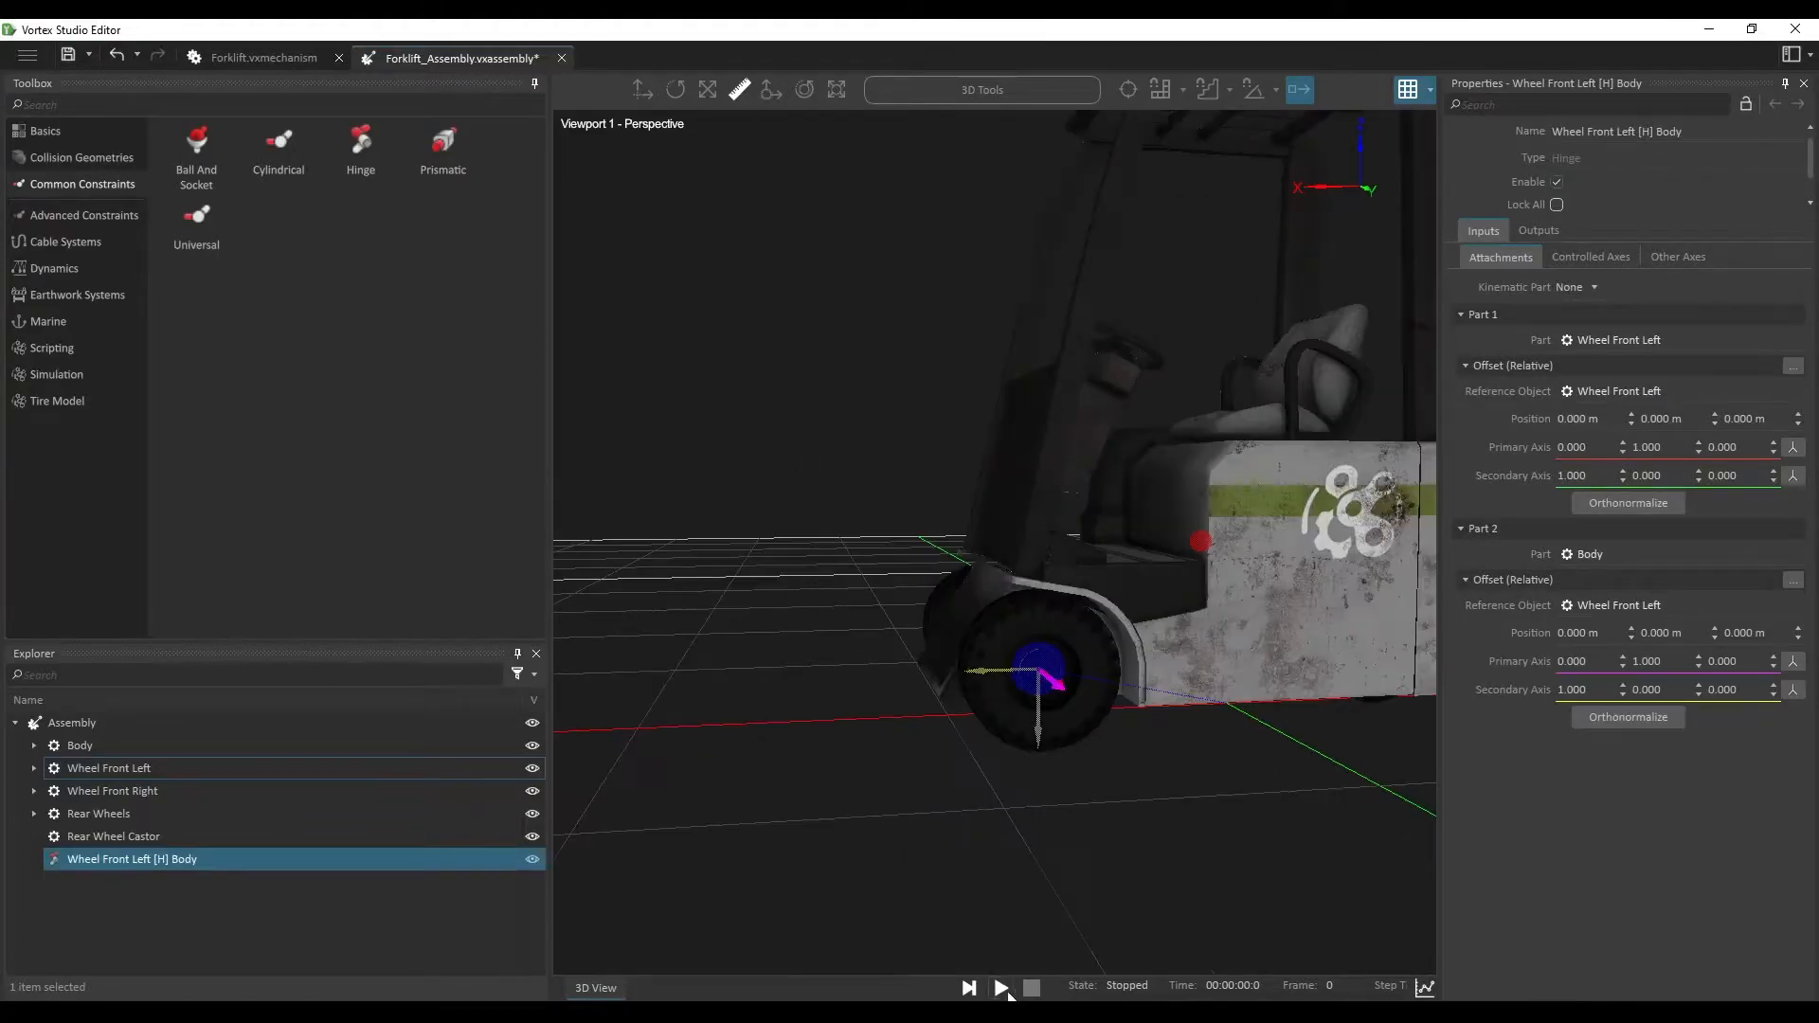
Step: Run the simulation and examine how the front left wheel moves on its hinge relative to the body
left_click(1000, 989)
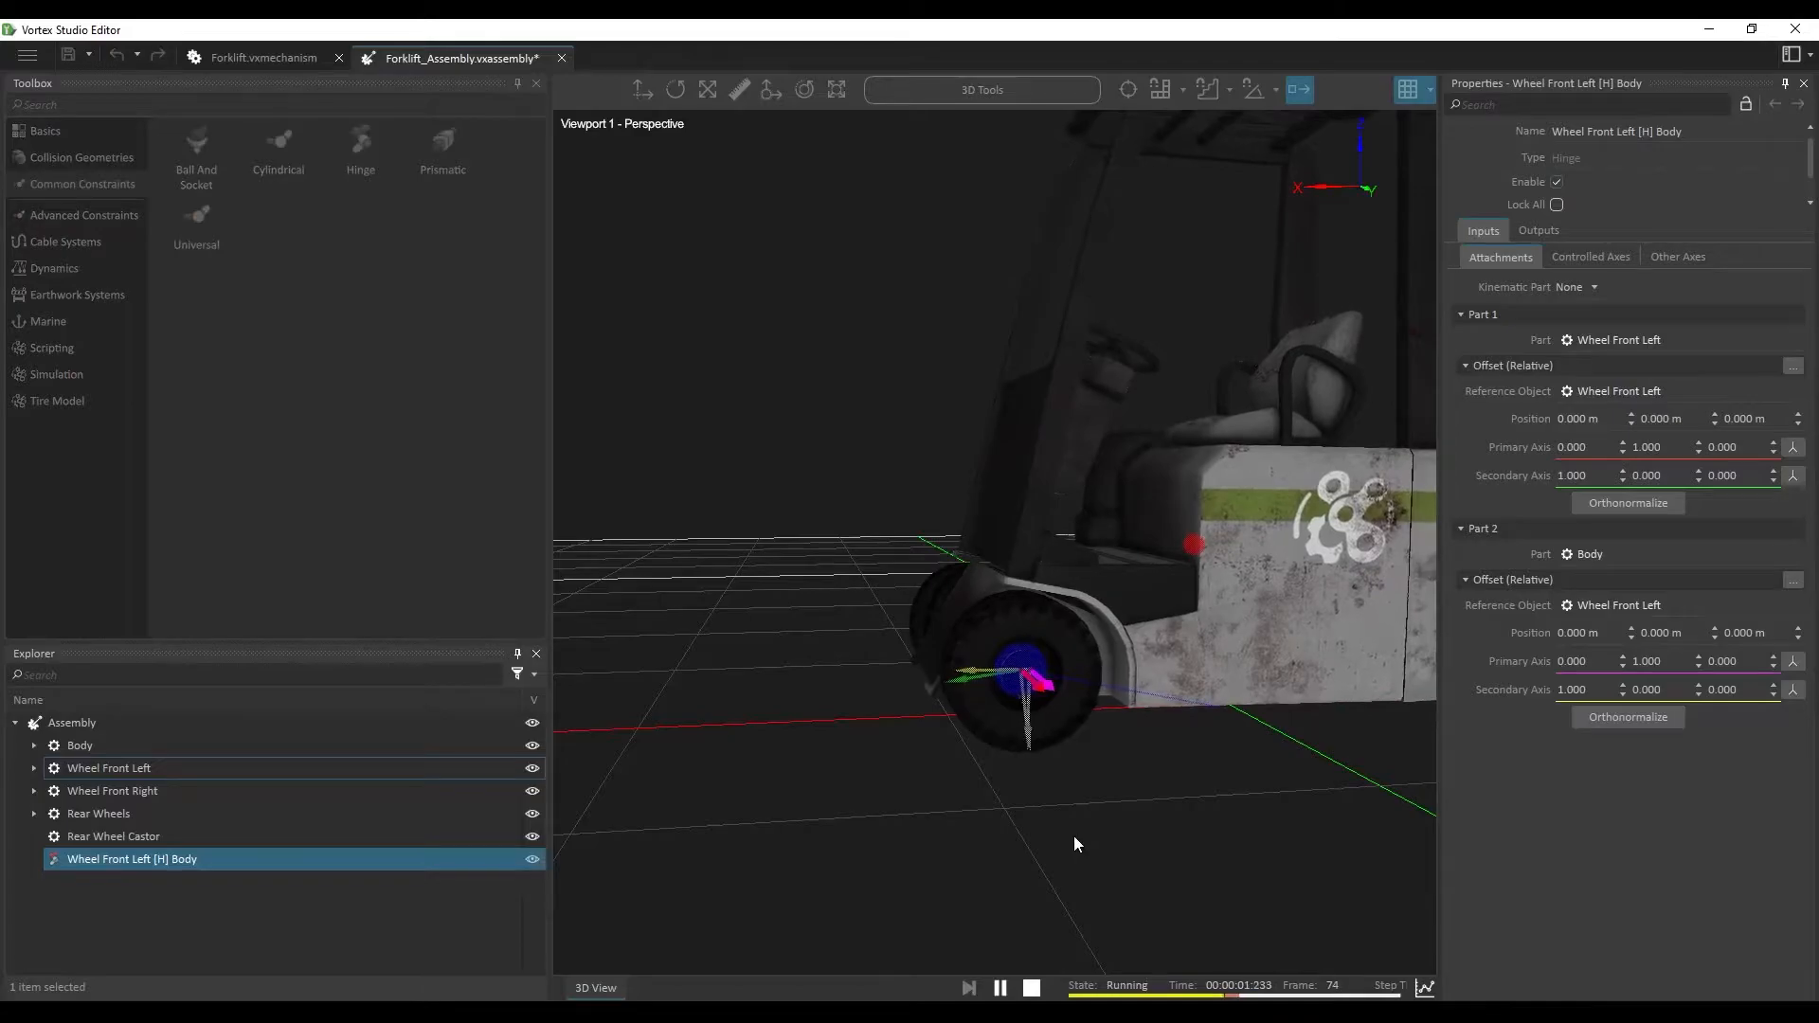
middle_click_drag(1078, 769, 1068, 757)
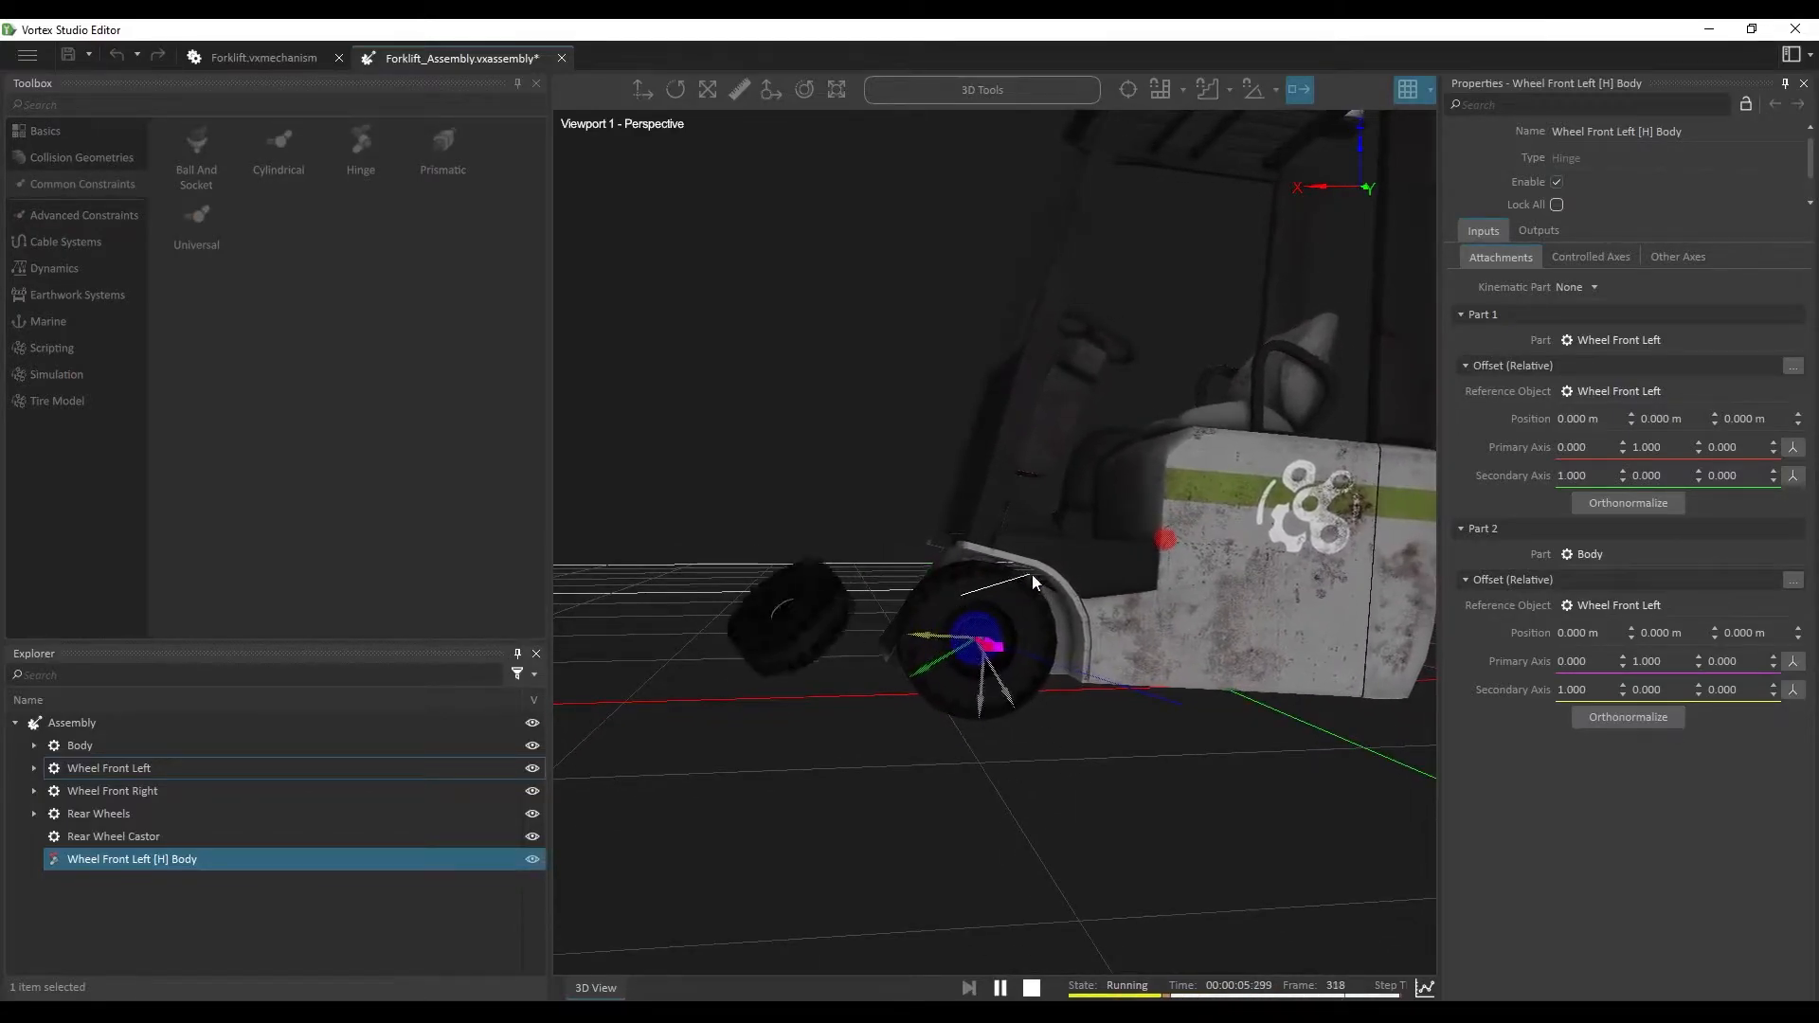
middle_click_drag(963, 728, 987, 747)
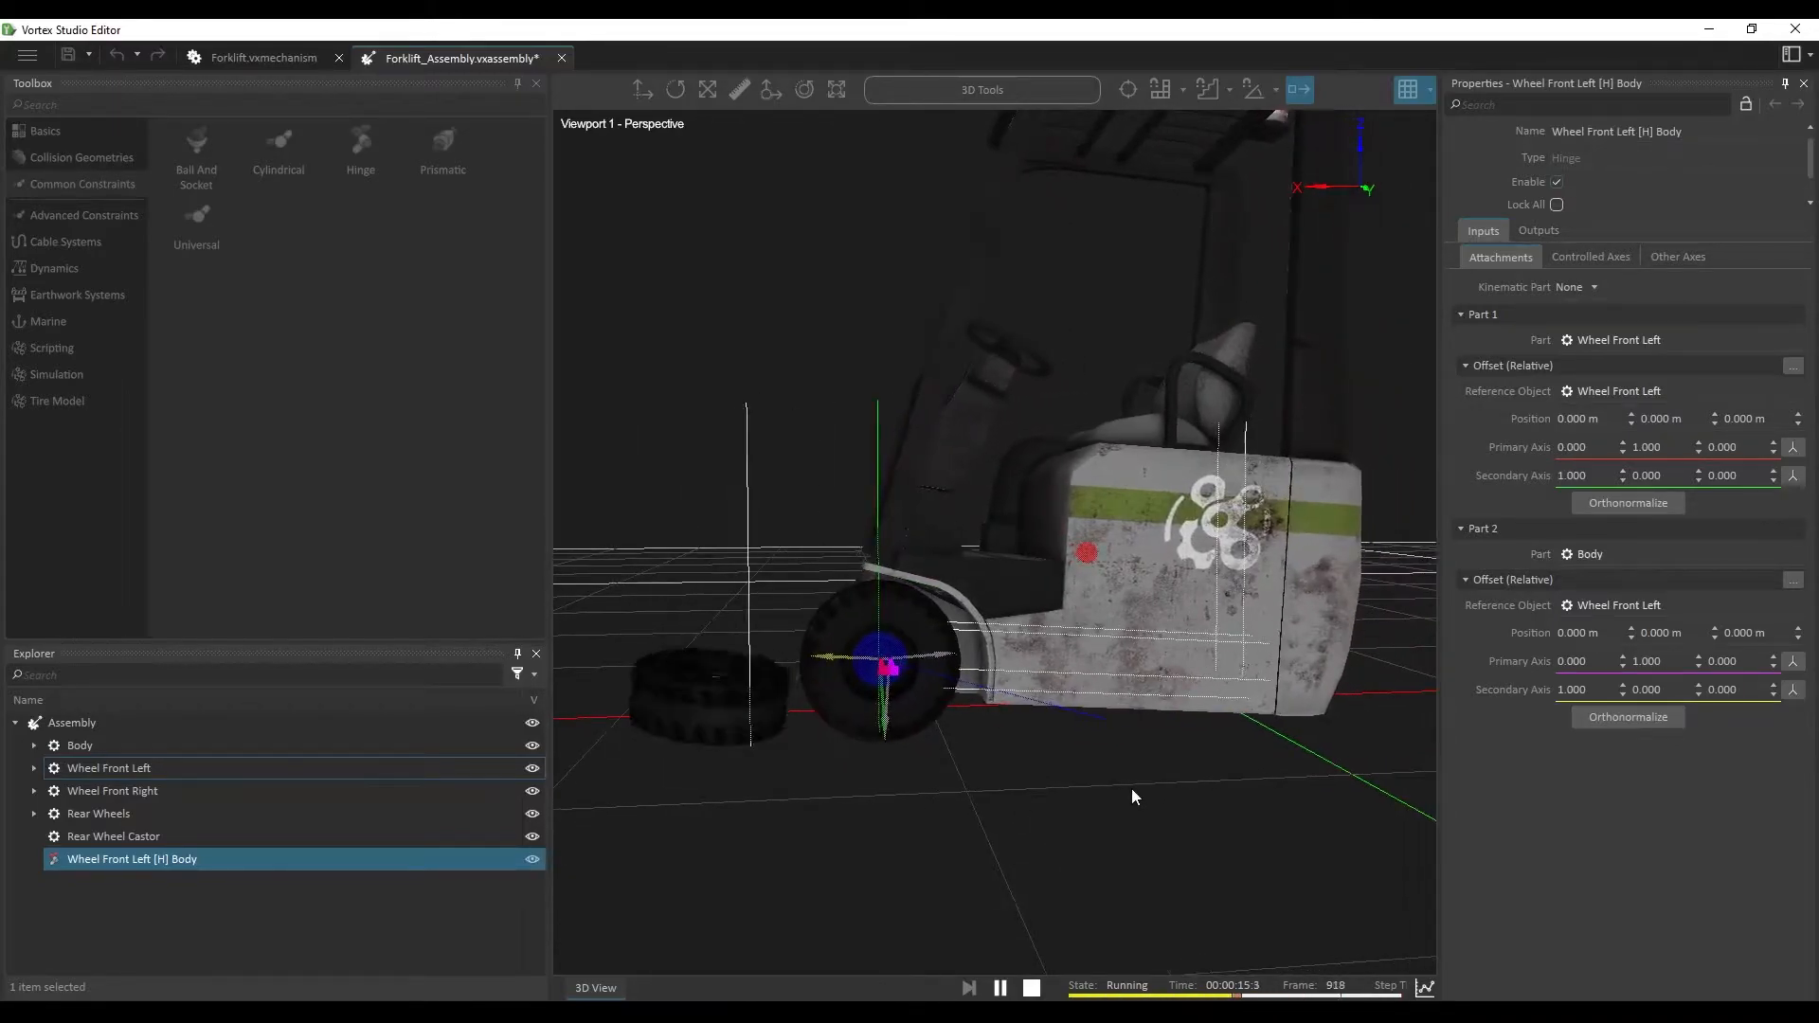
scroll(970, 735, "up", 3)
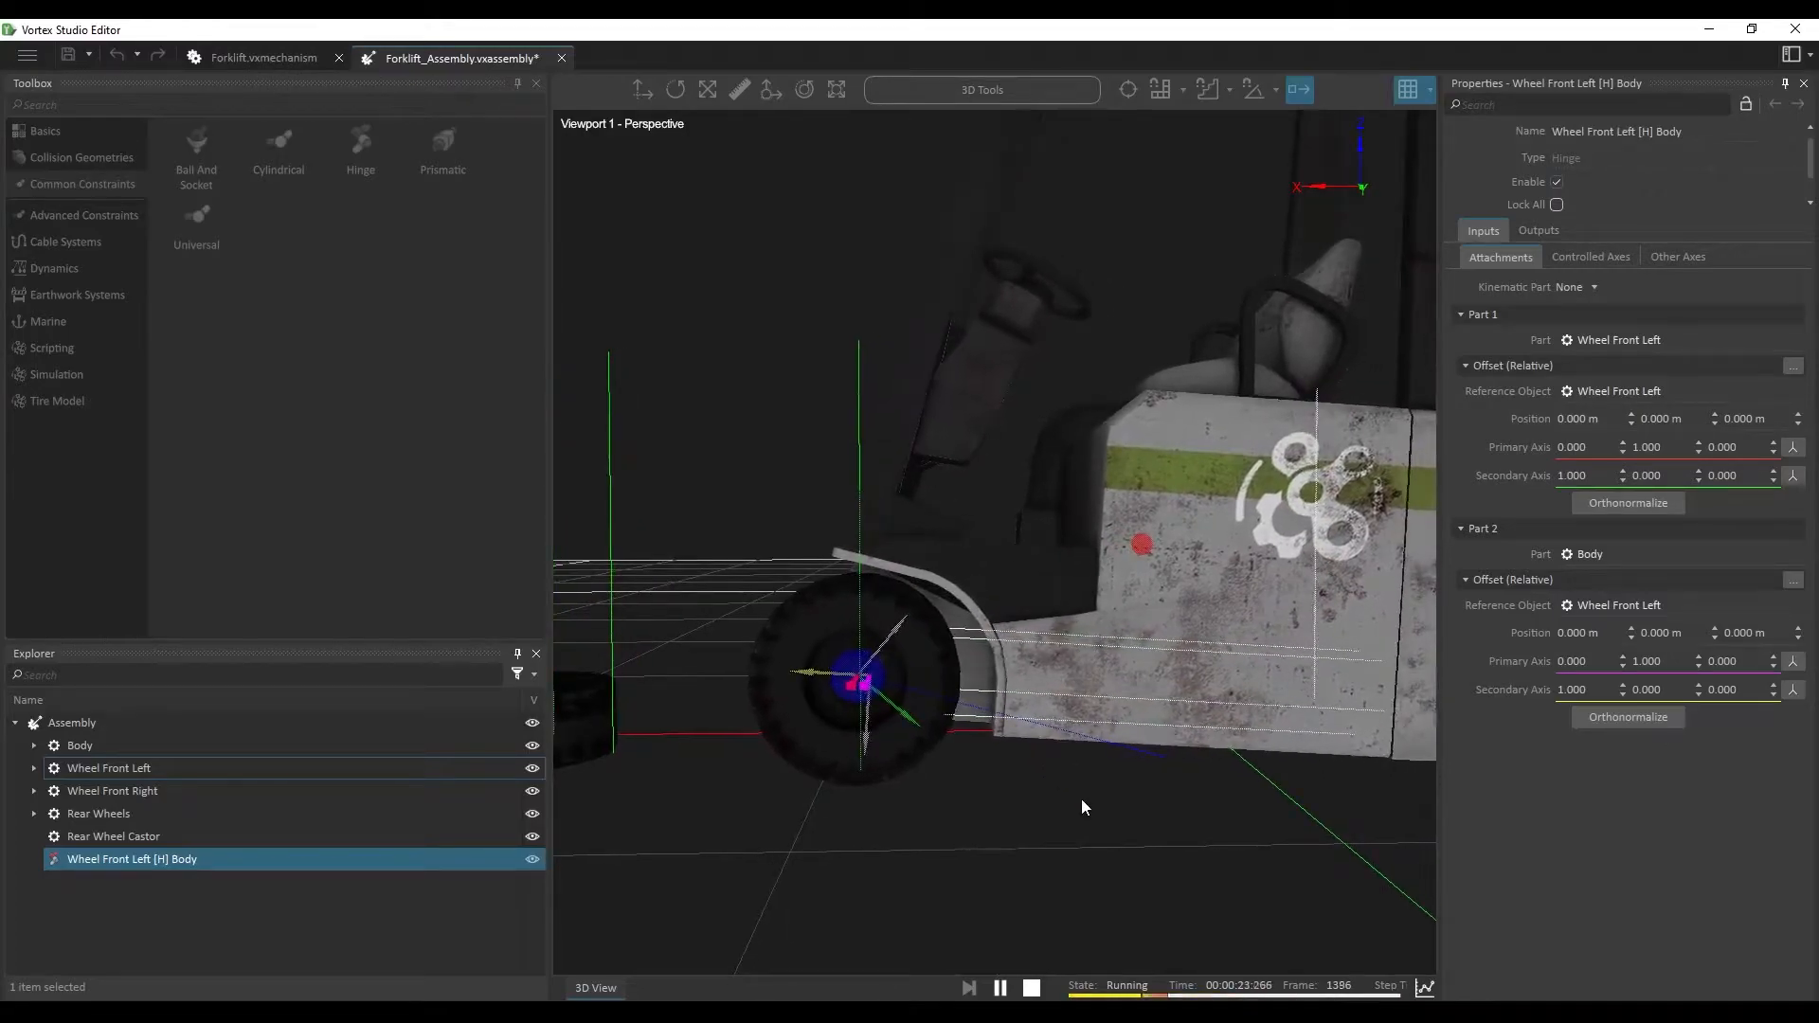
Step: Display the collision geometries, examine where the front left wheel meets the body, and stop the simulation
key("c")
middle_click_drag(981, 823, 925, 783)
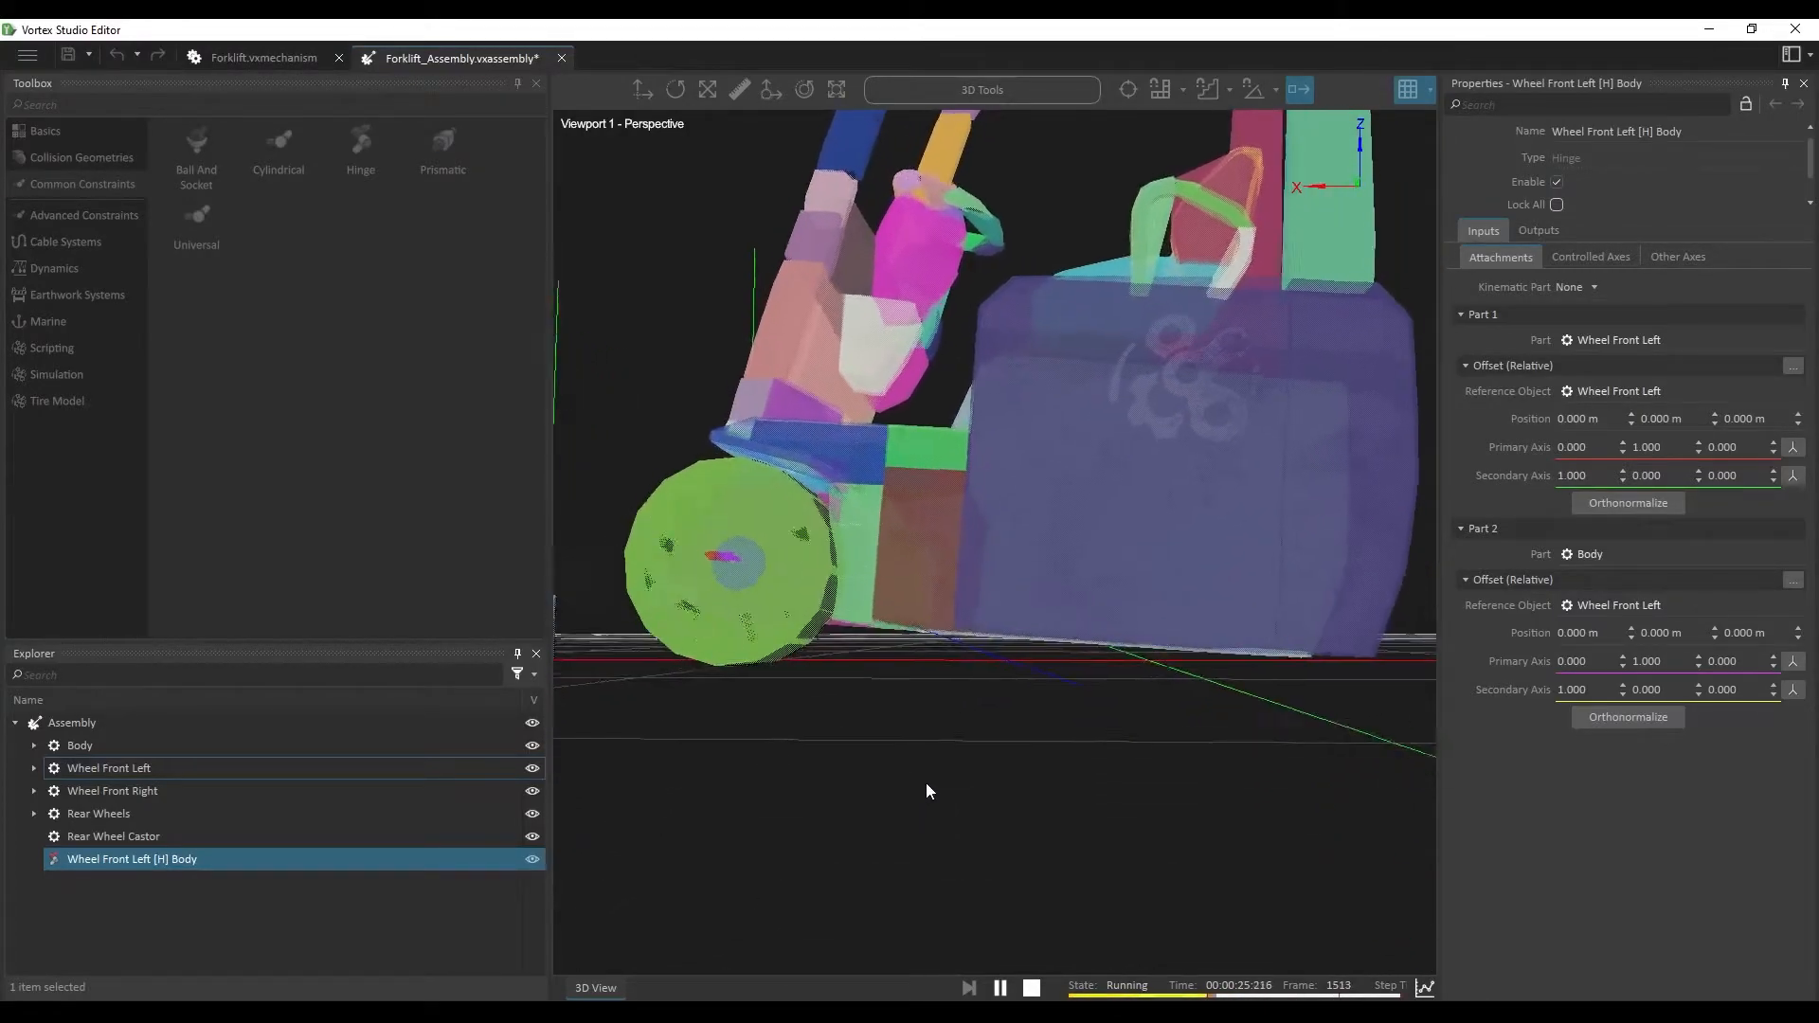
scroll(817, 602, "up", 2)
middle_click_drag(788, 544, 885, 566)
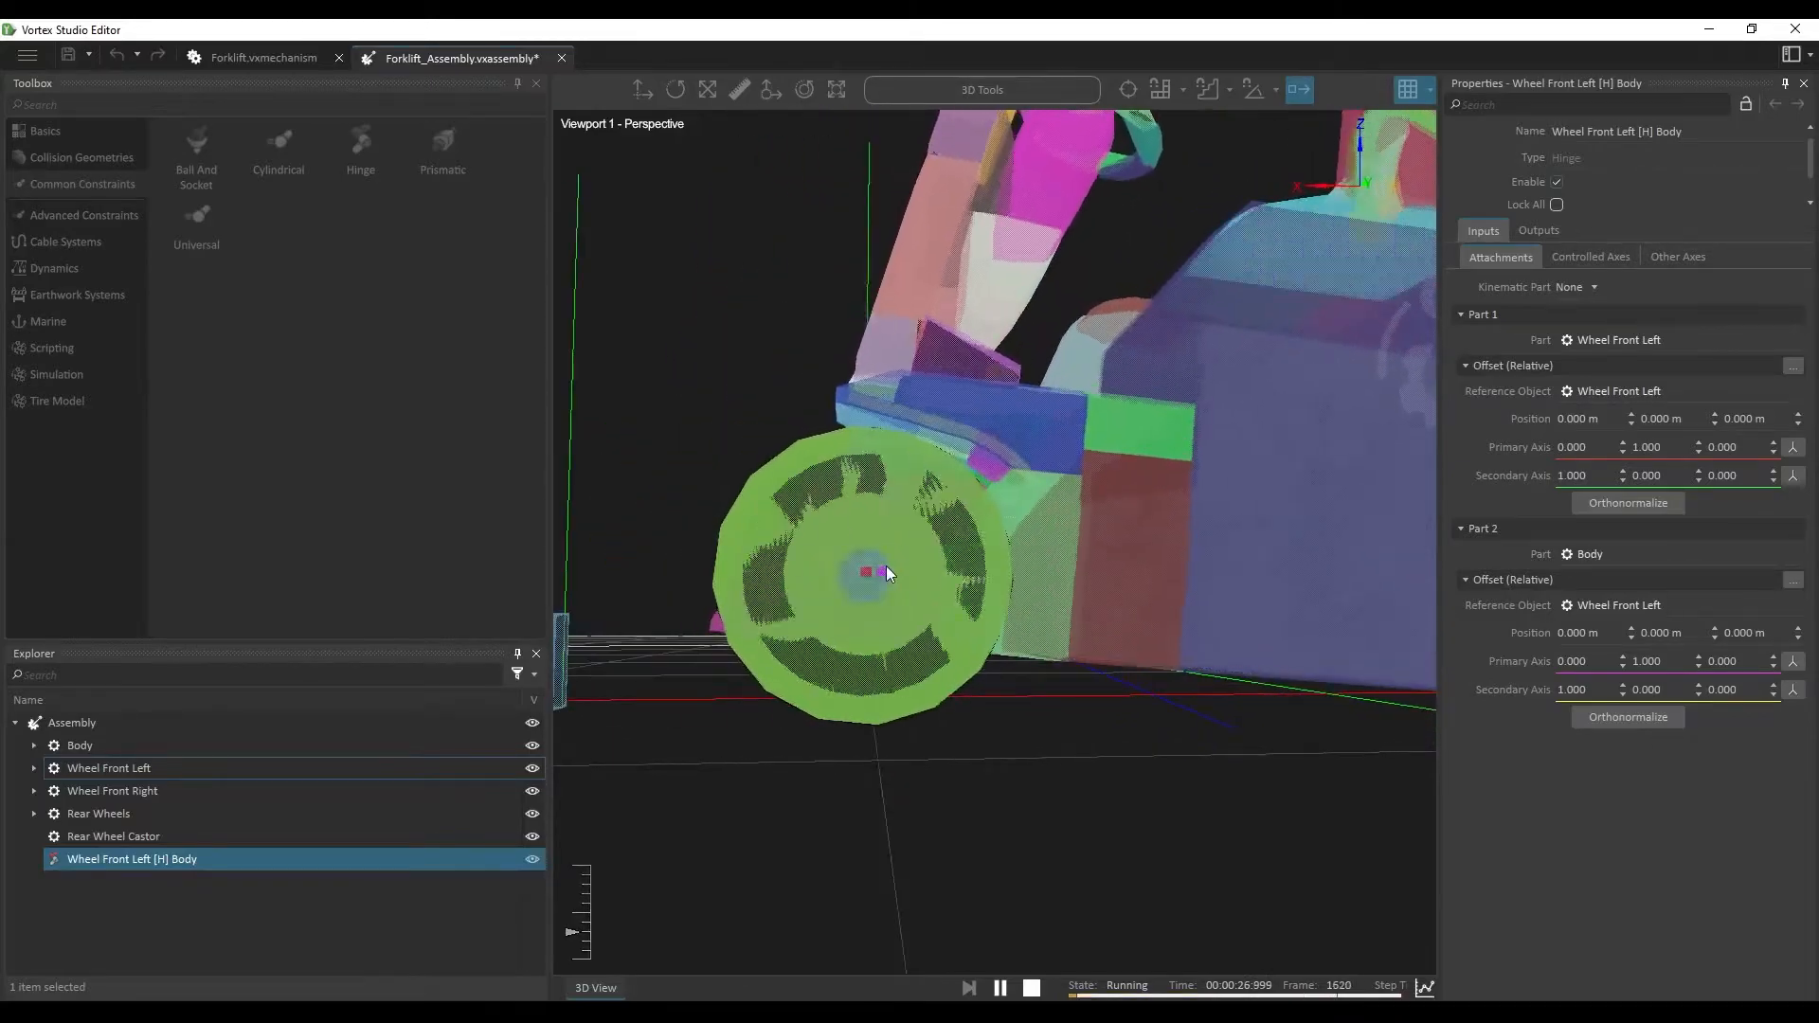
middle_click_drag(1052, 491, 991, 493)
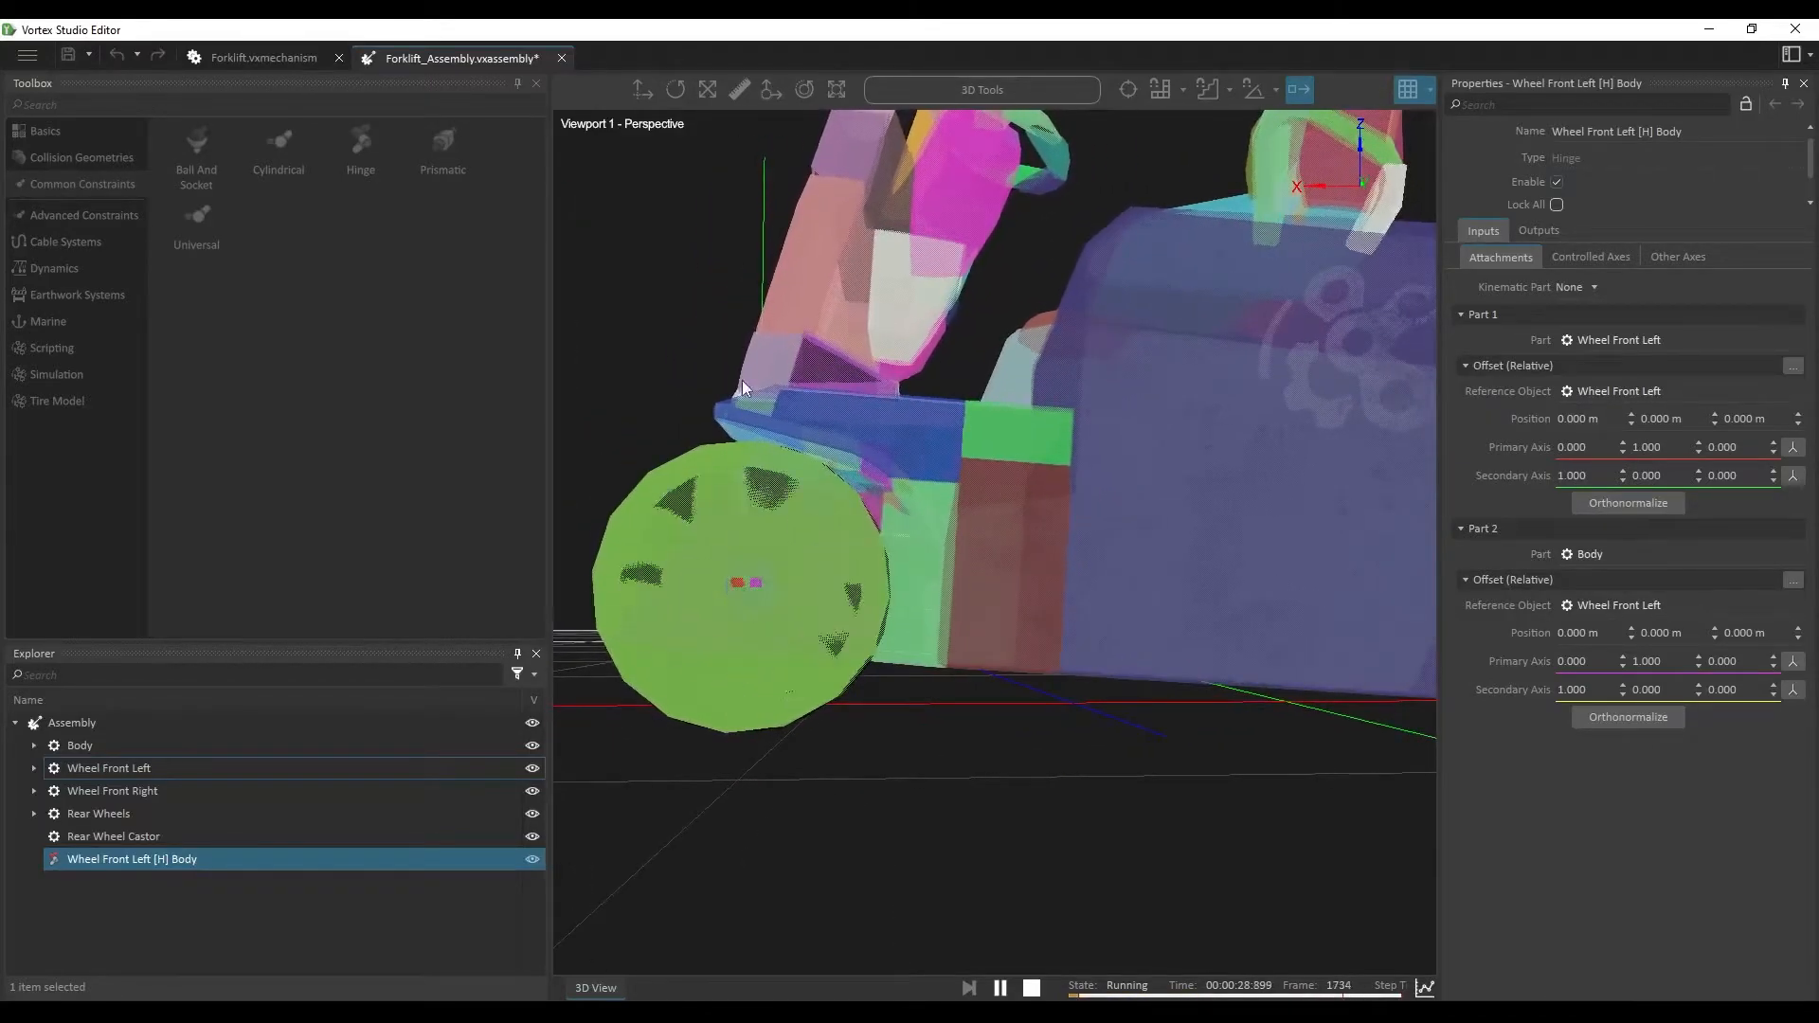
middle_click_drag(991, 684, 974, 830)
scroll(974, 830, "down", 3)
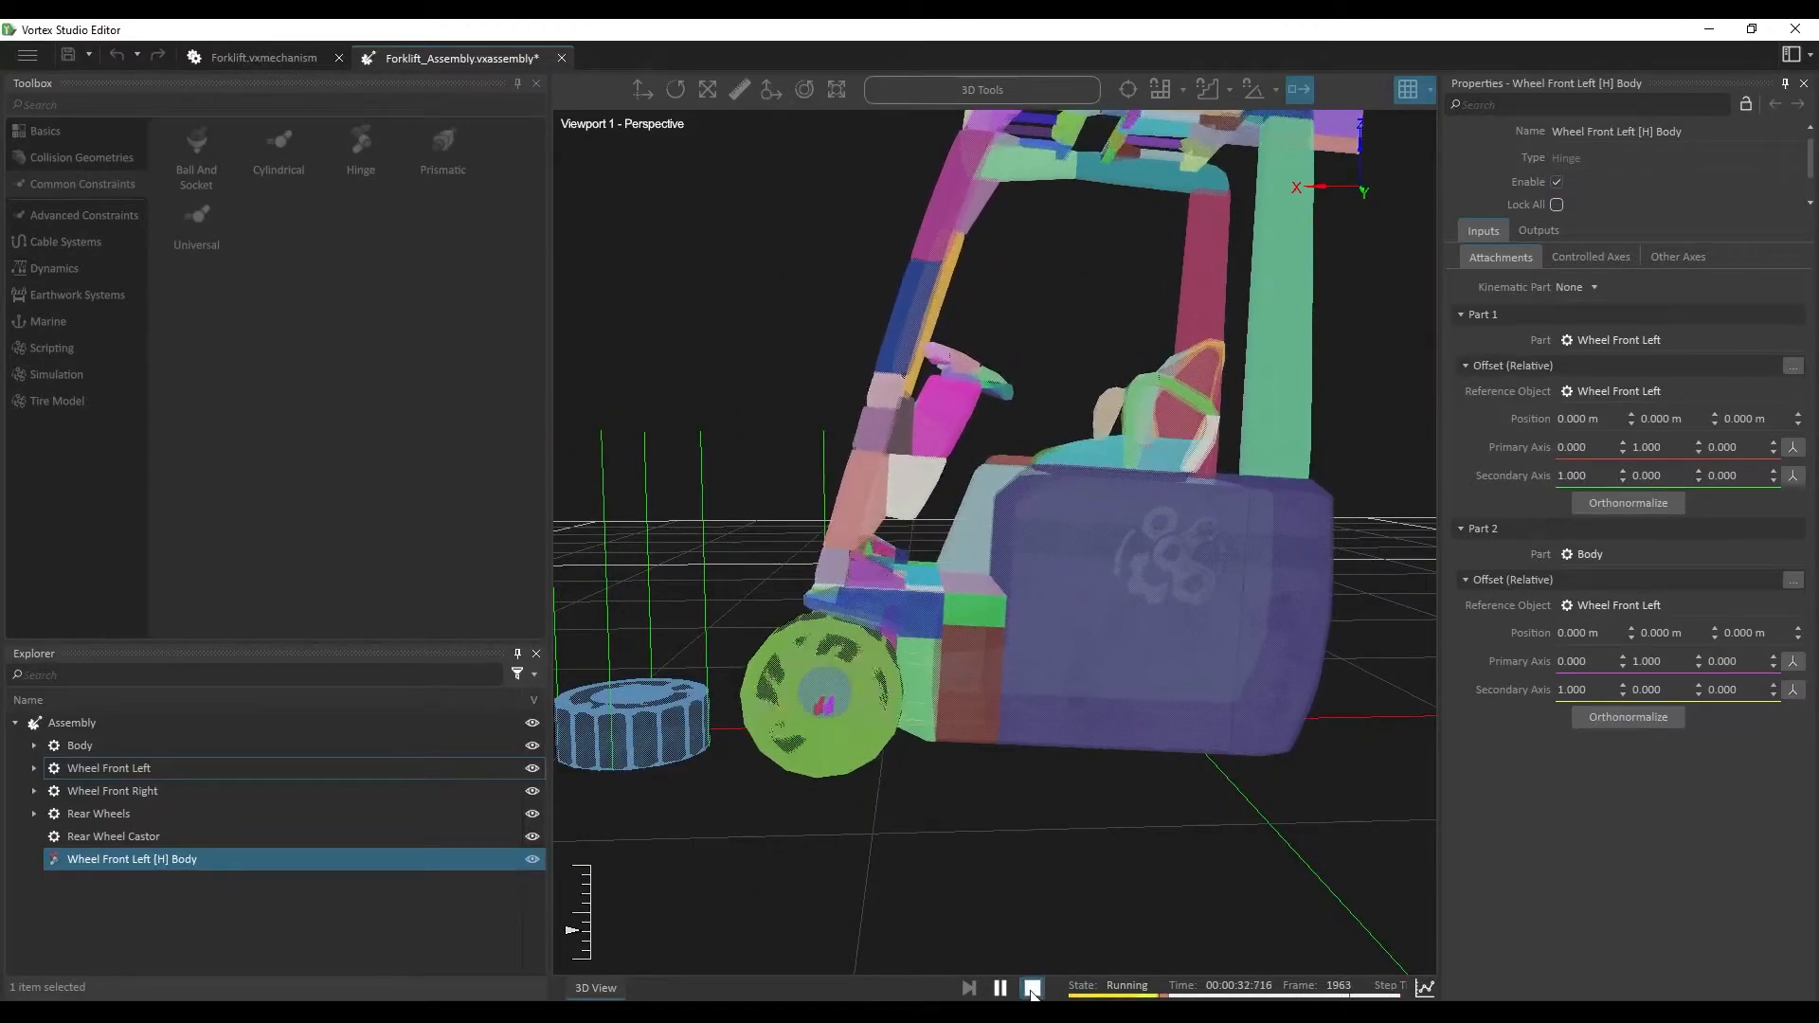
left_click(1031, 987)
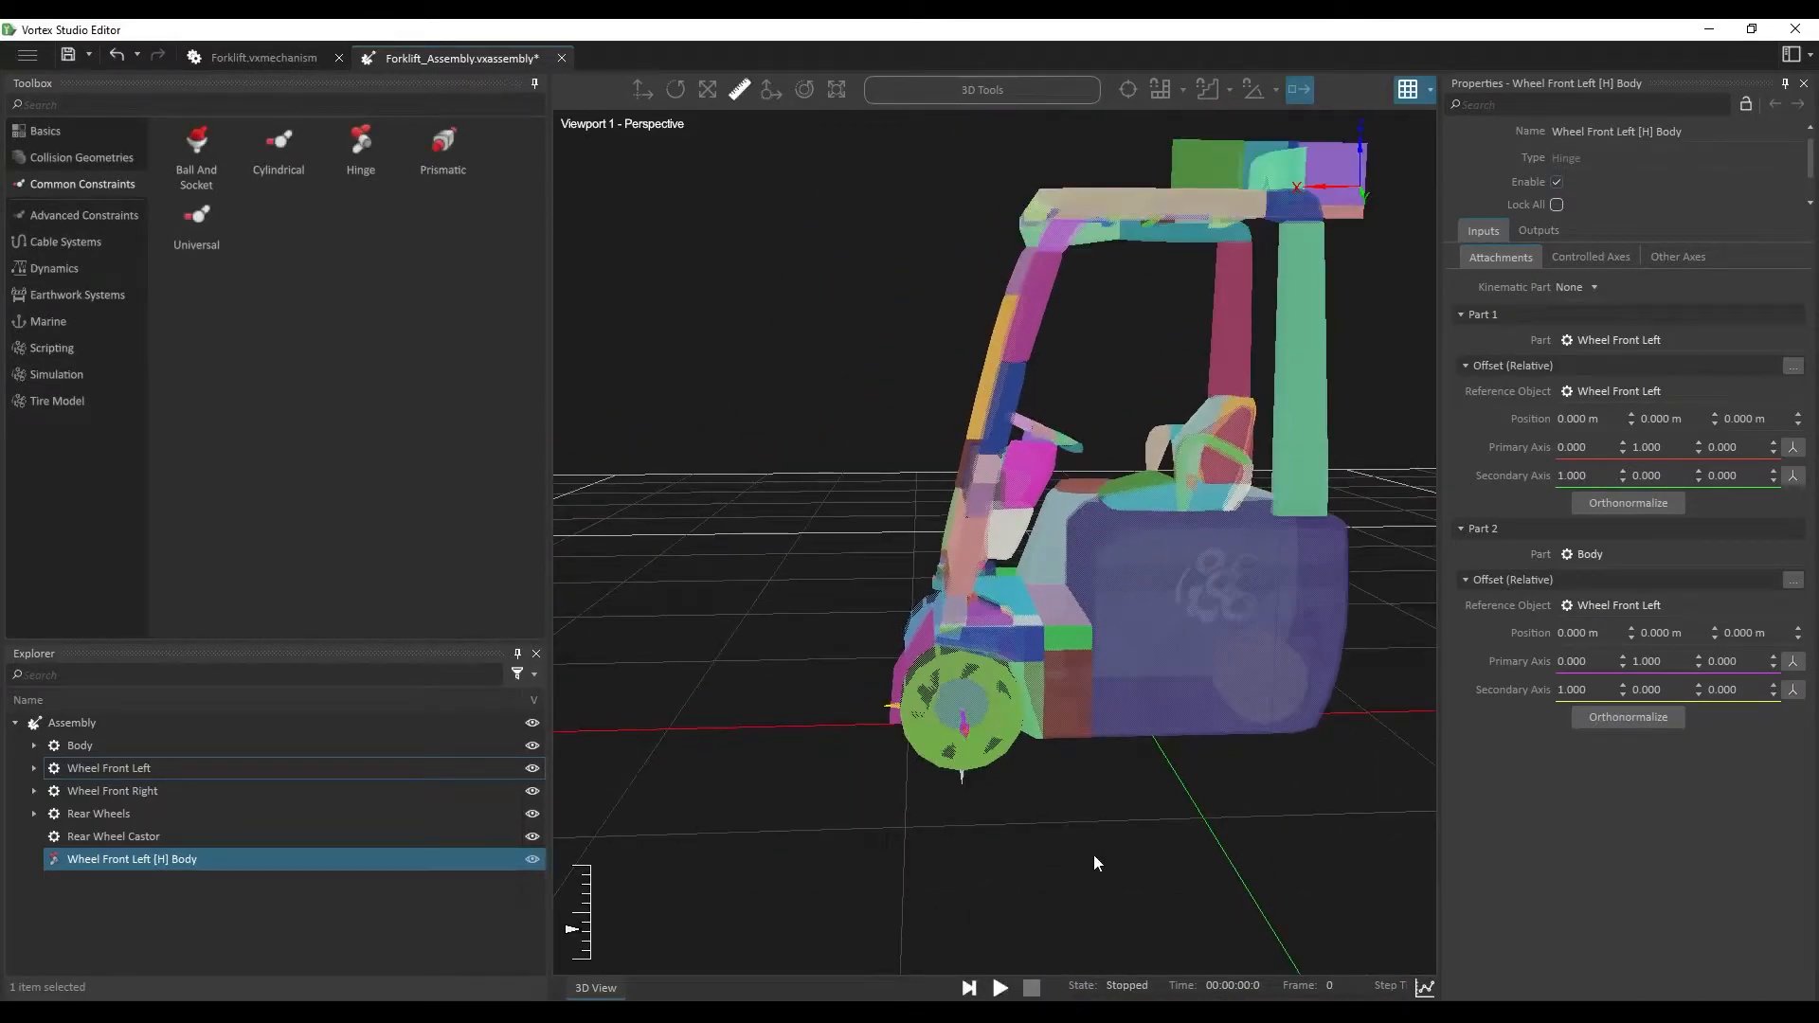
Step: Add a Collision Rules object to the assembly with one rule pairing Assembly with Assembly, leaving Collide off
left_click(122, 106)
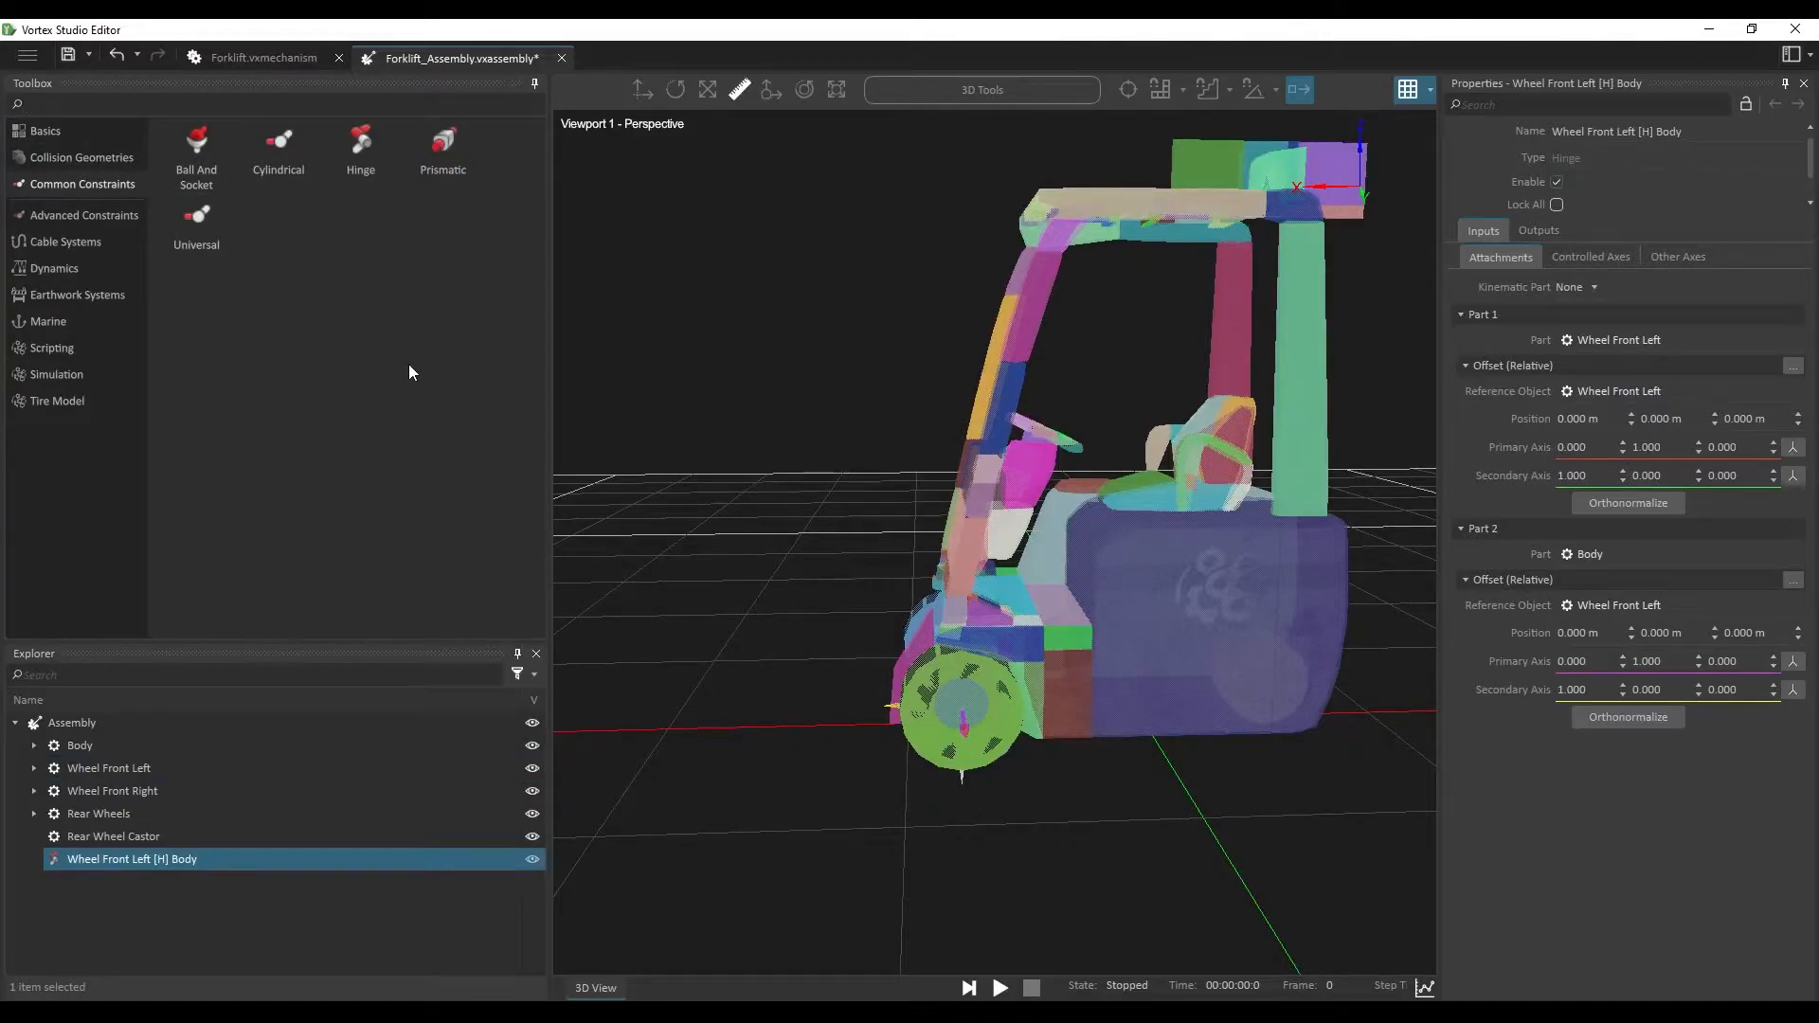
left_click(75, 138)
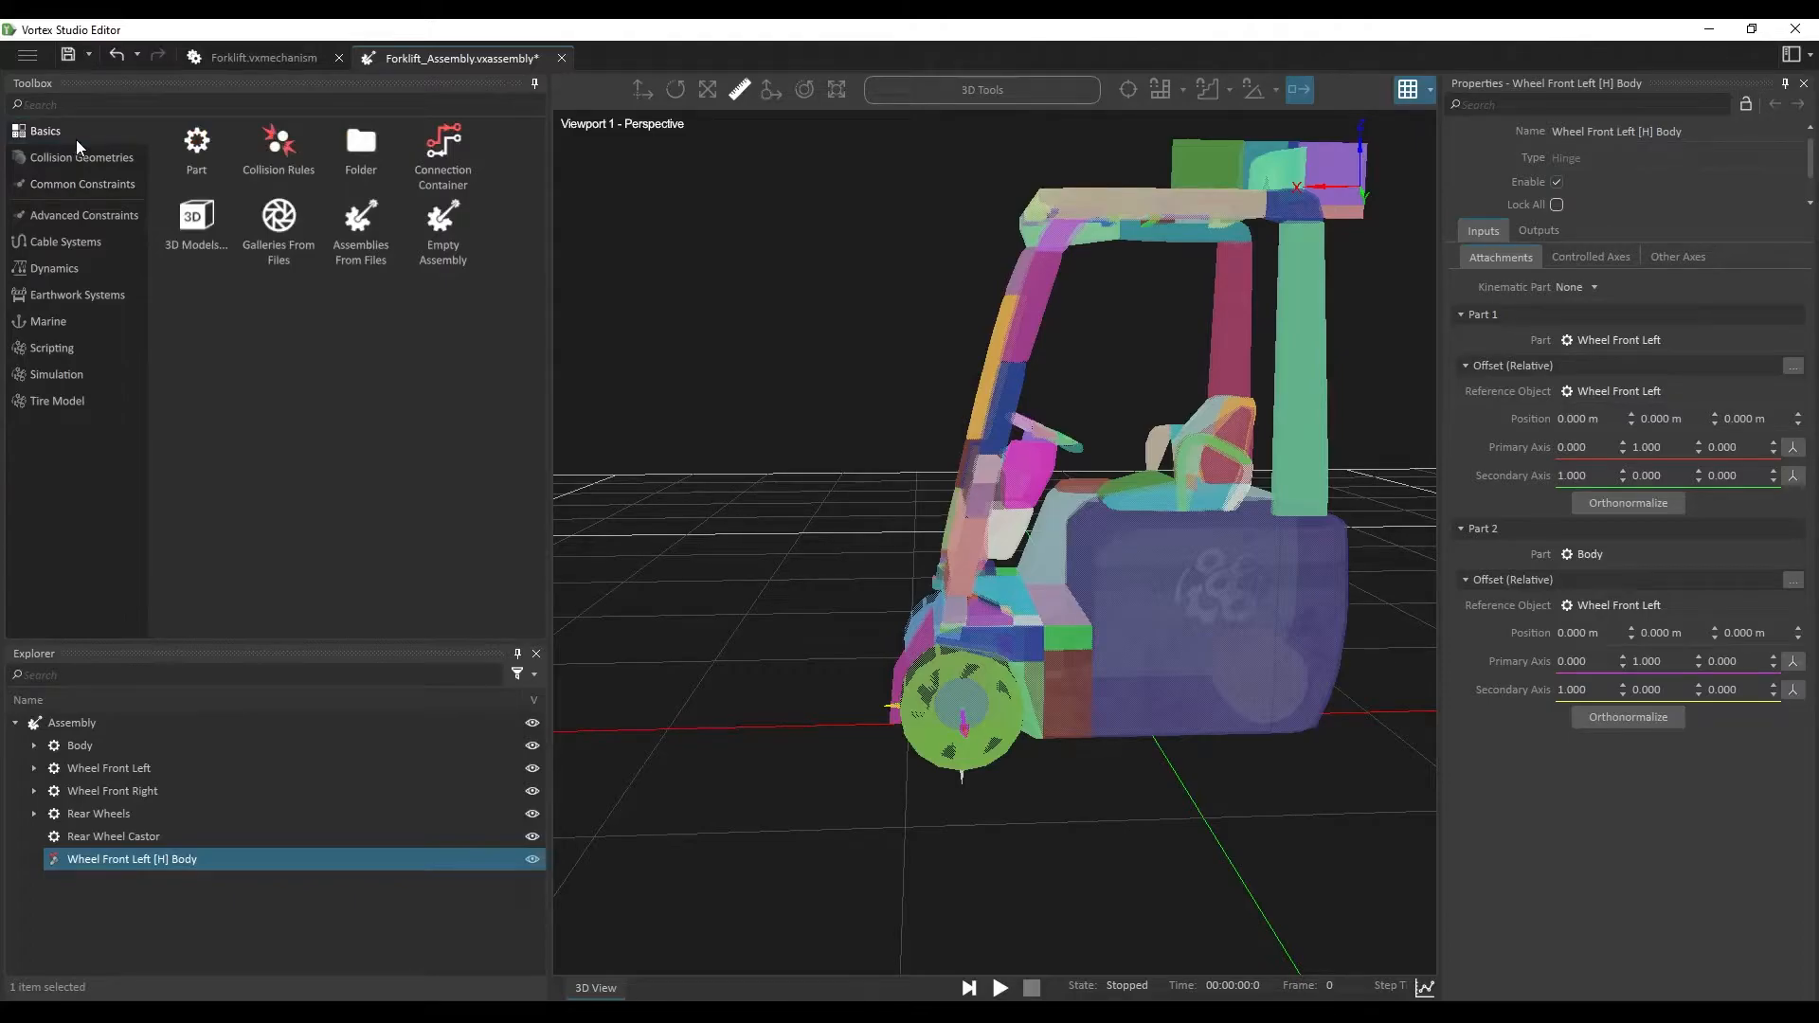
double_click(278, 157)
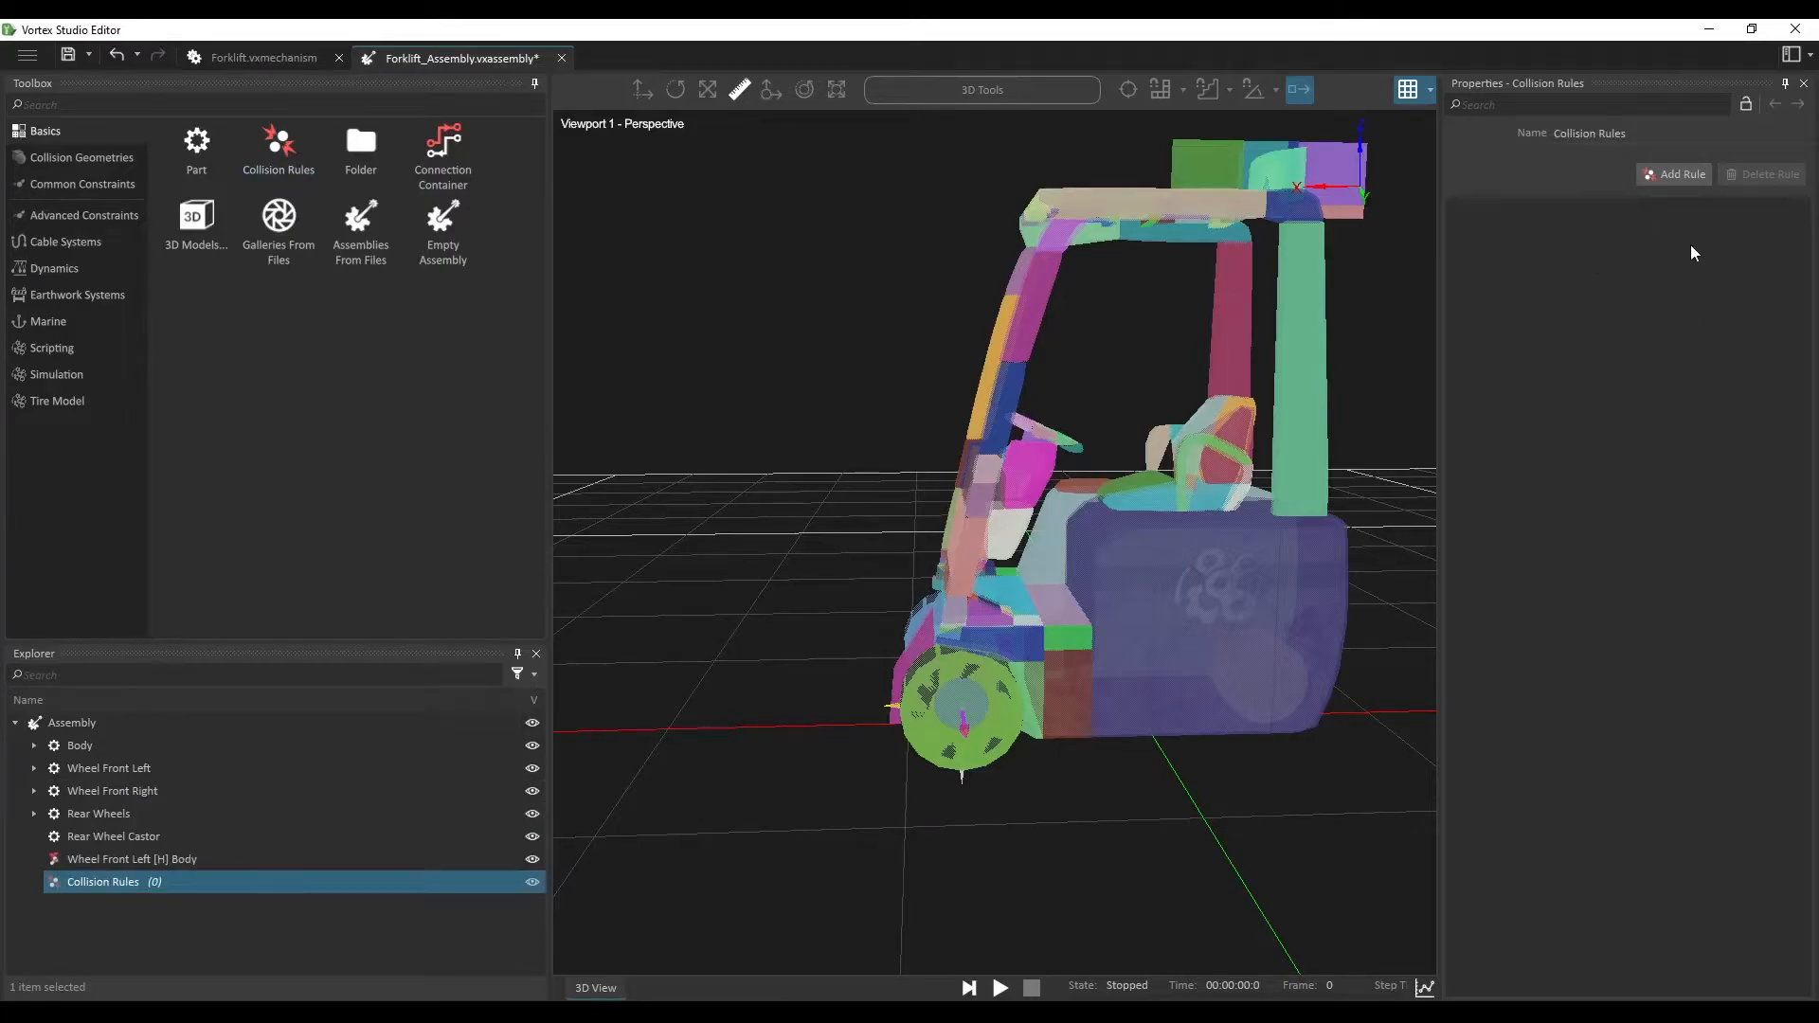
left_click(1666, 178)
left_click_drag(70, 723, 1482, 204)
left_click_drag(107, 723, 1605, 209)
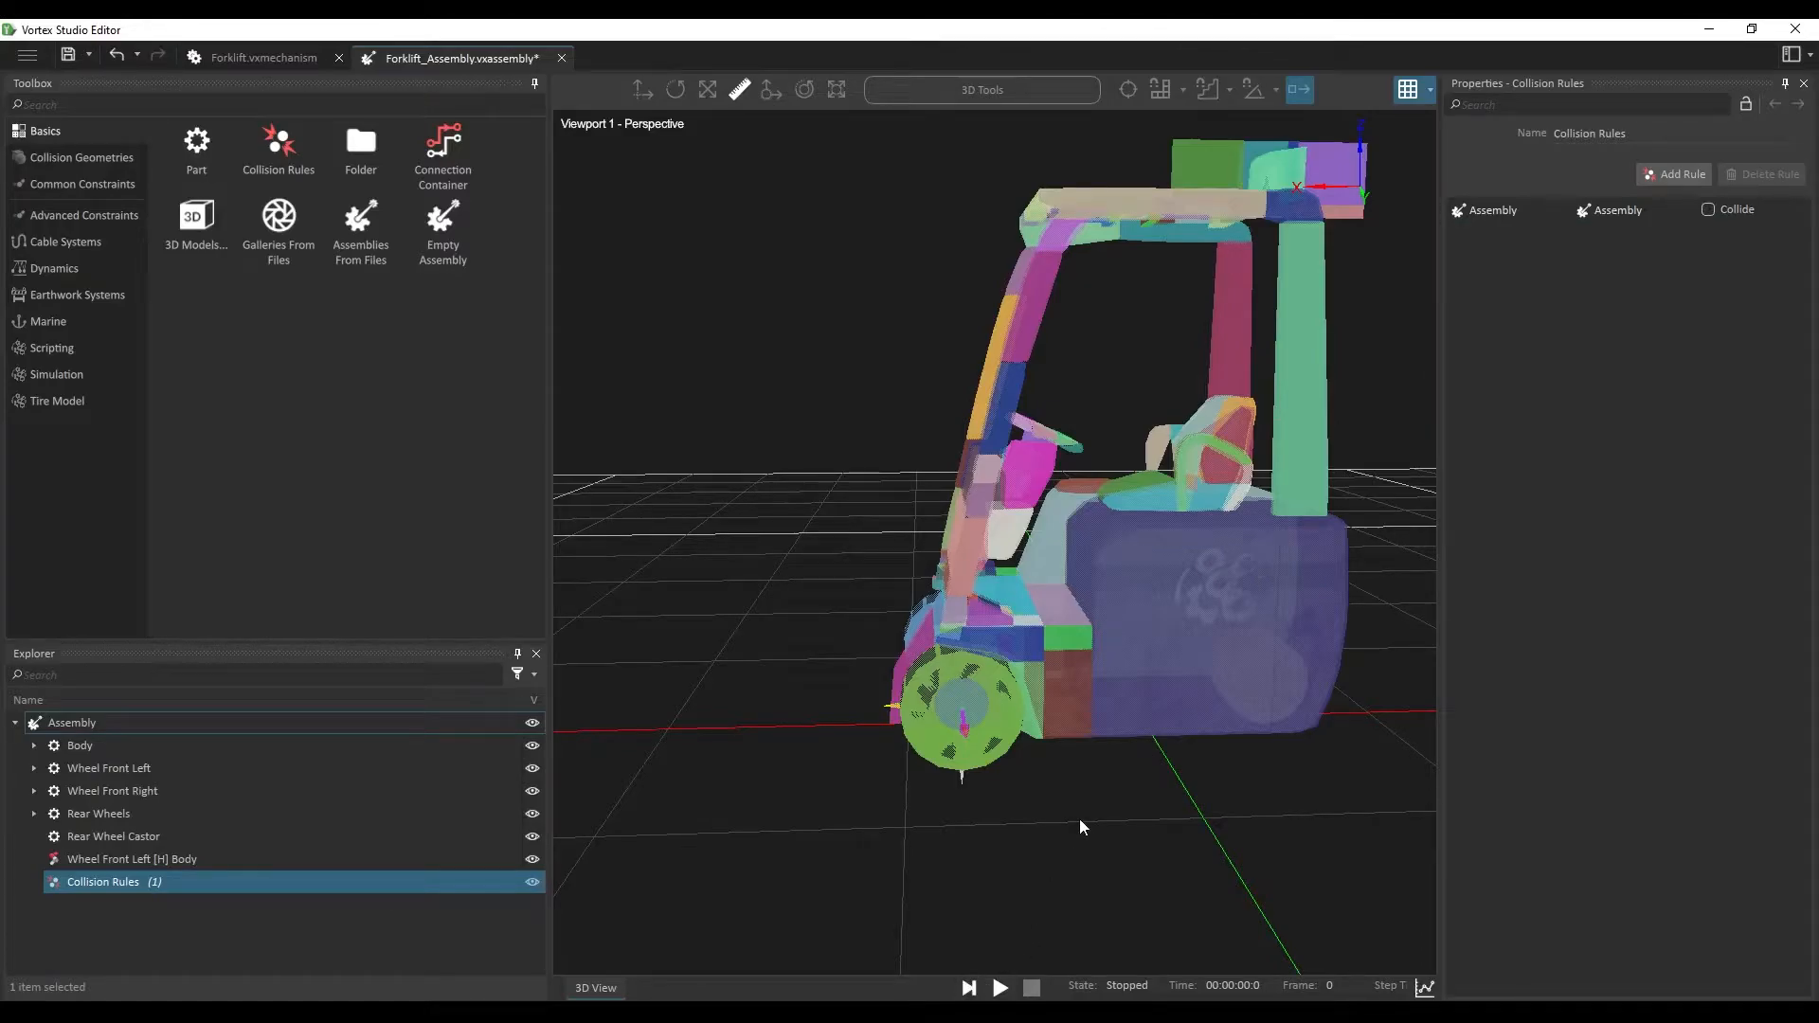
Step: Run the simulation to test the collision rule, pulling on the forklift body, and stop it
left_click_drag(1081, 817, 1101, 799)
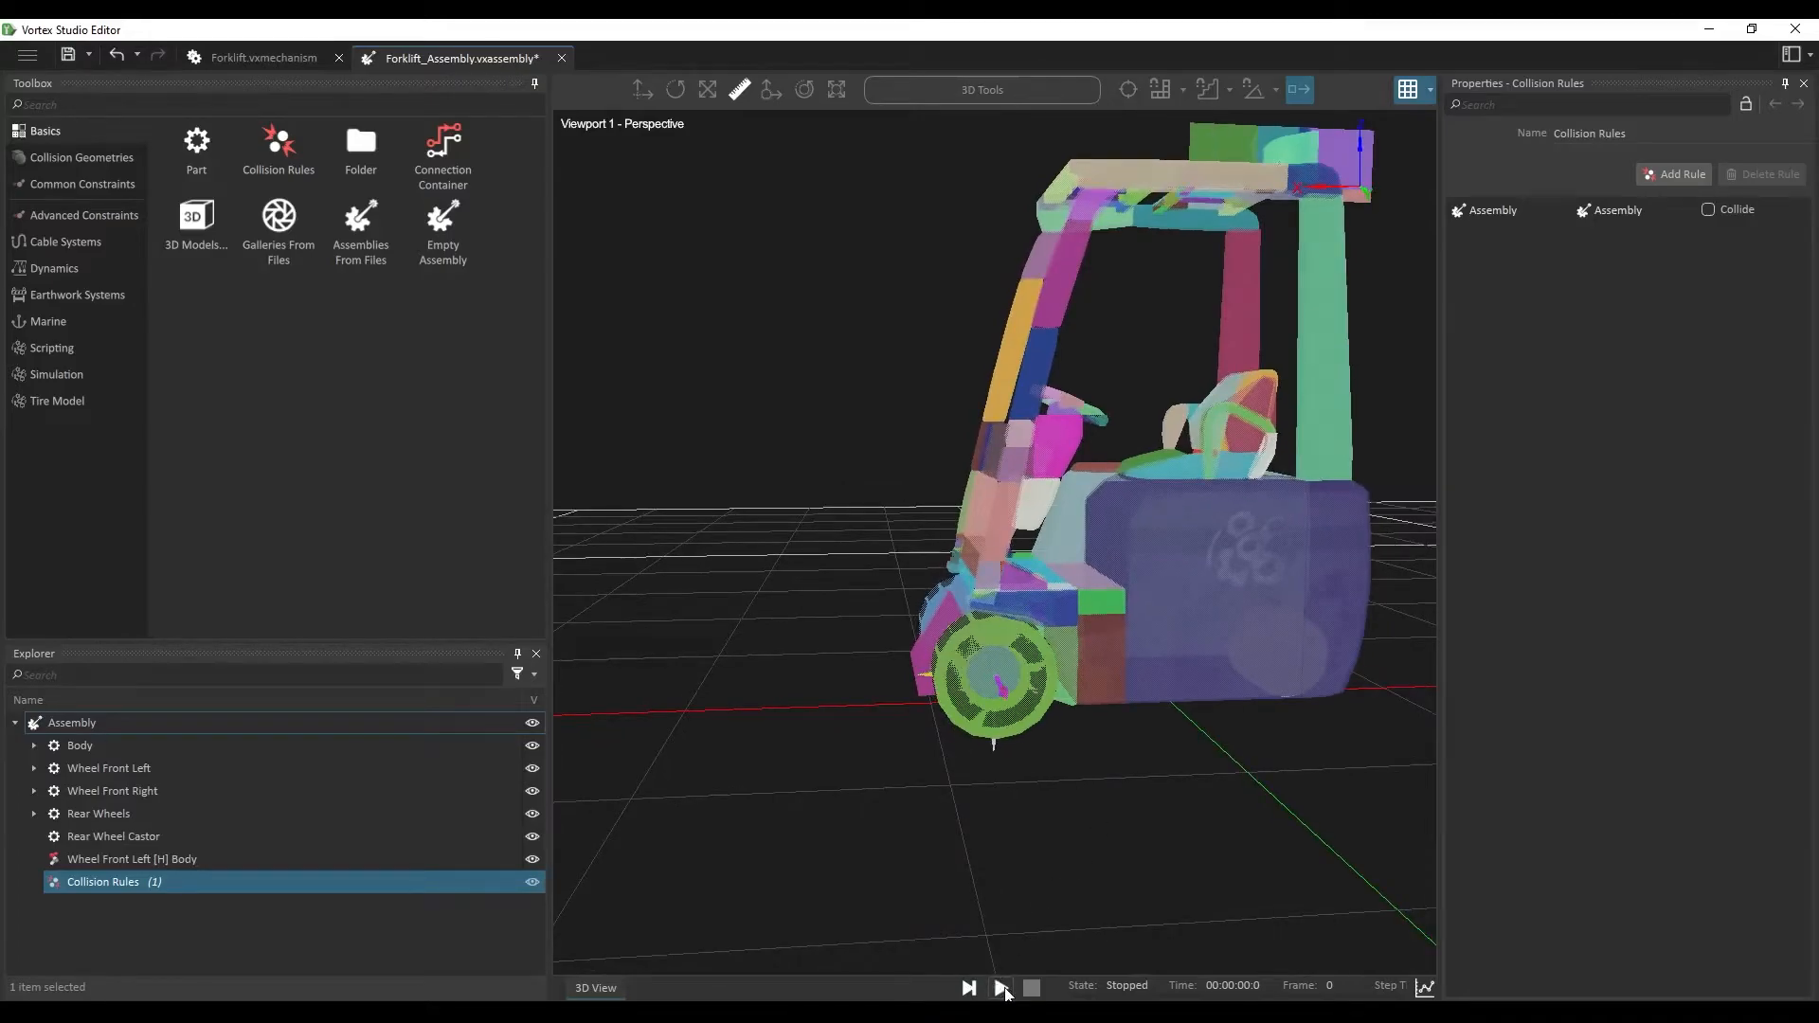
left_click(1003, 989)
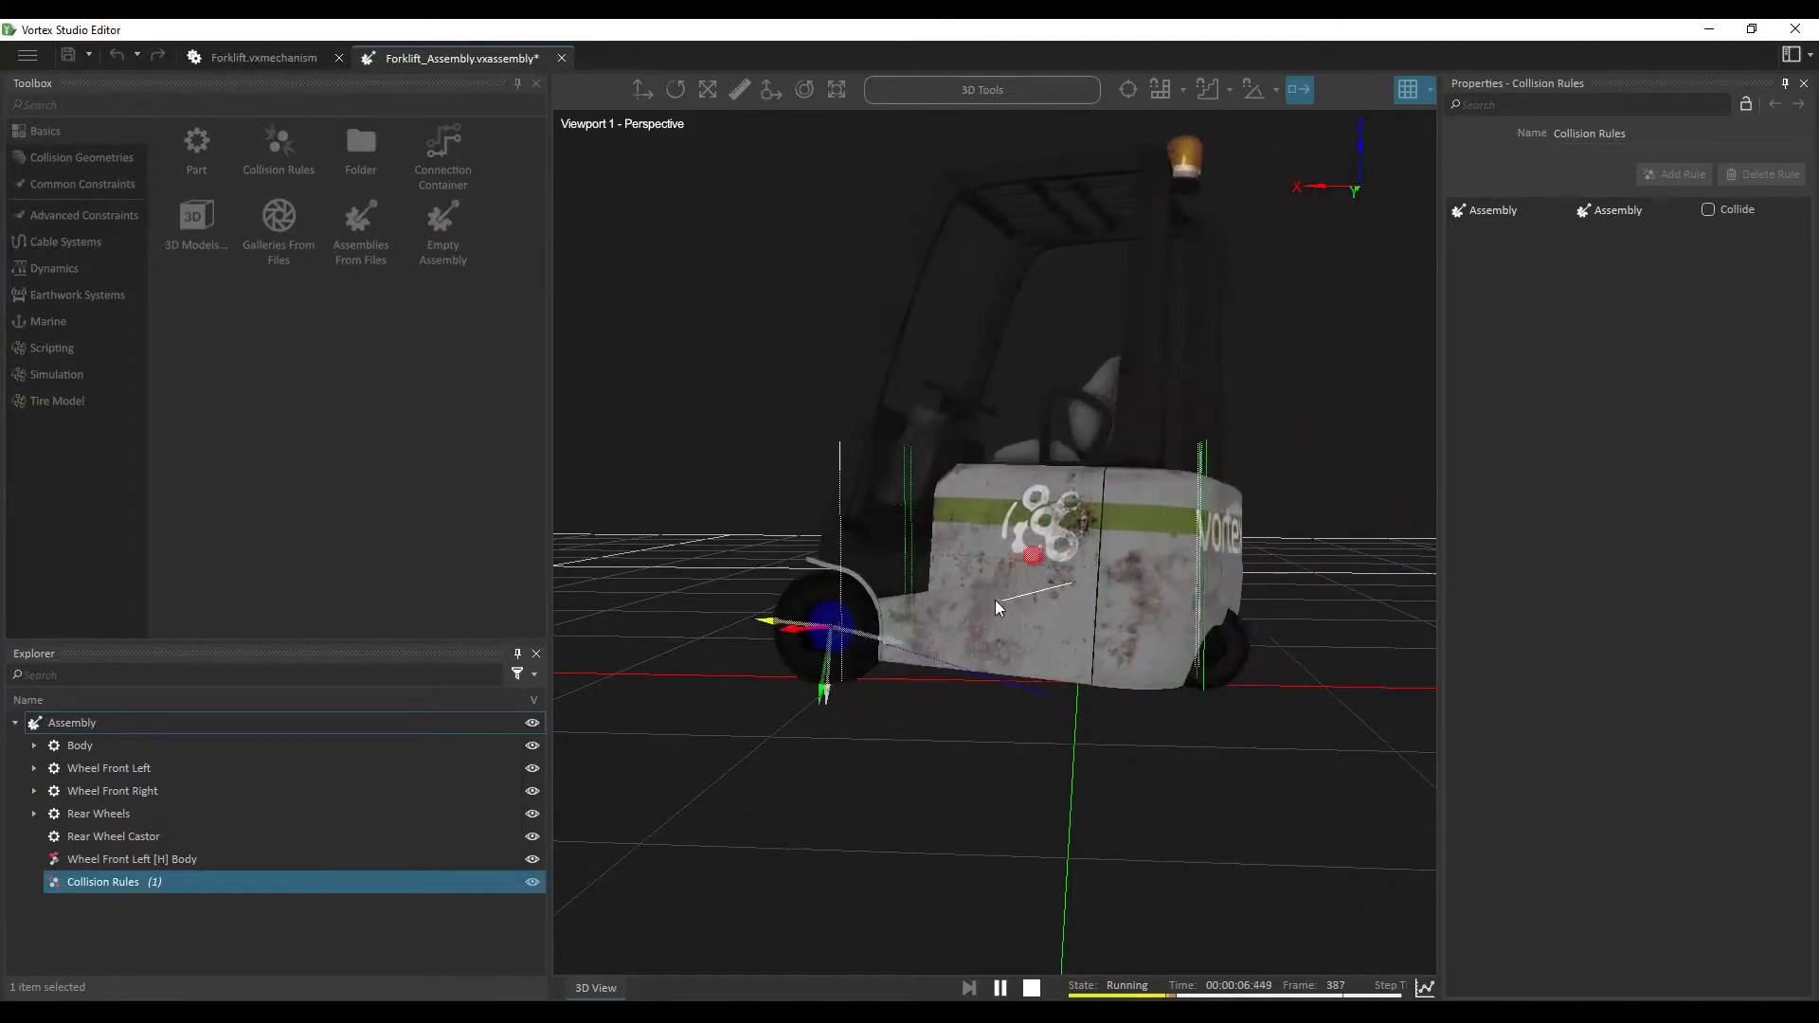
left_click_drag(1009, 615, 1048, 617)
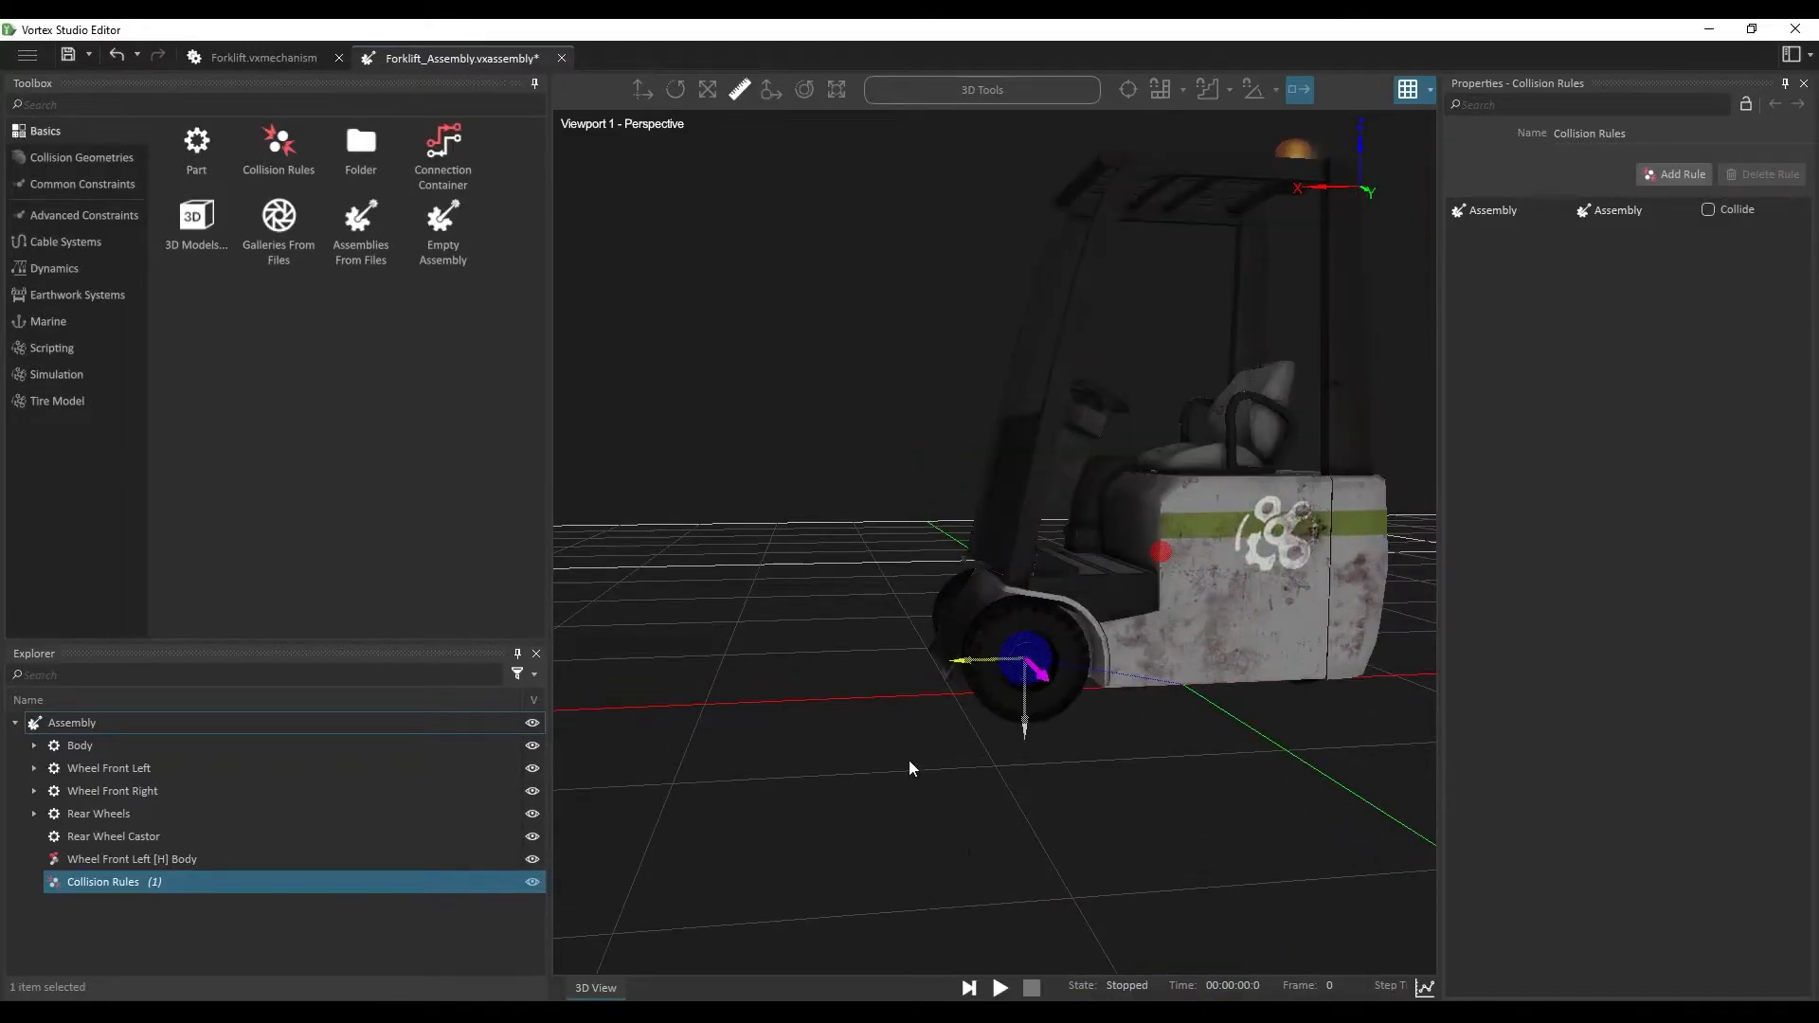
Step: Create a hinge constraint between the Wheel Front Right and Body parts
middle_click_drag(907, 760, 1130, 684)
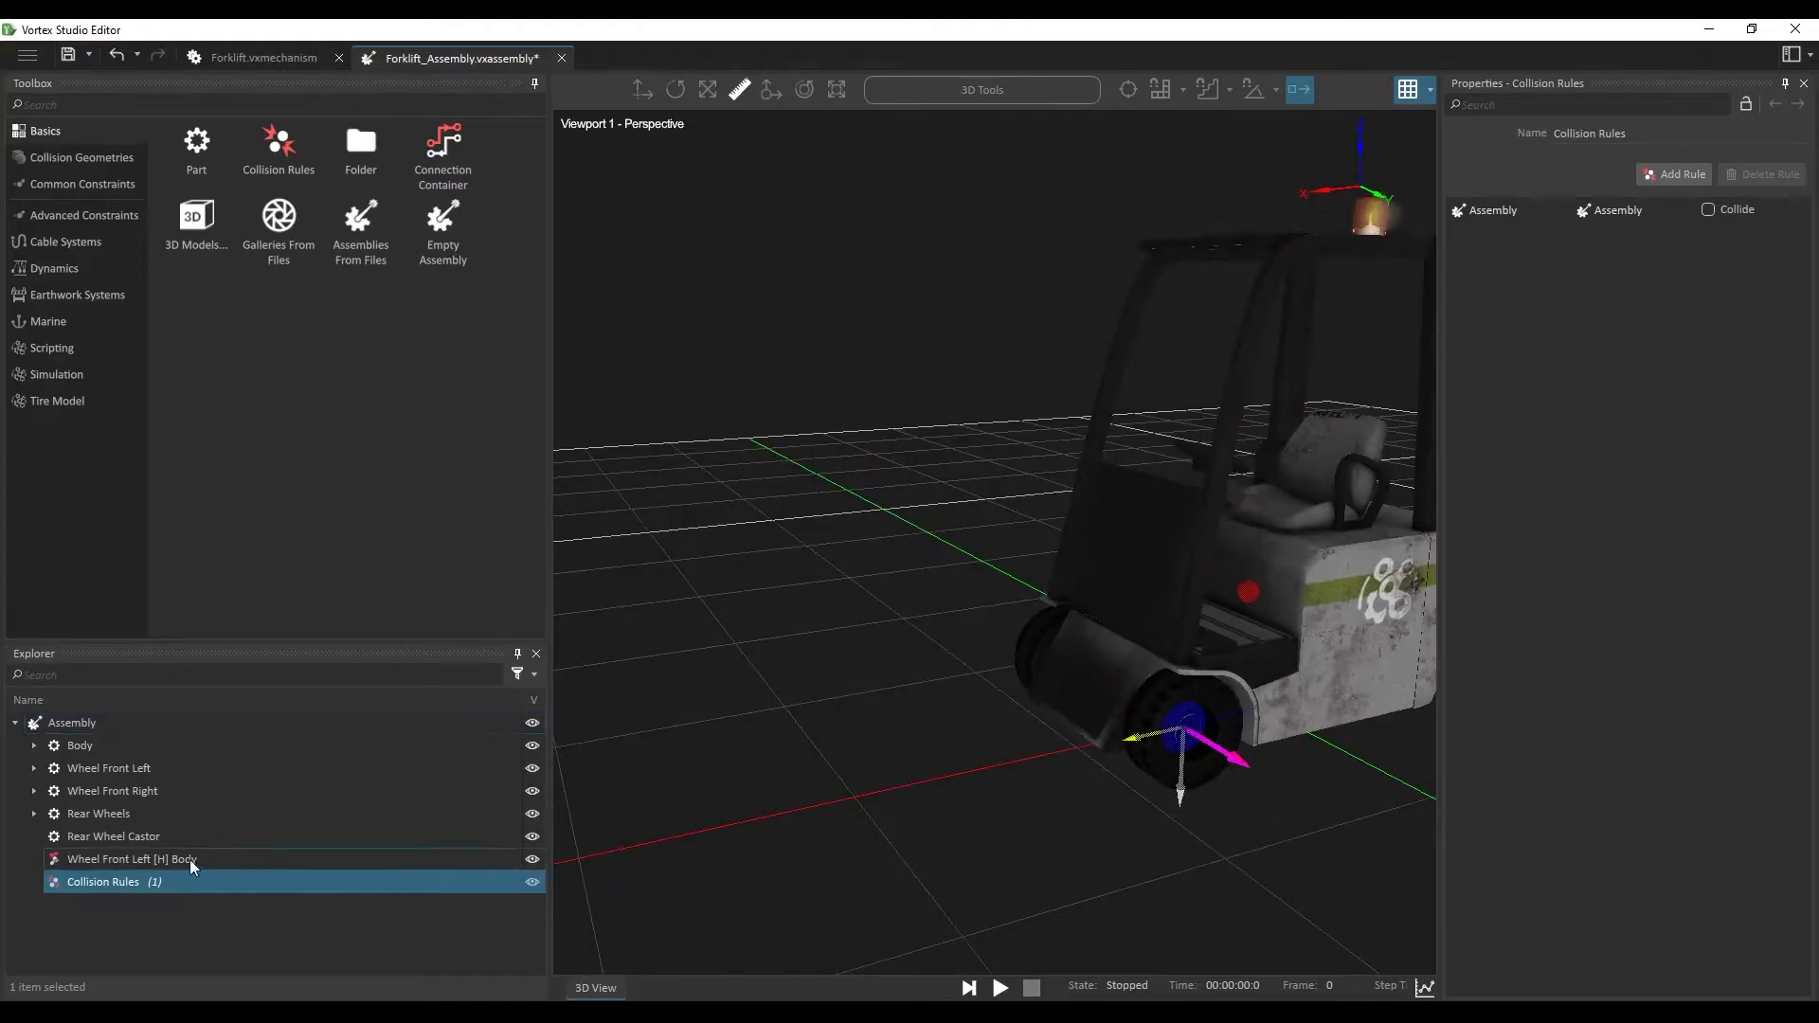
left_click(180, 788)
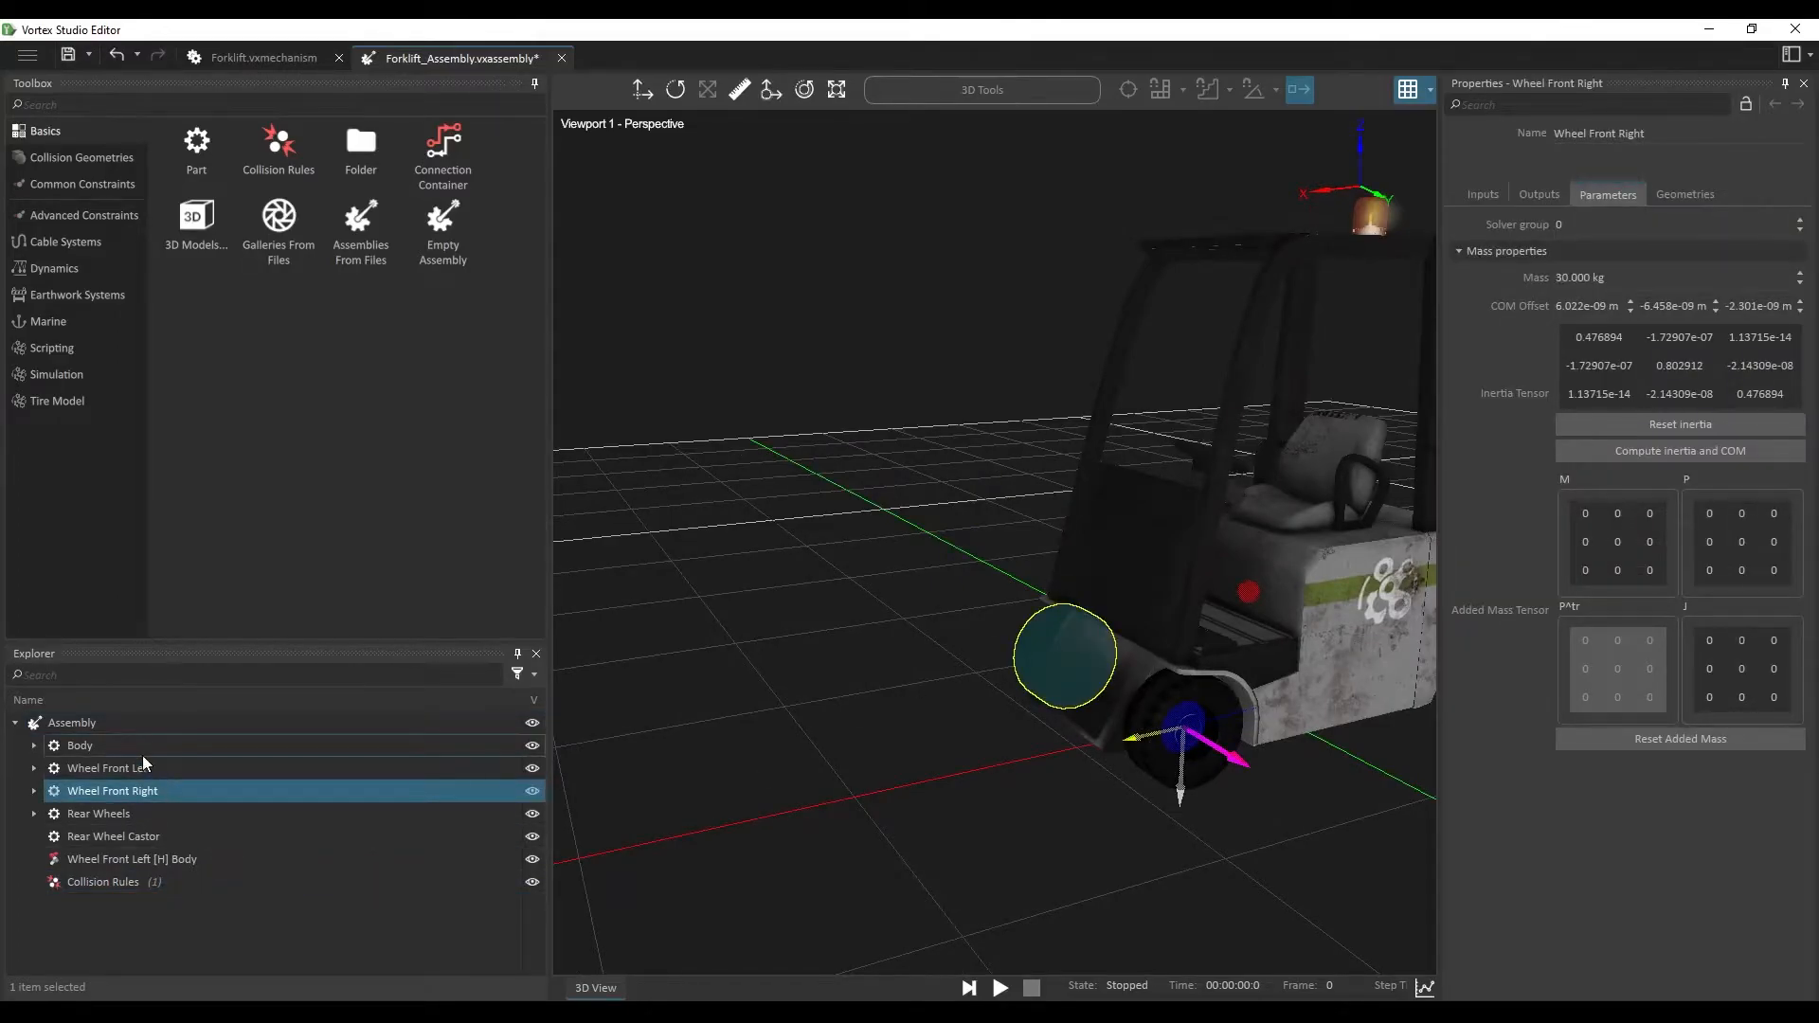
left_click(105, 748, "ctrl")
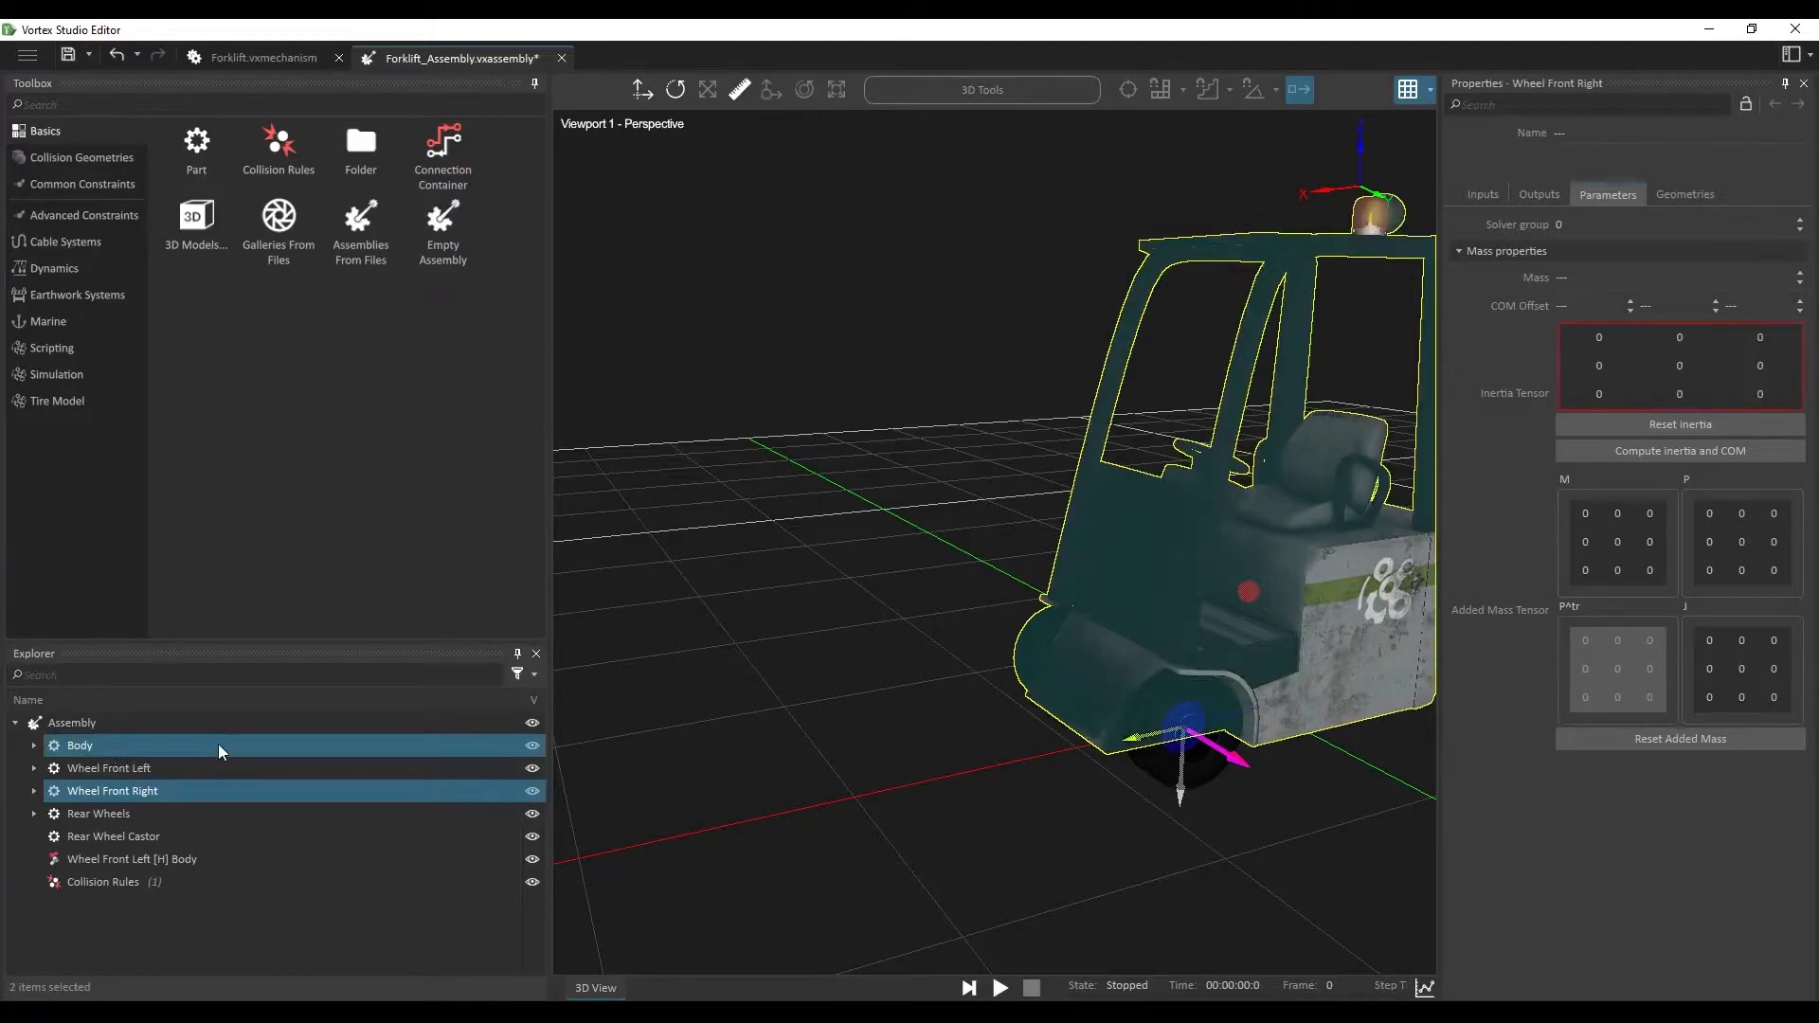
left_click(106, 186)
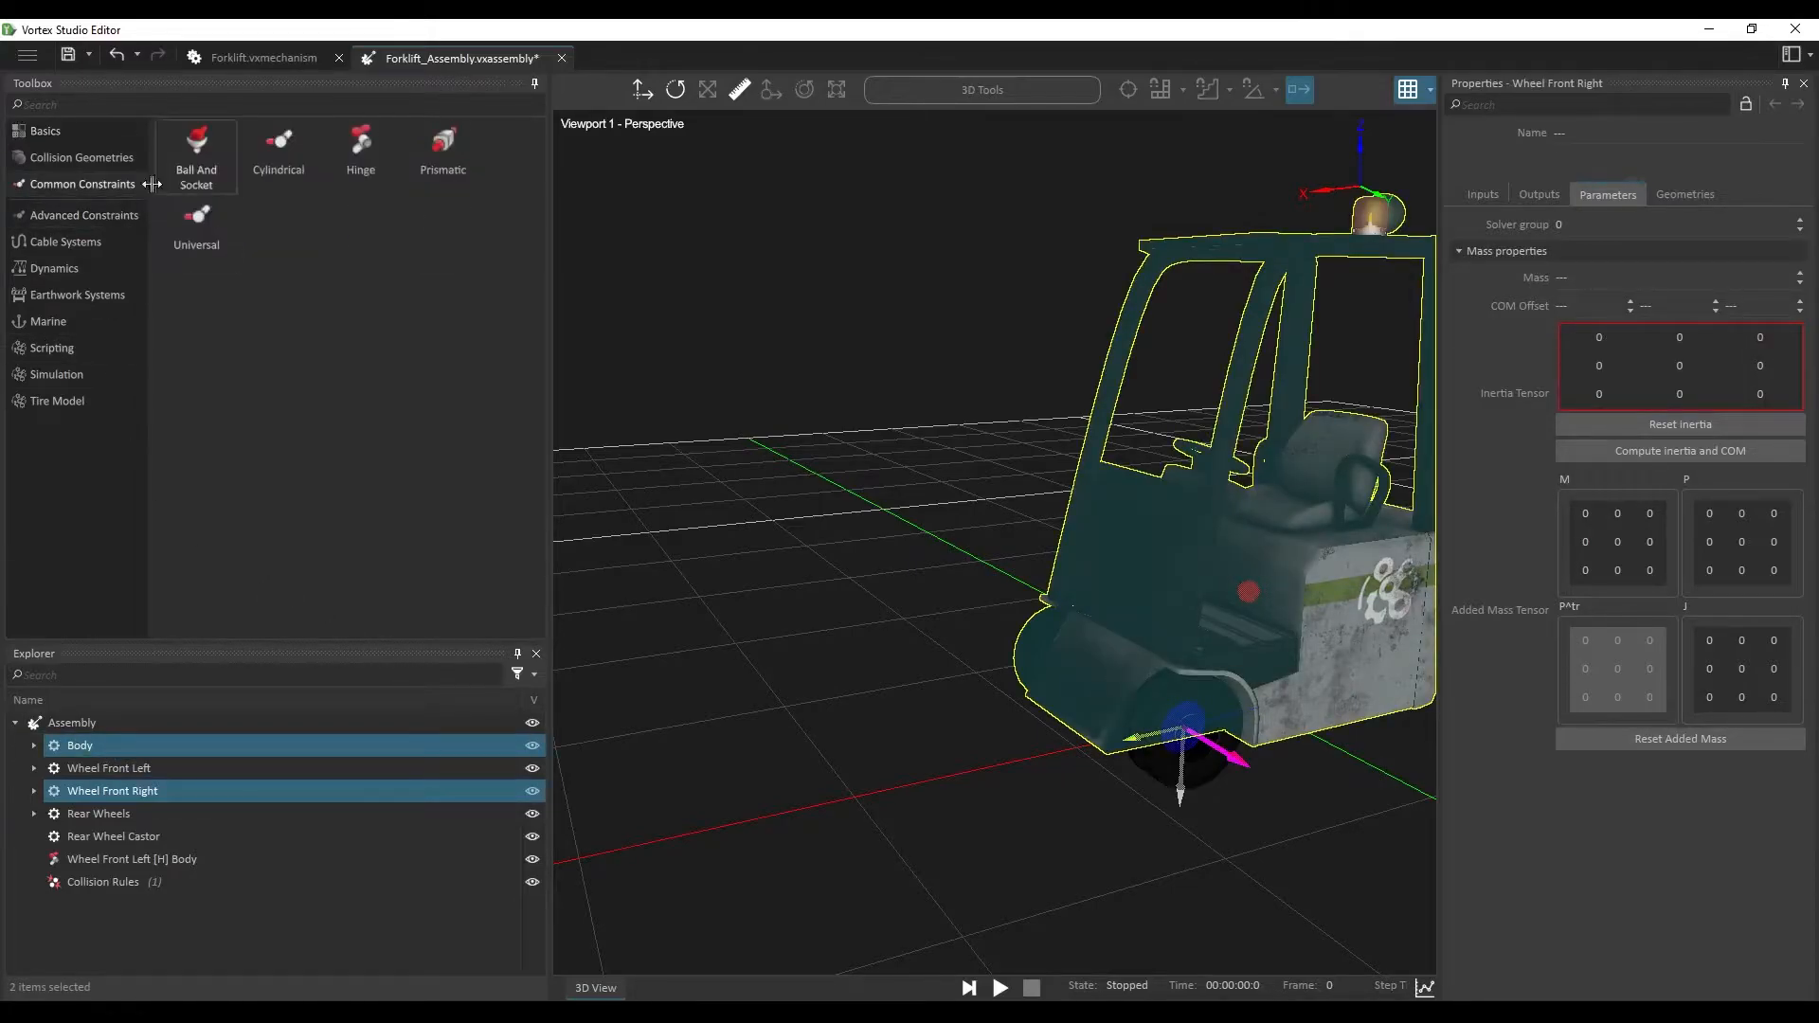
double_click(367, 166)
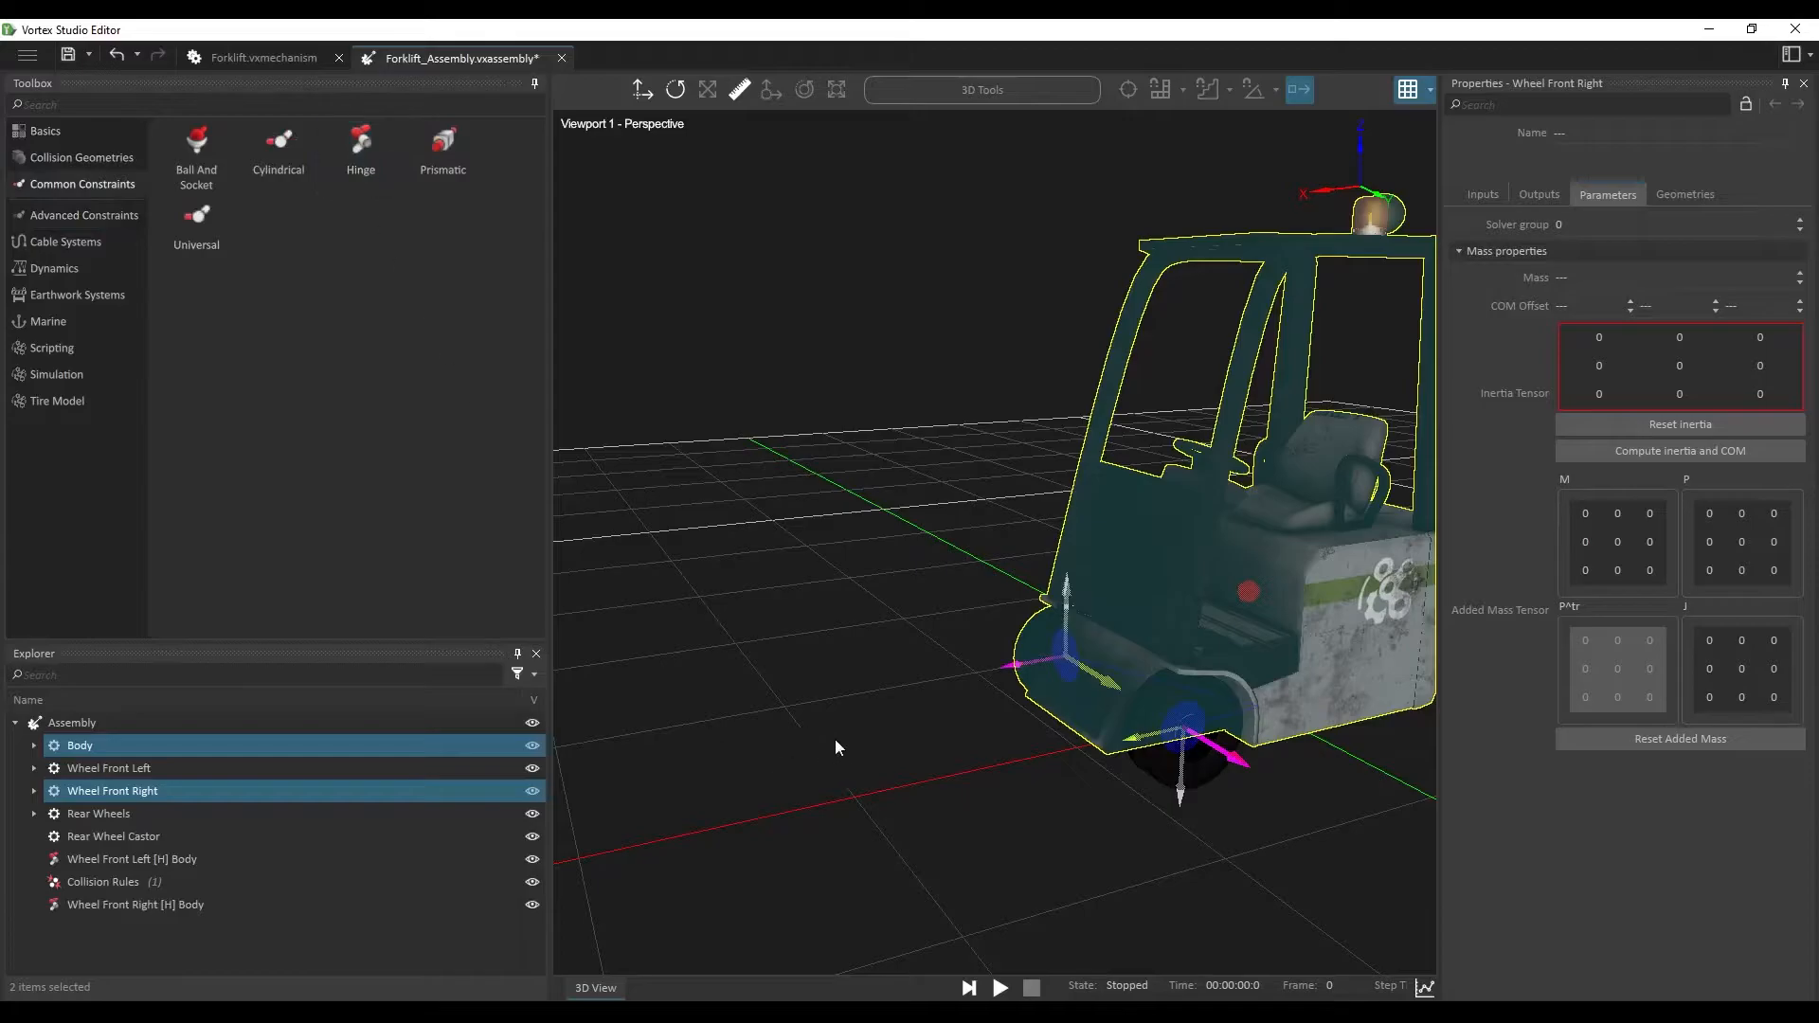
Step: Set the front right hinge's Part 1 primary axis to +y (0, 1, 0) and its secondary axis to +x (1, 0, 0)
left_click(250, 905)
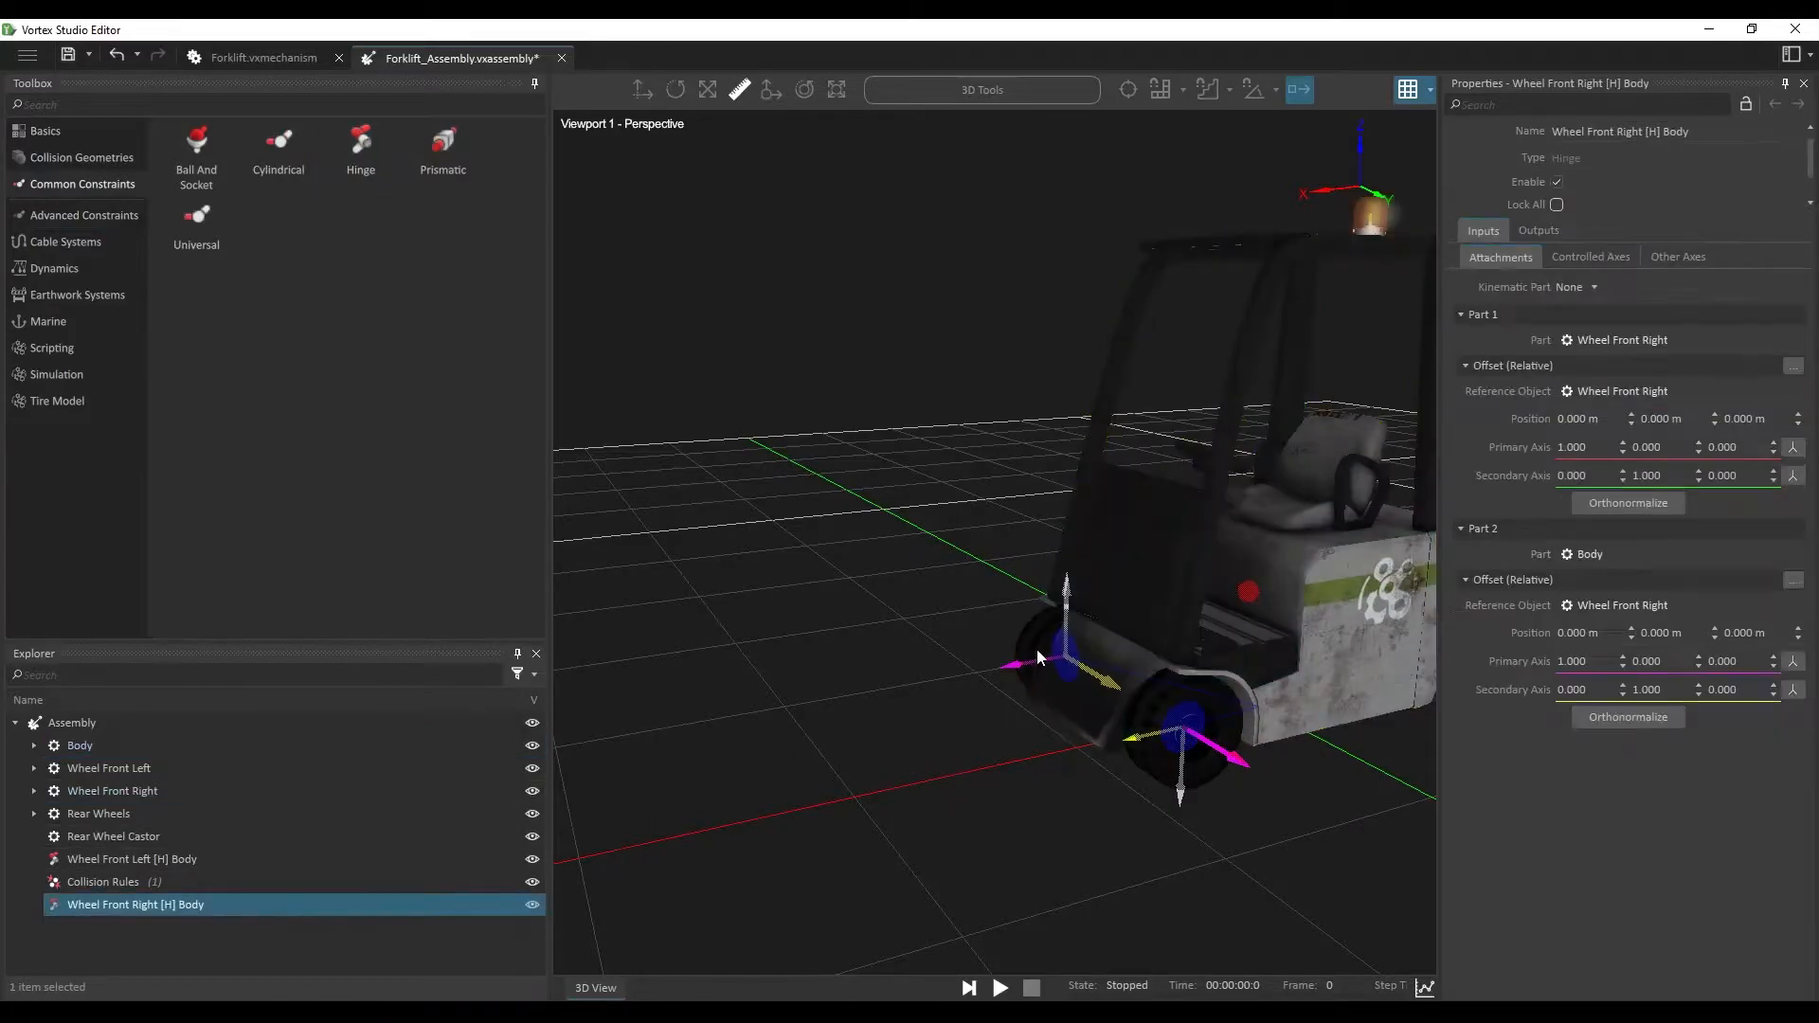
left_click(1794, 447)
left_click(1707, 549)
left_click(1793, 475)
left_click(1612, 599)
Step: Copy the Part 1 attachment offset to Part 2 of the front right wheel hinge
left_click(1796, 580)
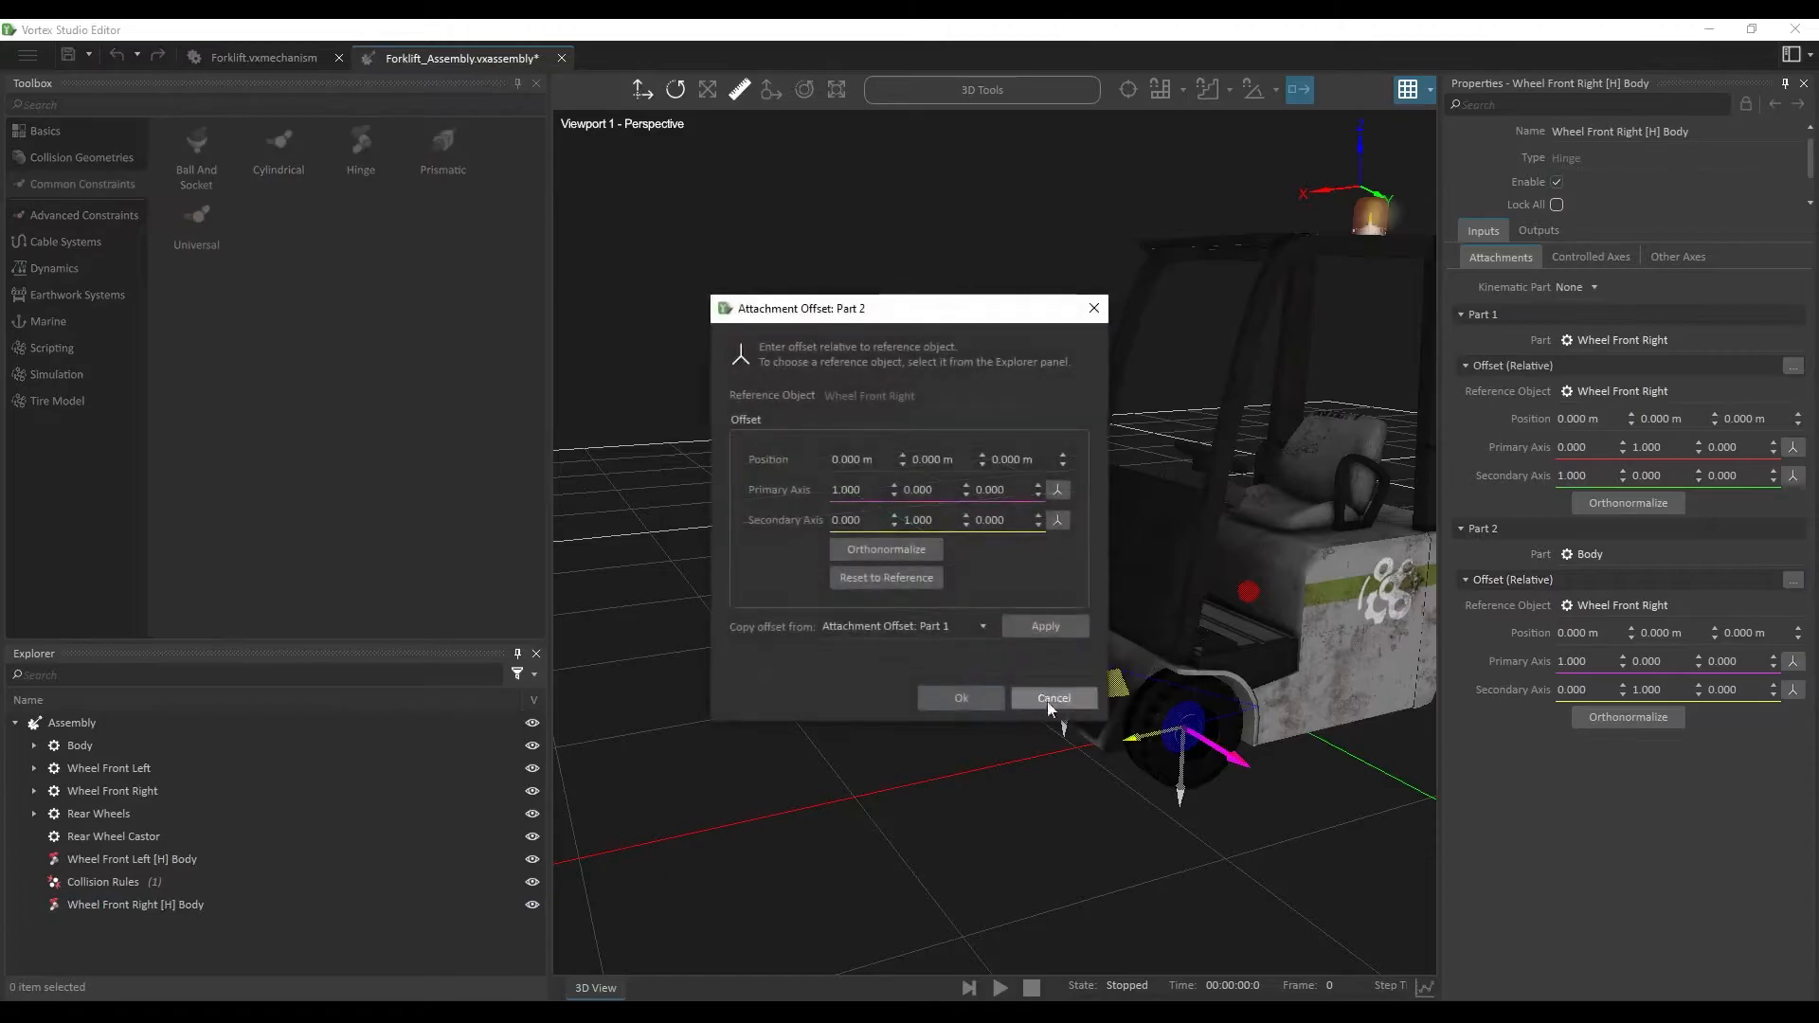
left_click(1042, 629)
left_click(959, 701)
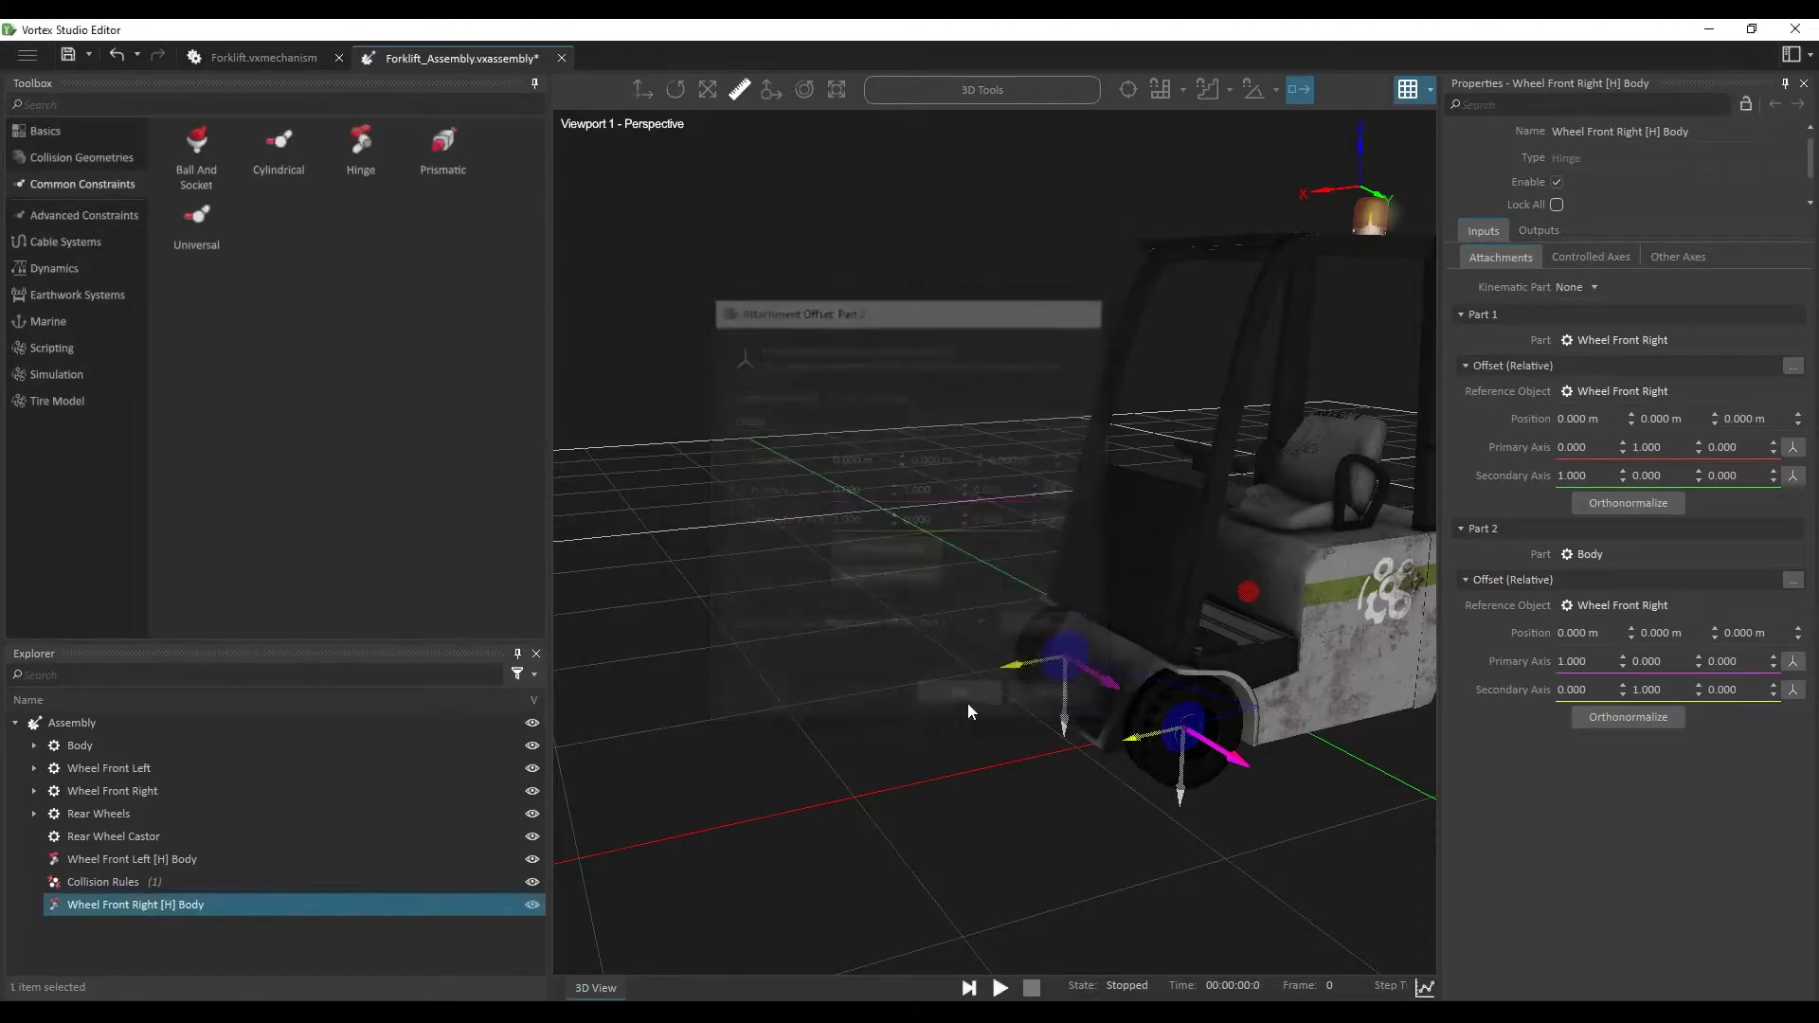
Step: Create a hinge constraint between the Rear Wheel Castor and Body parts
middle_click_drag(1251, 772, 960, 696)
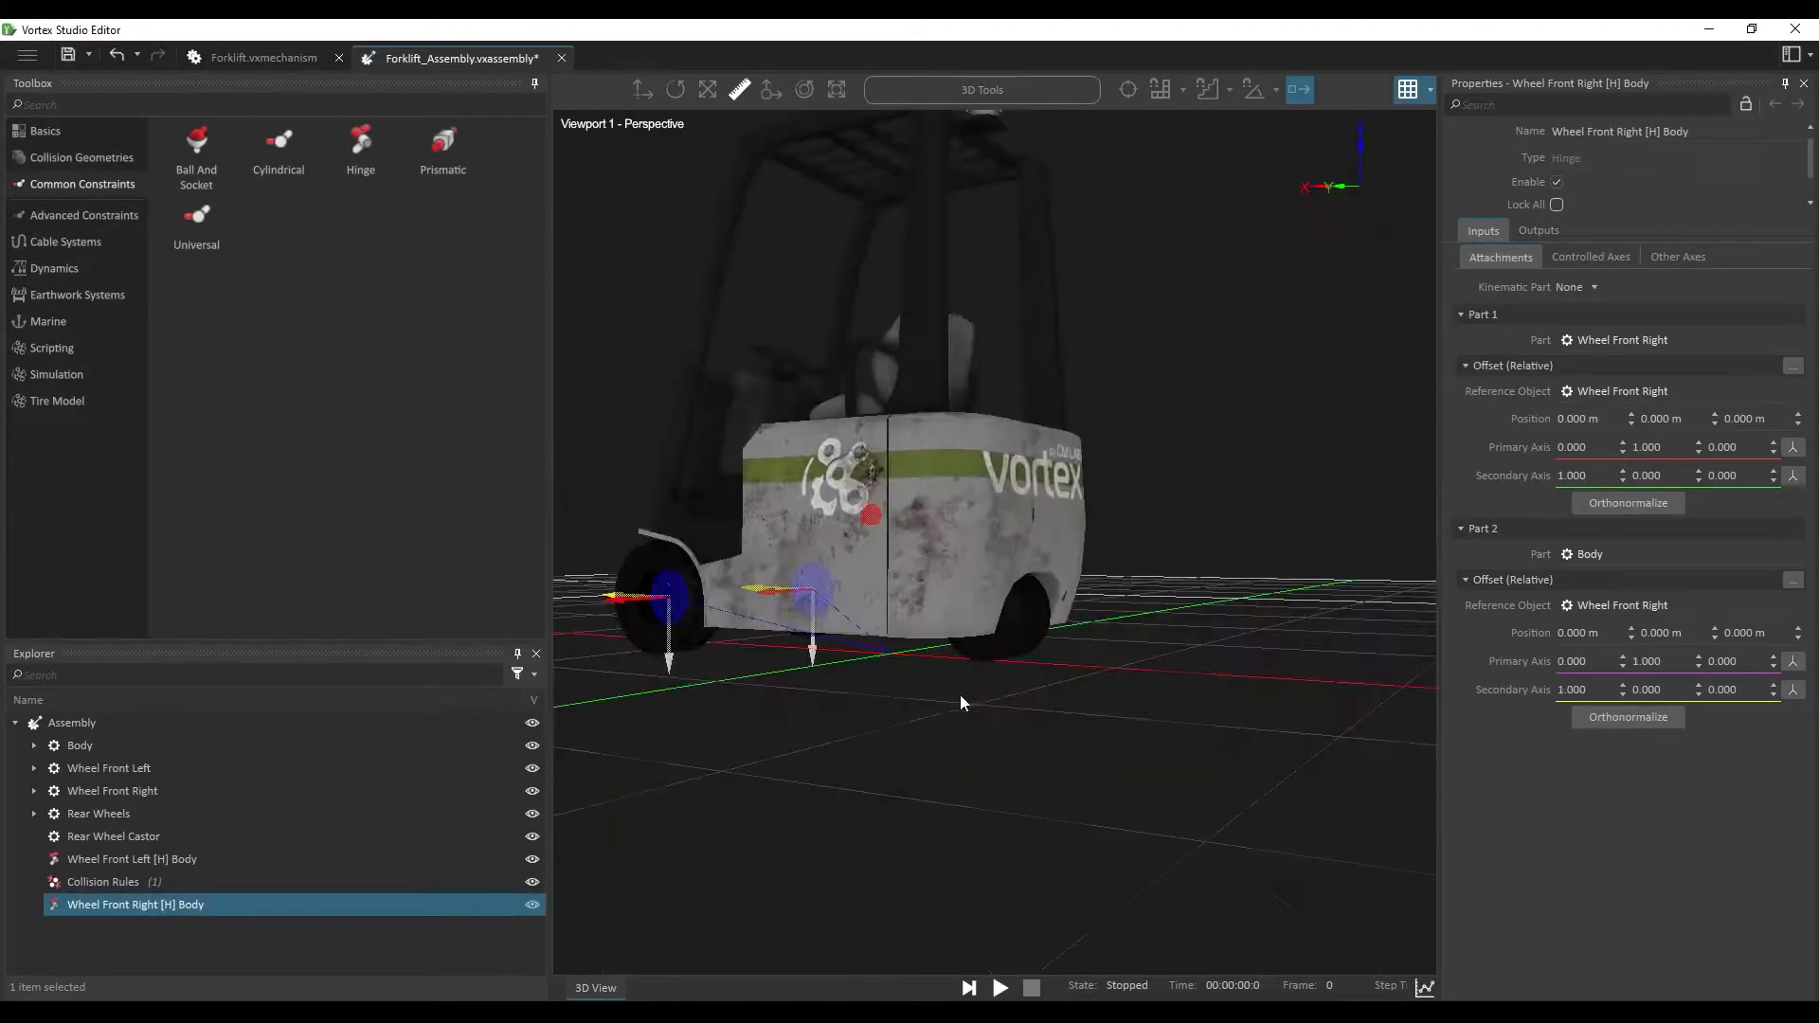
left_click(154, 832)
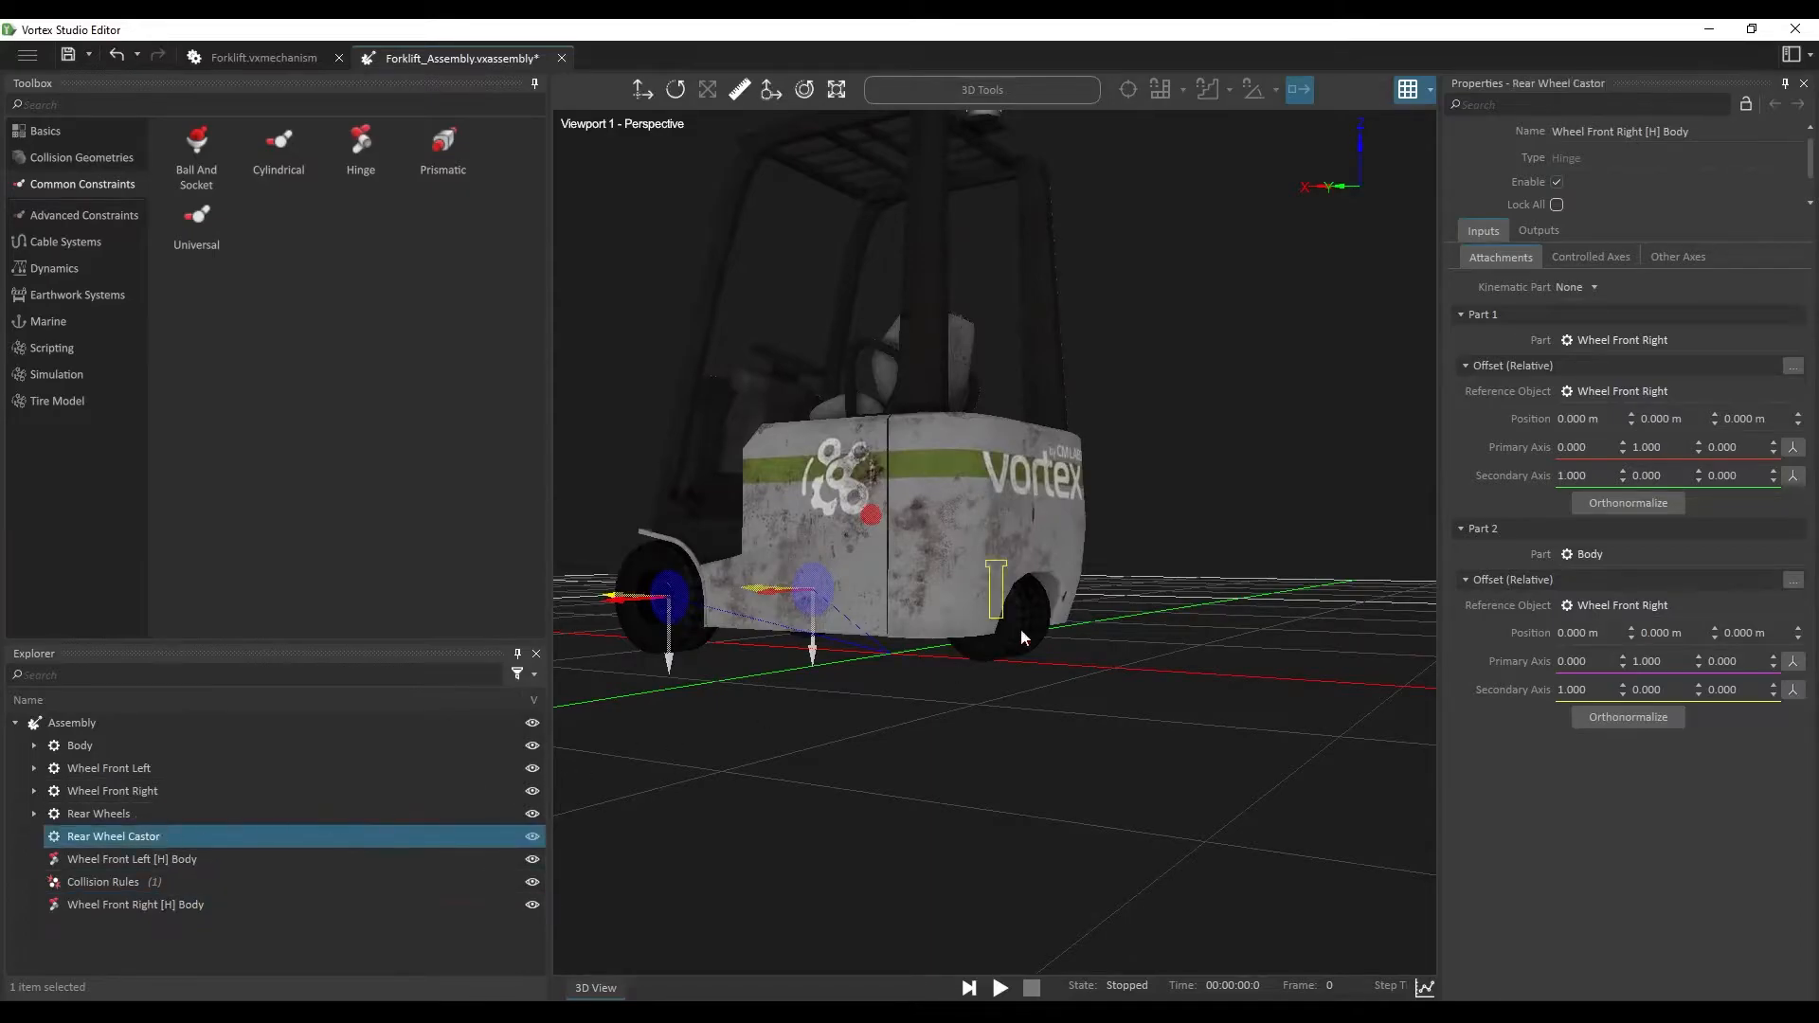
scroll(938, 623, "up", 4)
middle_click_drag(1025, 730, 1027, 771)
scroll(1027, 771, "down", 2)
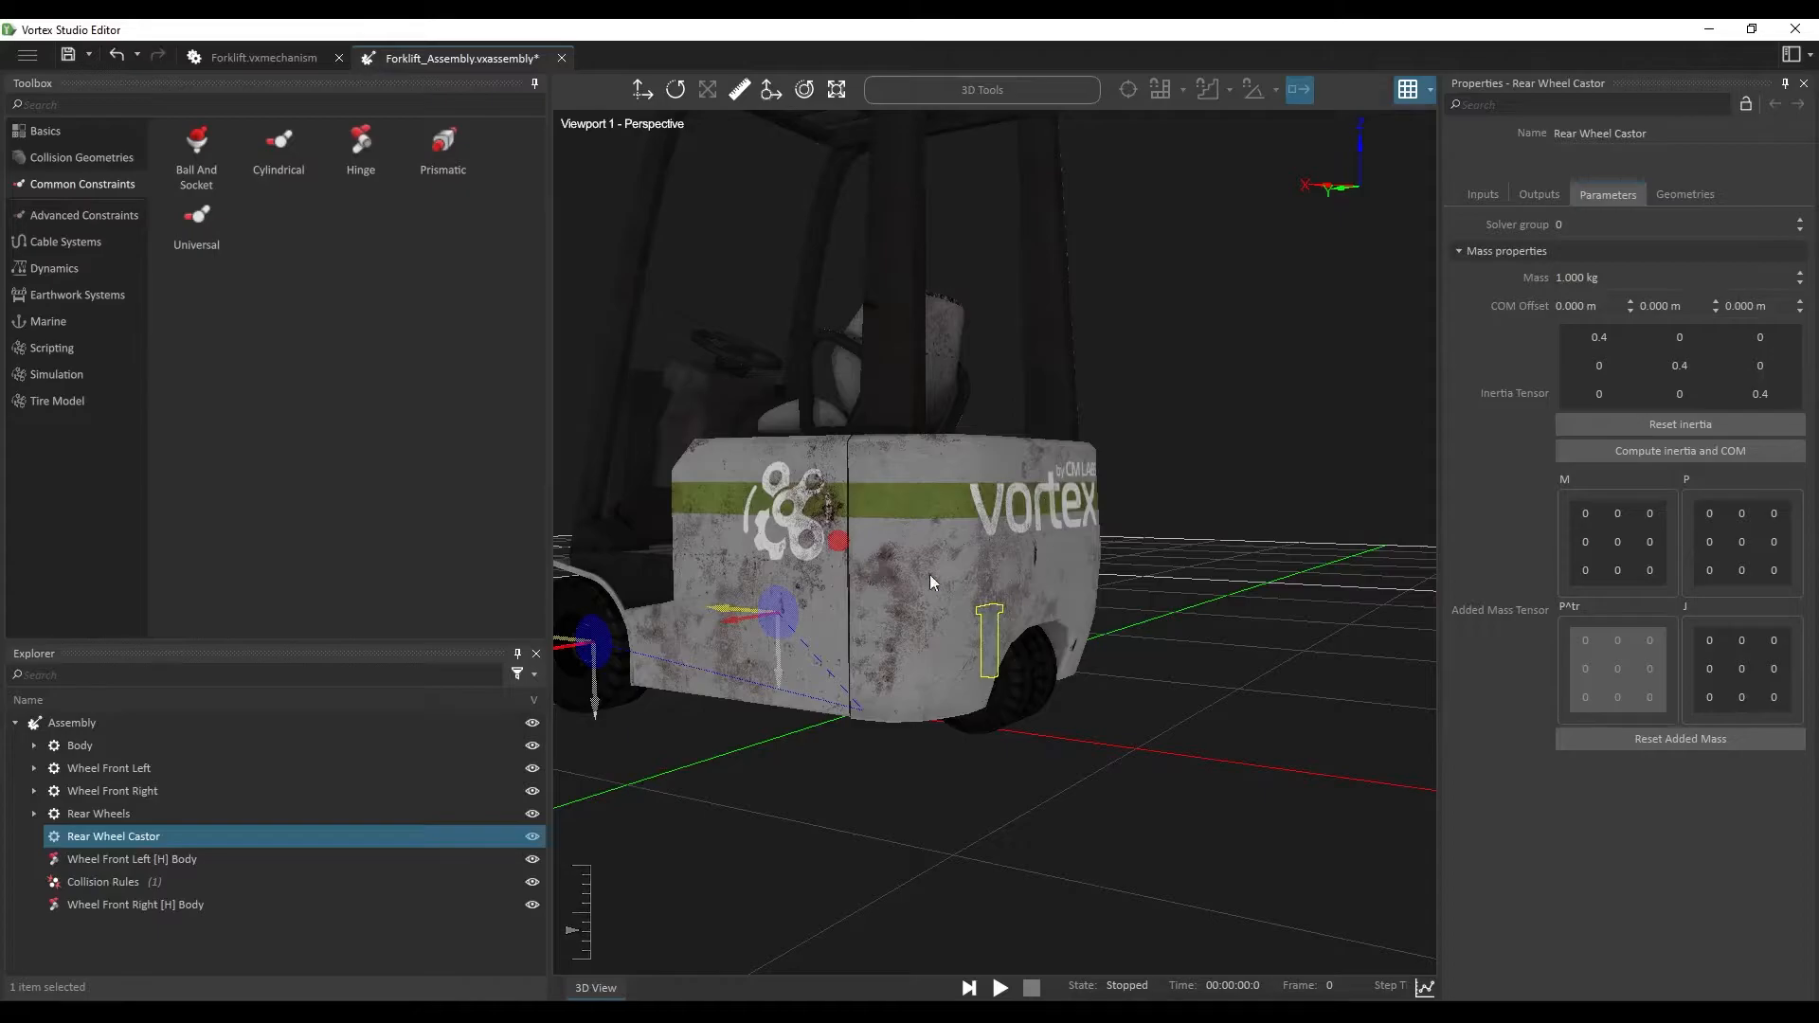
middle_click_drag(1005, 734, 1021, 745)
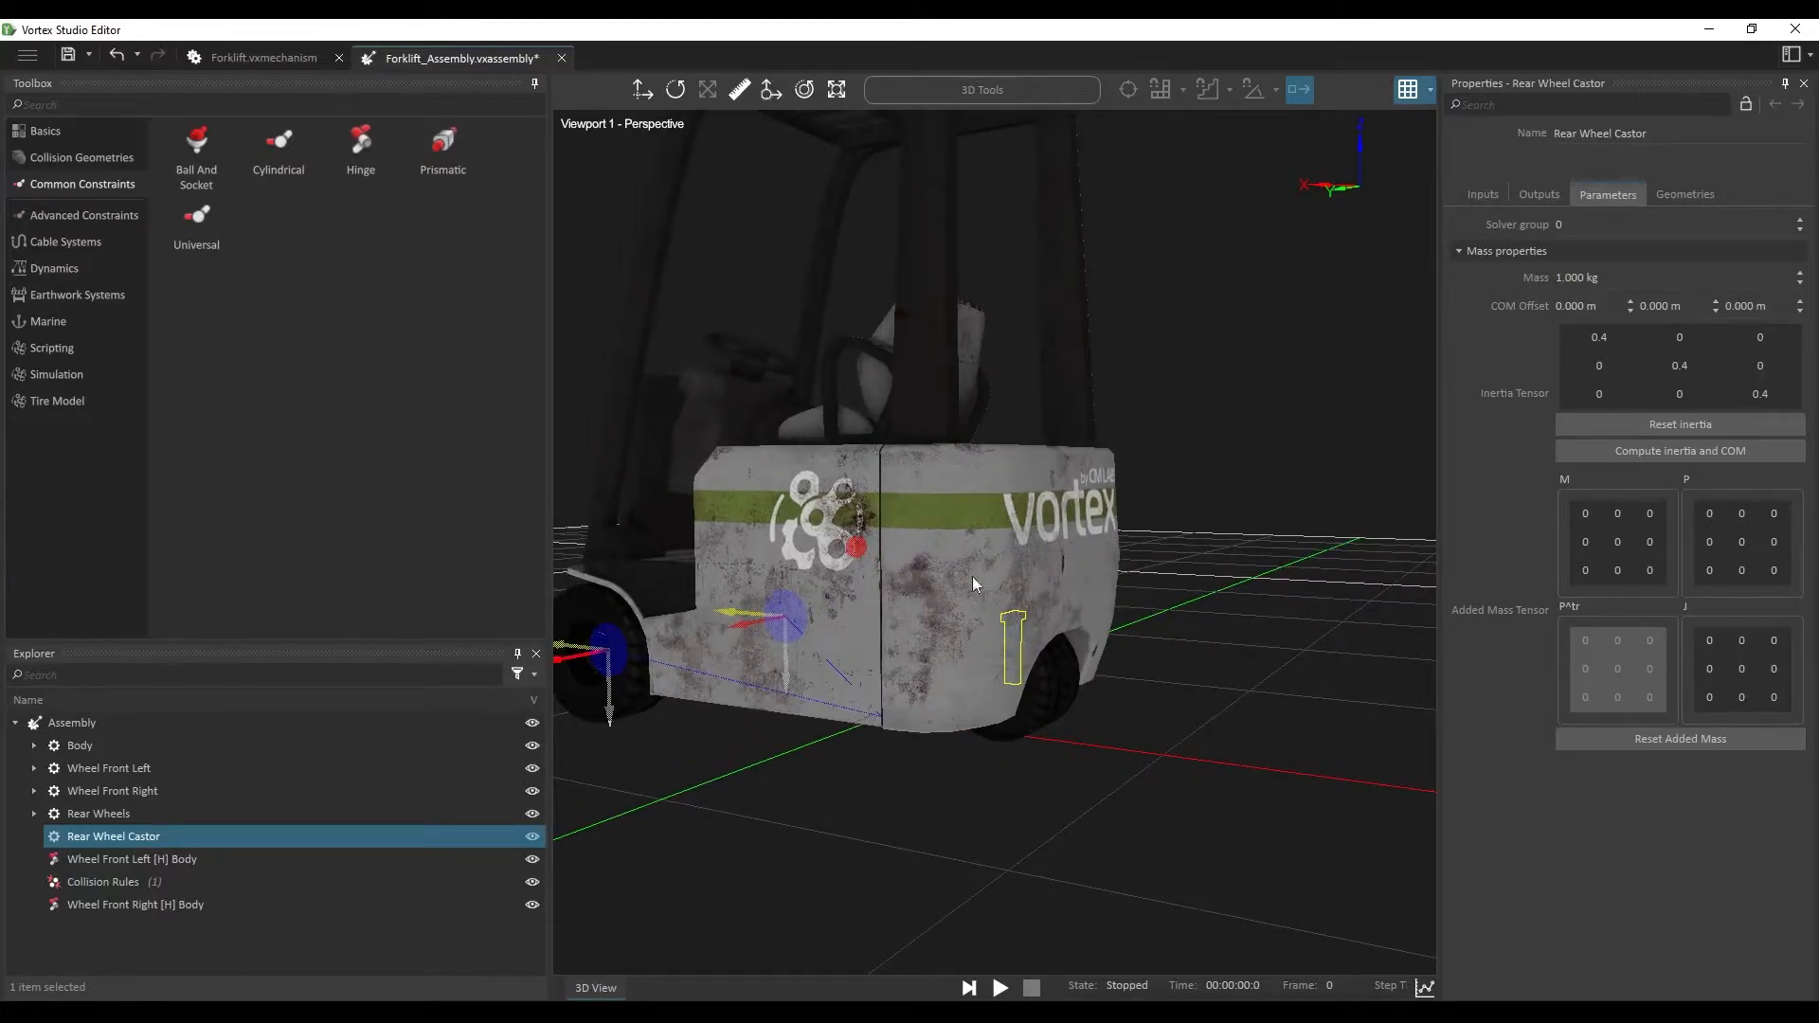
left_click(146, 751, "ctrl")
double_click(360, 147)
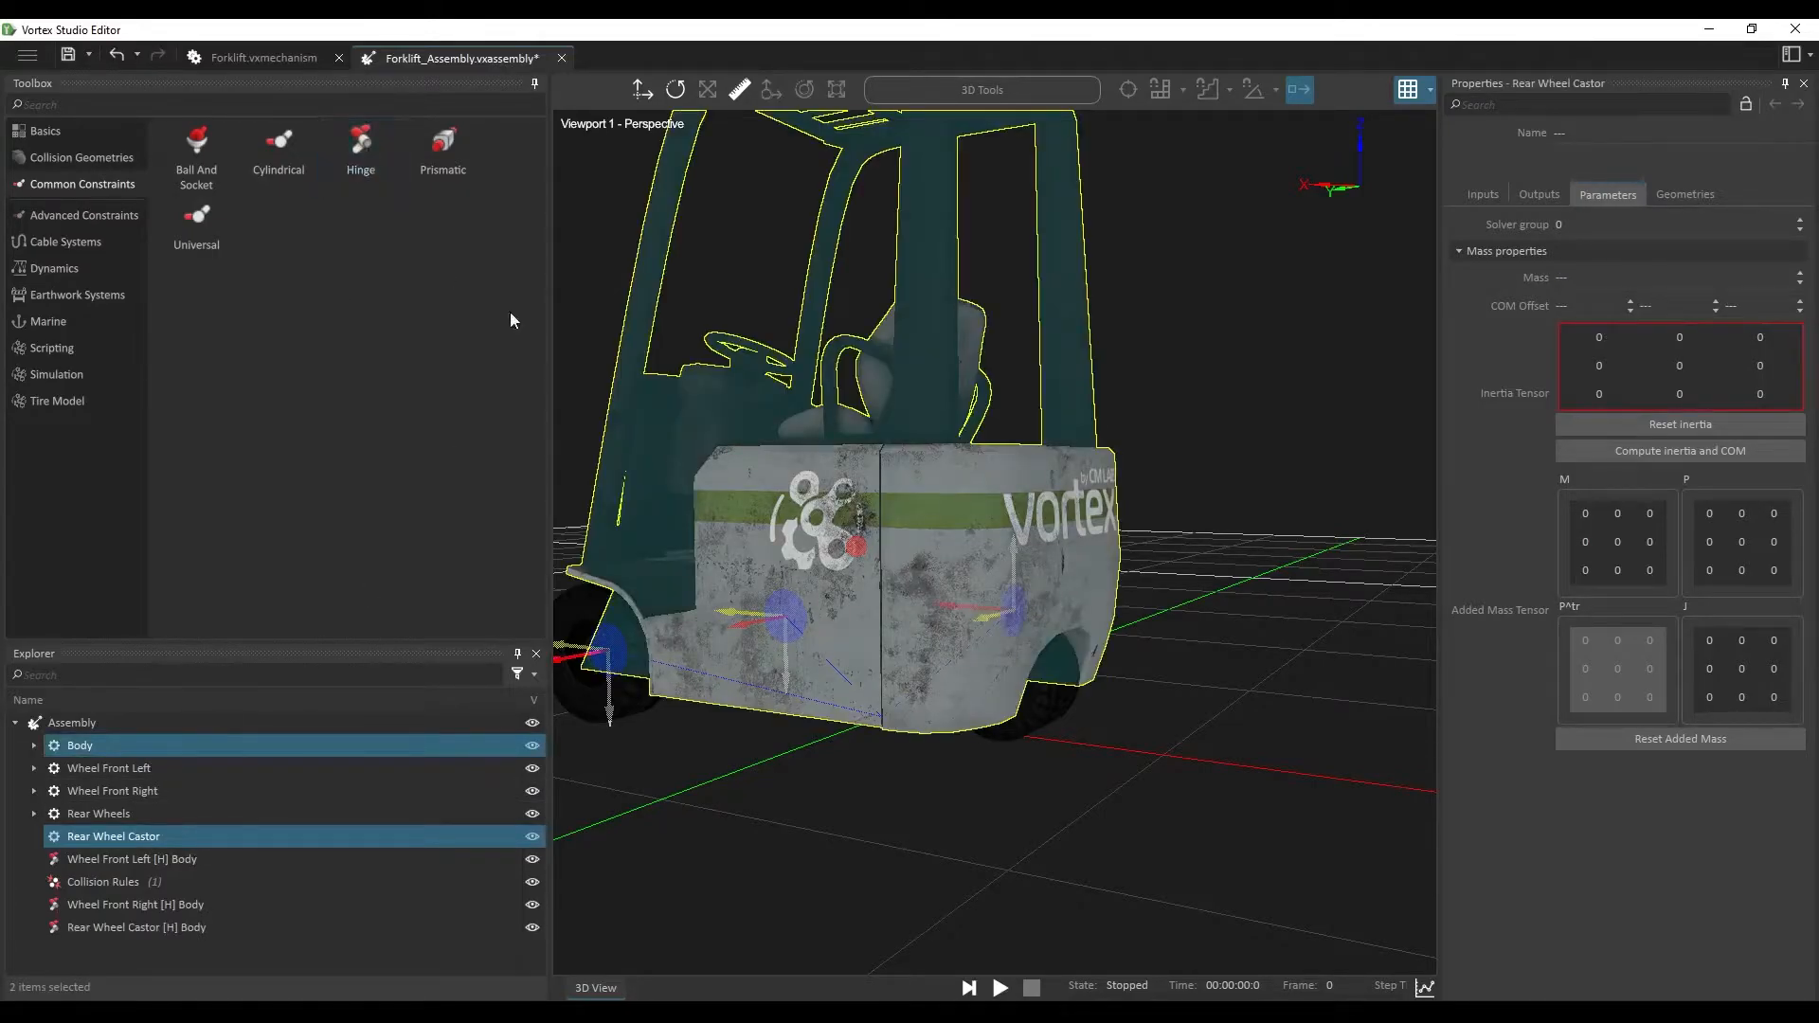
Step: Set the Part 1 primary axis of the Rear Wheel Castor to Body hinge to +z (0, 0, 1)
left_click(246, 928)
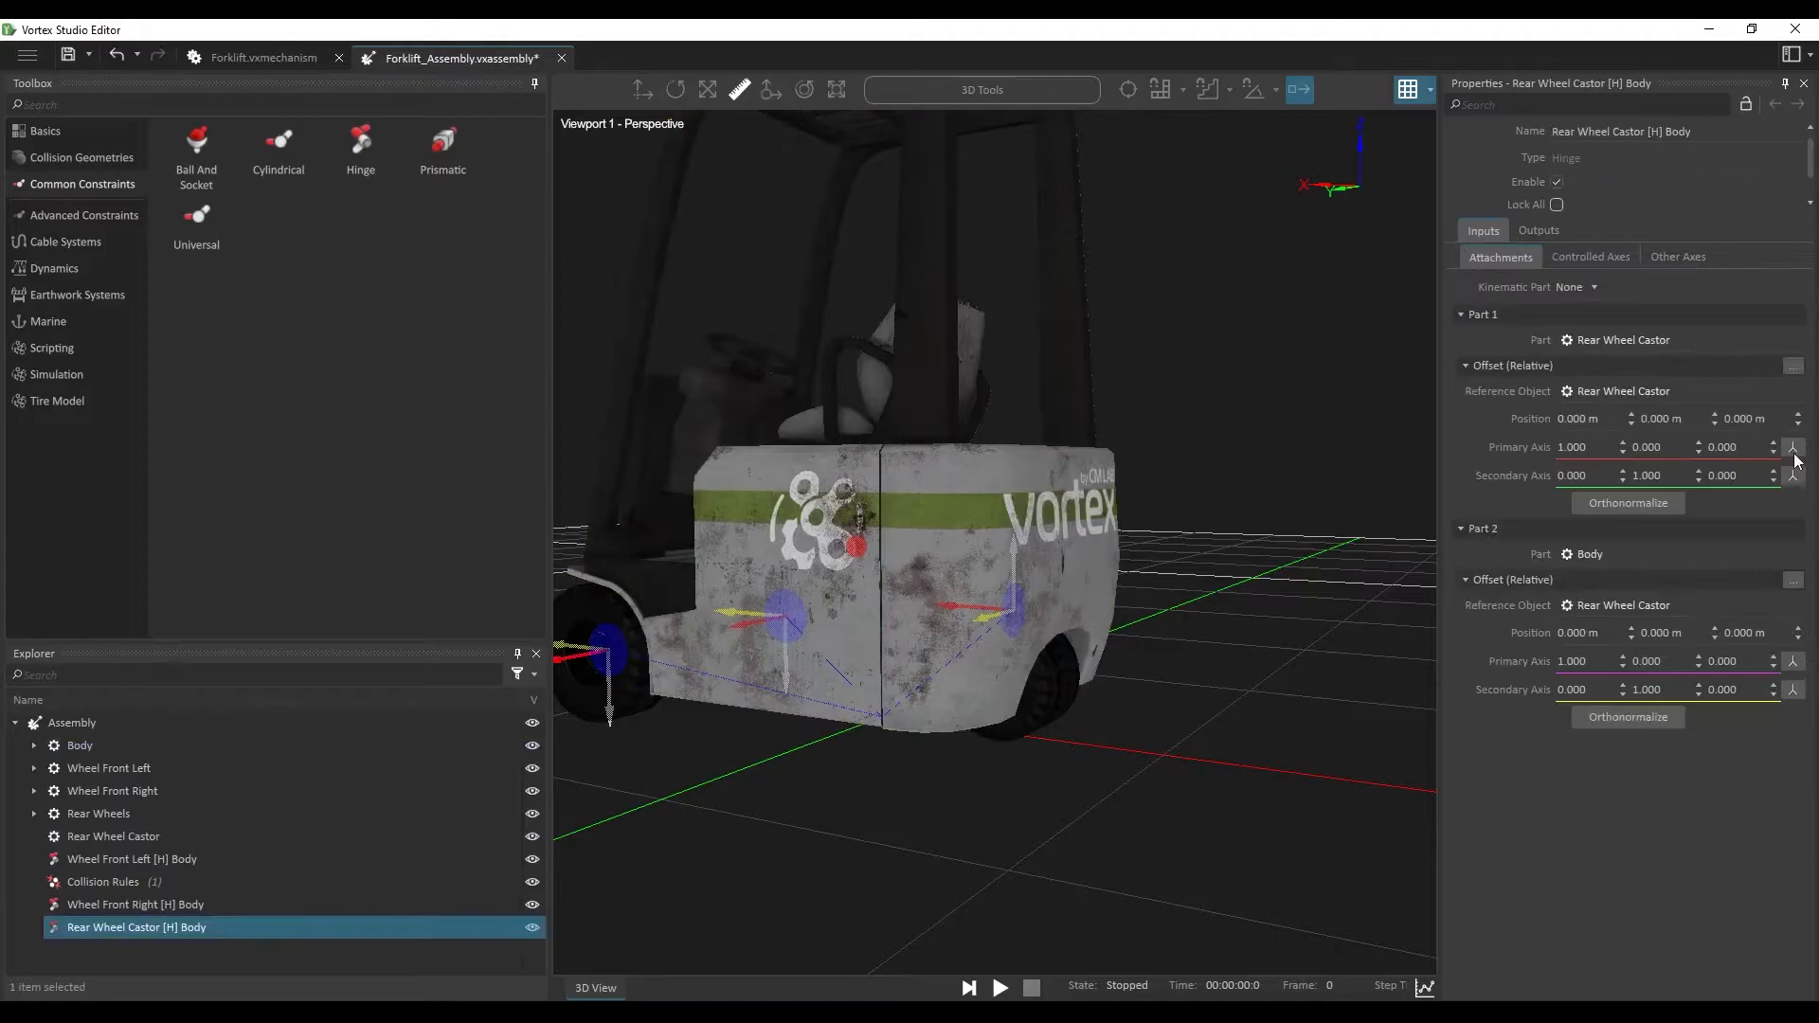
left_click(1793, 449)
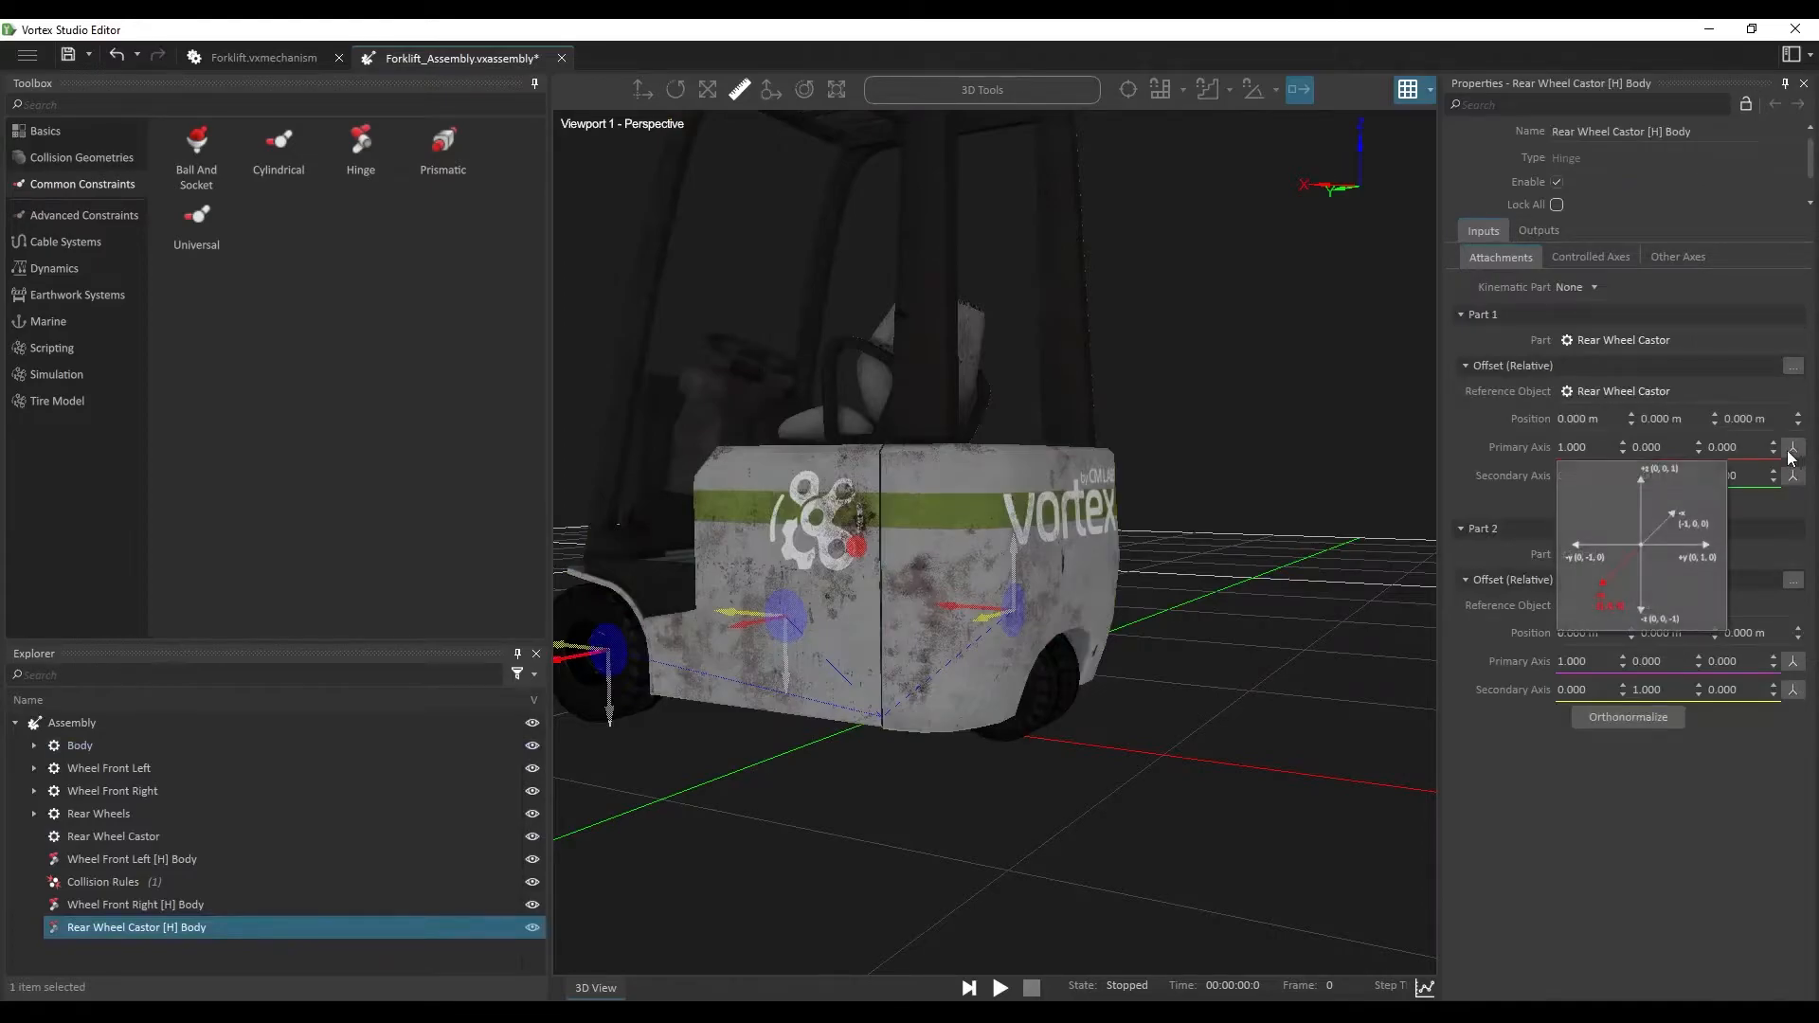
left_click(1639, 483)
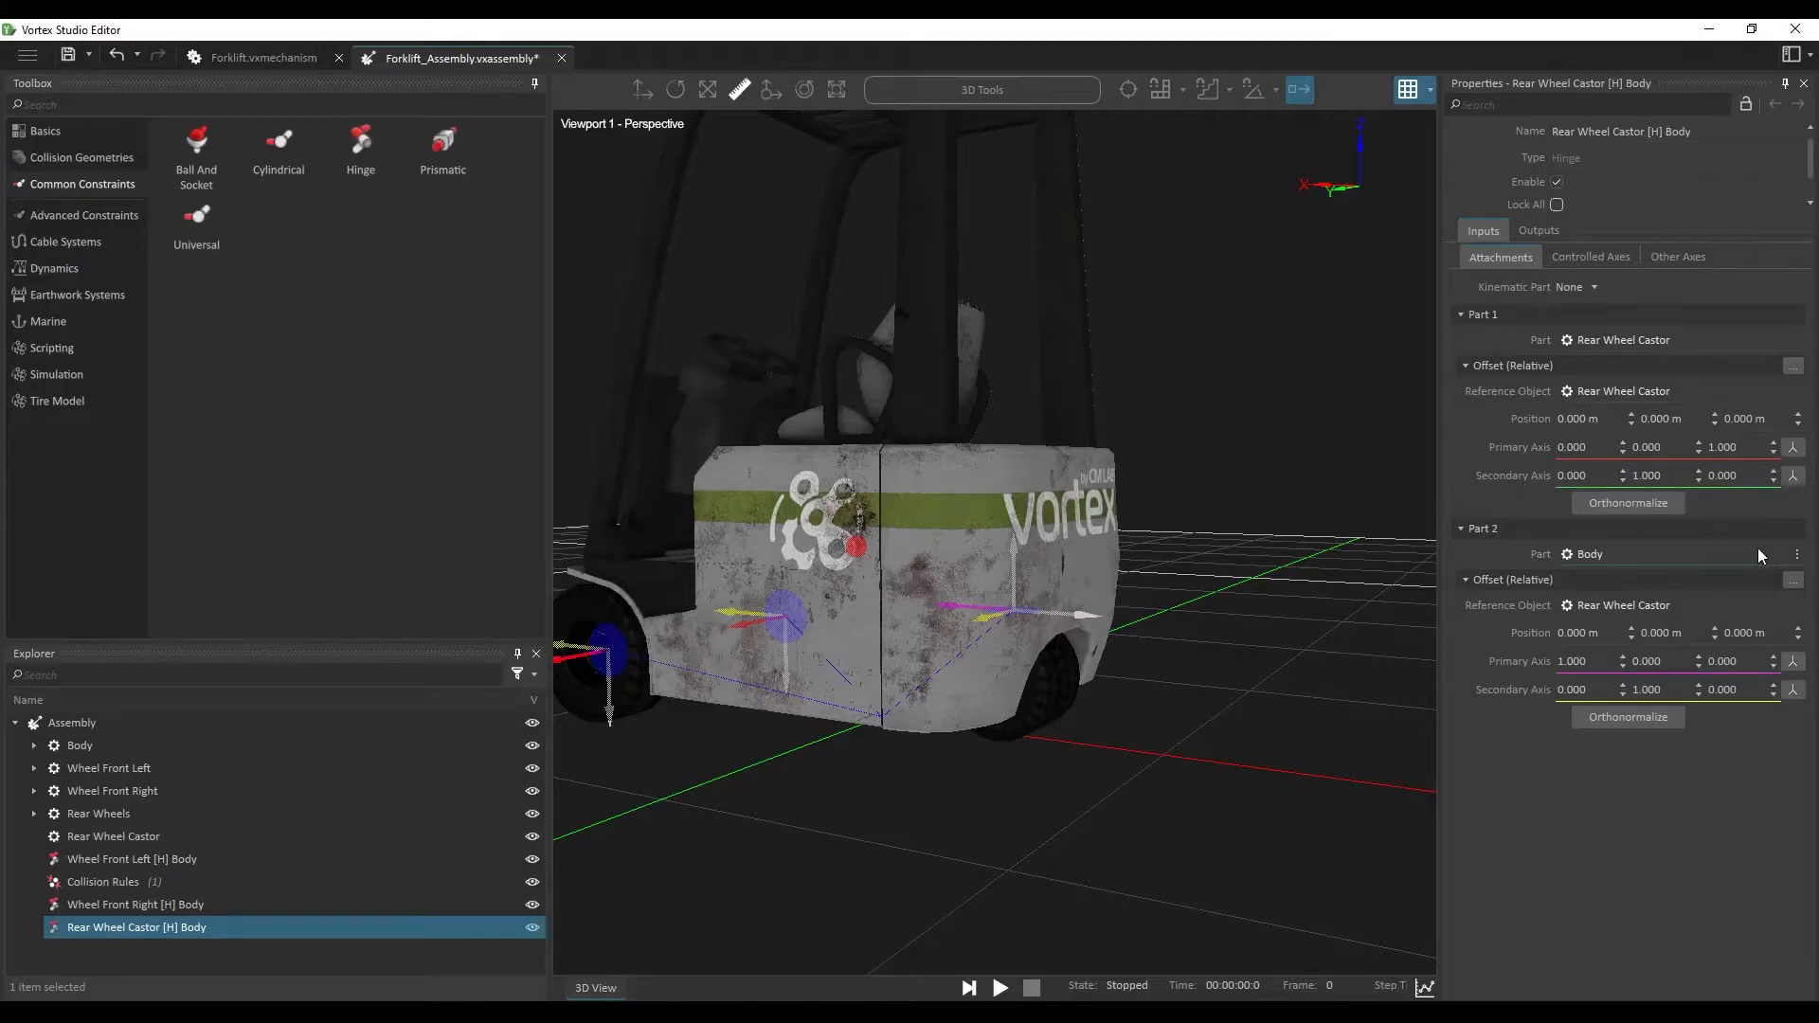
Step: Copy the Part 1 attachment offset to Part 2 of the rear castor hinge
left_click(1793, 580)
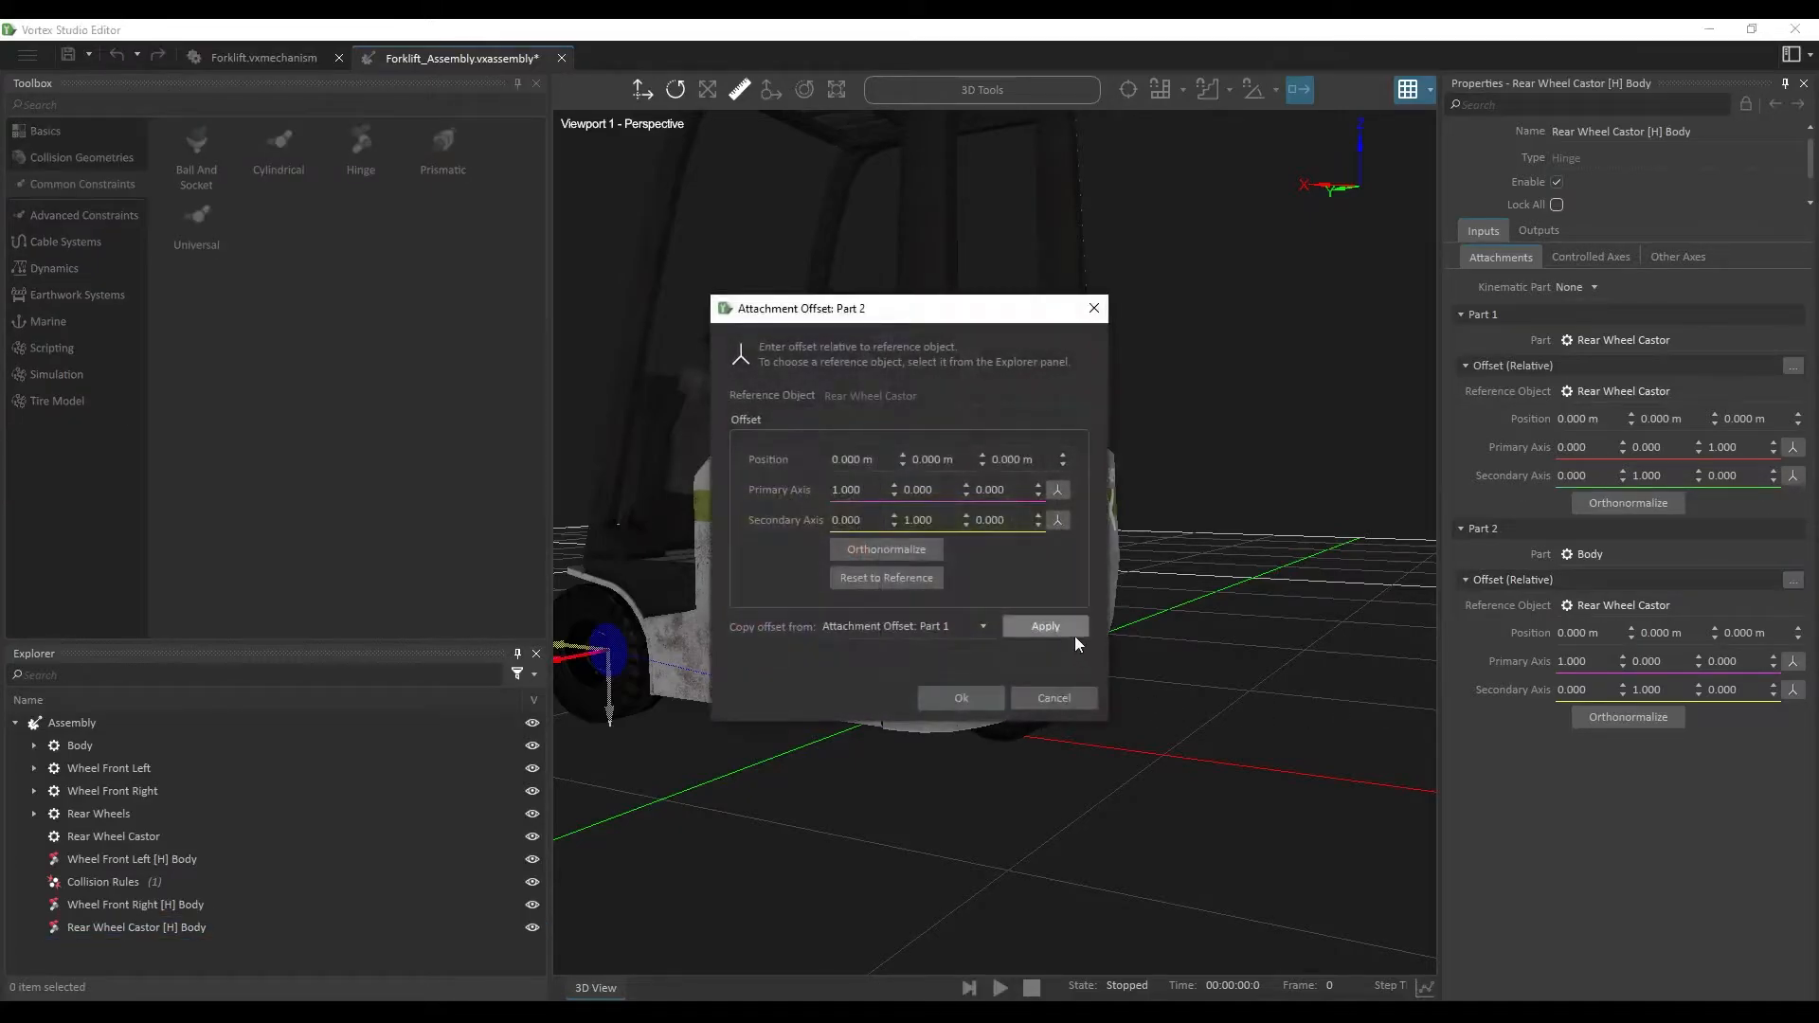
left_click(997, 699)
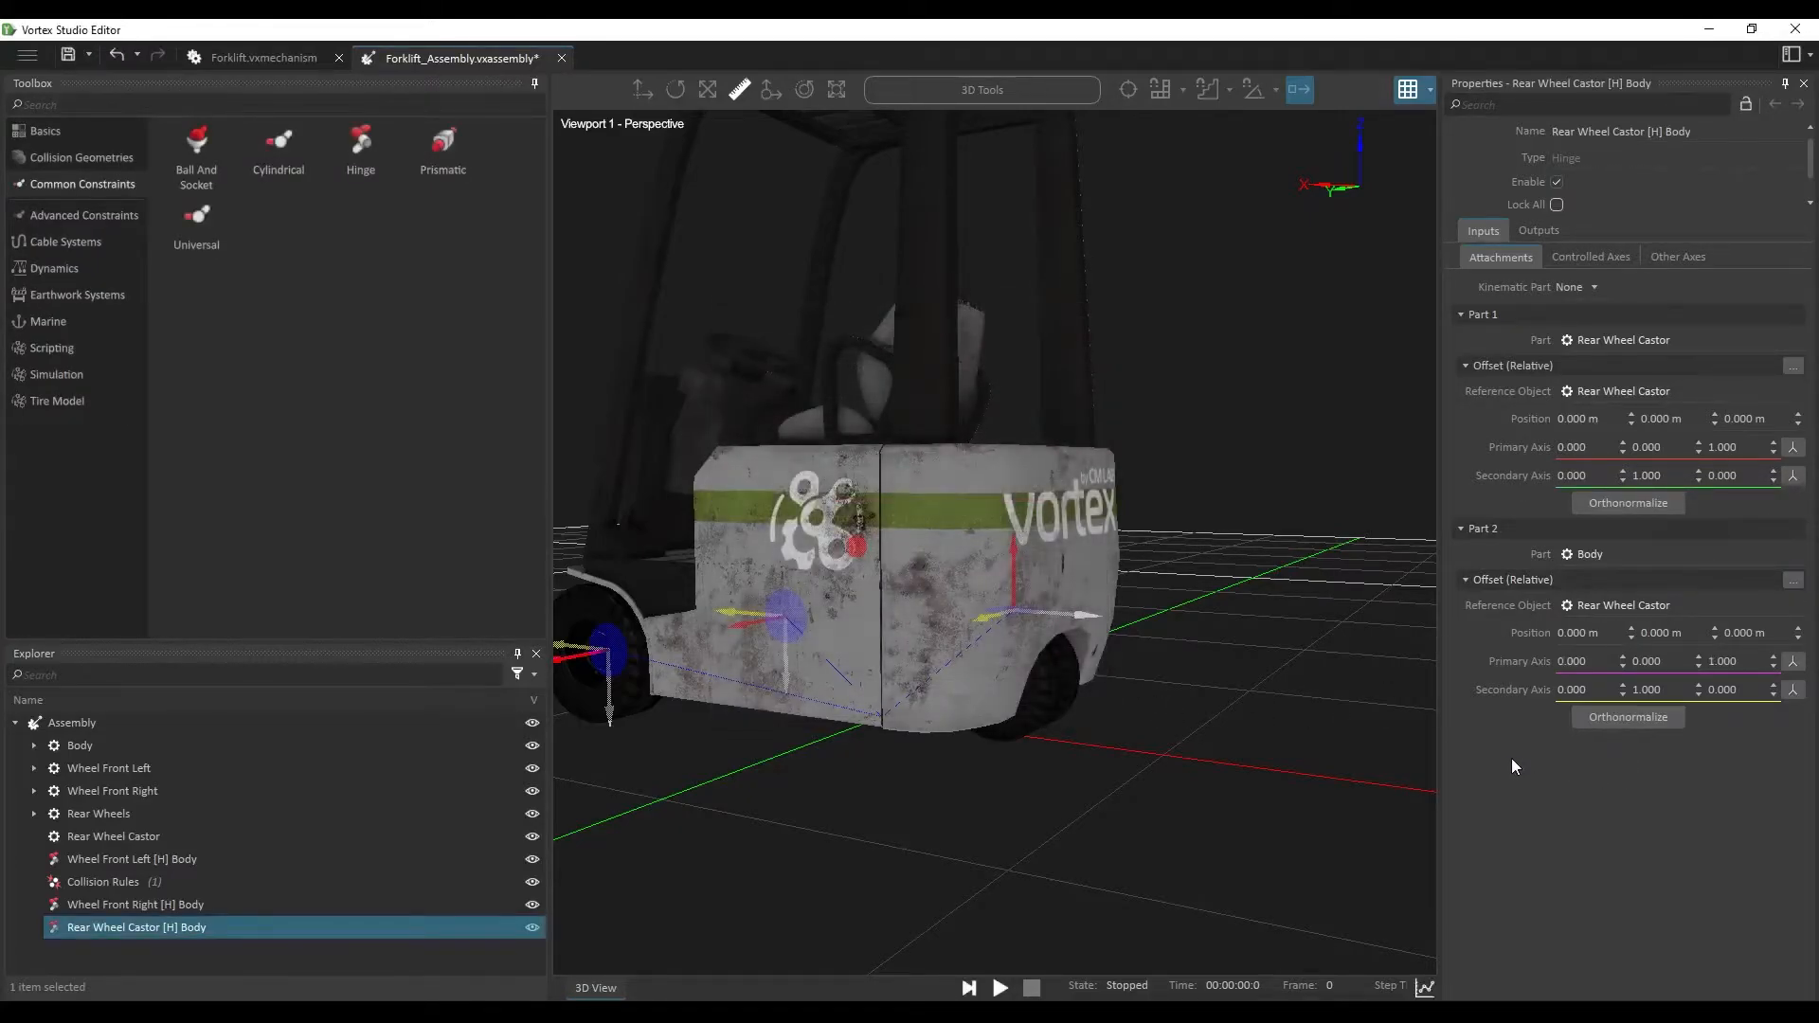
middle_click_drag(1310, 773, 907, 707)
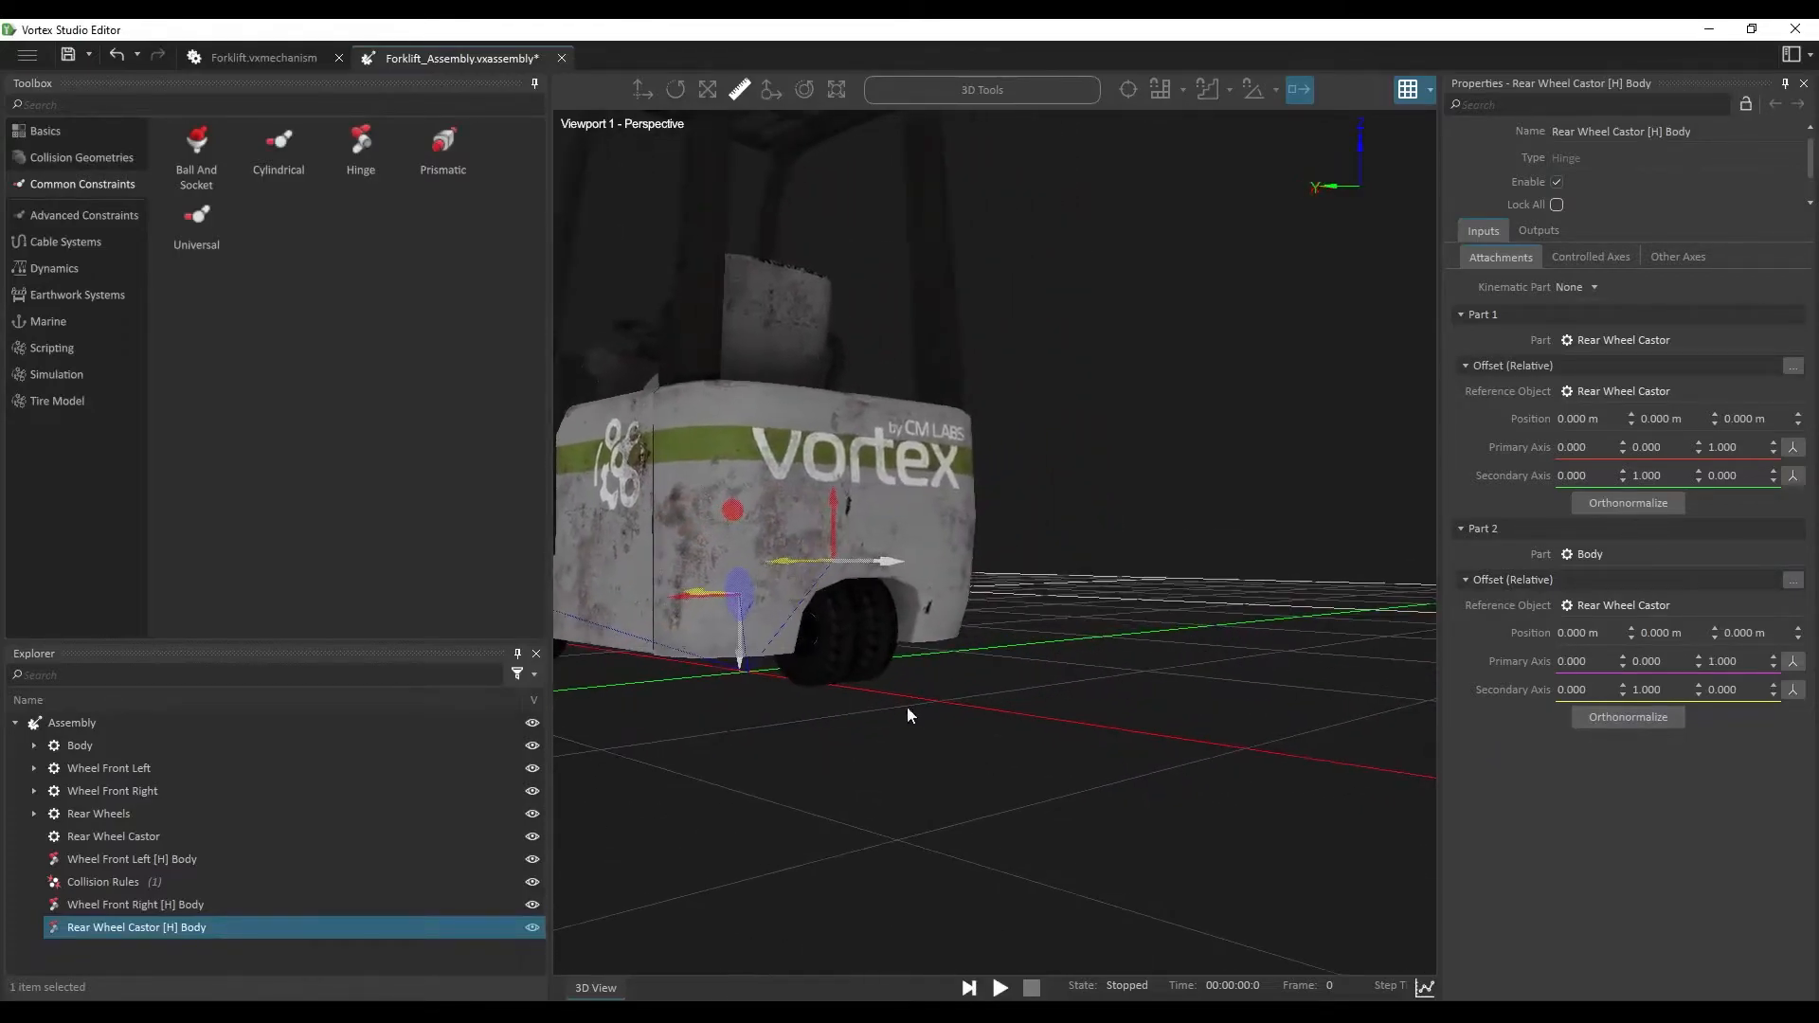
middle_click_drag(871, 609, 987, 679)
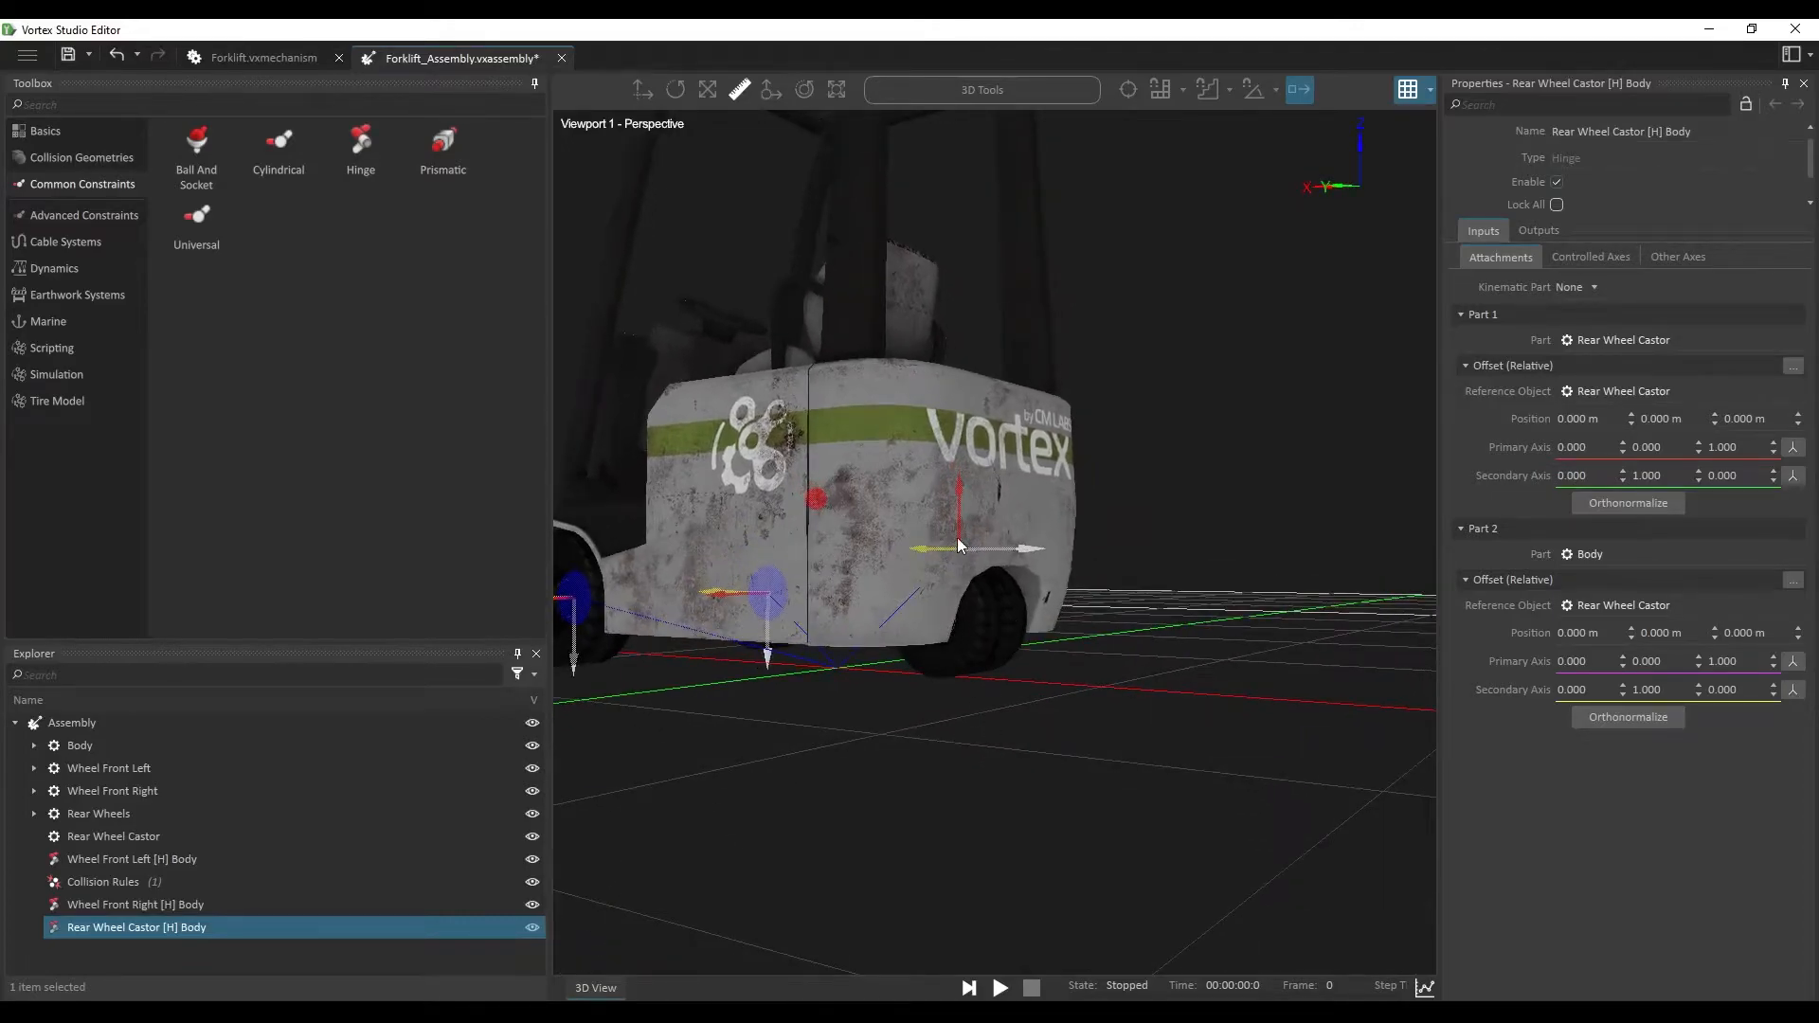
Step: Create a hinge constraint between the Rear Wheels and Rear Wheel Castor parts
left_click(151, 816)
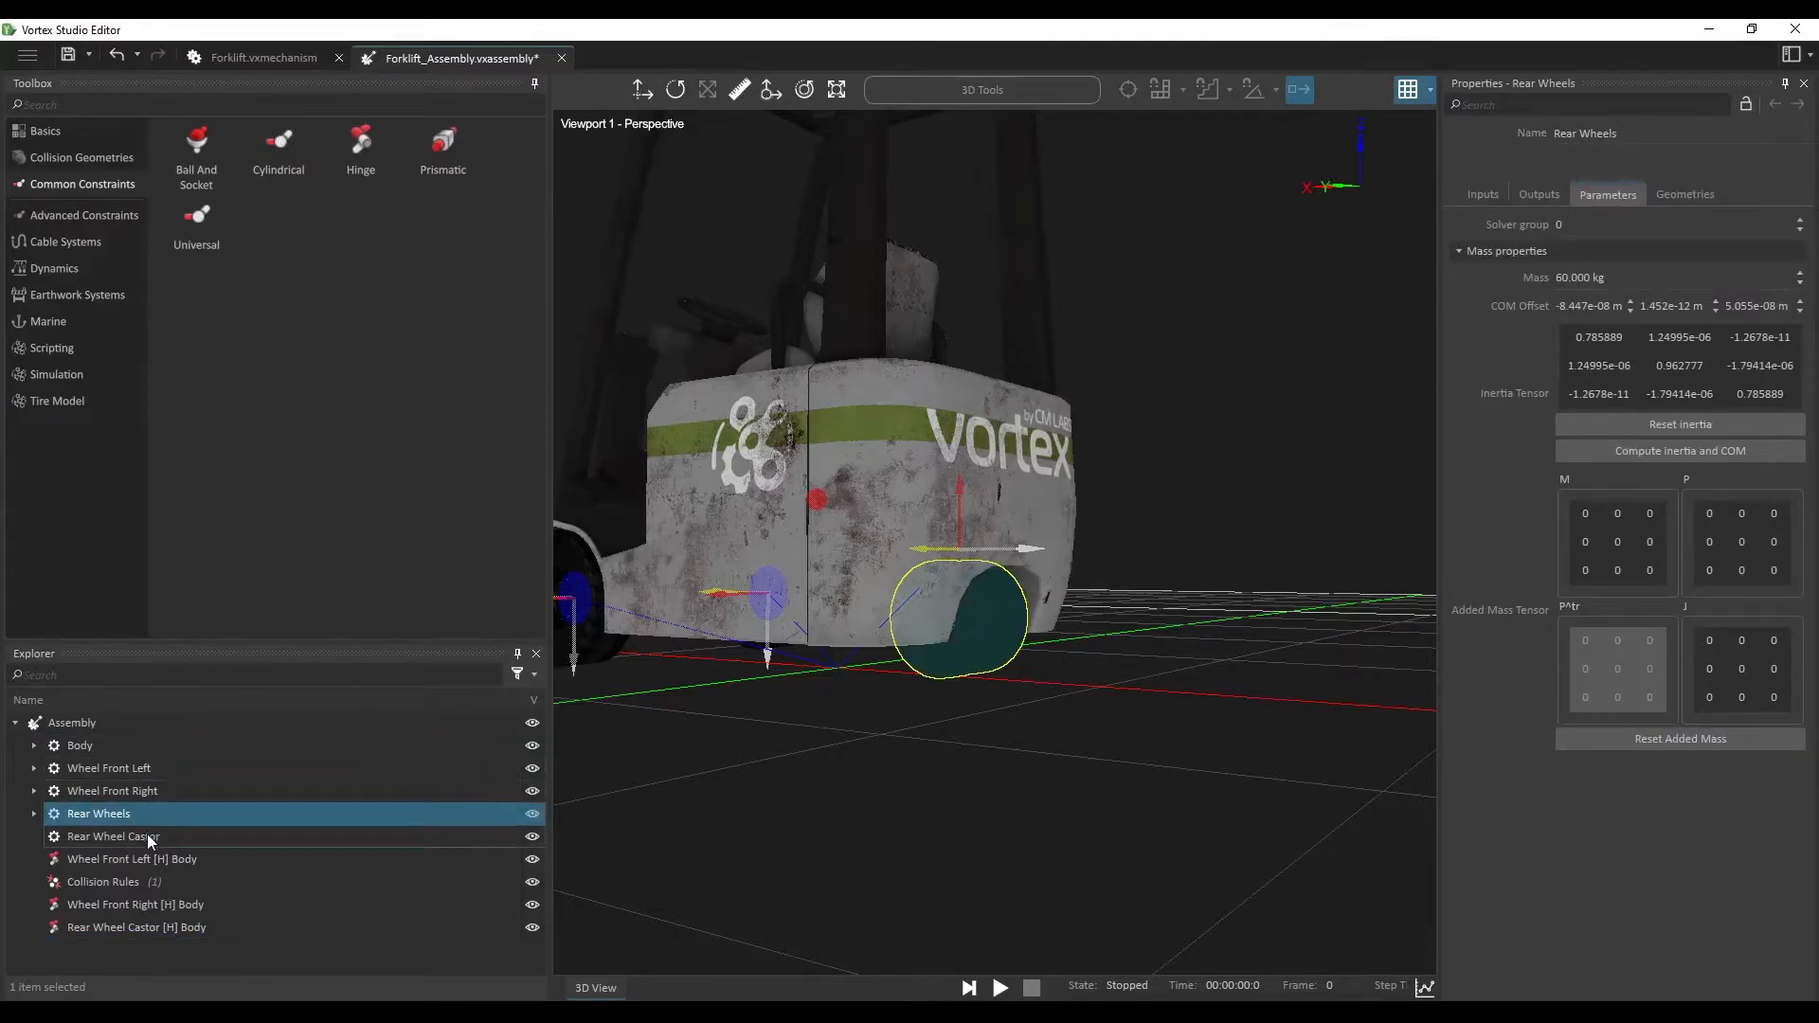
left_click(152, 838, "ctrl")
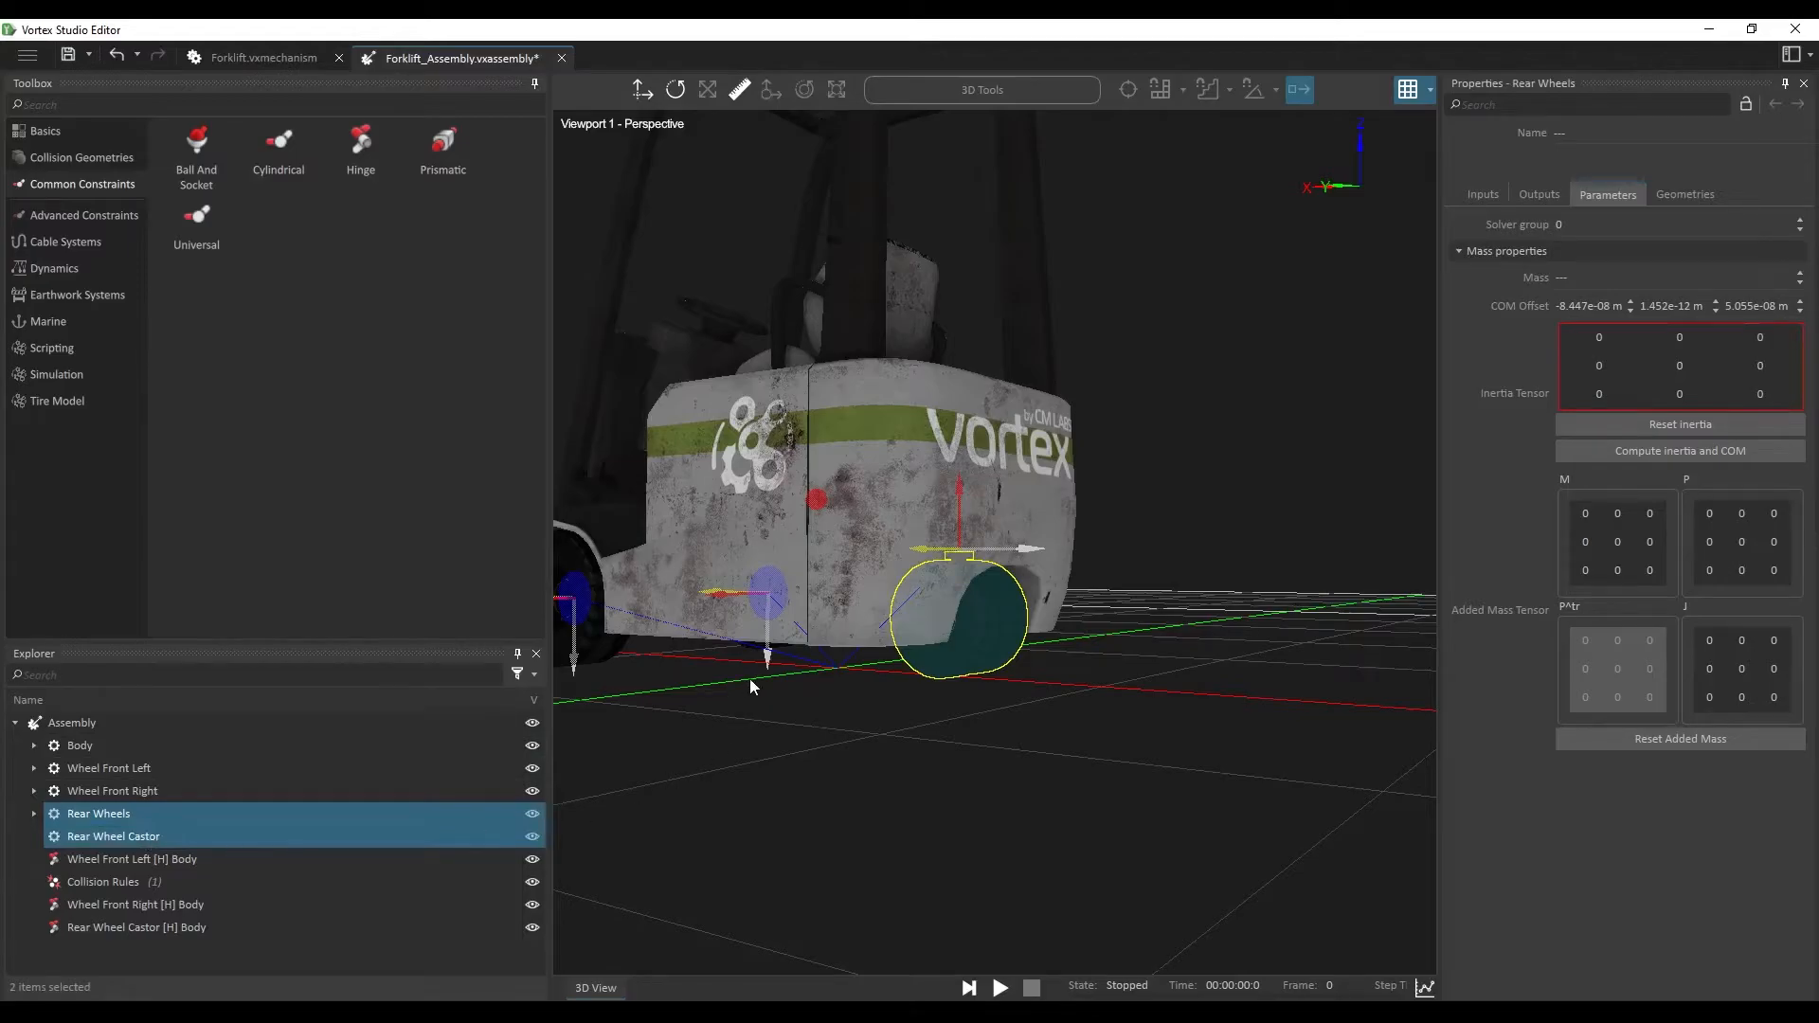
double_click(352, 156)
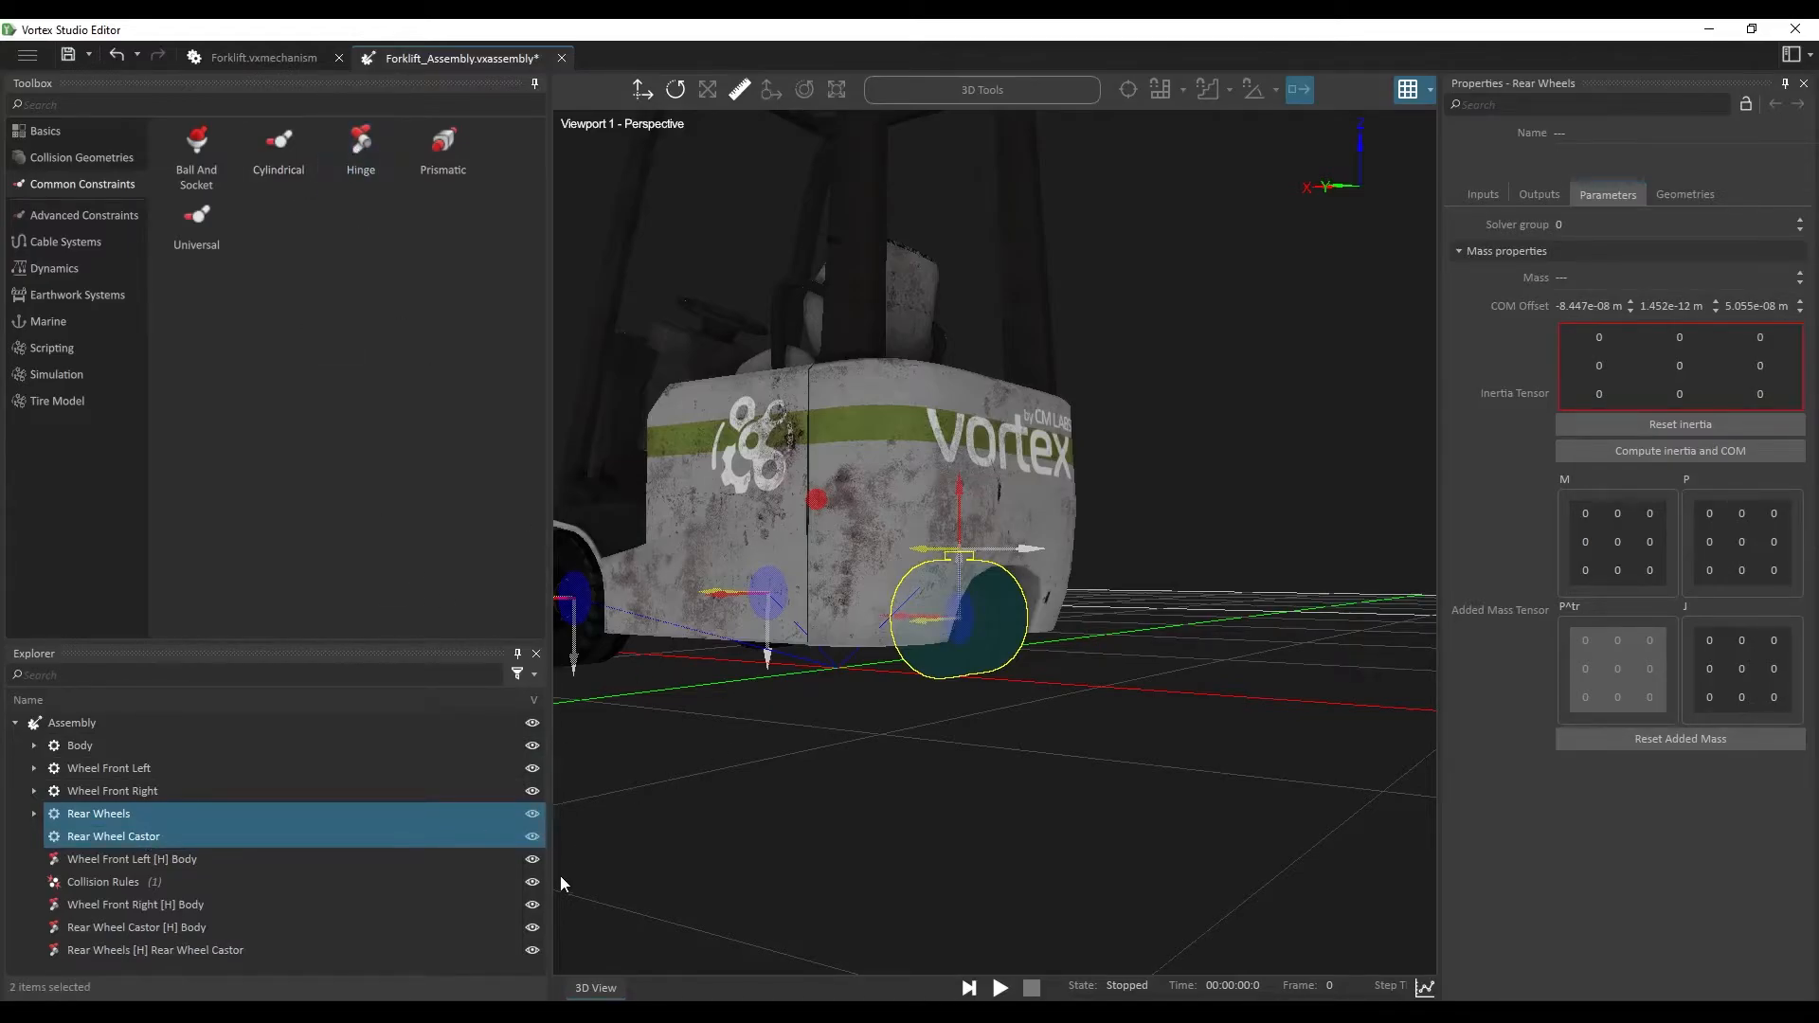
Step: Set the rear wheels hinge's Part 1 primary axis to +y (0, 1, 0) and its secondary axis to +x (1, 0, 0)
middle_click_drag(838, 830, 872, 722)
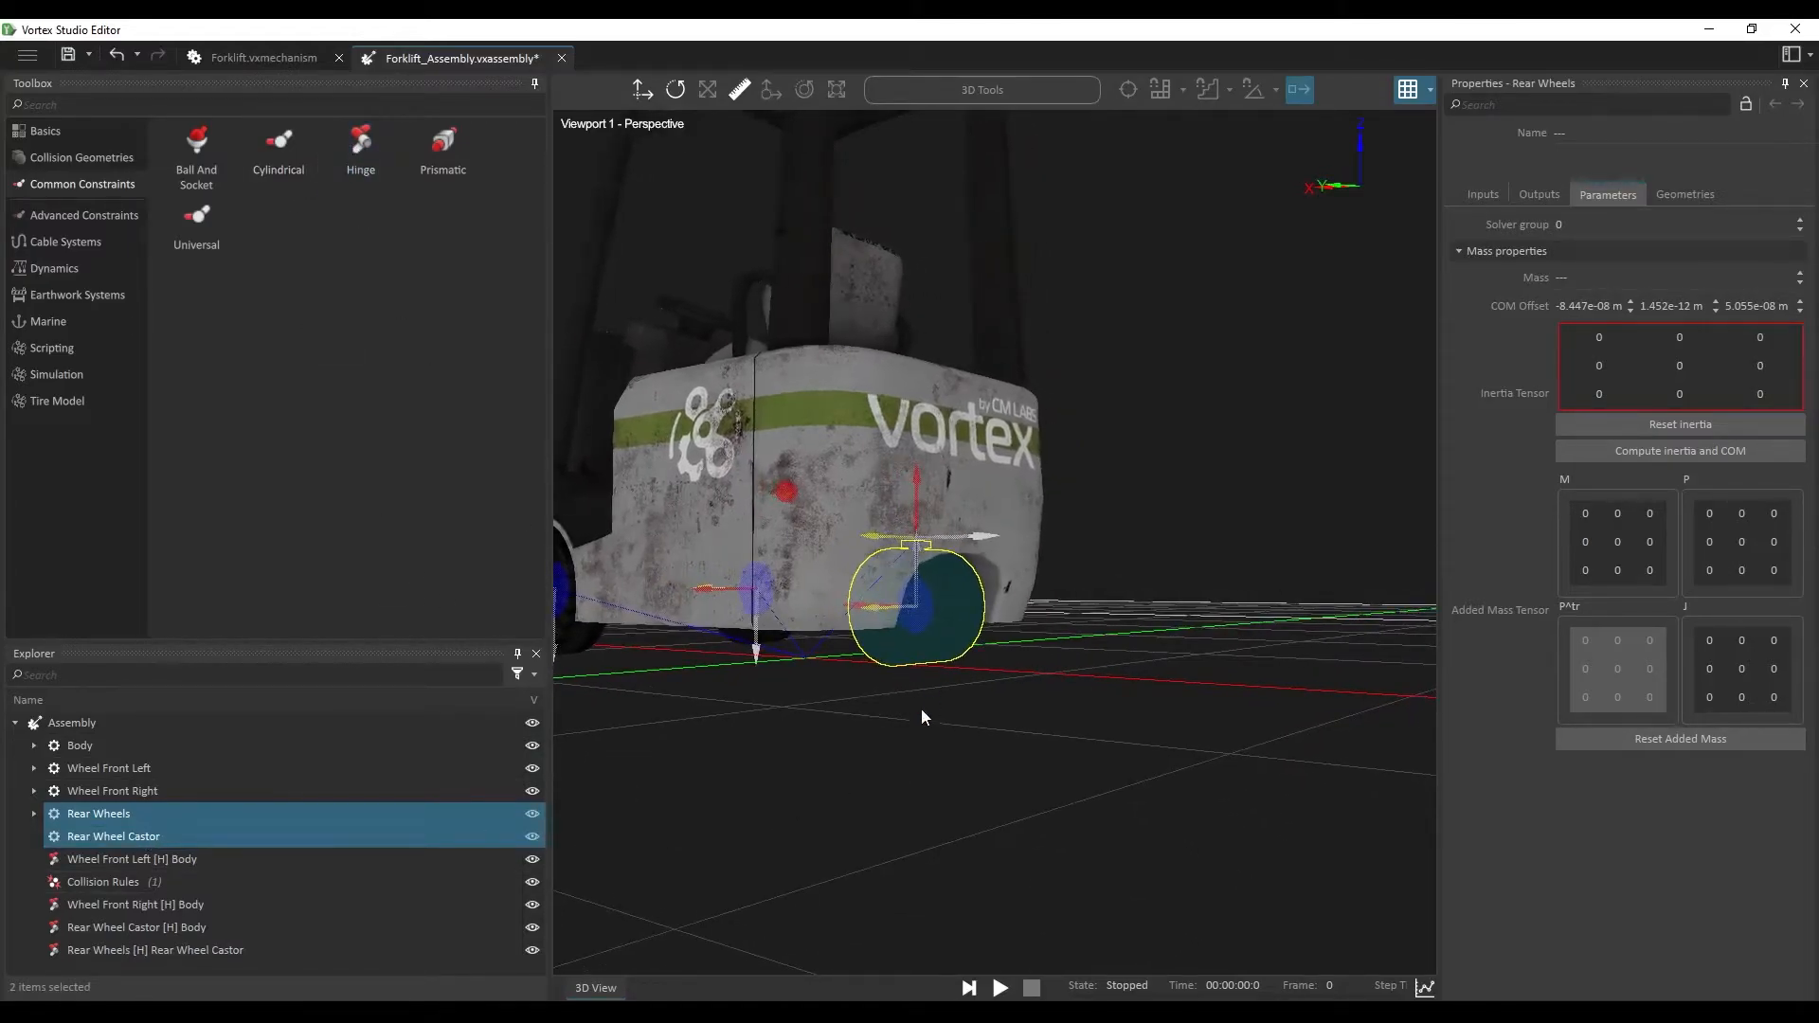
scroll(879, 669, "up", 5)
middle_click_drag(810, 666, 949, 681)
scroll(1005, 652, "up", 3)
scroll(986, 668, "down", 5)
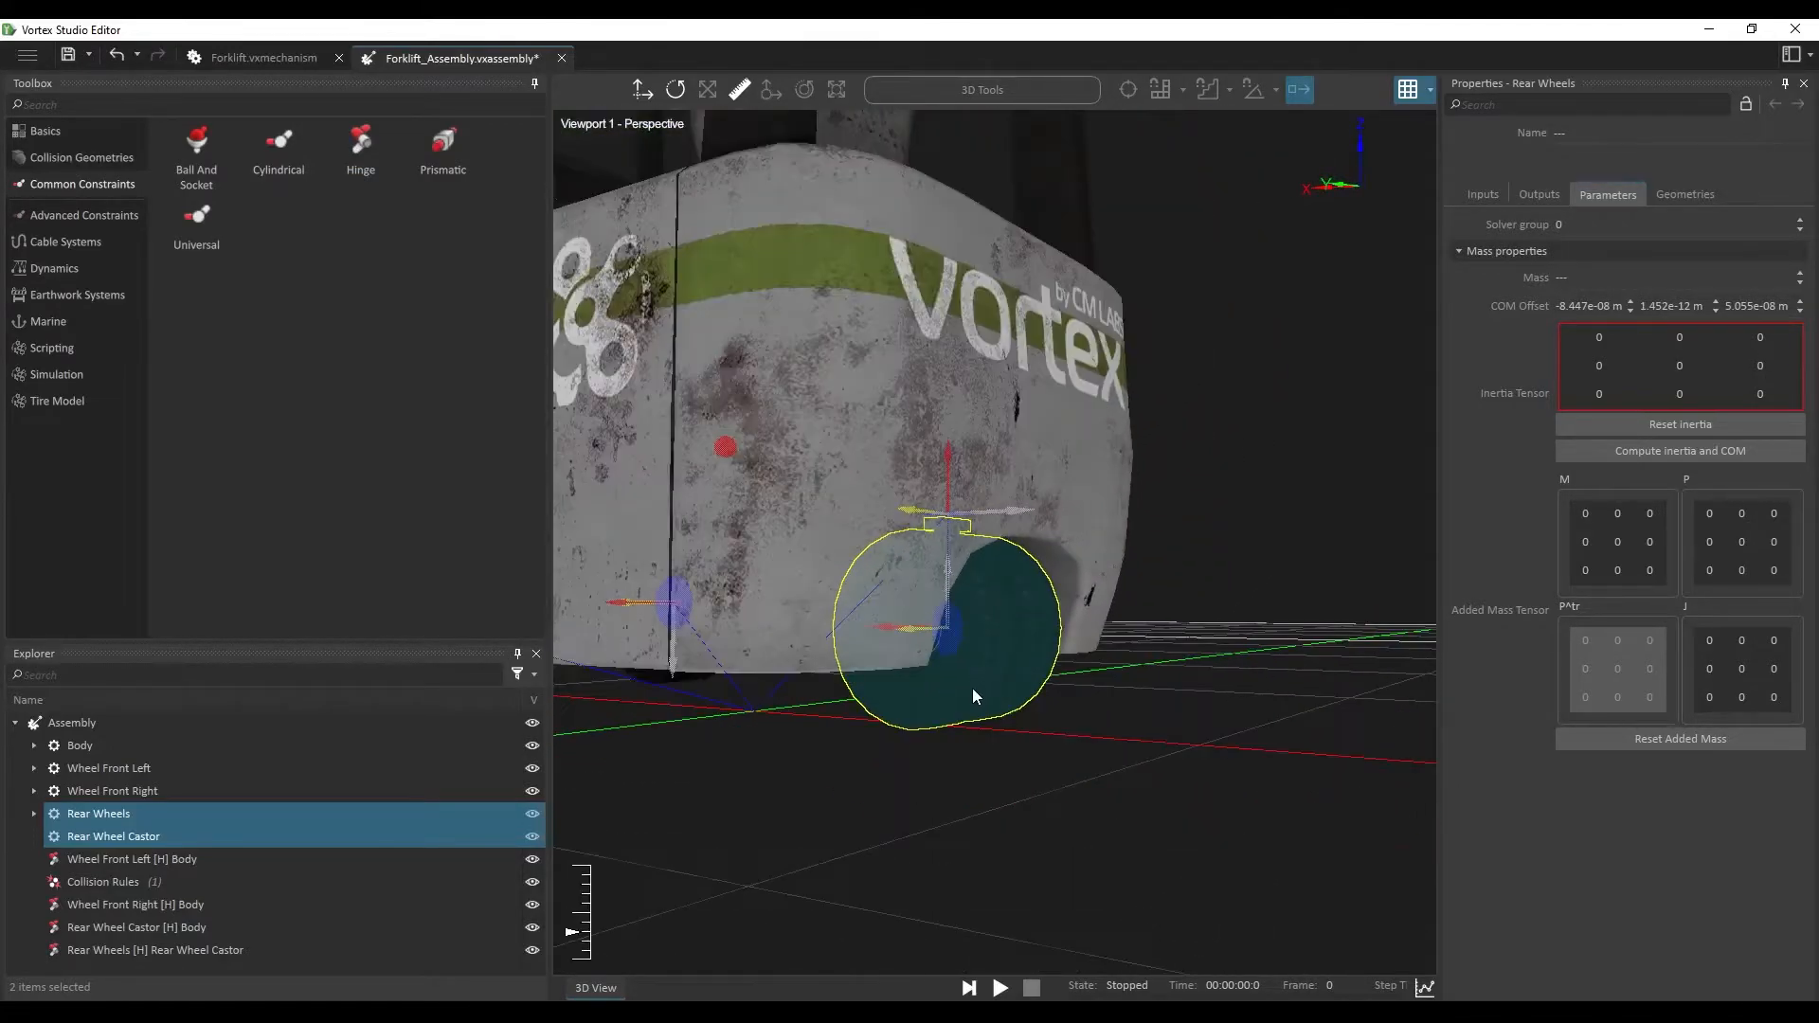
left_click(360, 949)
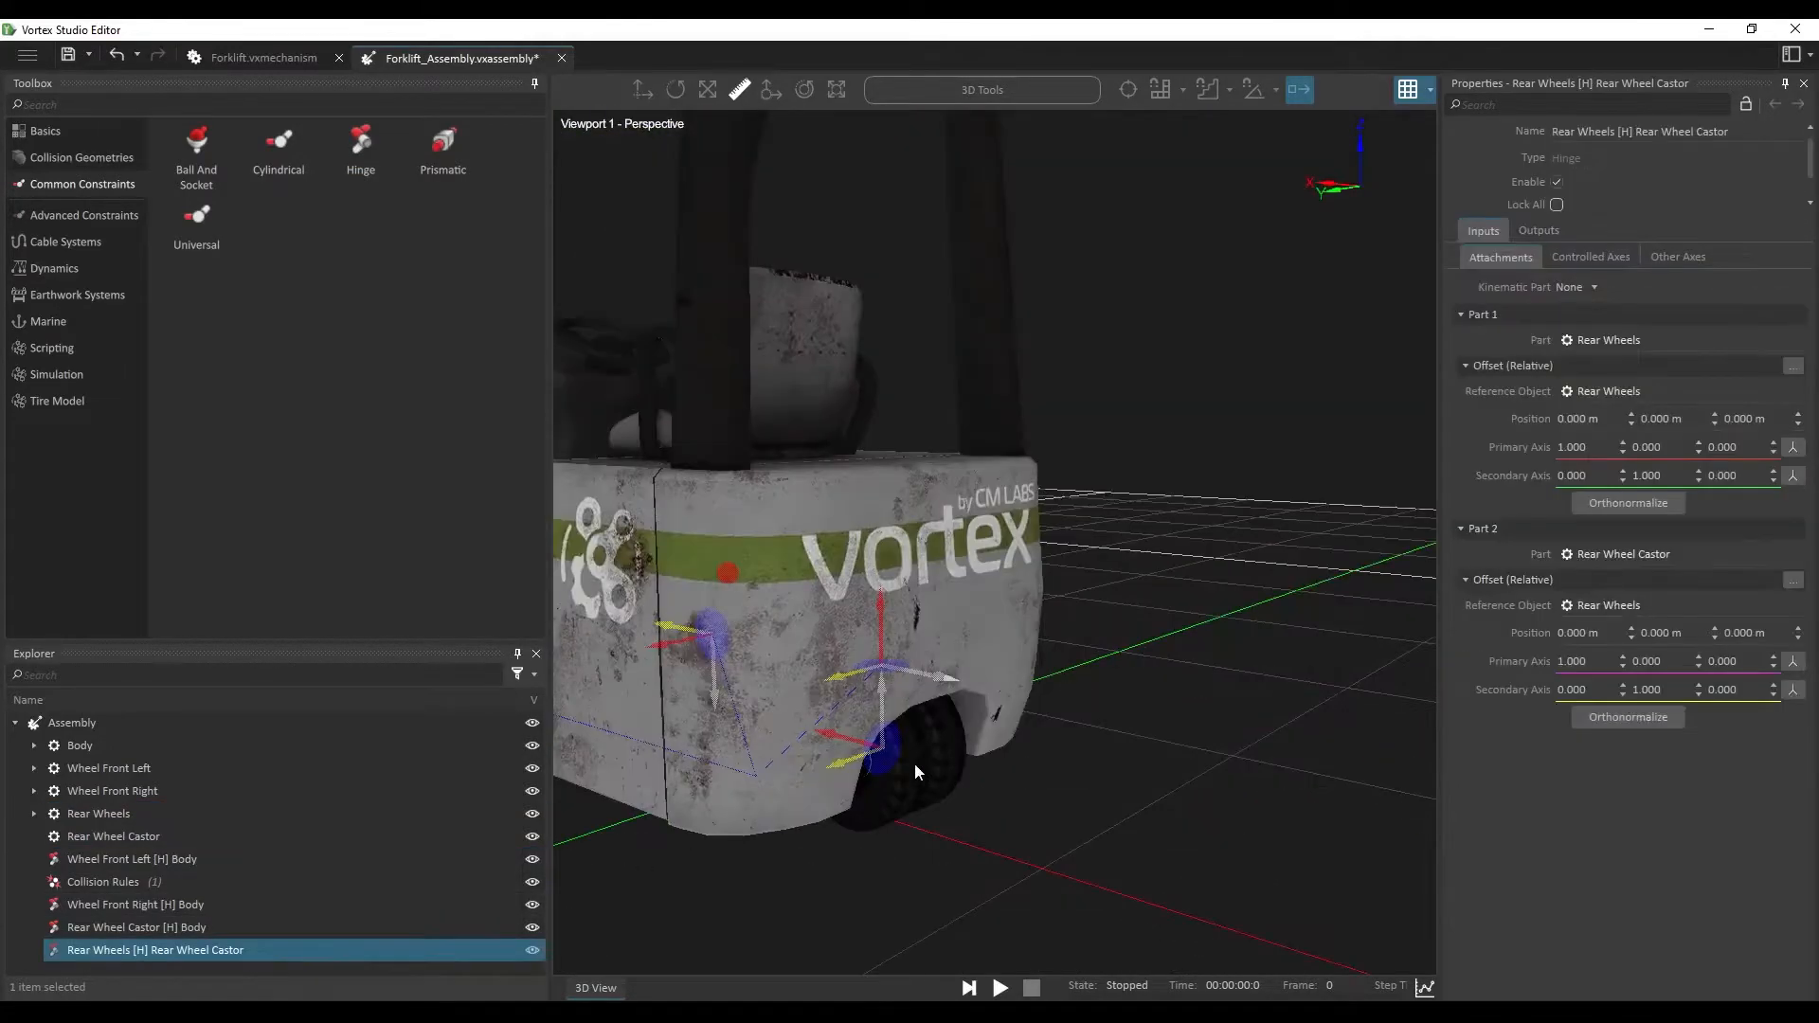
left_click(1794, 447)
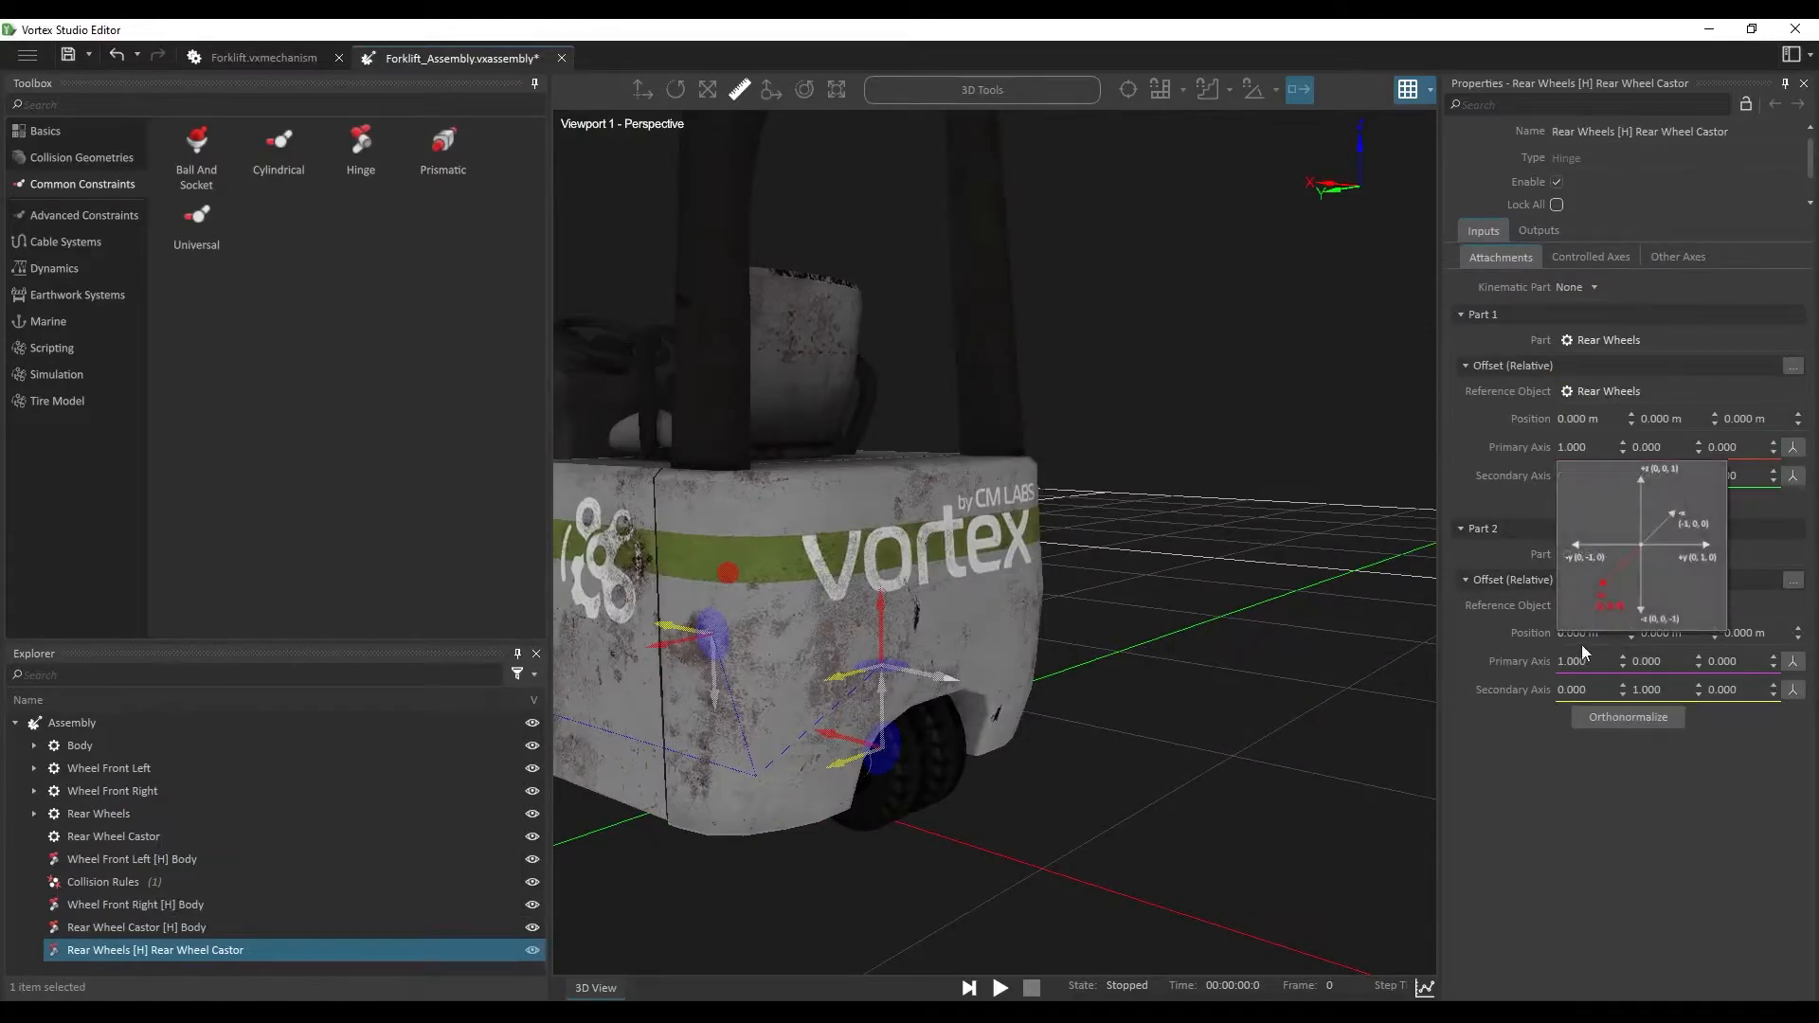
left_click(1715, 547)
left_click(1794, 476)
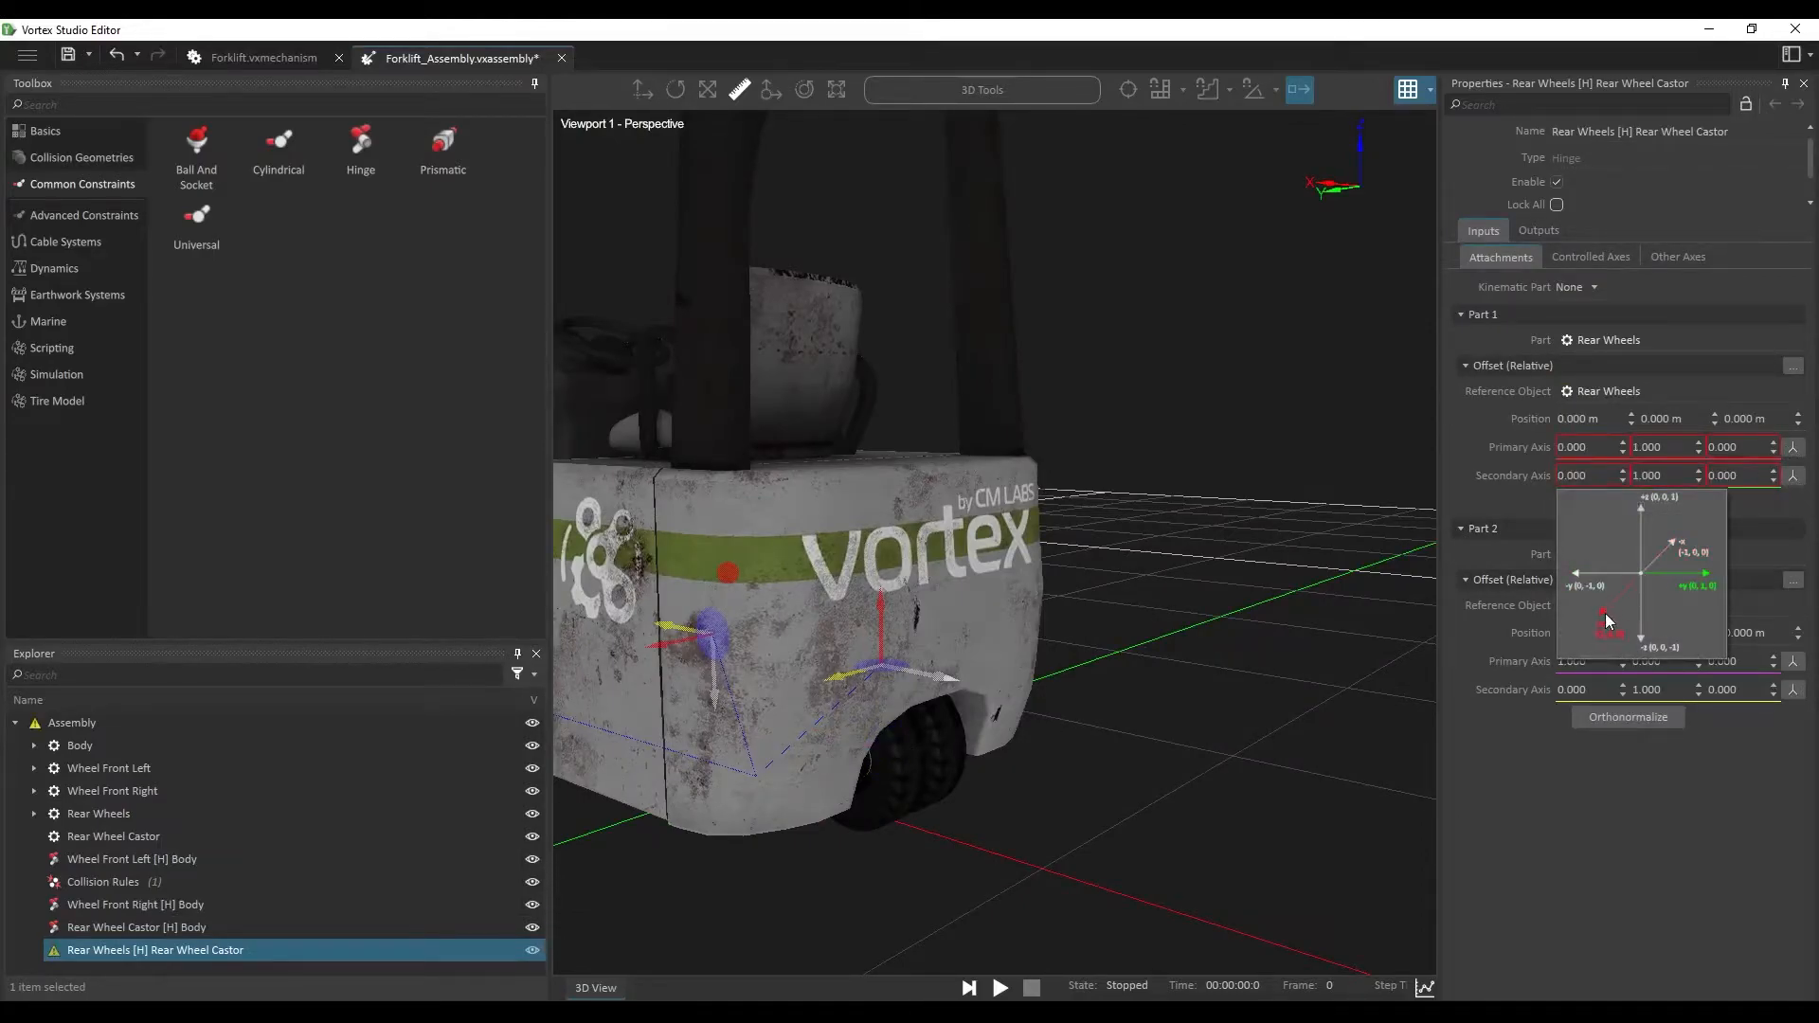
left_click(1607, 621)
Step: Copy the Part 1 attachment offset to Part 2 of the rear wheels hinge
left_click(1794, 580)
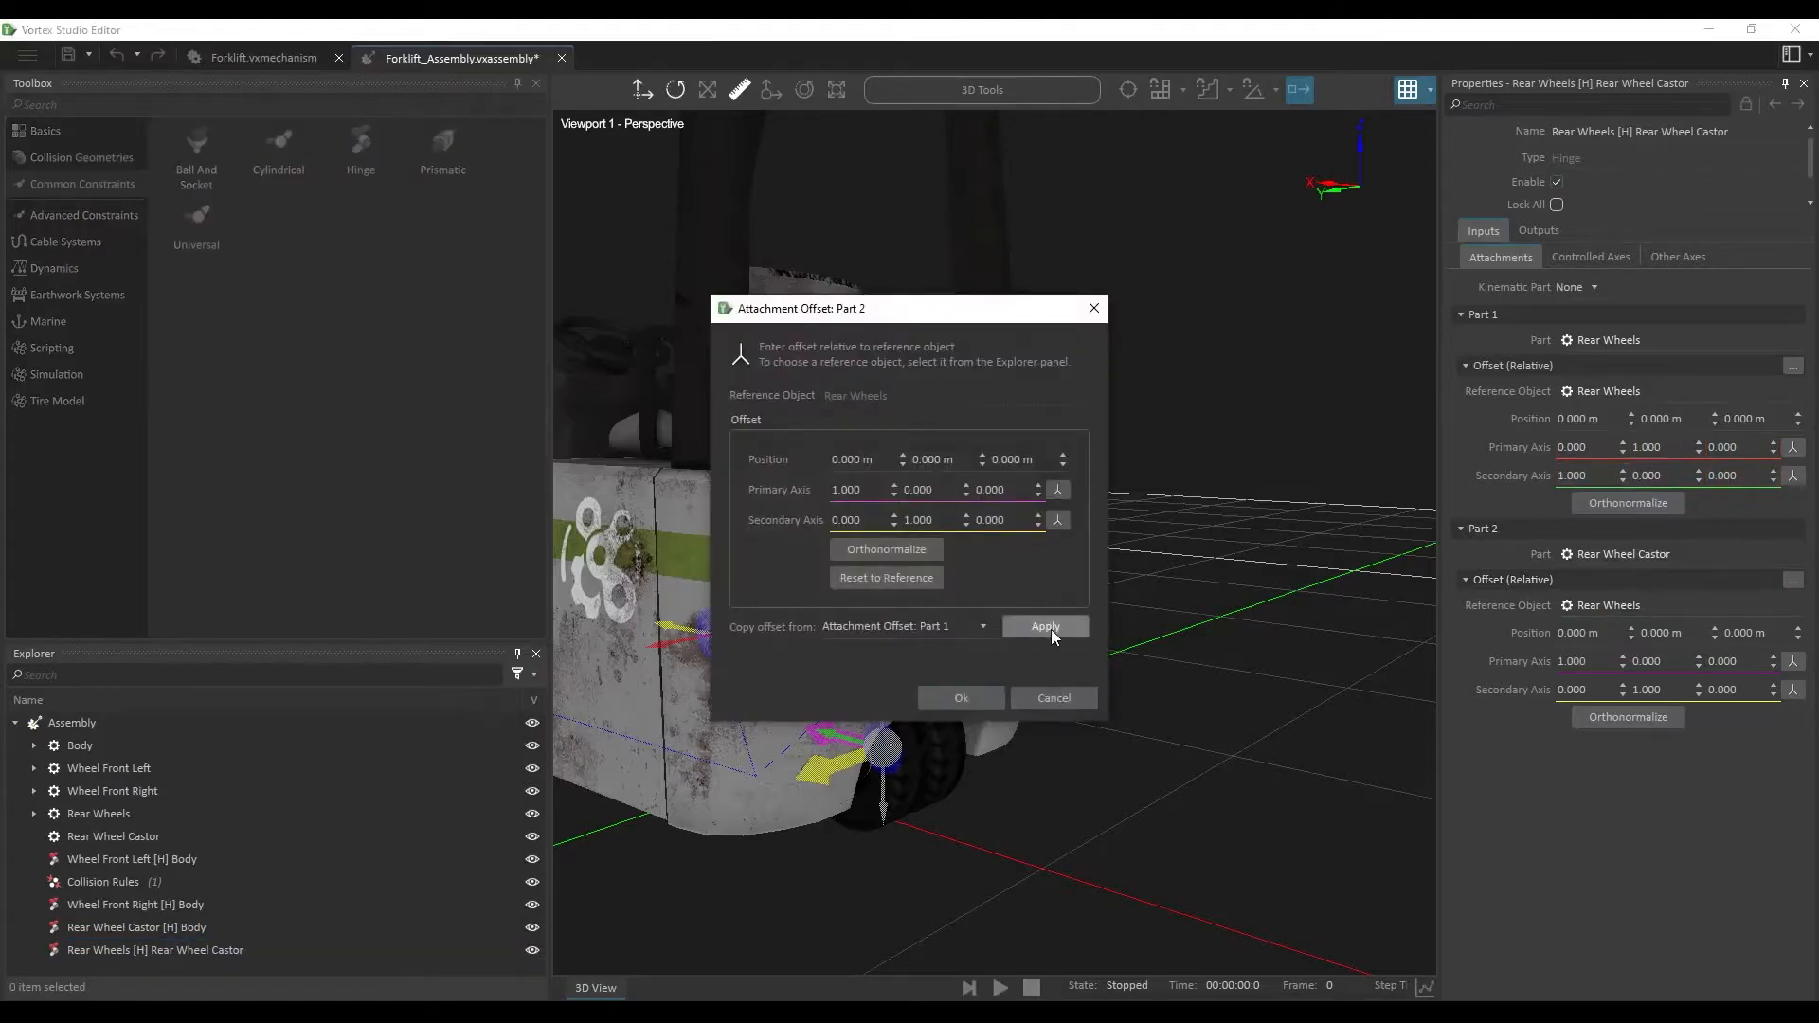
left_click(1050, 631)
left_click(970, 699)
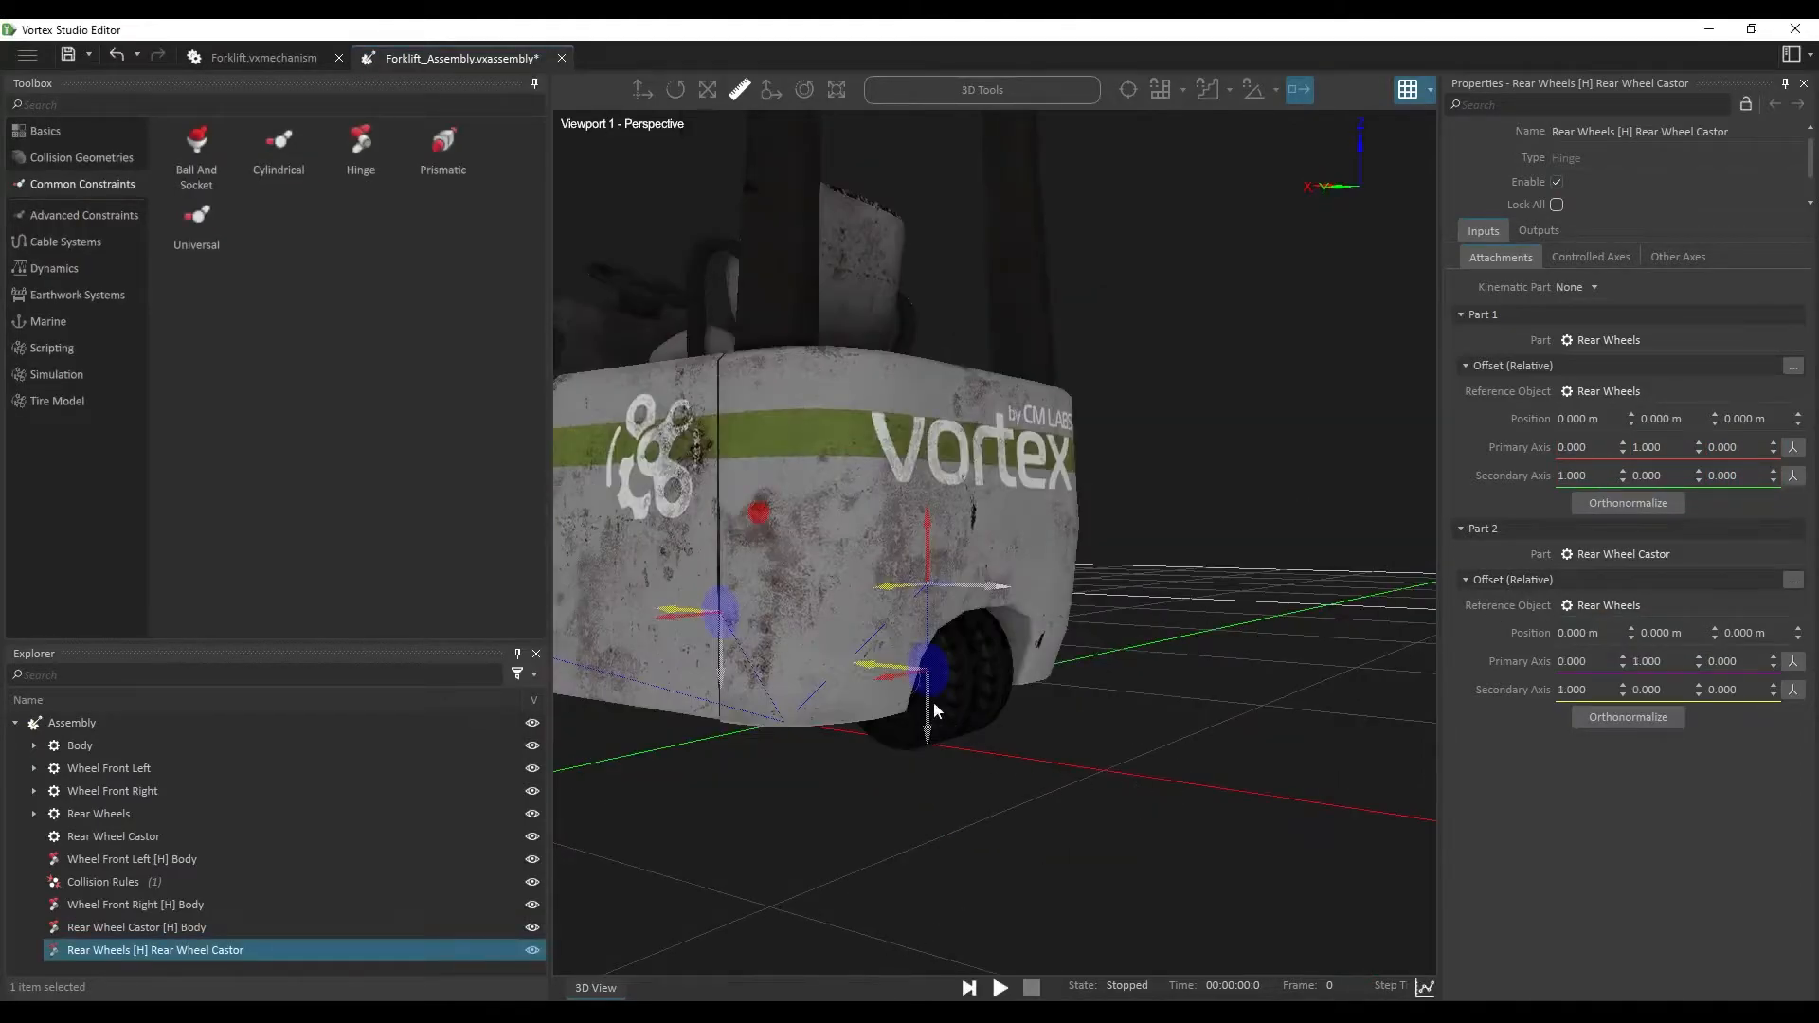
Step: Run the simulation, pull the forklift around to test how its wheels and castor move, and stop the simulation
left_click(1001, 988)
key("s")
mouse_move(1016, 821)
right_mouse_down()
mouse_move(1002, 840)
mouse_move(1056, 833)
mouse_move(999, 825)
right_mouse_up()
key("a")
key("d")
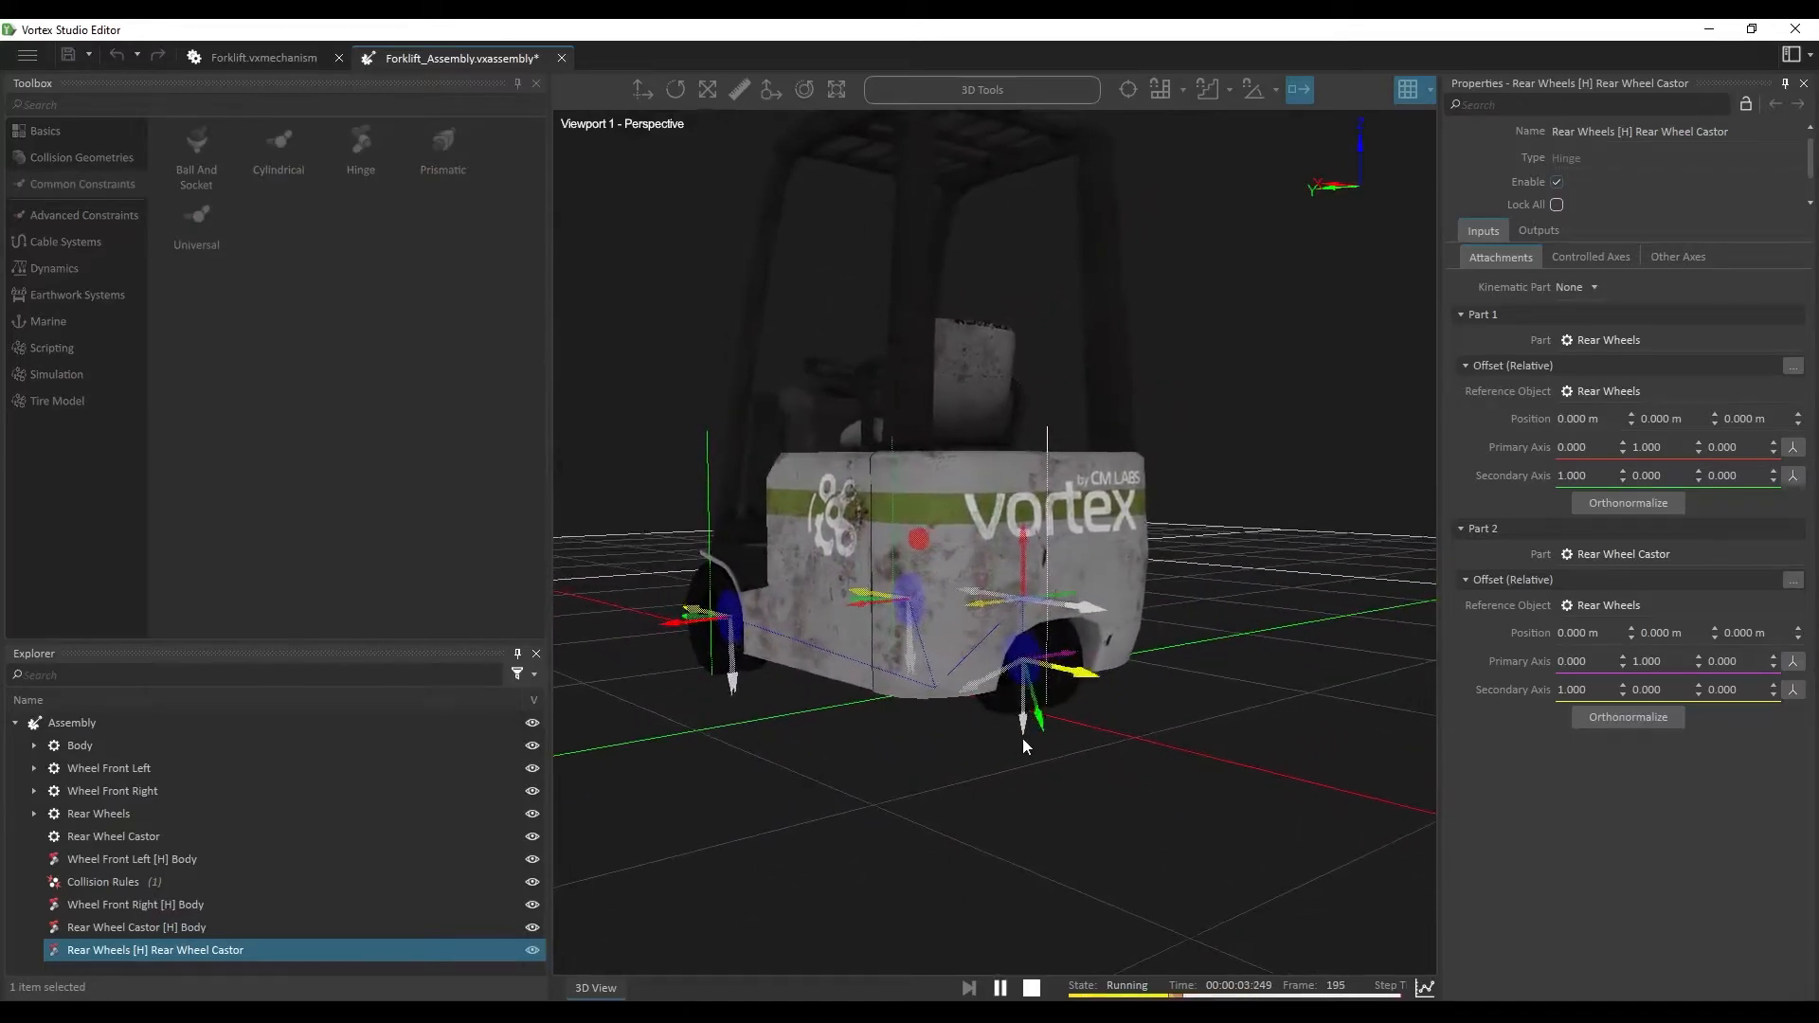
right_click_drag(1023, 739, 974, 760)
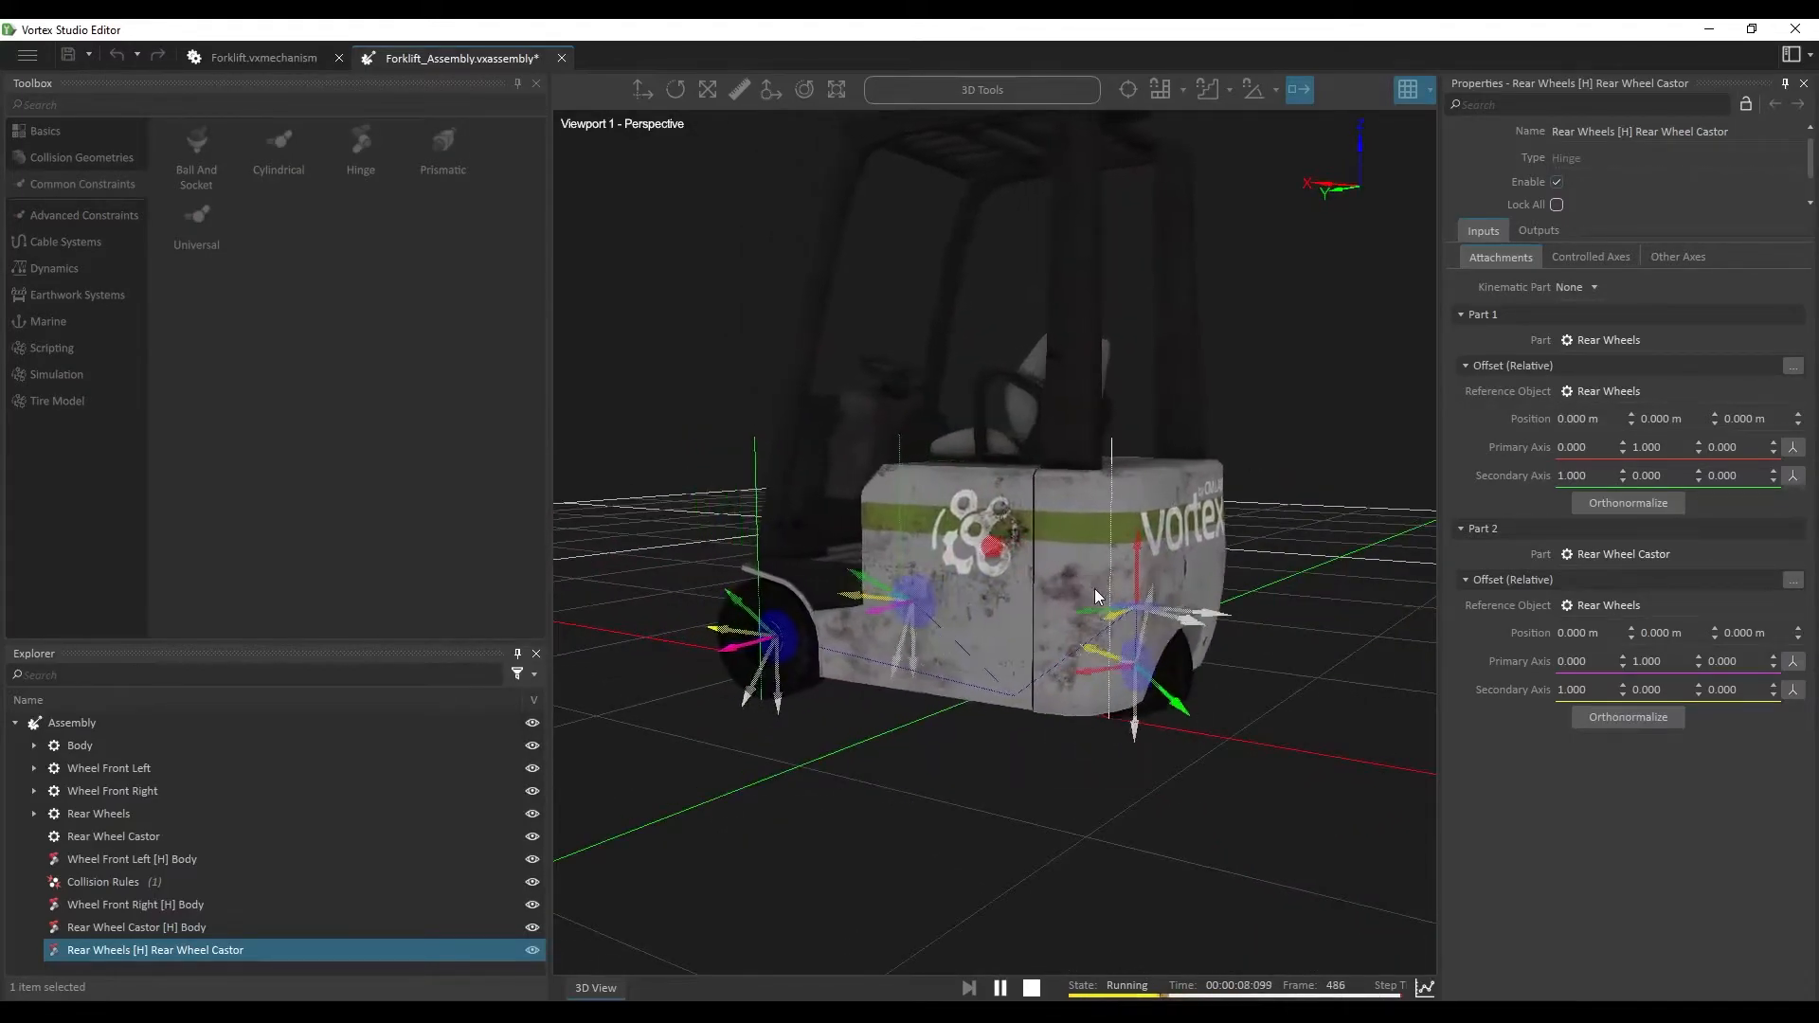
right_click_drag(1067, 764, 1044, 749)
left_click_drag(1060, 676, 981, 778)
right_click_drag(1137, 737, 1017, 688)
left_click_drag(915, 609, 1192, 663)
right_click_drag(1128, 722, 1062, 731)
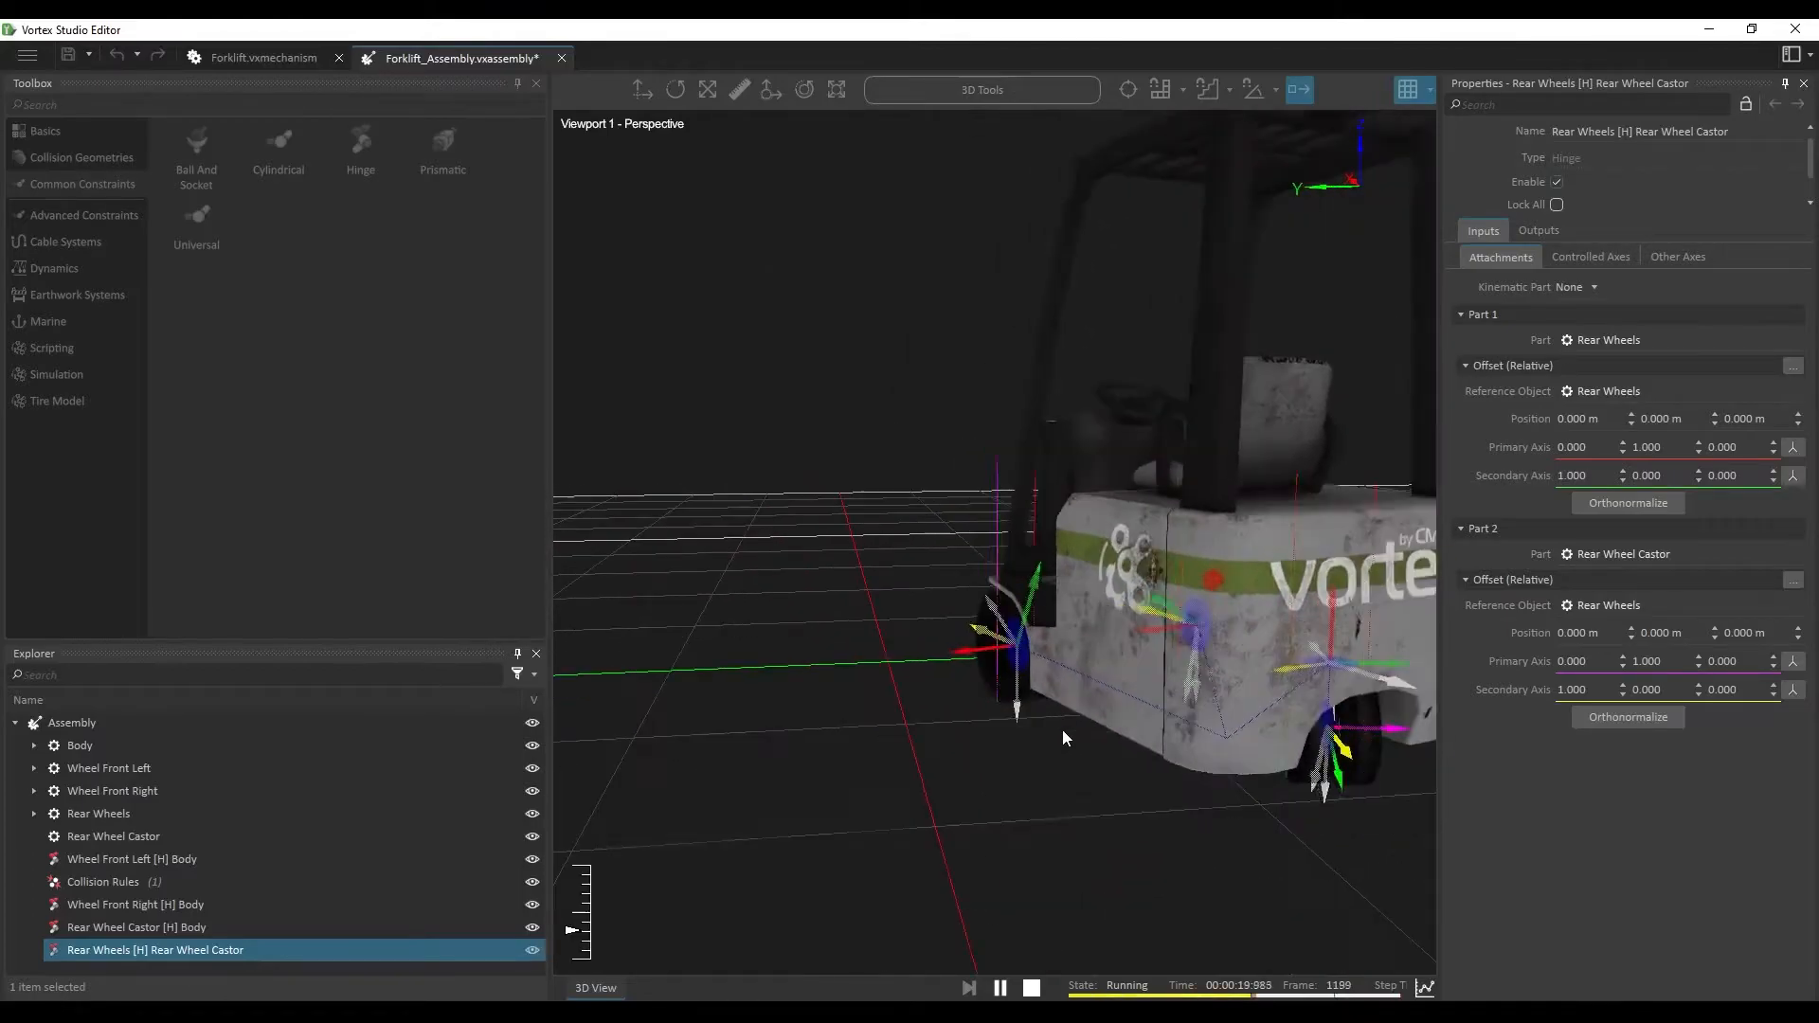
left_click(1032, 988)
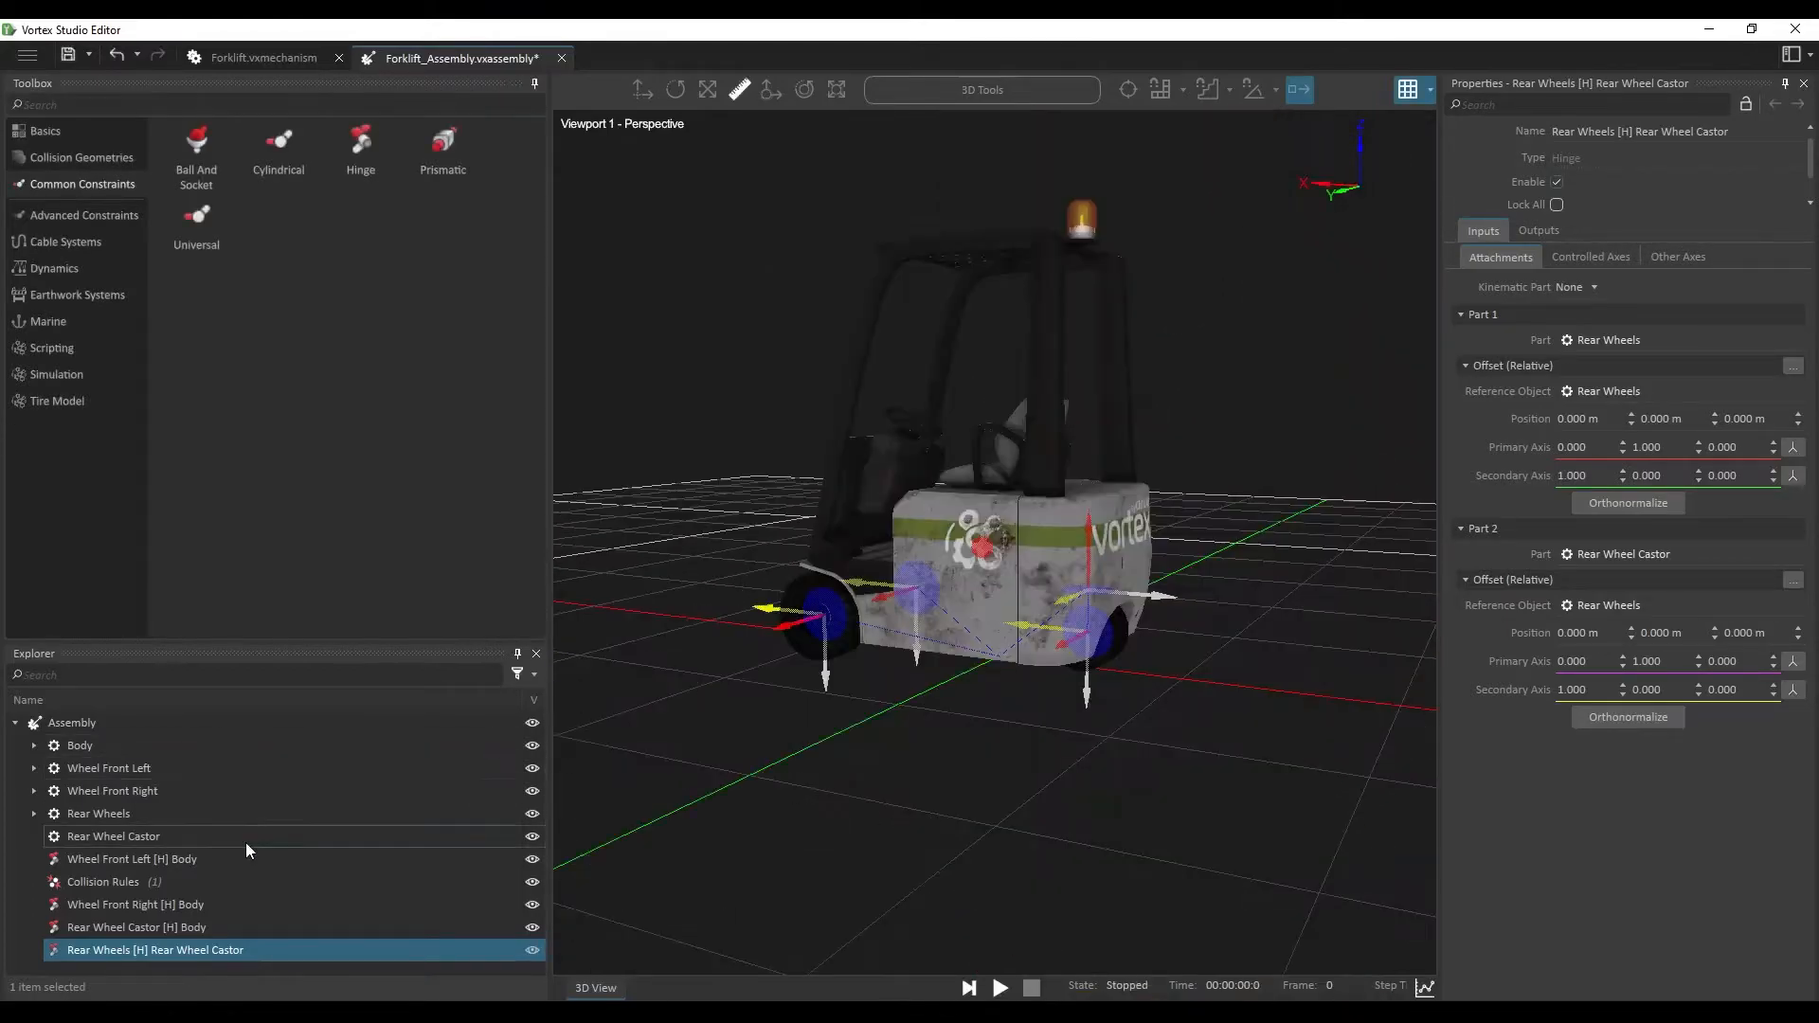
Step: Add a folder to the assembly and name it Parts
left_click(141, 104)
type("folder")
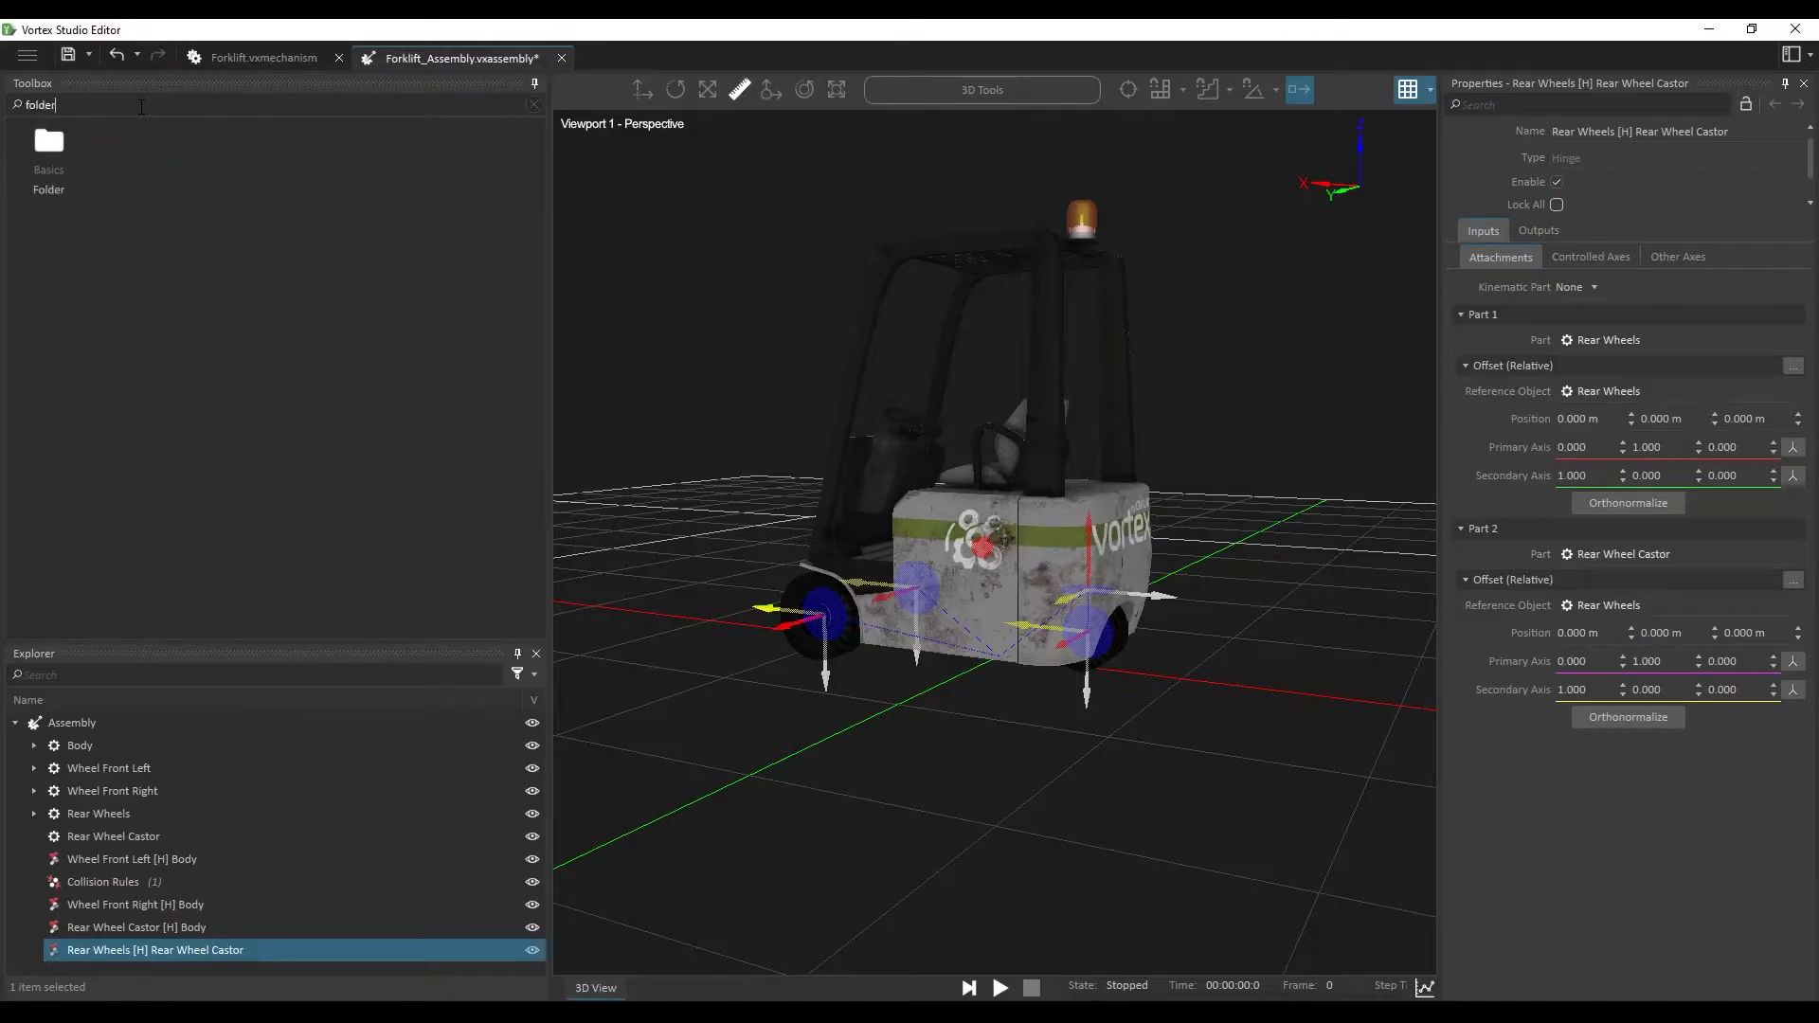
double_click(54, 194)
double_click(349, 950)
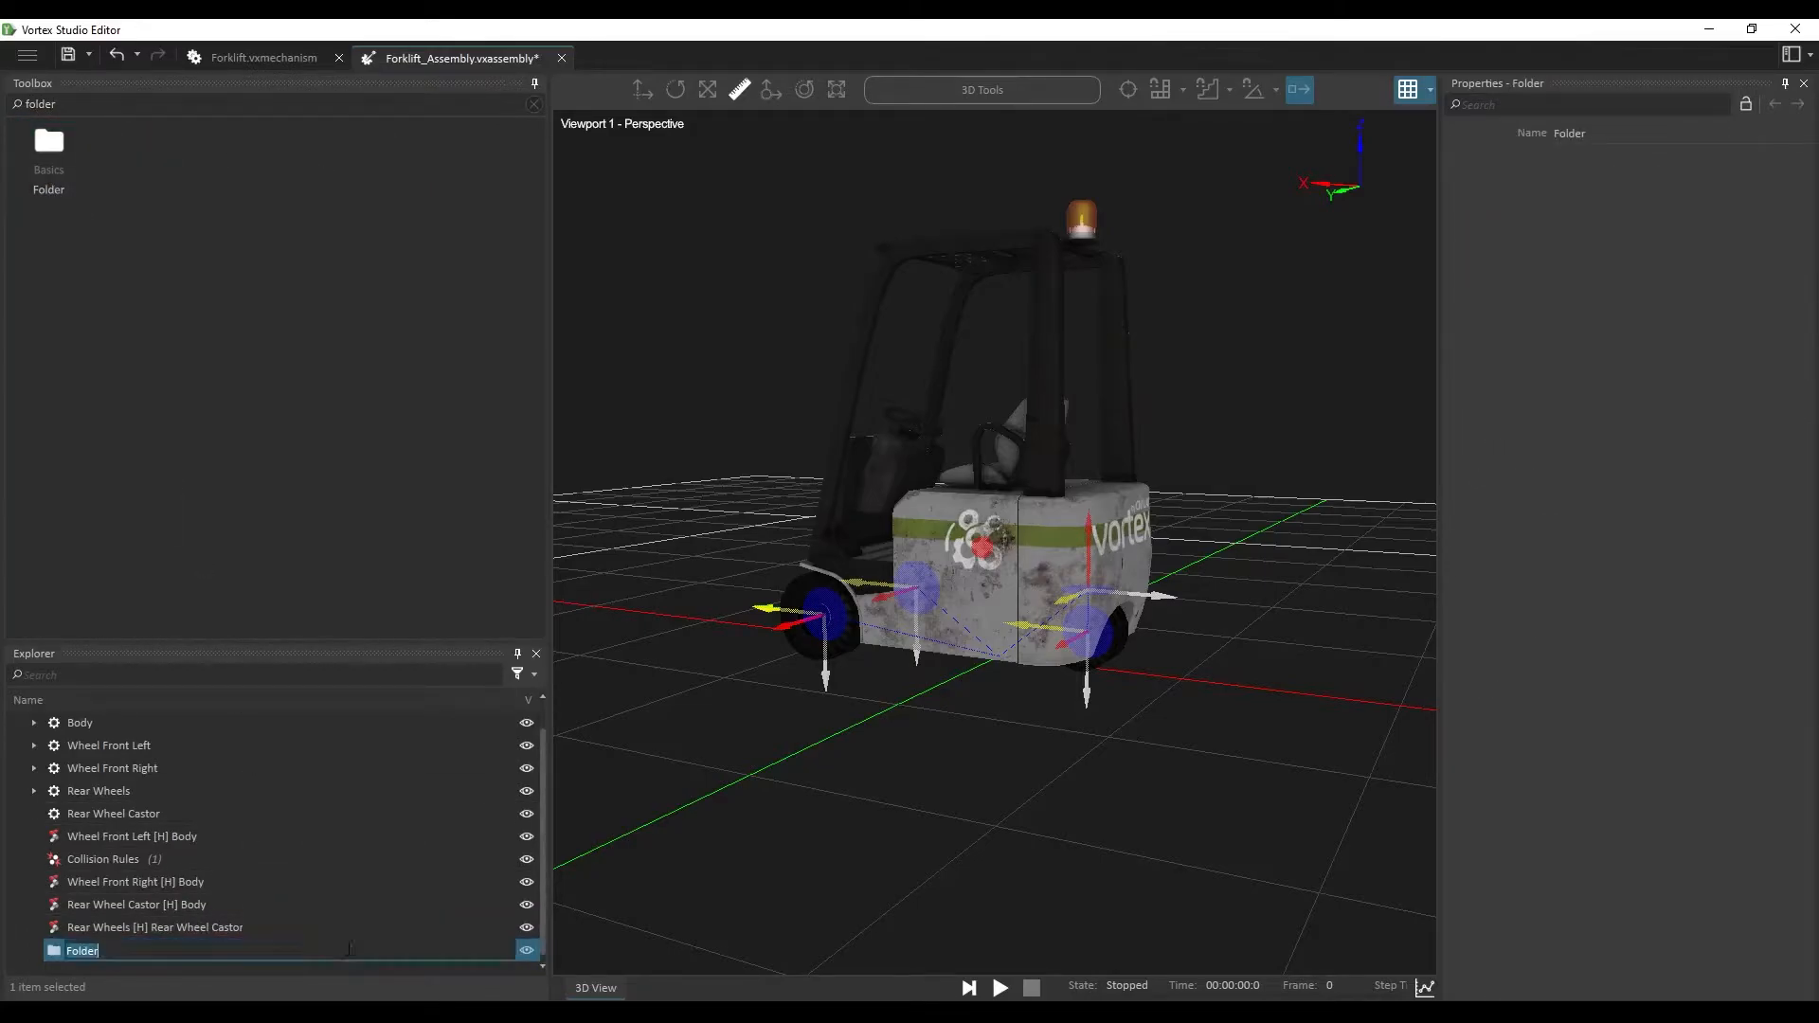
type("Parts")
key("Return")
Step: Move the Body, Wheel Front Left, Wheel Front Right, Rear Wheels and Rear Wheel Castor parts into the Parts folder
scroll(143, 743, "up", 1)
left_click(139, 744)
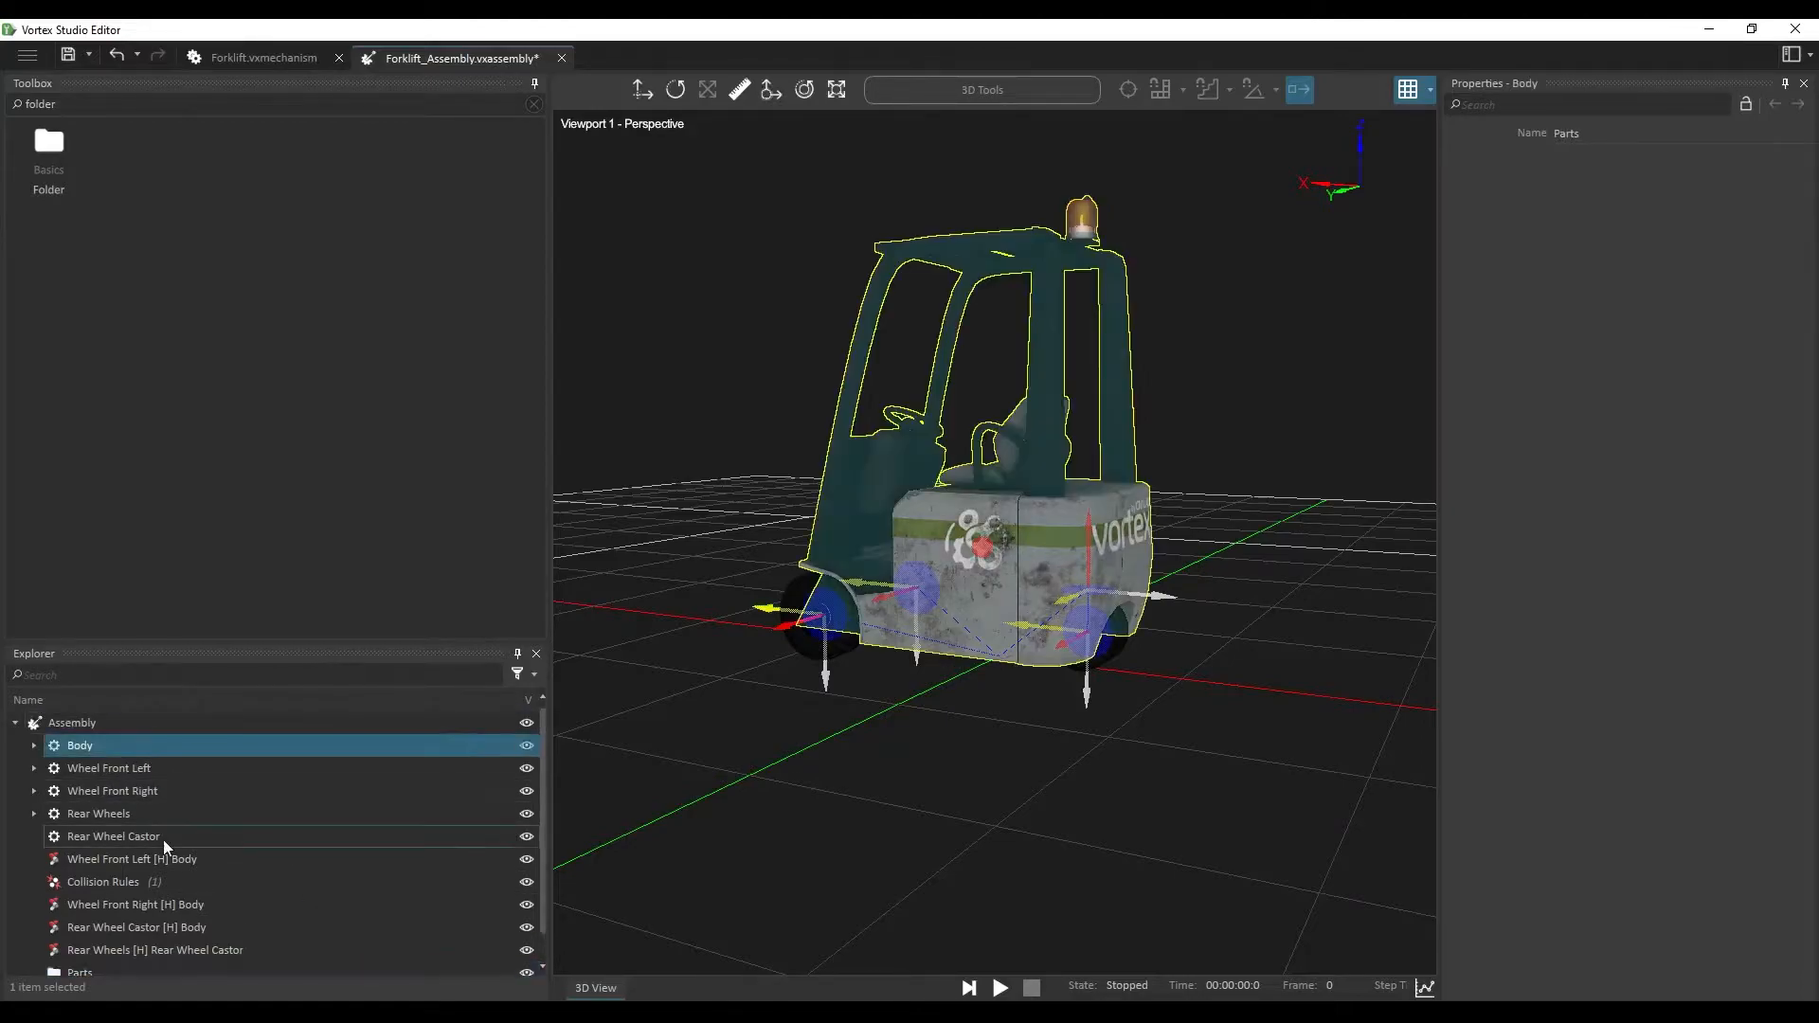
left_click(142, 836, "shift")
scroll(157, 813, "down", 1)
left_click_drag(144, 820, 117, 955)
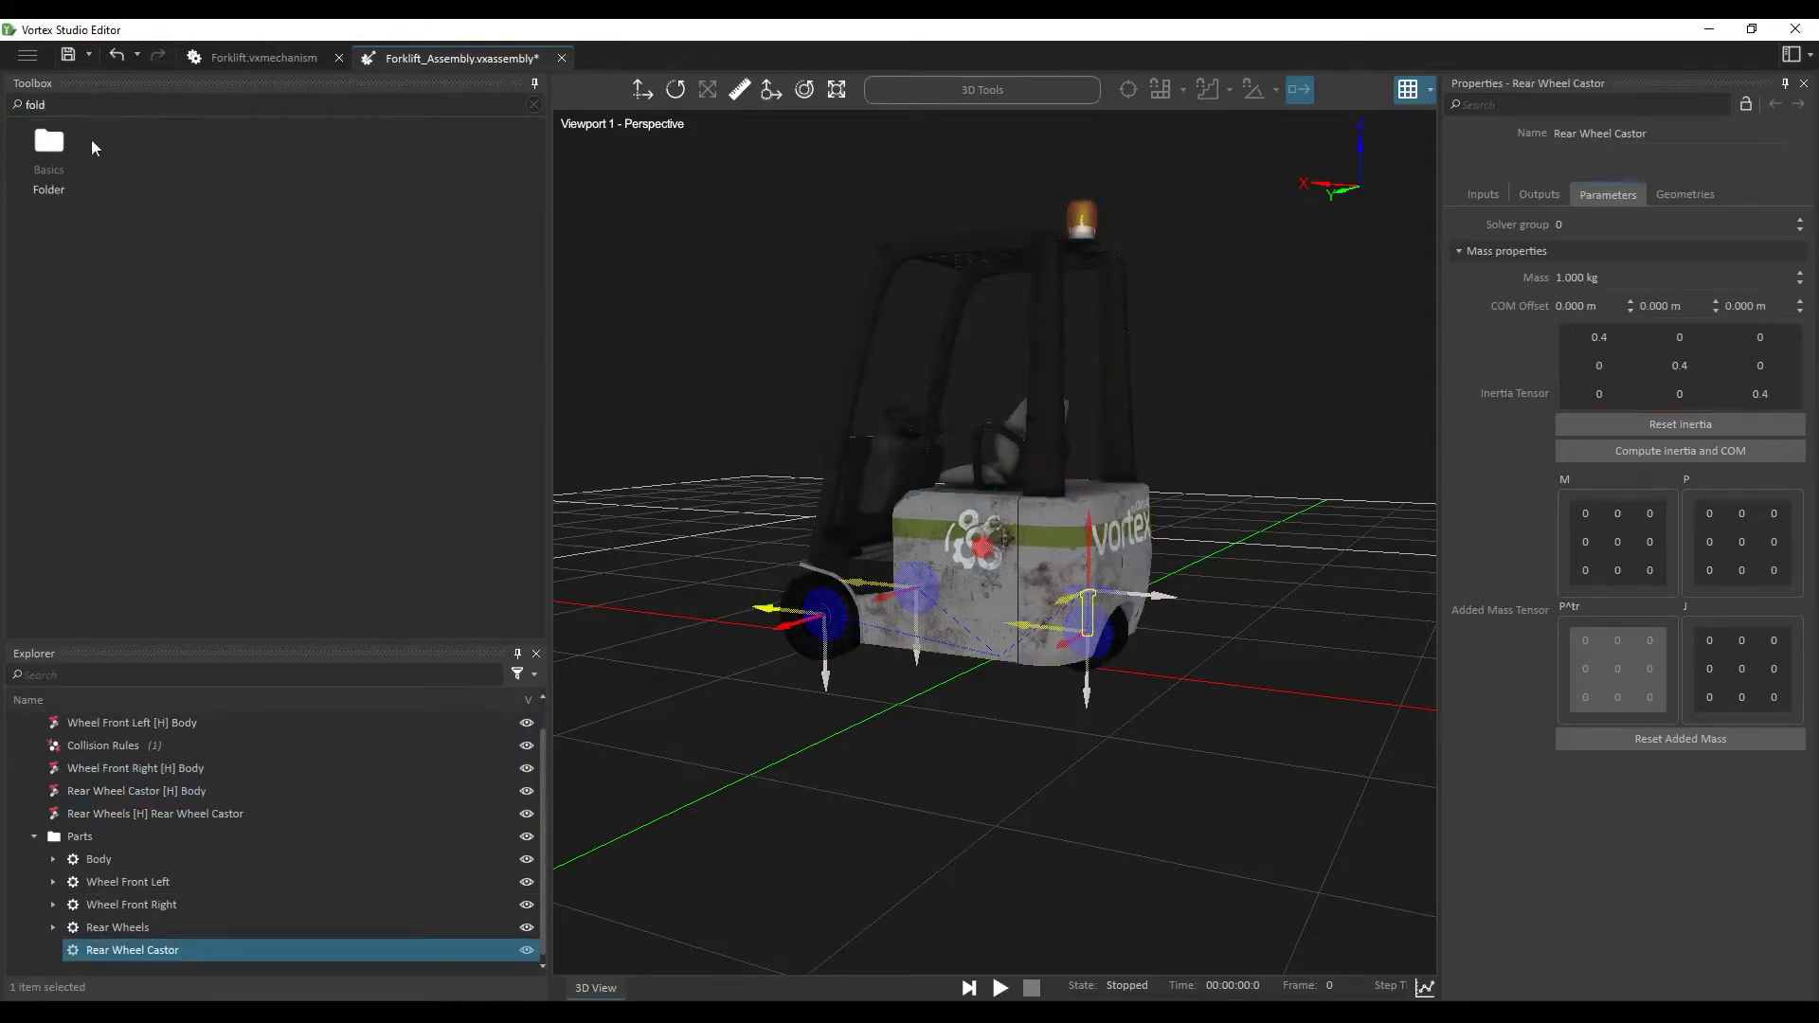
Step: Add a second folder to the assembly and name it Constraints
double_click(74, 165)
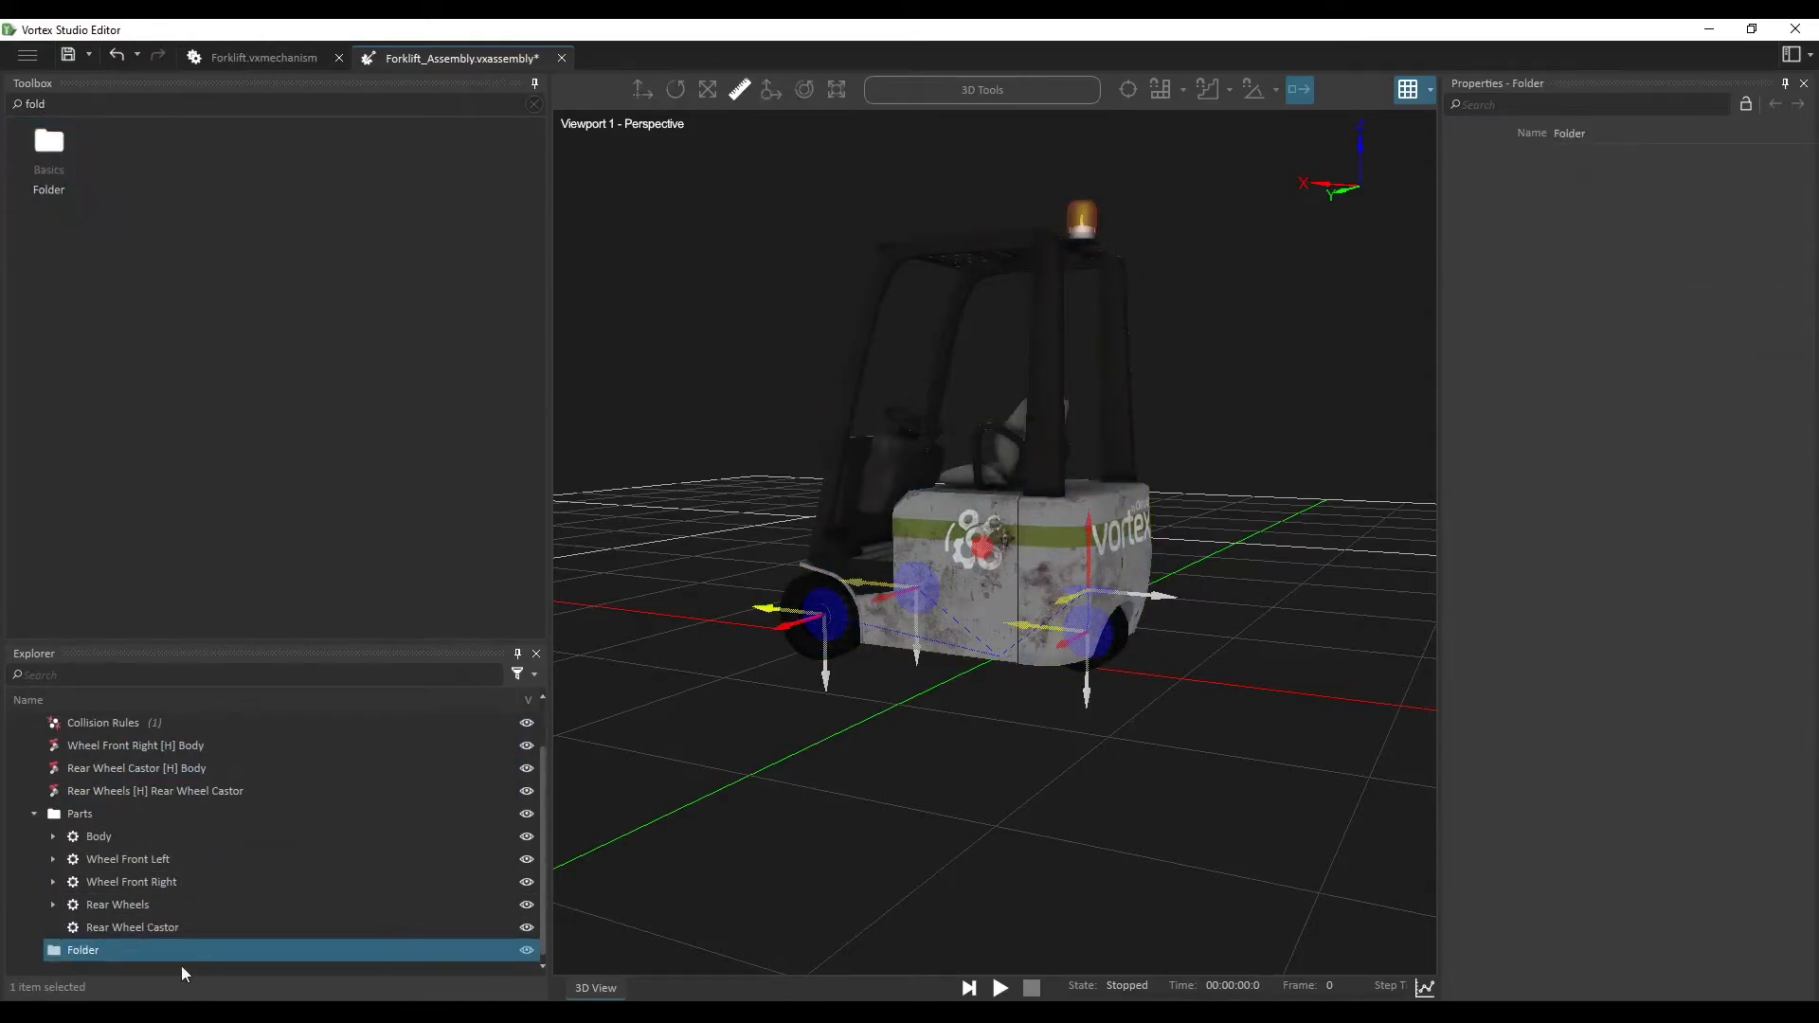
double_click(185, 952)
type("Constr")
key("Return")
Step: Move the four hinge constraints into the Constraints folder
scroll(228, 826, "up", 1)
left_click(186, 746)
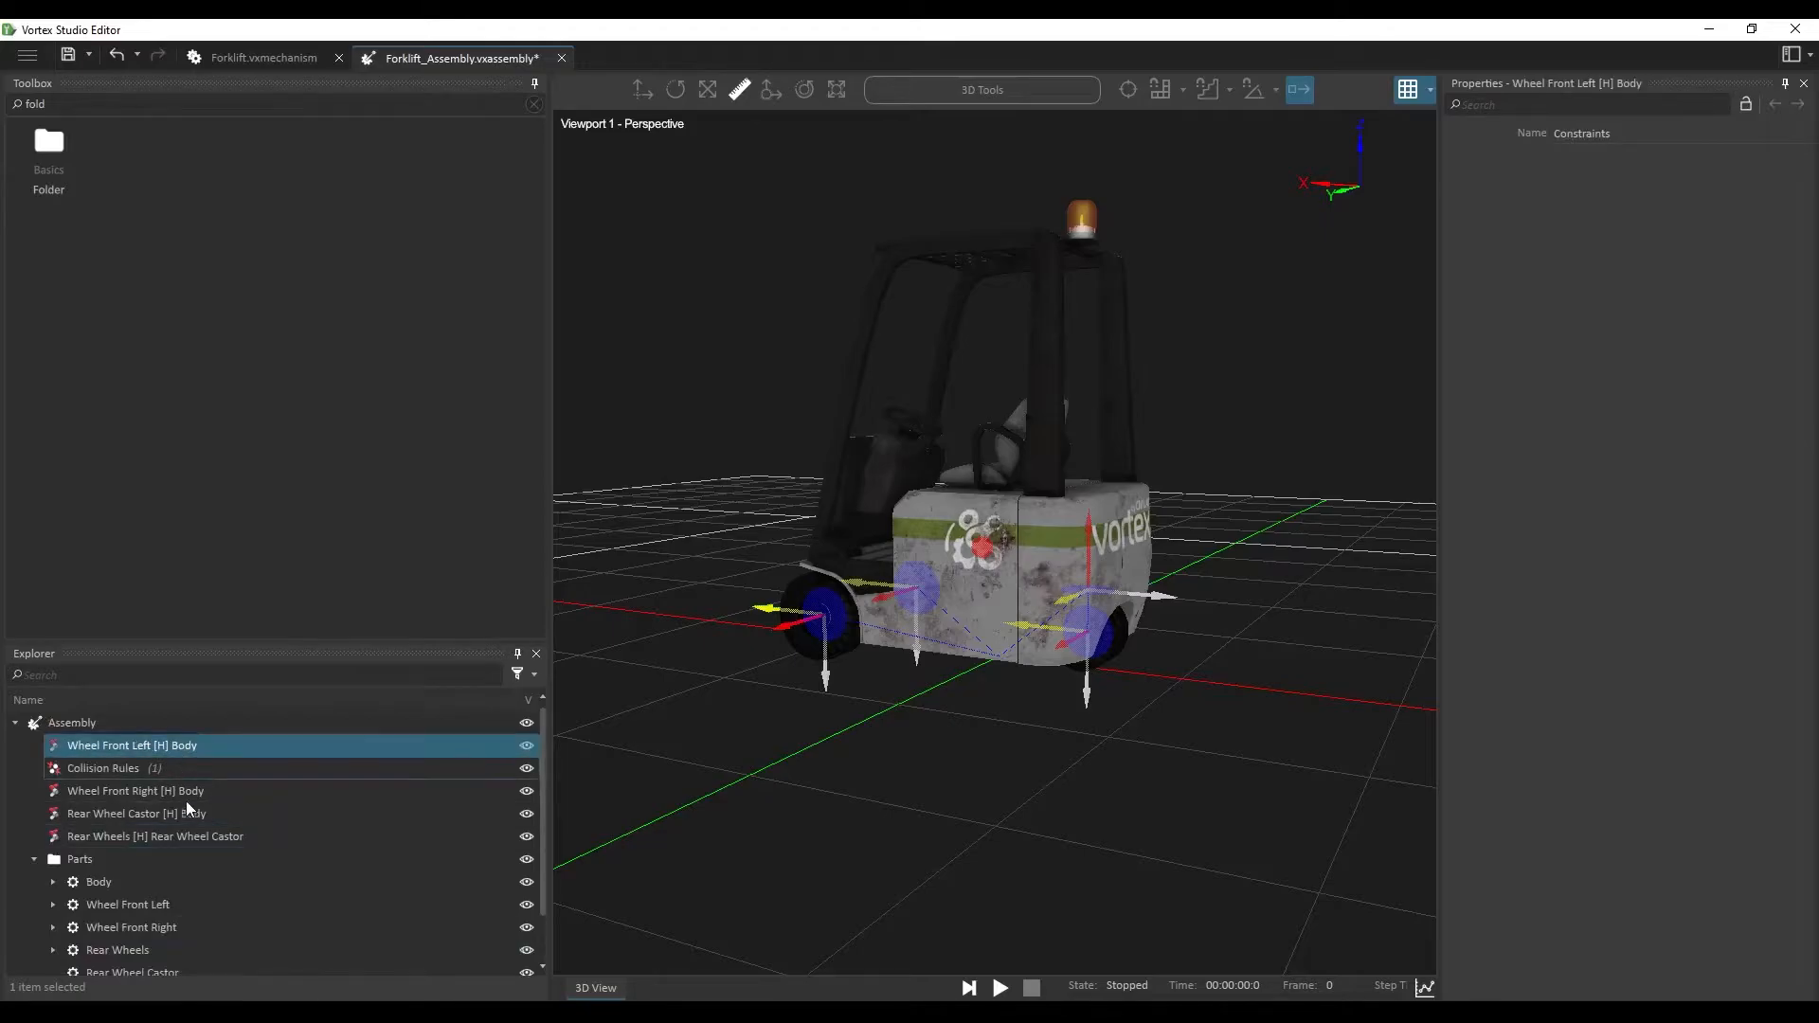
left_click(148, 796, "ctrl")
left_click(155, 816, "ctrl")
left_click(163, 838, "ctrl")
scroll(219, 853, "down", 1)
left_click_drag(127, 784, 95, 950)
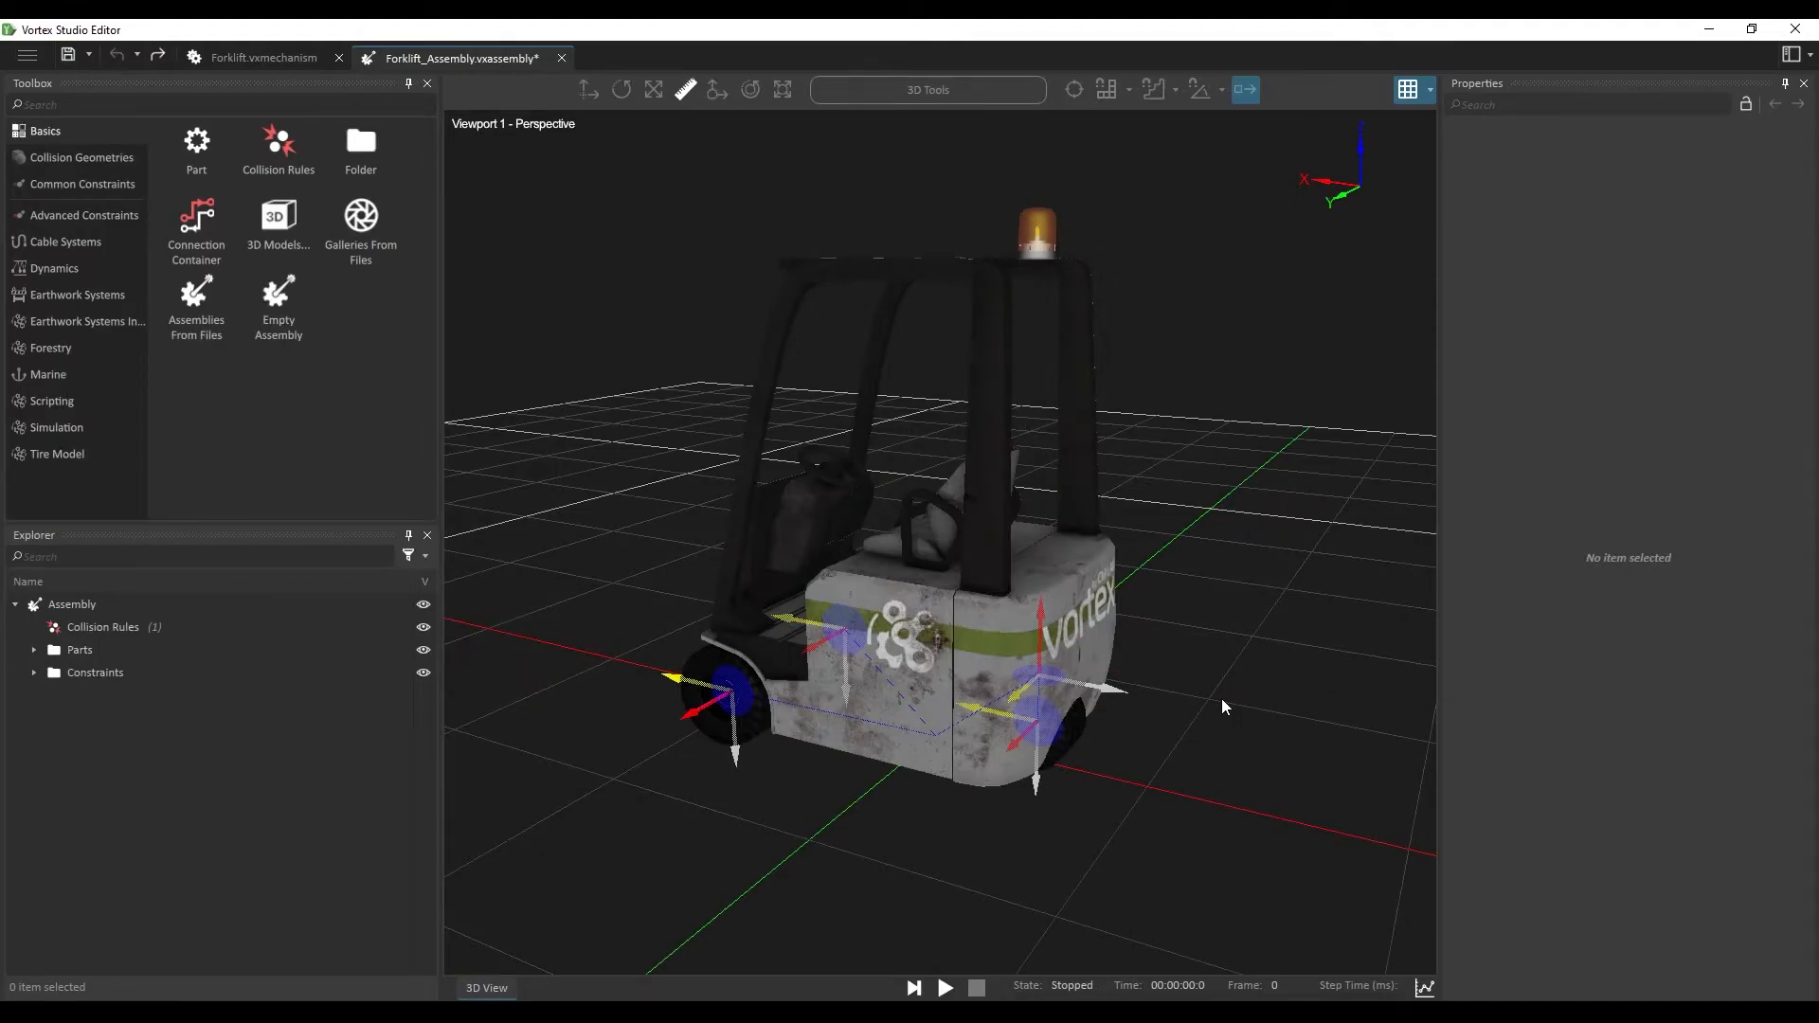
Step: Assign the Chassis material to all convex geometries of the Body's Composite_Body, from Convex_0 to Convex_137
left_click(34, 650)
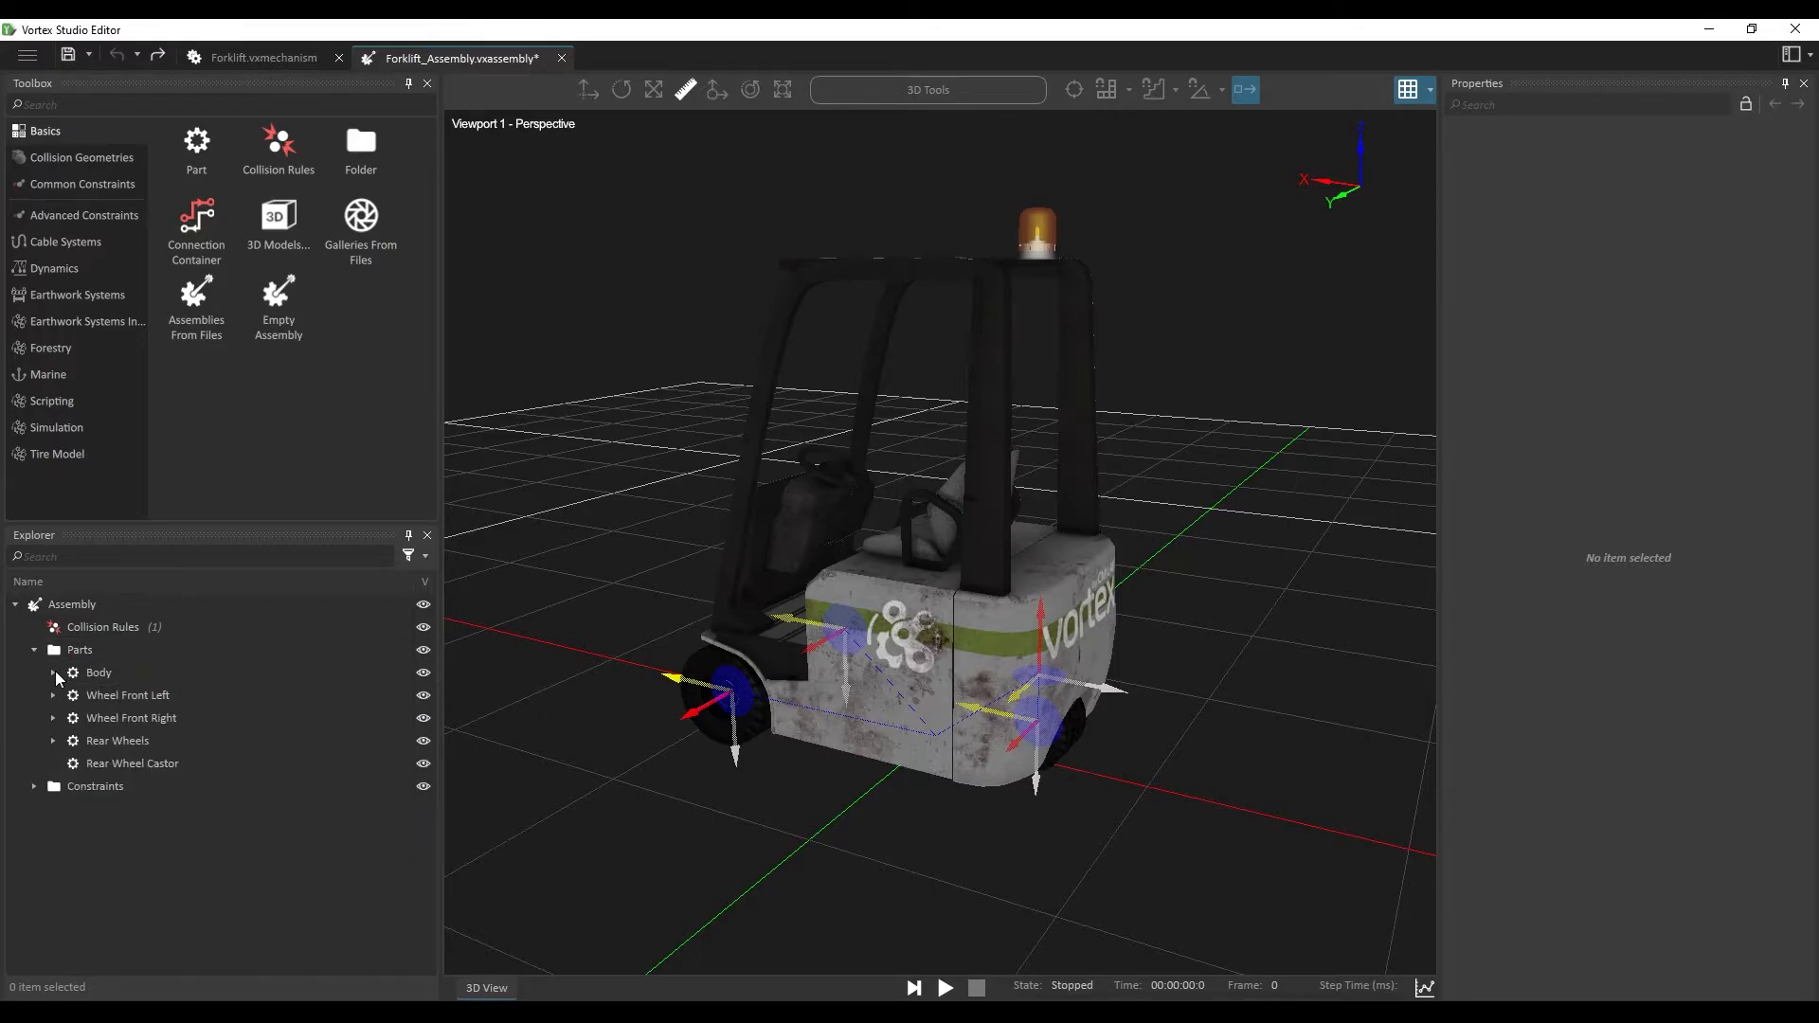
left_click(53, 672)
left_click(209, 718)
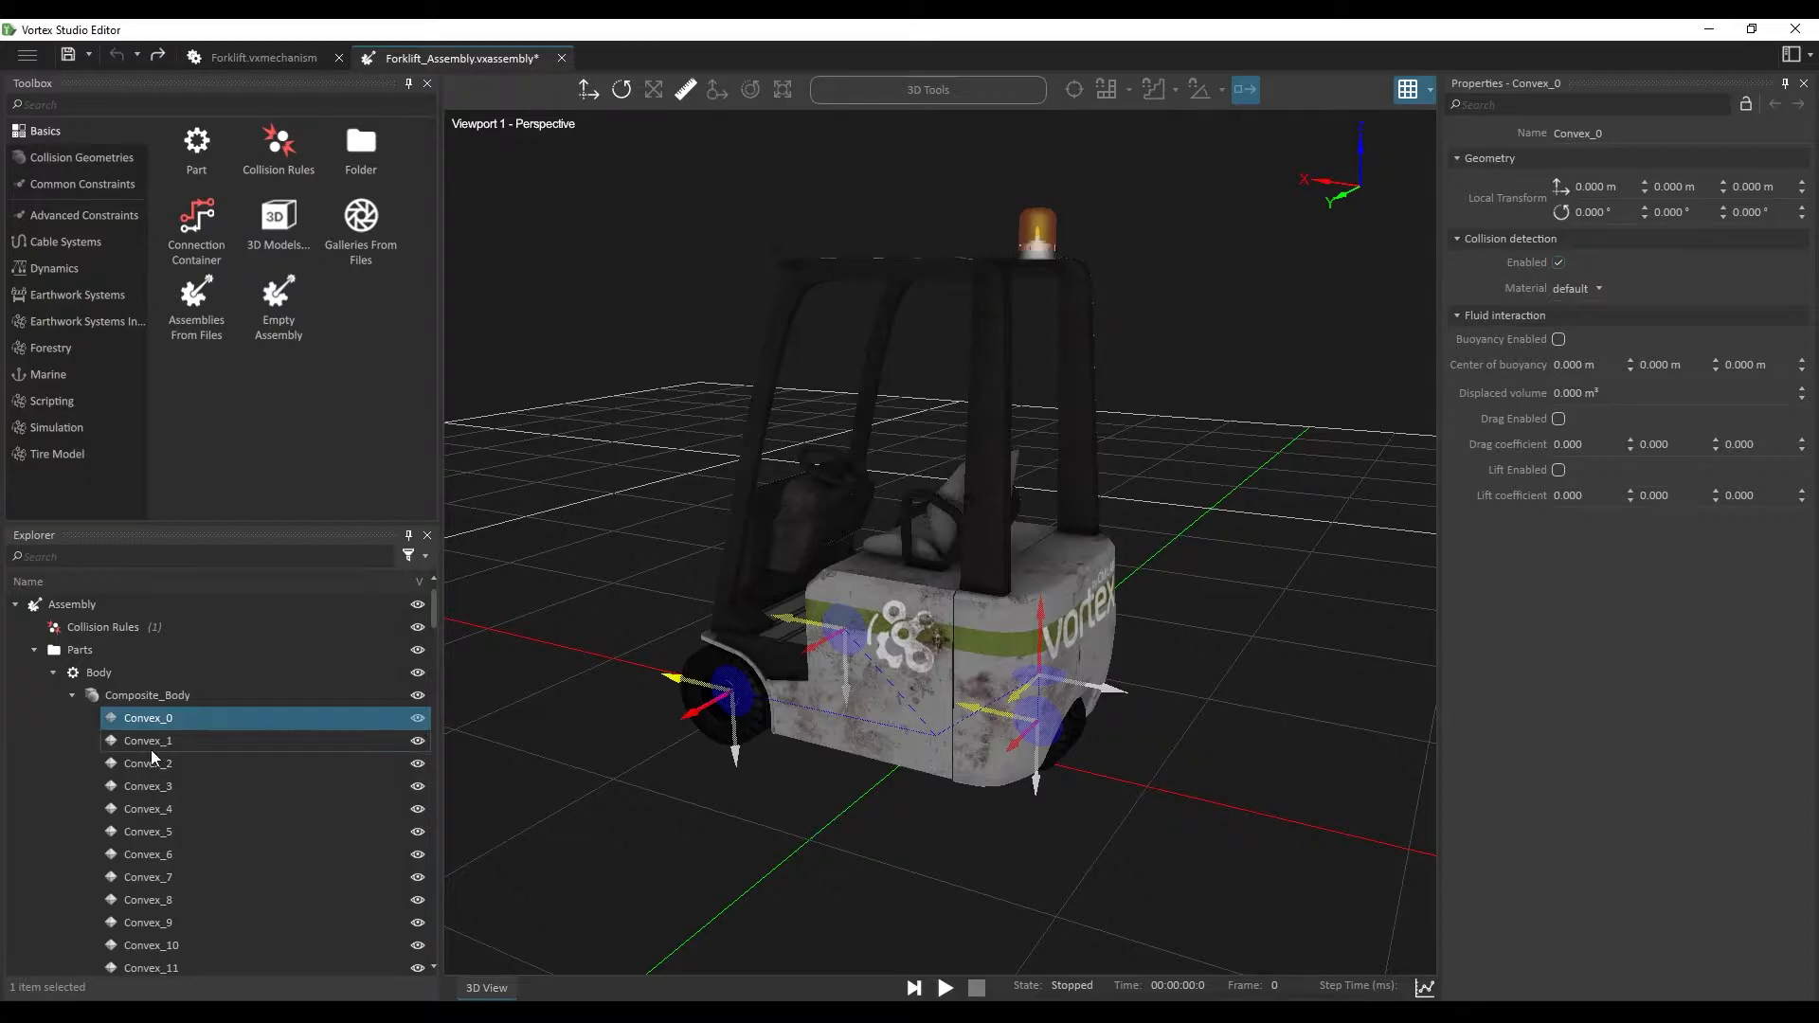
scroll(264, 771, "down", 14)
scroll(252, 783, "down", 20)
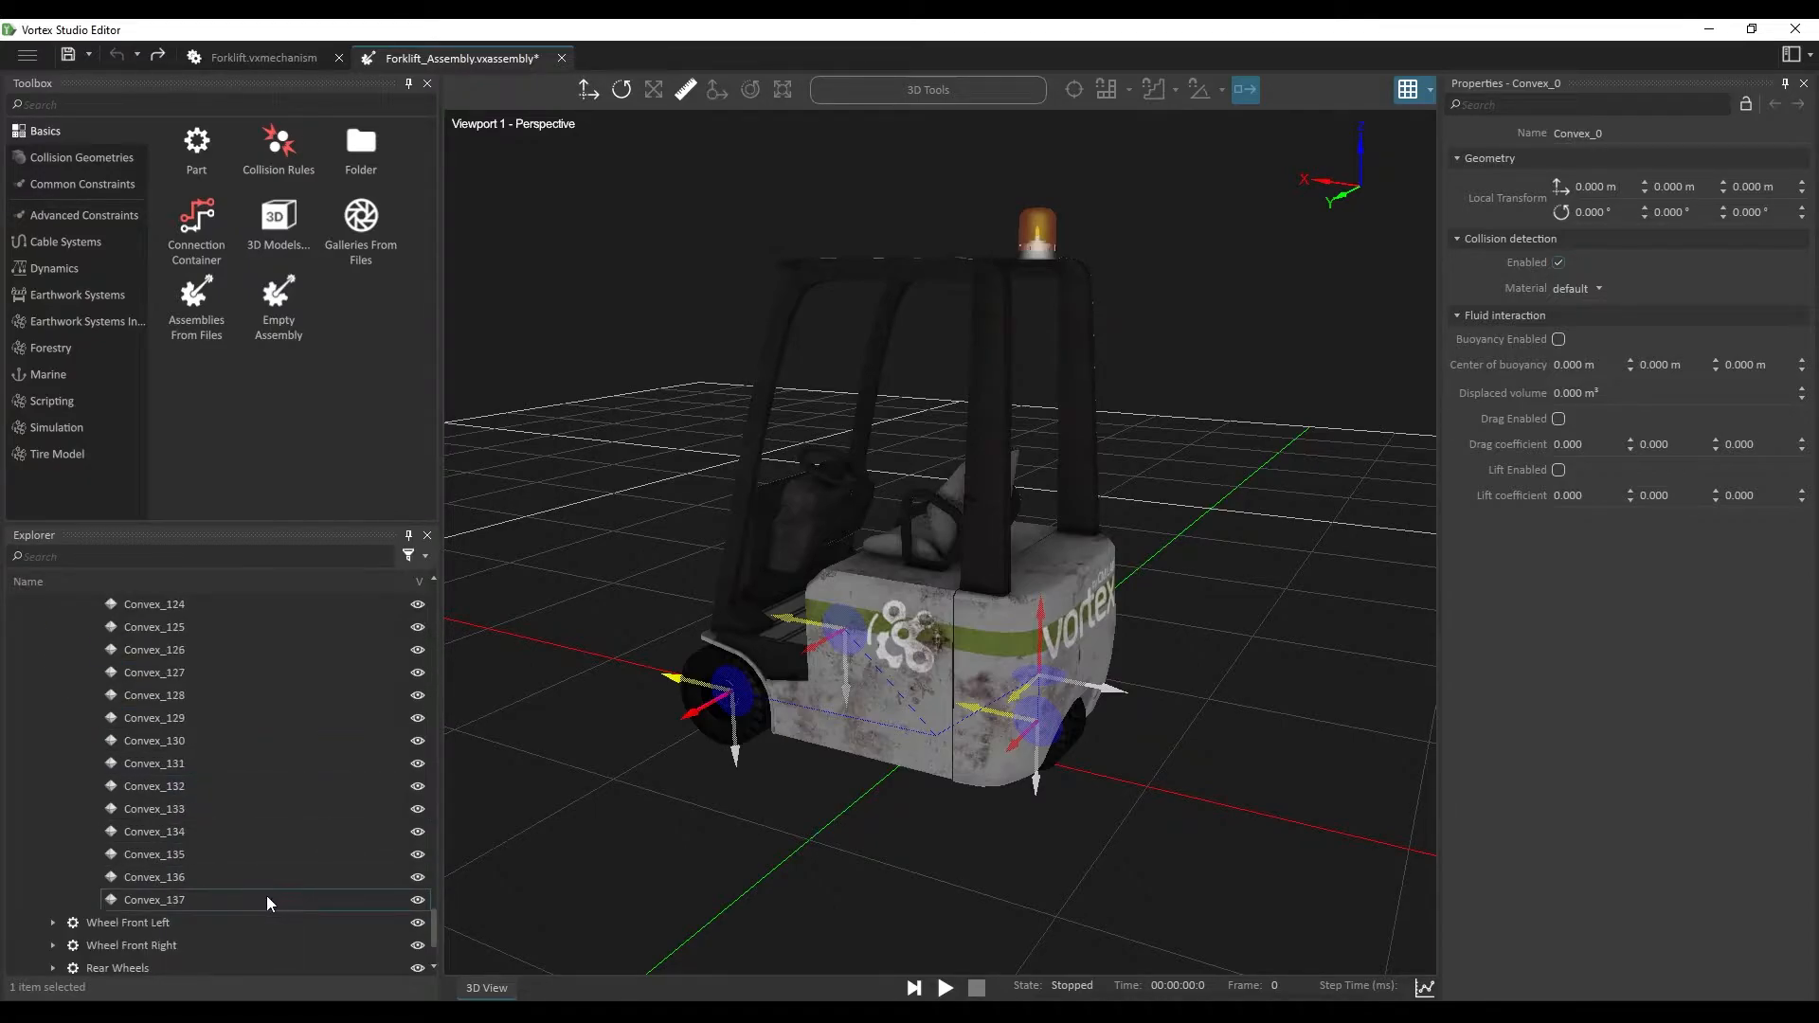
left_click(304, 899, "shift")
right_click_drag(856, 851, 852, 831)
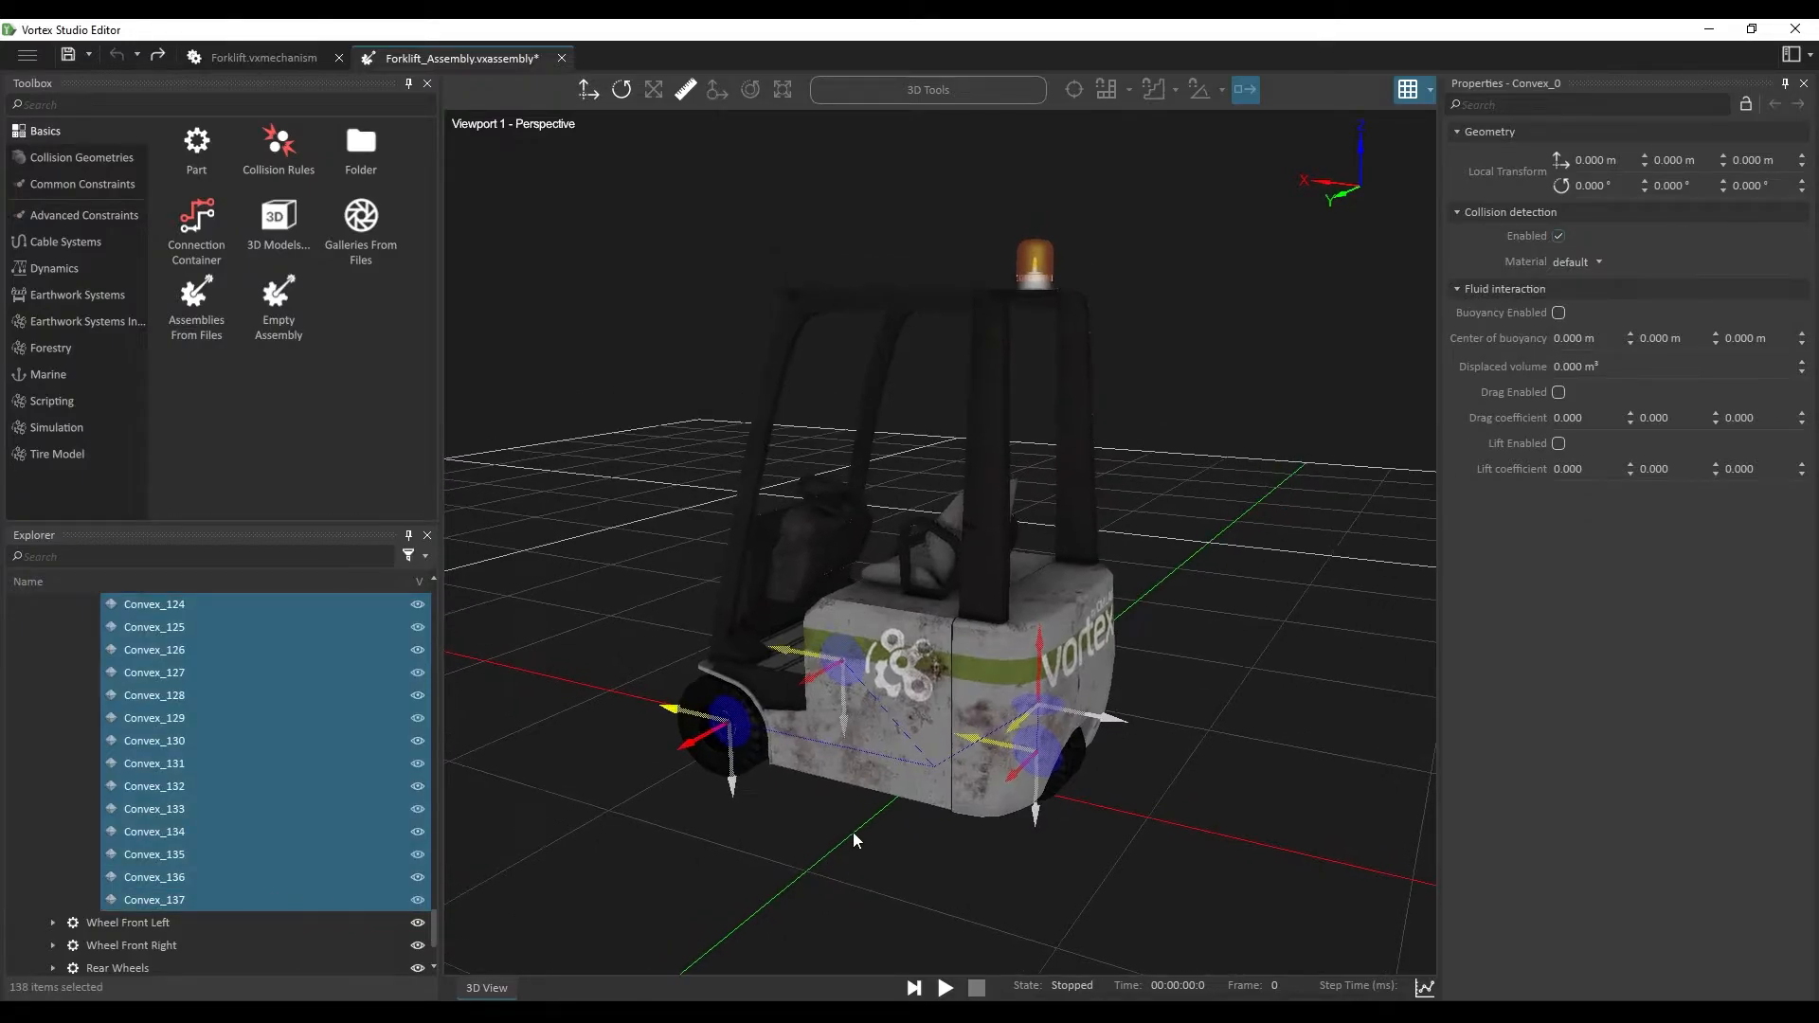
left_click(1605, 259)
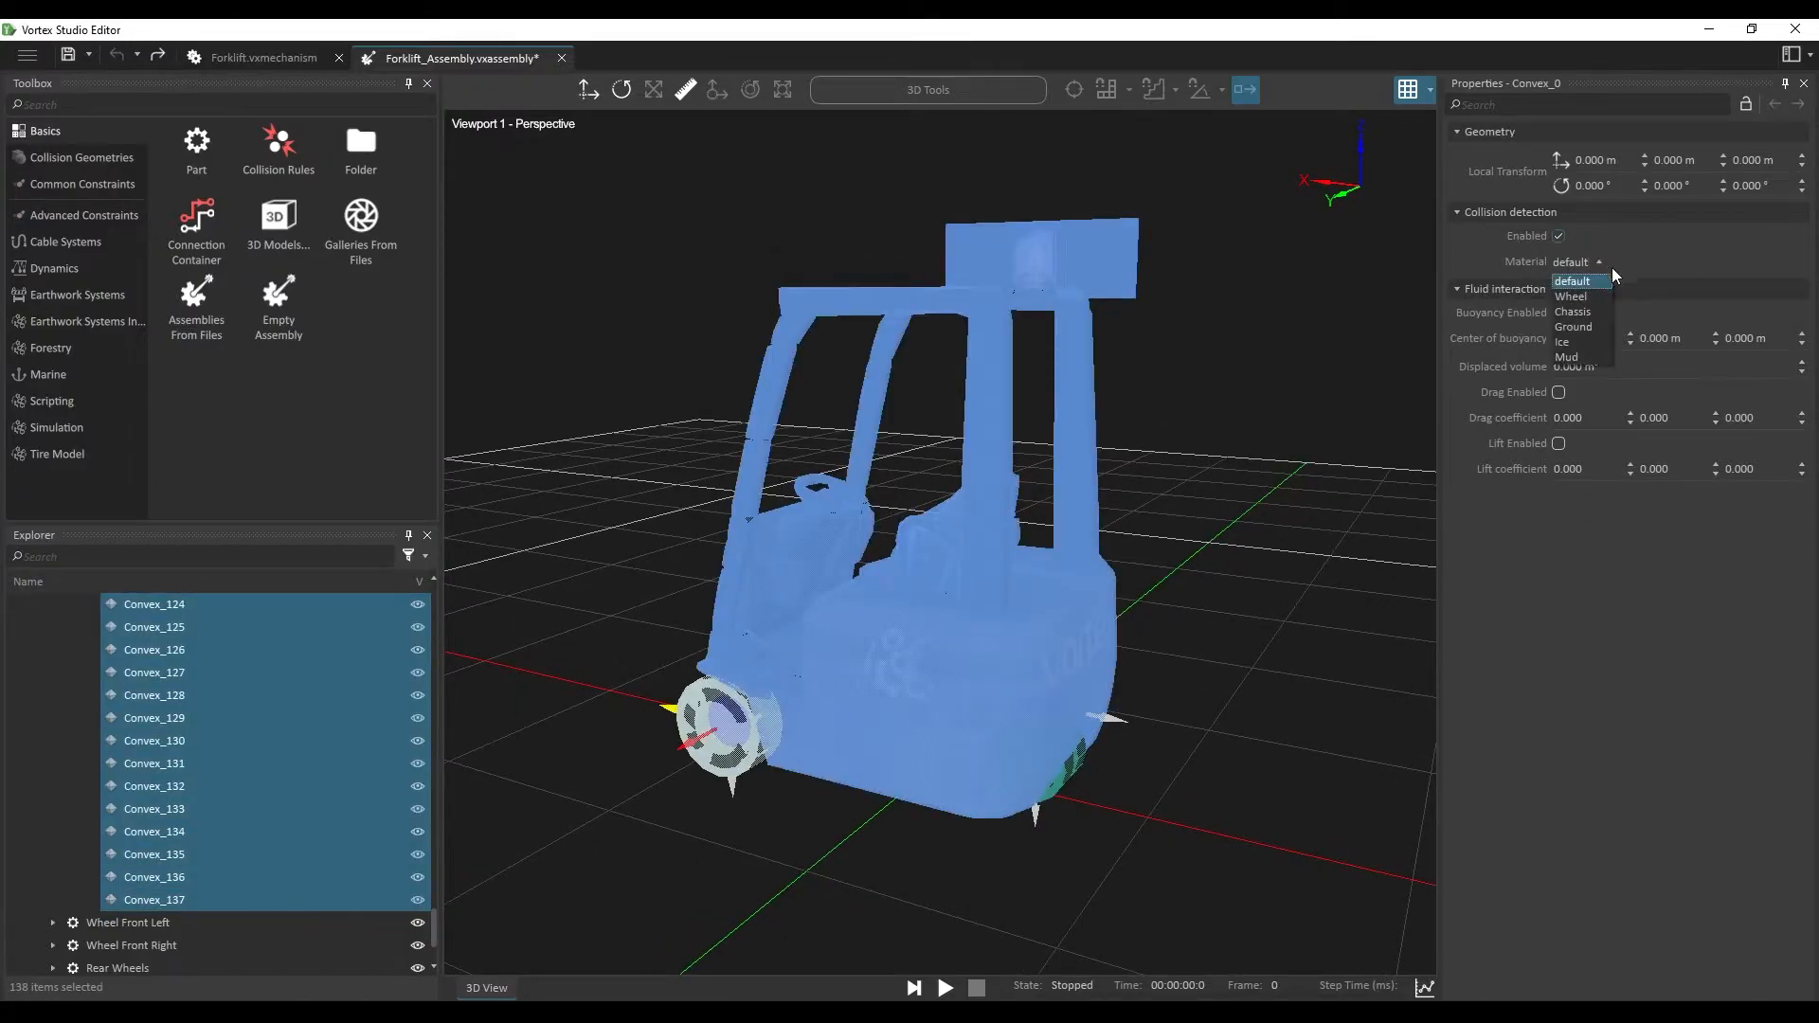
left_click(1598, 317)
left_click(282, 716)
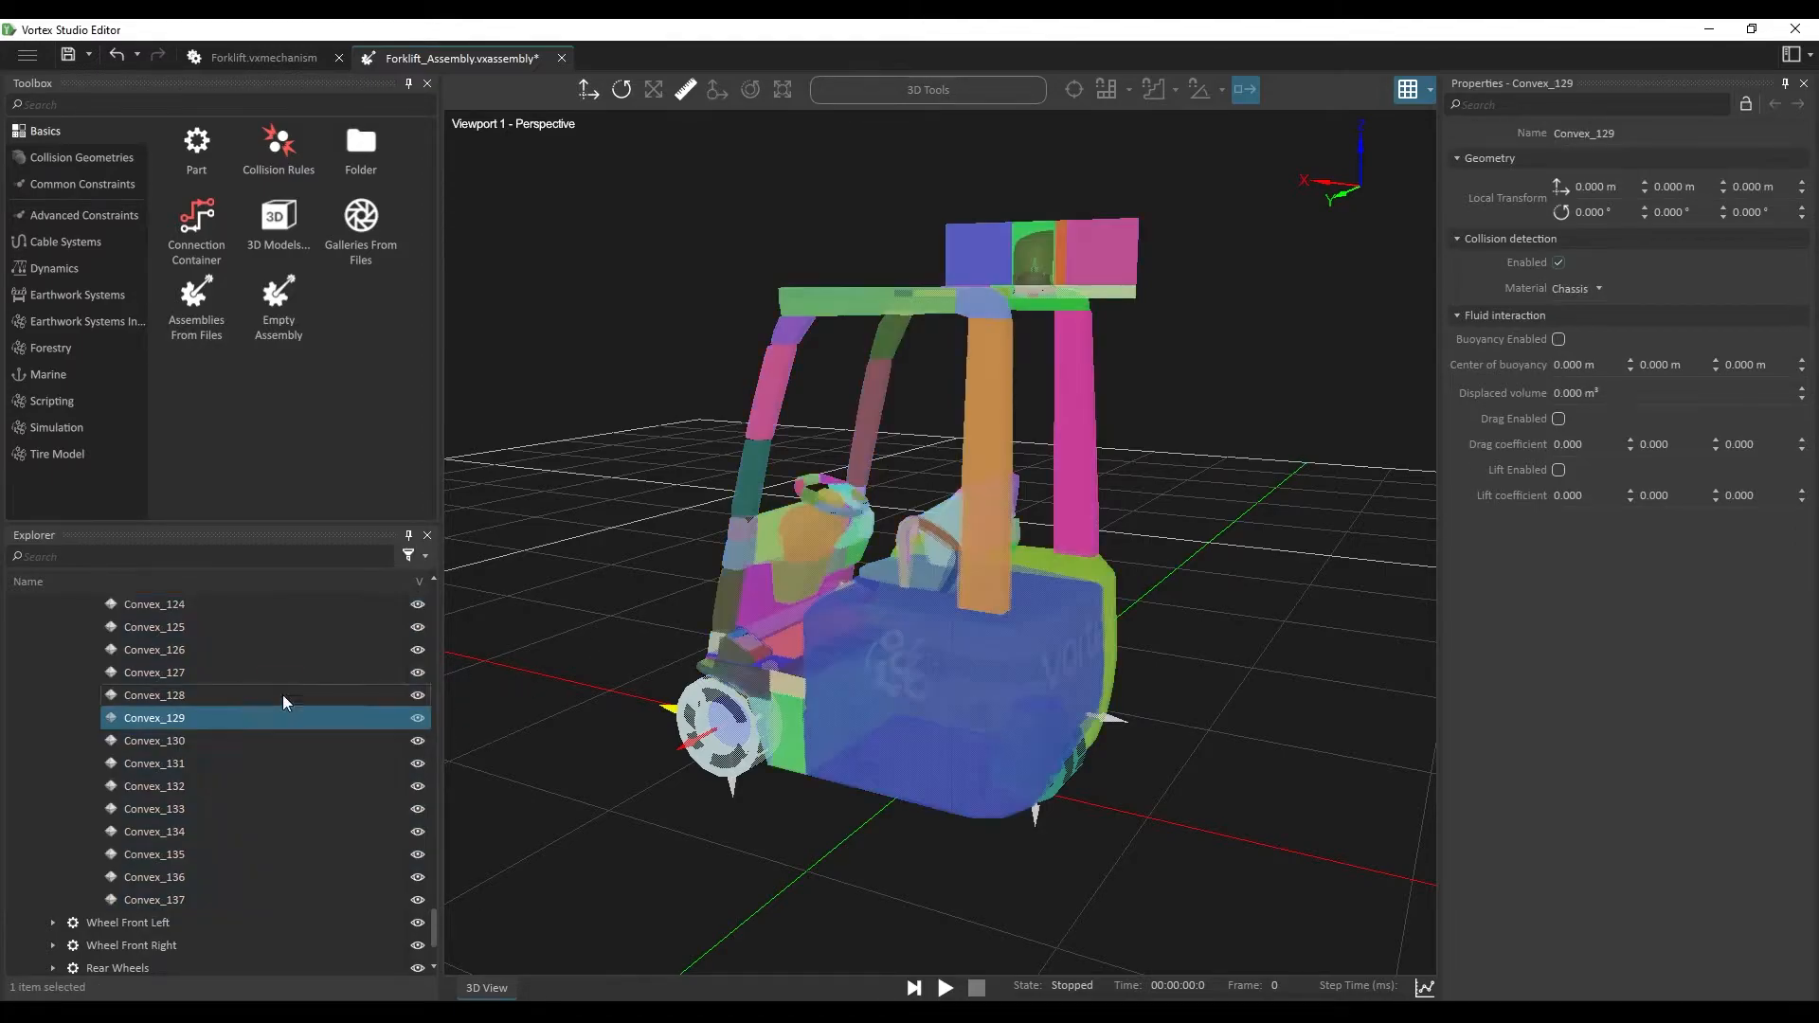
Step: Delete the upright convex collision geometry that protrudes past the beacon light on the forklift's roof
left_click(1100, 240)
right_click_drag(1152, 287, 877, 528)
key("w")
right_click_drag(1031, 367, 732, 320)
left_click_drag(711, 328, 1060, 400)
left_click(993, 451)
key("Delete")
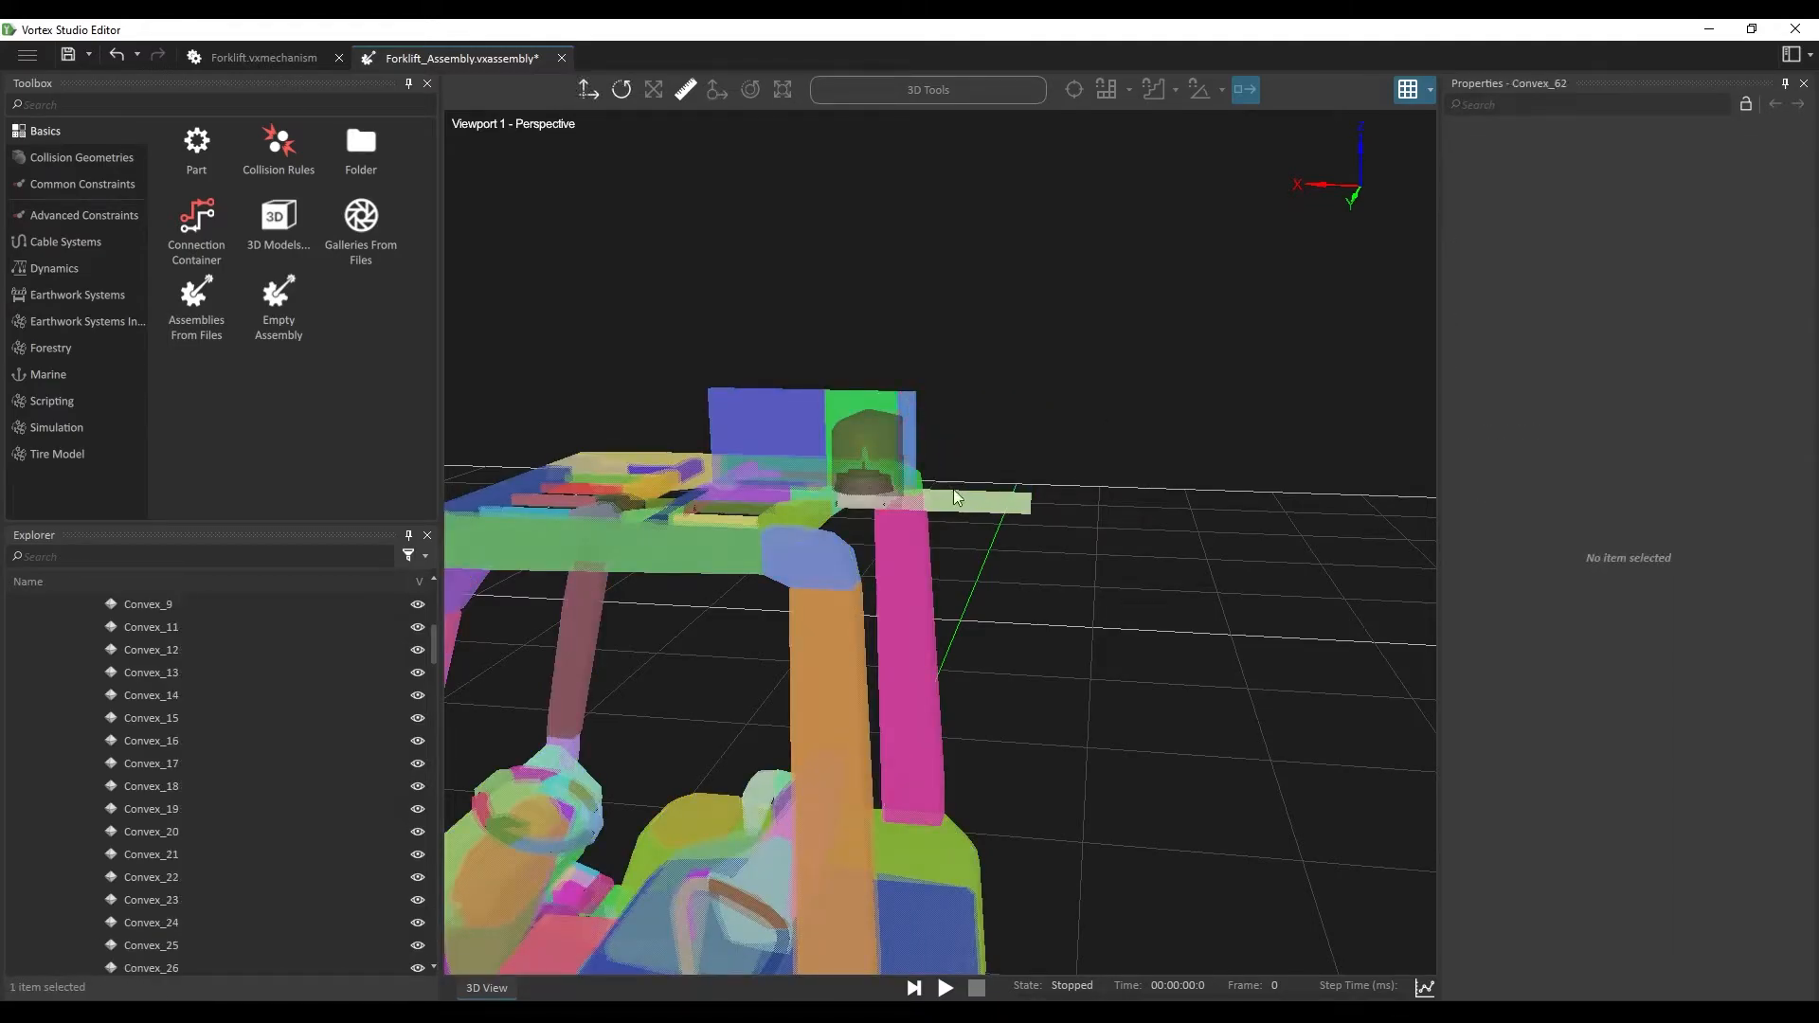
Step: Delete the remaining convex collision geometries that protrude around the beacon light on the forklift's roof
left_click(748, 423)
key("Delete")
left_click(1016, 510)
key("Delete")
mouse_move(1078, 521)
right_mouse_down()
mouse_move(989, 526)
mouse_move(1096, 538)
mouse_move(1072, 515)
right_mouse_up()
left_click(987, 493)
key("Delete")
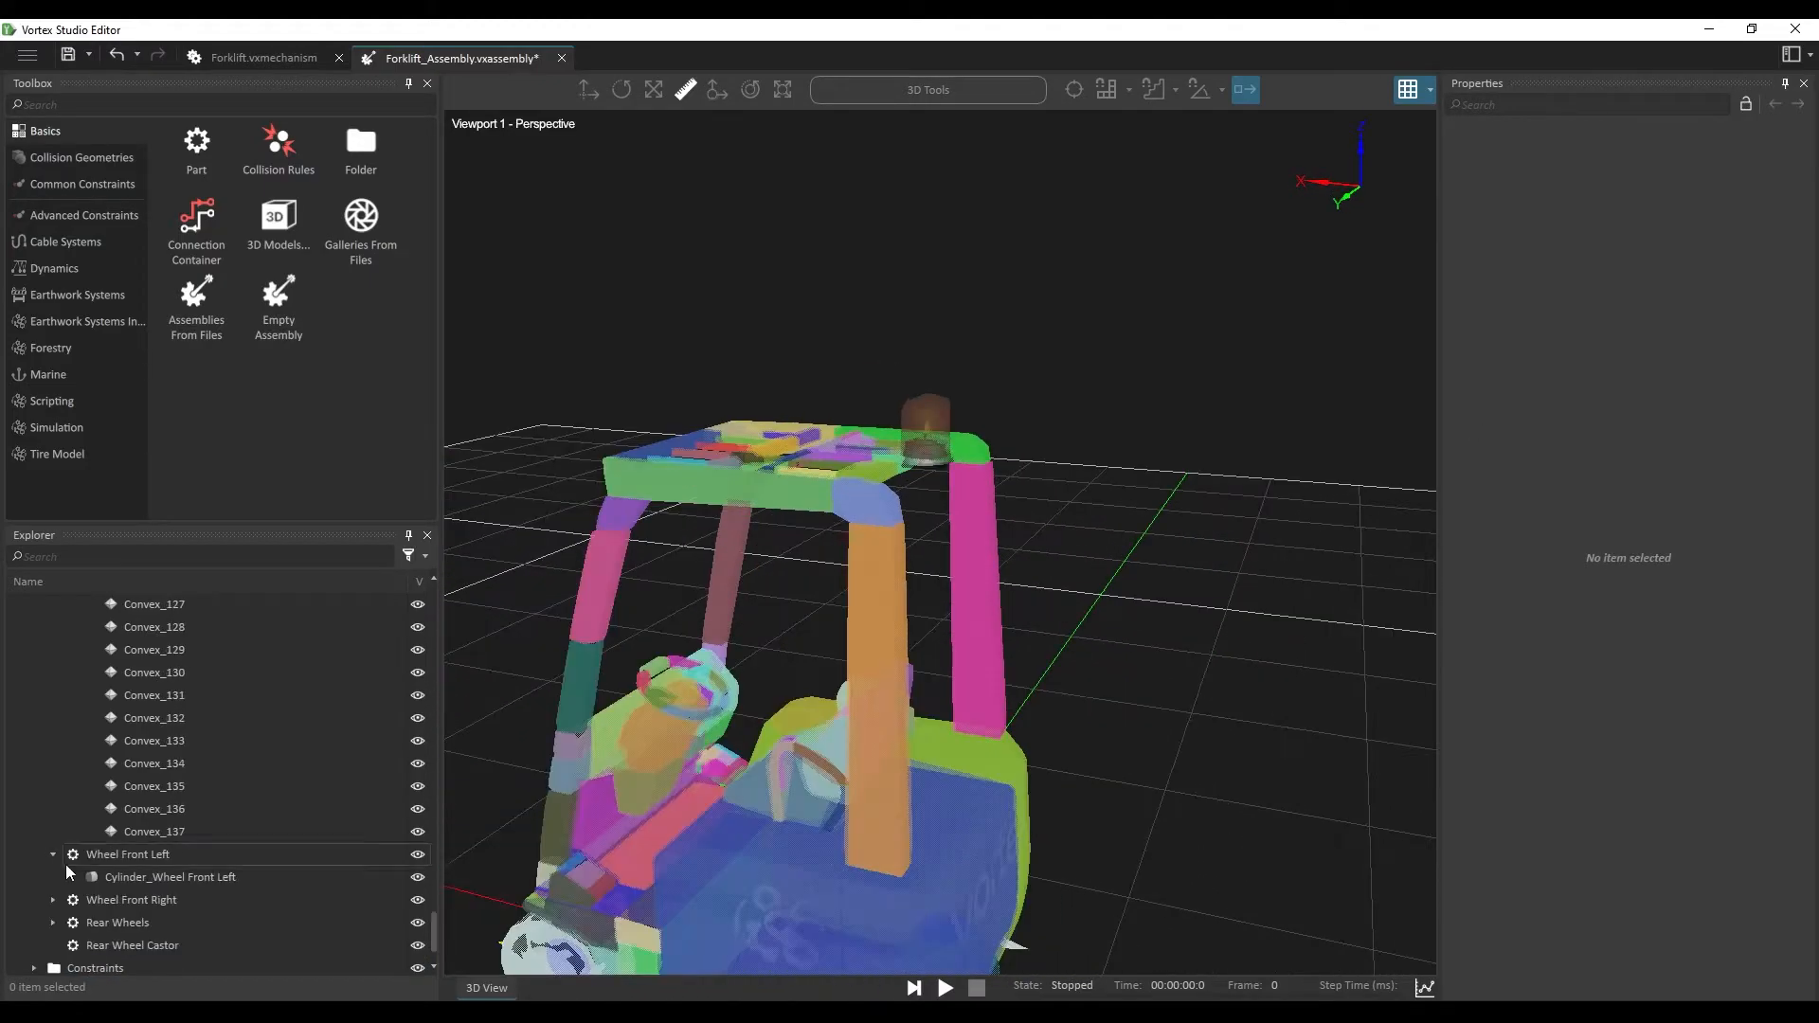
Step: Assign the Wheel material to the cylinder collision geometries of Wheel Front Left, Wheel Front Right and Rear Wheels
left_click(194, 880)
left_click(44, 902)
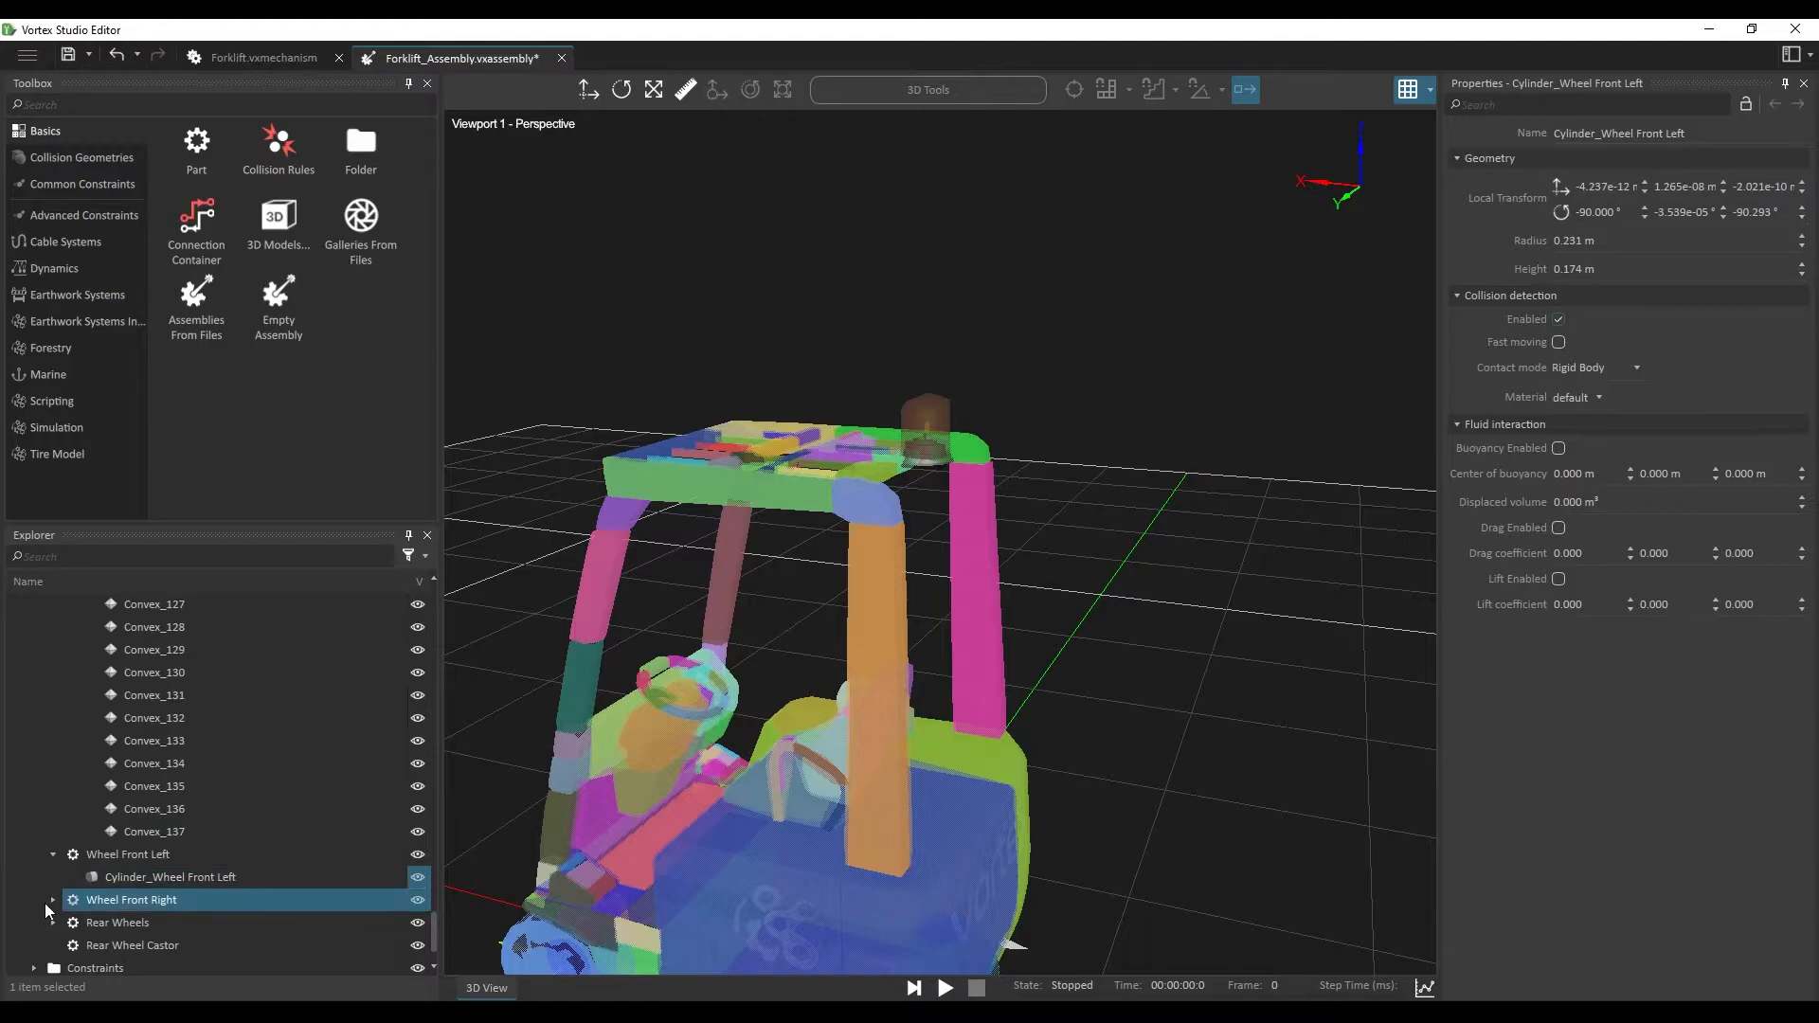
left_click(51, 904)
left_click(51, 879)
scroll(258, 868, "down", 1)
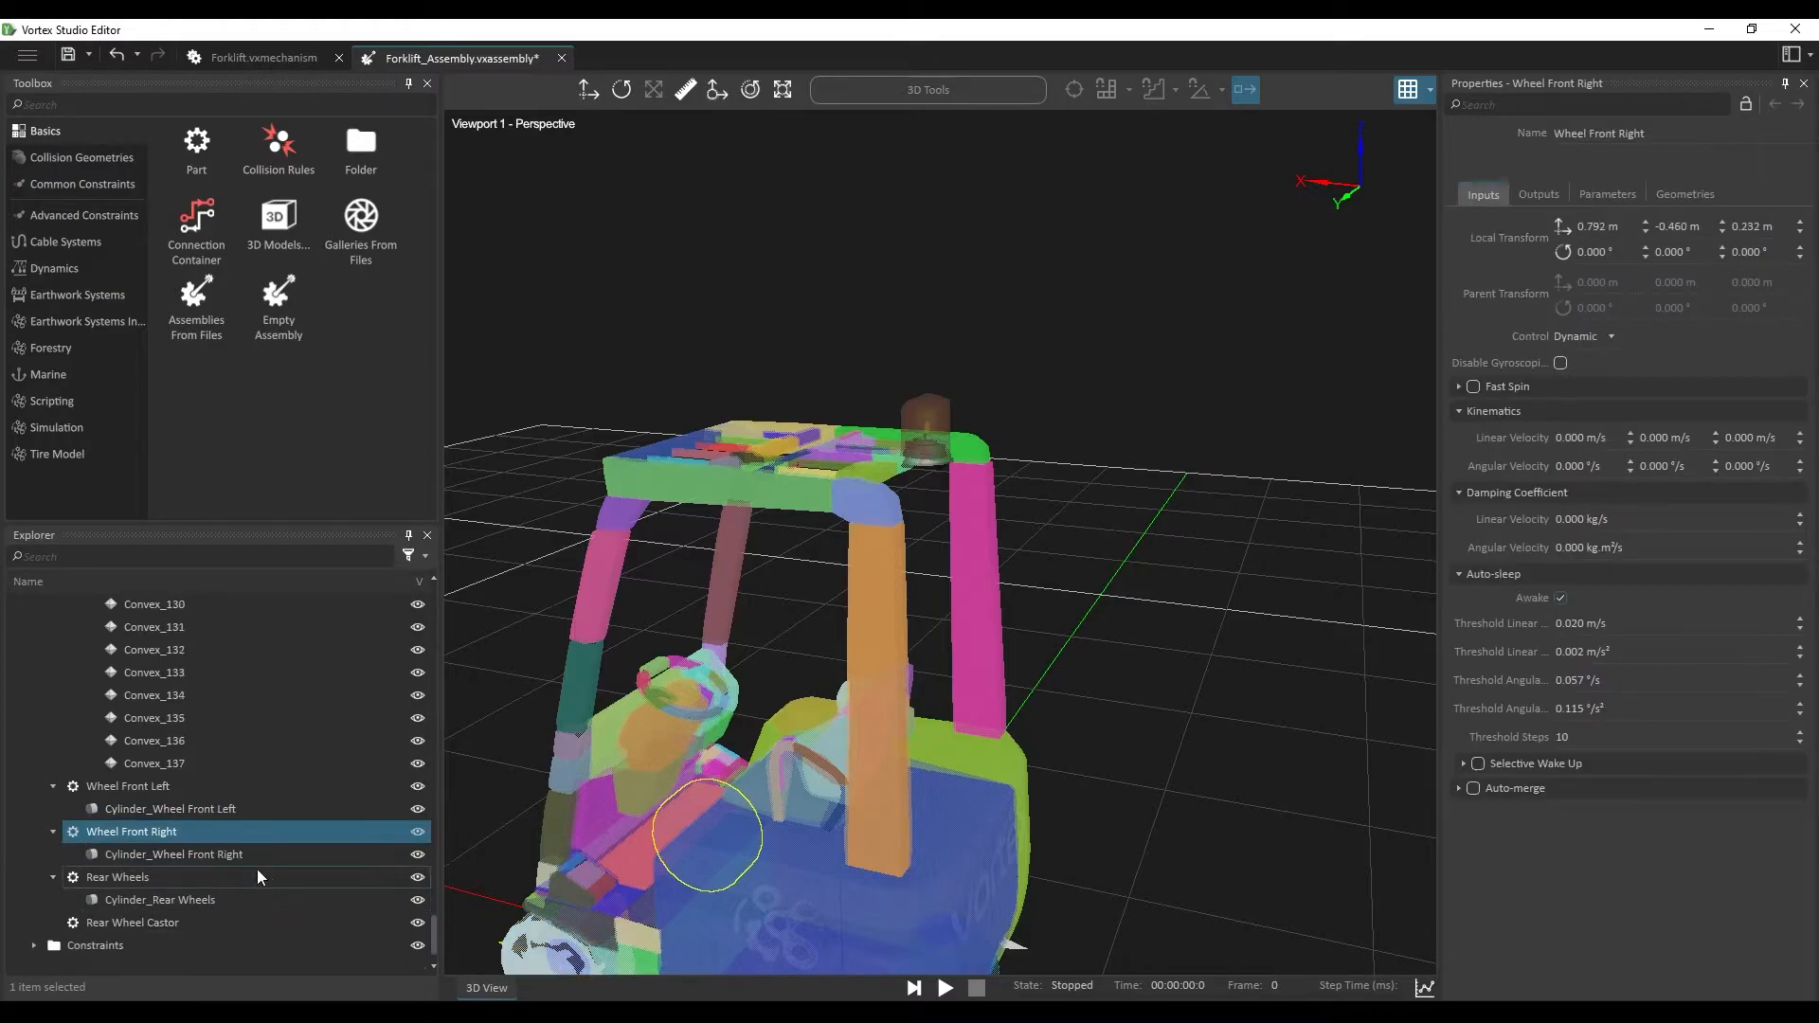
left_click(256, 811)
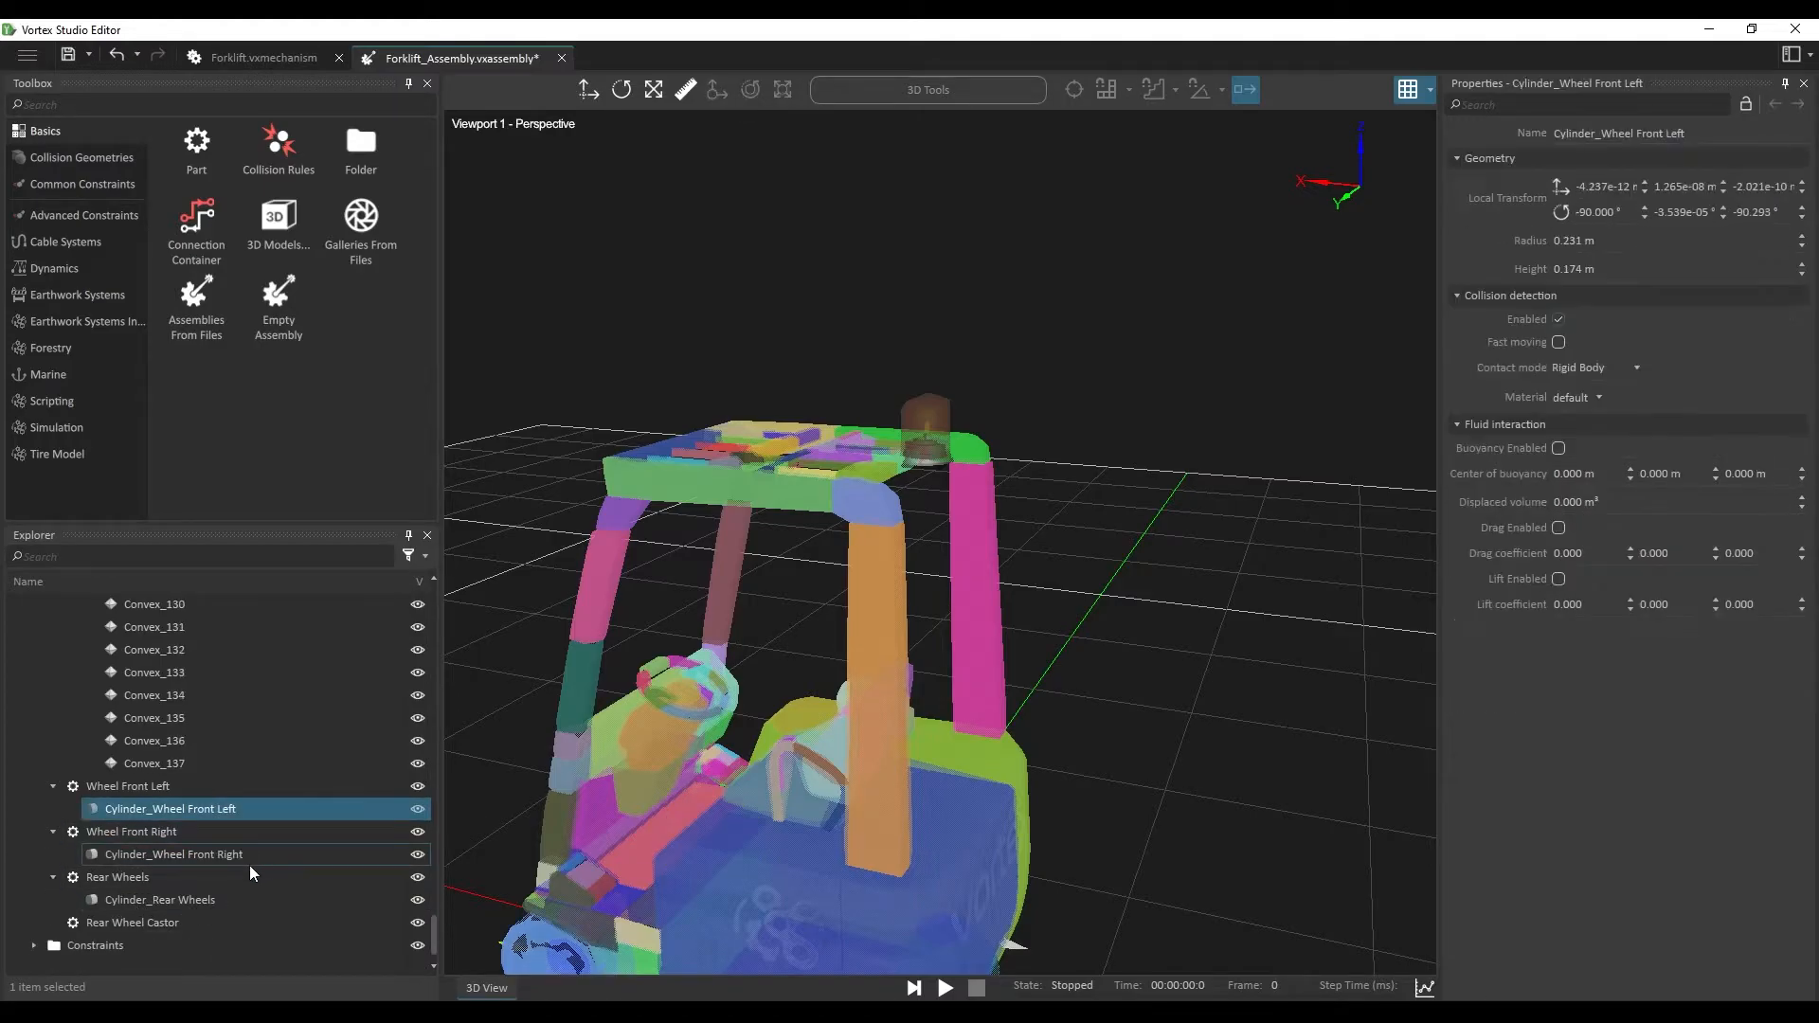
left_click(216, 900, "ctrl")
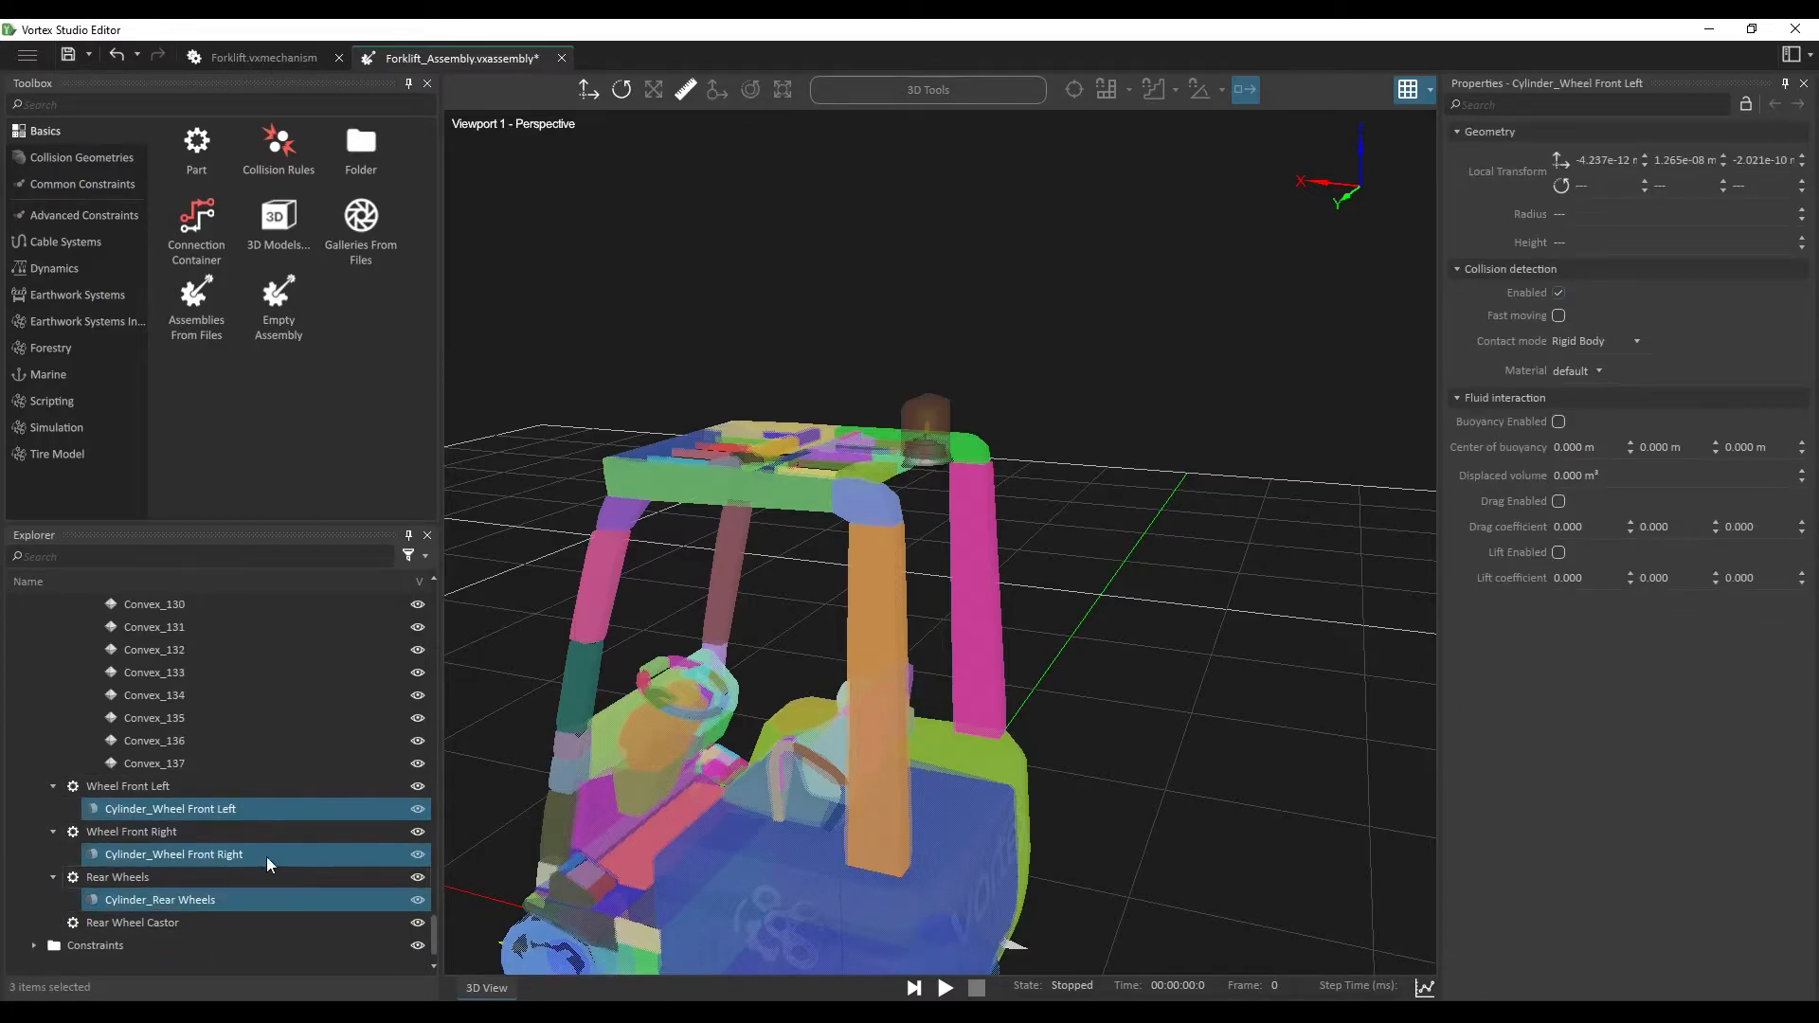
left_click(1601, 370)
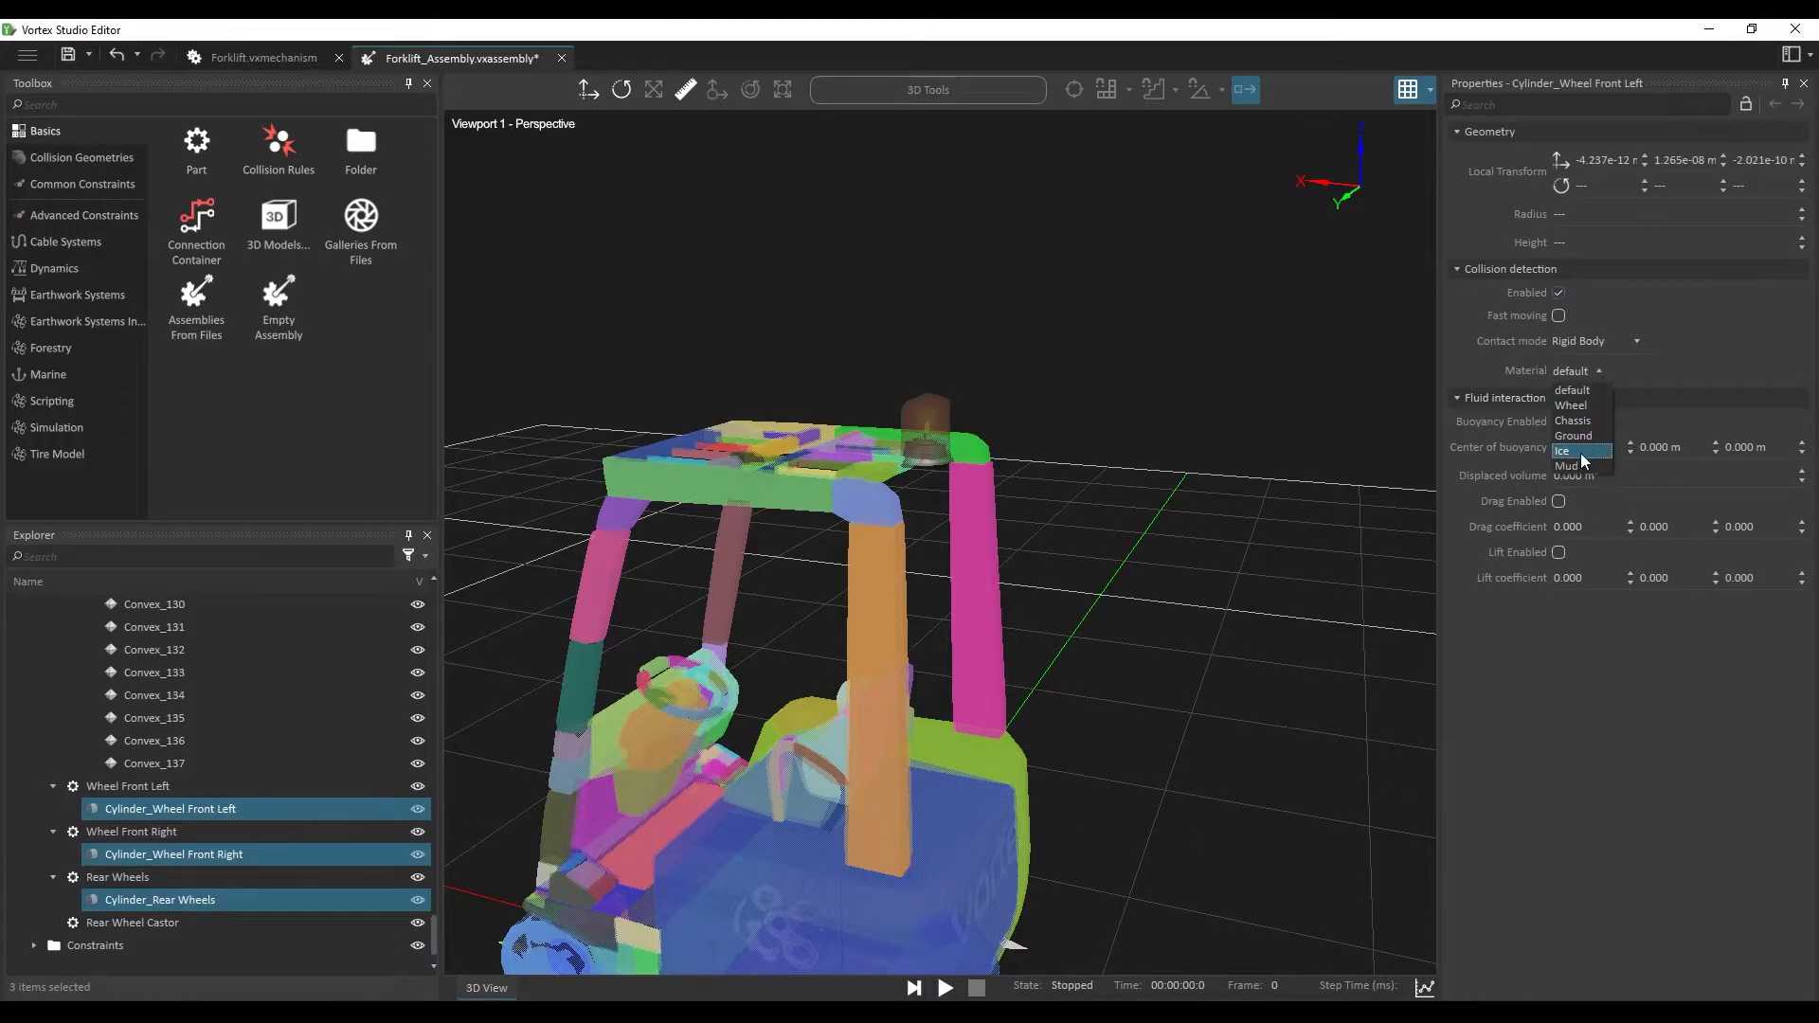
left_click(1582, 406)
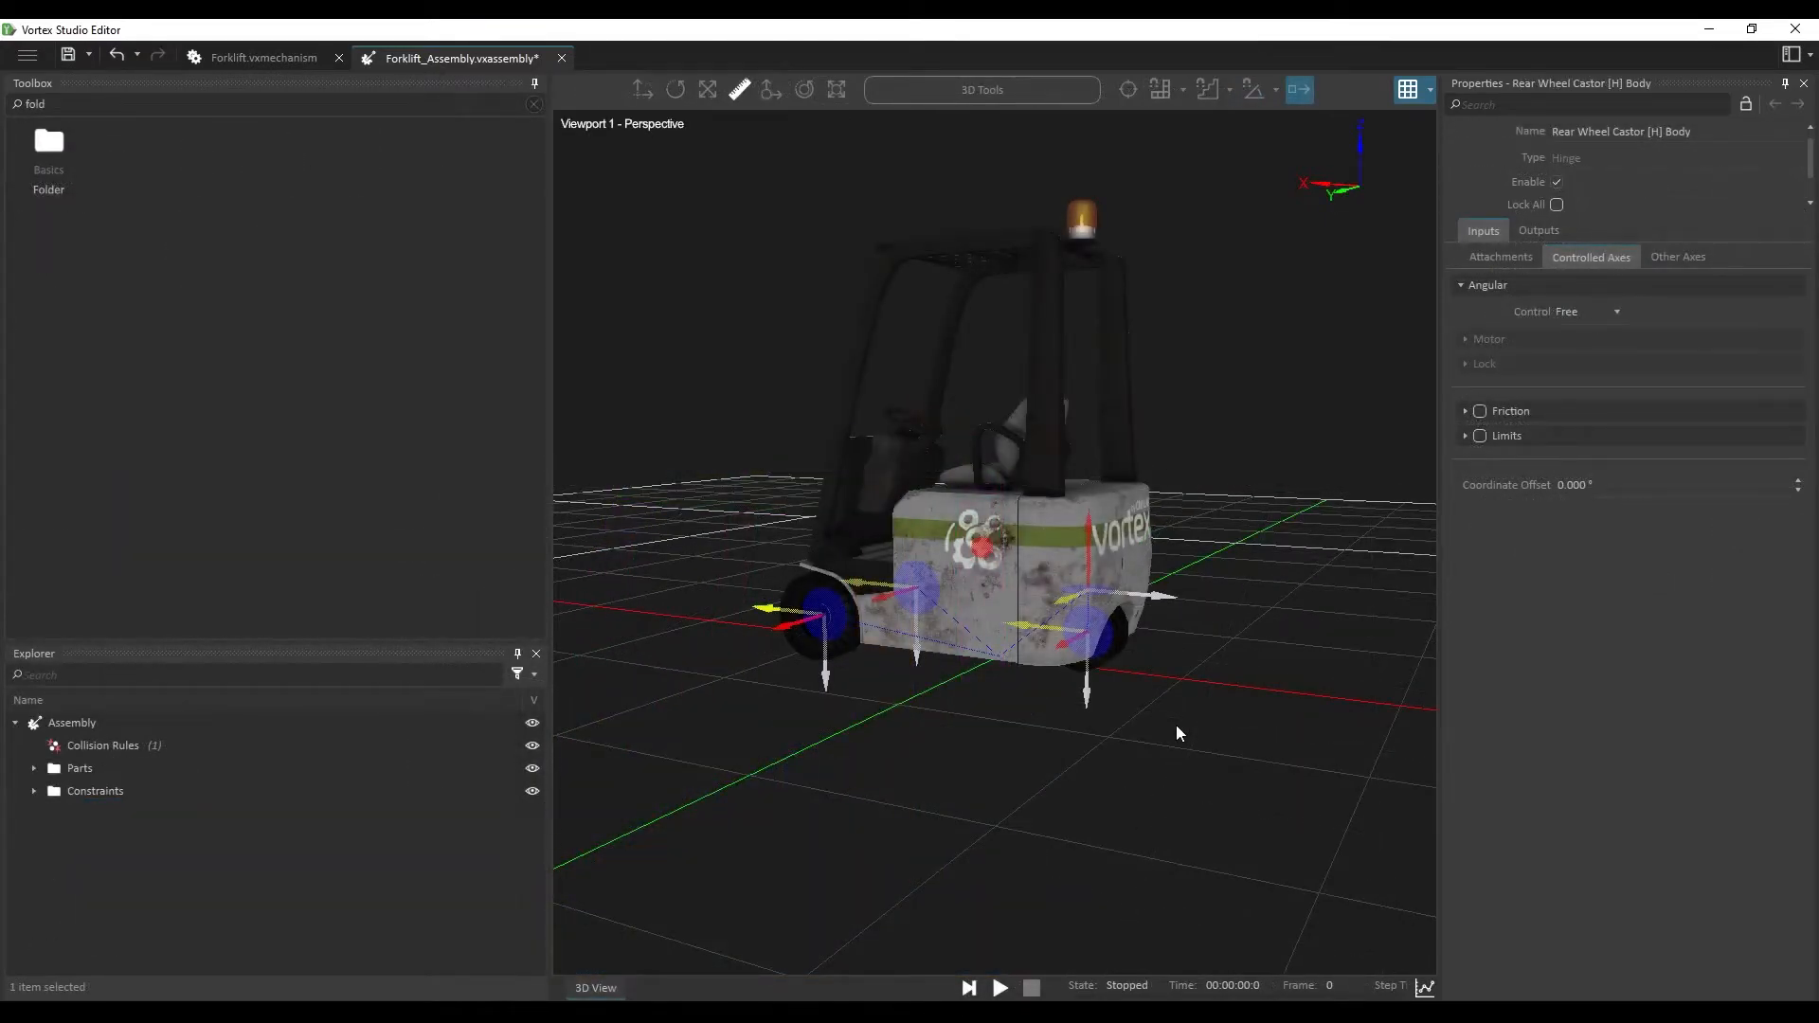
Step: Set the angular control of the Rear Wheel Castor [H] Body hinge to Locked
scroll(1198, 701, "up", 5)
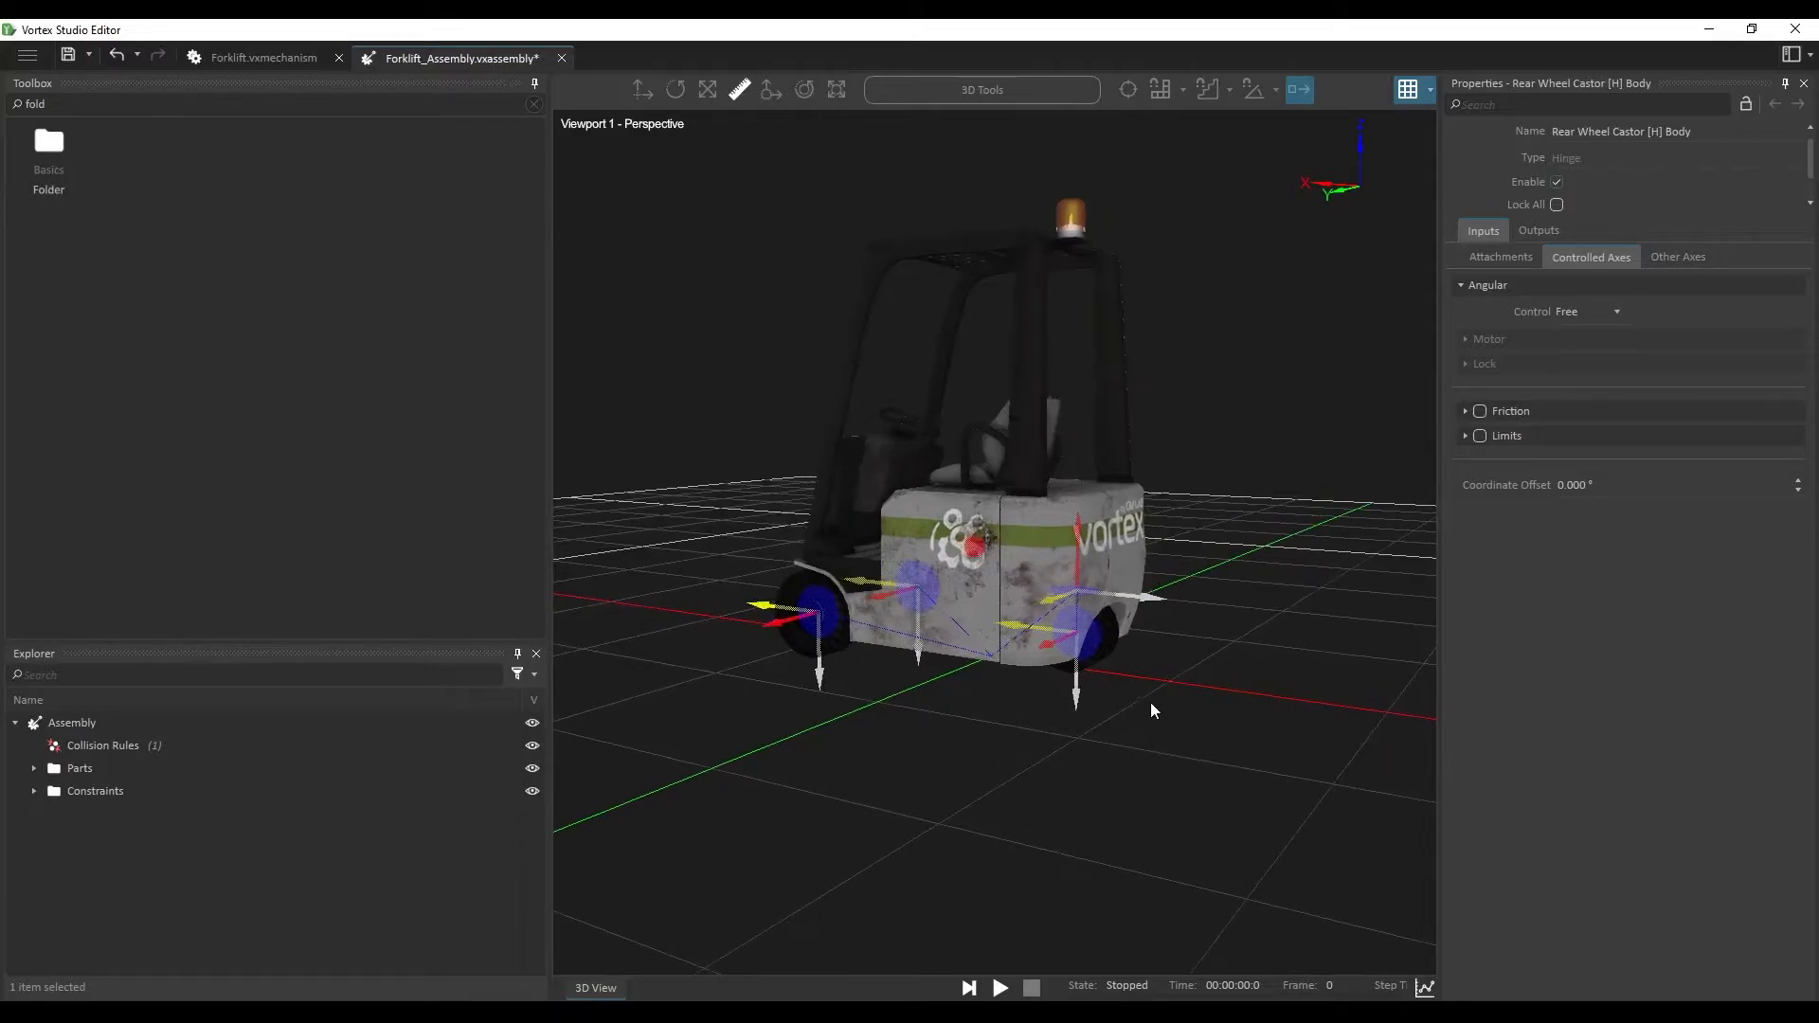
middle_click_drag(1266, 739, 1157, 703)
middle_click_drag(1014, 553, 1041, 647)
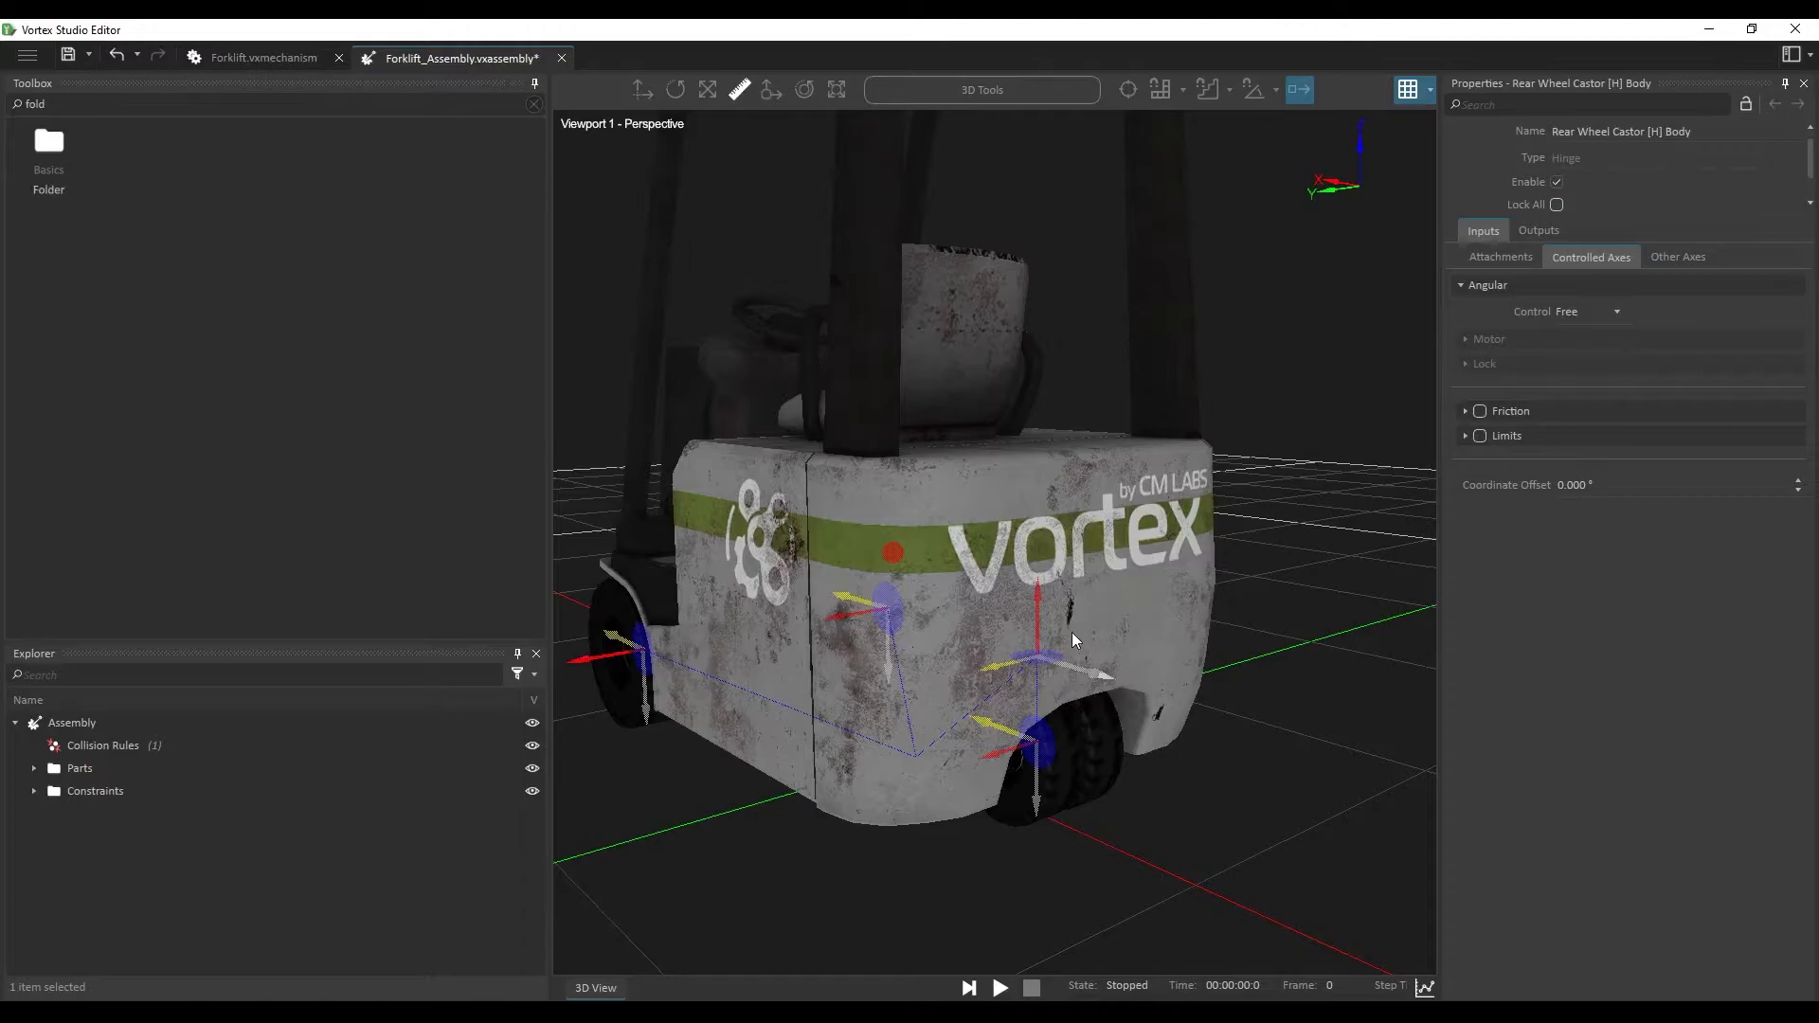
mouse_move(1073, 720)
middle_mouse_down()
mouse_move(1106, 783)
mouse_move(1100, 730)
middle_mouse_up()
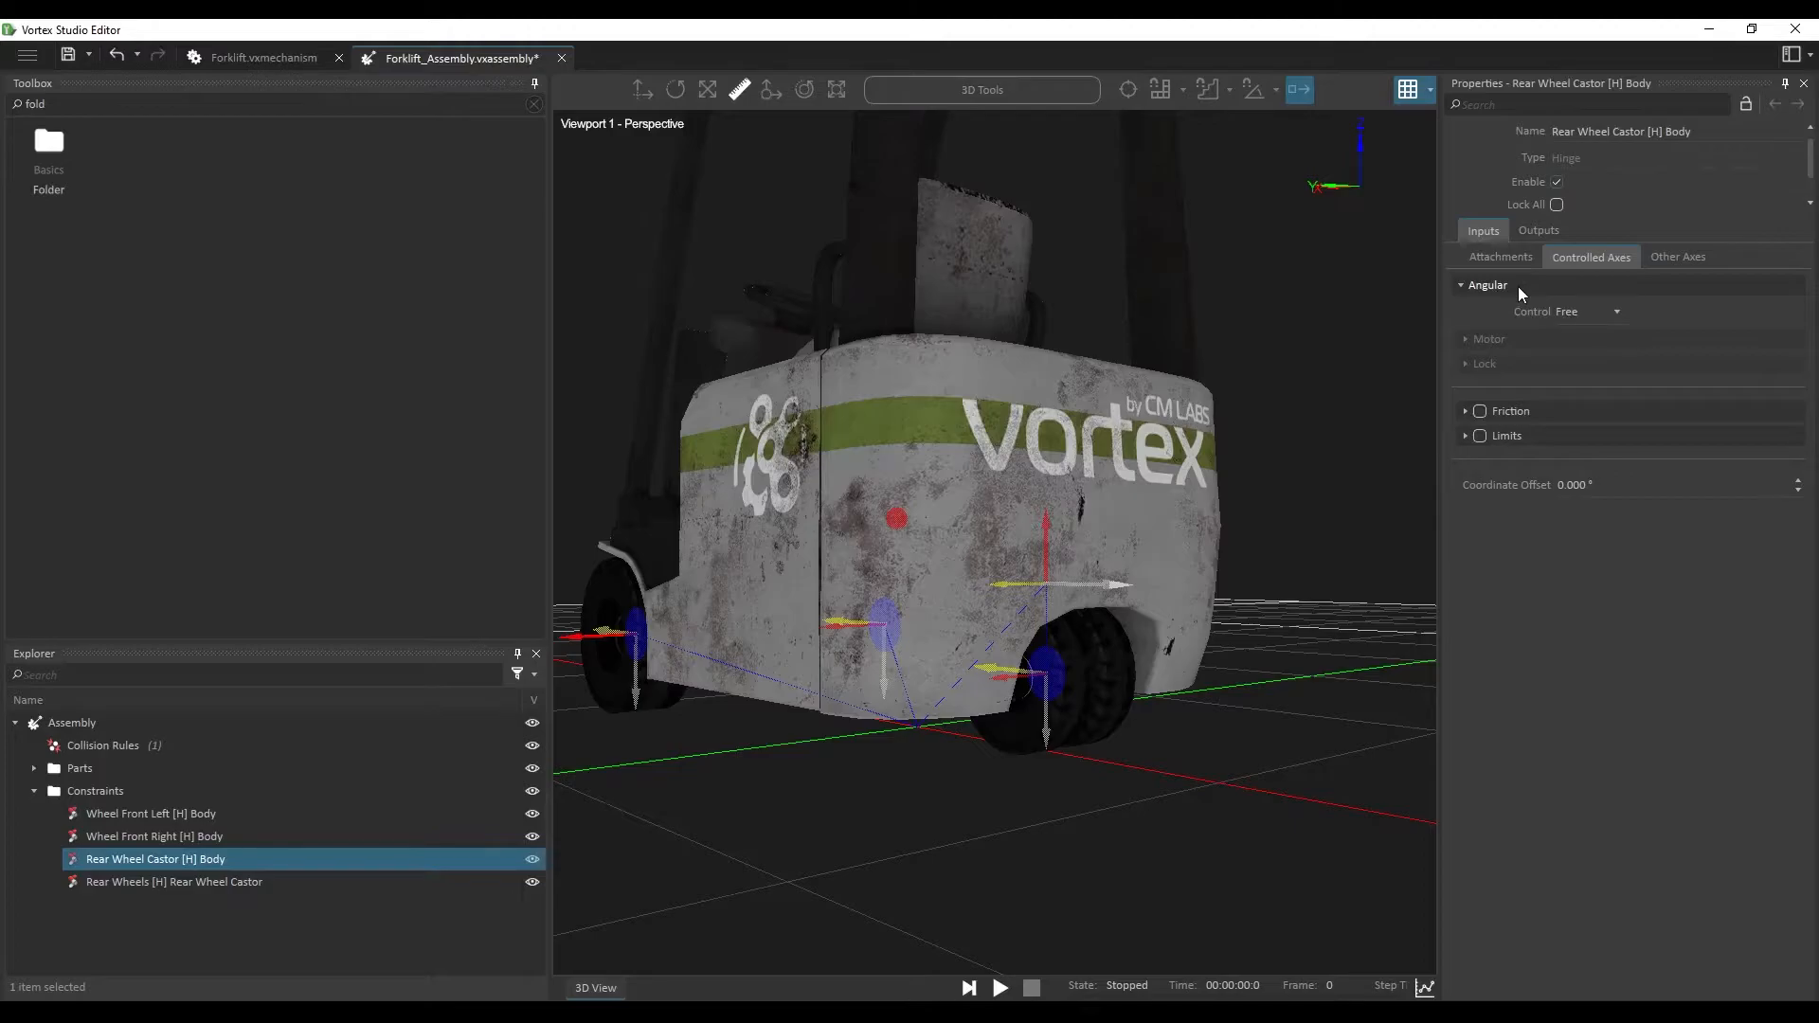
left_click(1600, 346)
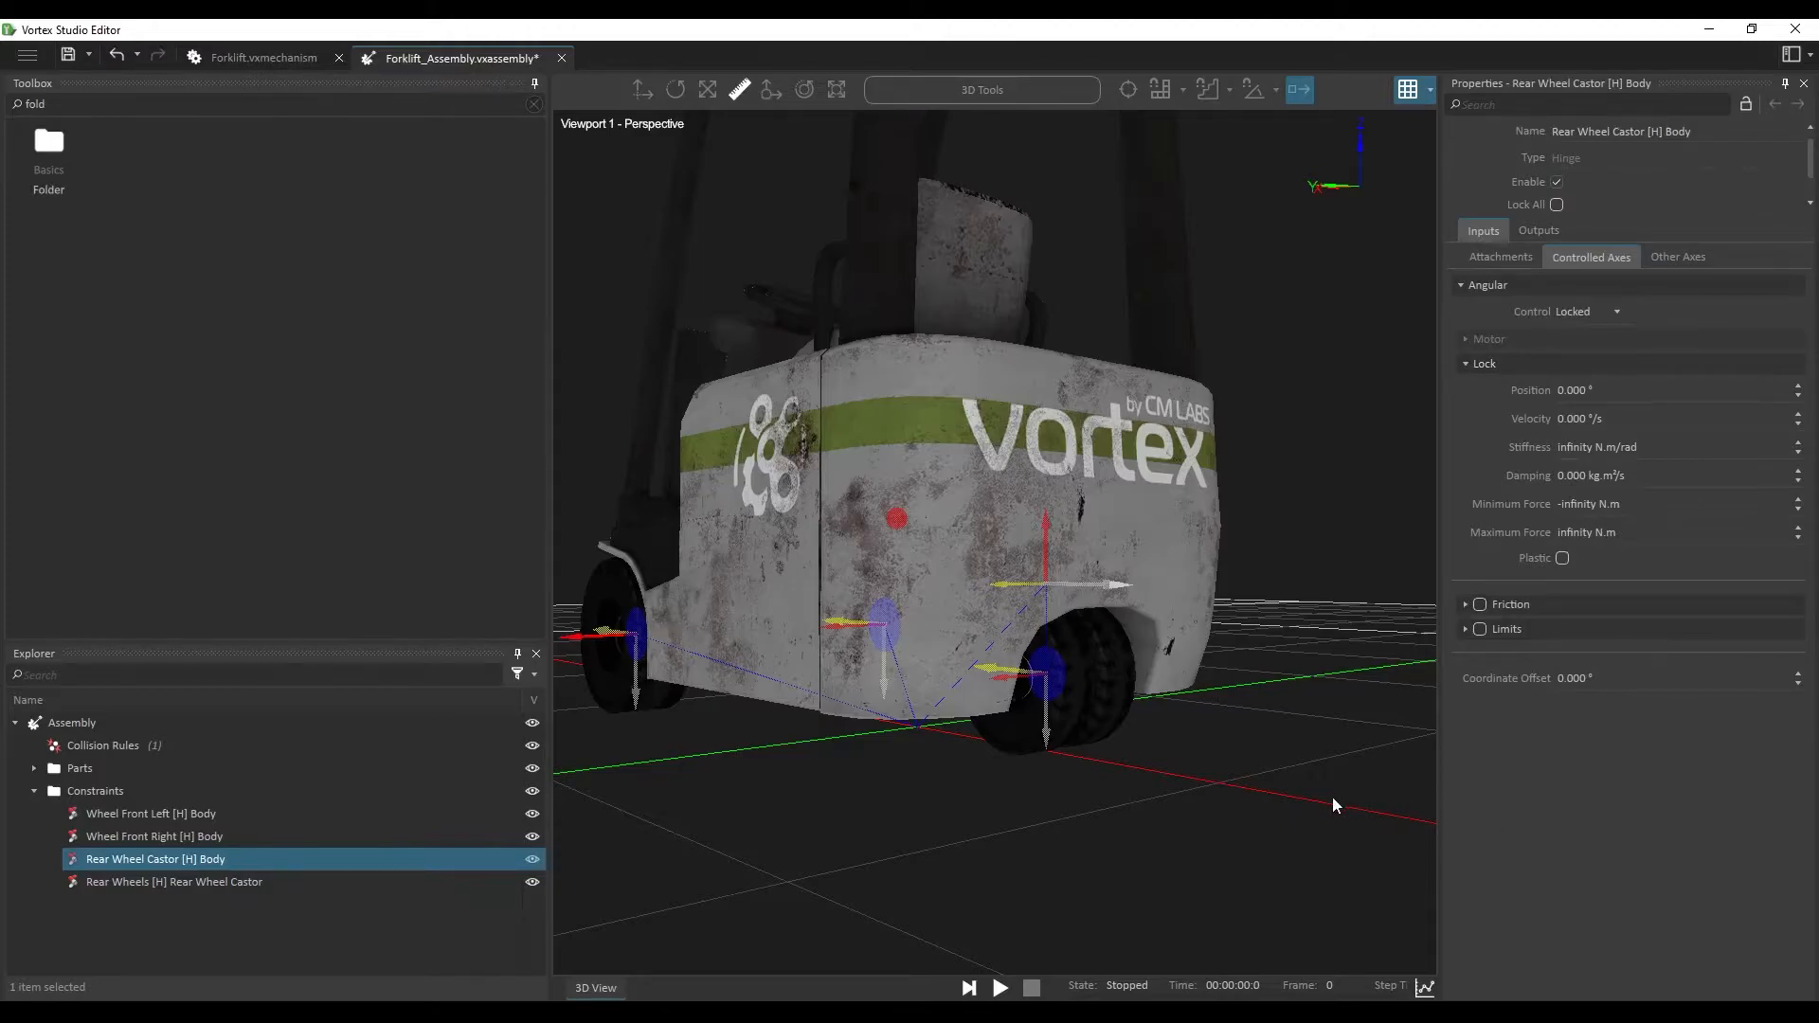
Step: Run the simulation, set the castor hinge's lock position to 67°, and inspect the rear wheels' steering from below
left_click_drag(1334, 803, 1292, 831)
left_click(999, 987)
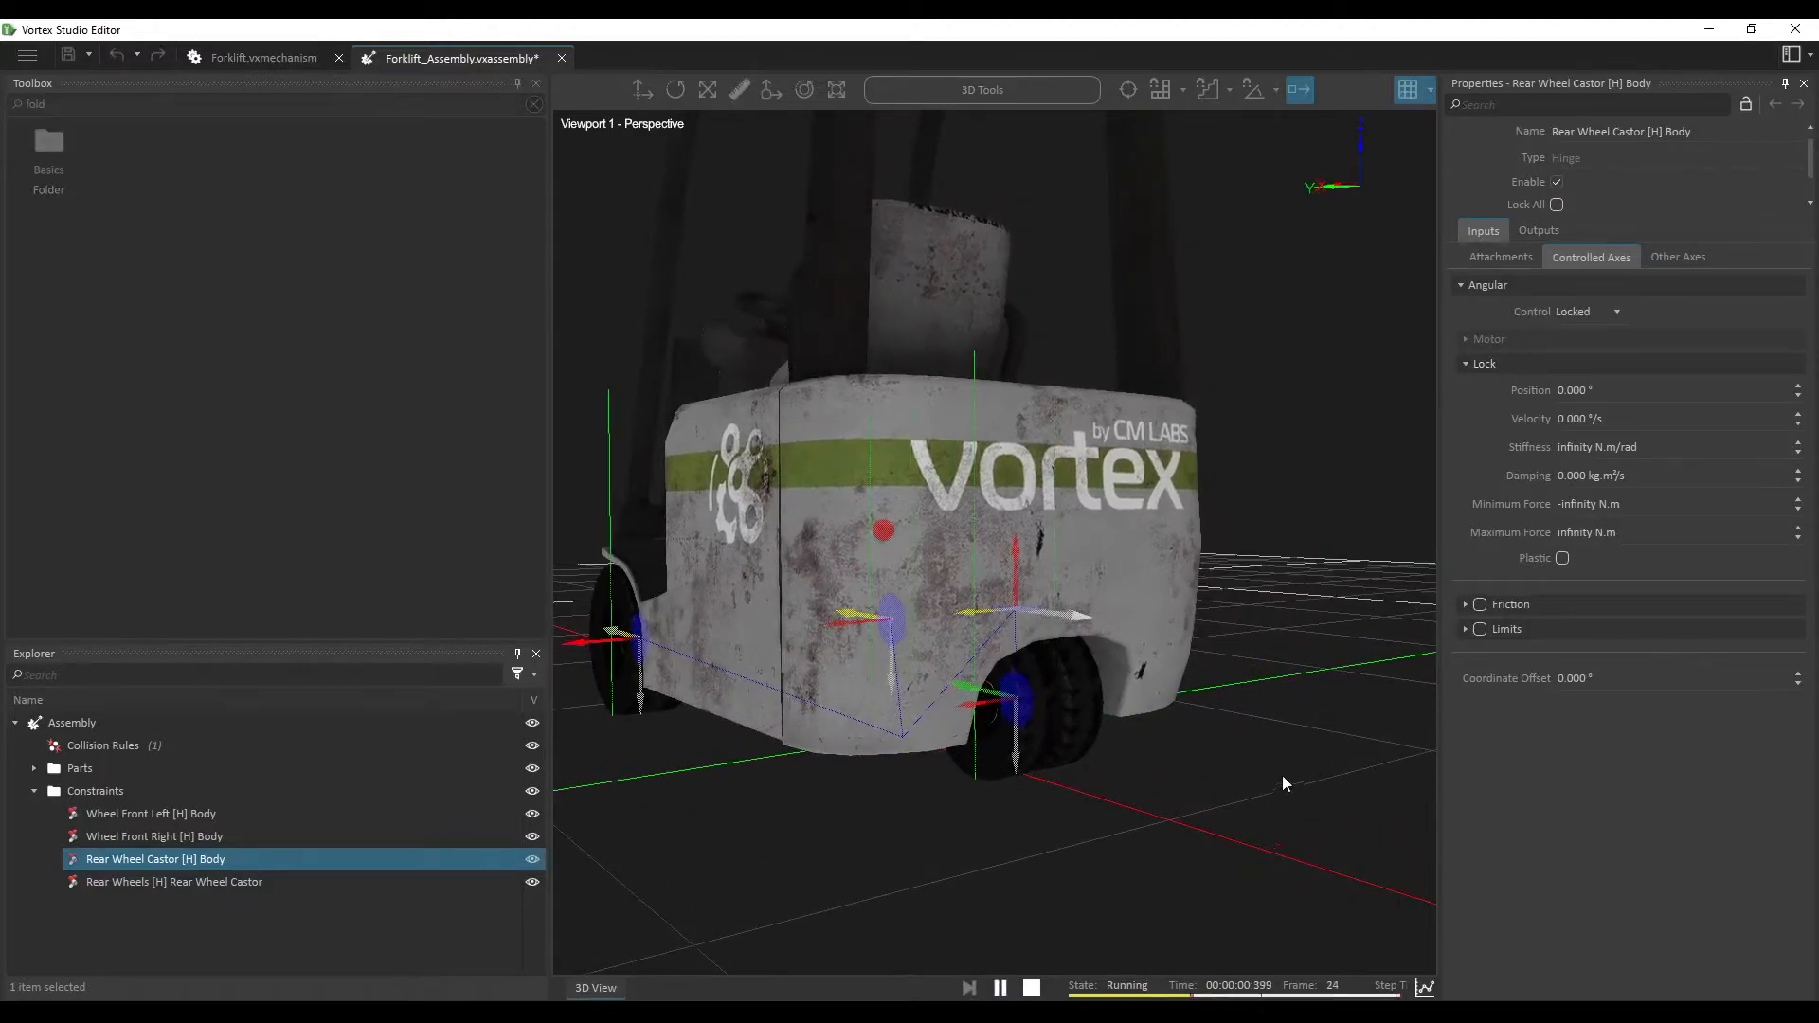
left_click_drag(1312, 678, 1195, 673)
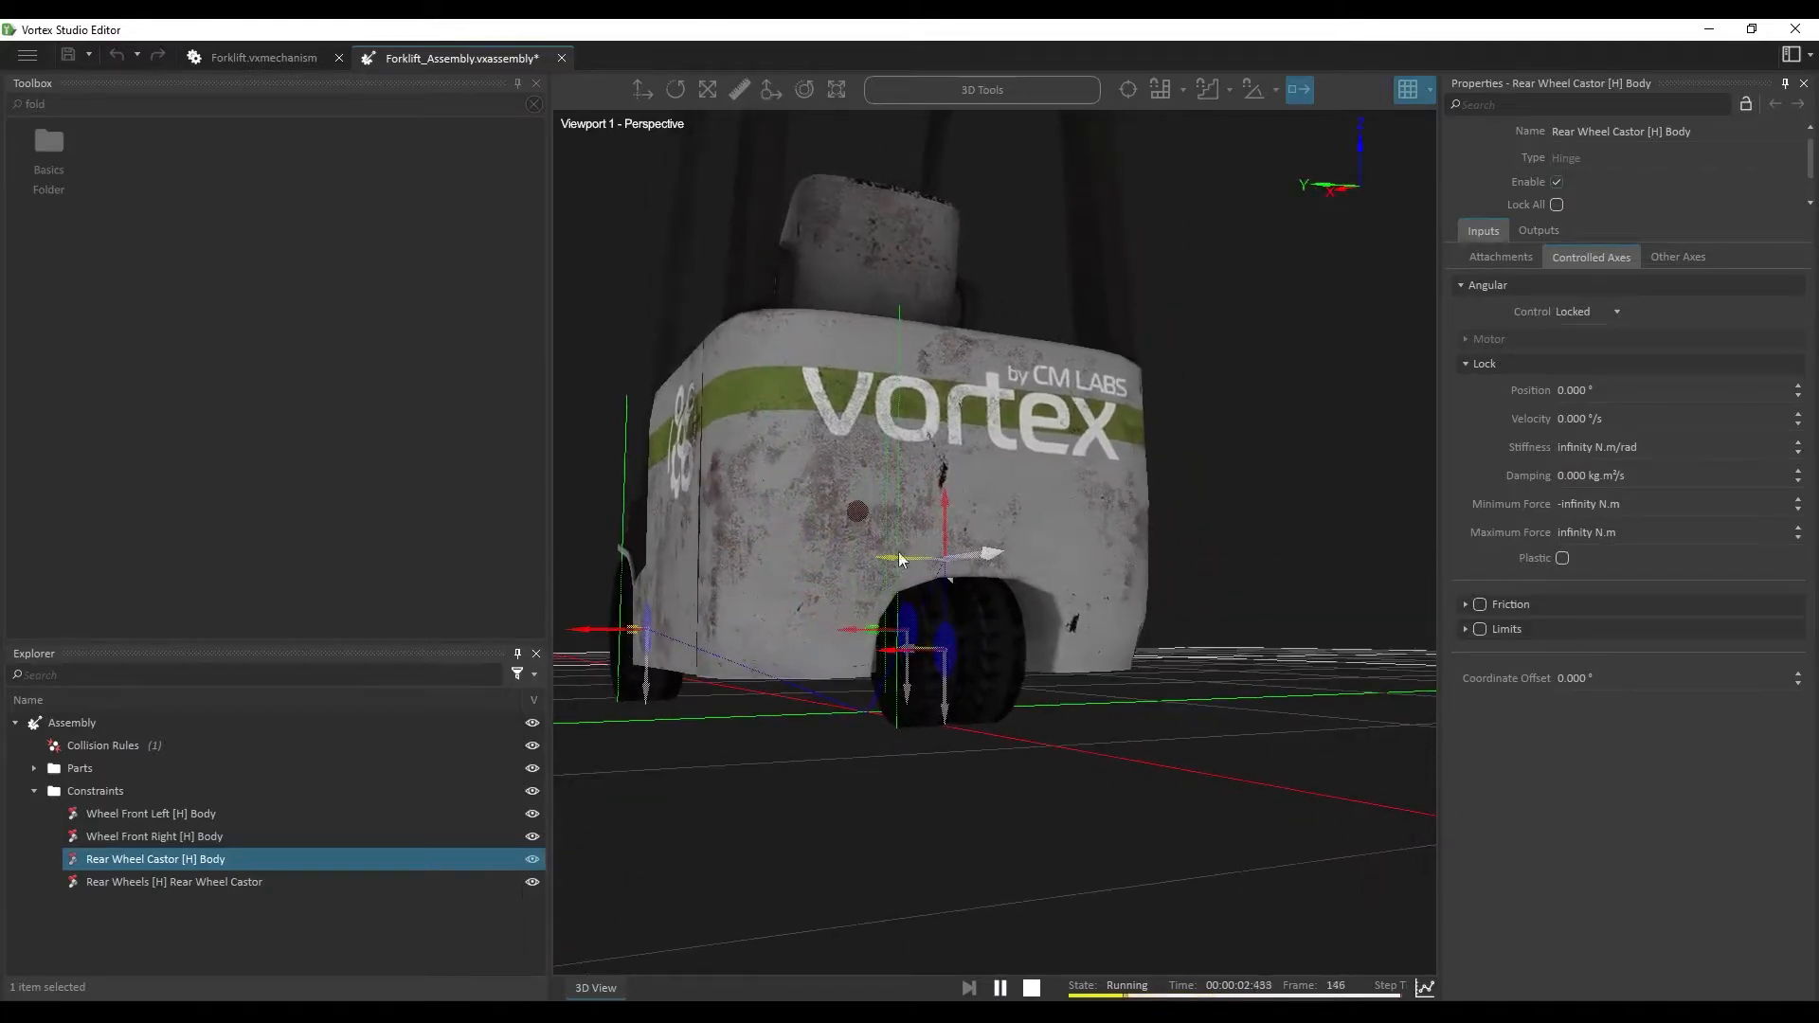
left_click_drag(1014, 654, 1128, 758)
left_click(1642, 389)
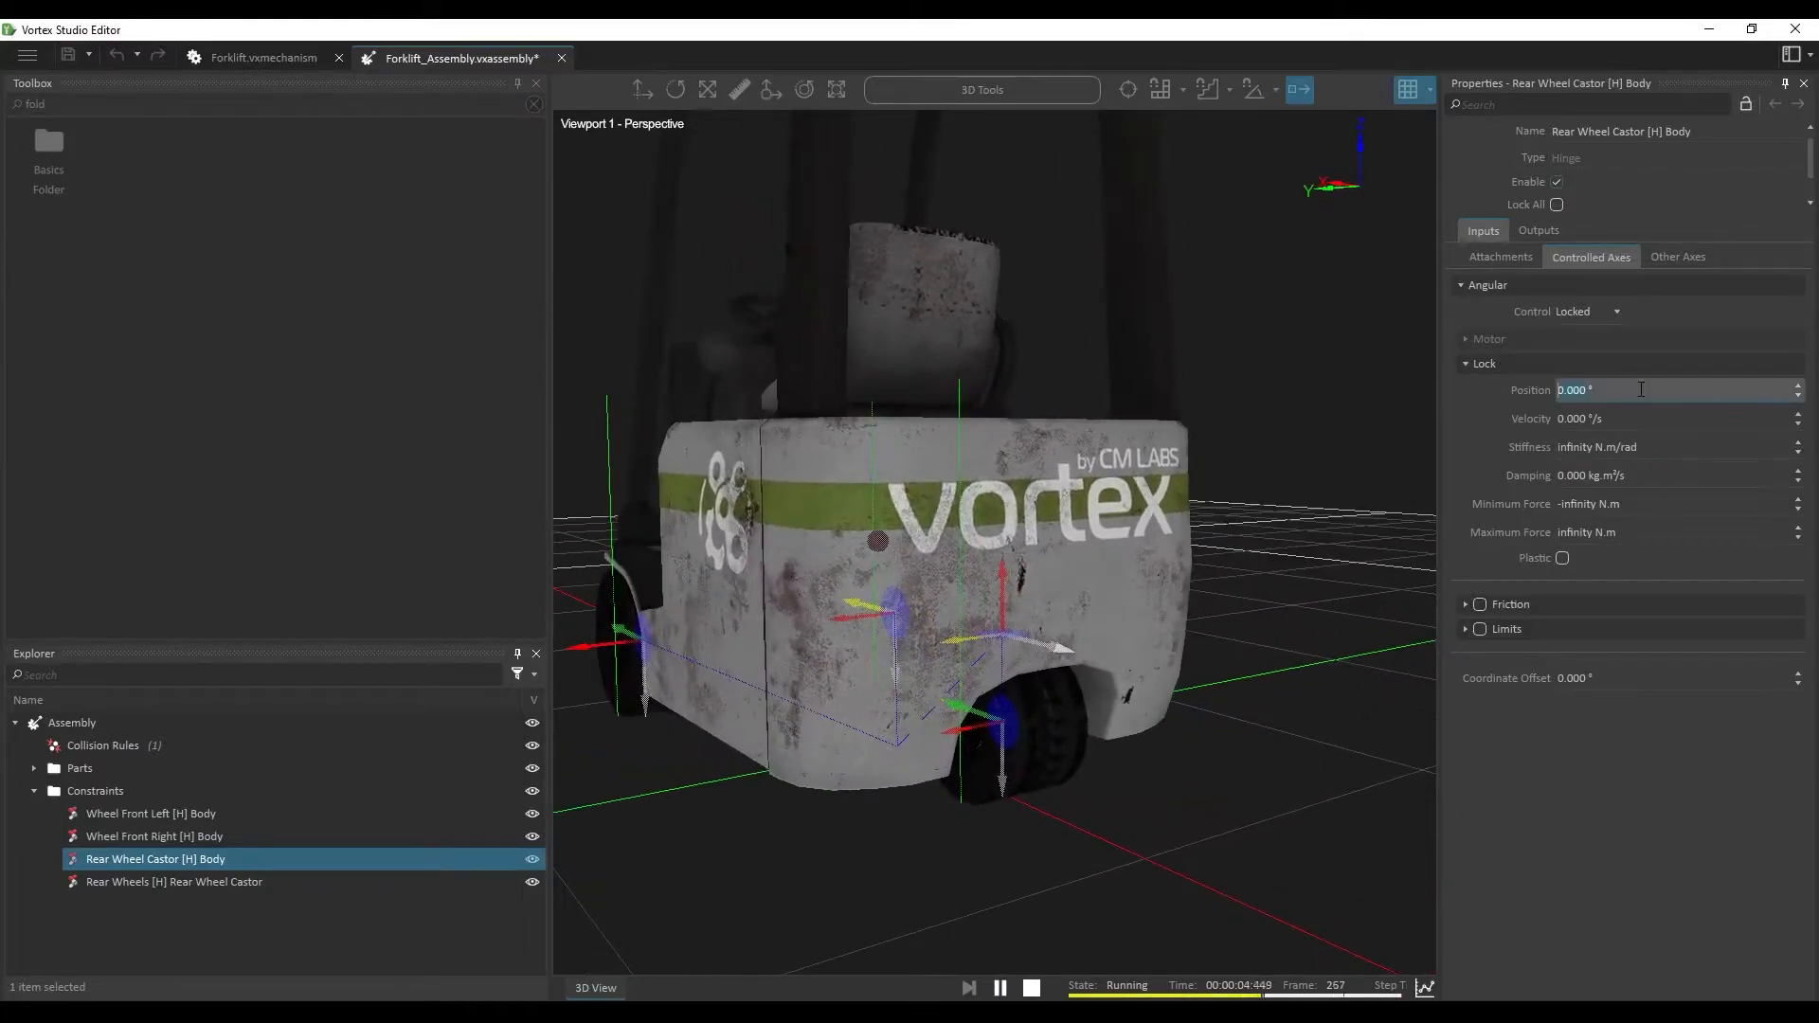
type("43")
key("Return")
scroll(1641, 389, "up", 20)
left_click_drag(1224, 748, 1362, 407)
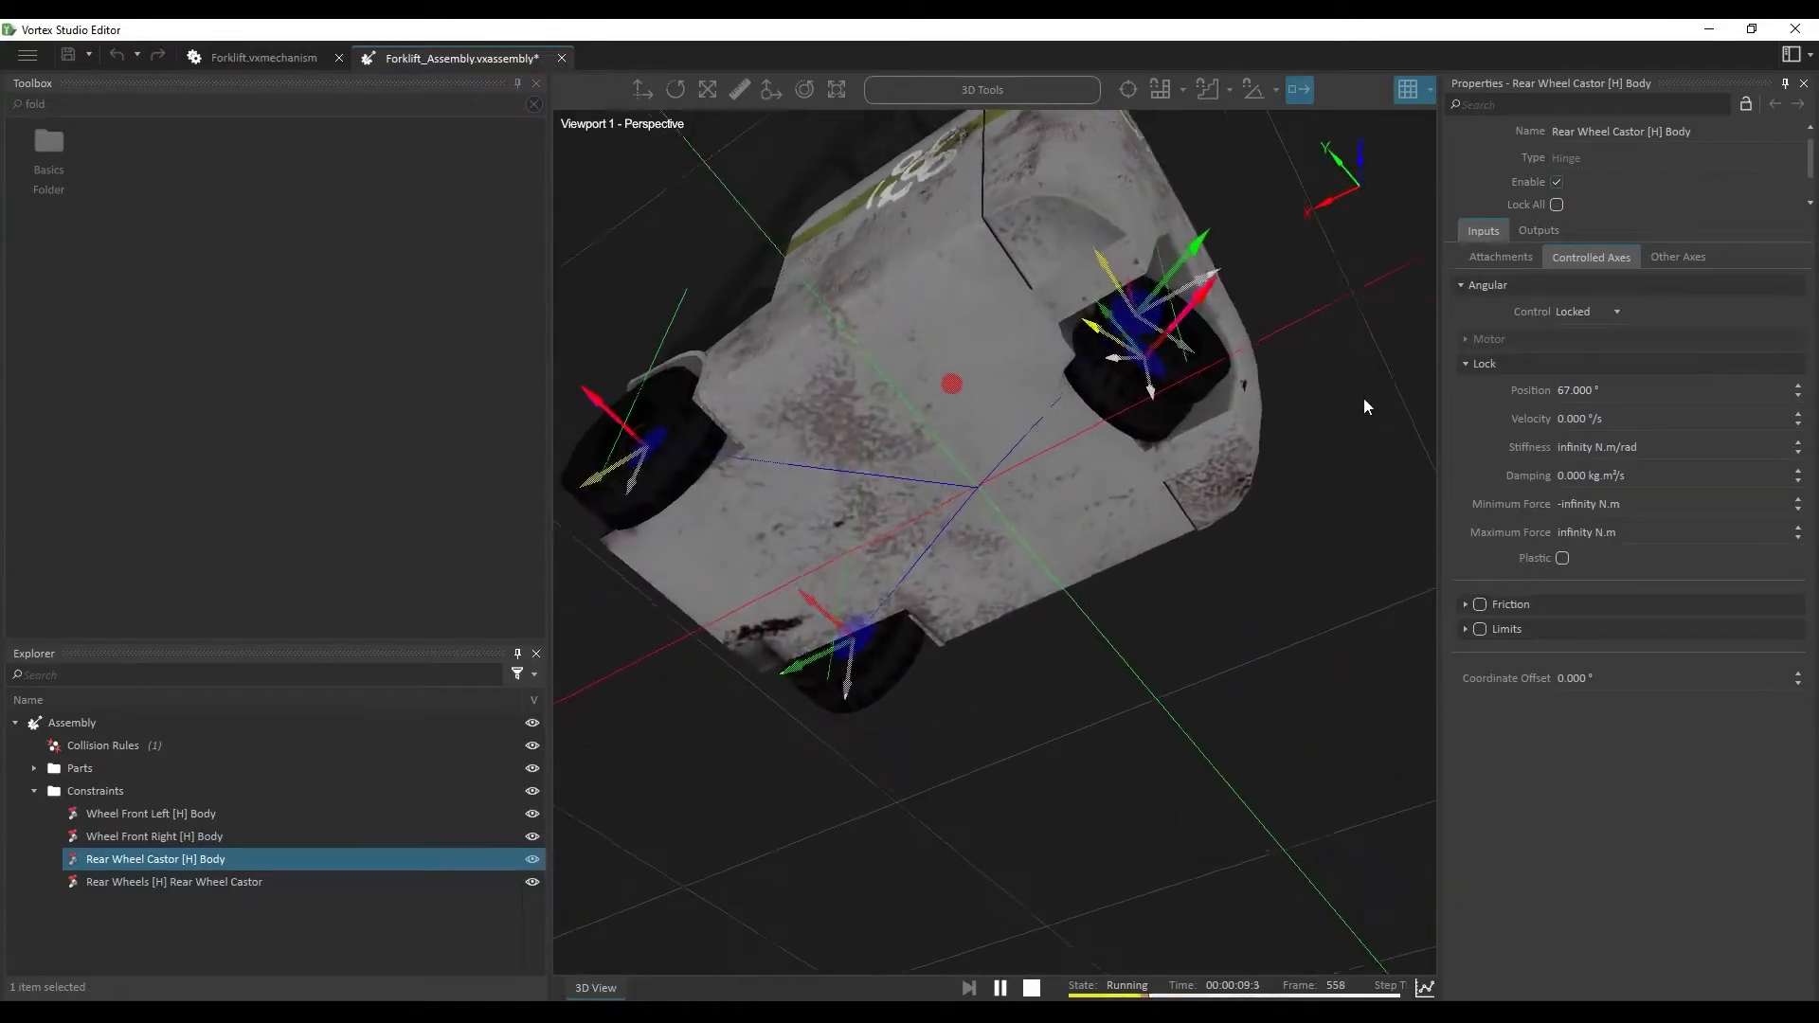
Step: Stop the simulation and reset the castor hinge's lock position to 0°
left_click(1031, 987)
left_click(1617, 392)
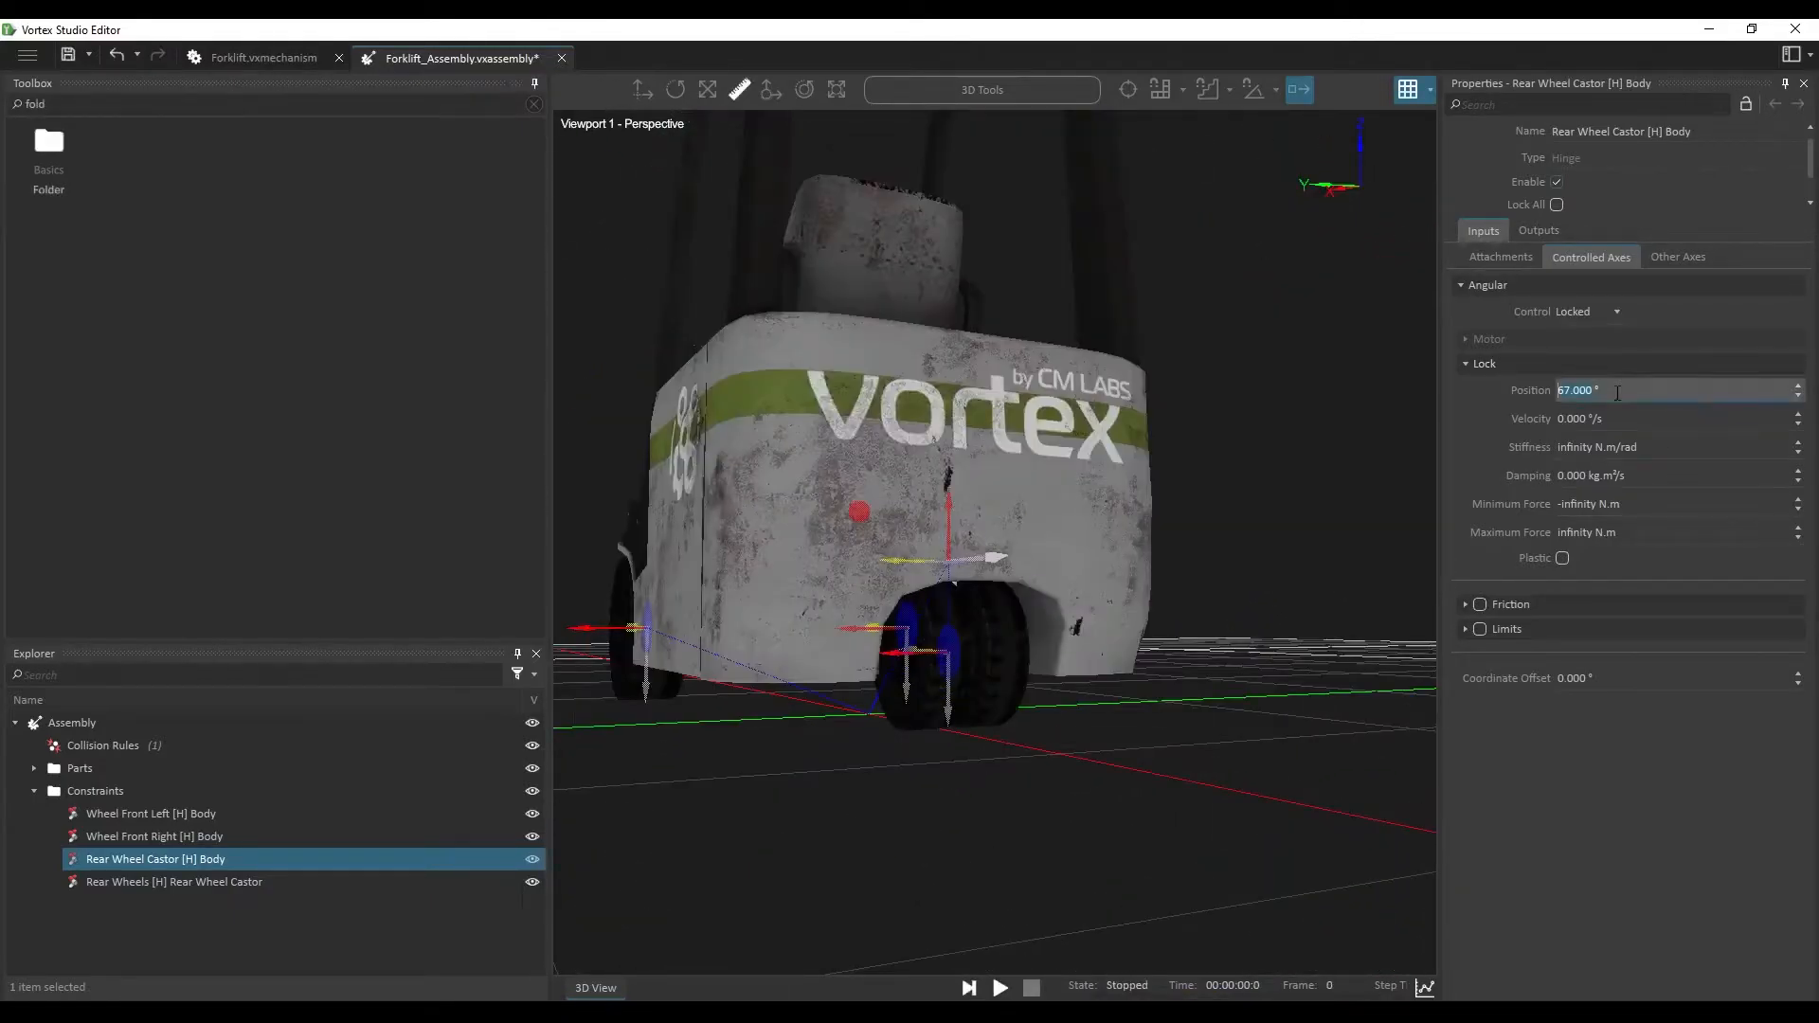
type("0")
key("Return")
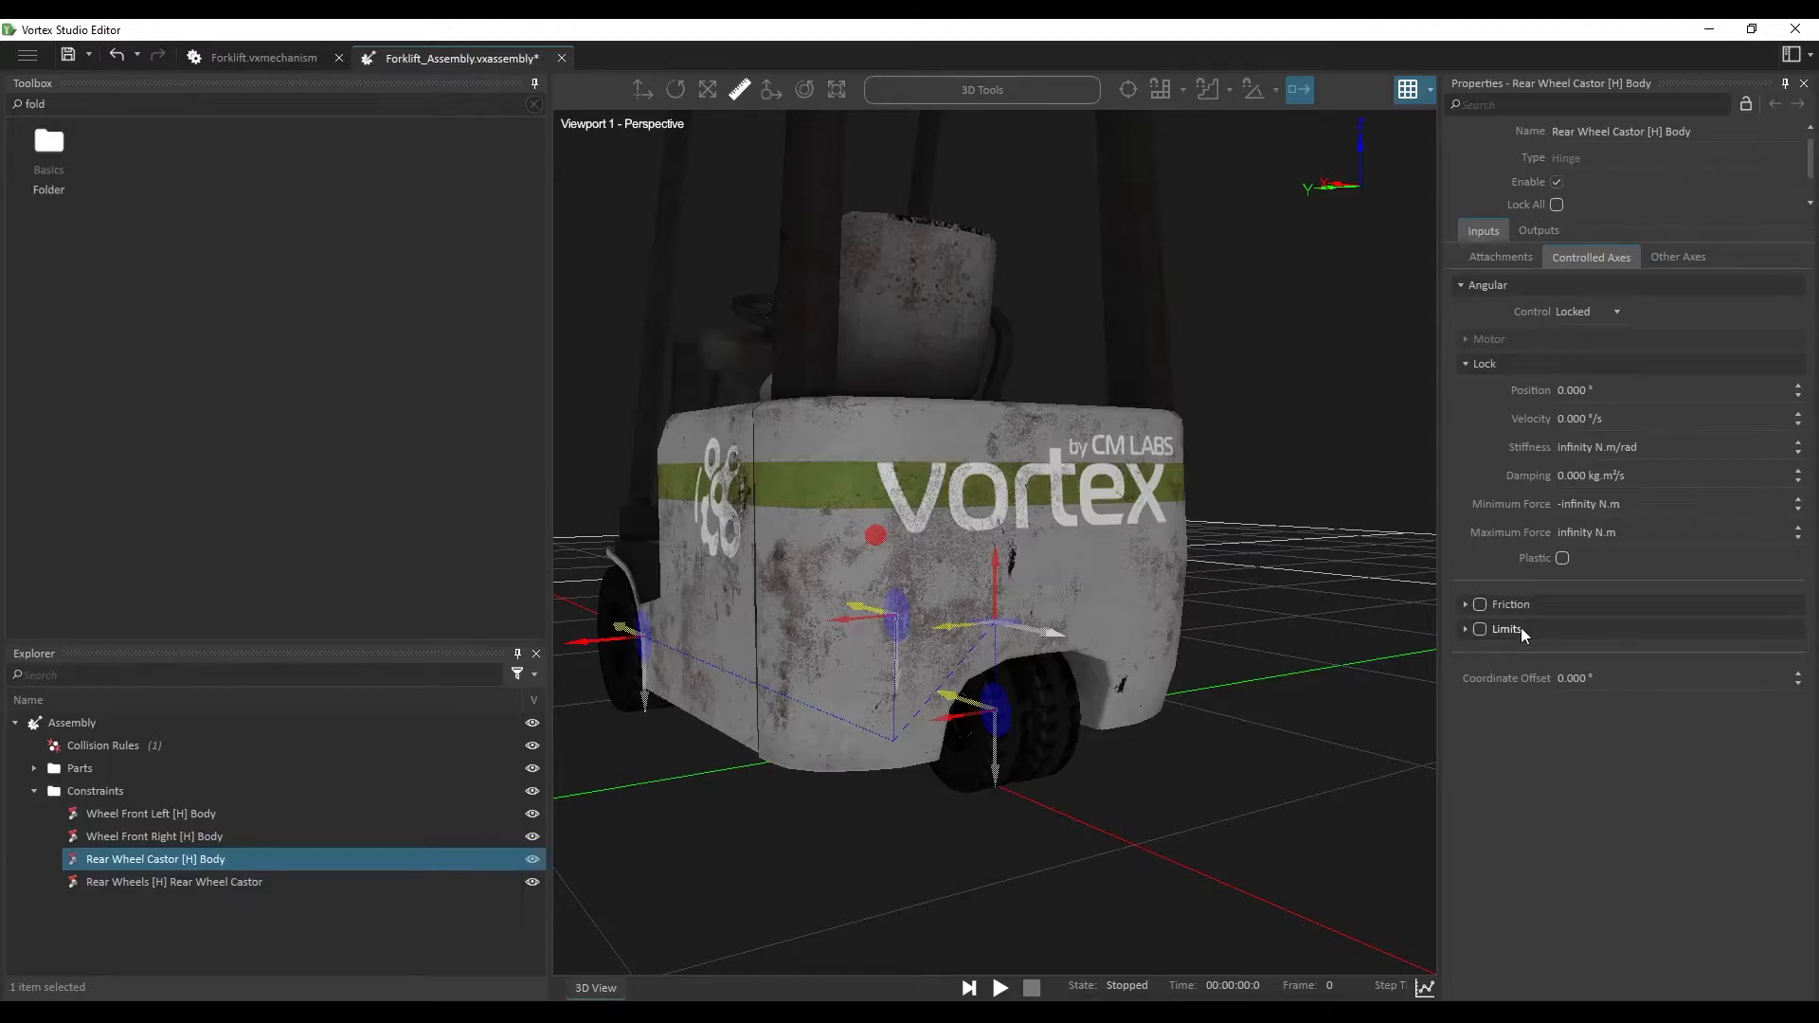
Step: Enable limits on the castor hinge with a lower limit position of -90° and an upper limit position of 90°
left_click(1466, 629)
scroll(1486, 735, "down", 2)
left_click(1641, 590)
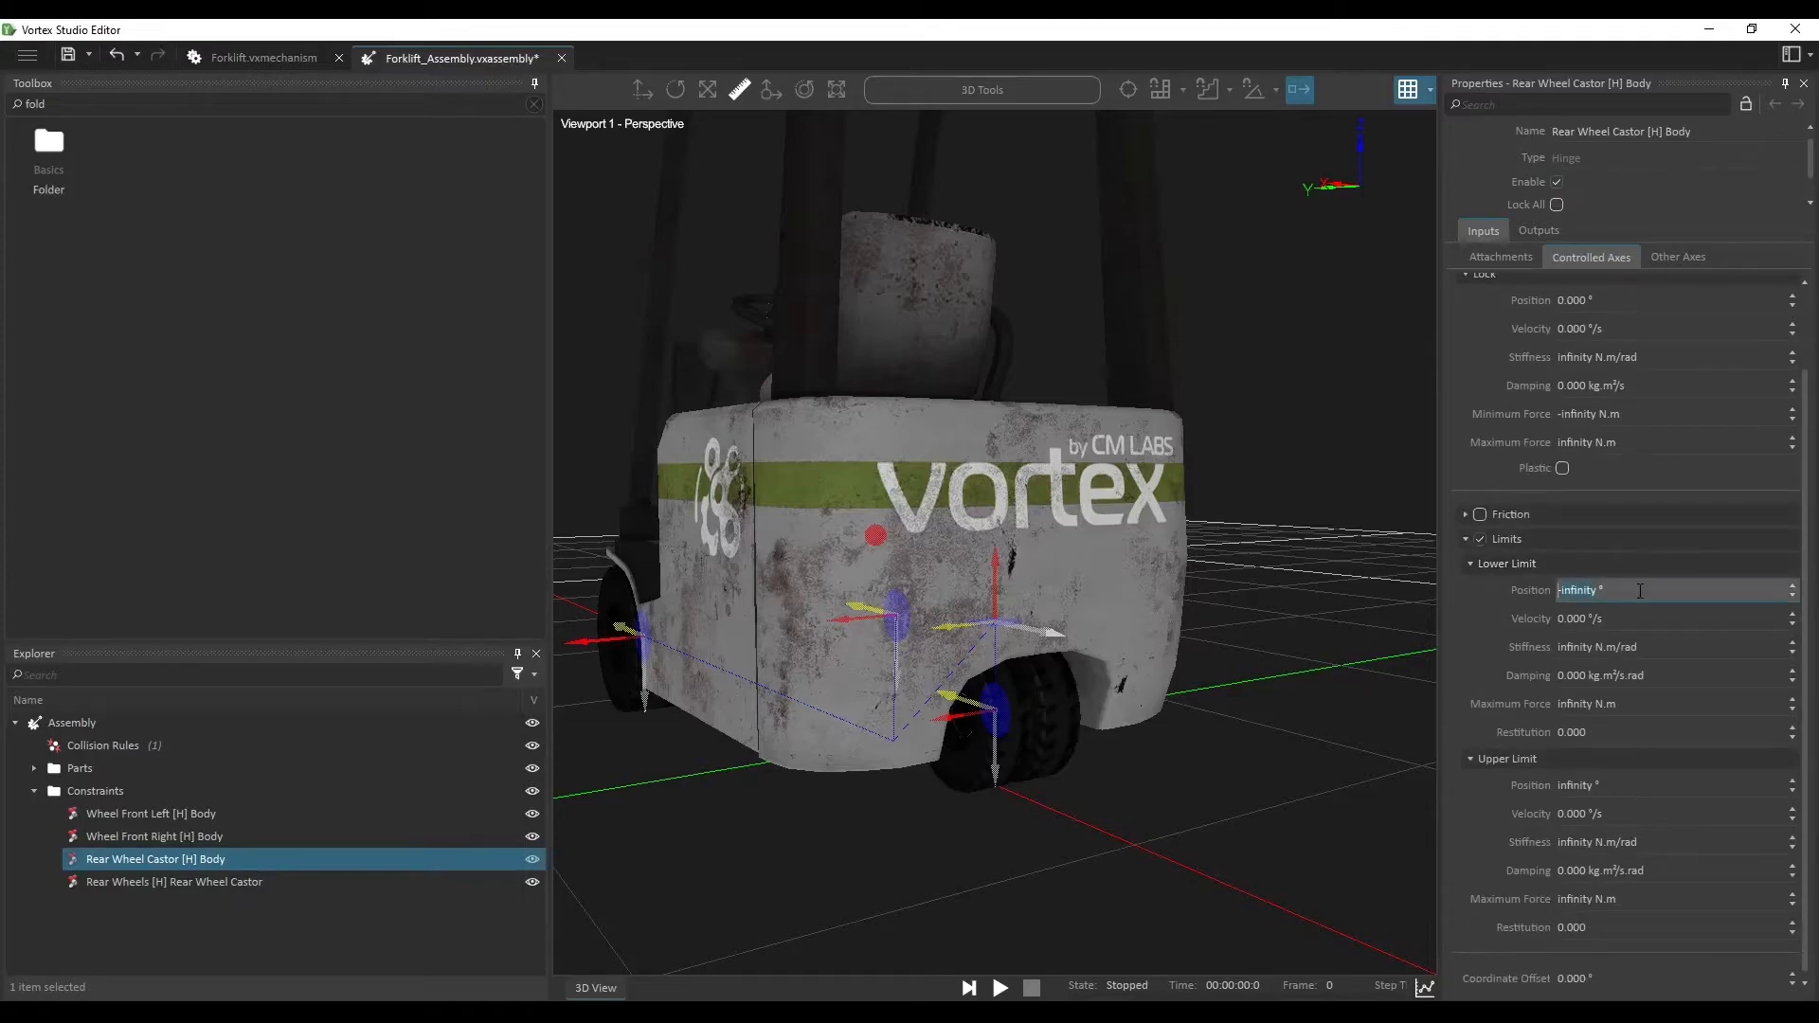
type("-90")
left_click(1634, 785)
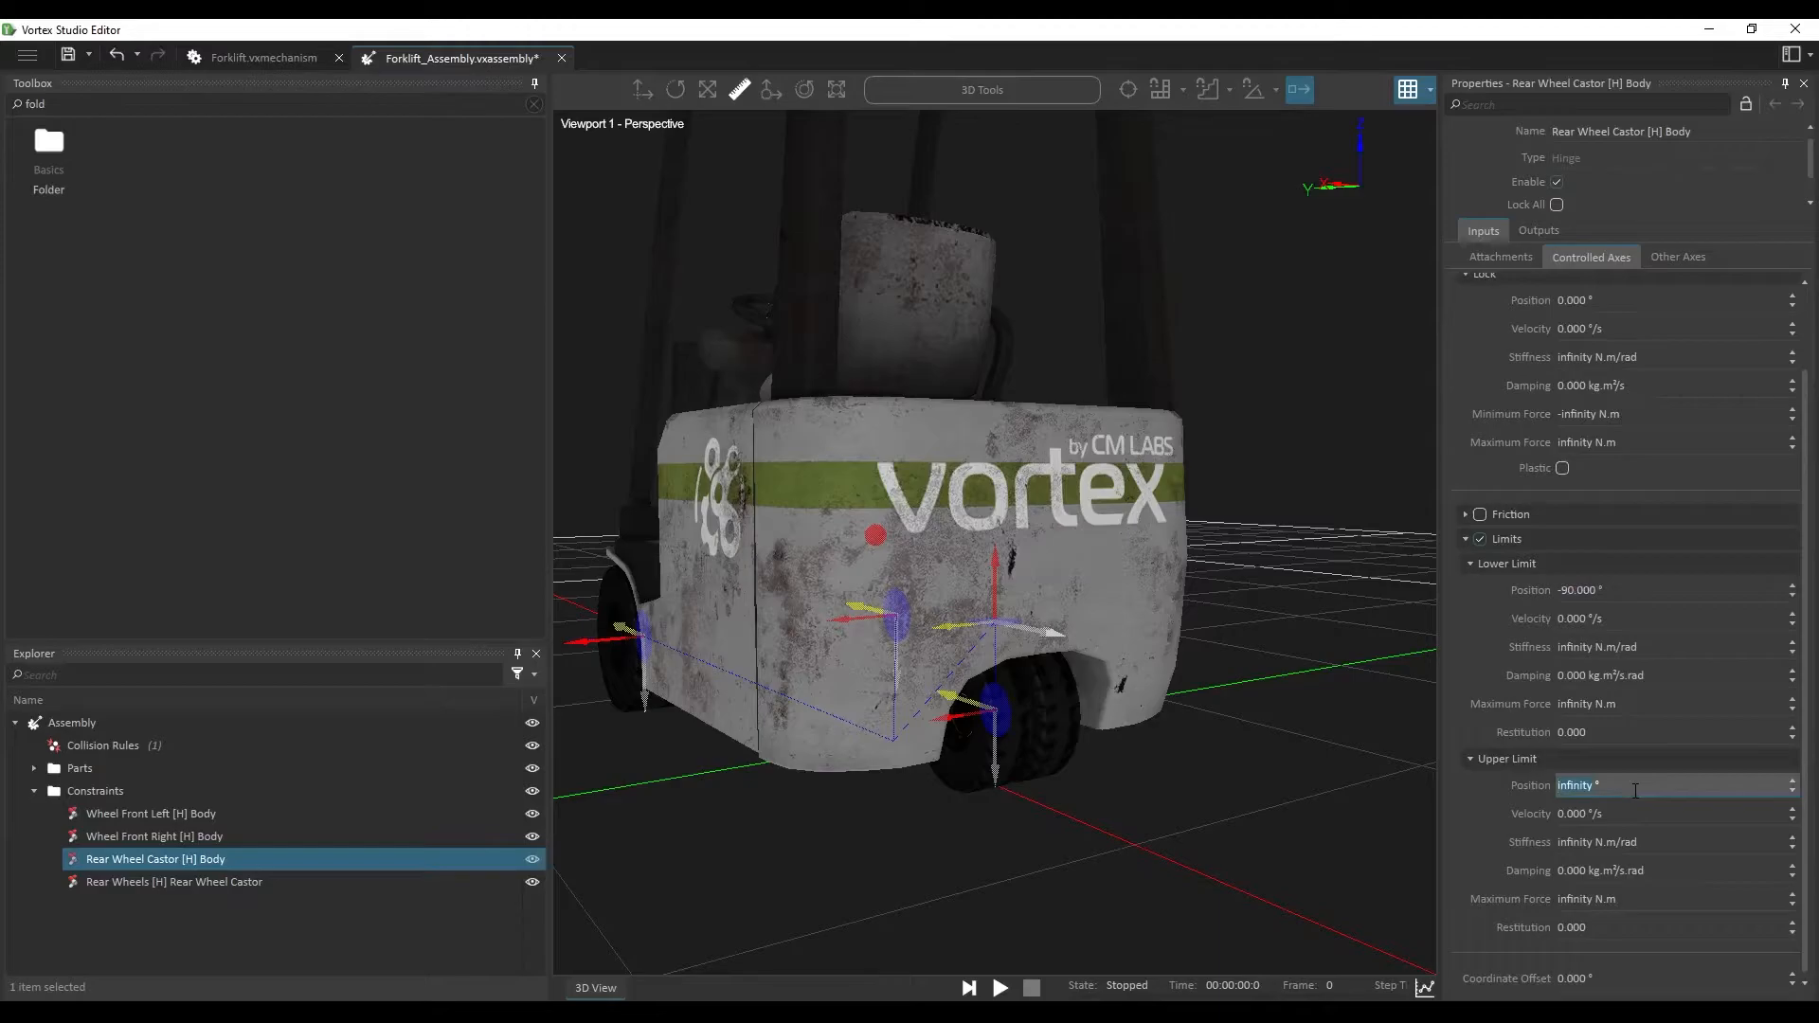
type("90")
key("Return")
Step: Test the castor hinge's limits in a simulation run with a lock position of 150°, and stop the run
scroll(1231, 809, "up", 1)
key("F5")
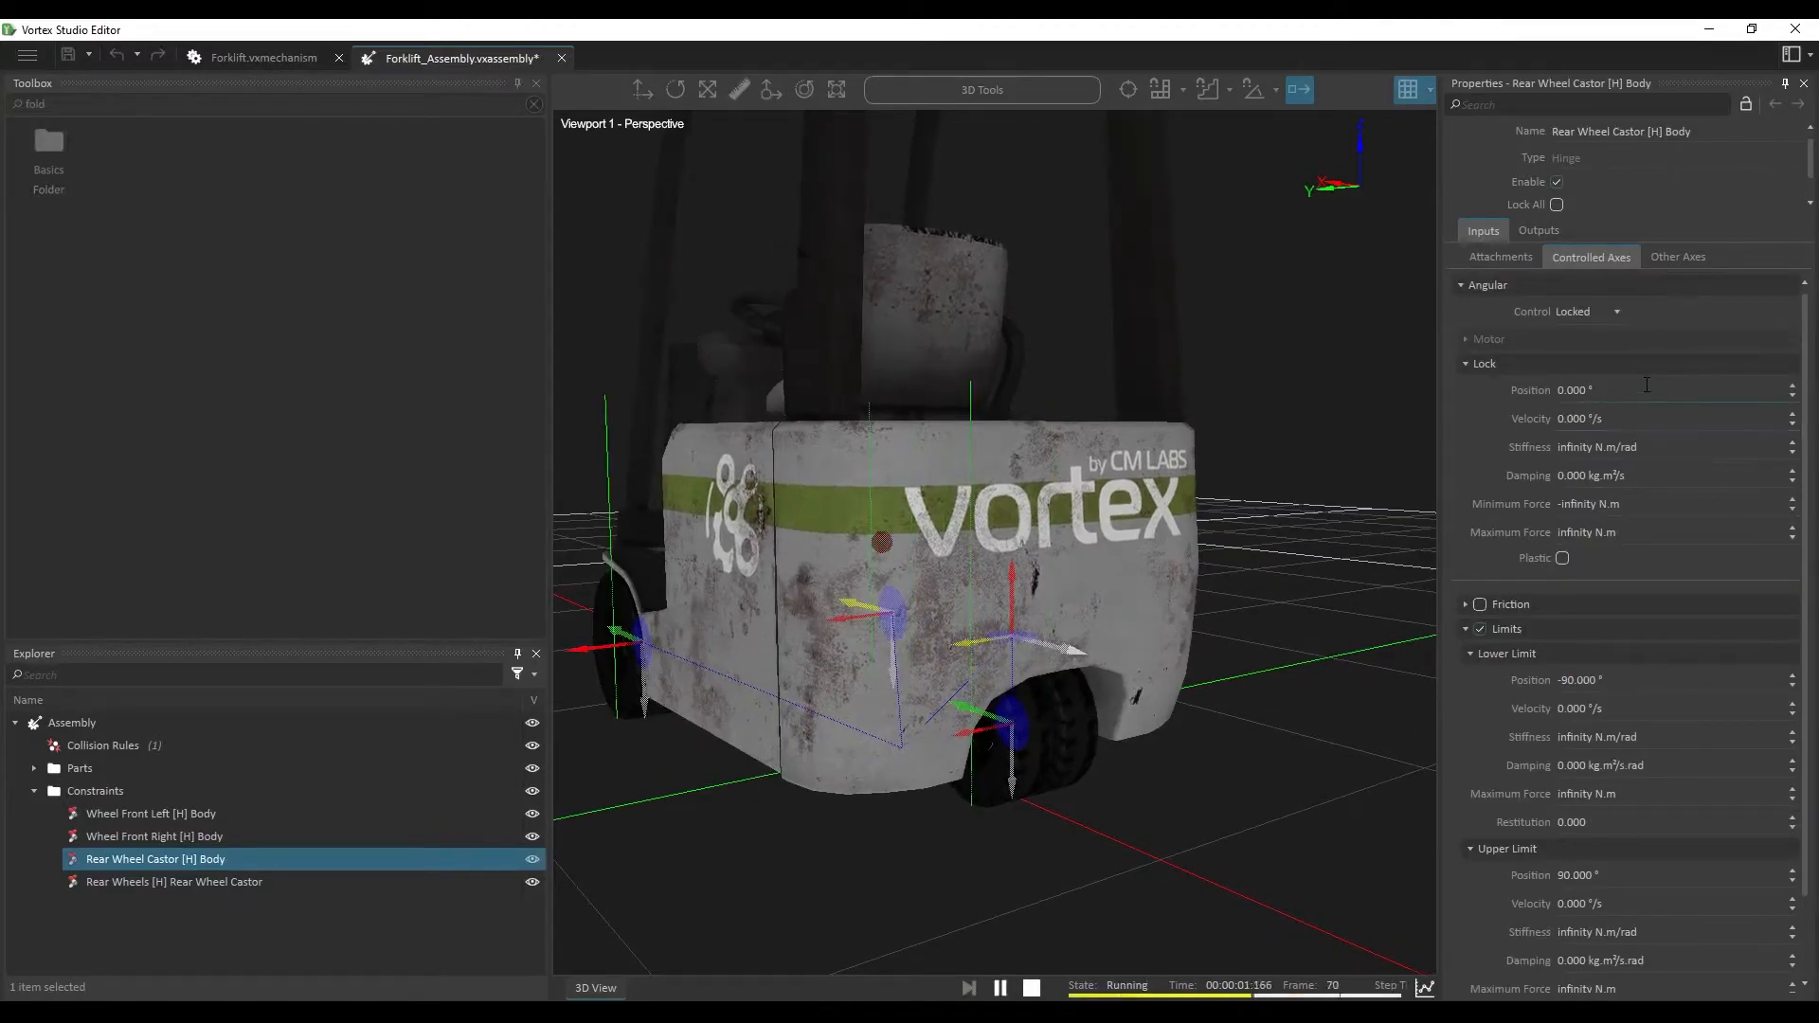
left_click(1646, 385)
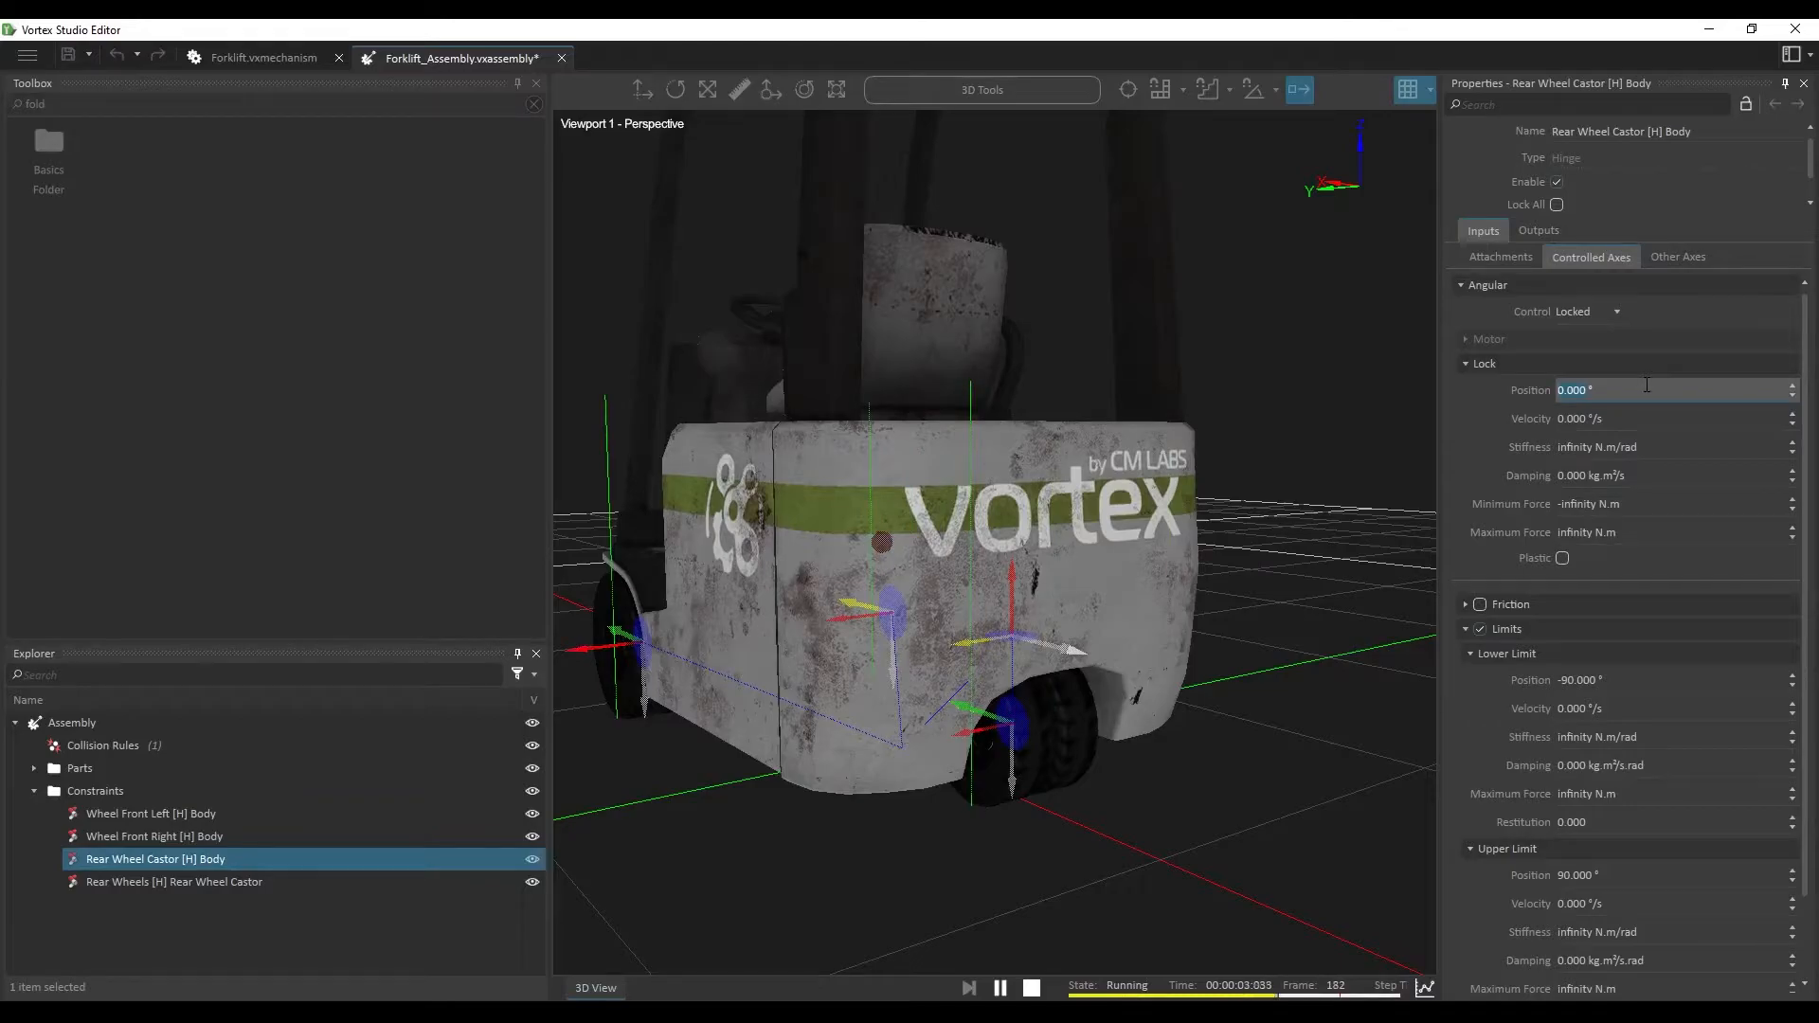
type("150")
key("Return")
left_click_drag(1183, 885, 1086, 775)
left_click(1032, 989)
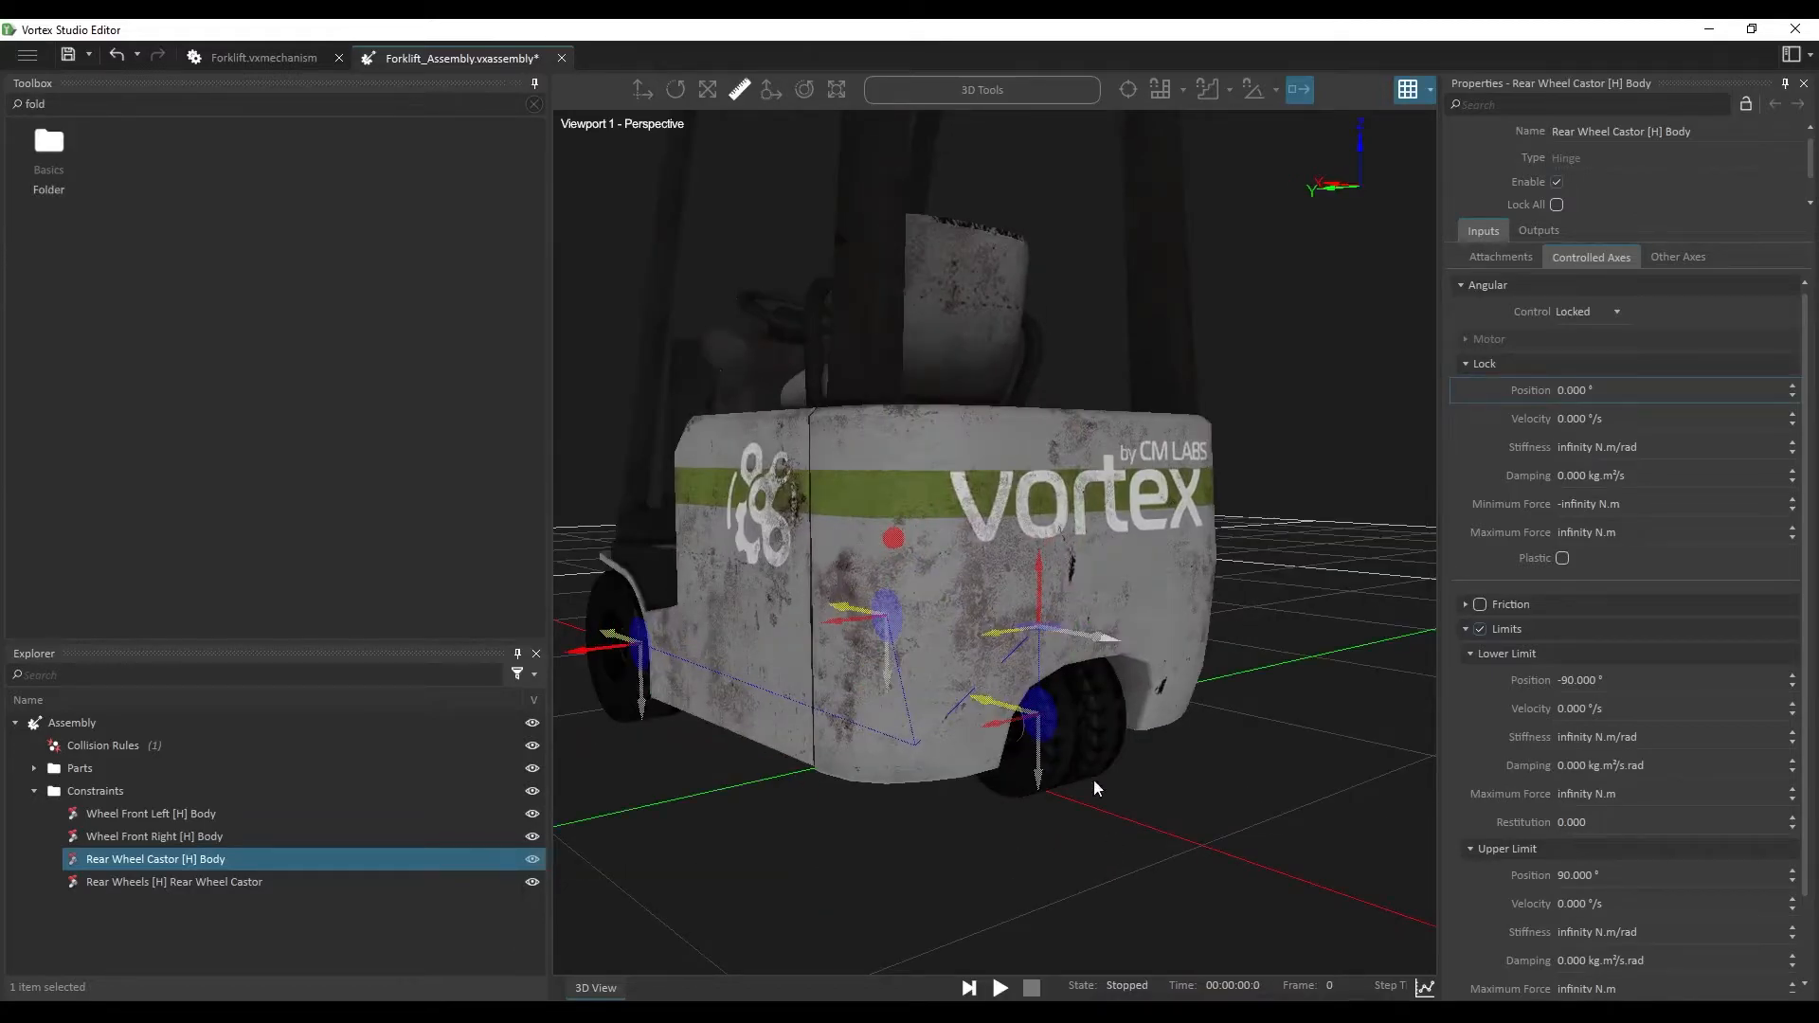
Step: Set the Rear Wheels [H] Rear Wheel Castor hinge to Motorized and simulate it with a desired velocity of 300 °/s
left_click(176, 883)
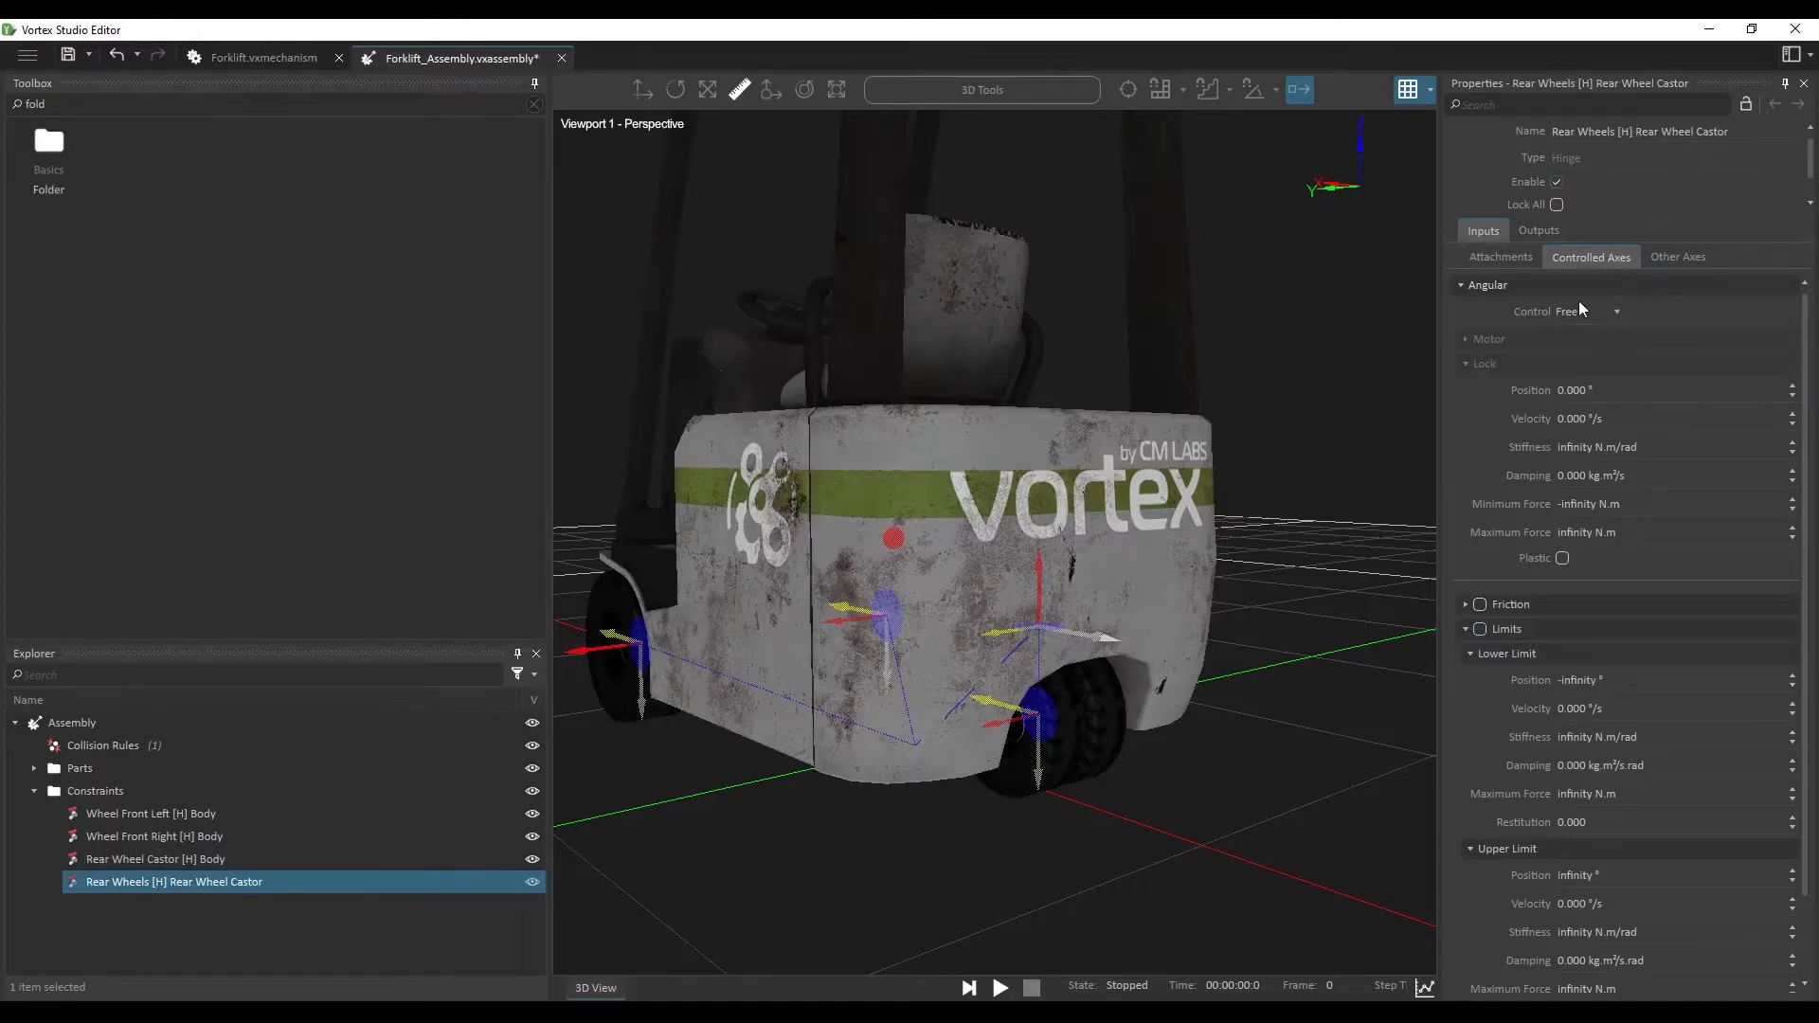
left_click(1613, 316)
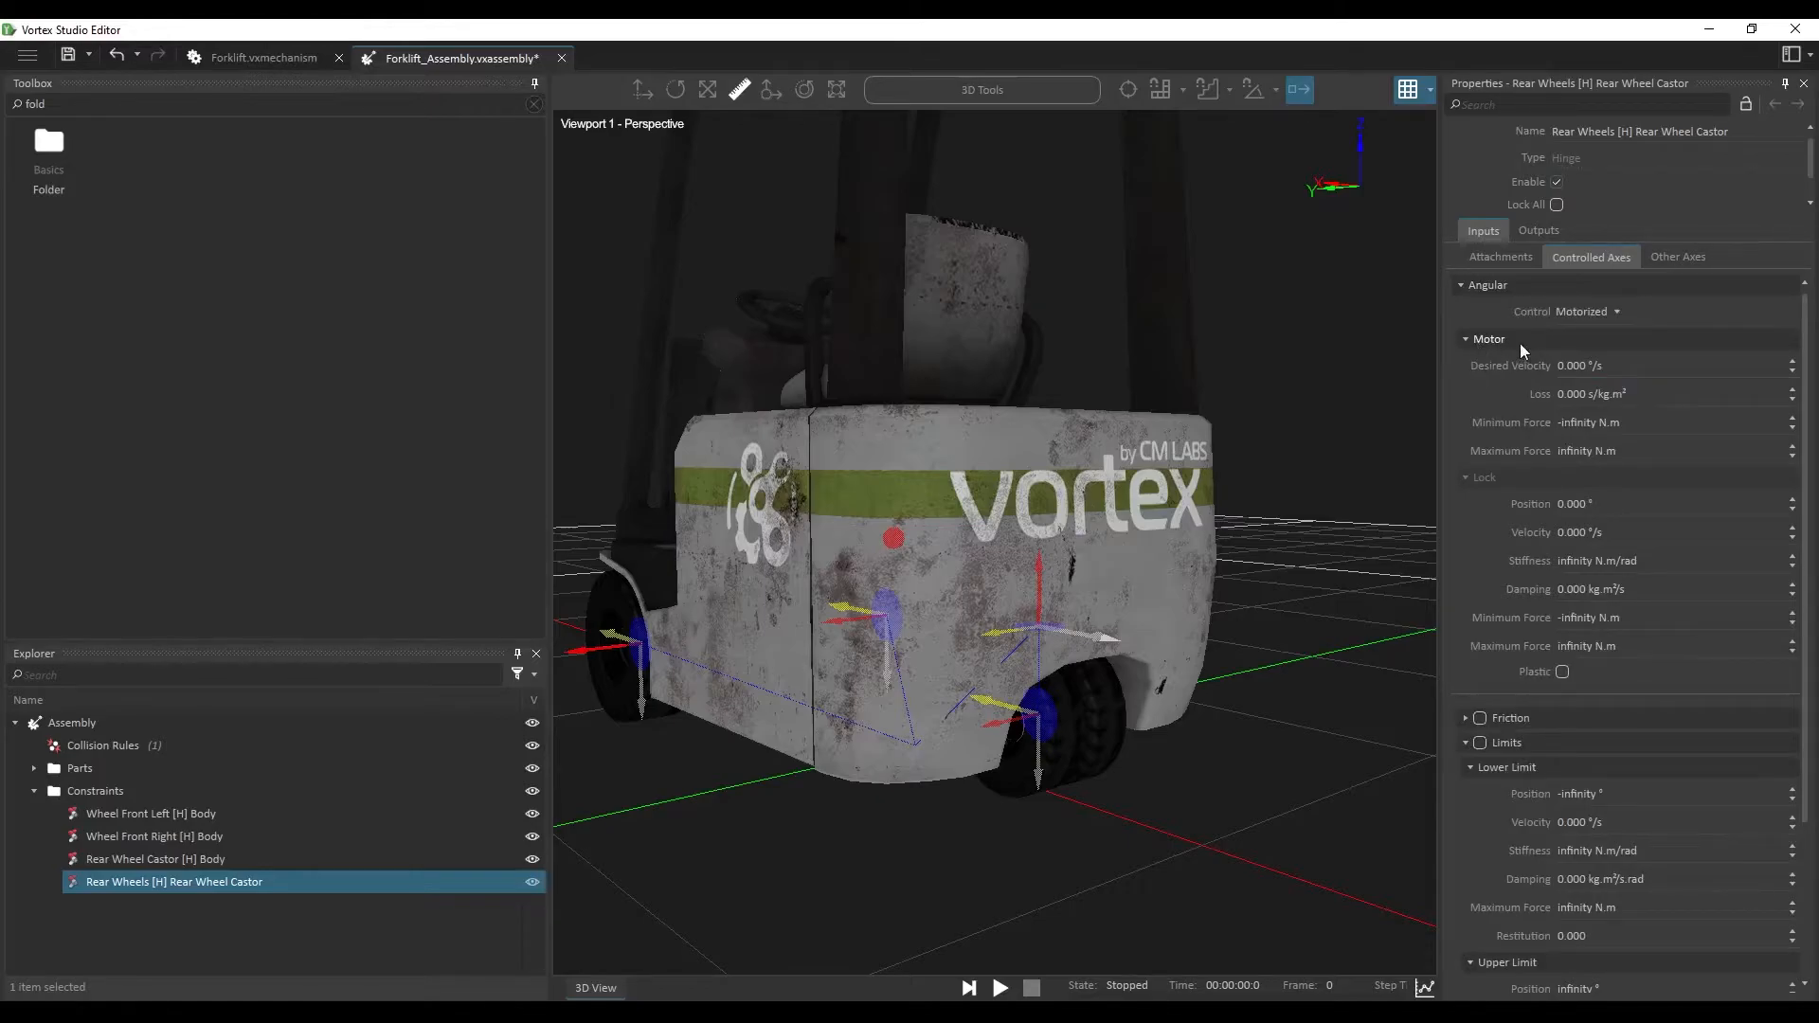
key("F5")
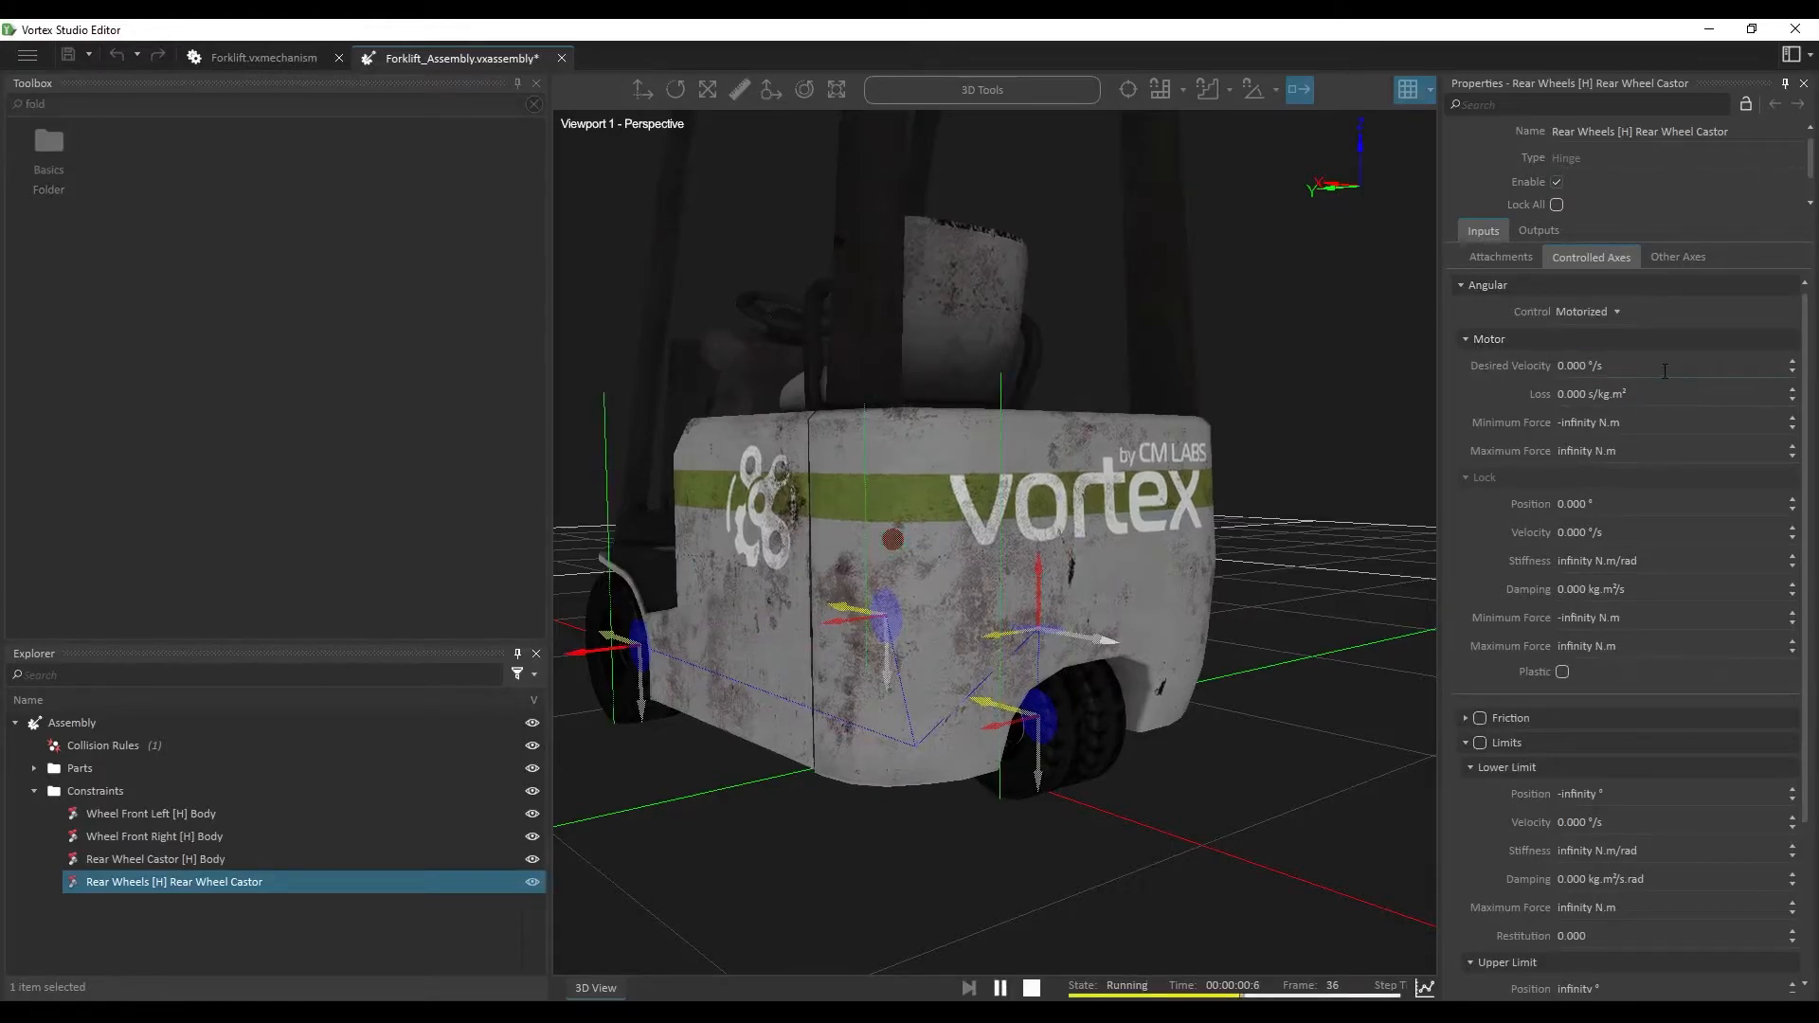
double_click(1663, 373)
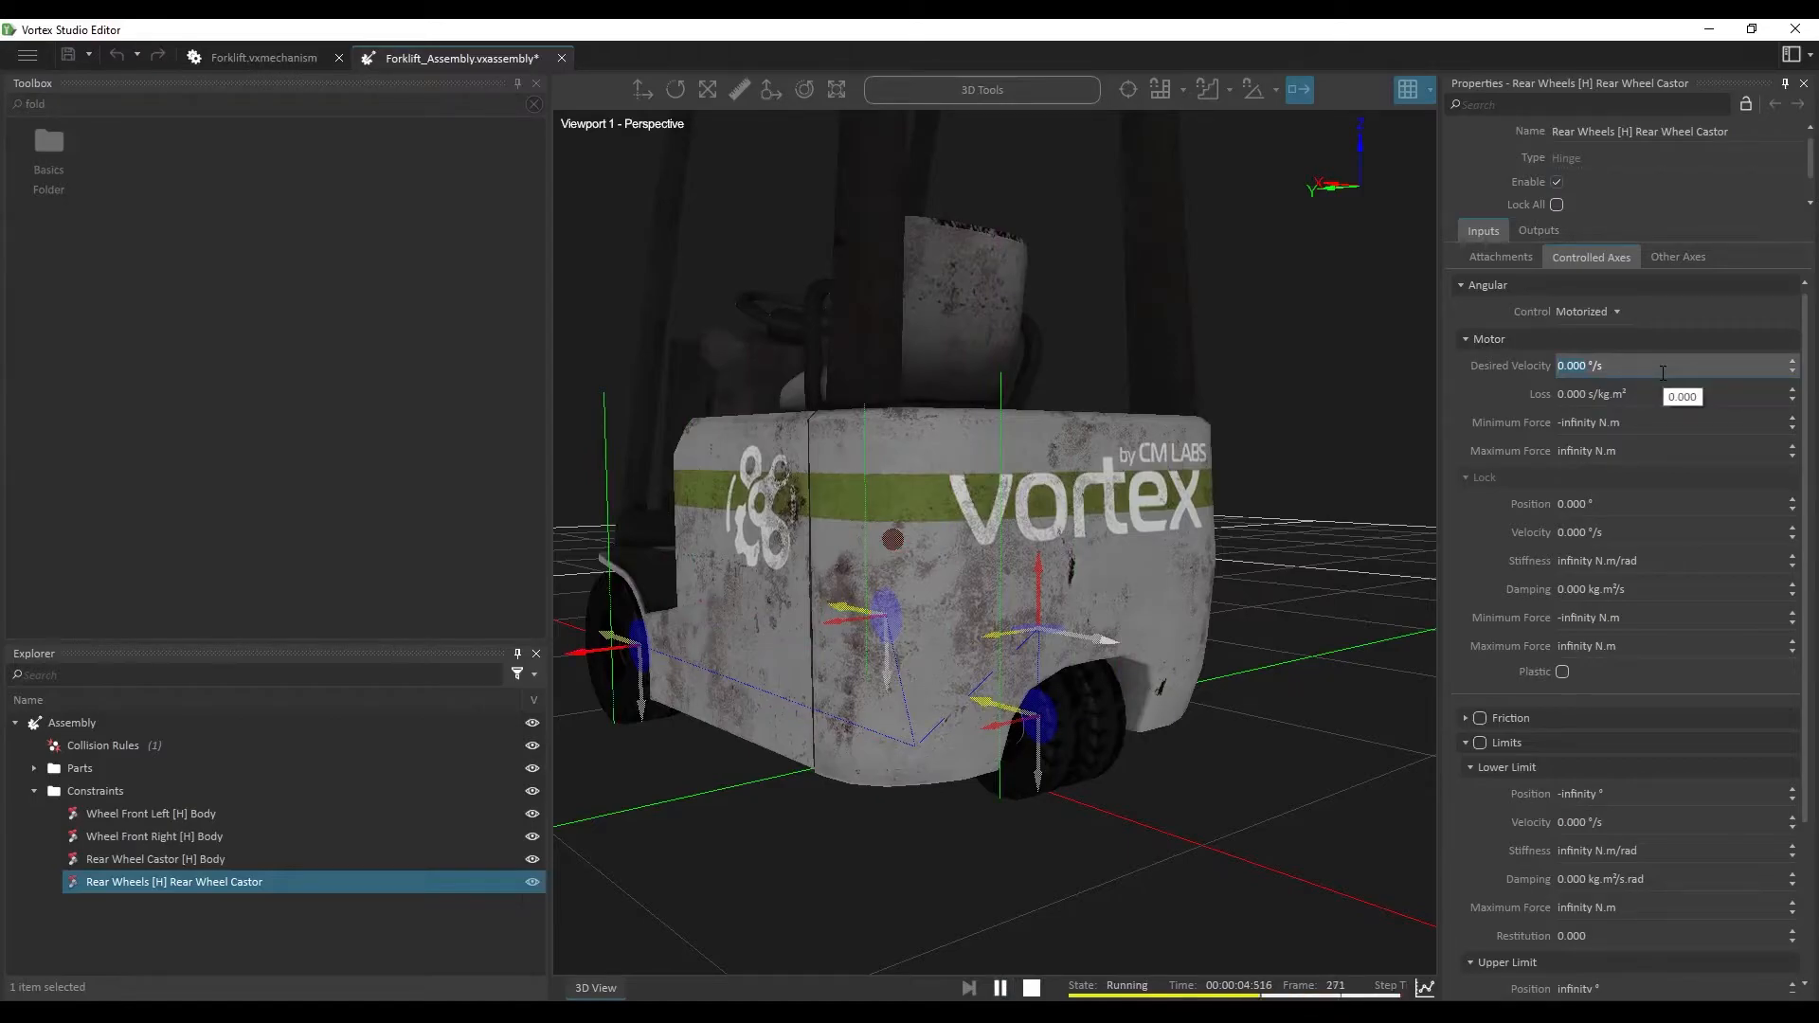
type("300")
key("Return")
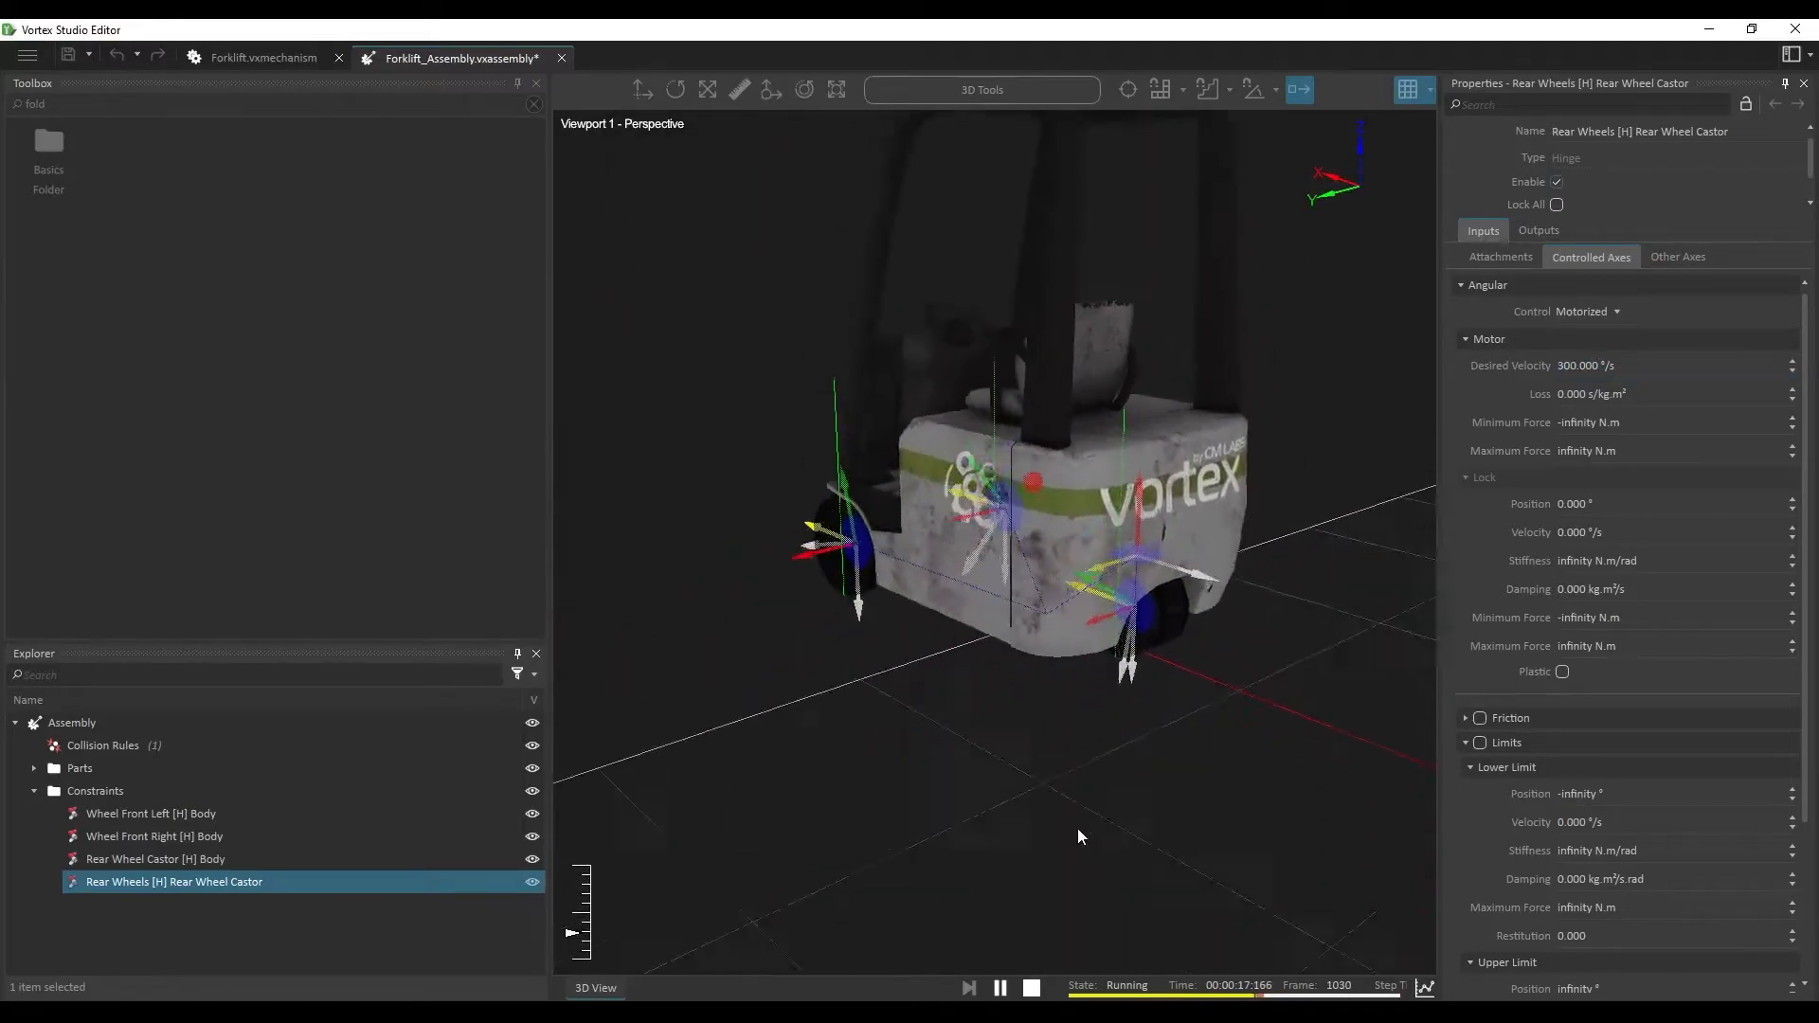
middle_click_drag(1065, 811, 941, 734)
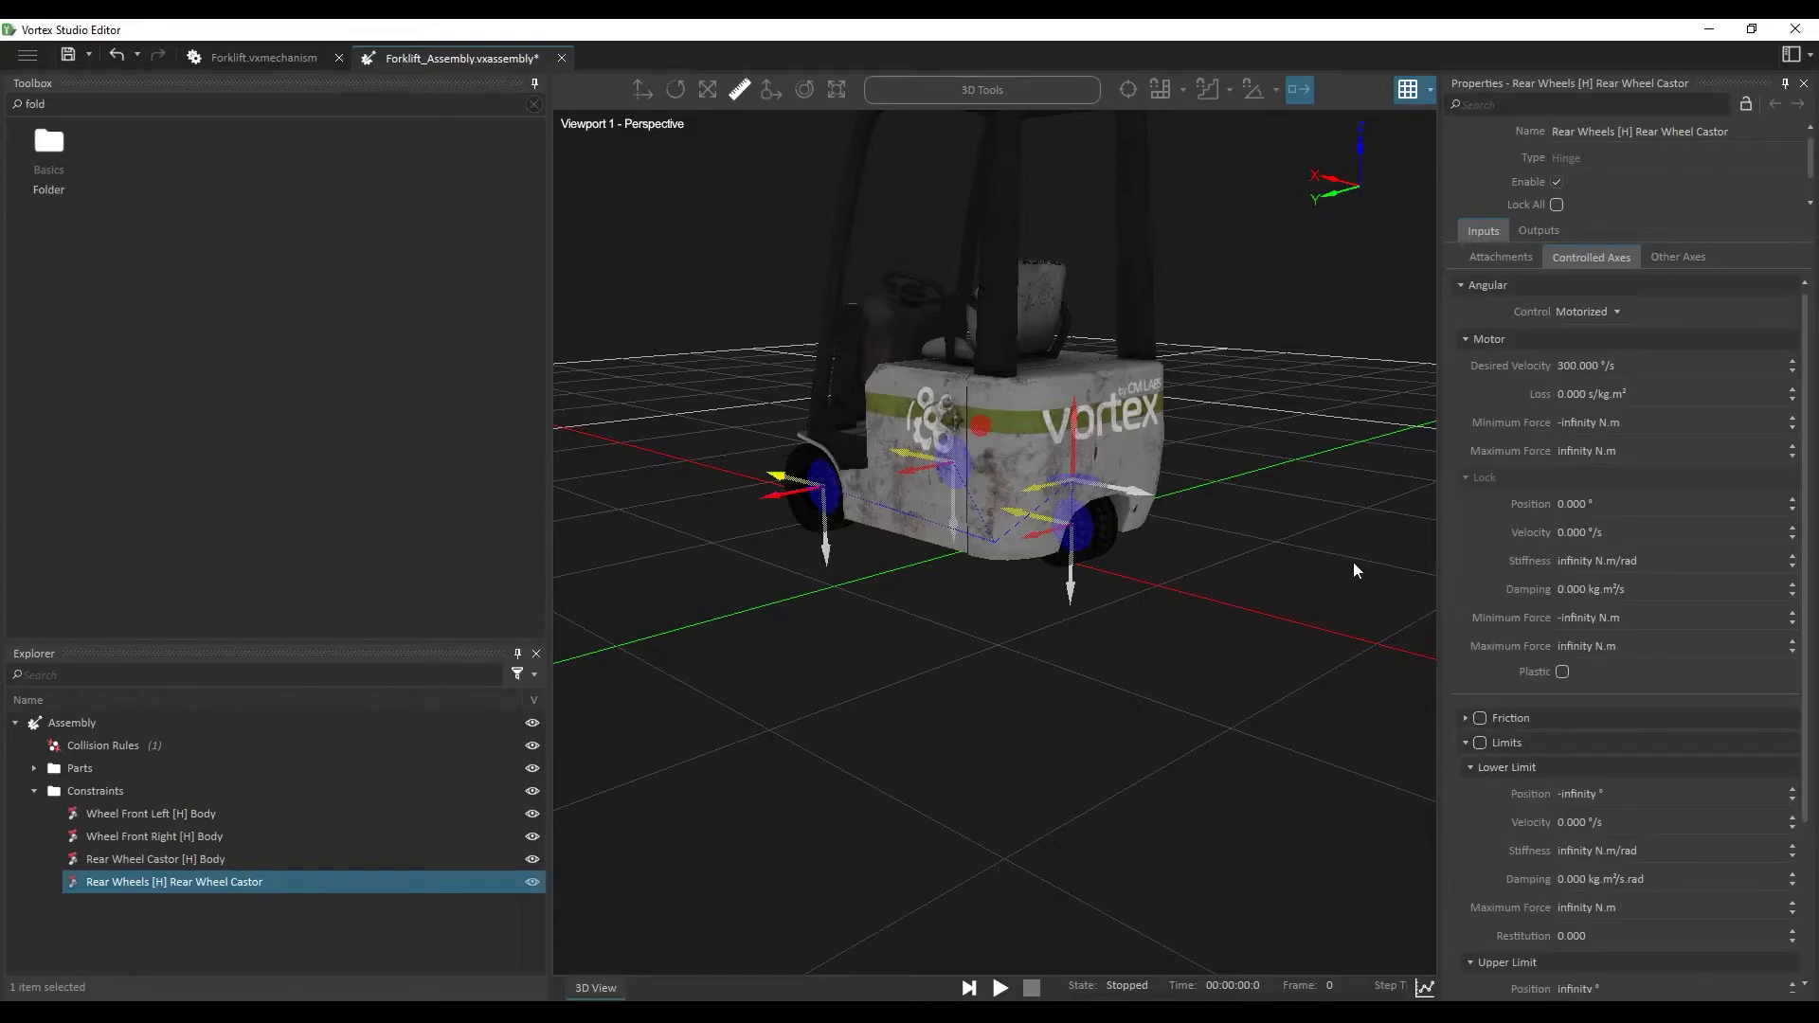
Step: Set the rear wheel motor's minimum force to -1,500 N.m and its maximum force to 1,500 N.m
left_click(1647, 424)
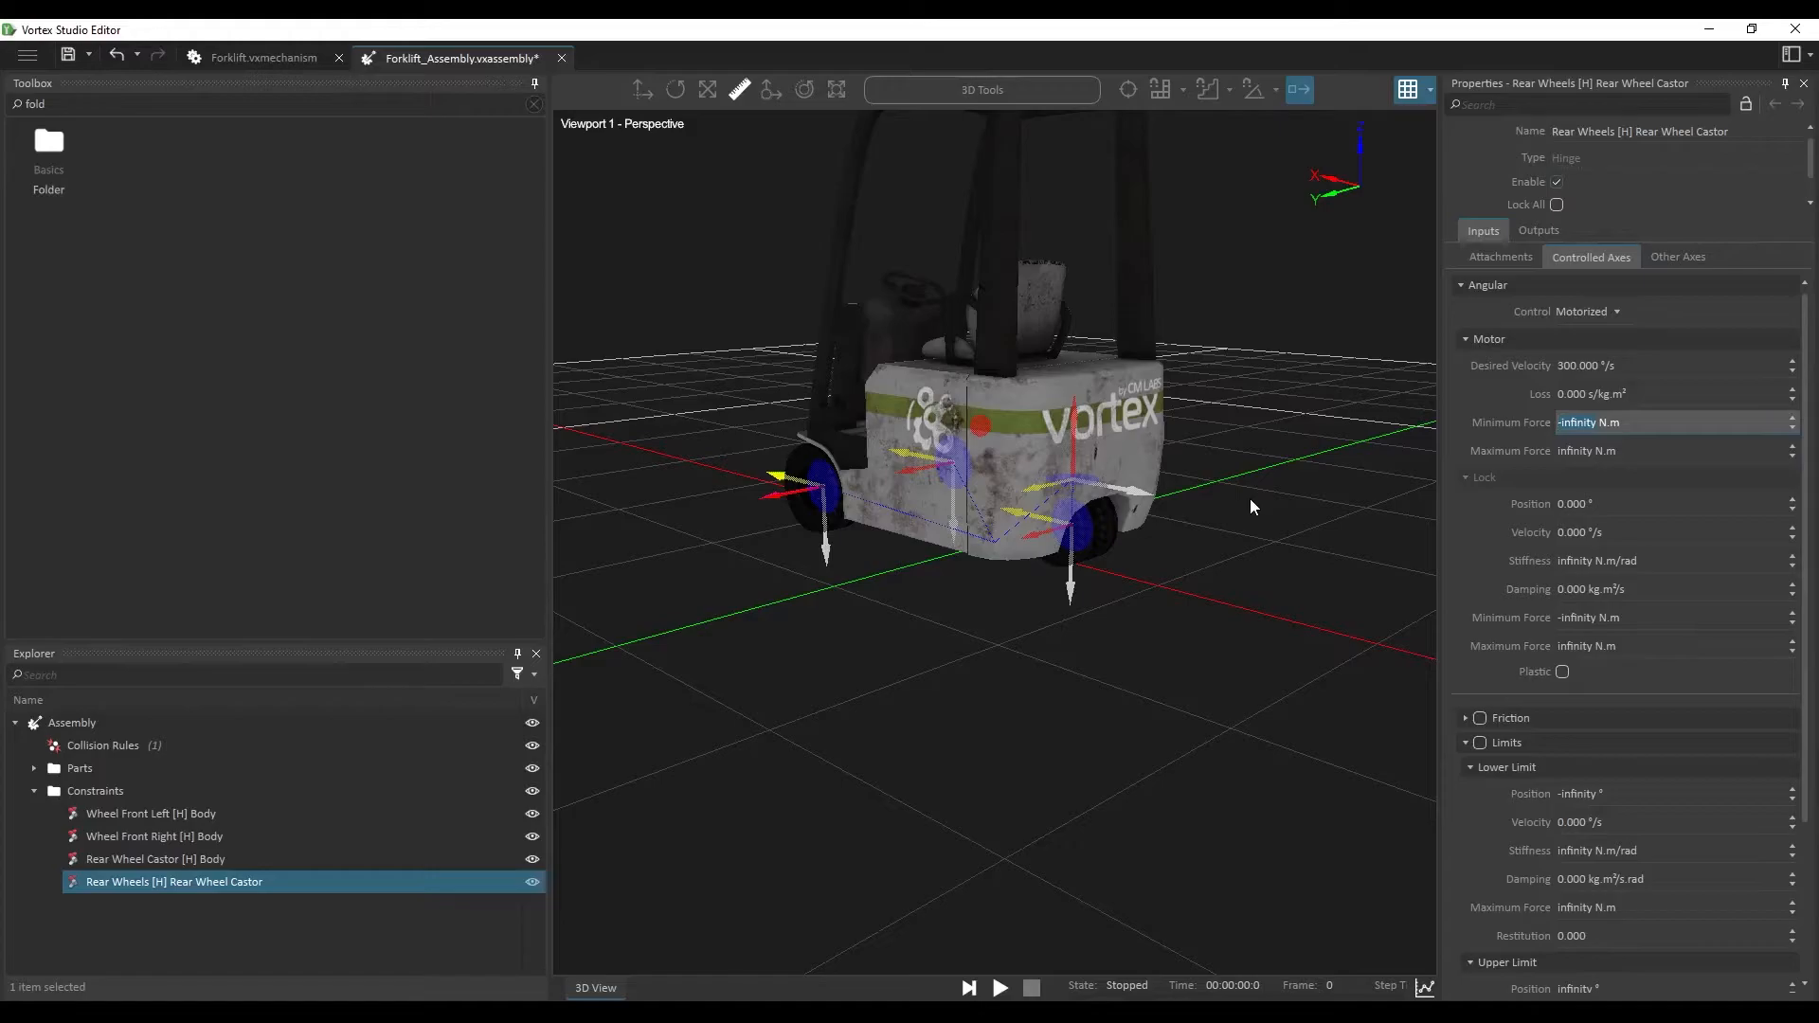
type("1500")
key("Tab")
left_click(1653, 452)
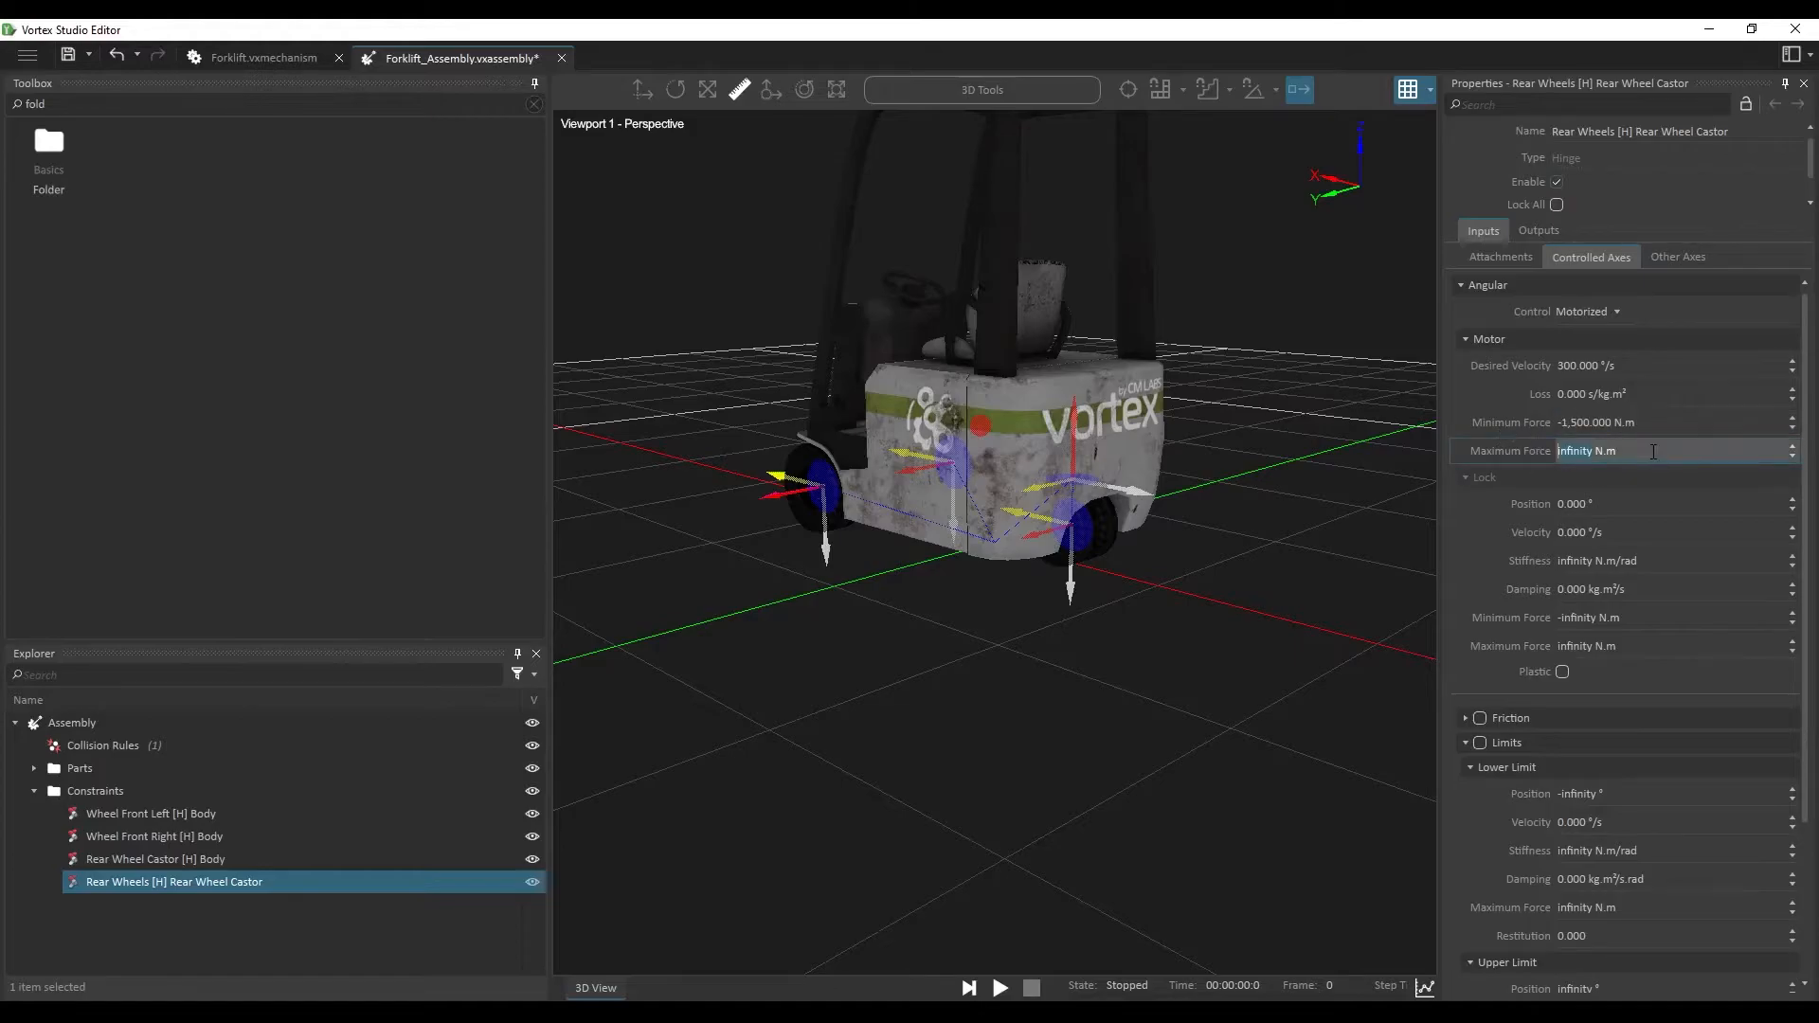
type("15000")
key("Return")
Step: Raise the rear wheel motor's desired velocity well above 300 °/s and run the simulation with the limited motor force
left_click(1671, 370)
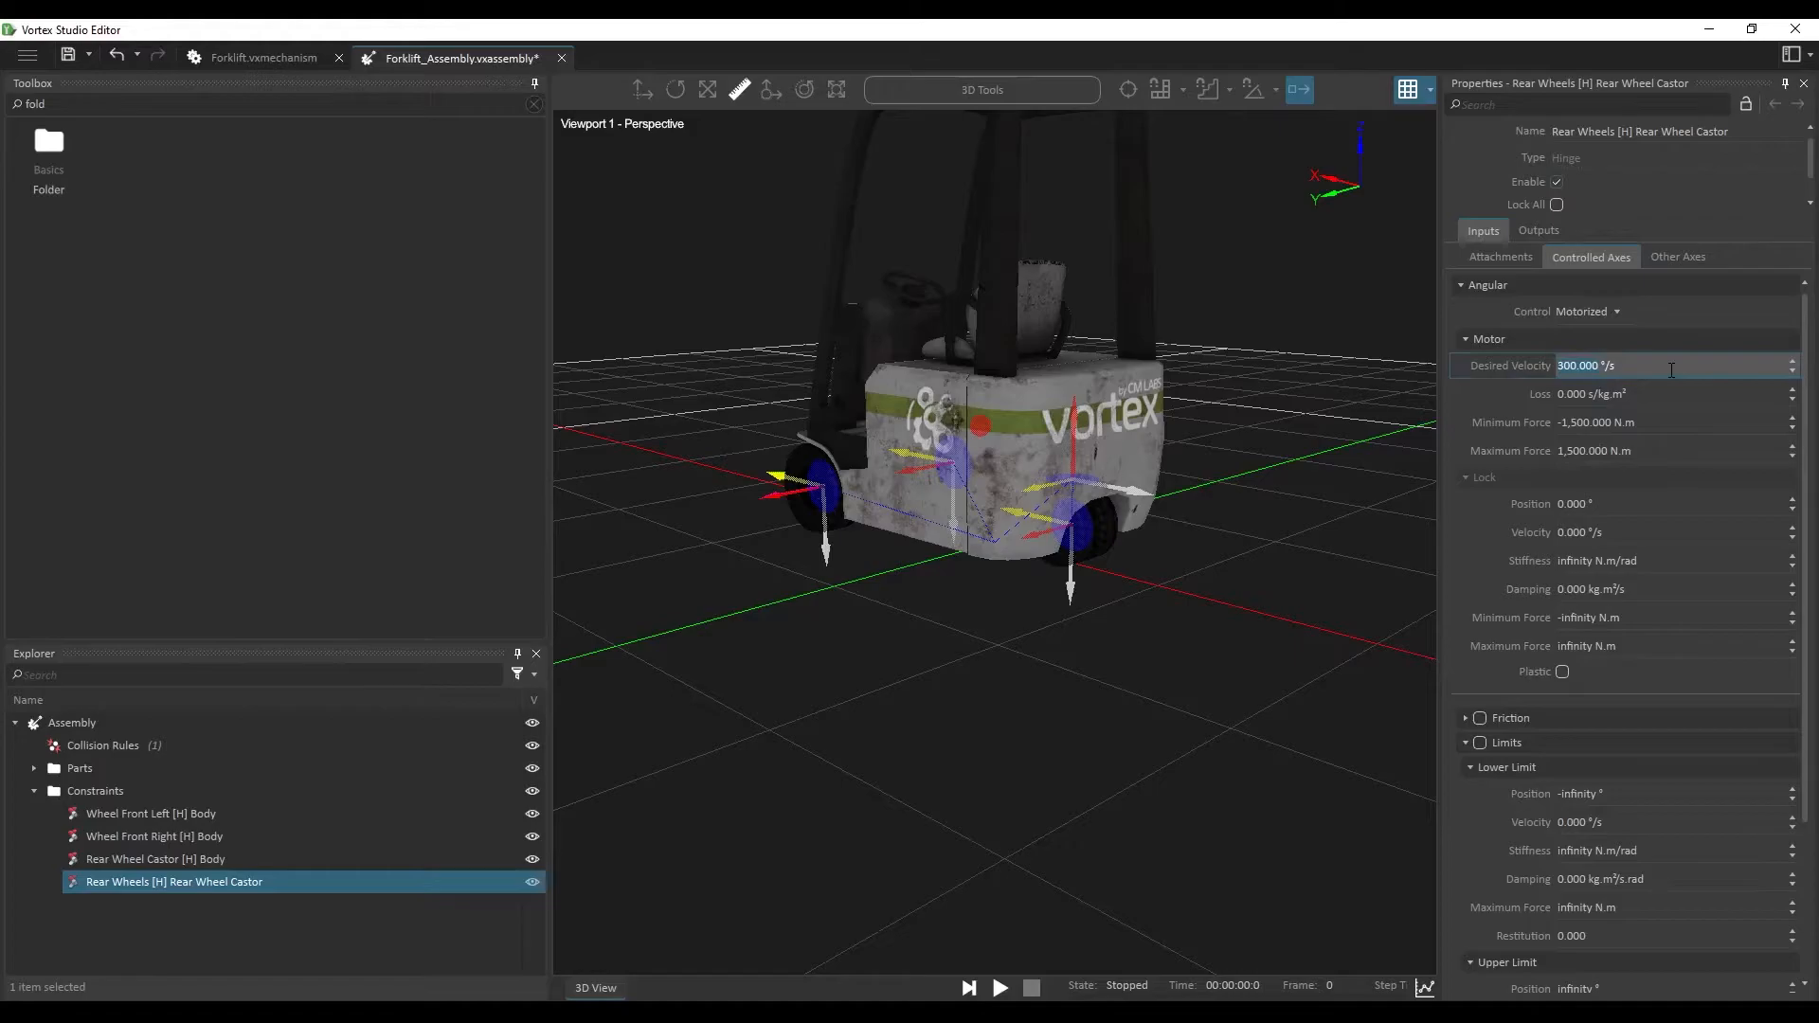
type("600000000000")
key("Return")
left_click(999, 988)
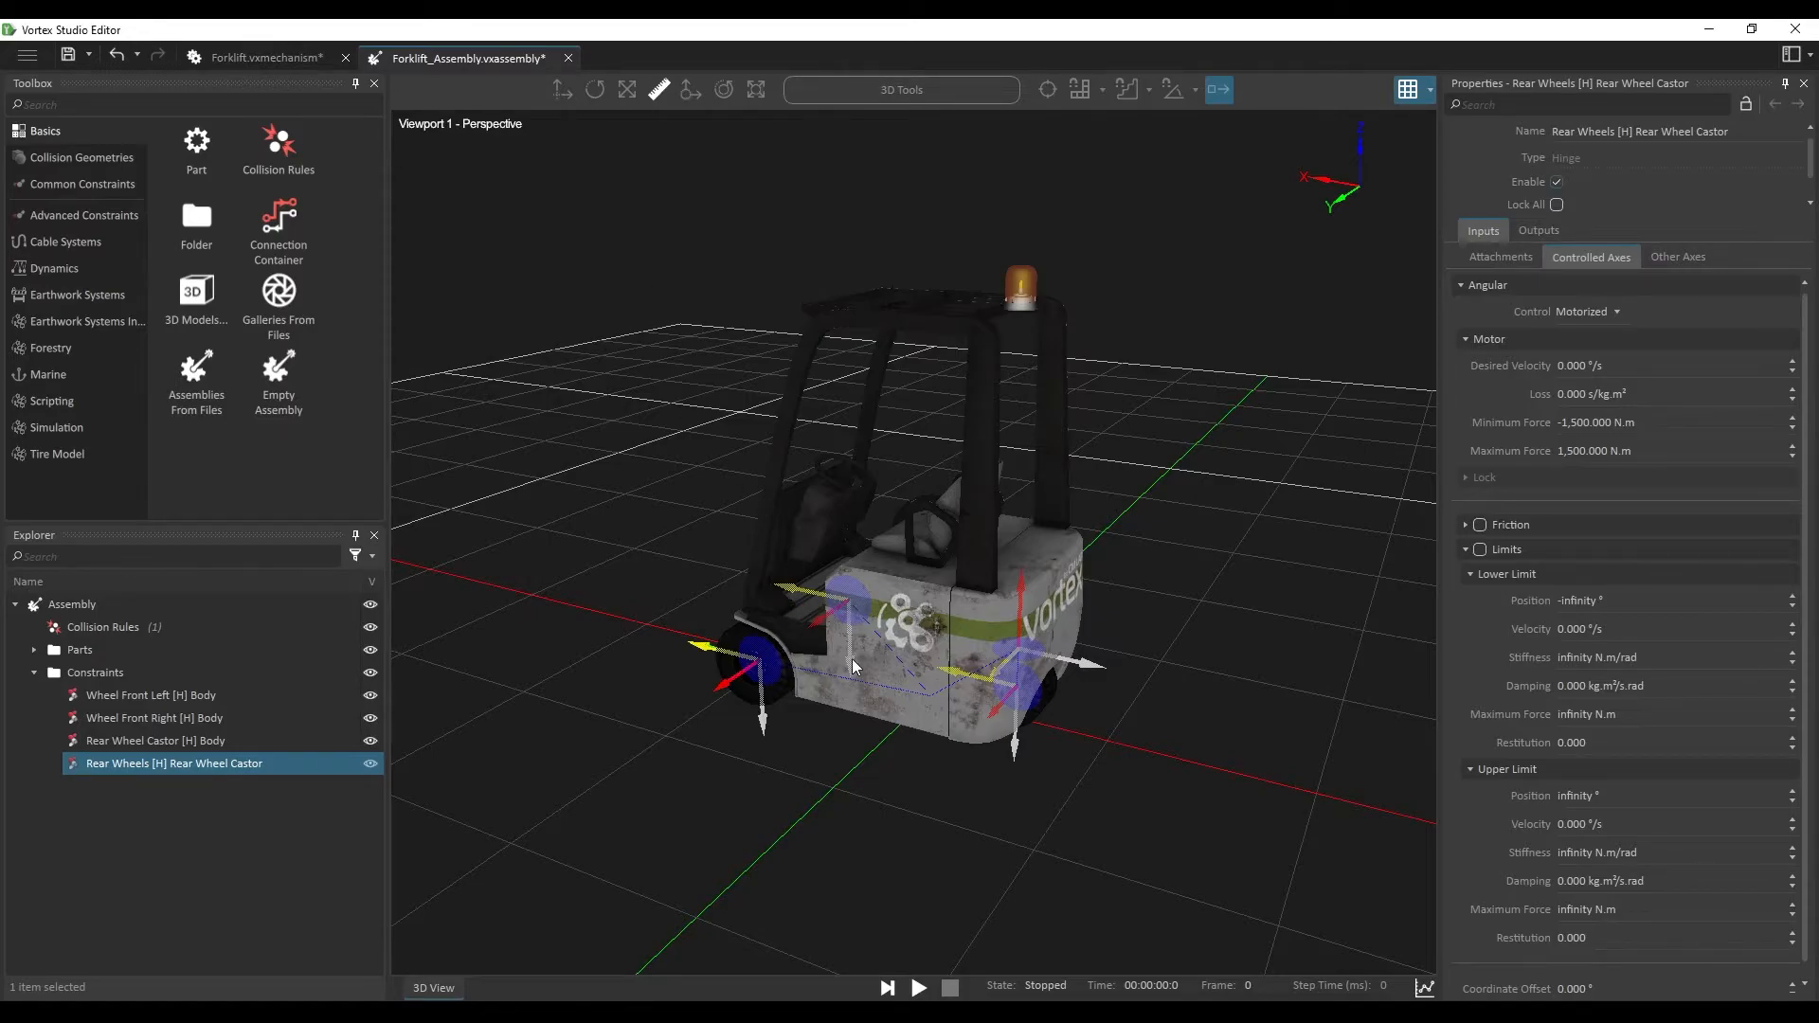
Step: Save Forklift_Assembly.vxassembly and close it to return to the Forklift mechanism
key("ctrl+s")
left_click(562, 58)
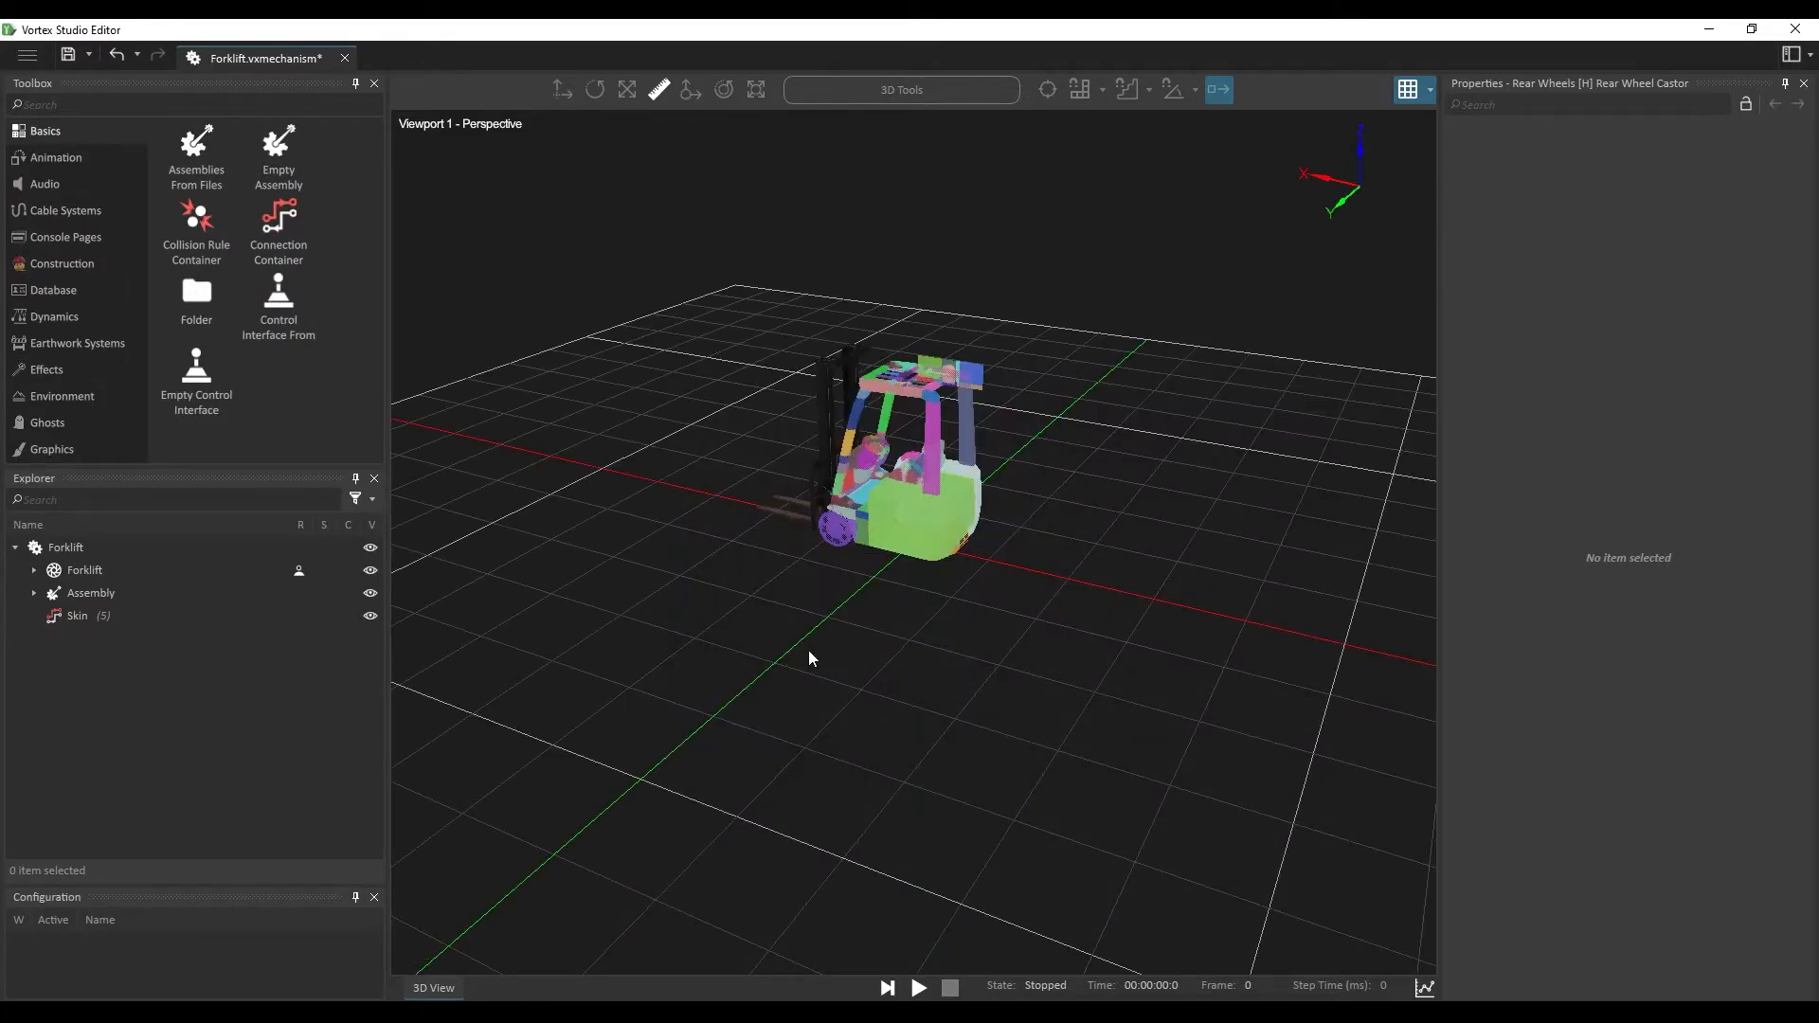
Step: Add a folder to the Forklift mechanism and name it Foriklift Controls
left_click(154, 106)
type("folder")
double_click(49, 147)
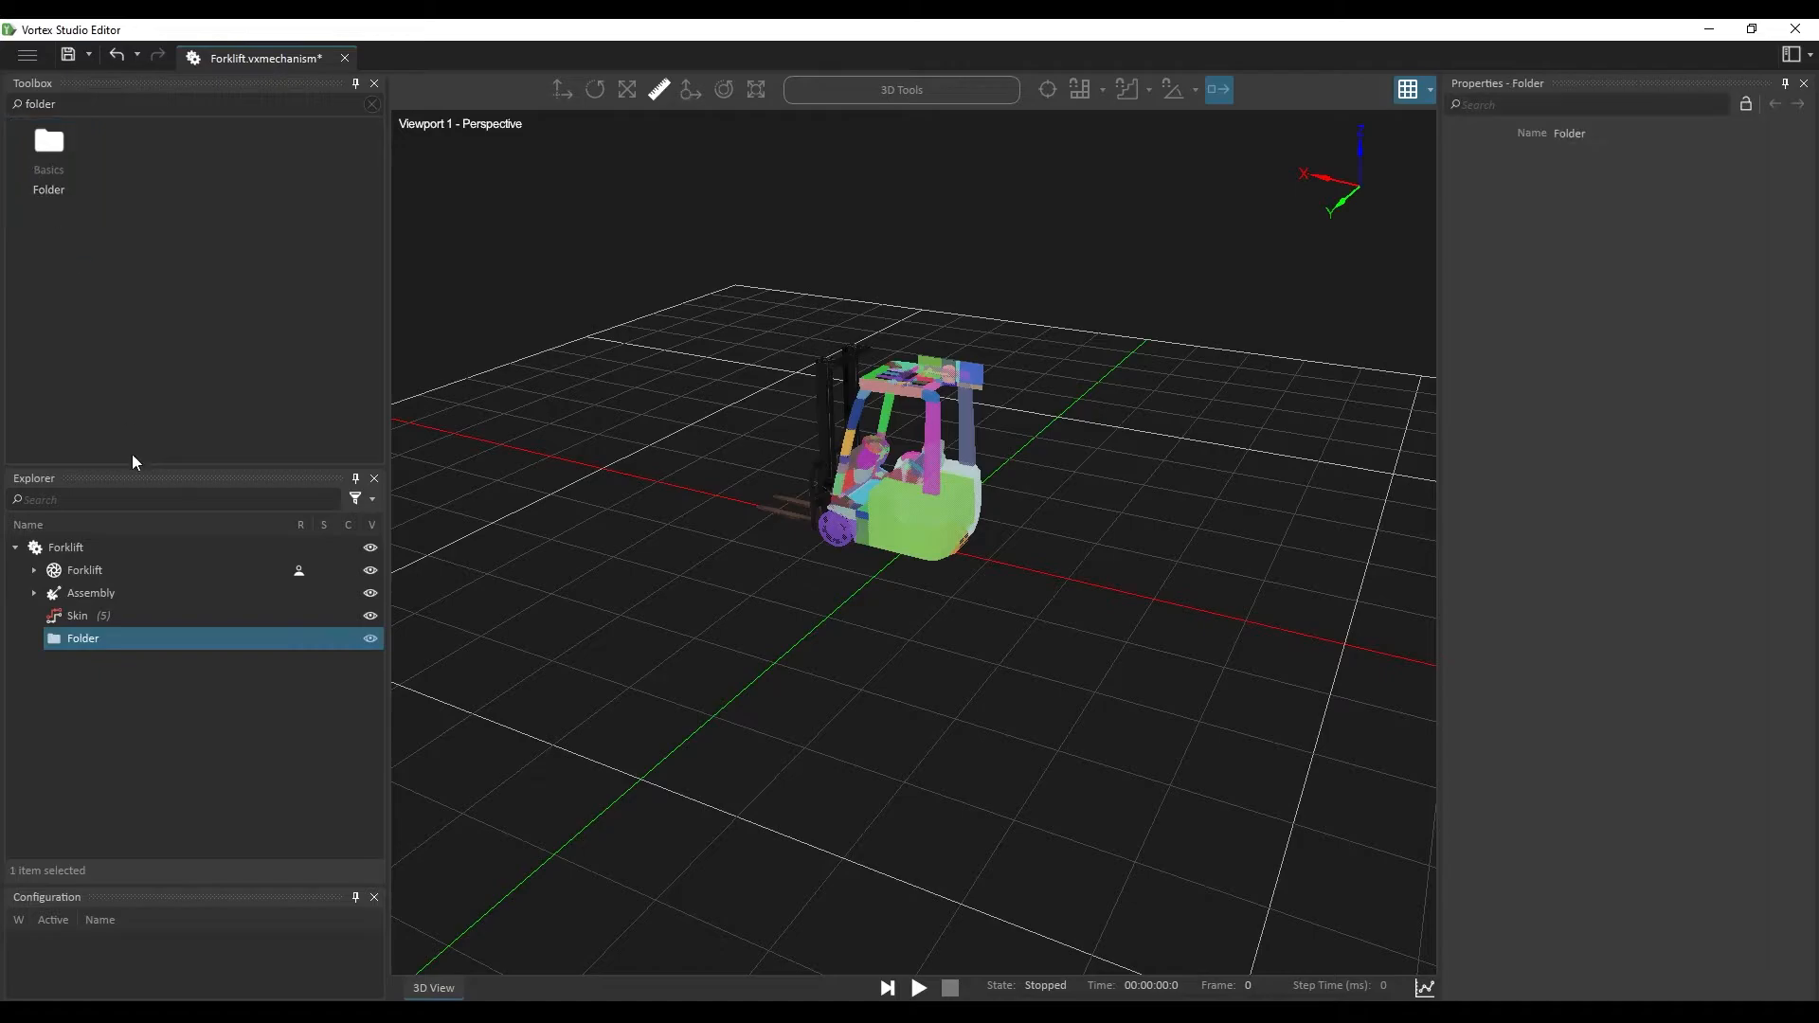
left_click(121, 645)
type("Fo")
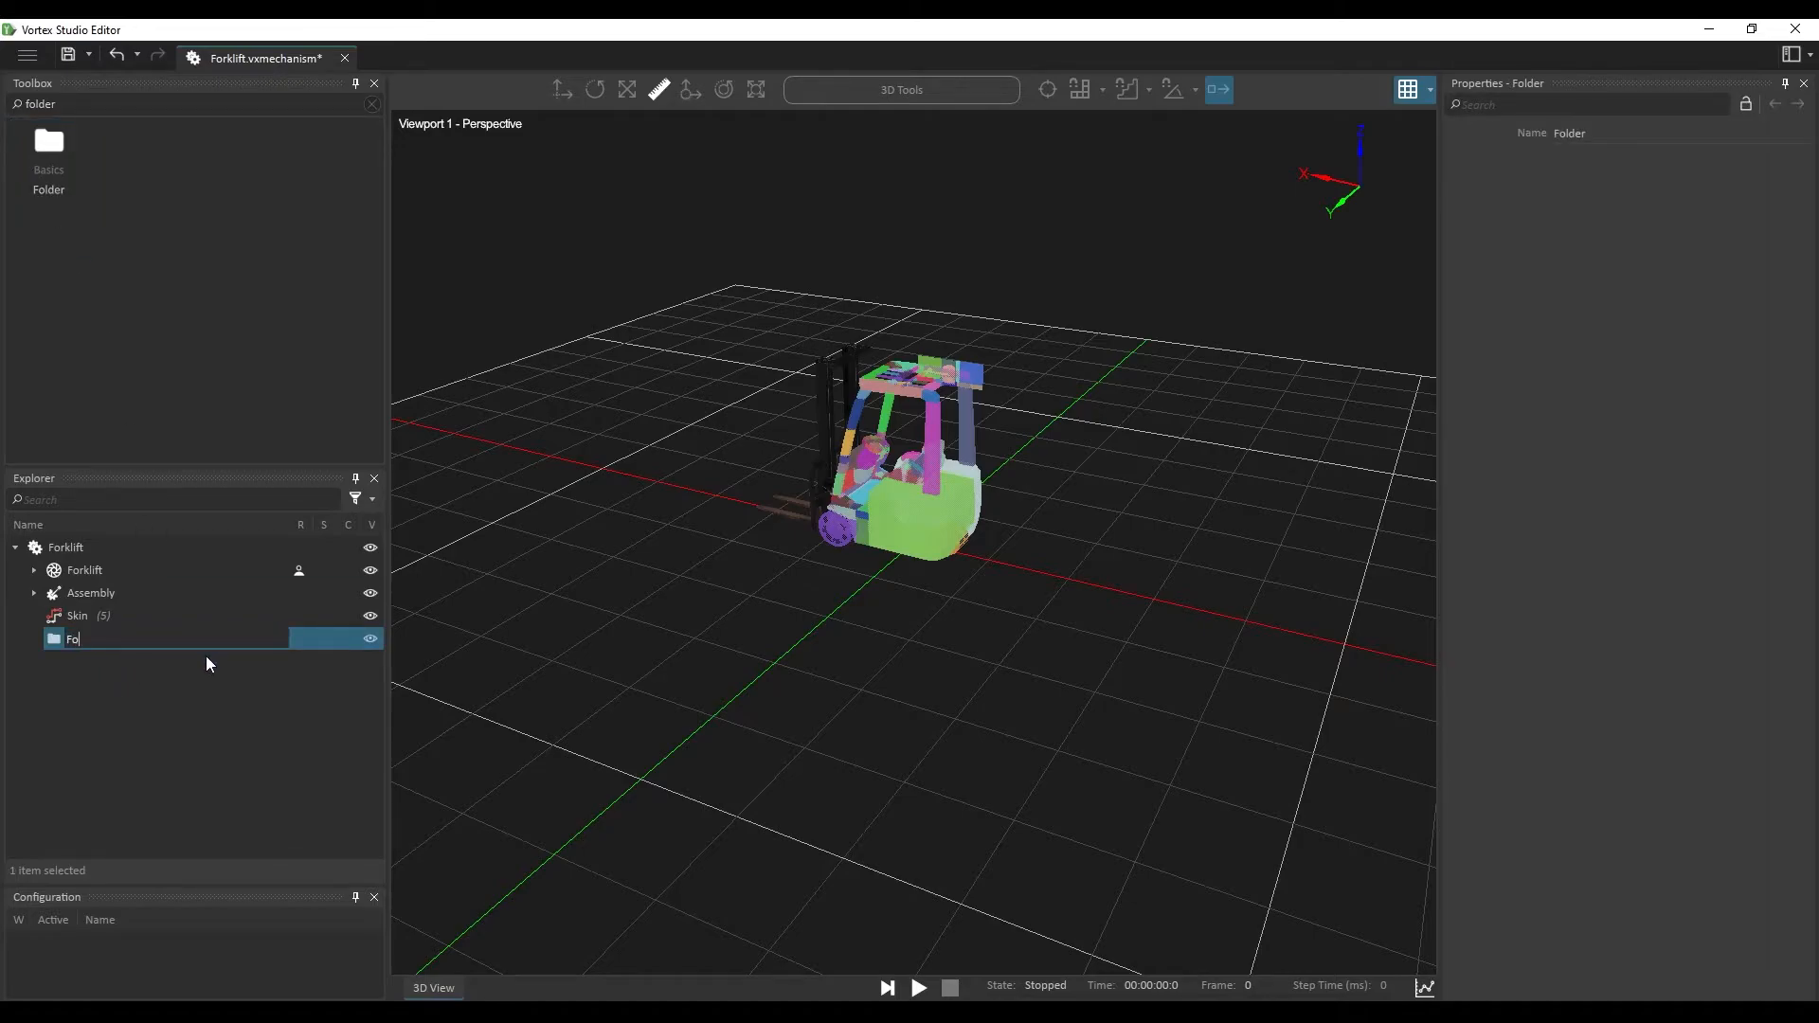
type("riklift Controls")
key("Return")
Step: Find the Joystick input device in the toolbox and add it to the Foriklift Controls folder
double_click(115, 99)
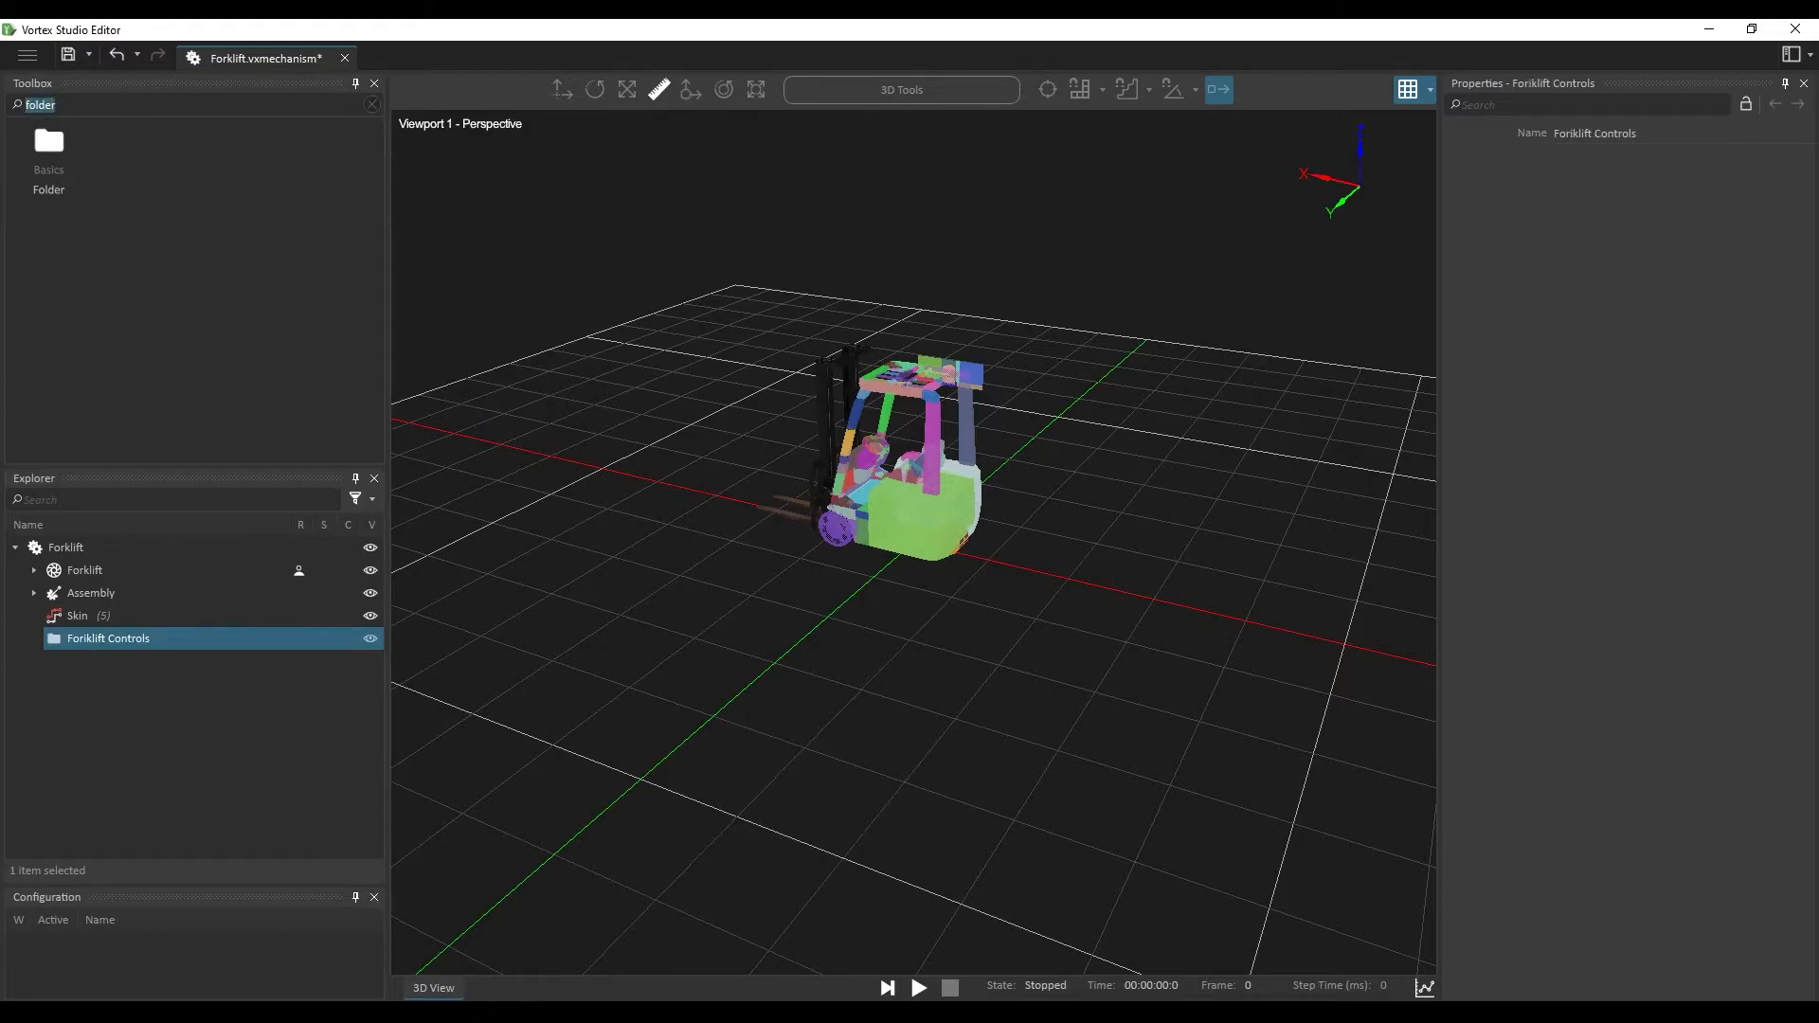
type("joy")
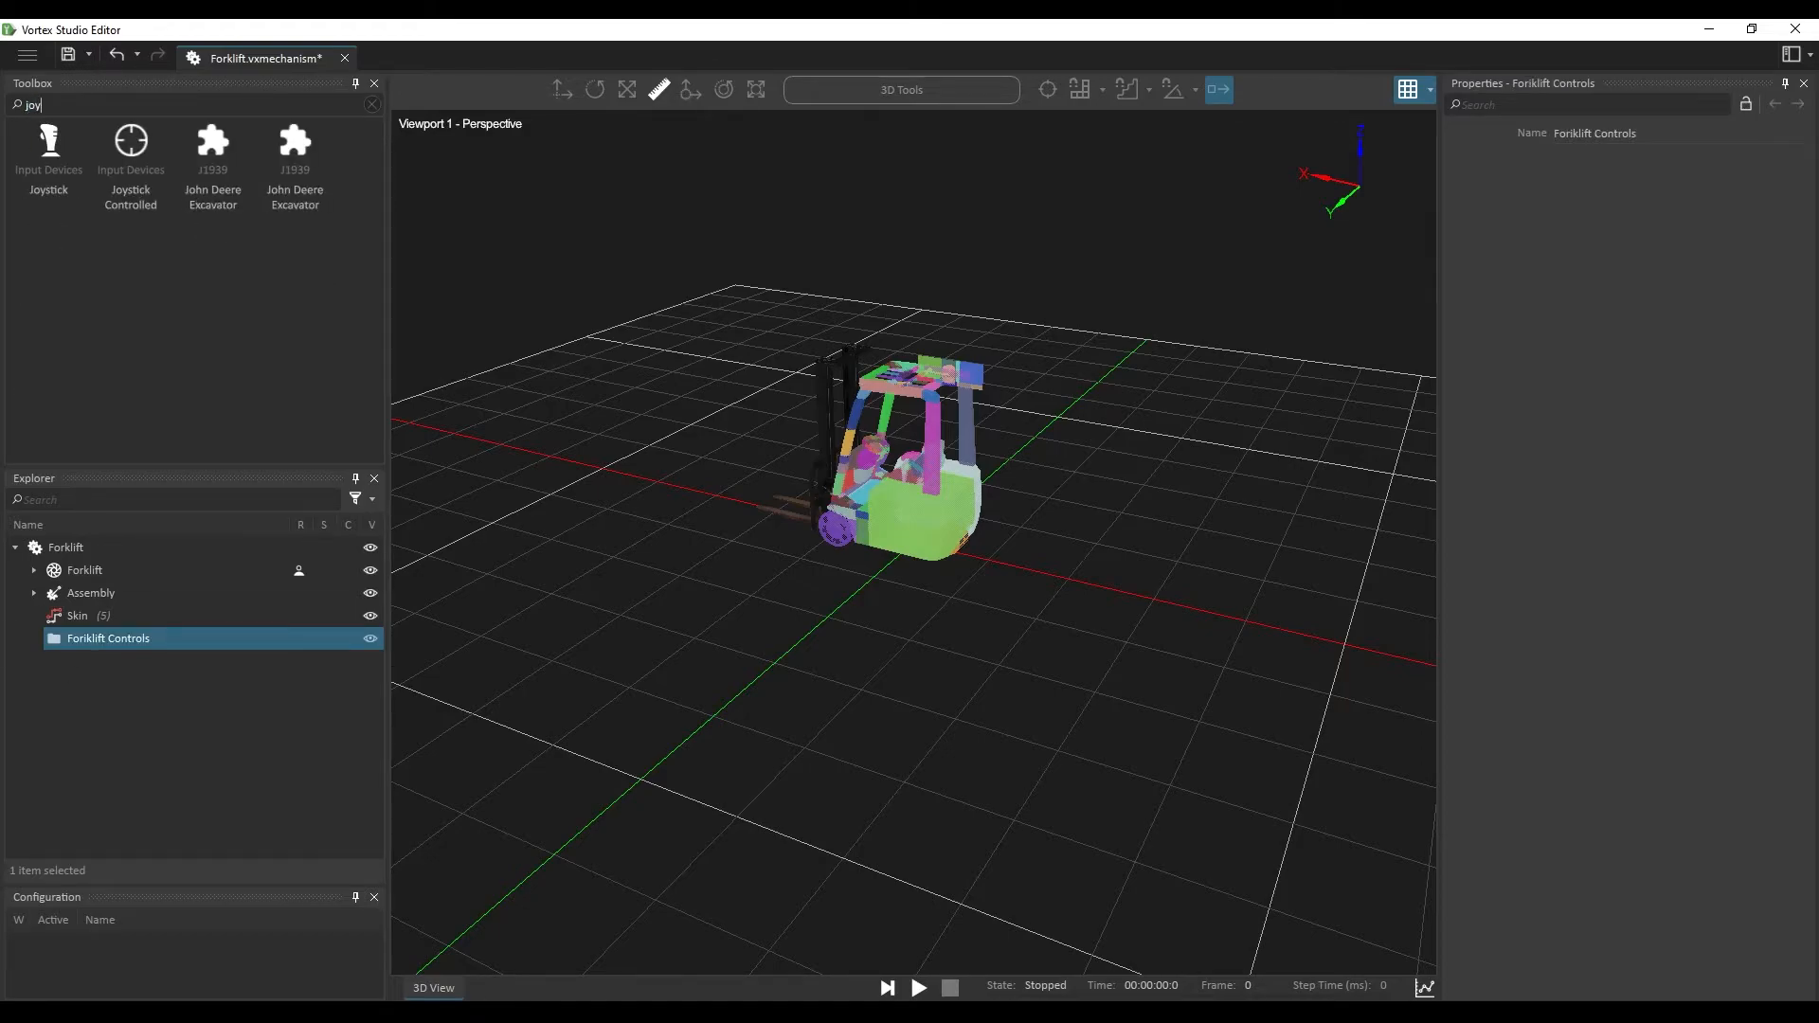
type("stick")
left_click_drag(49, 151, 130, 638)
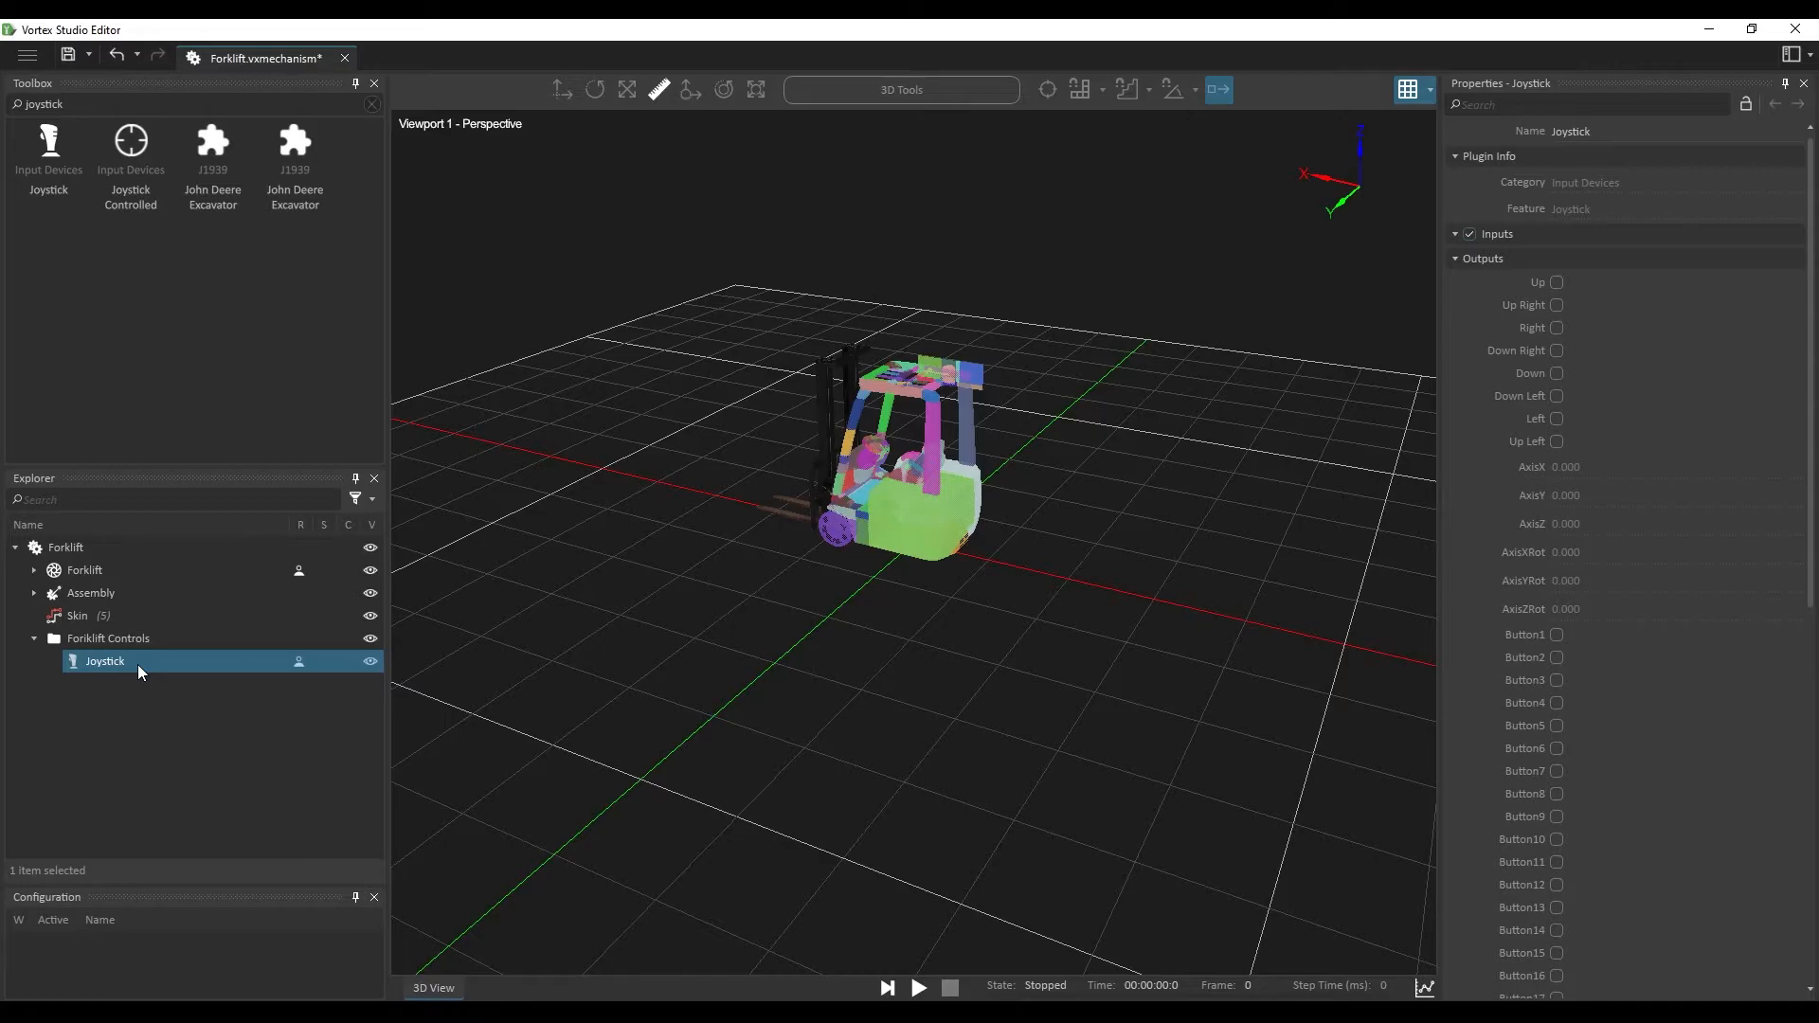
Step: Add a Connection Container to the Foriklift Controls folder and name it Forklift Controls Connections
double_click(47, 105)
type("connec")
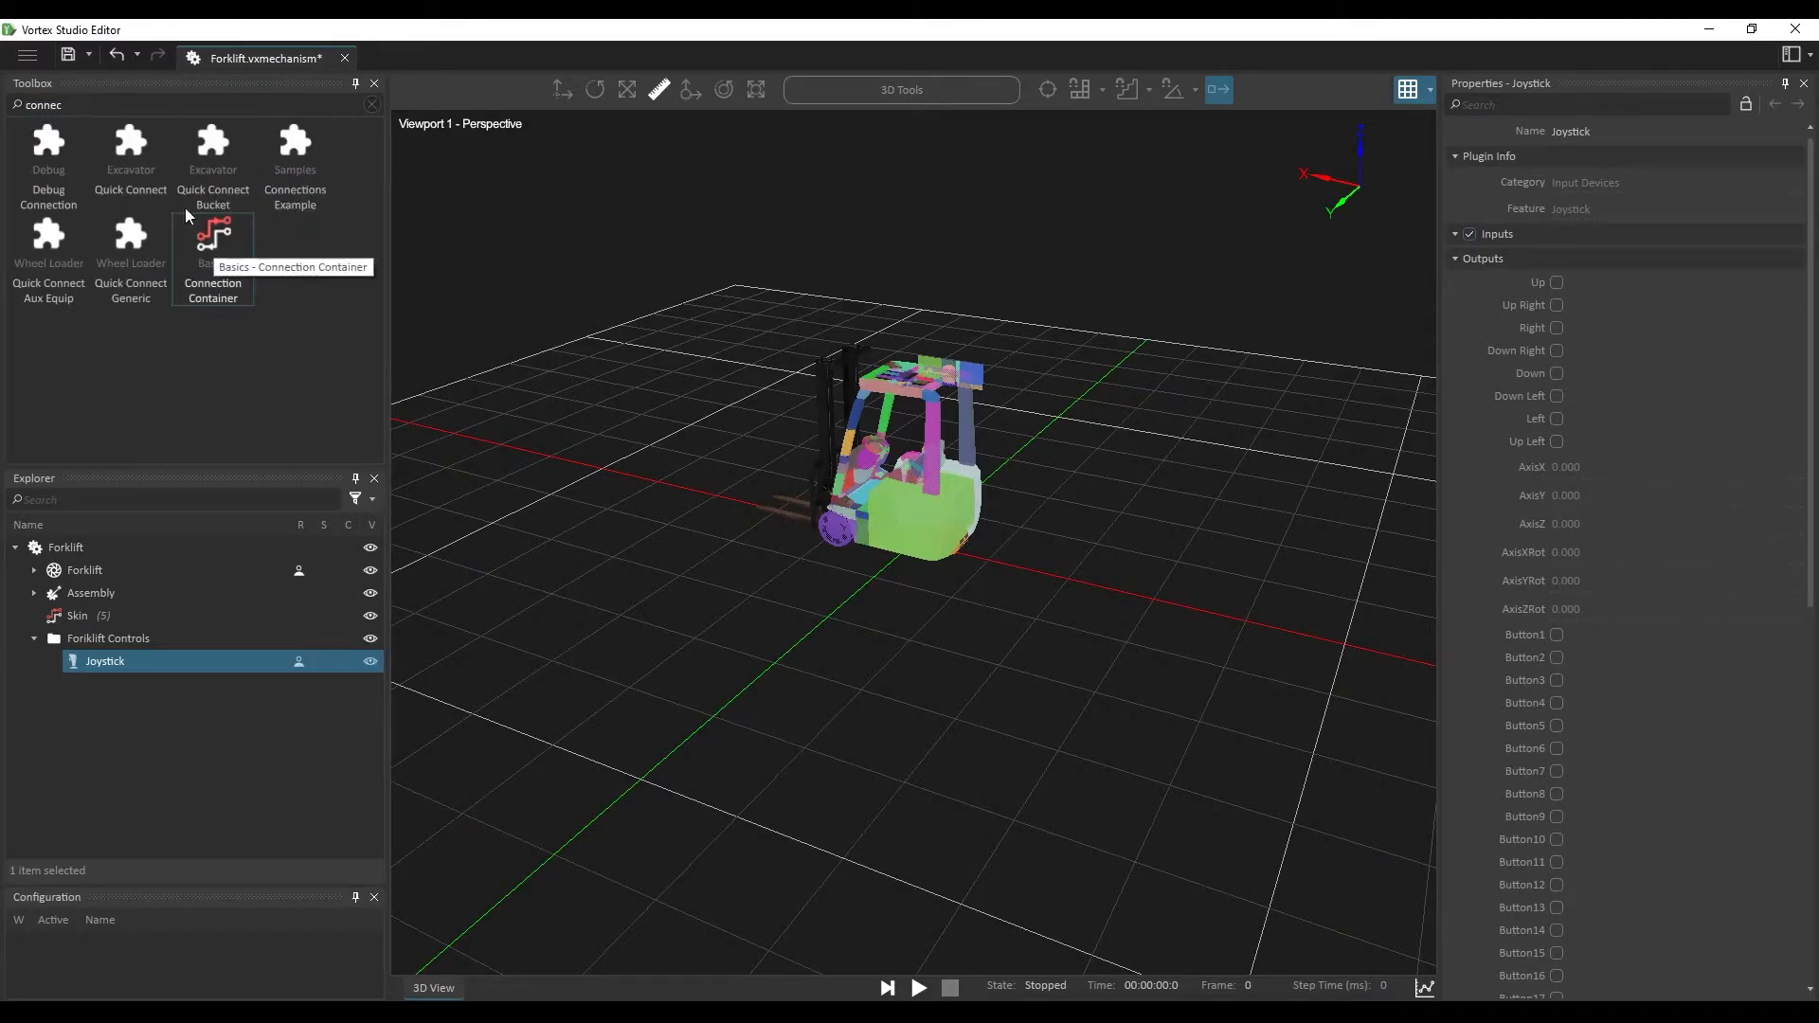
left_click_drag(237, 289, 241, 674)
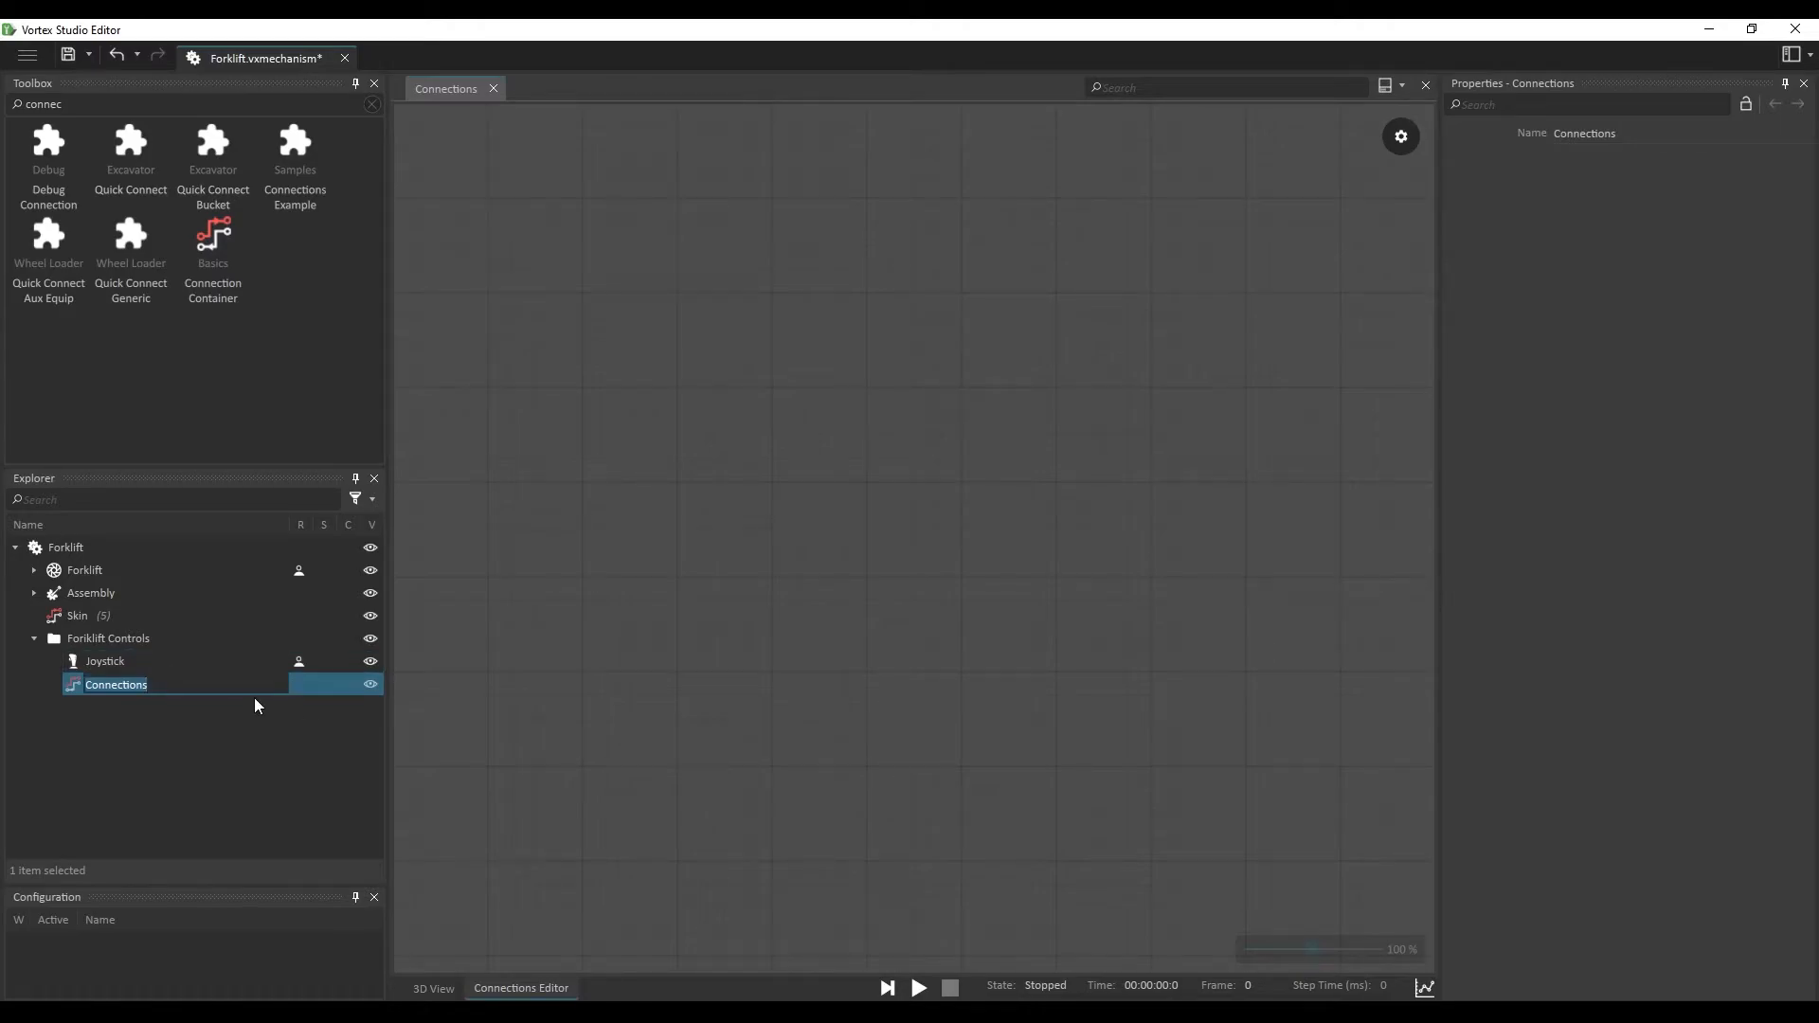
type("Forklift Controls Connections")
Step: Place the Joystick's AxisY and AxisYRot outputs in the Forklift Controls Connections graph
left_click(194, 667)
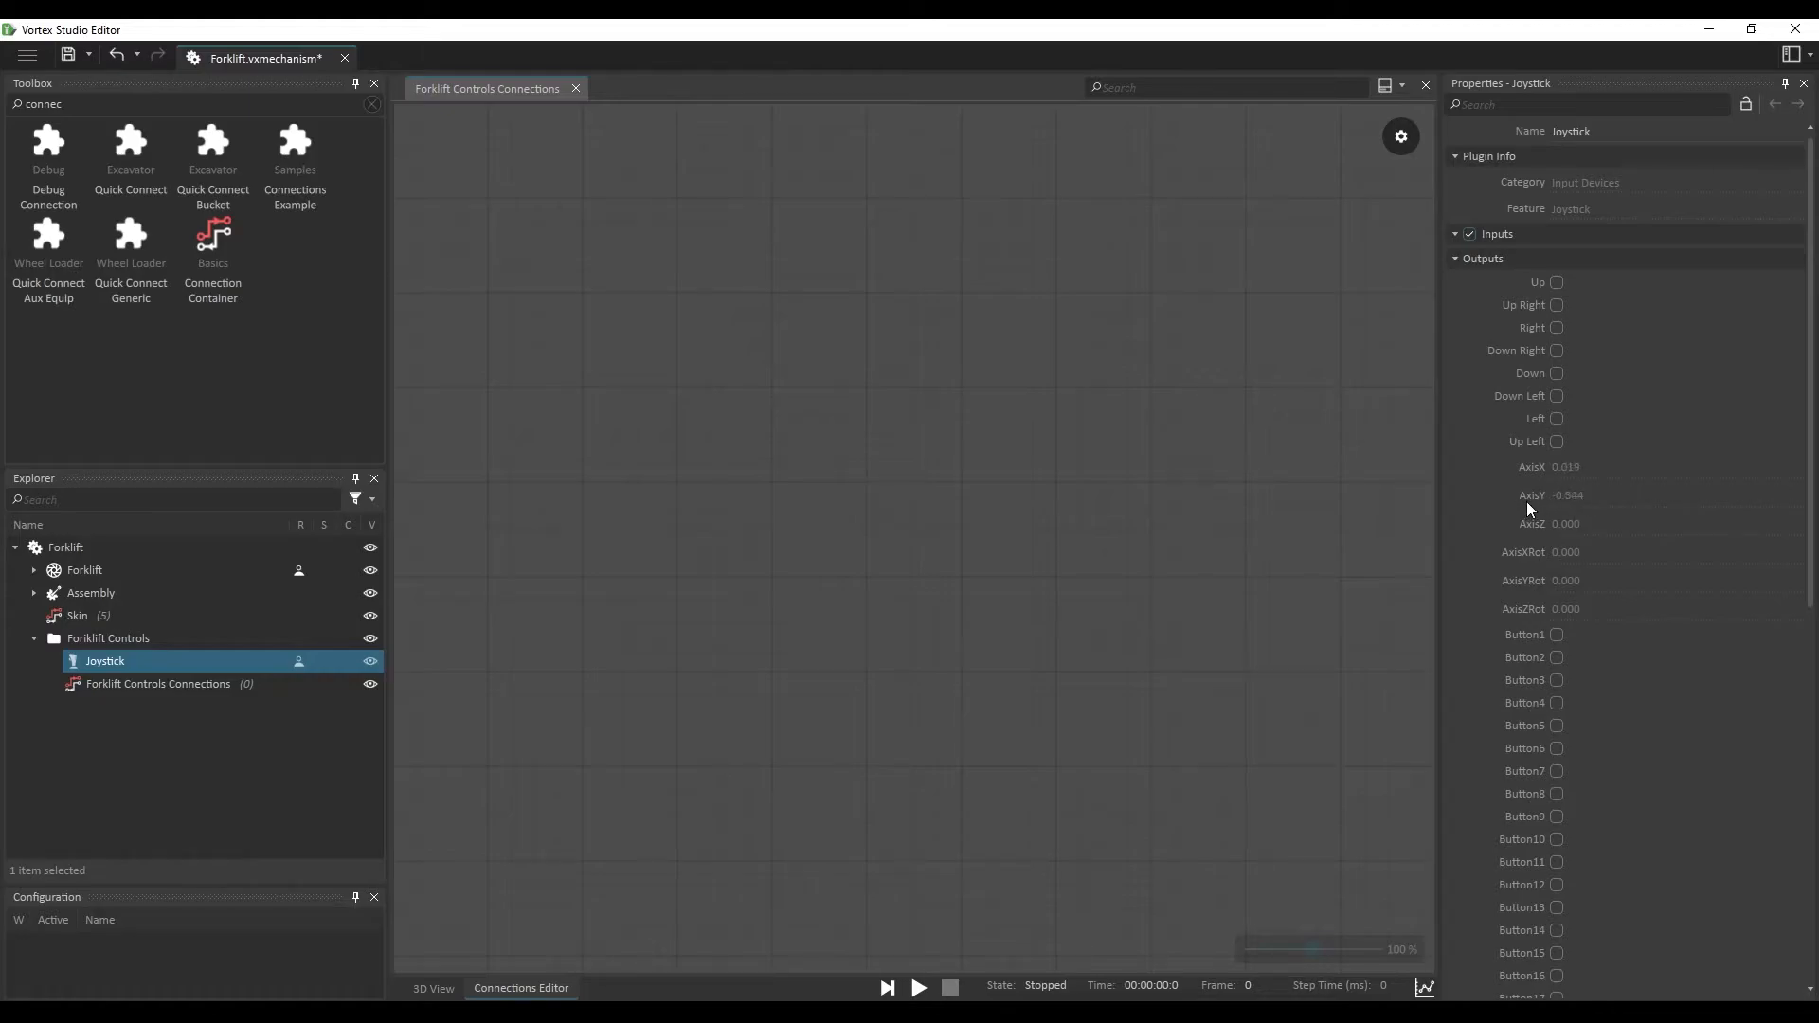
left_click_drag(1536, 495, 738, 488)
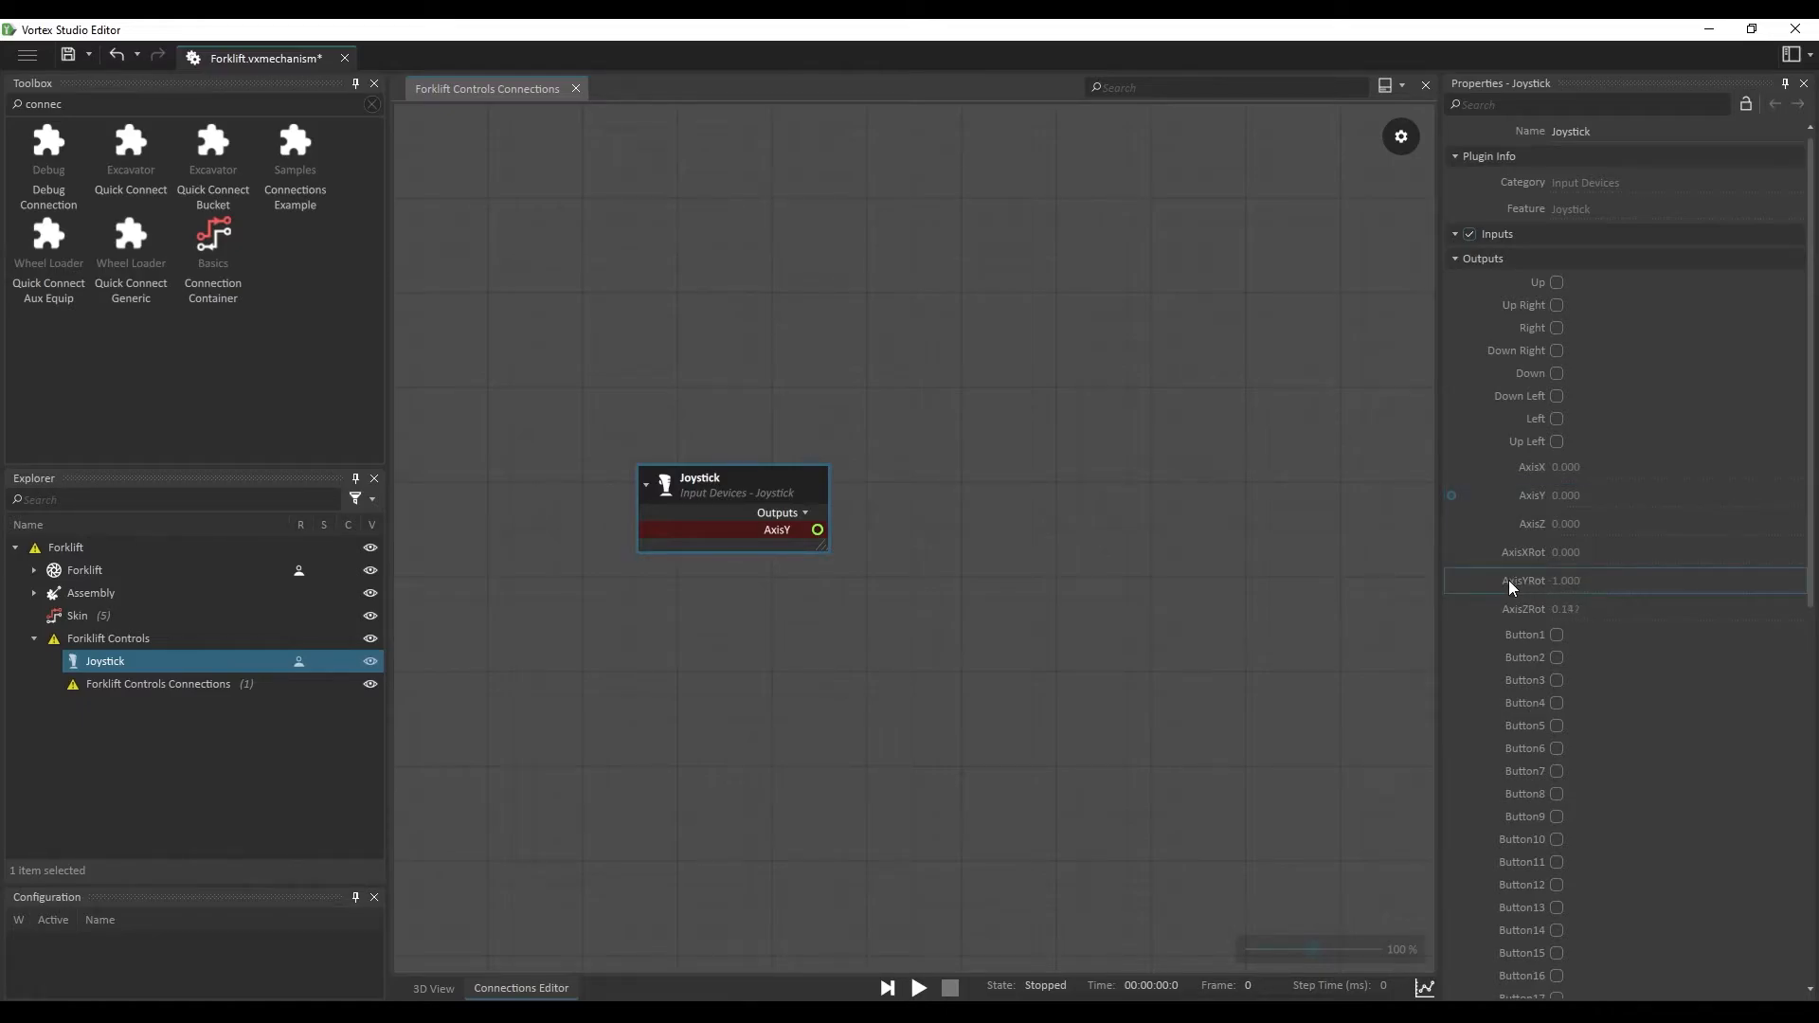
left_click_drag(1541, 580, 847, 609)
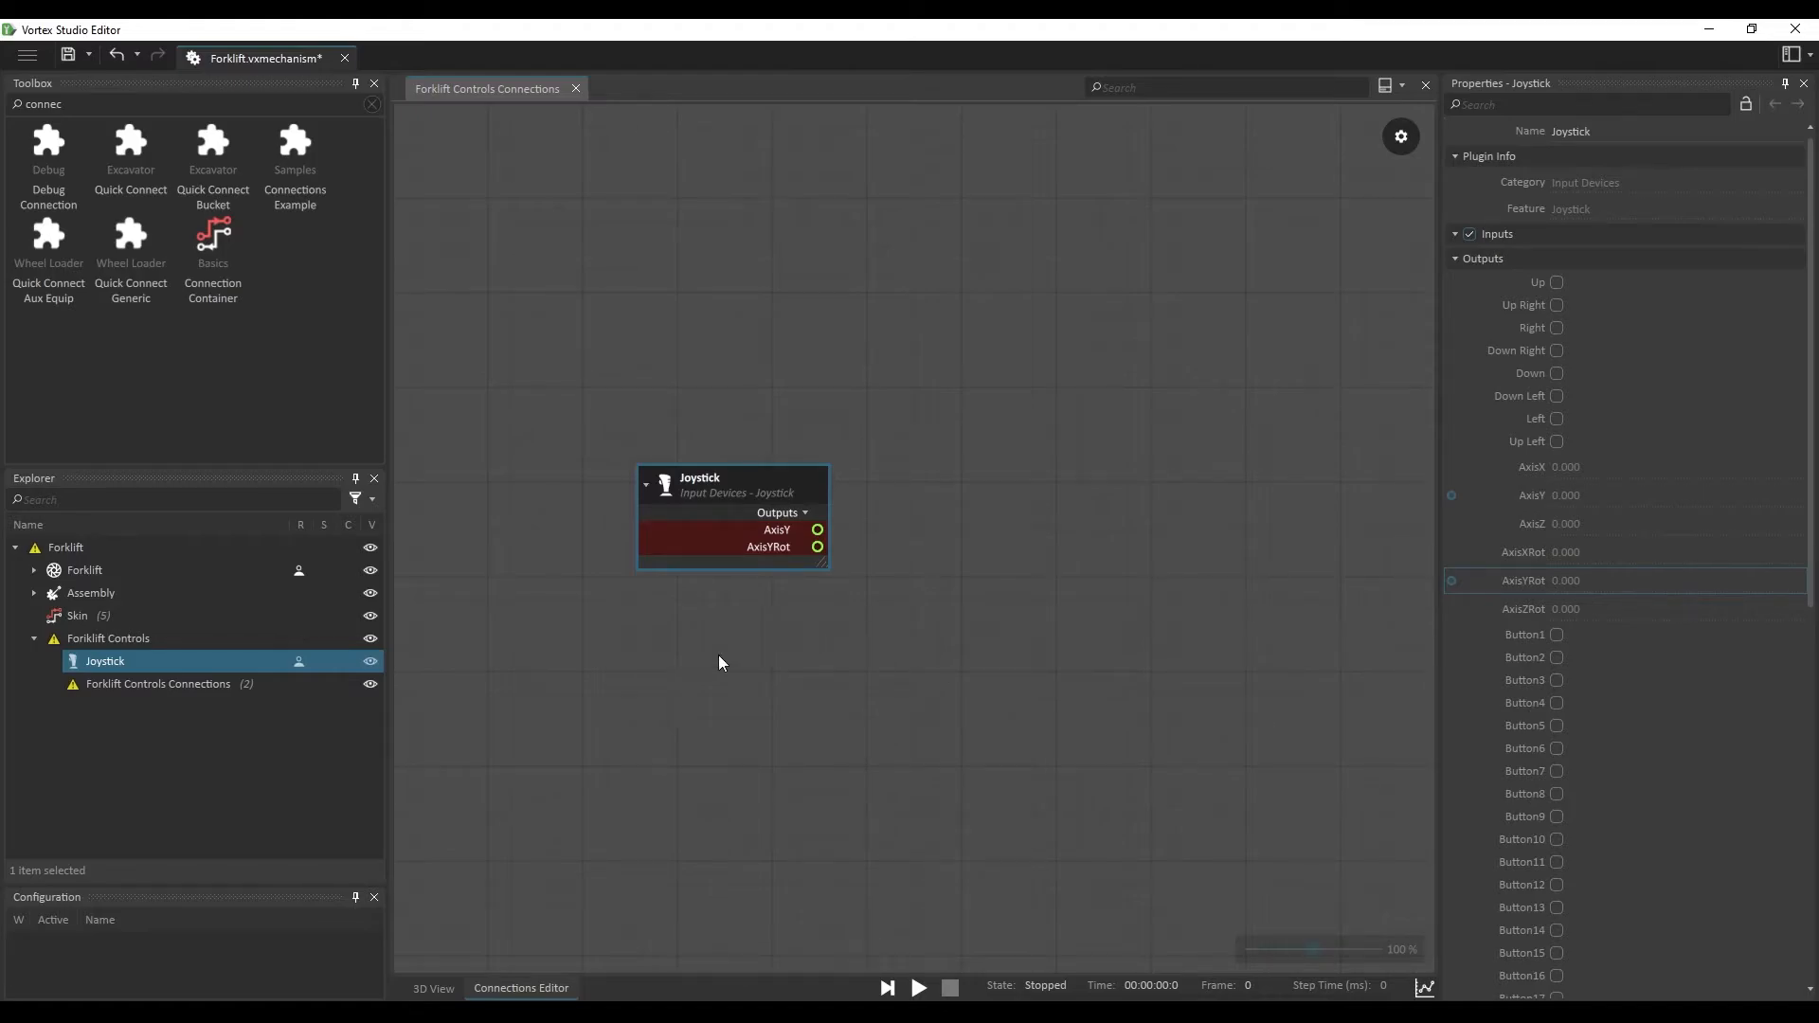
Step: Add the motor Desired Velocity input of the Rear Wheels [H] Rear Wheel Castor hinge to the connections graph
left_click(34, 593)
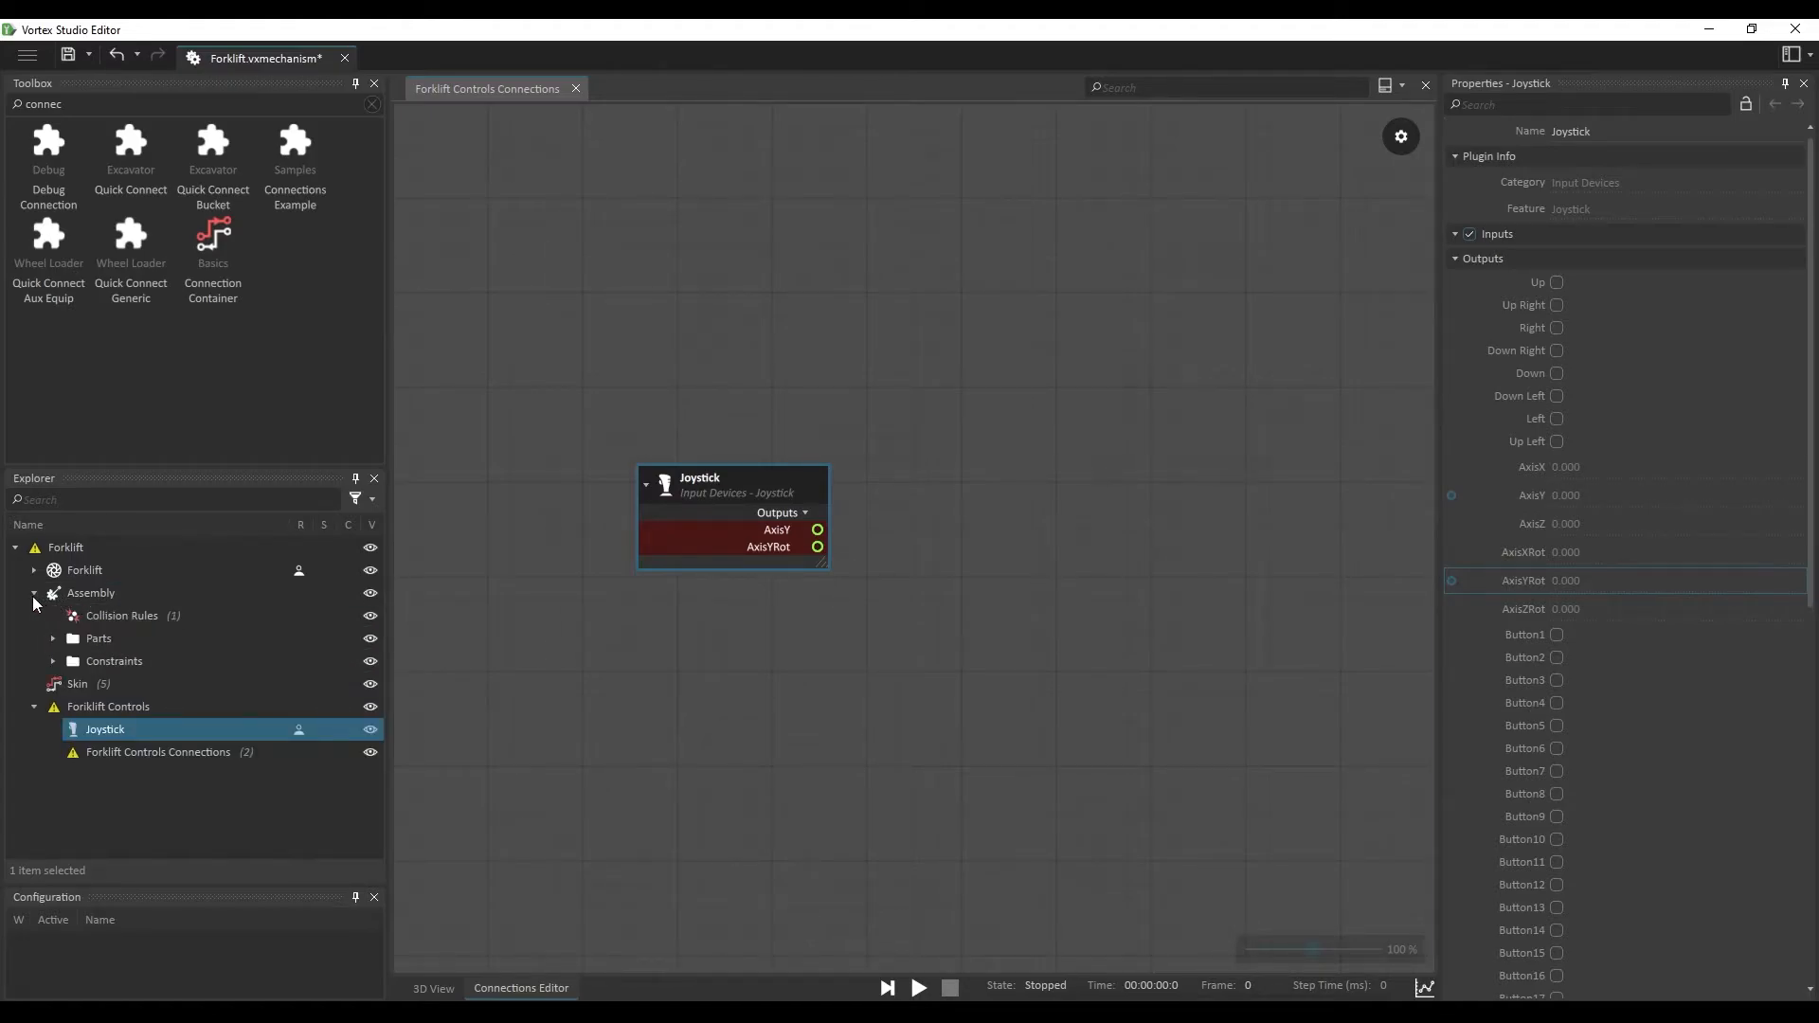
left_click(53, 661)
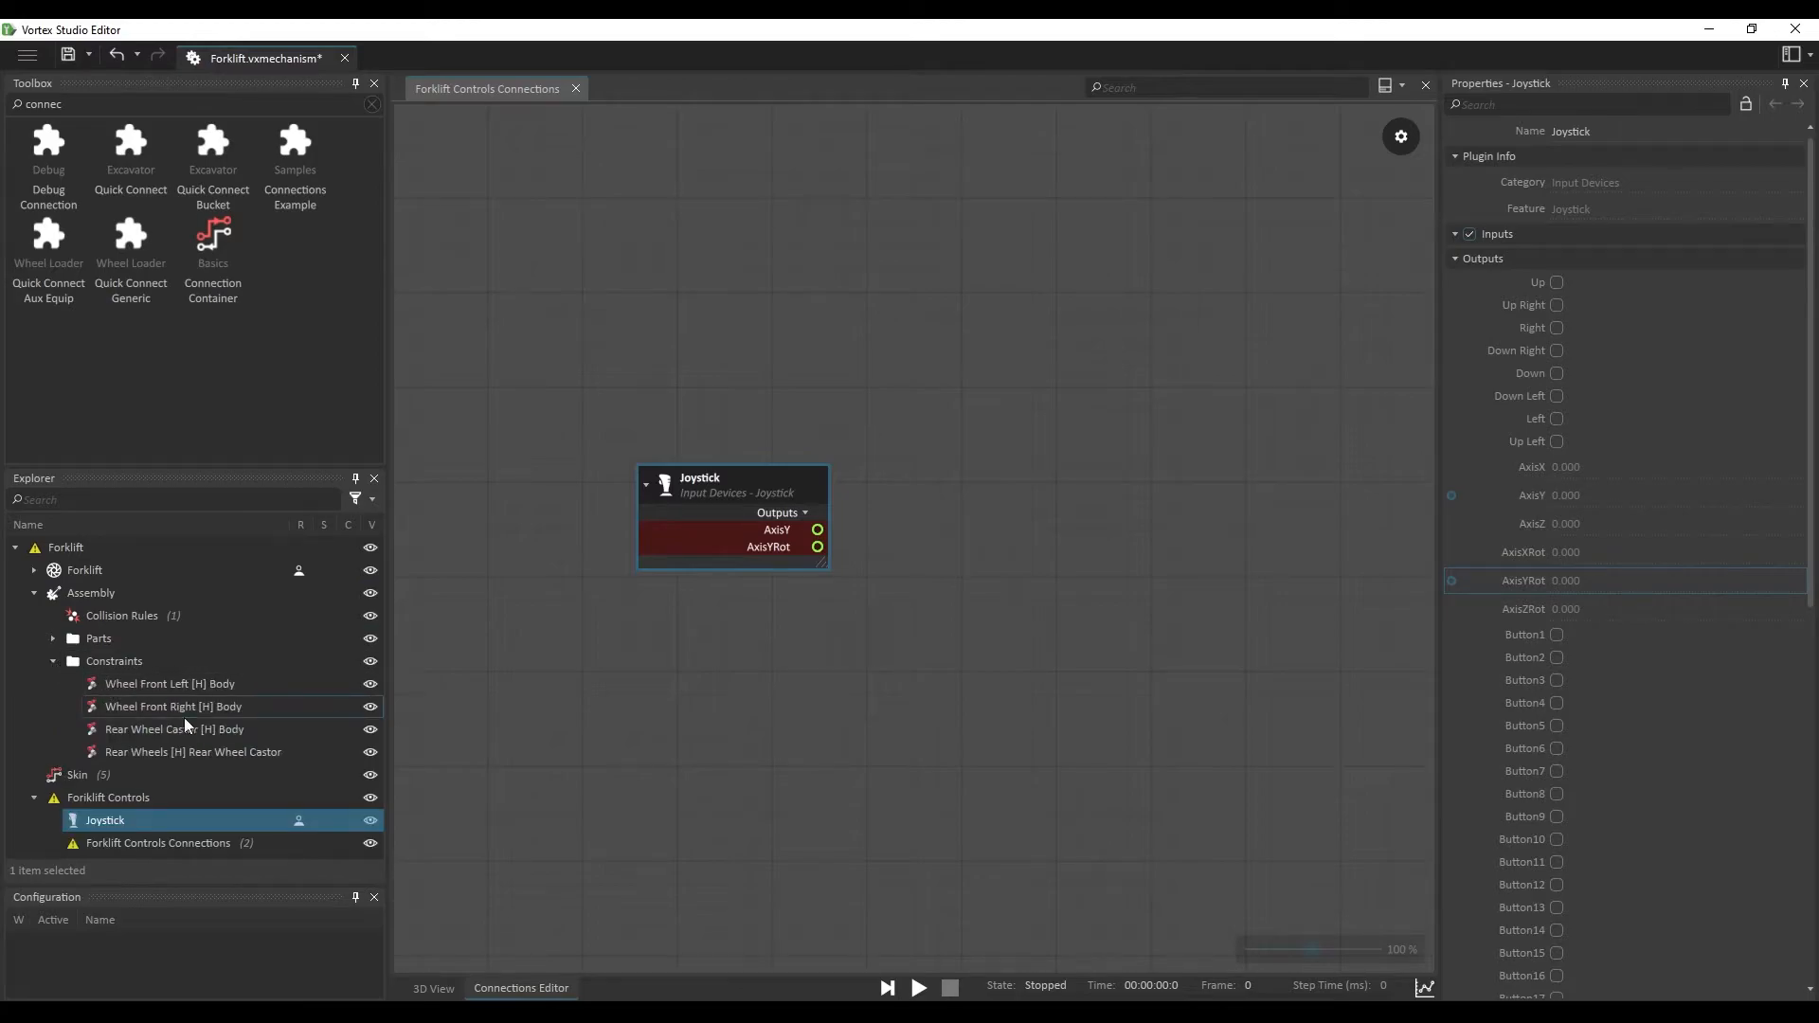
left_click(180, 754)
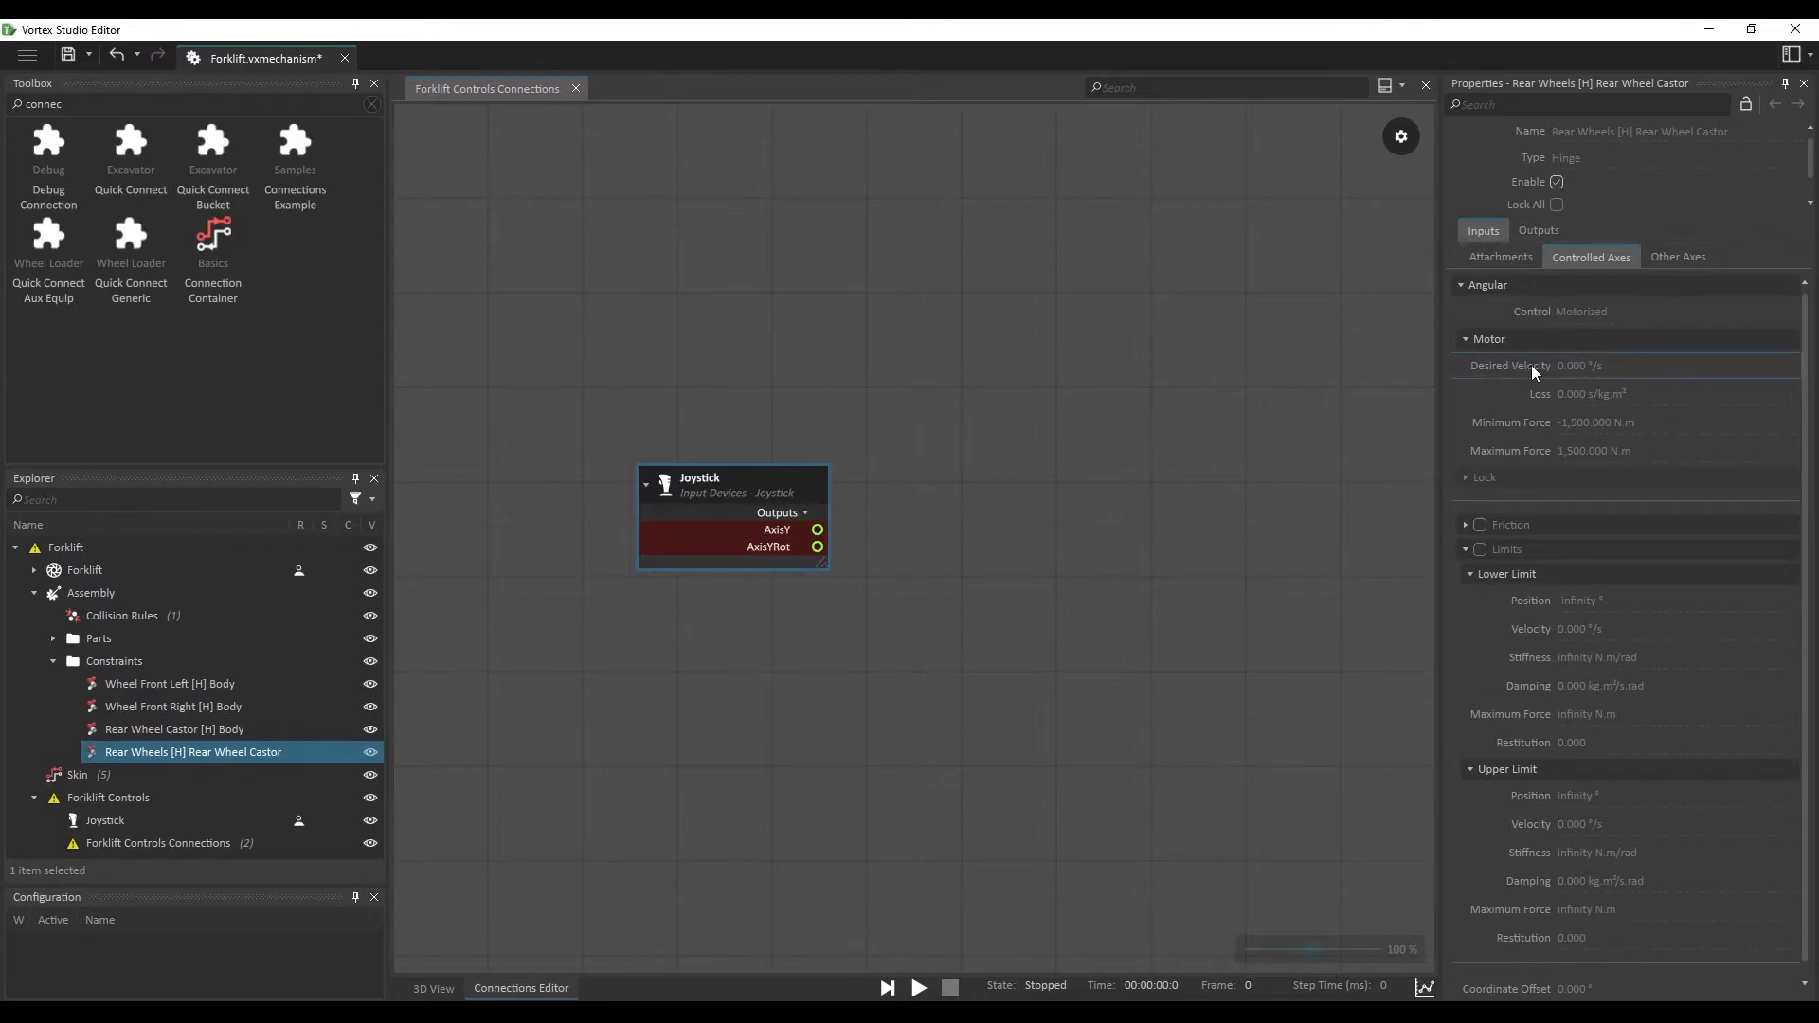
left_click_drag(1532, 366, 1098, 336)
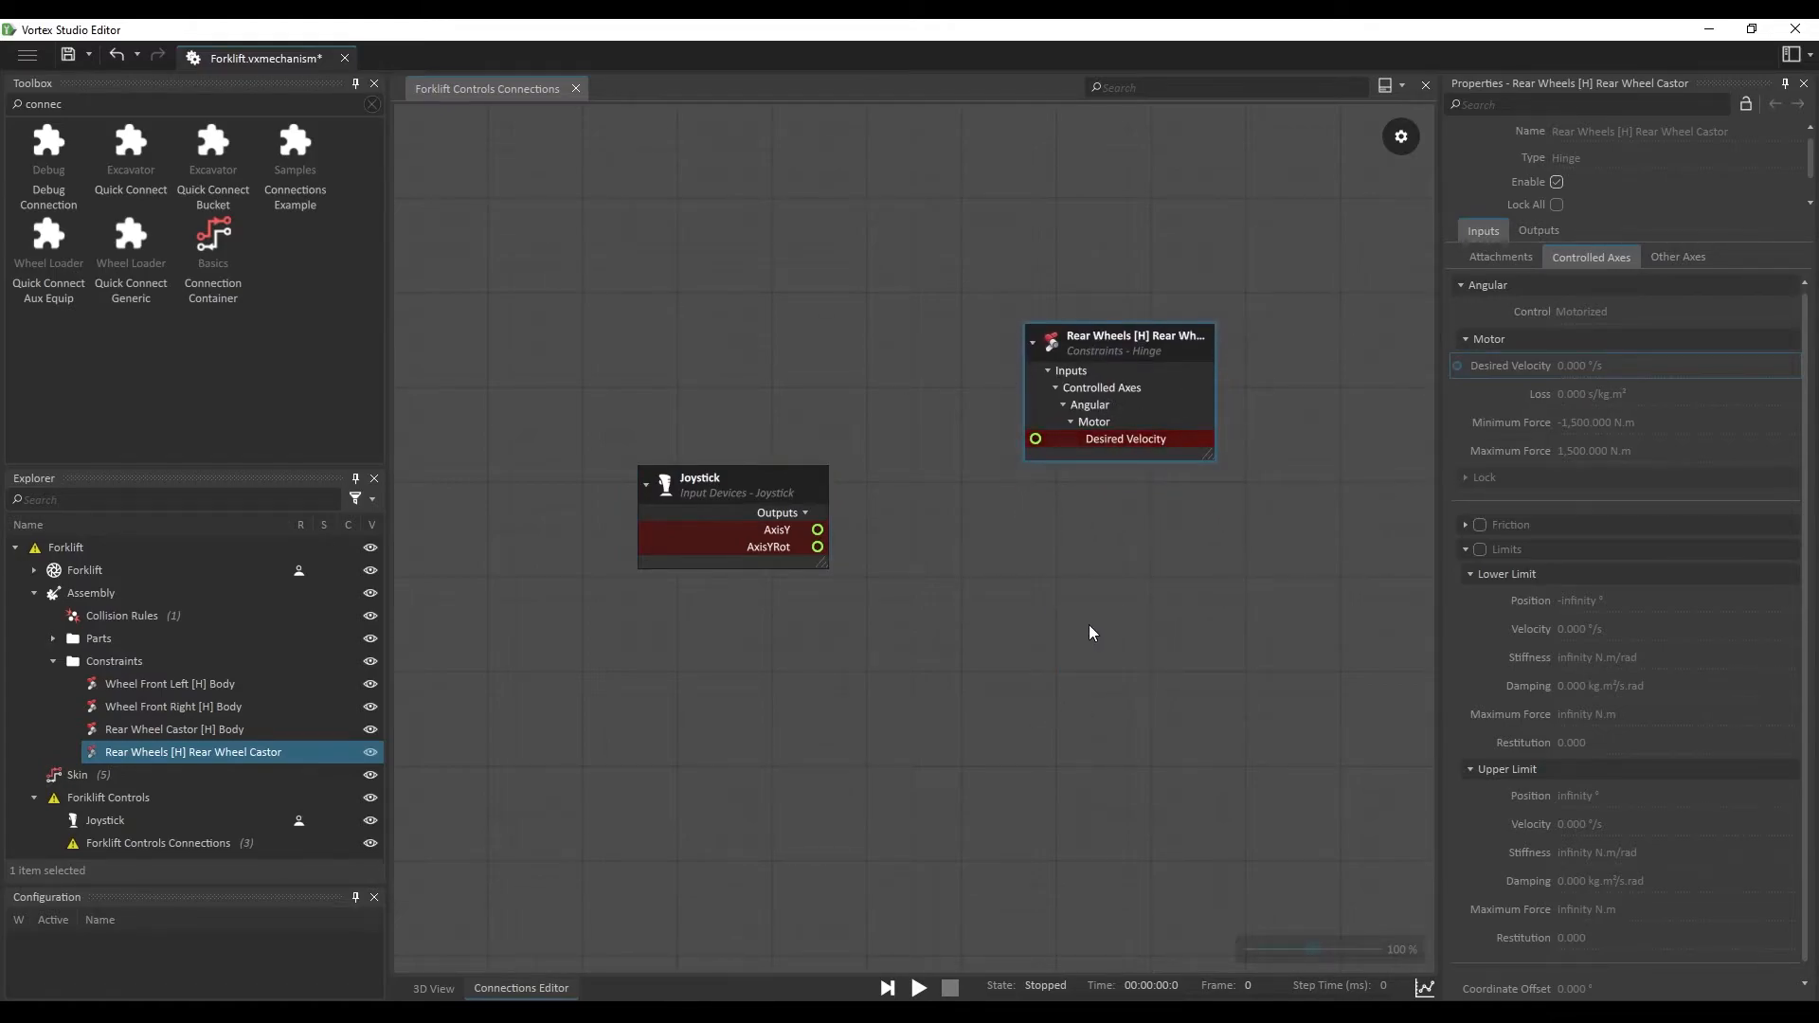
Step: Add the lock Position input of the Rear Wheel Castor [H] Body hinge to the connections graph
left_click(156, 734)
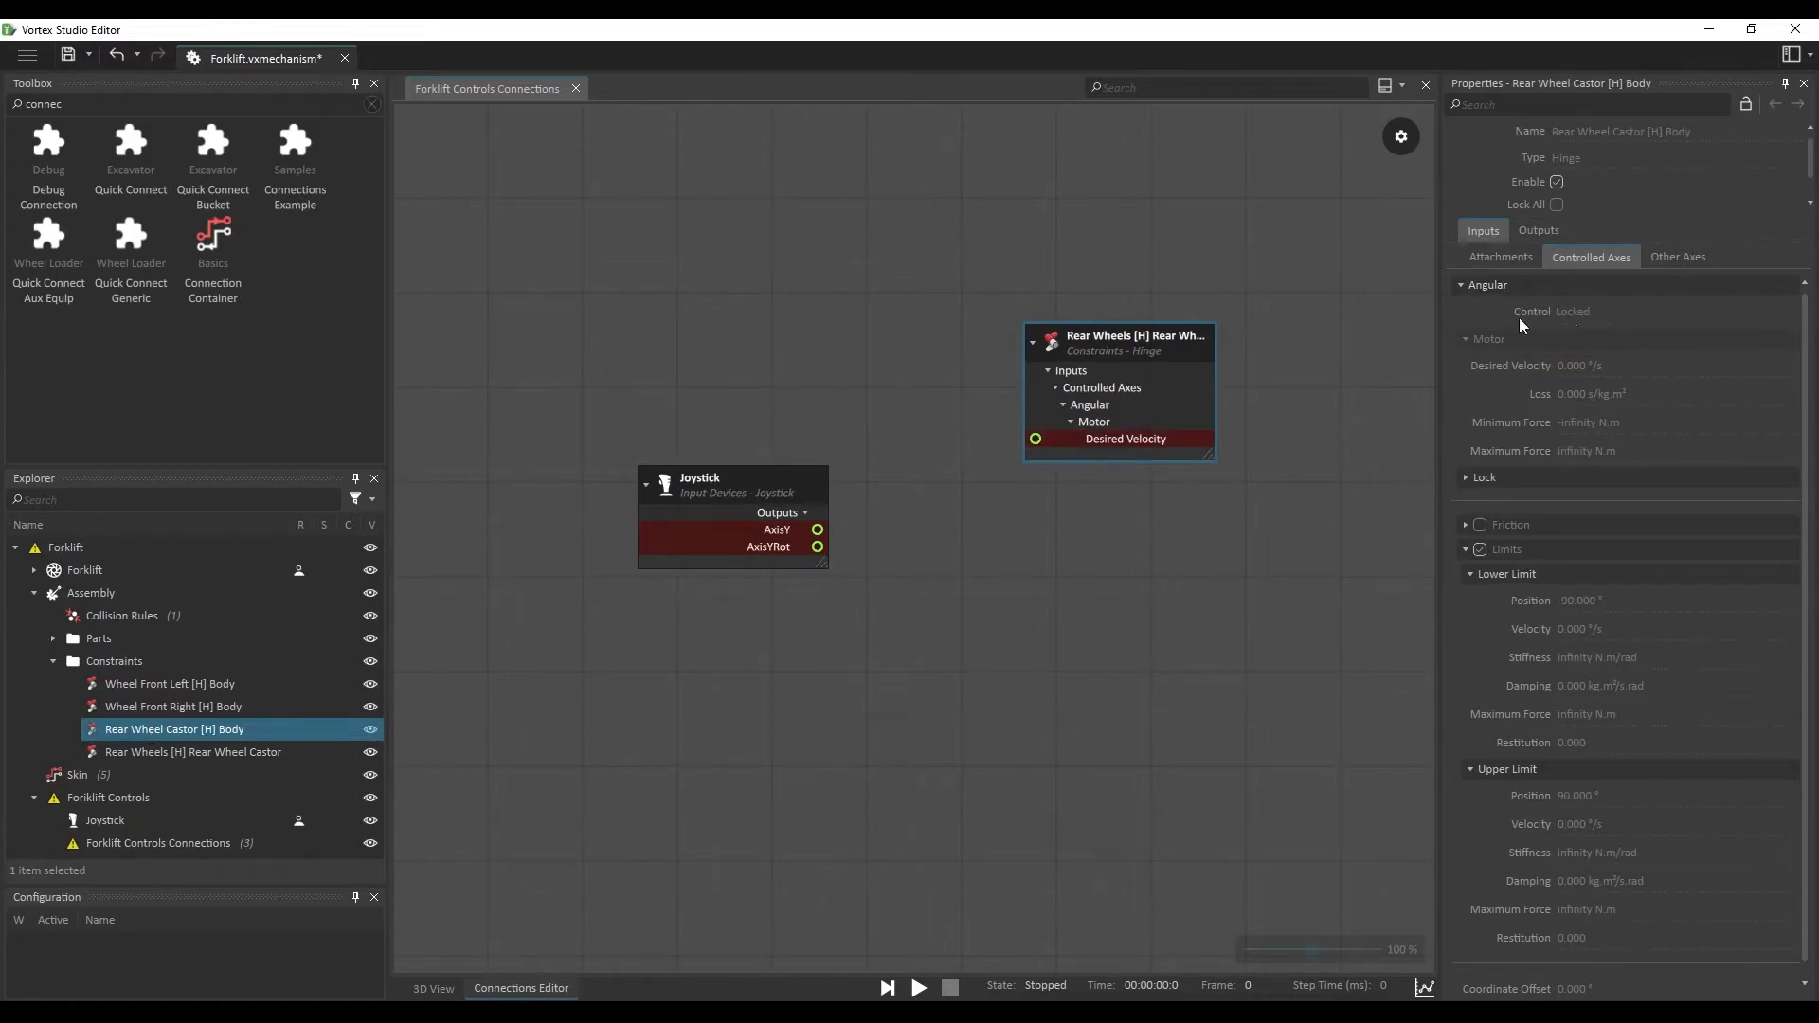
left_click(1468, 479)
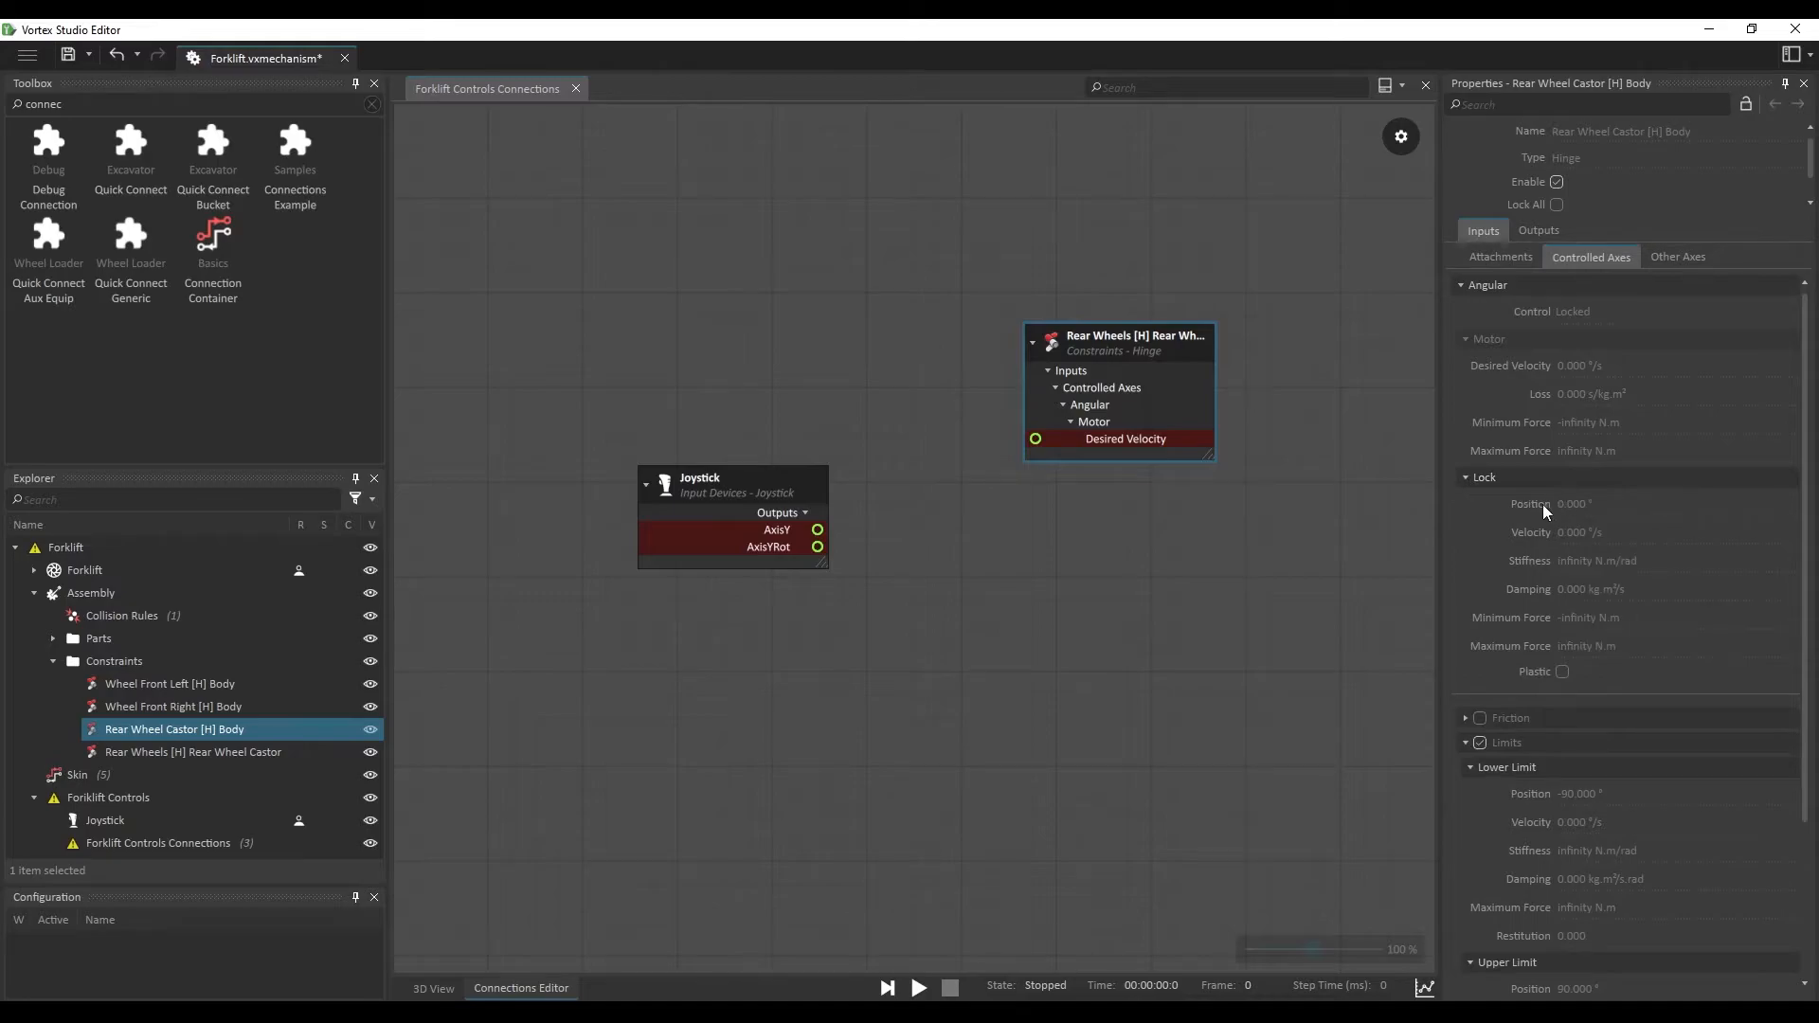
left_click_drag(1519, 504, 1127, 542)
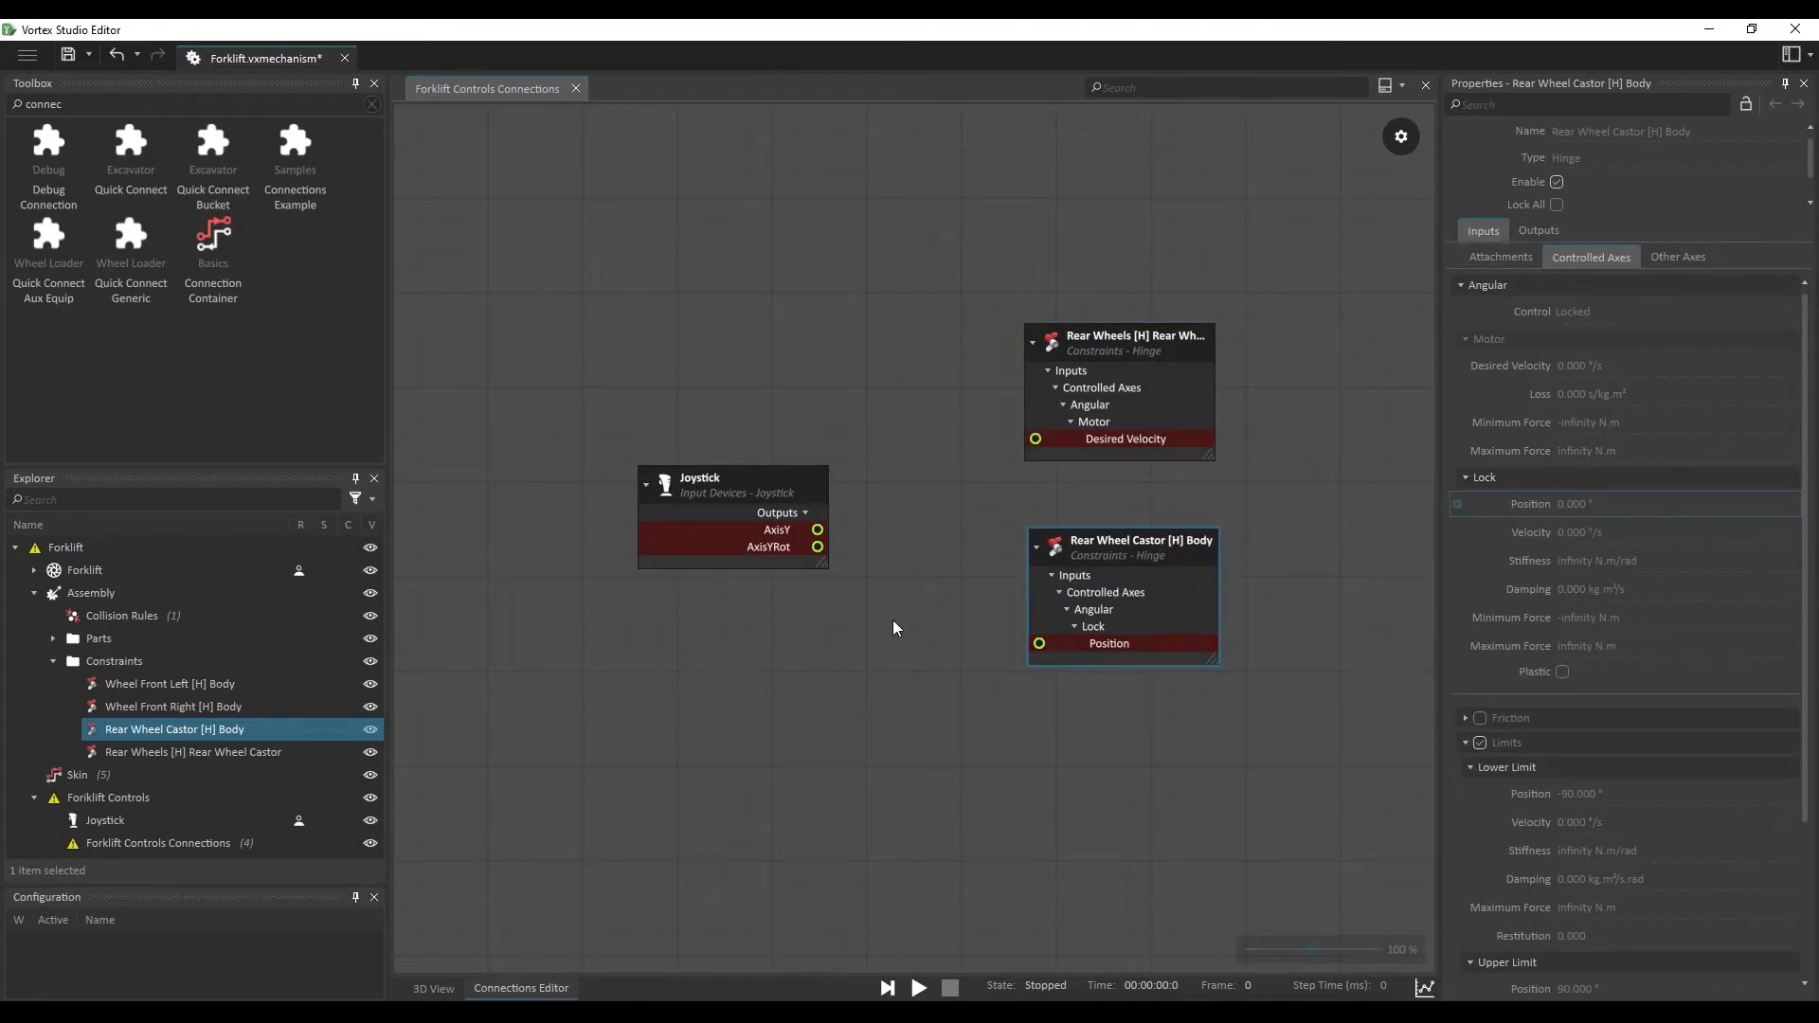
Step: Connect Joystick AxisY to the rear wheels' Desired Velocity and AxisYRot to the castor's lock Position
left_click_drag(817, 530, 1036, 440)
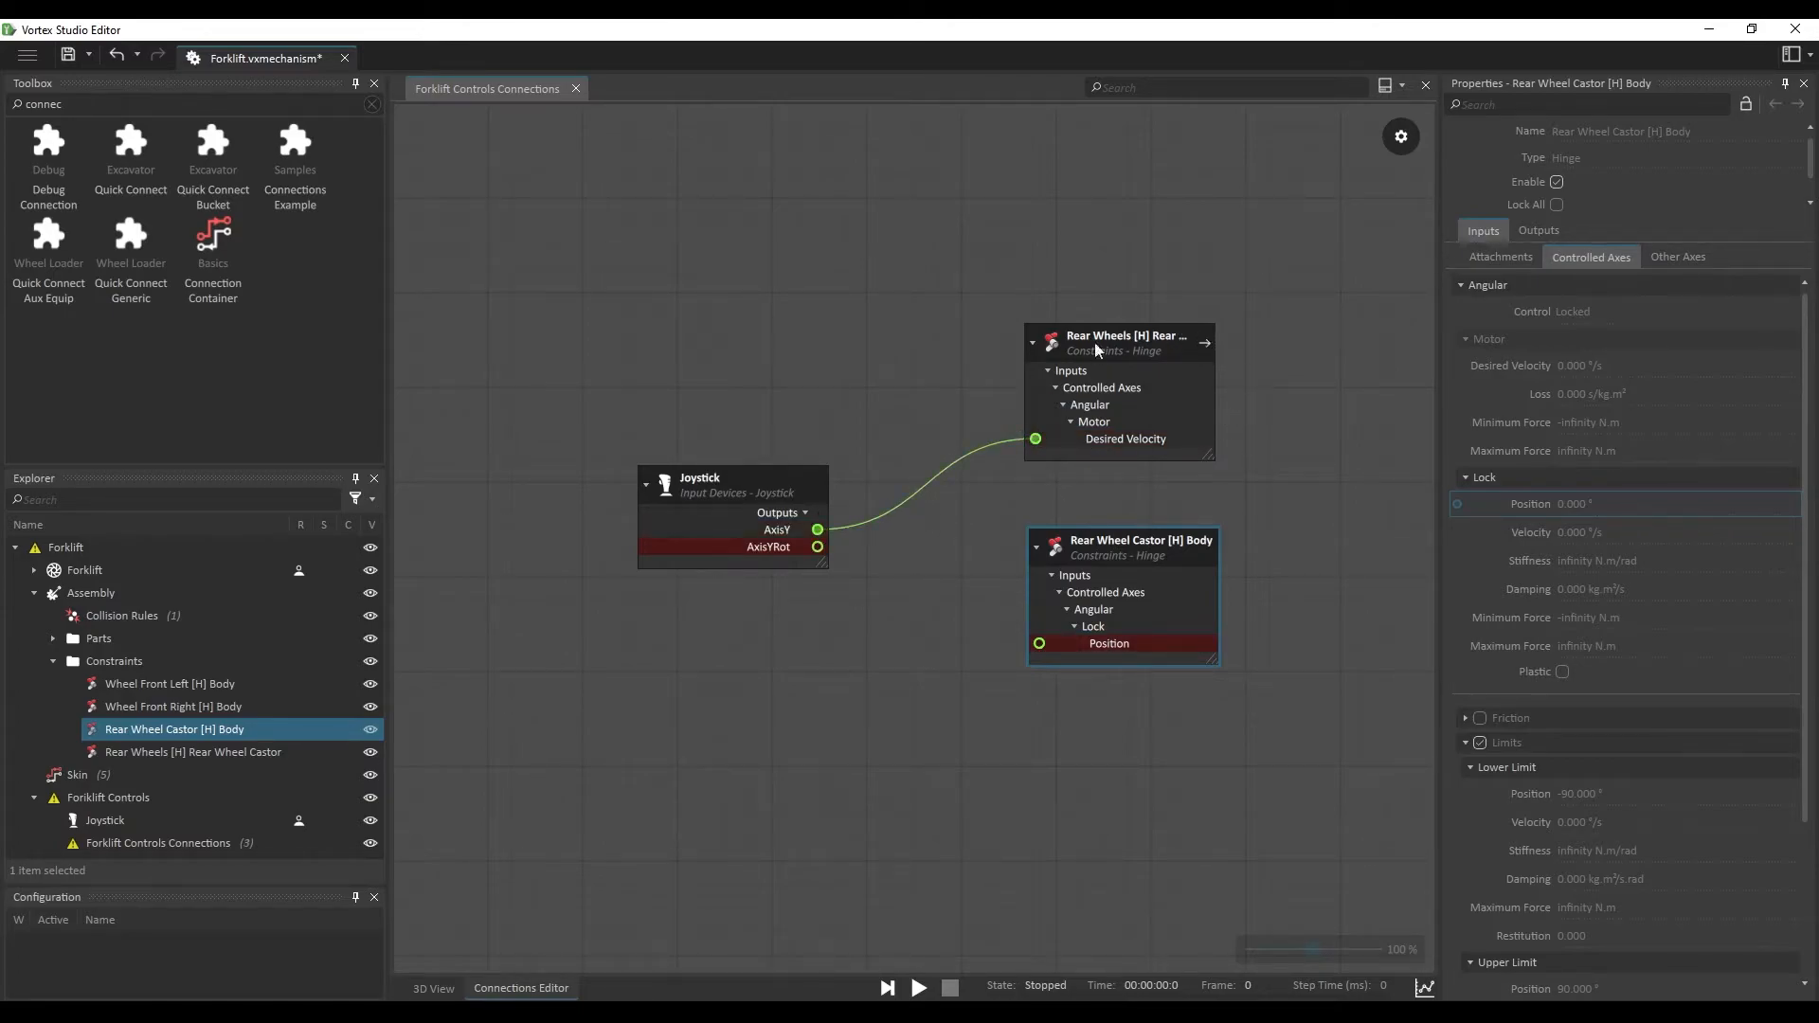
left_click_drag(818, 547, 1040, 645)
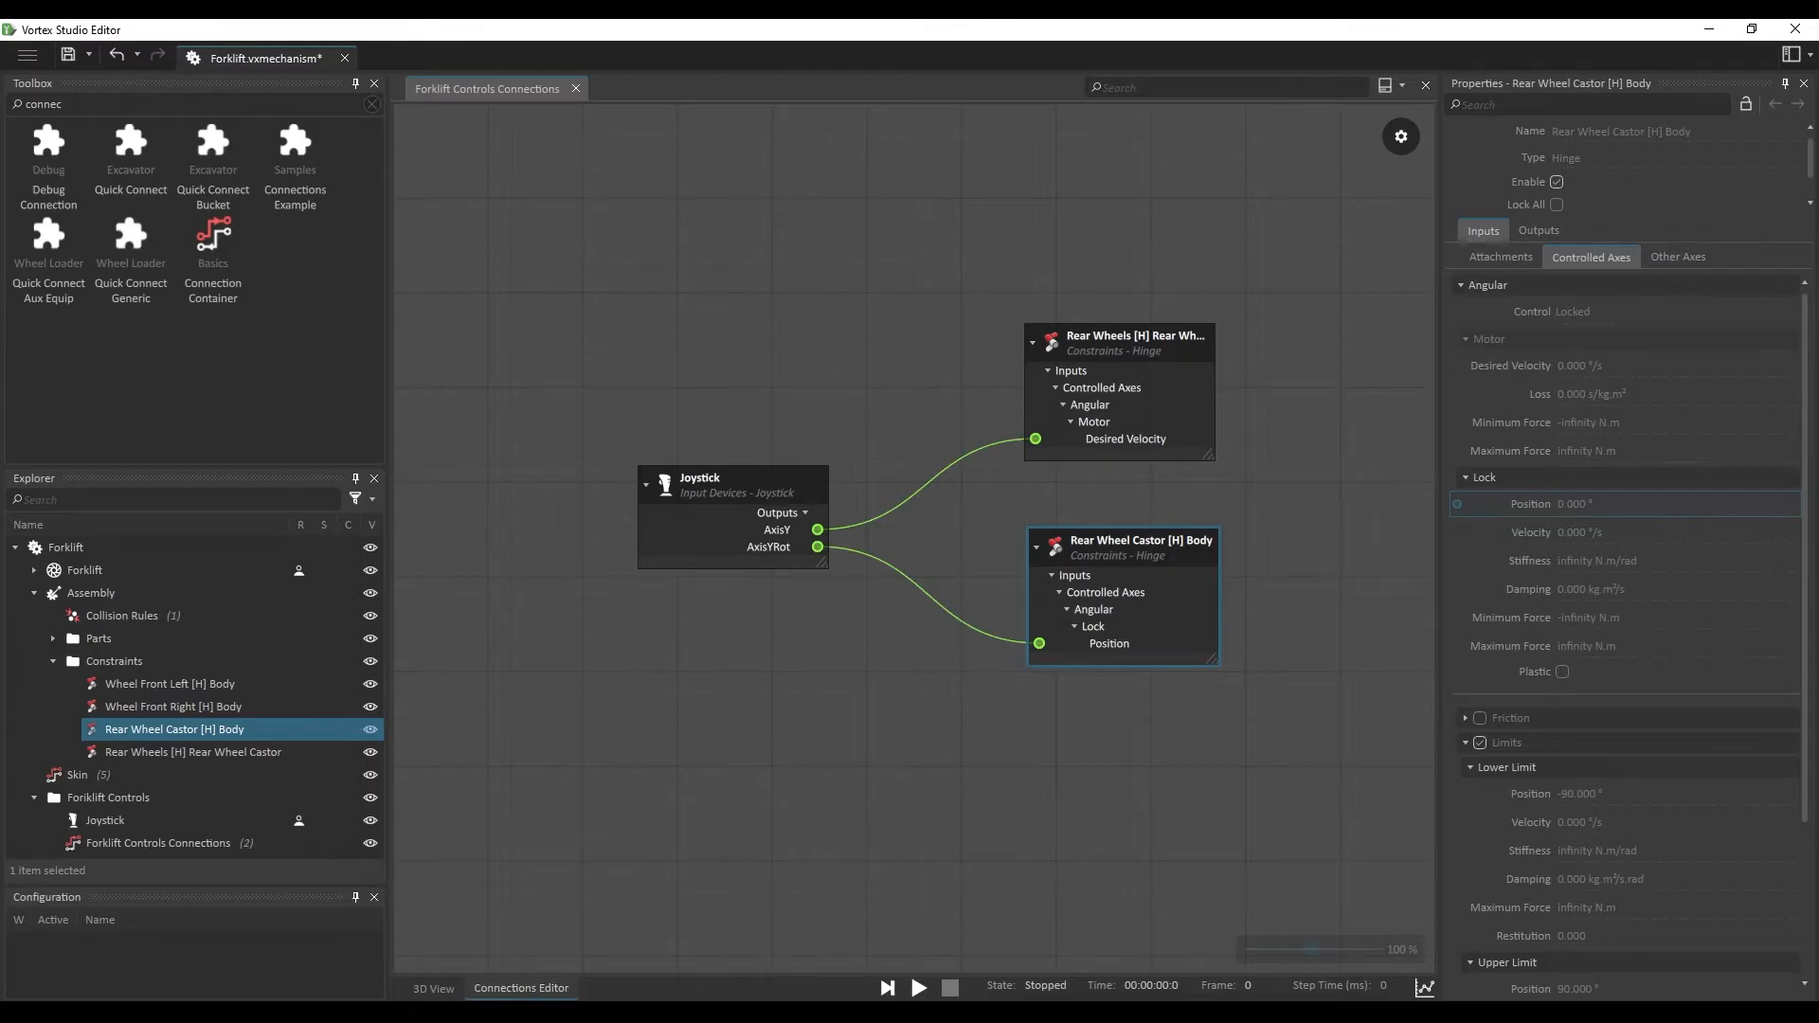
Step: Simulate the forklift in the 3D view to test the joystick control, stop it, and return to the Joystick block in the connections graph
left_click(443, 991)
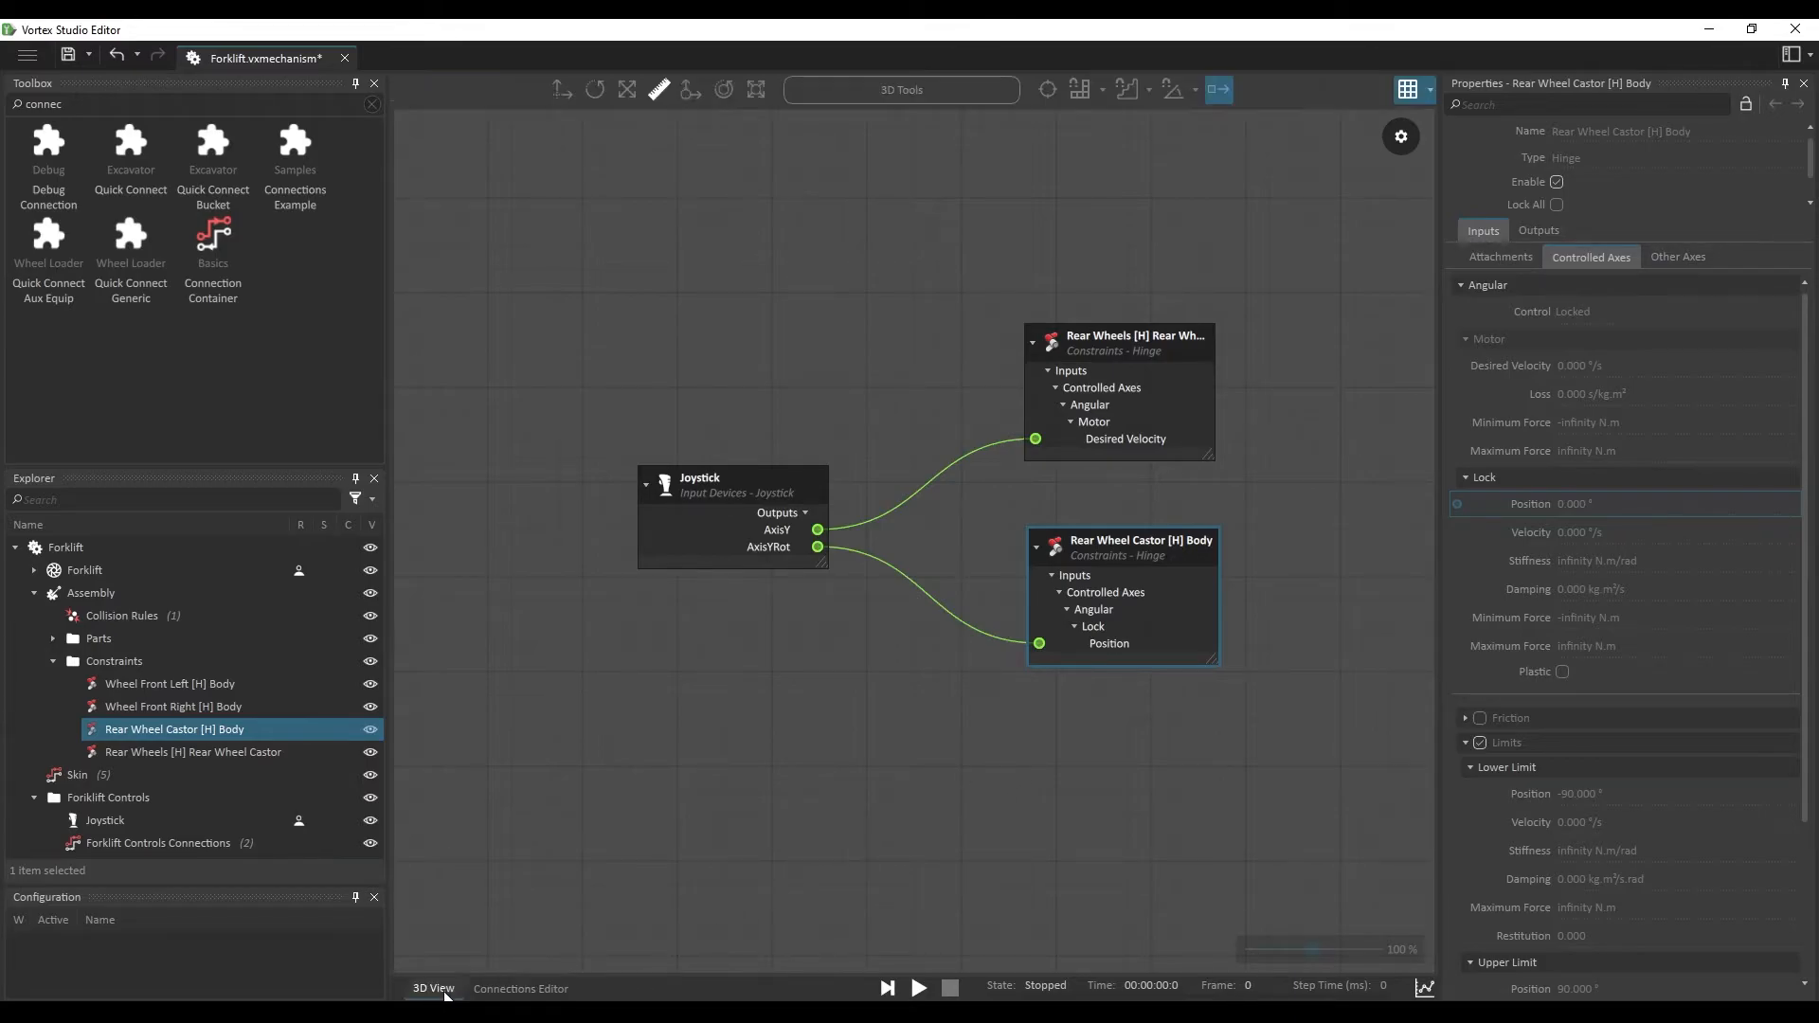
left_click(919, 988)
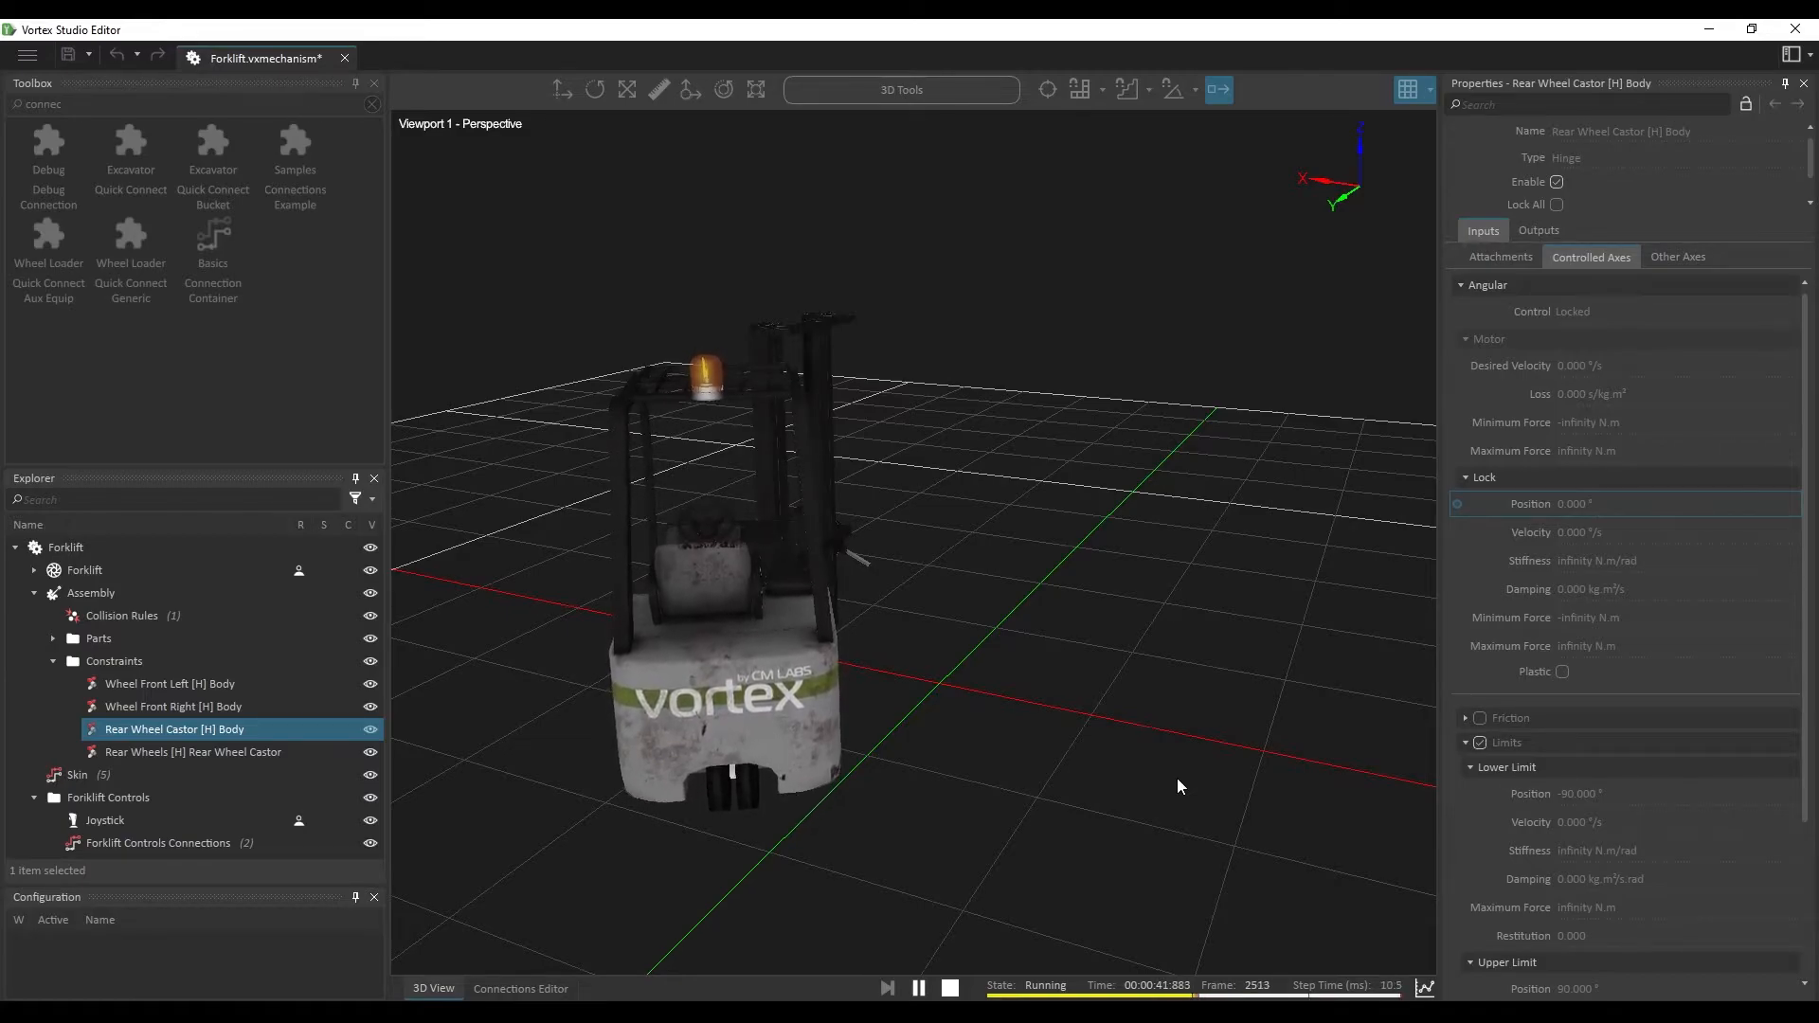
left_click(950, 988)
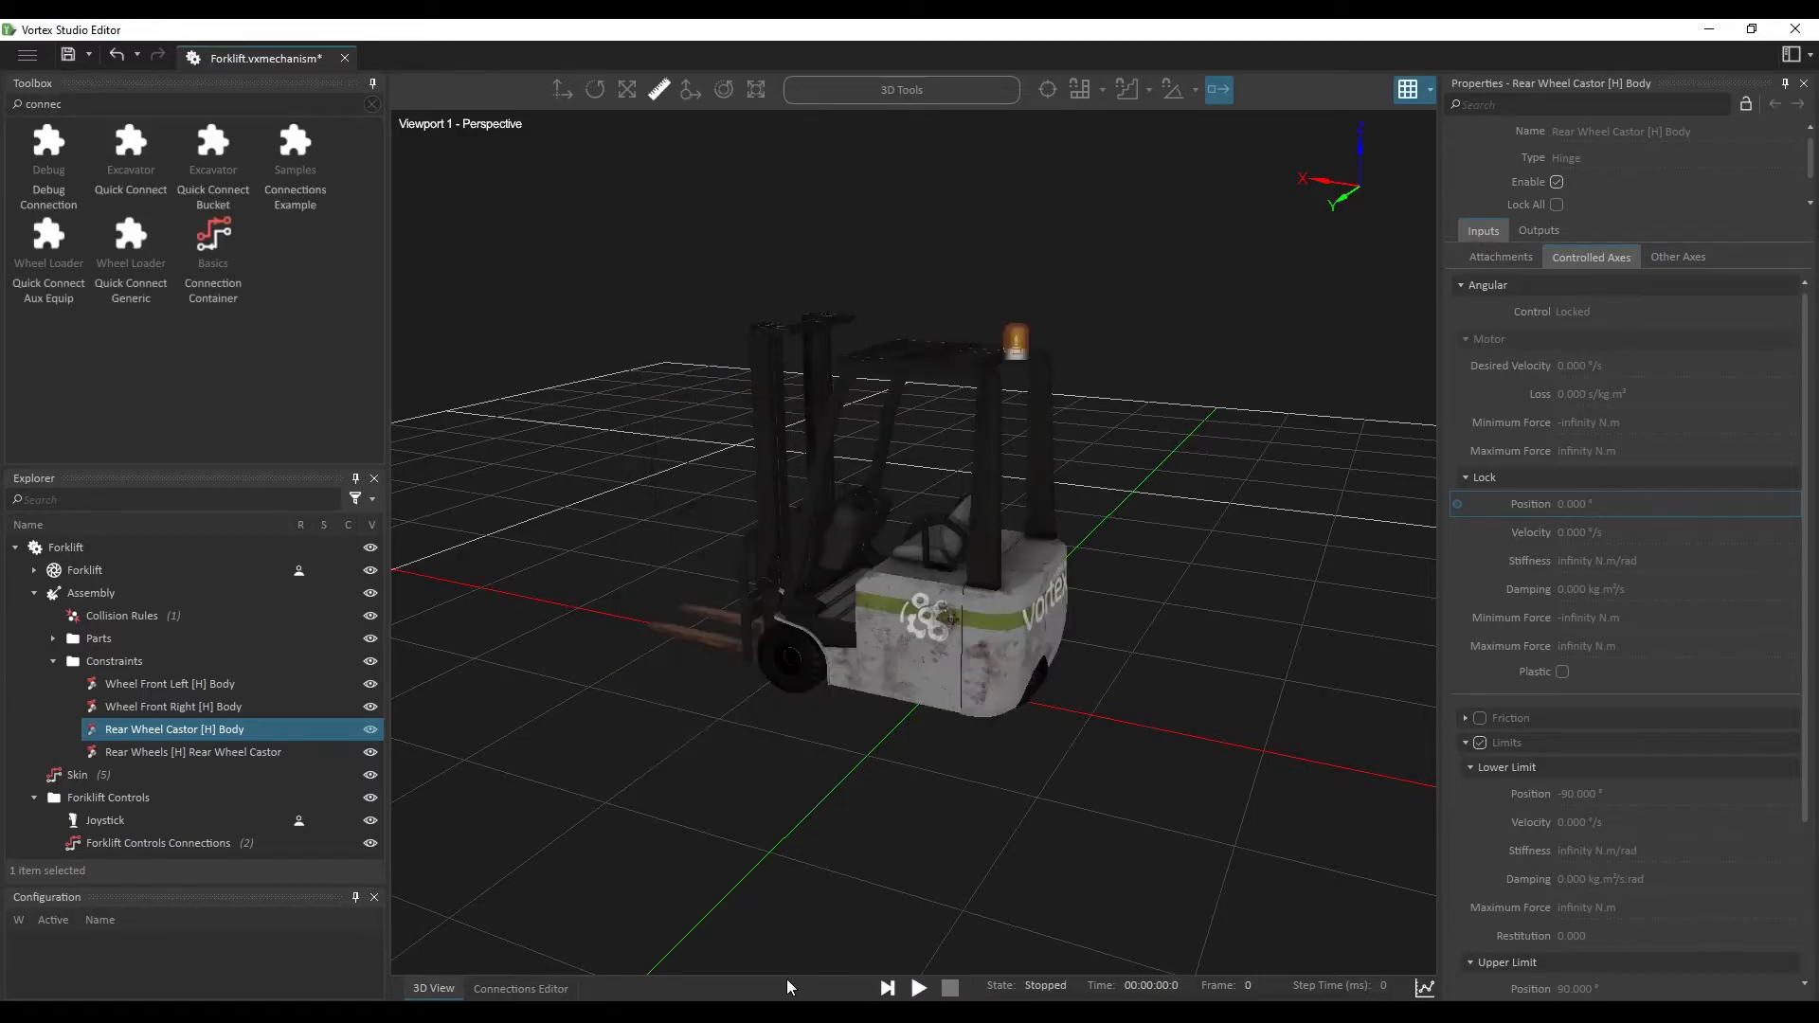
left_click(521, 988)
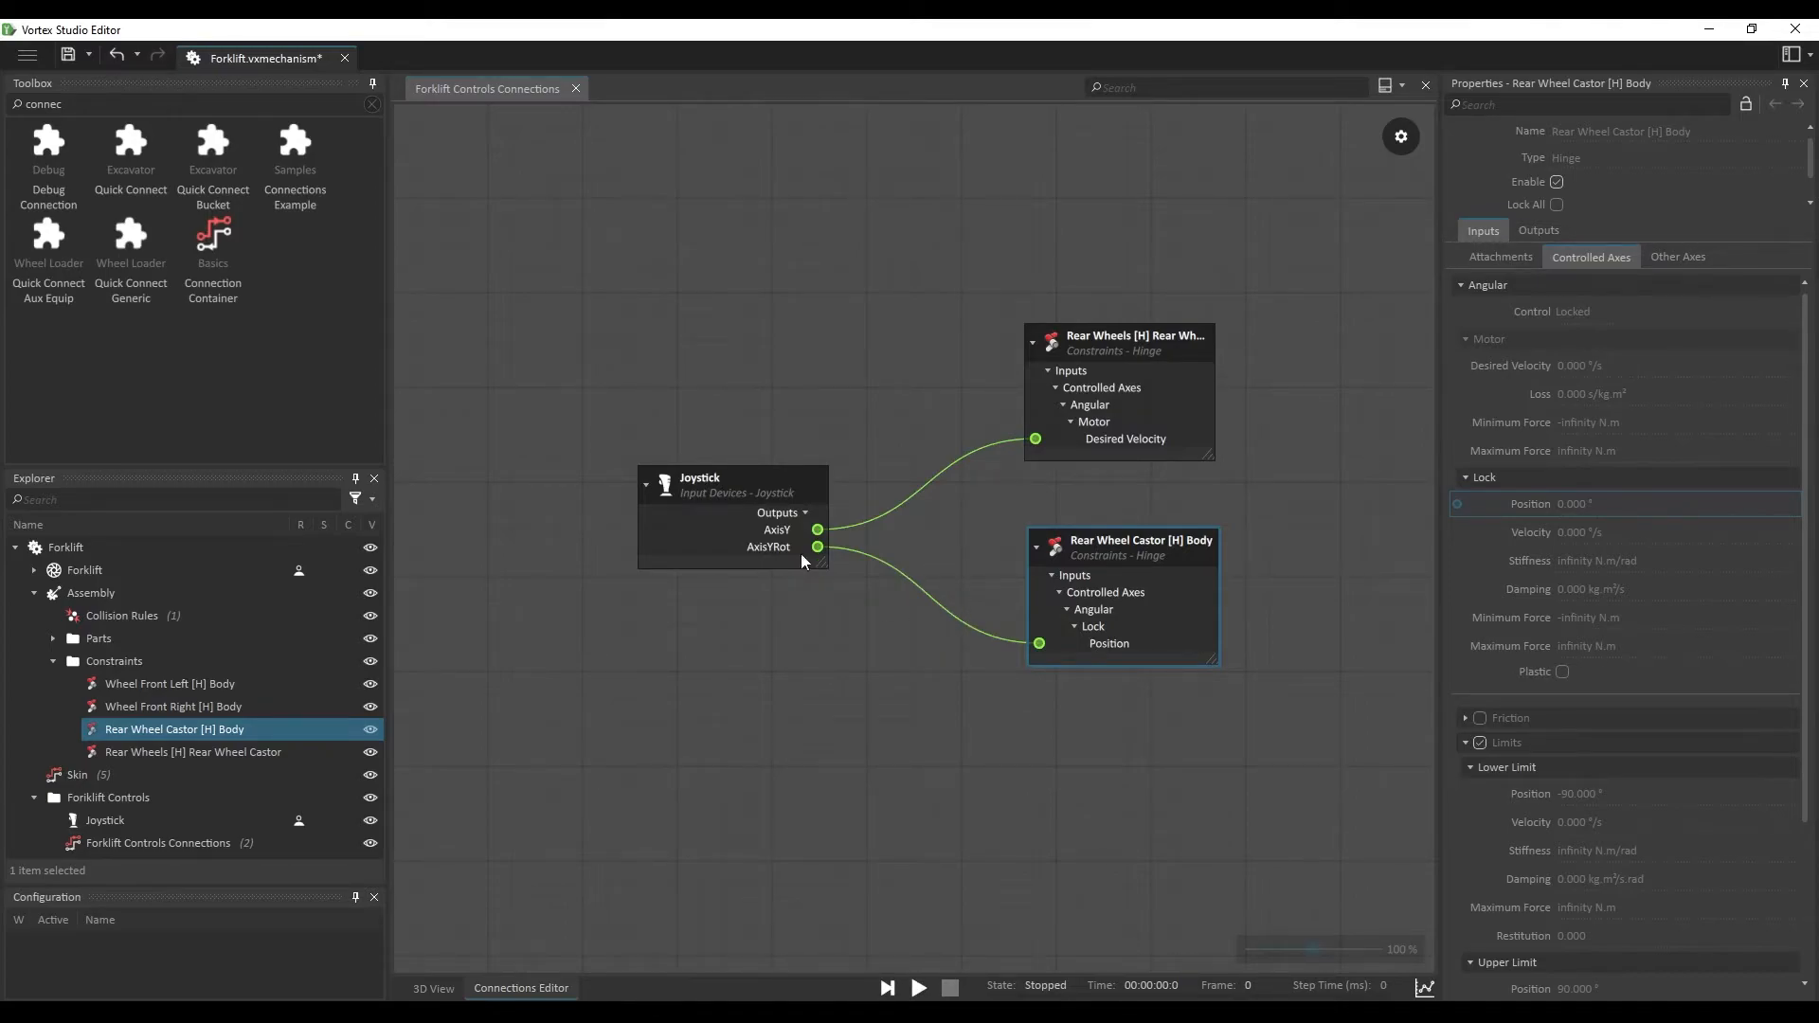
left_click(792, 482)
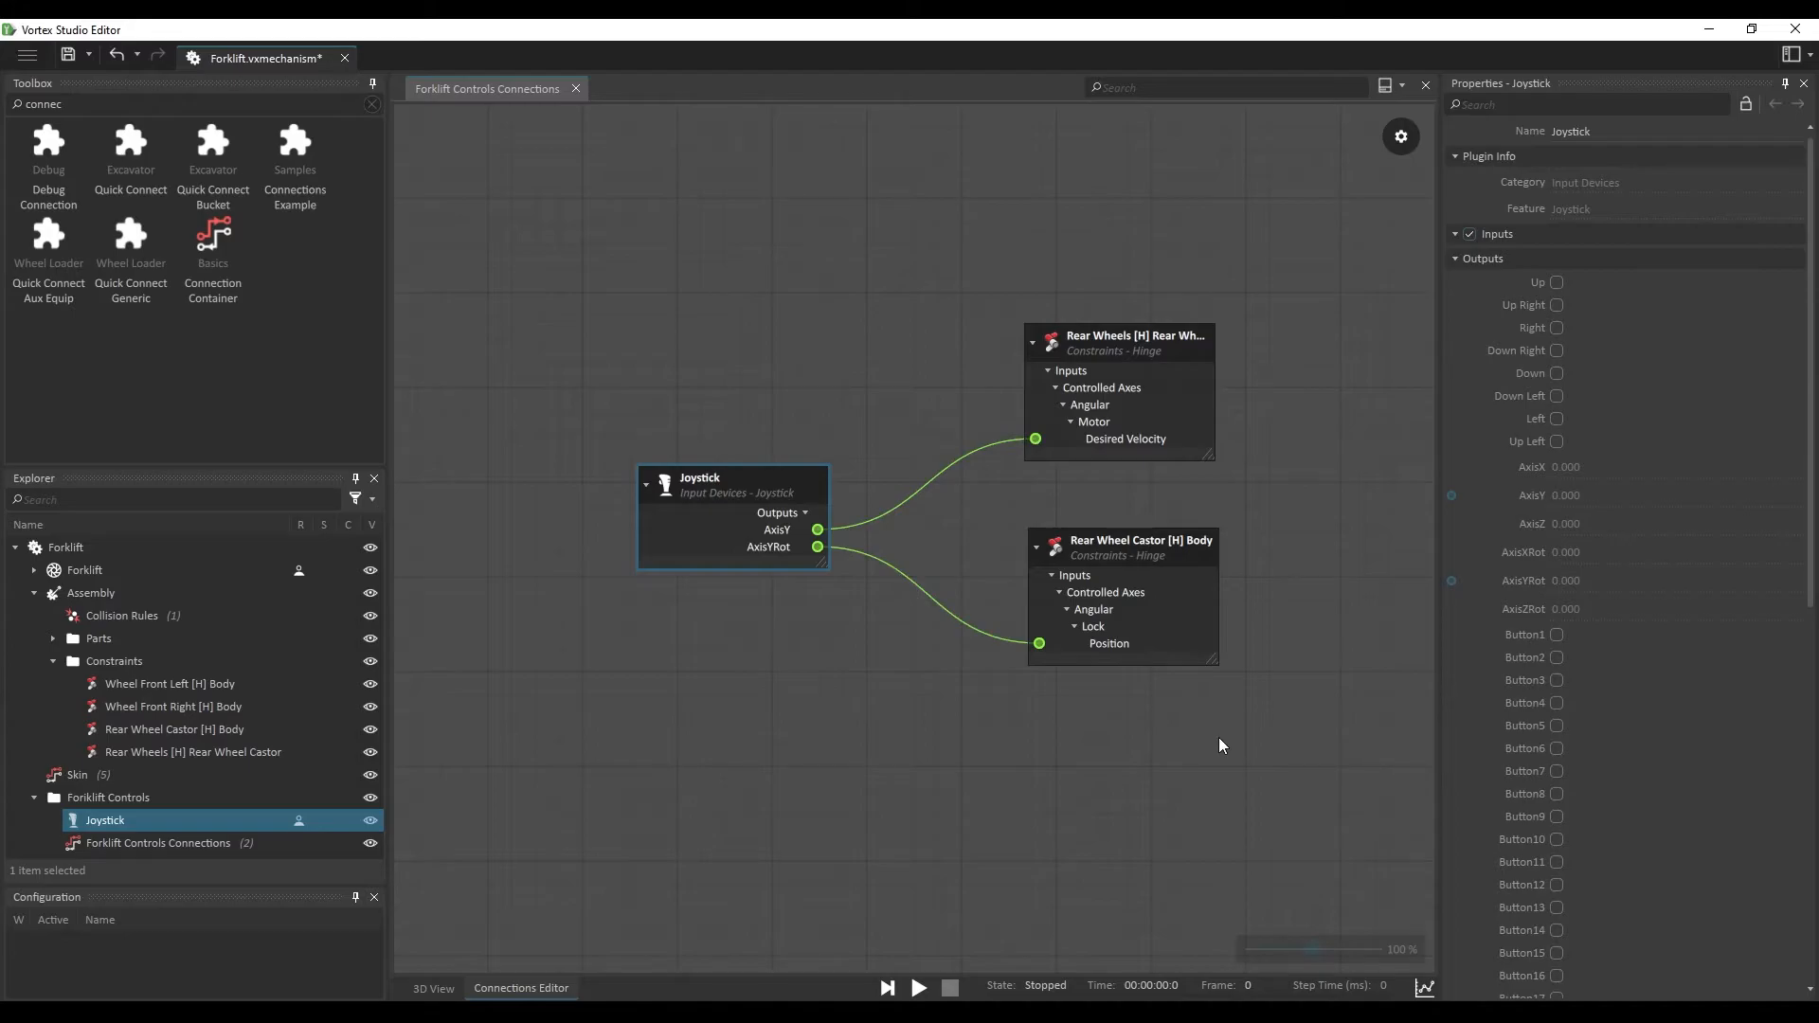
Step: Add a Python 3 Dynamics Script to the Foriklift Controls folder and name it Forklift Controller
key("ctrl+a")
type("script")
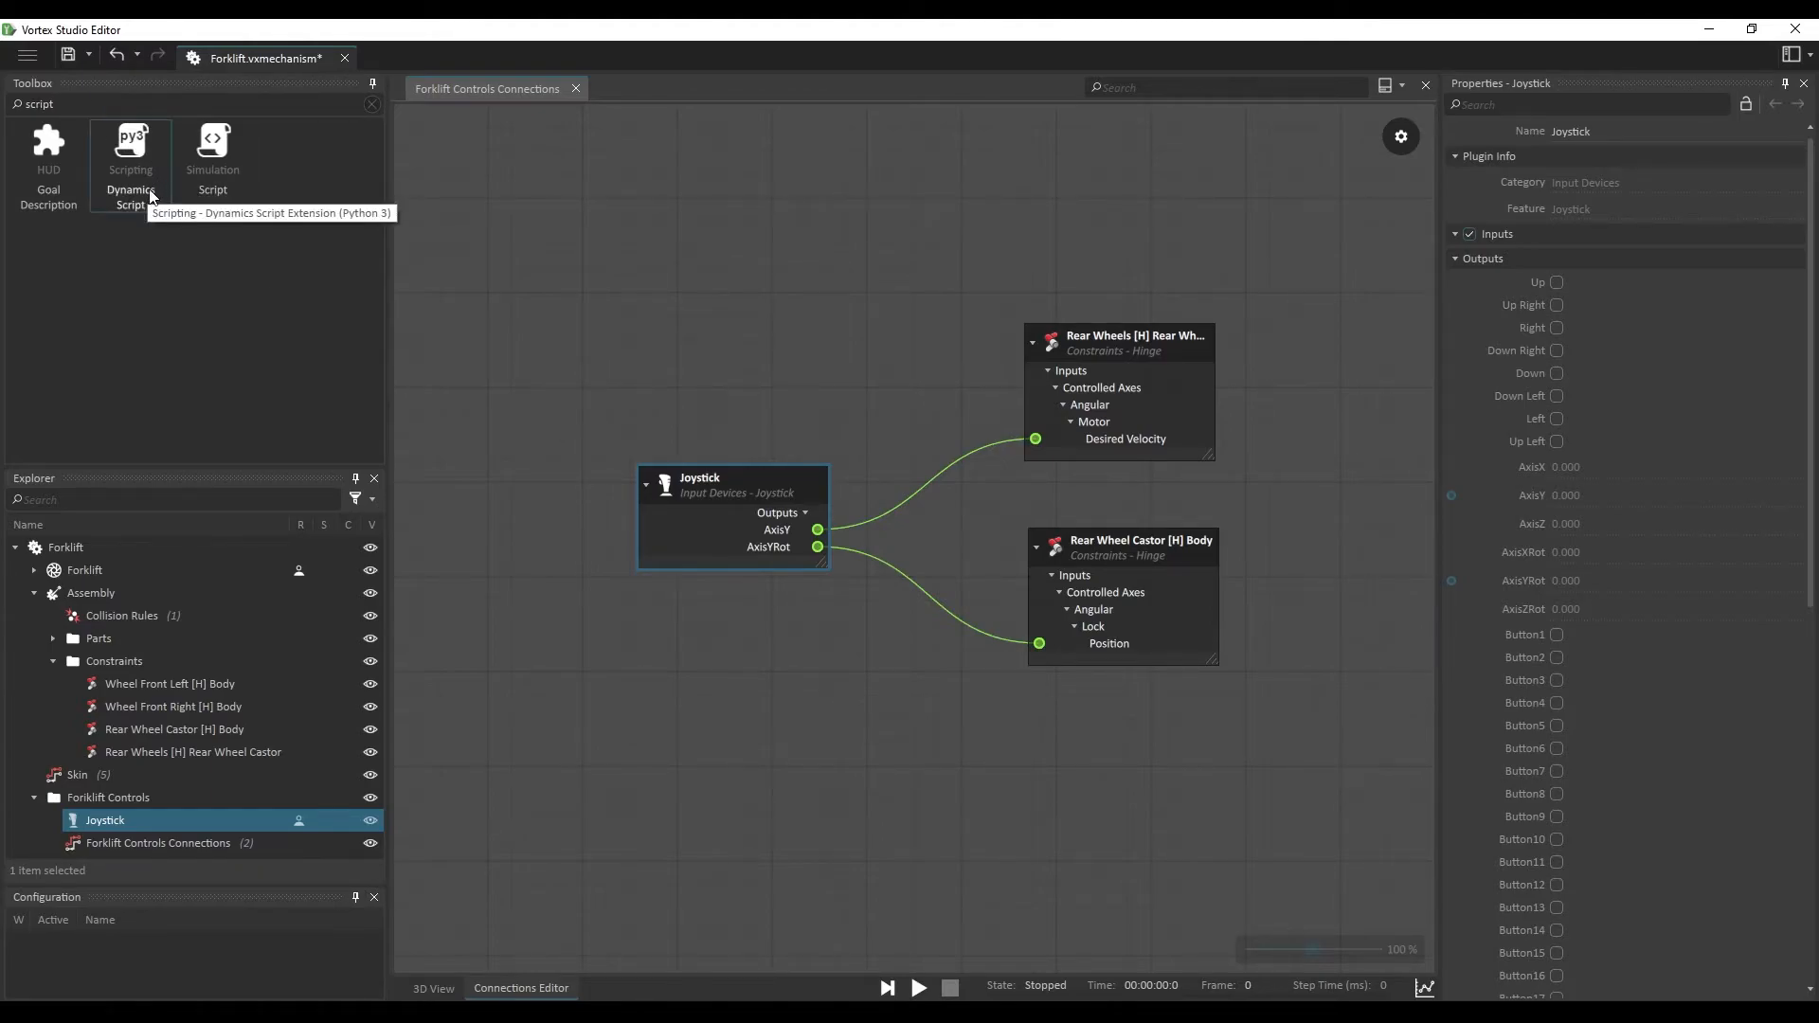
left_click_drag(157, 169, 199, 816)
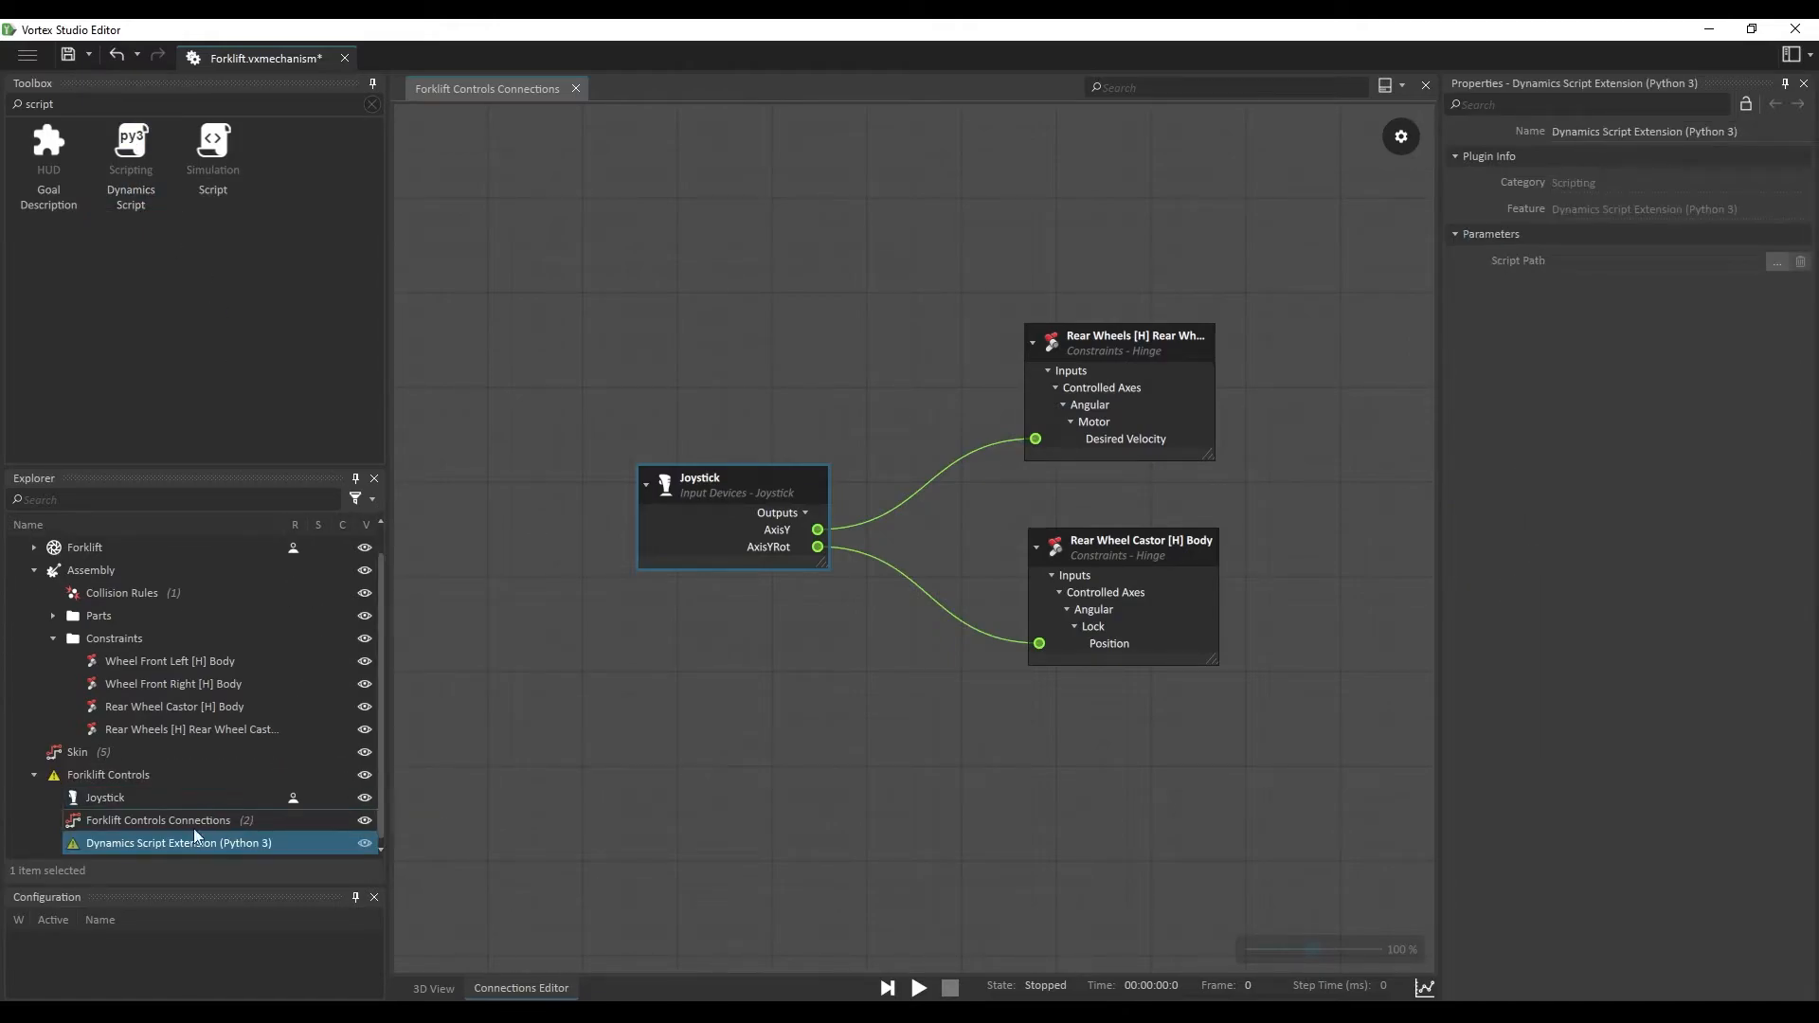
double_click(226, 843)
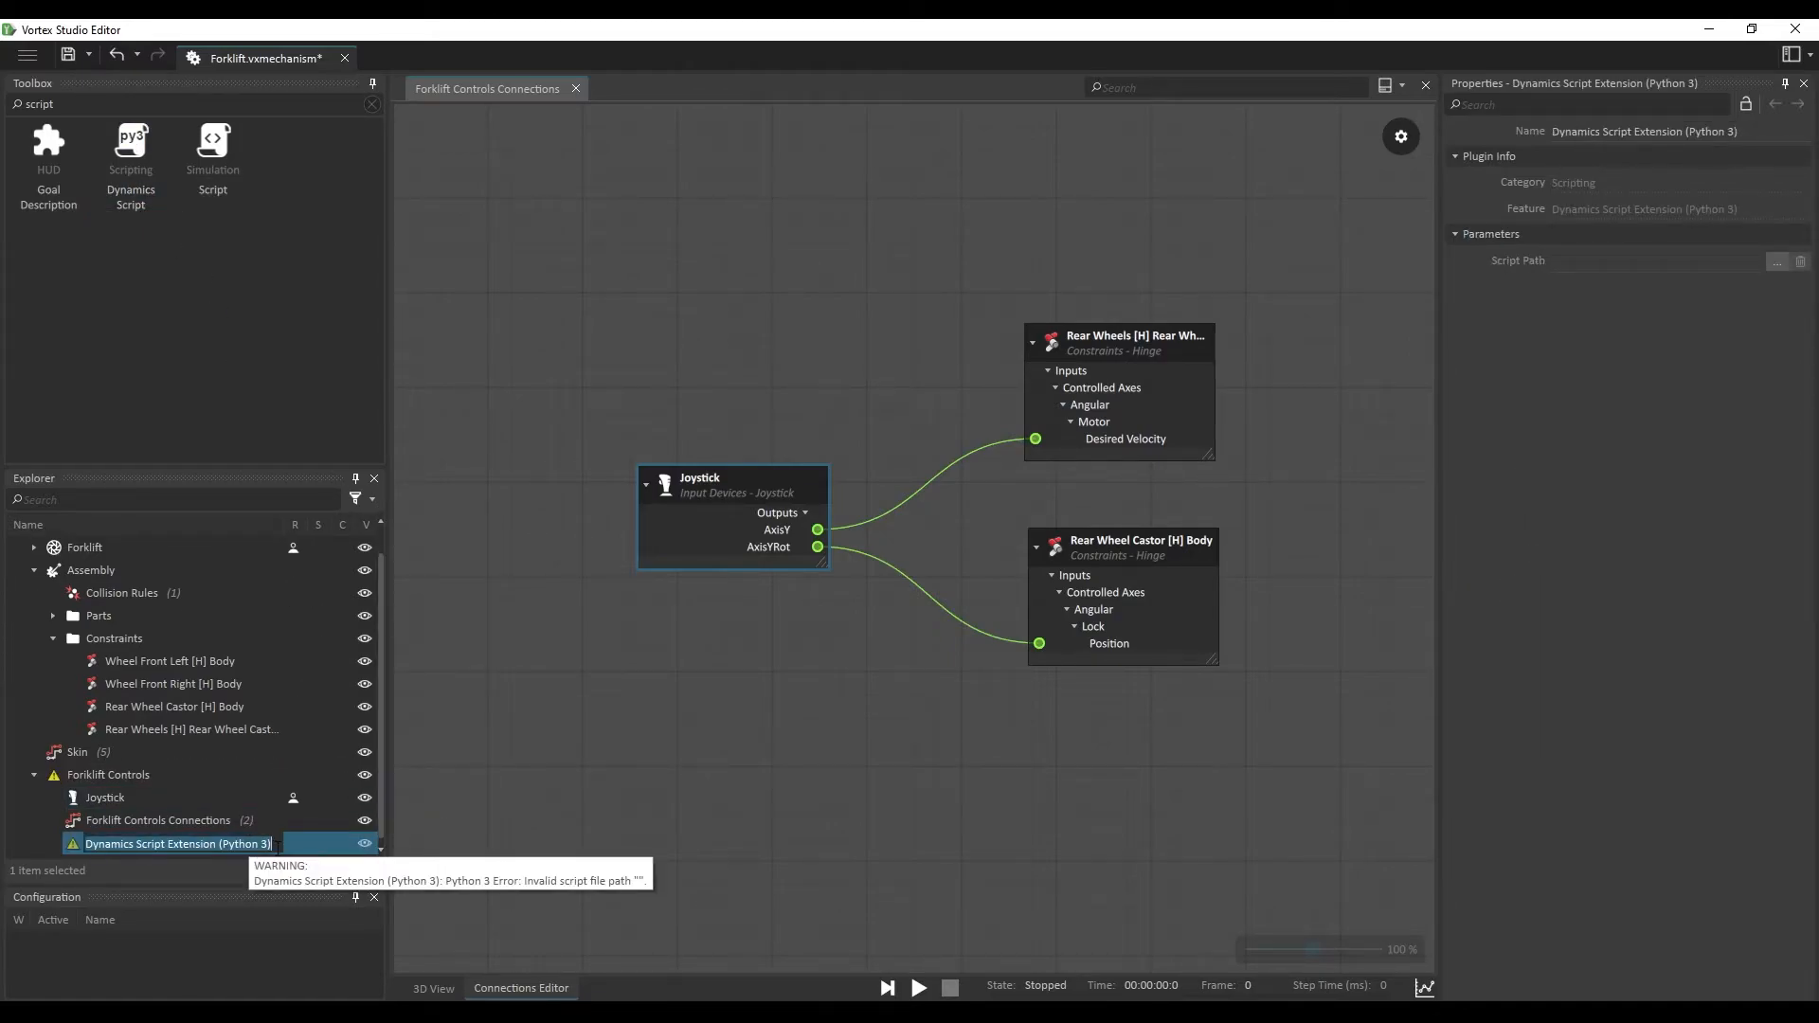
type("Forklift Controller")
key("Return")
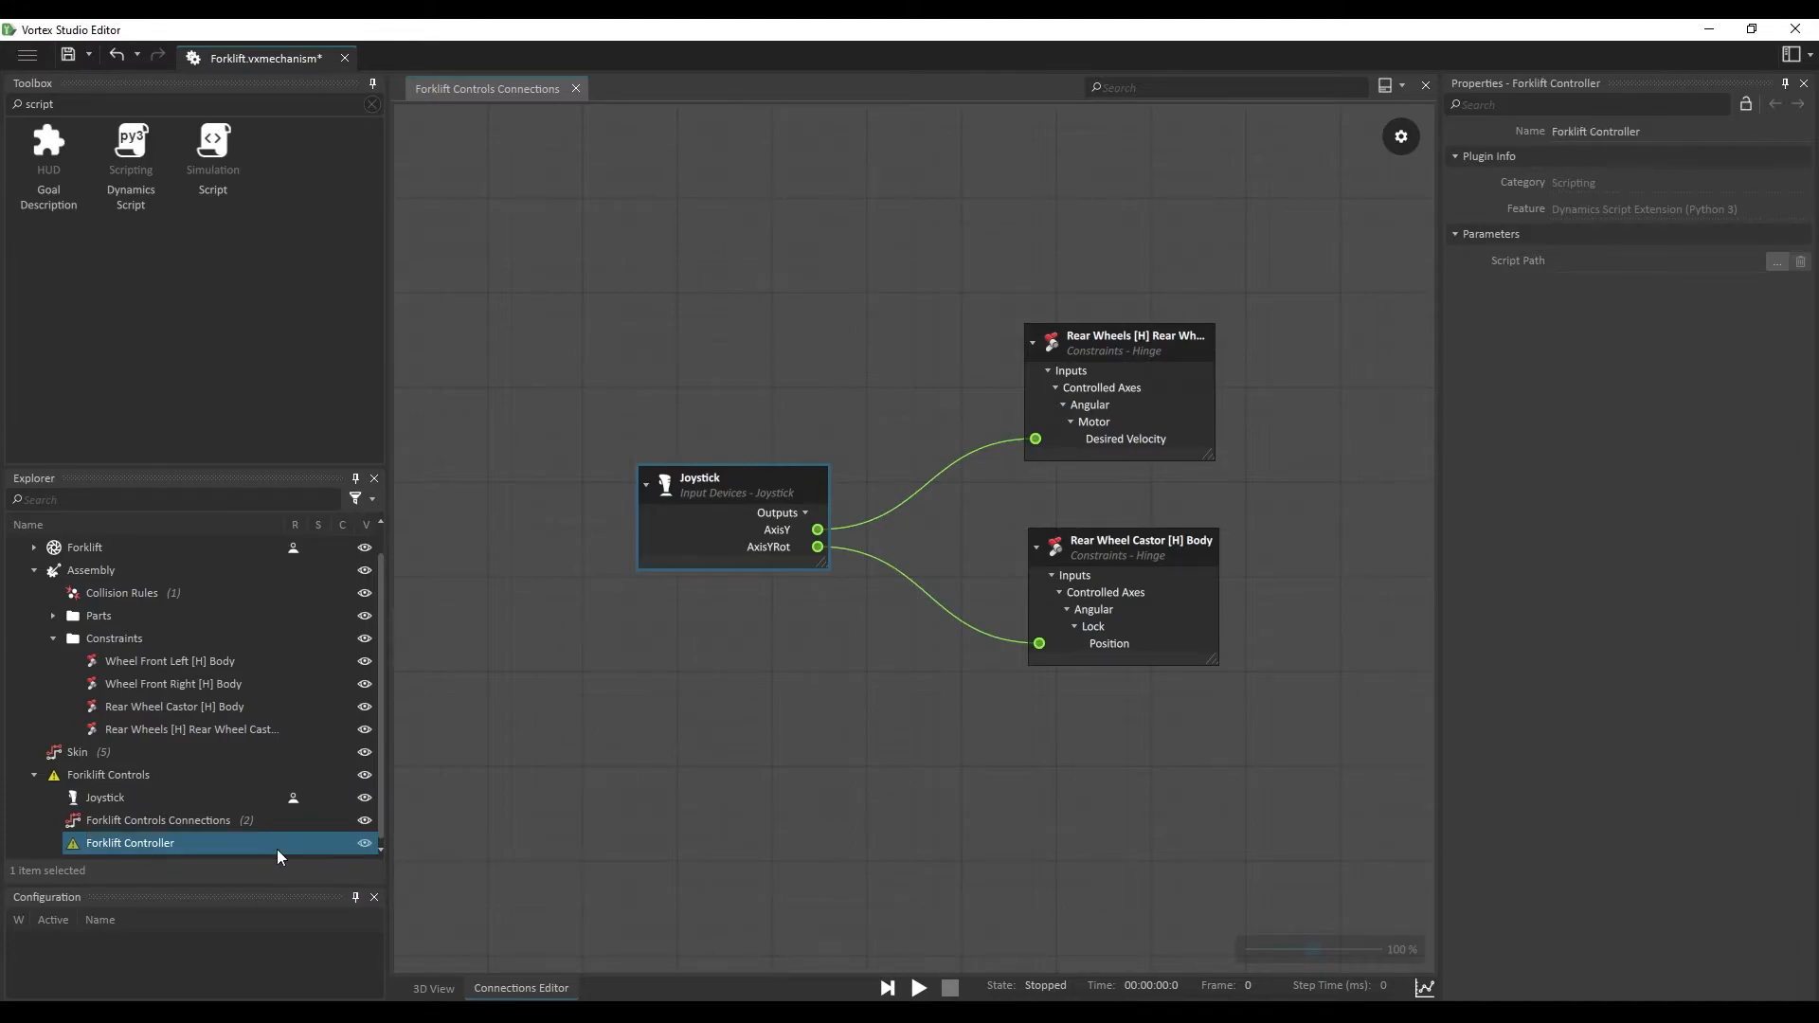
Step: Open the Forklift Controller script extension for editing and add two inputs of type Double
right_click(218, 845)
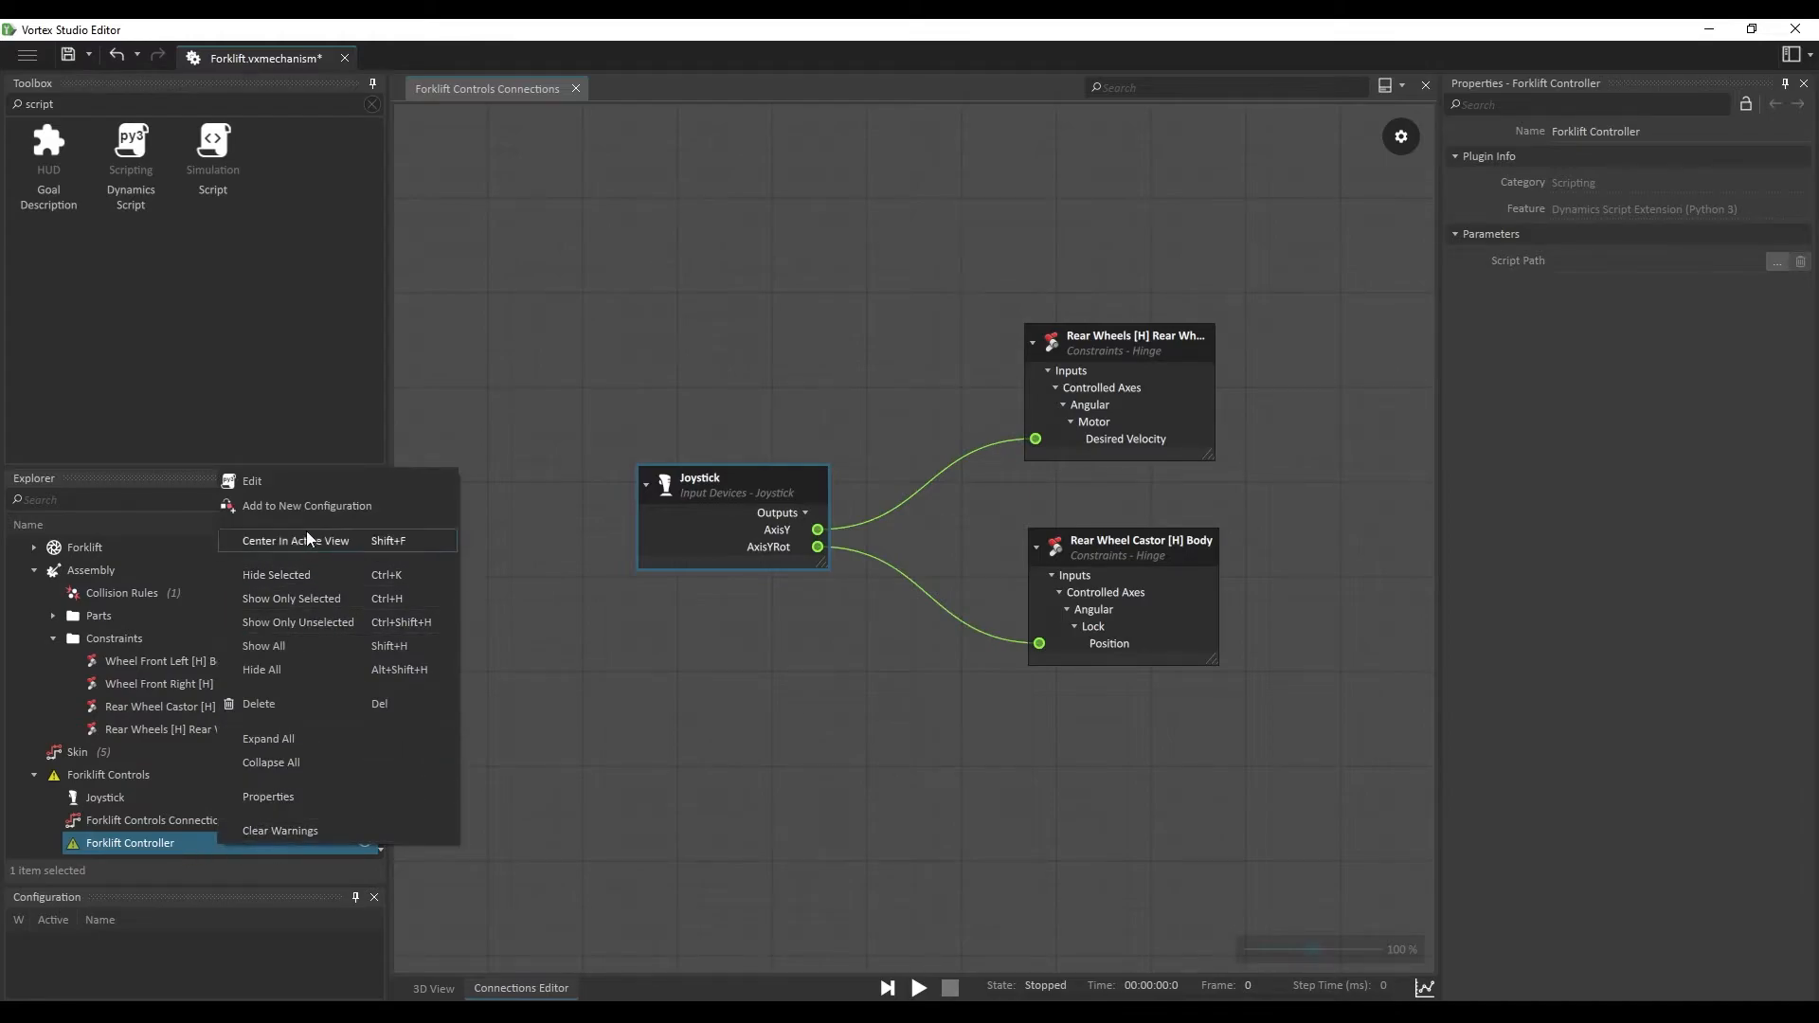
left_click(293, 484)
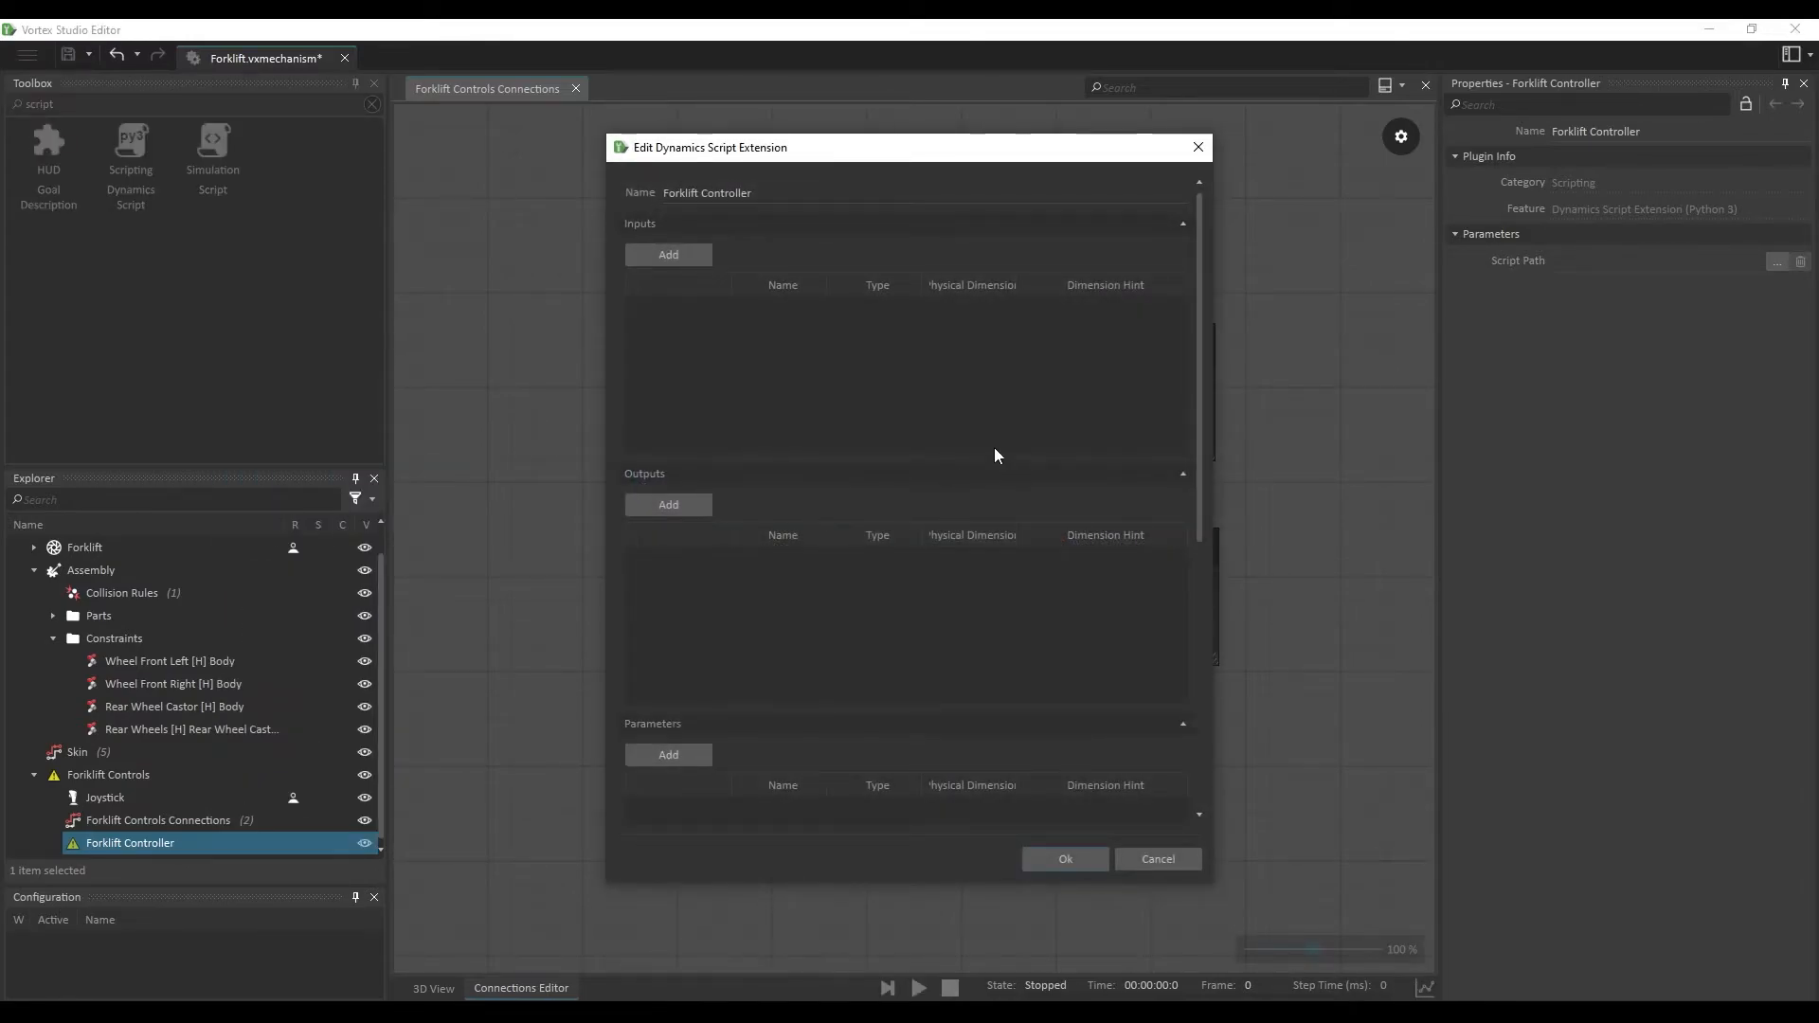
left_click(689, 255)
left_click(696, 256)
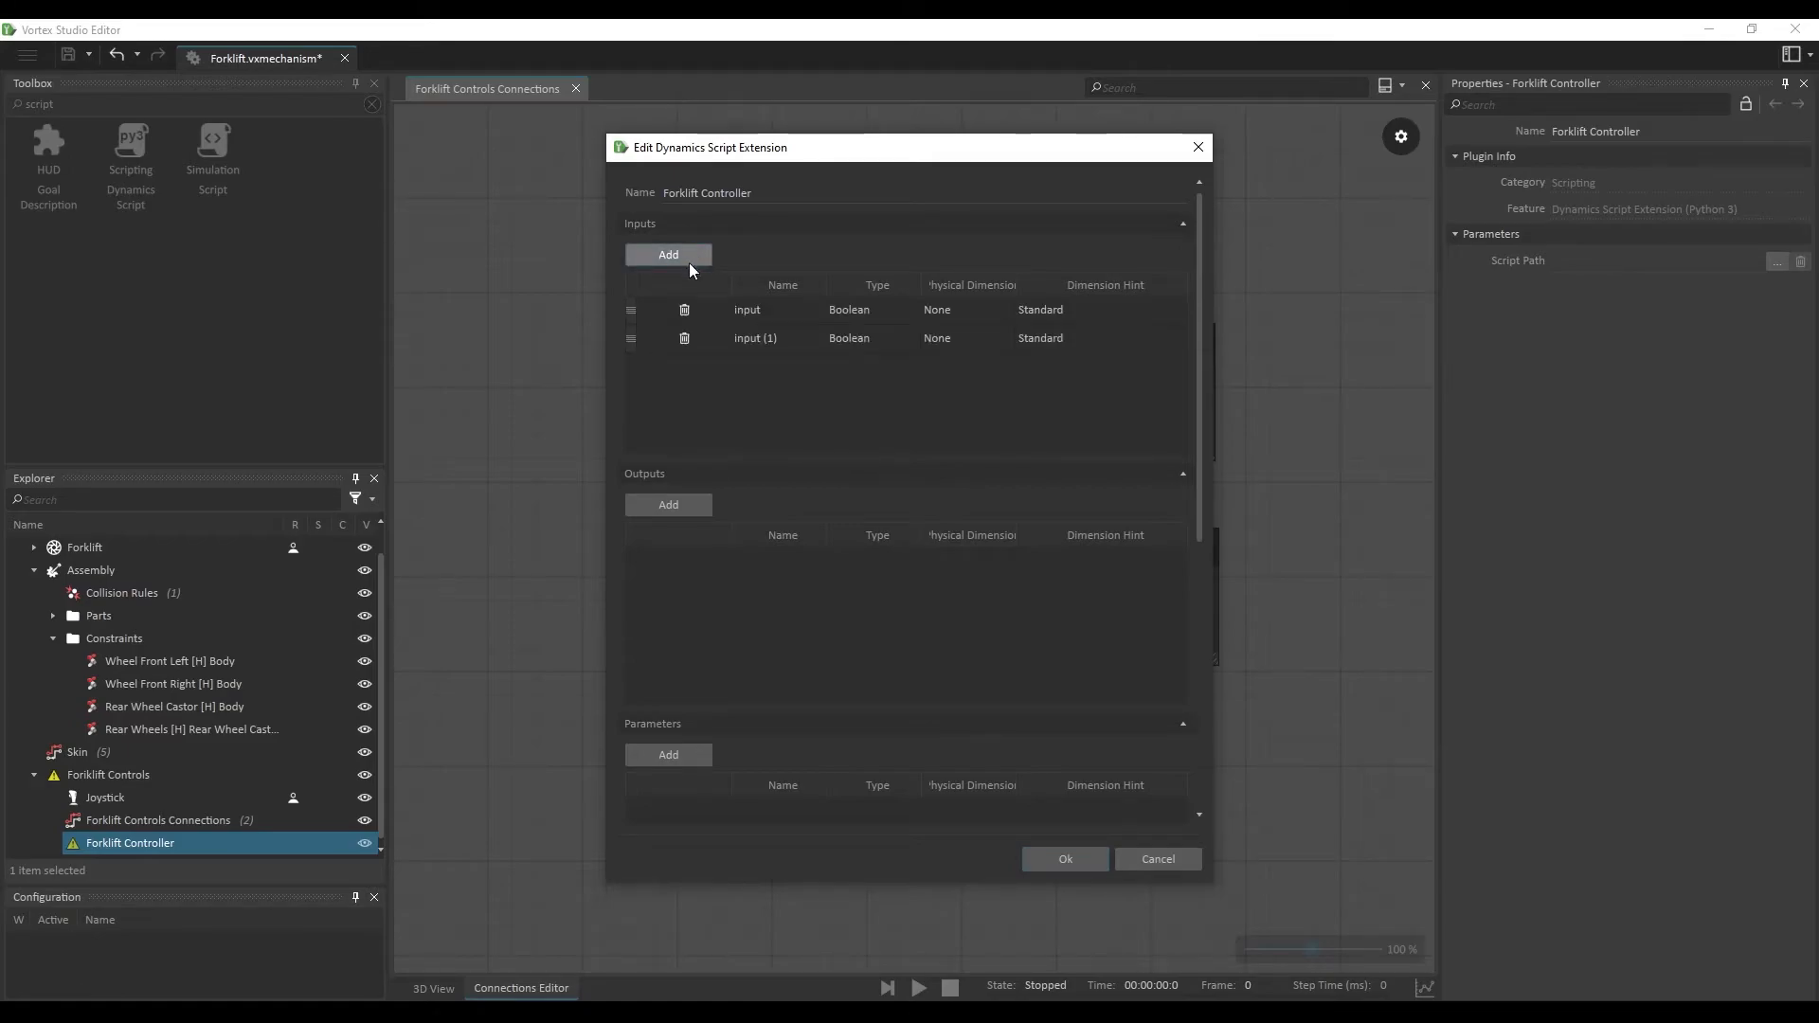
left_click(895, 313)
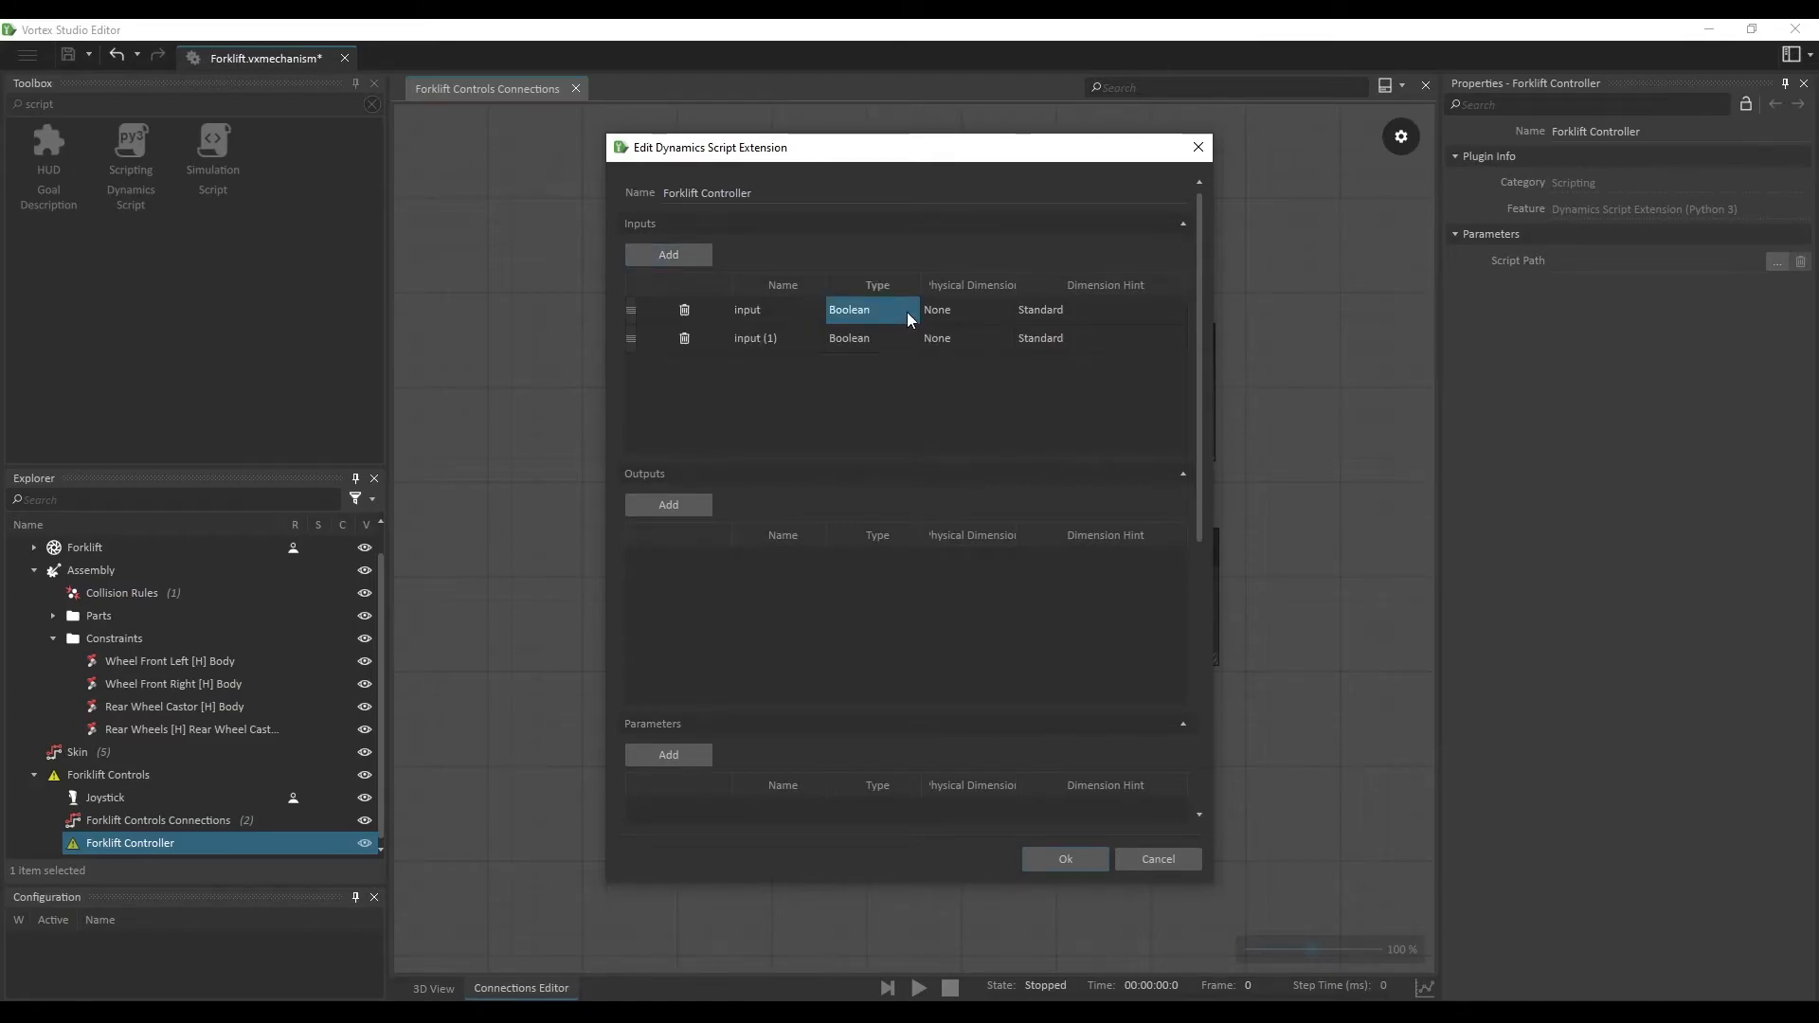
left_click(908, 309)
left_click(883, 412)
left_click(908, 347)
left_click(904, 437)
Step: Name the script's two inputs Throttle and Steering
type("Throttle")
left_click(820, 330)
type("Steering")
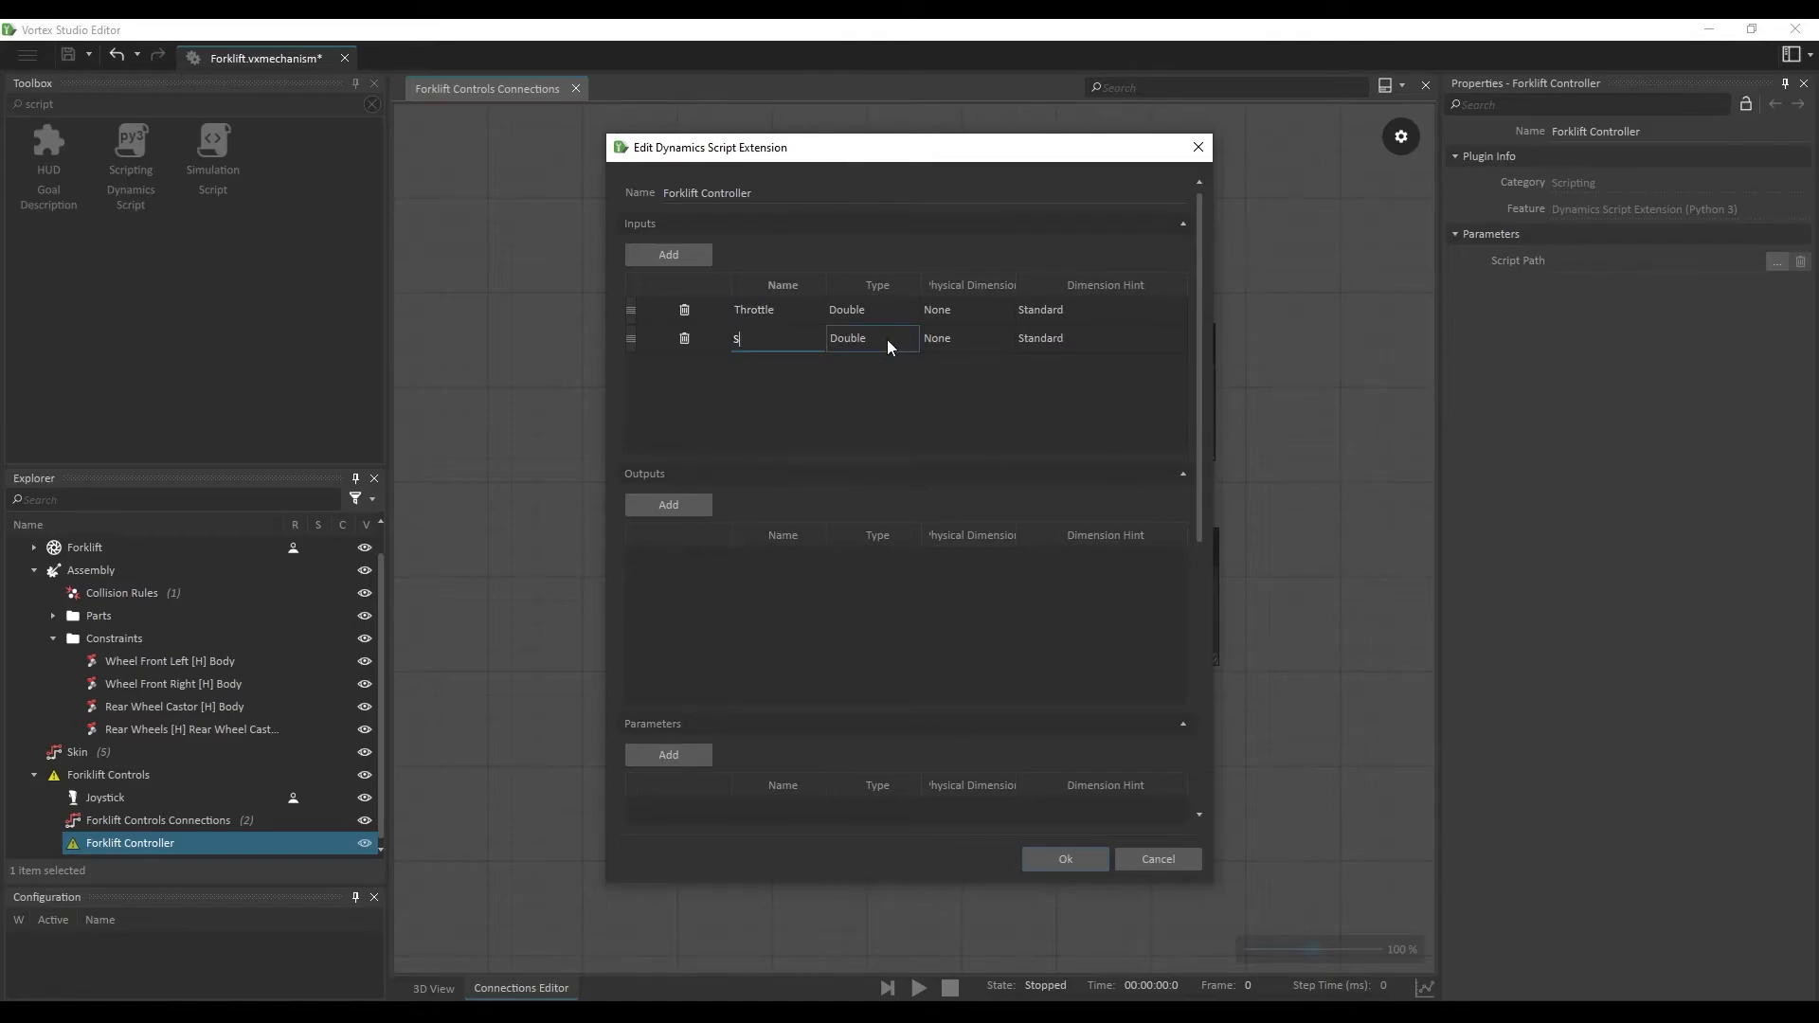
key("Return")
Step: Add two outputs to the Forklift Controller script extension and set both to type Double
left_click(669, 504)
left_click(673, 496)
left_click(792, 561)
left_click(902, 566)
left_click(901, 565)
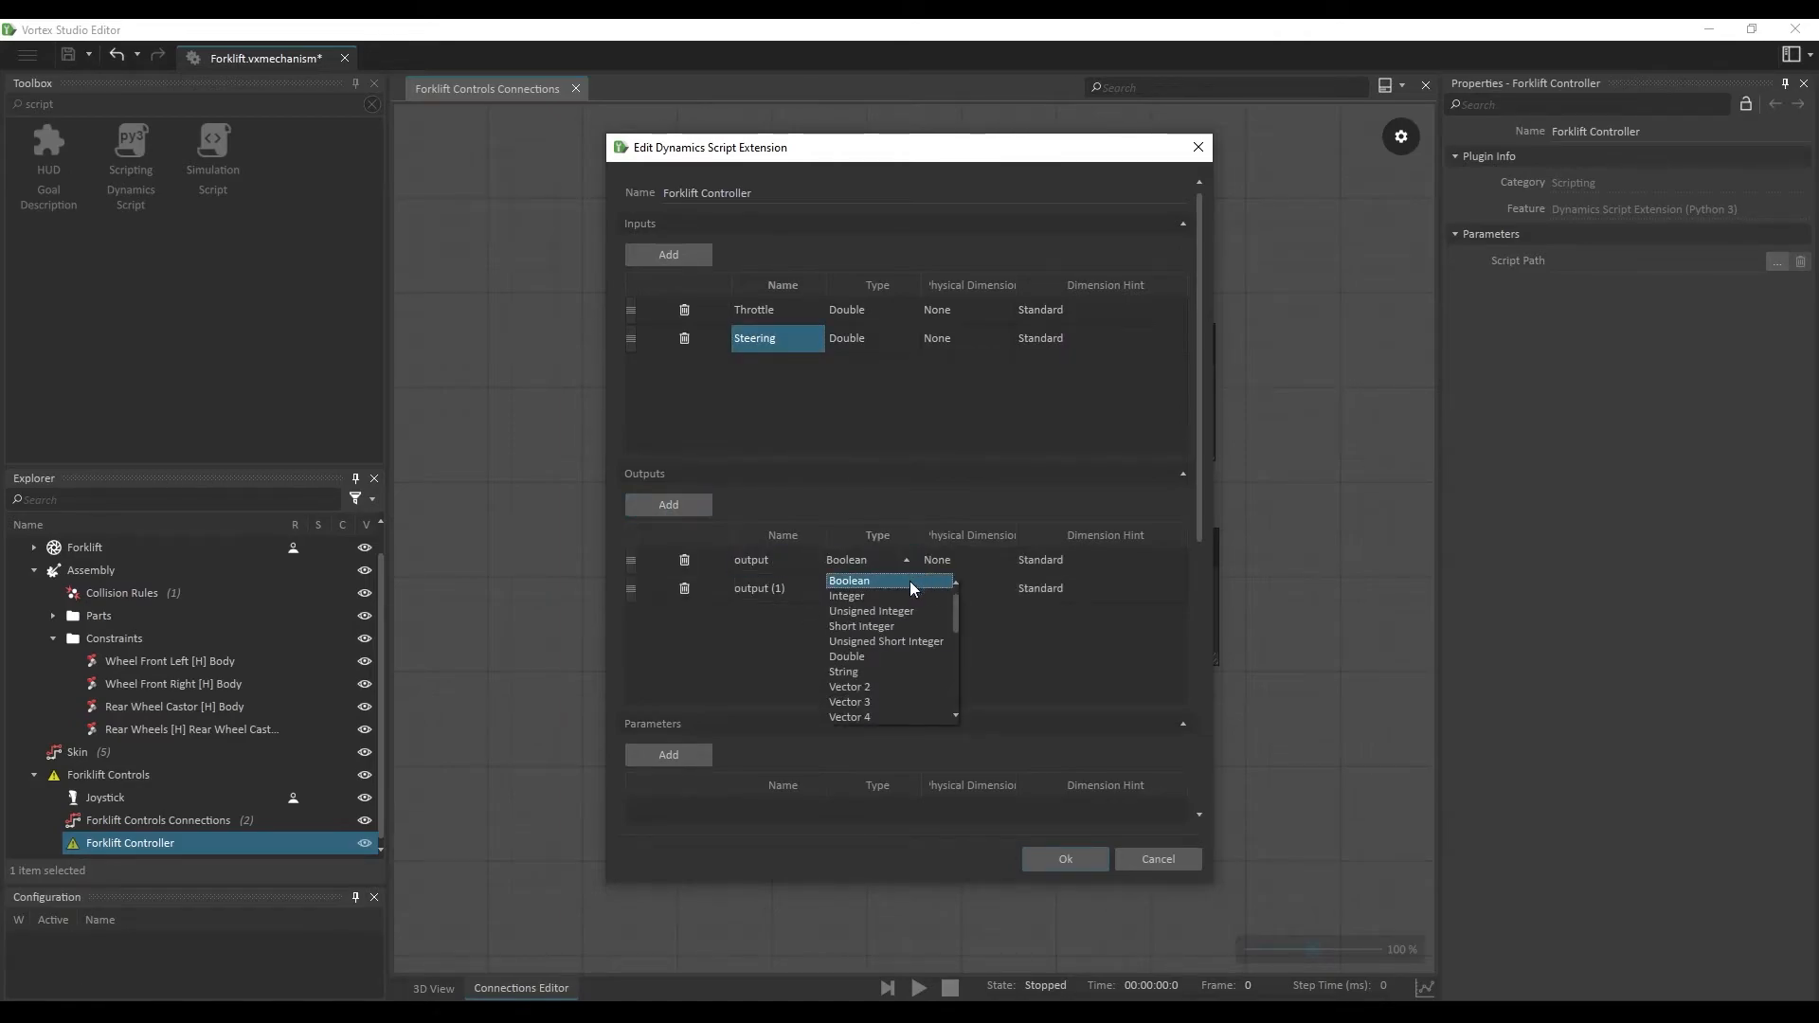
left_click(892, 657)
left_click(891, 591)
left_click(884, 682)
Step: Name the script's two outputs Velocity and Position and accept the extension's edits
left_click(784, 585)
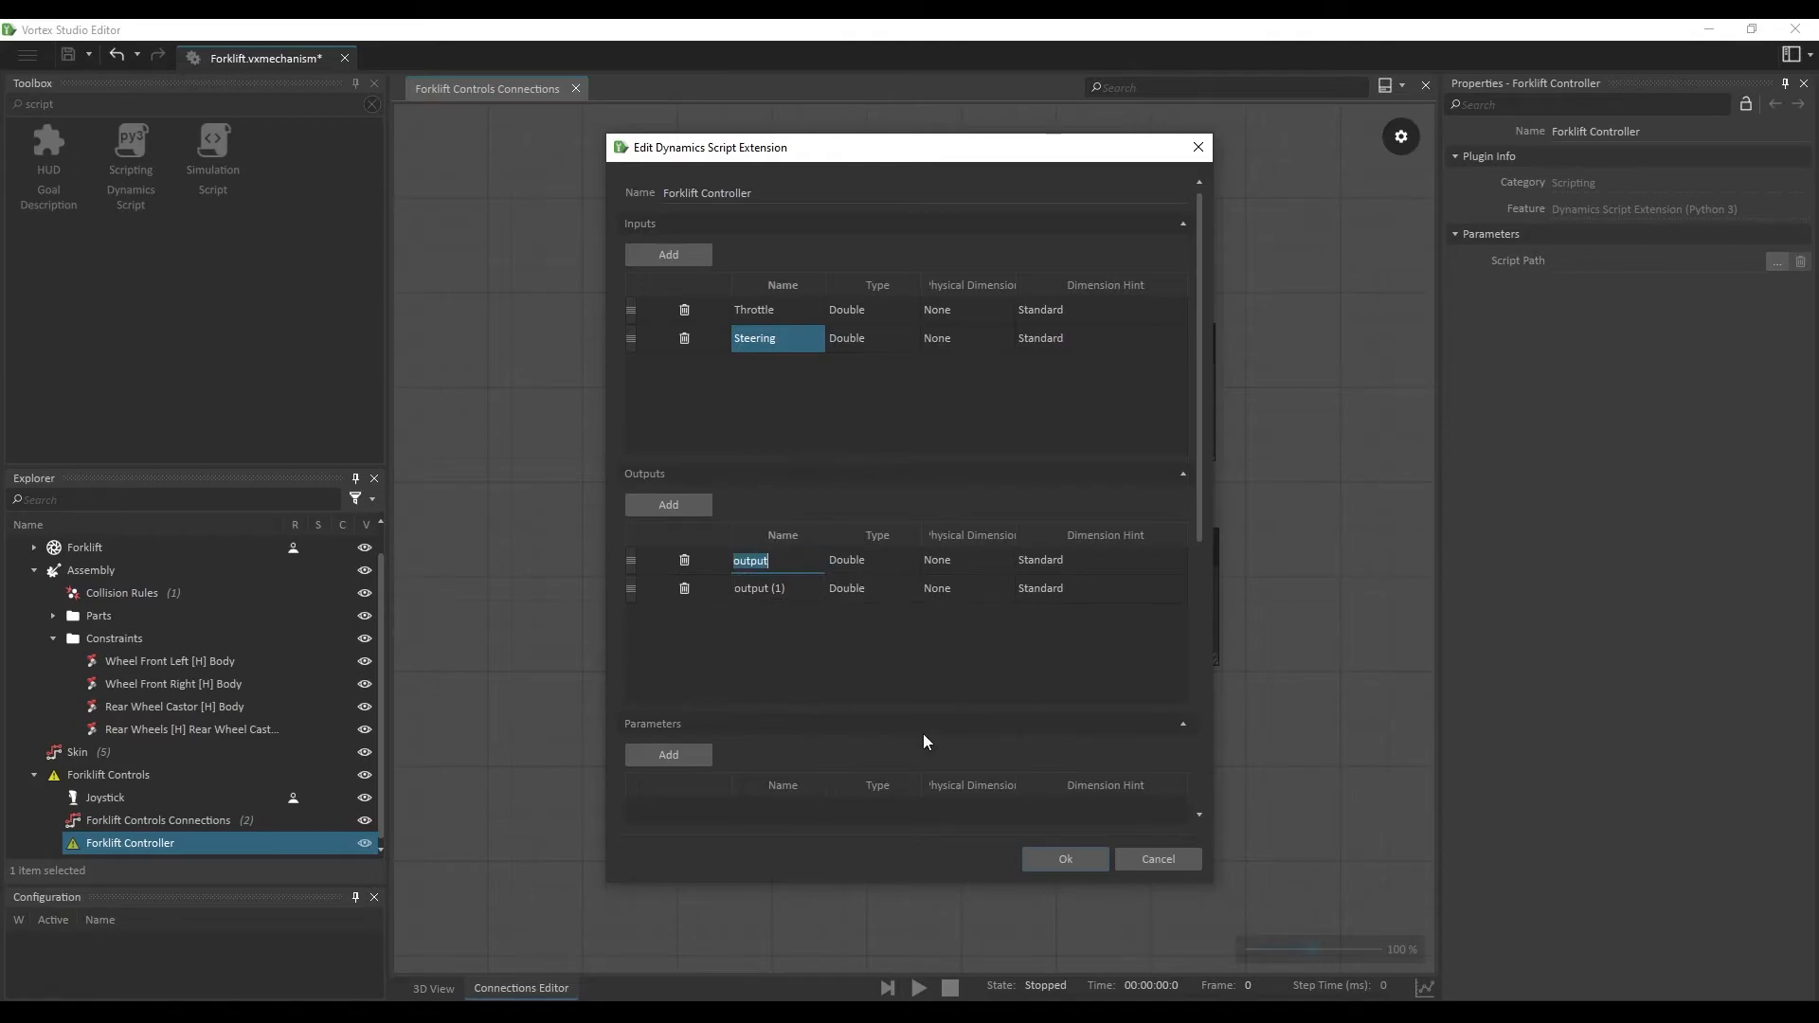
type("Velocity")
left_click(798, 595)
type("Position")
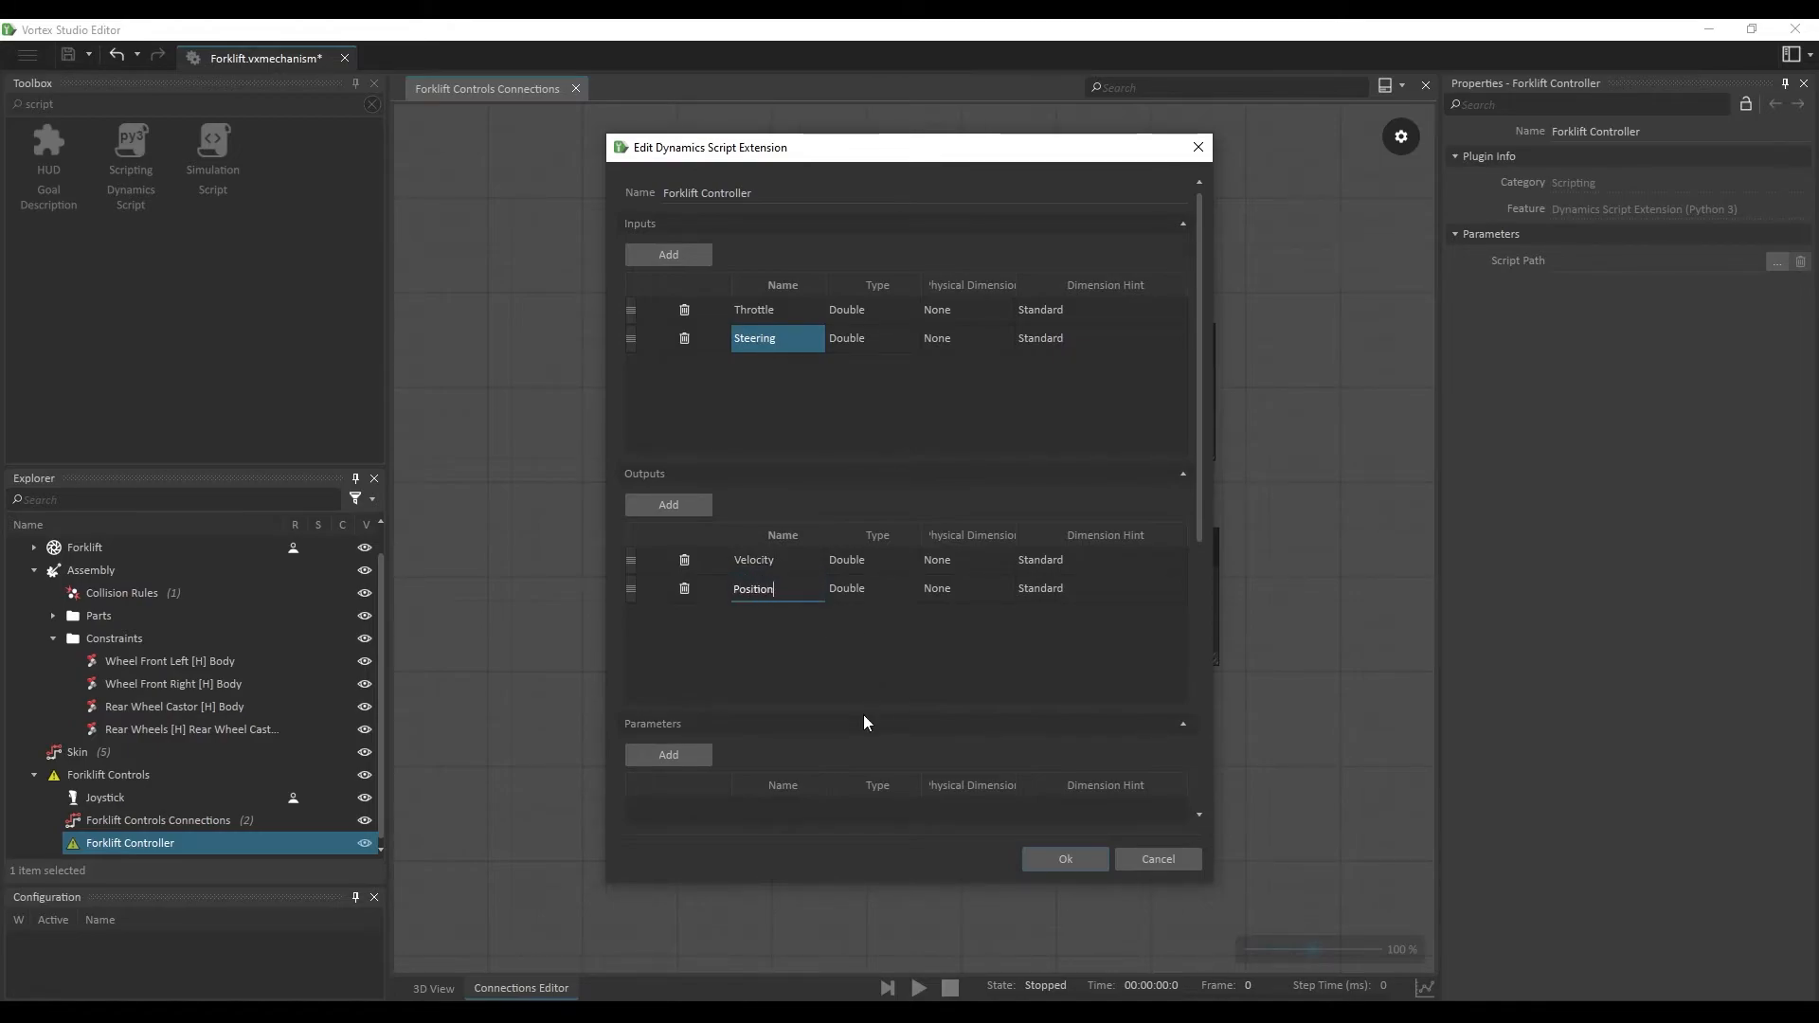
key("Return")
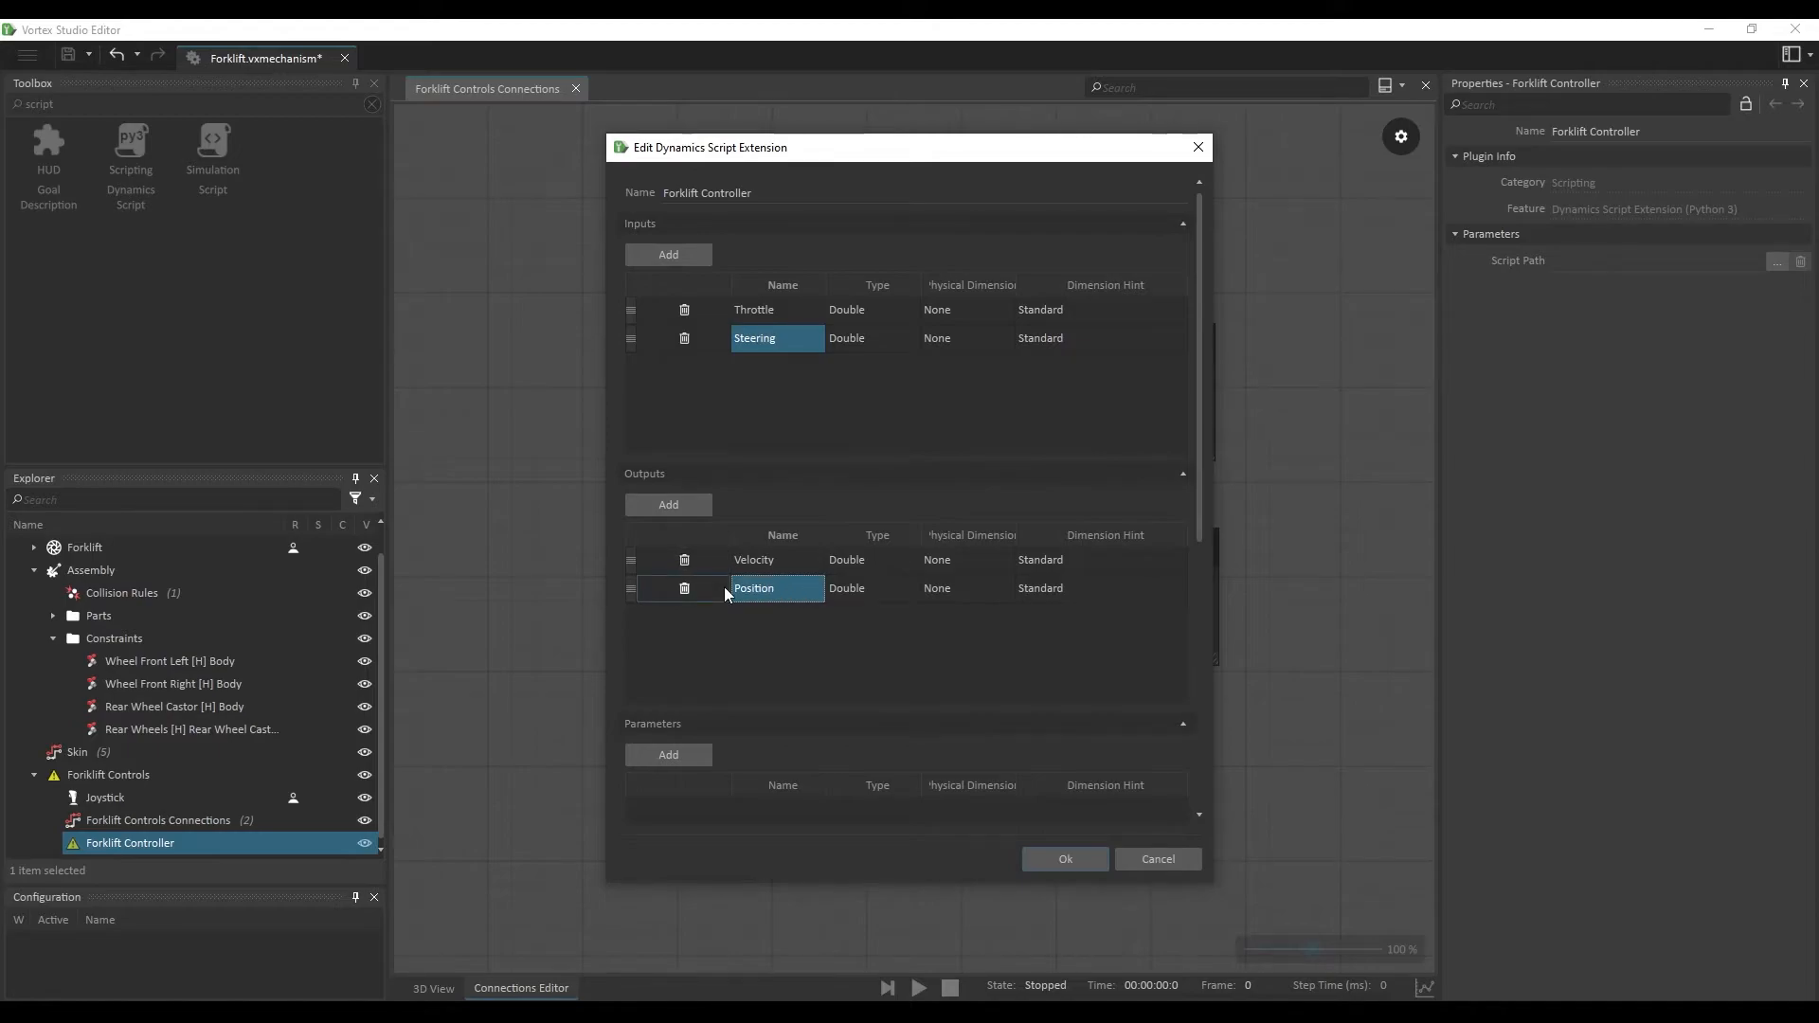
key("Return")
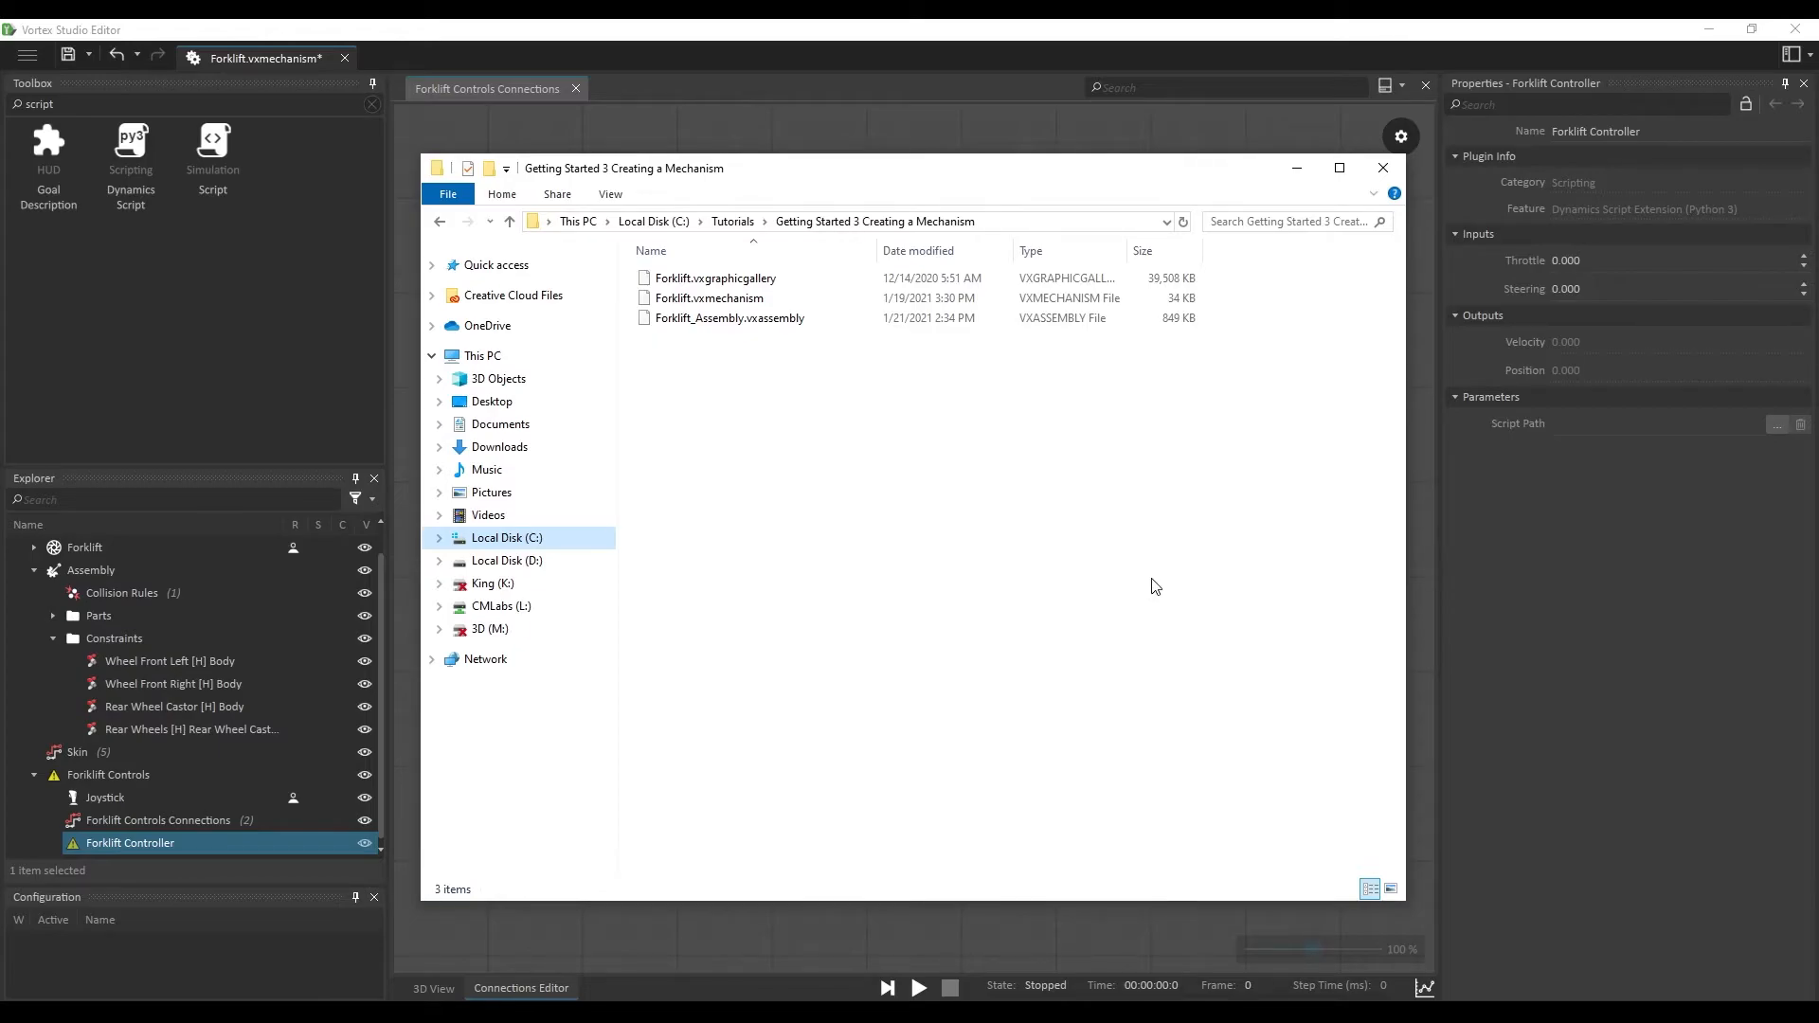
Step: In File Explorer, create a text document in the Getting Started 3 Creating a Mechanism folder and name it Forklift Controller.py, accepting the extension change
right_click(768, 427)
mouse_move(964, 771)
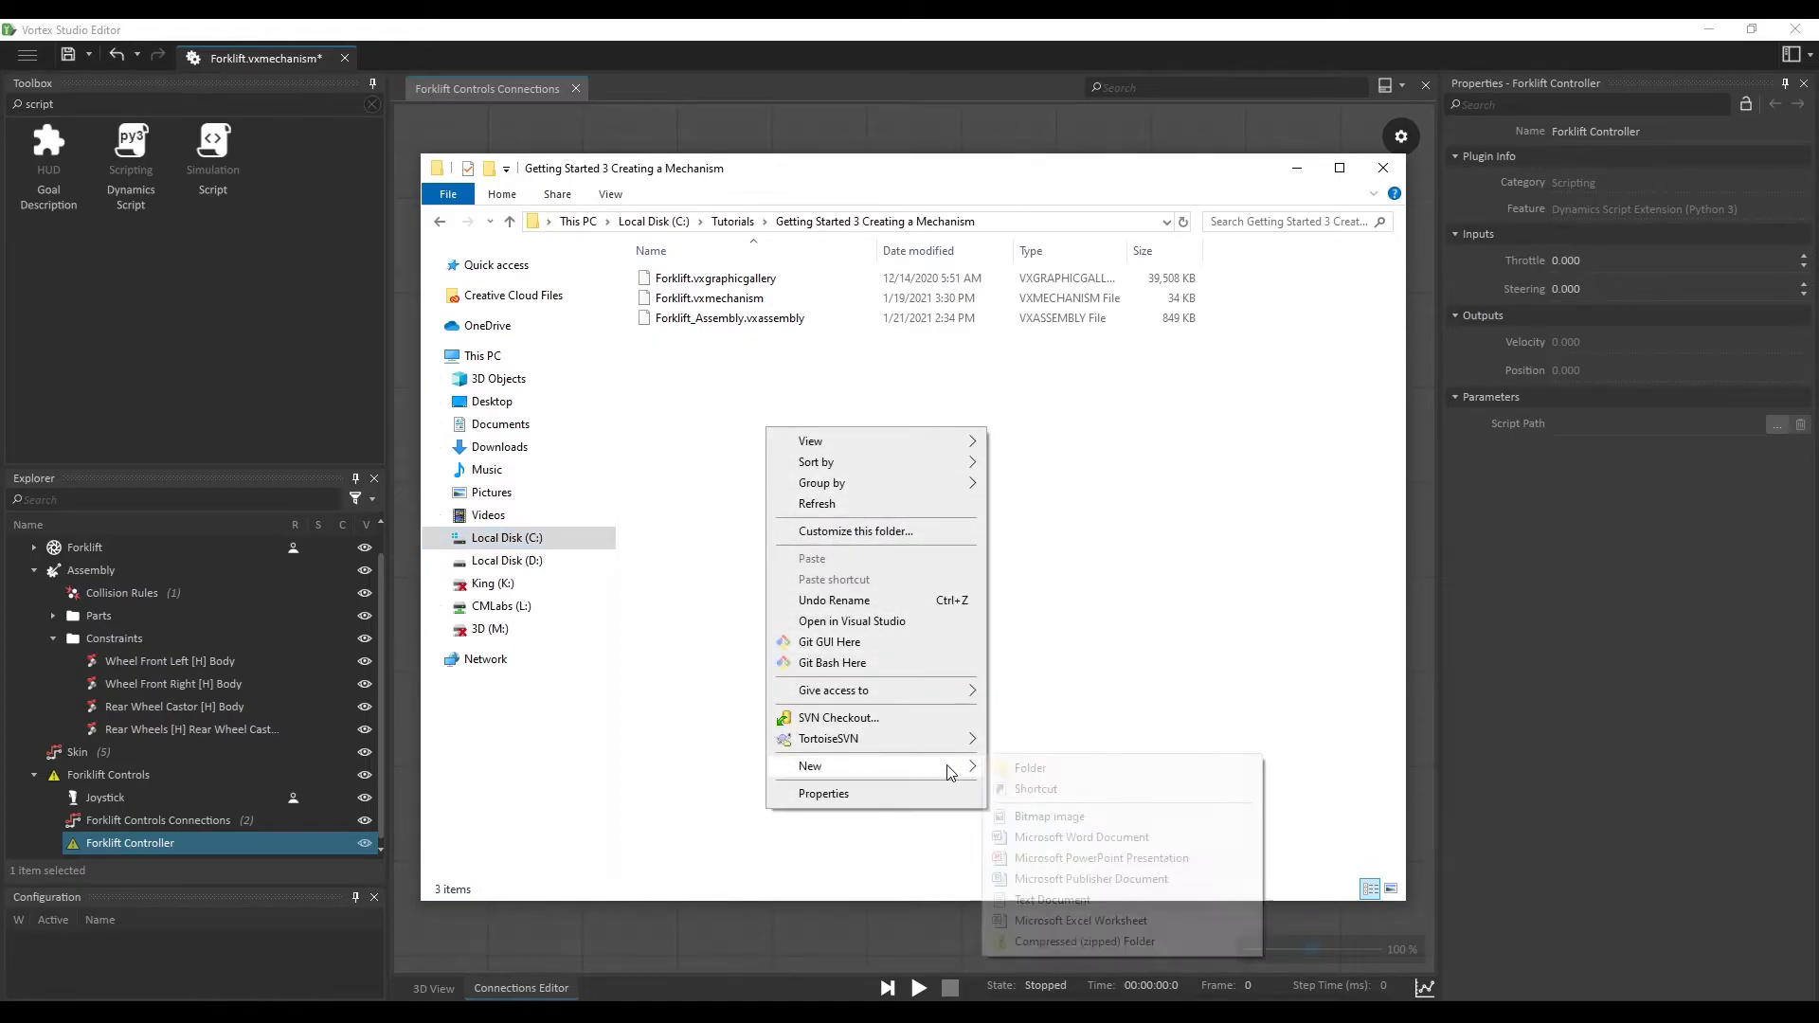
left_click(1076, 902)
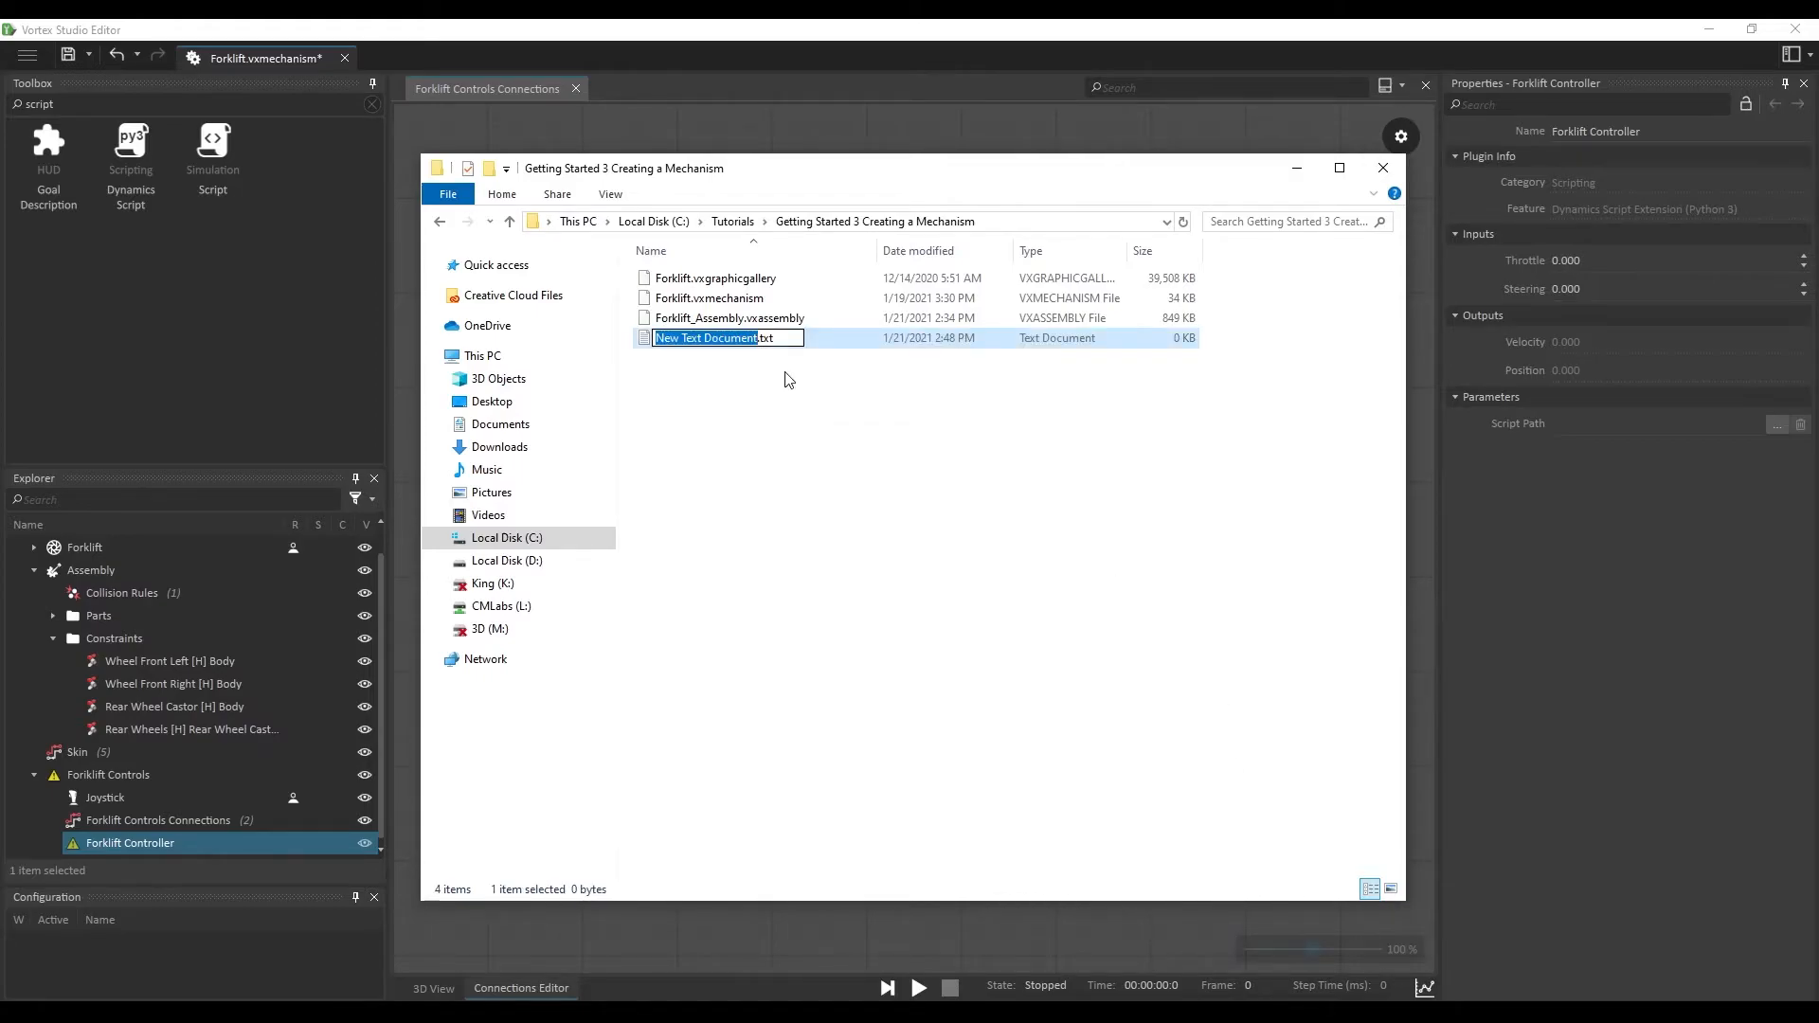
type("Forklift")
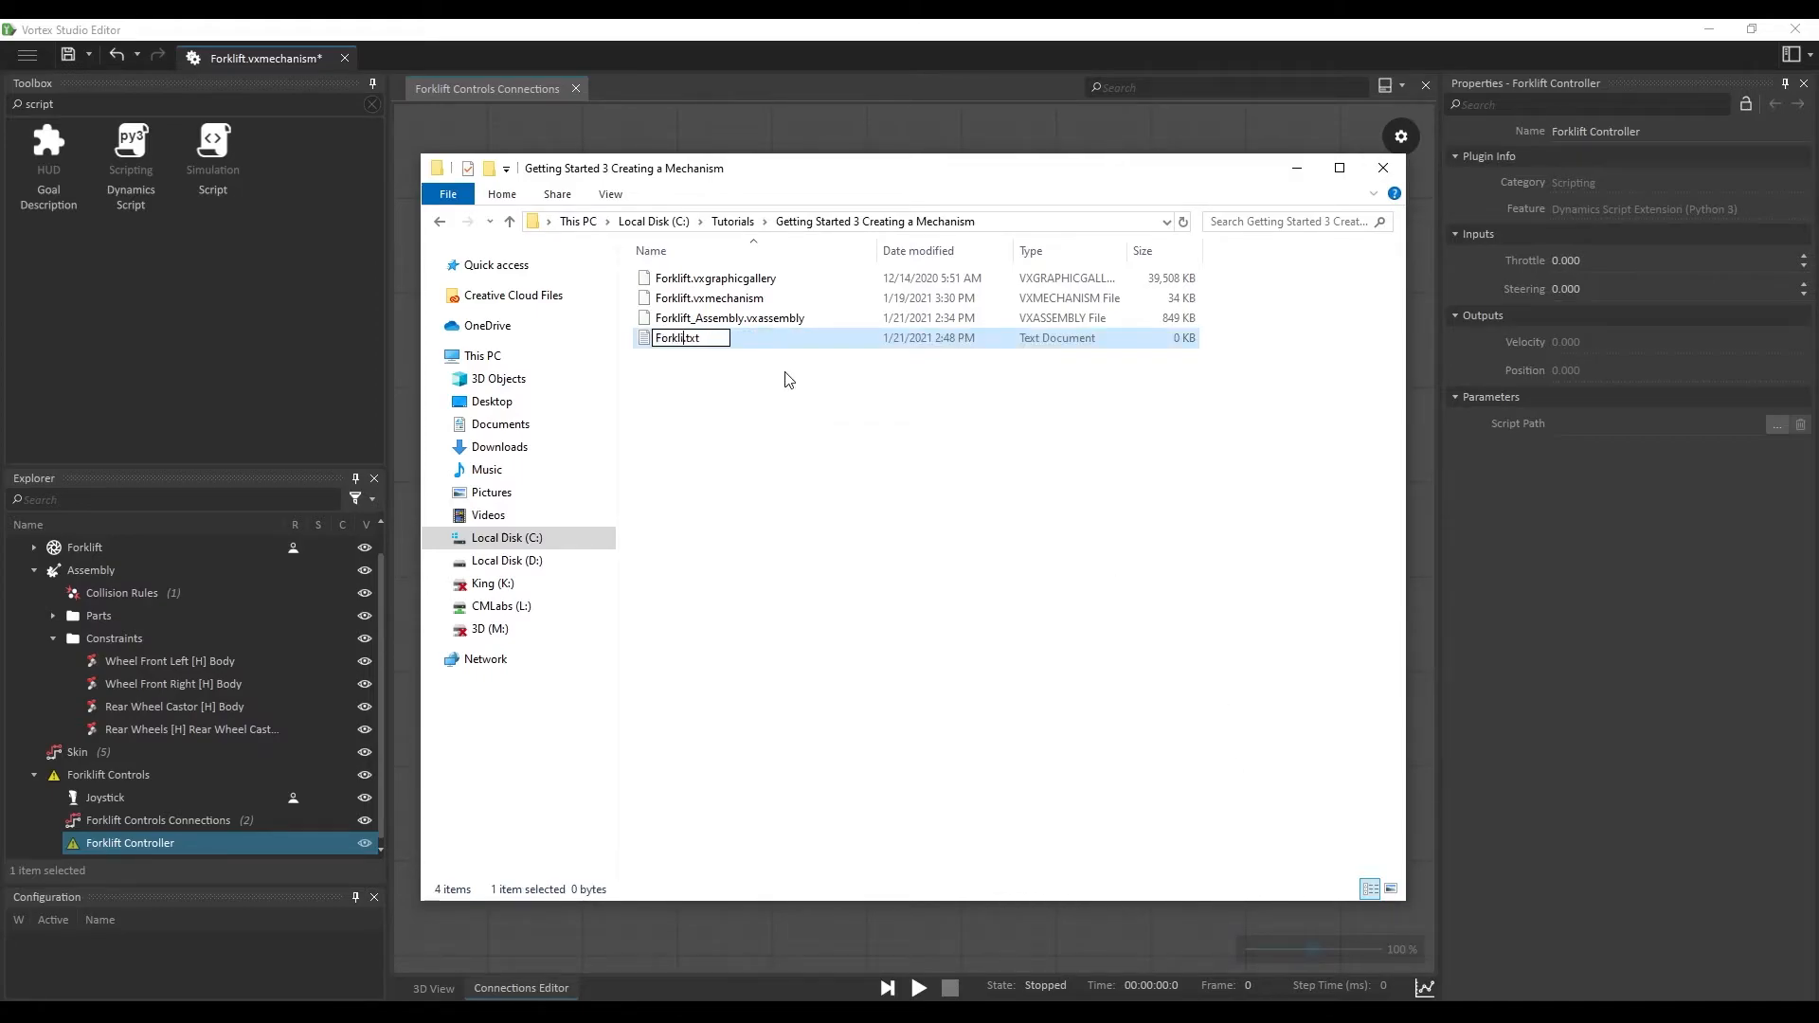
type(" Controller")
key("Delete")
key("Delete")
key("Delete")
type("py")
key("Return")
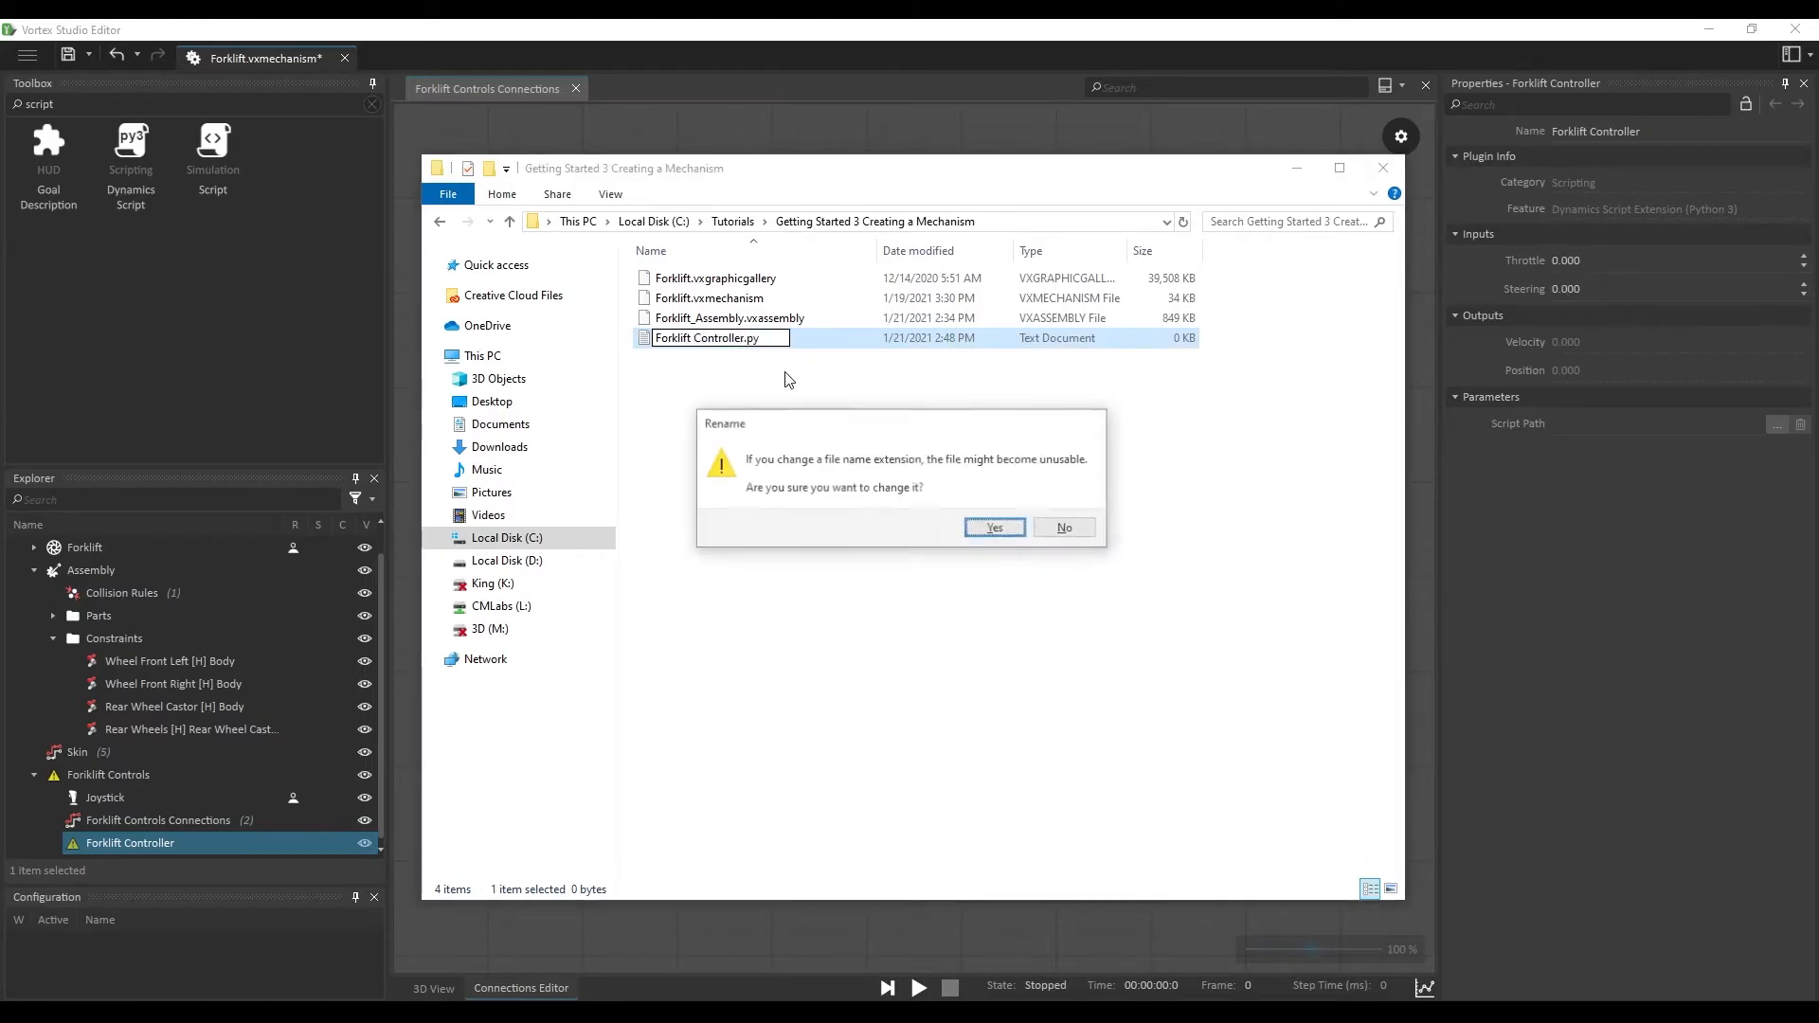
key("Return")
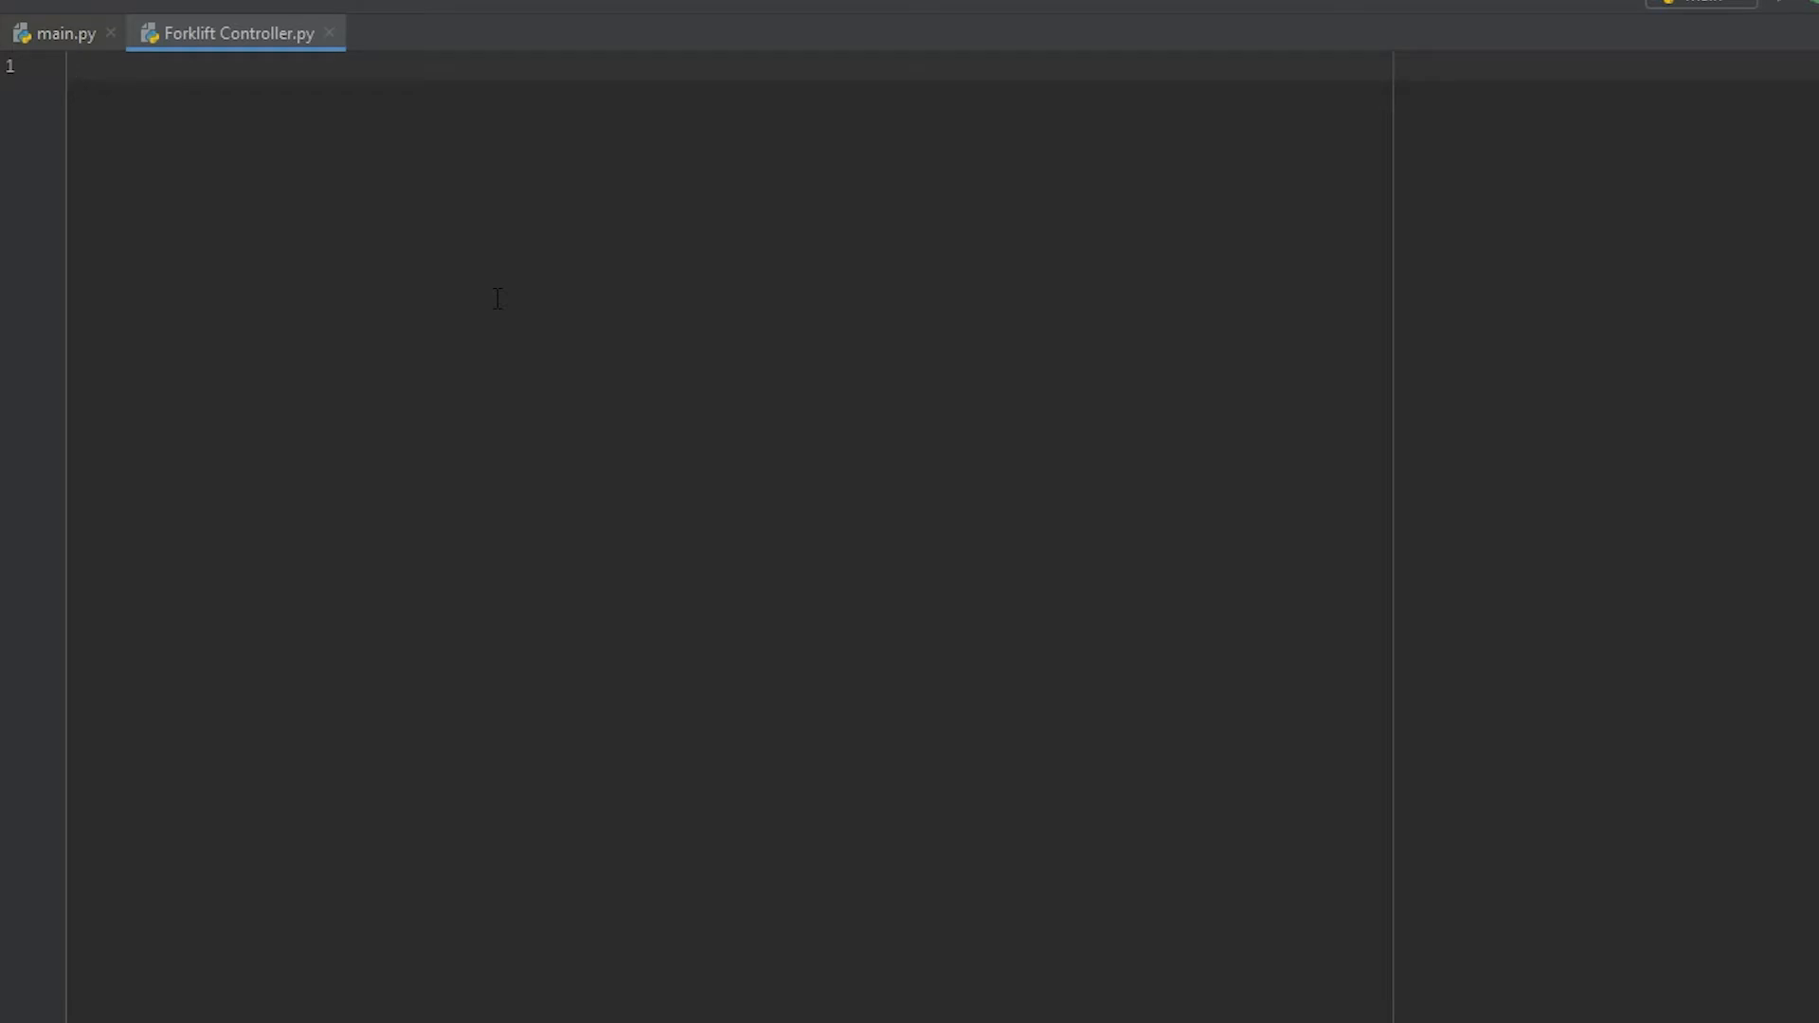
Step: In the Python editor, write "import Vortex" in Forklift Controller.py and start the function "def pre_step(extension):"
type("import Vortex")
key("Return")
key("Return")
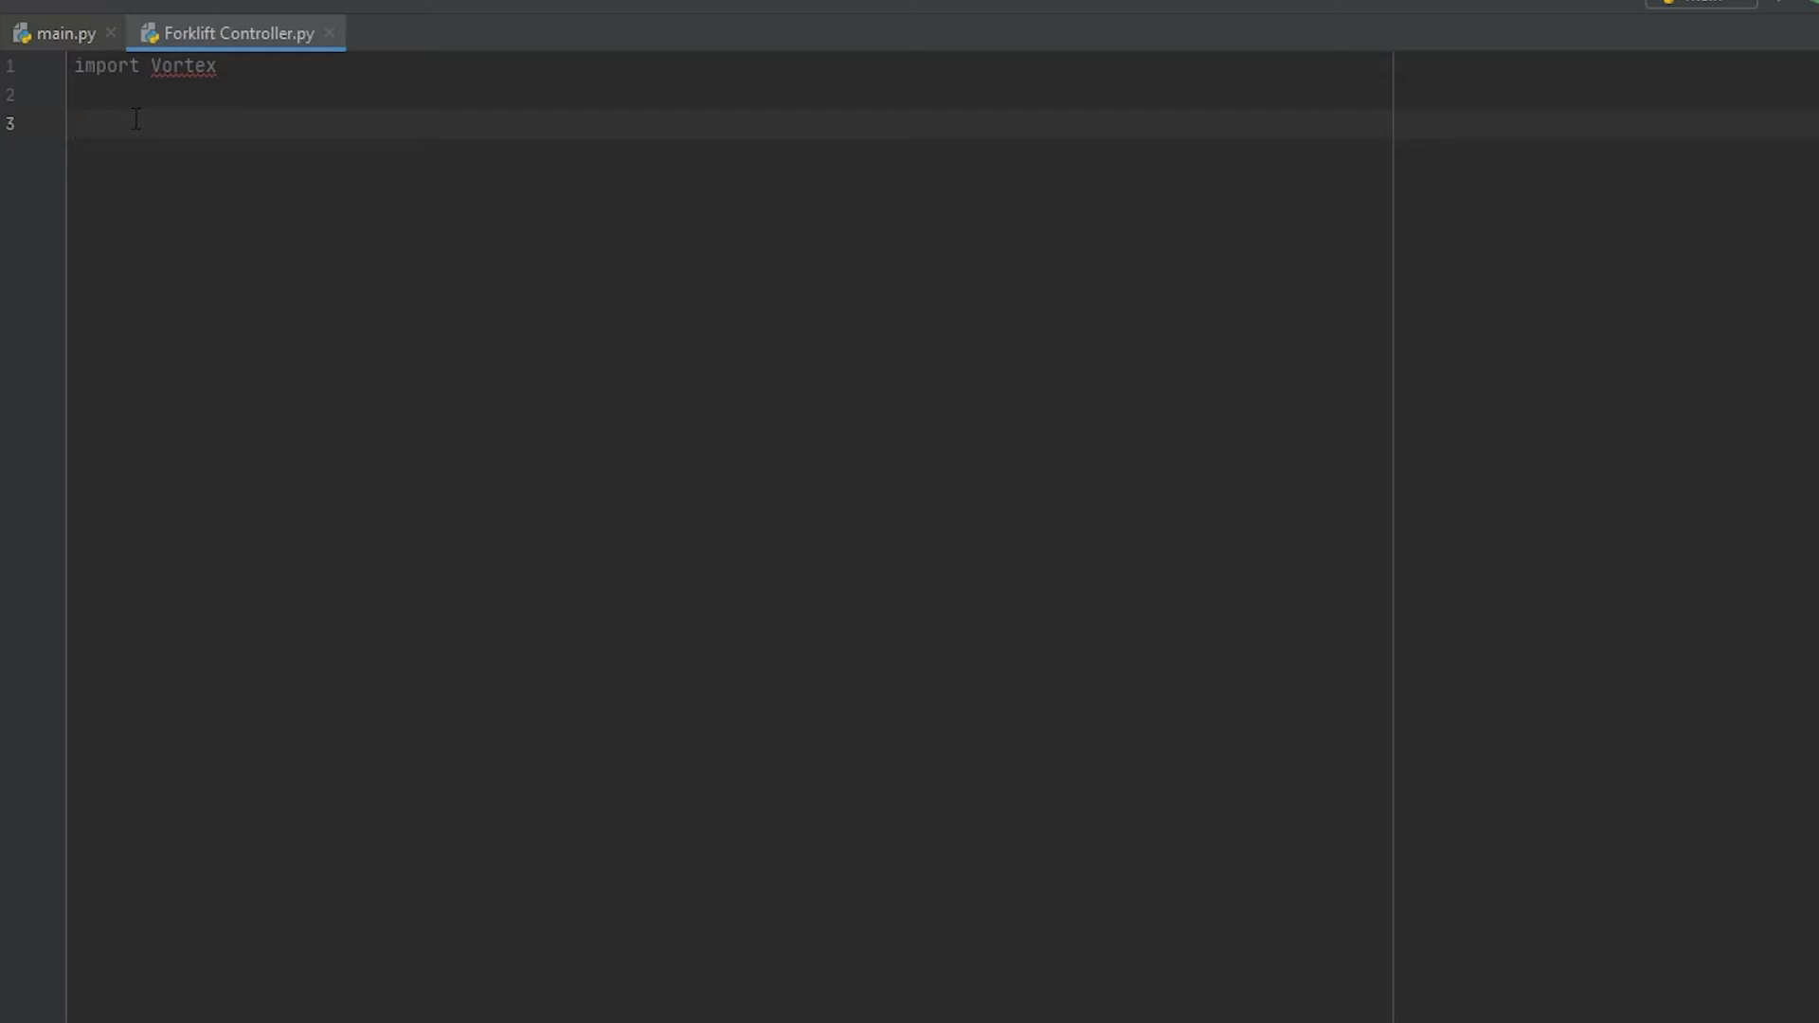
type("def pre_step(")
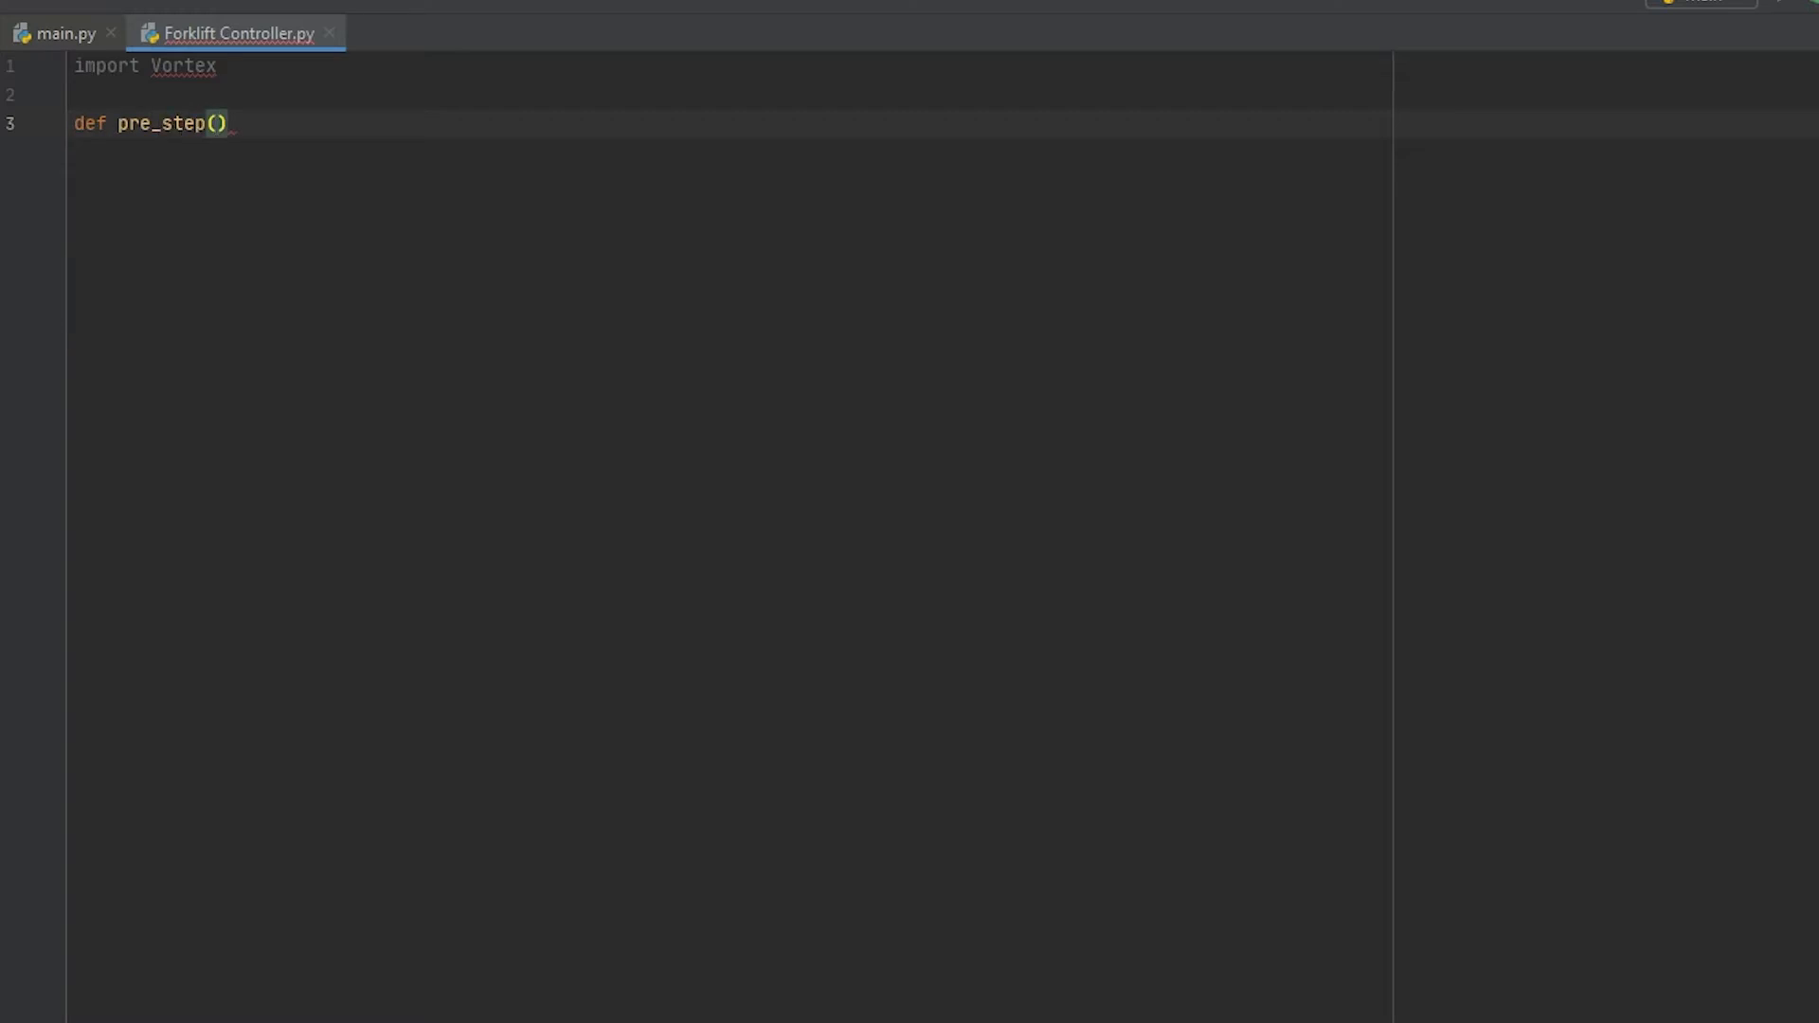
type("extension")
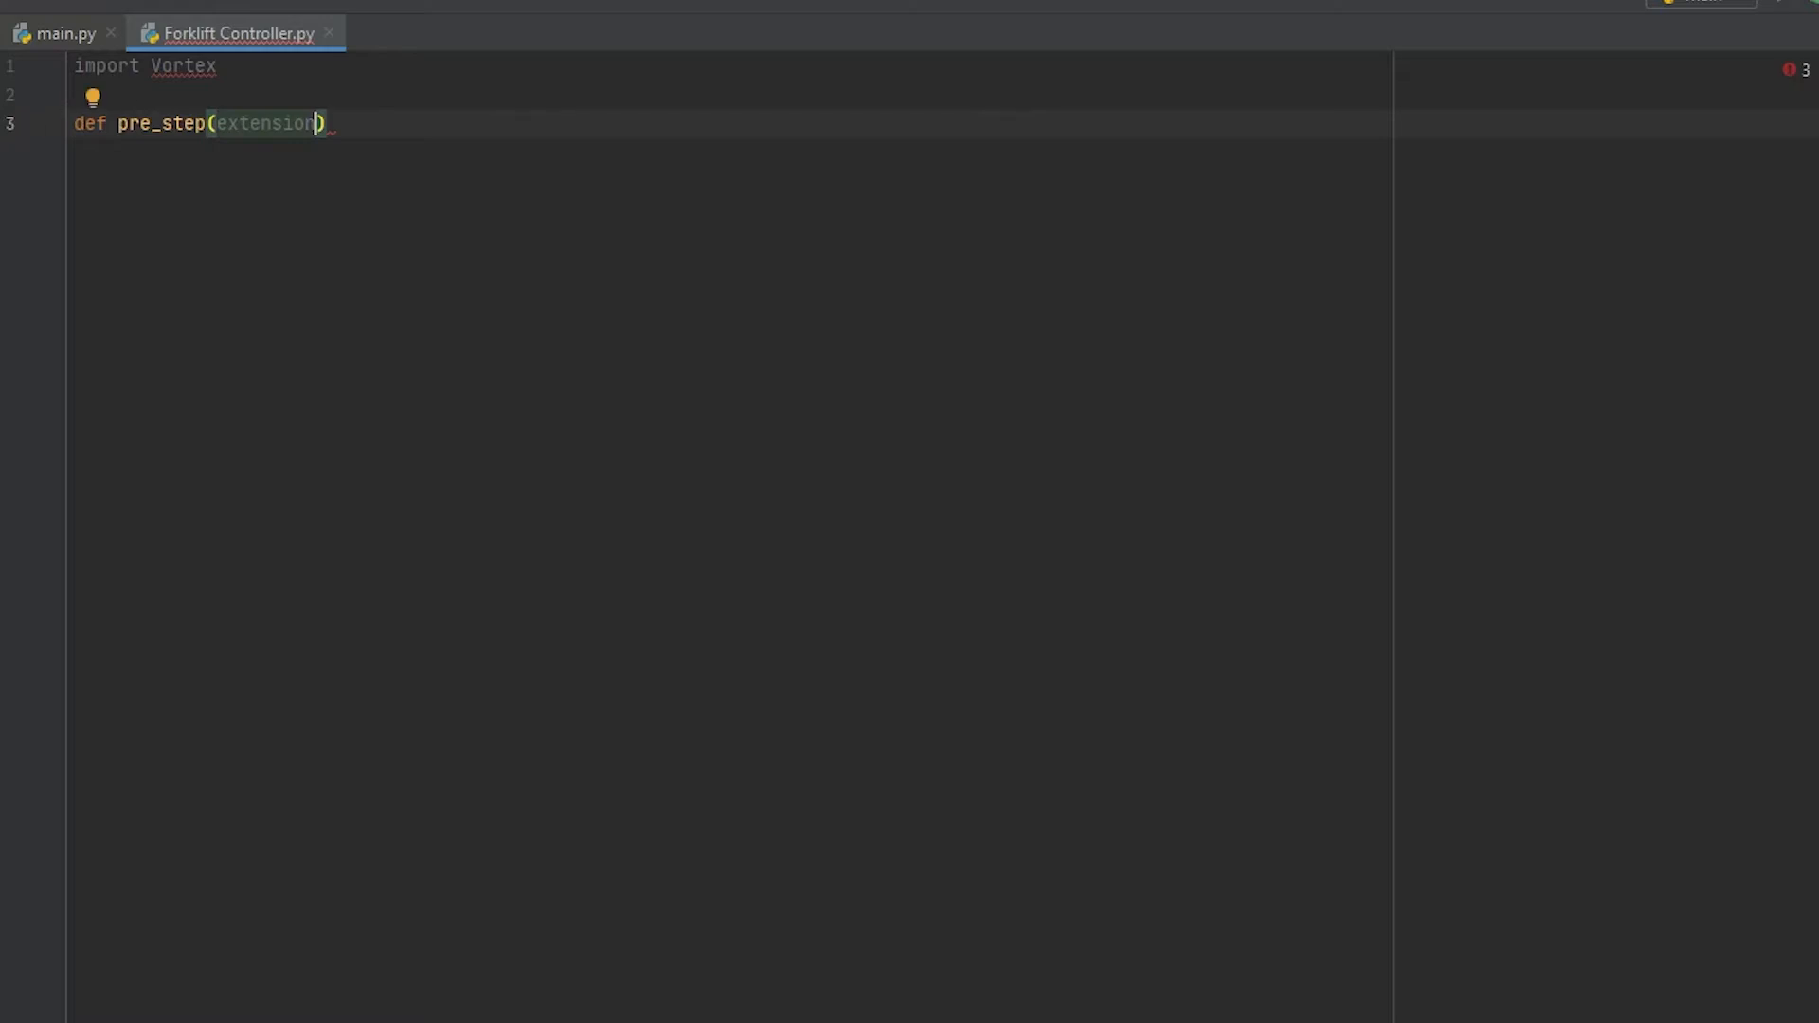
left_click(435, 133)
type(":")
key("Return")
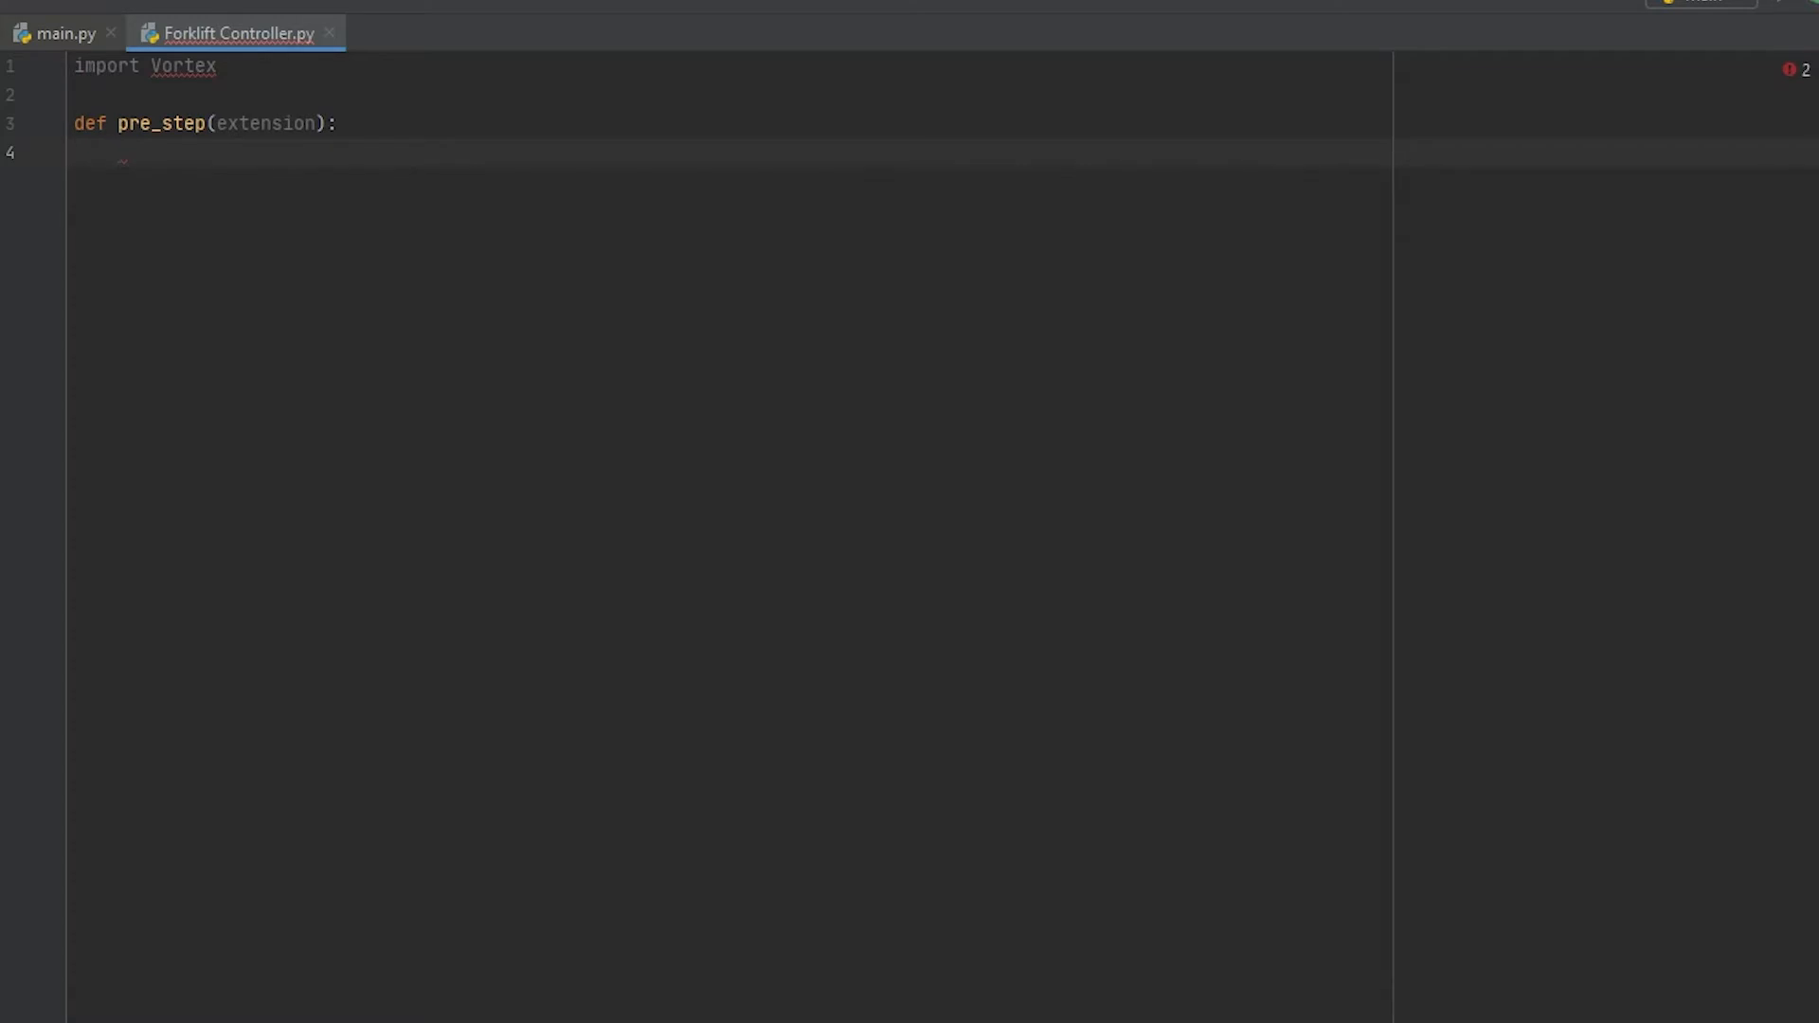
Step: In the pre_step body, add the line "throttle = extension.inputs.Throttle.value"
type("ex")
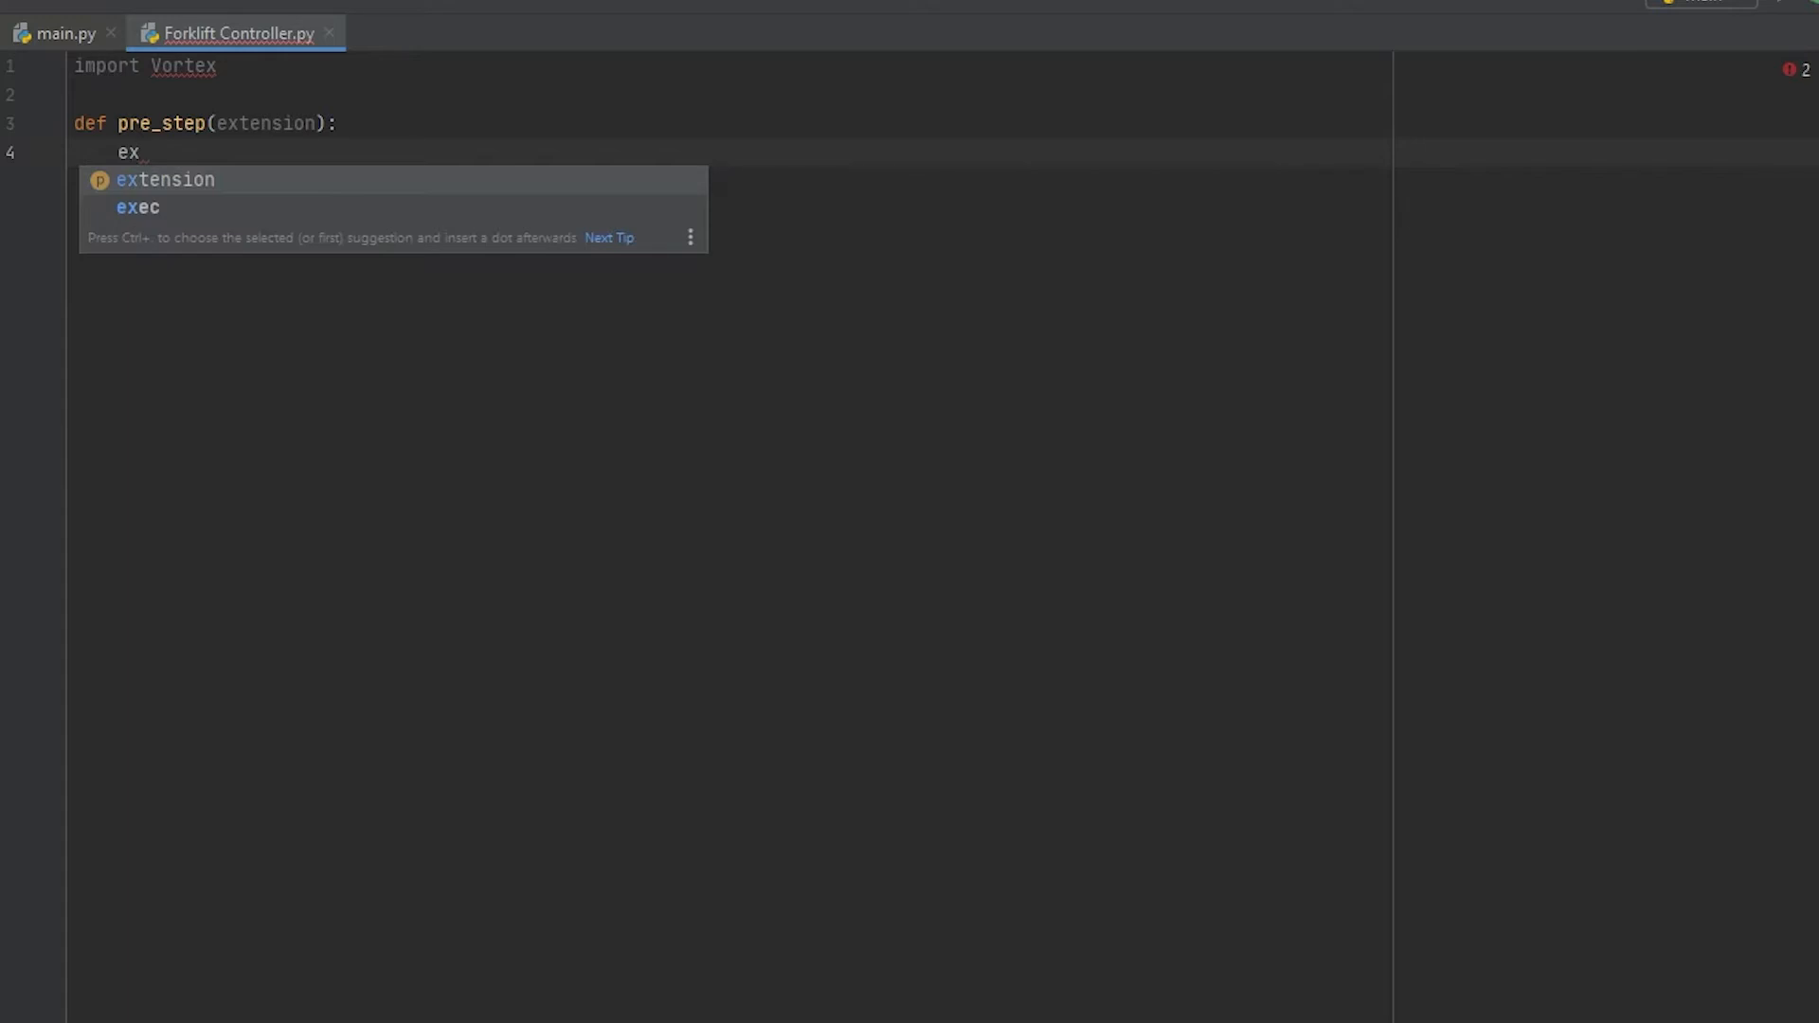
type("tension.")
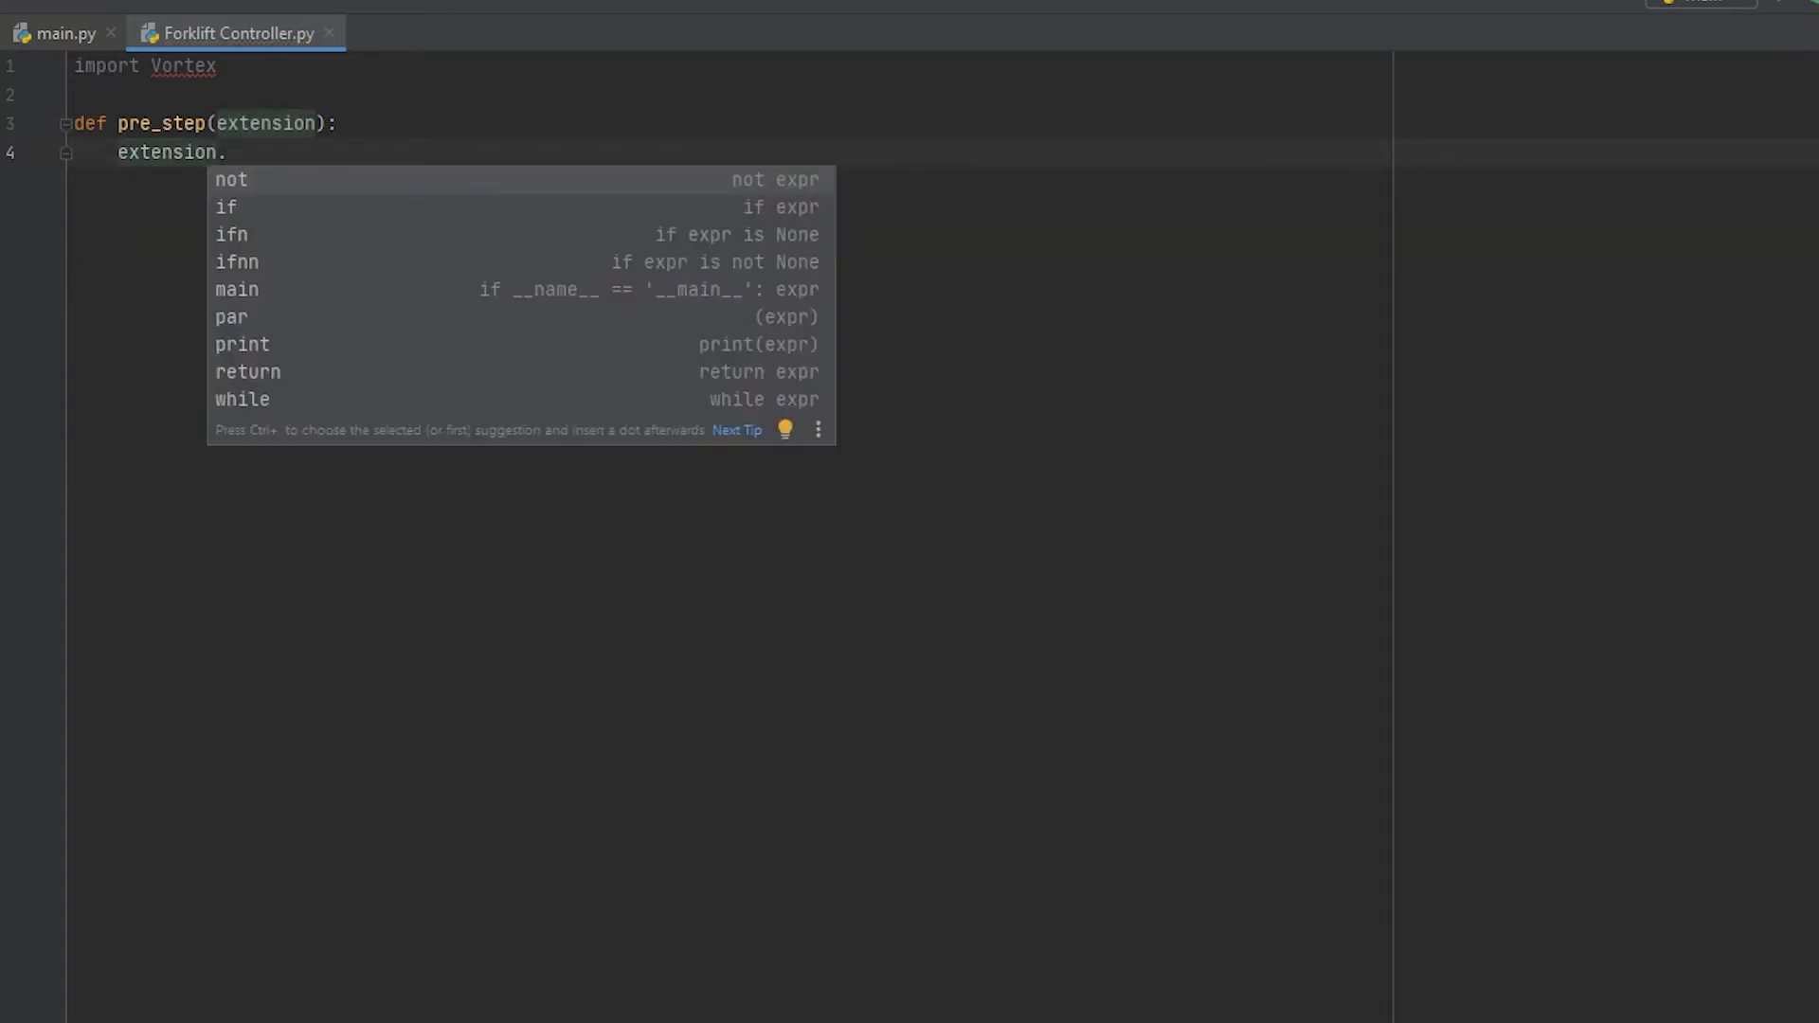
type("inputs.")
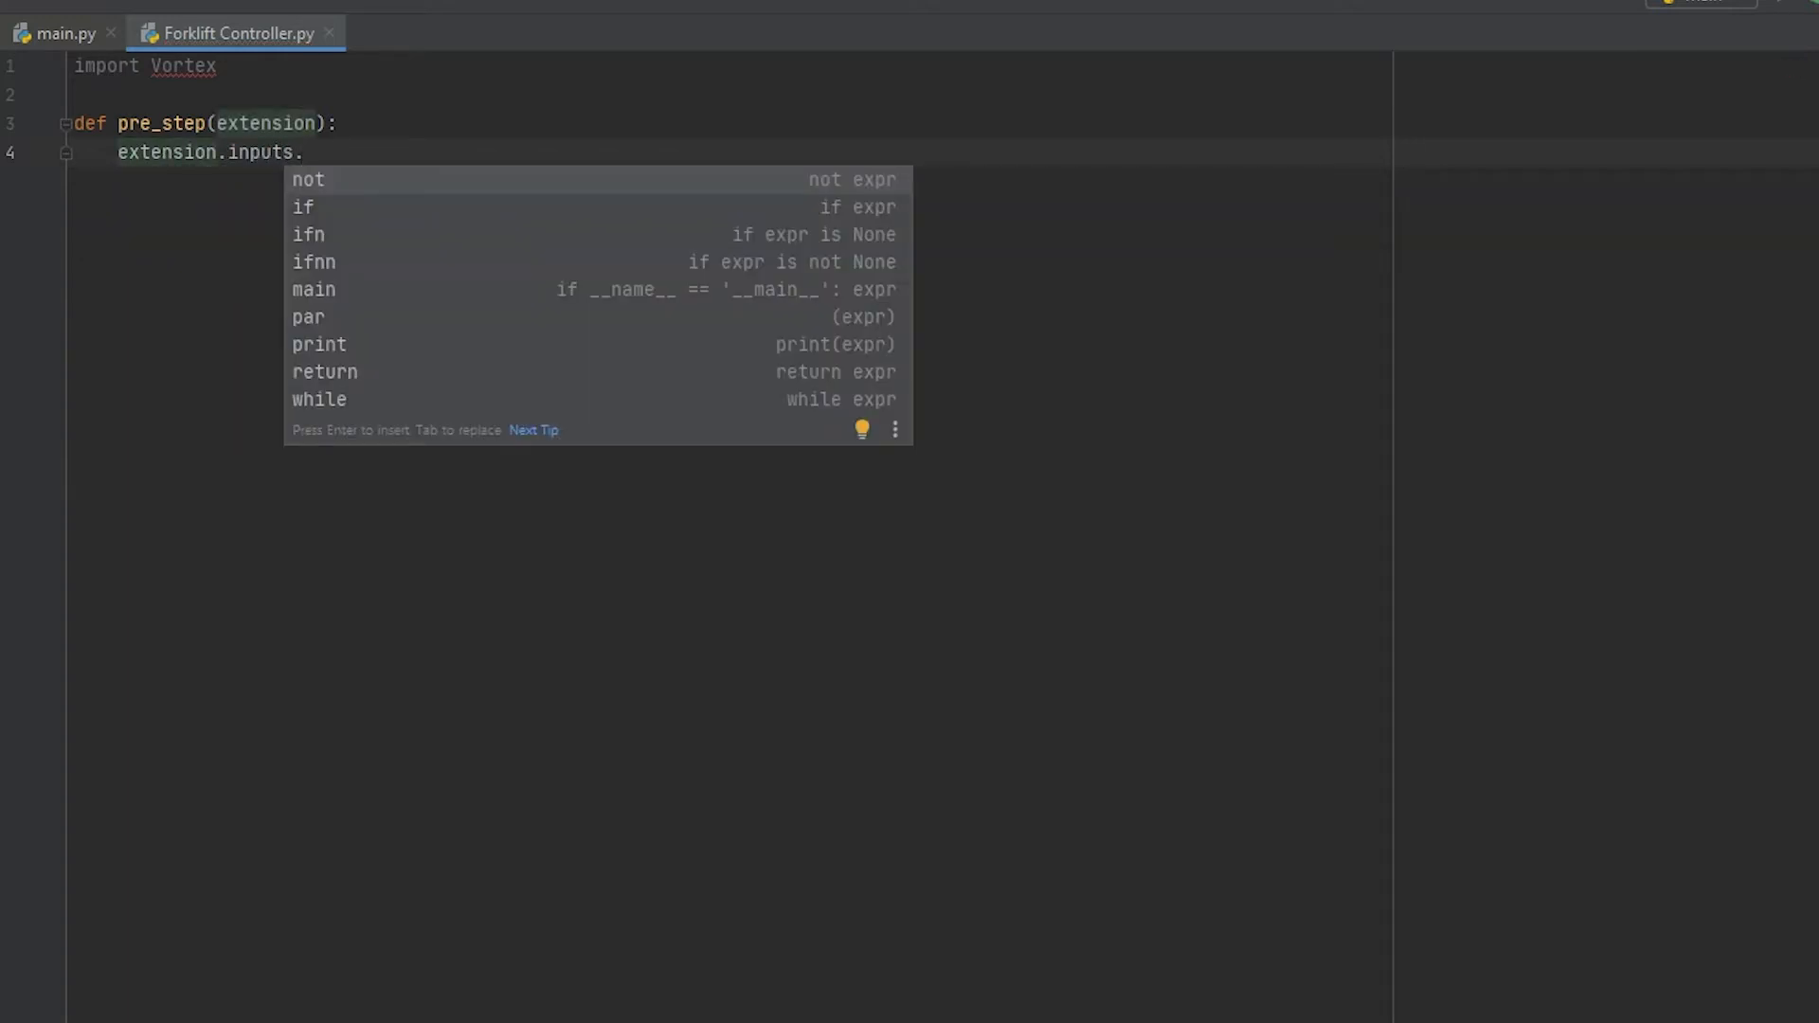
type("Throttle")
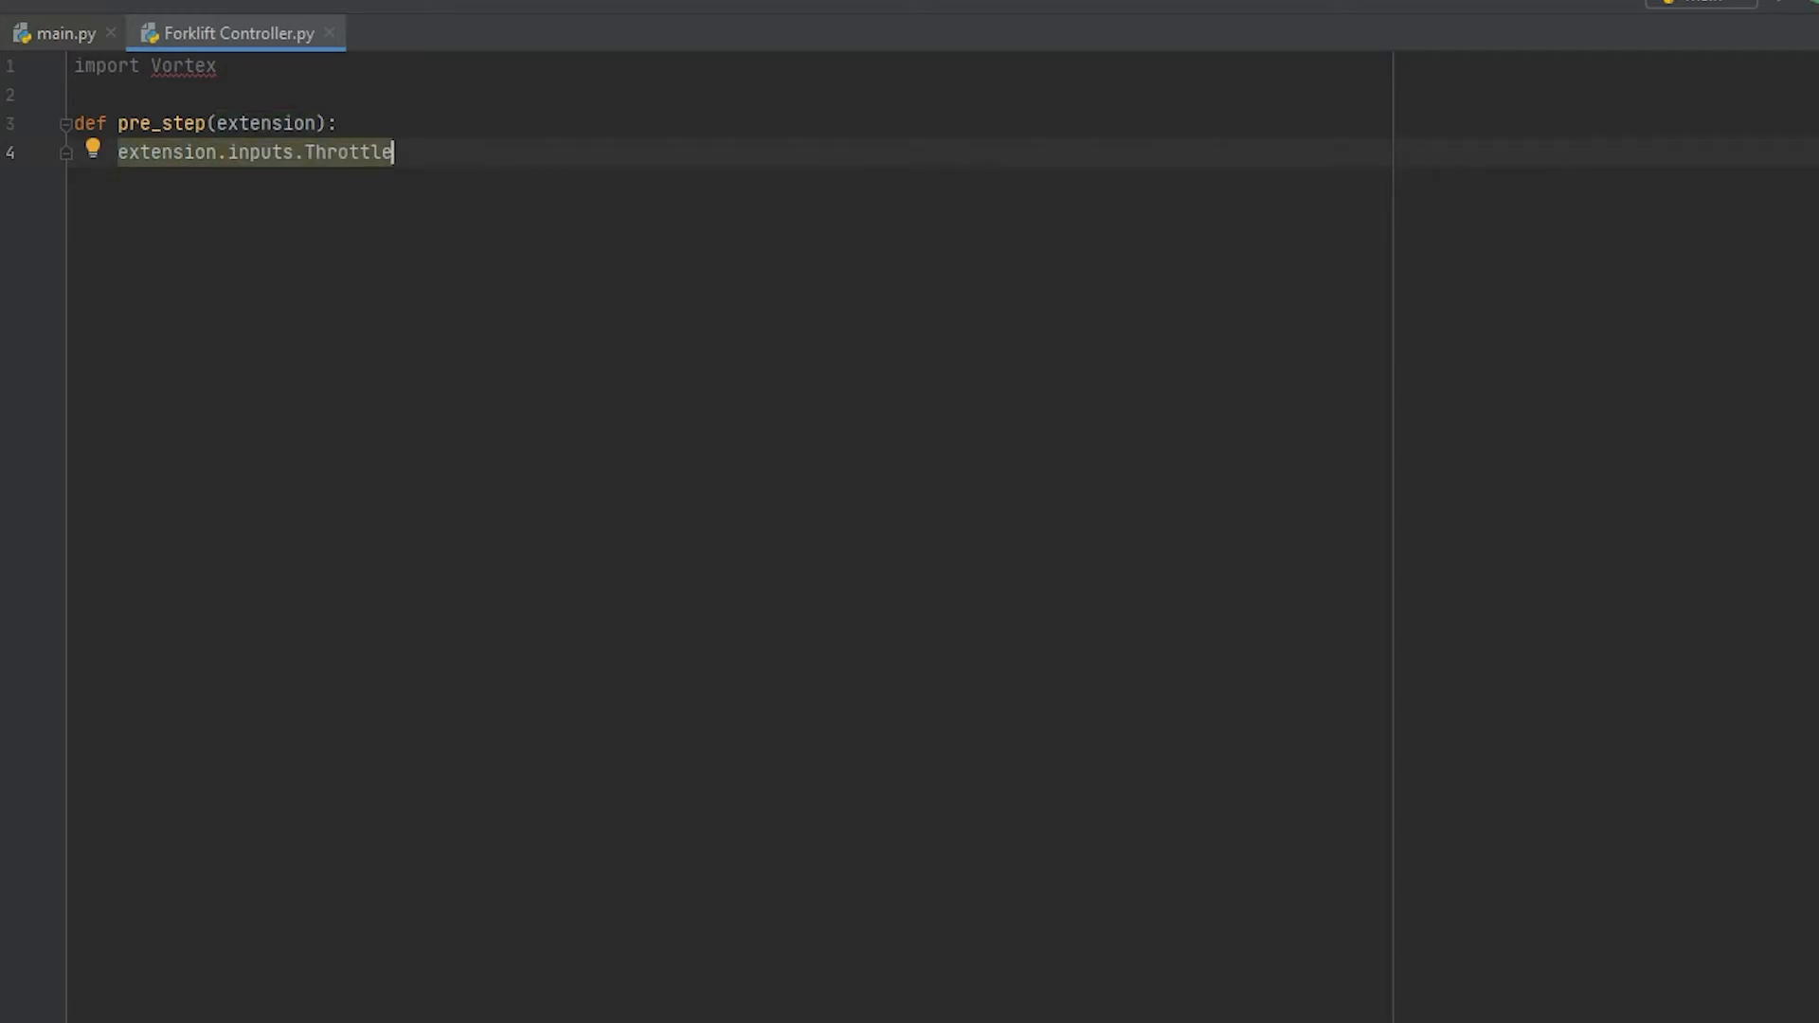
type(".value")
left_click(119, 153)
type("throttle ")
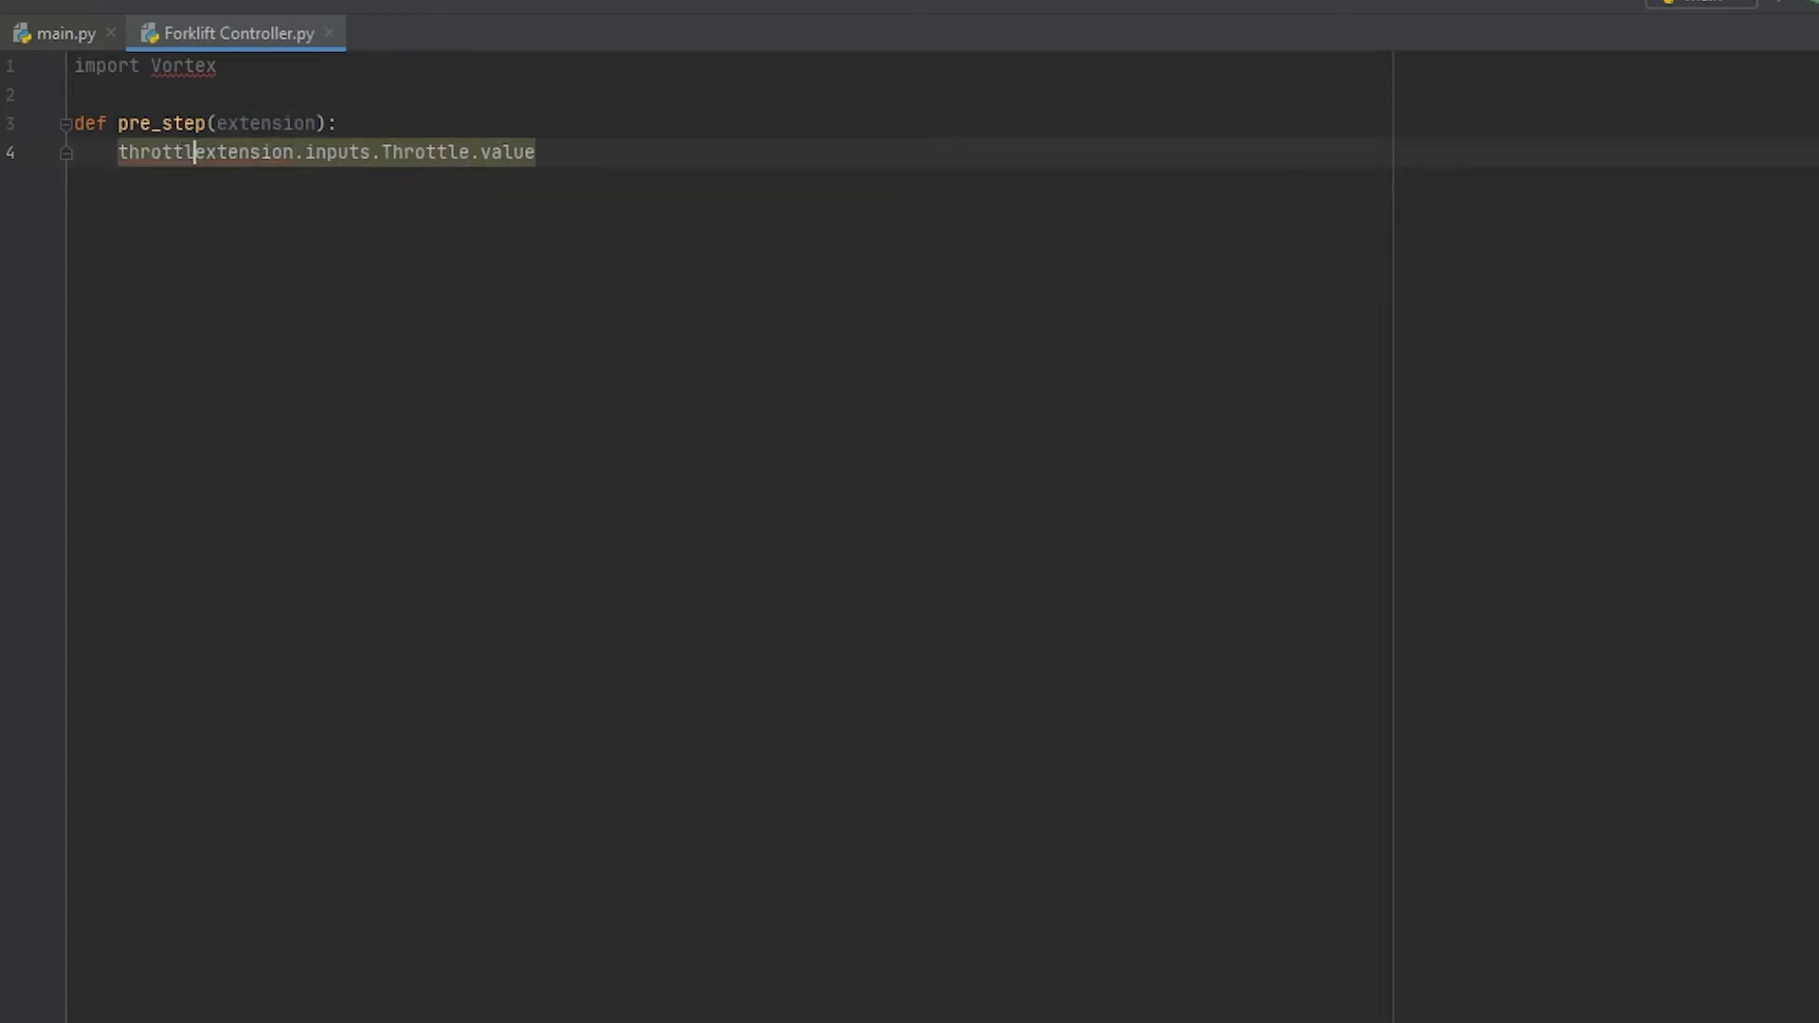
type("=")
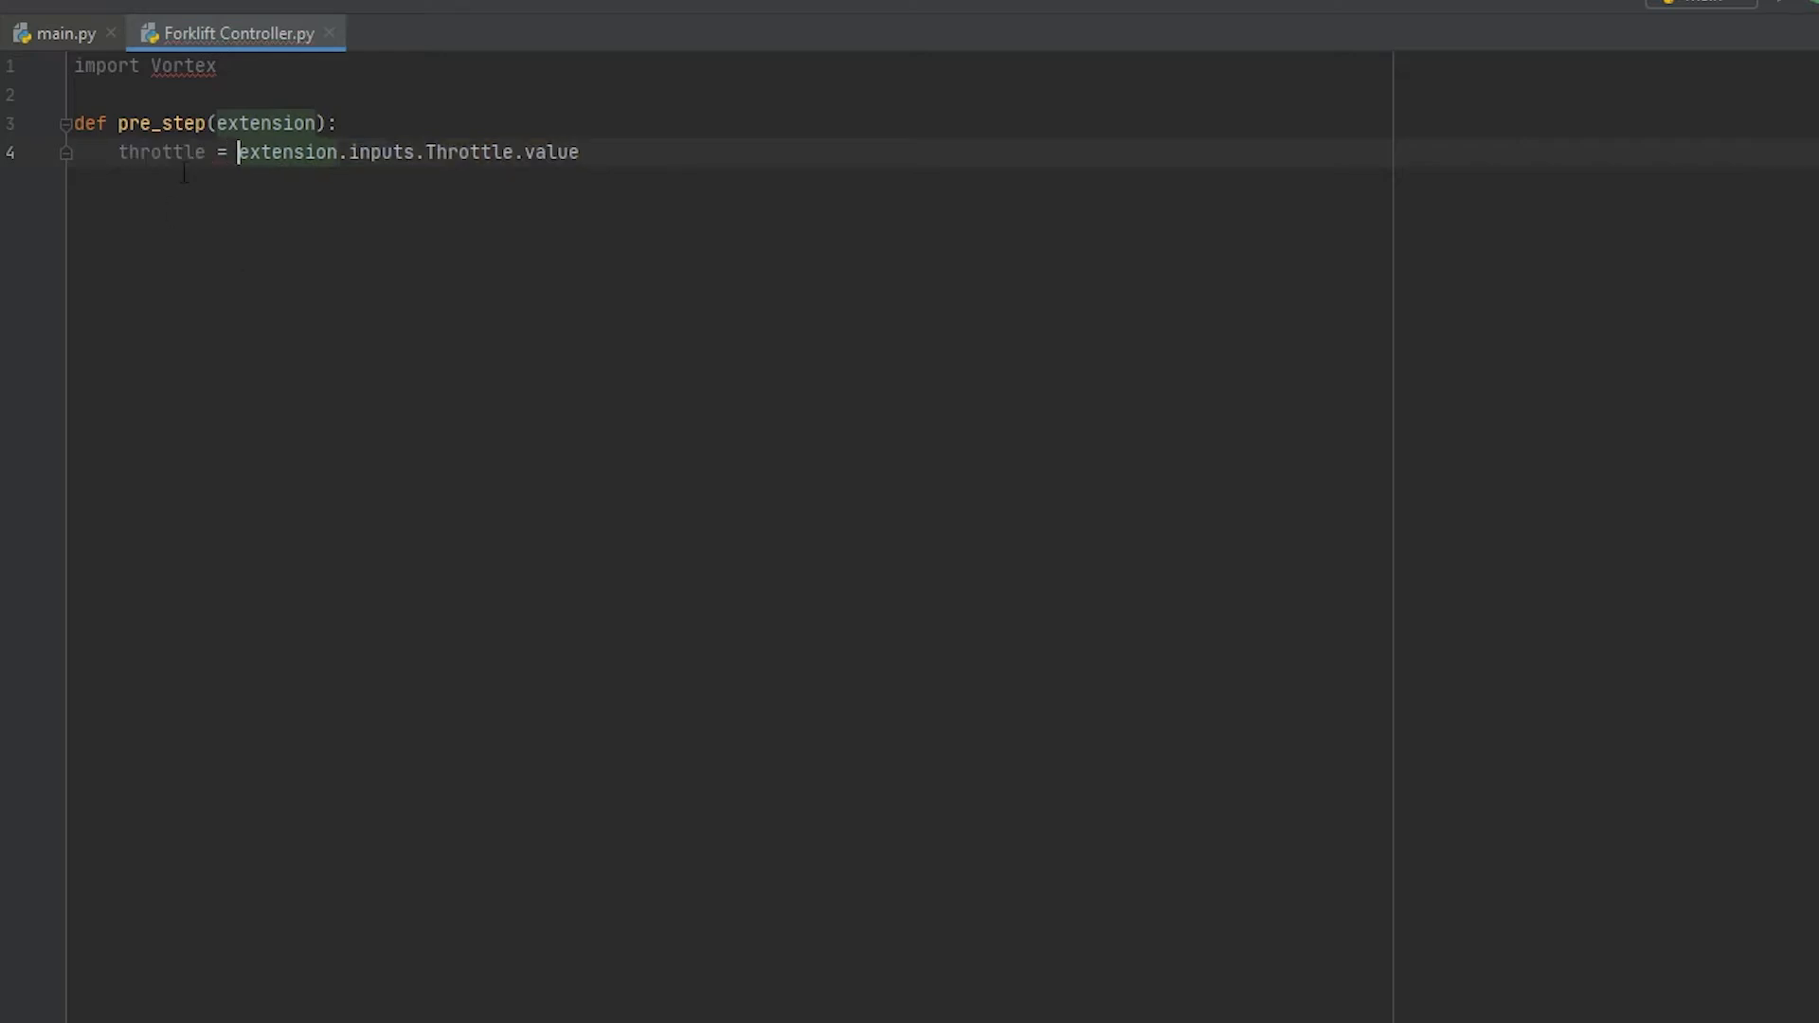
left_click(587, 175)
key("Return")
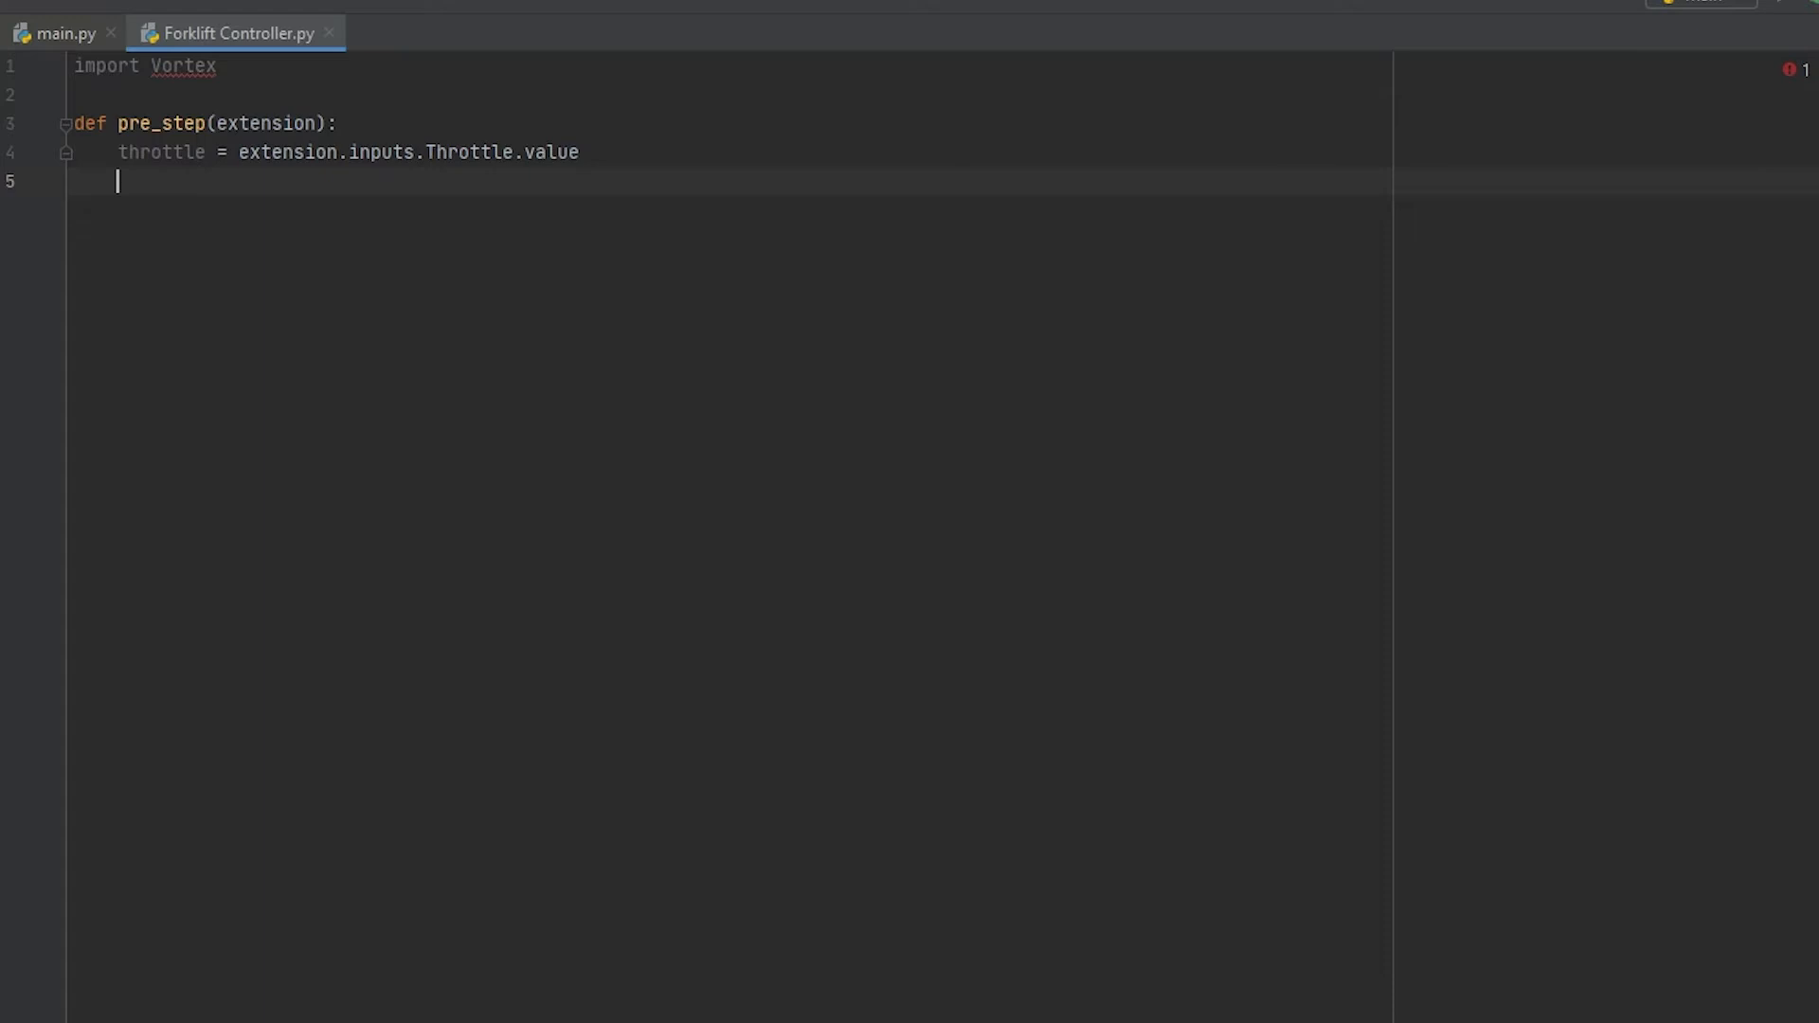
Step: Below the throttle assignment, add the line "steering = extension.inputs.Steering.value"
type("steering = extension.inputs.")
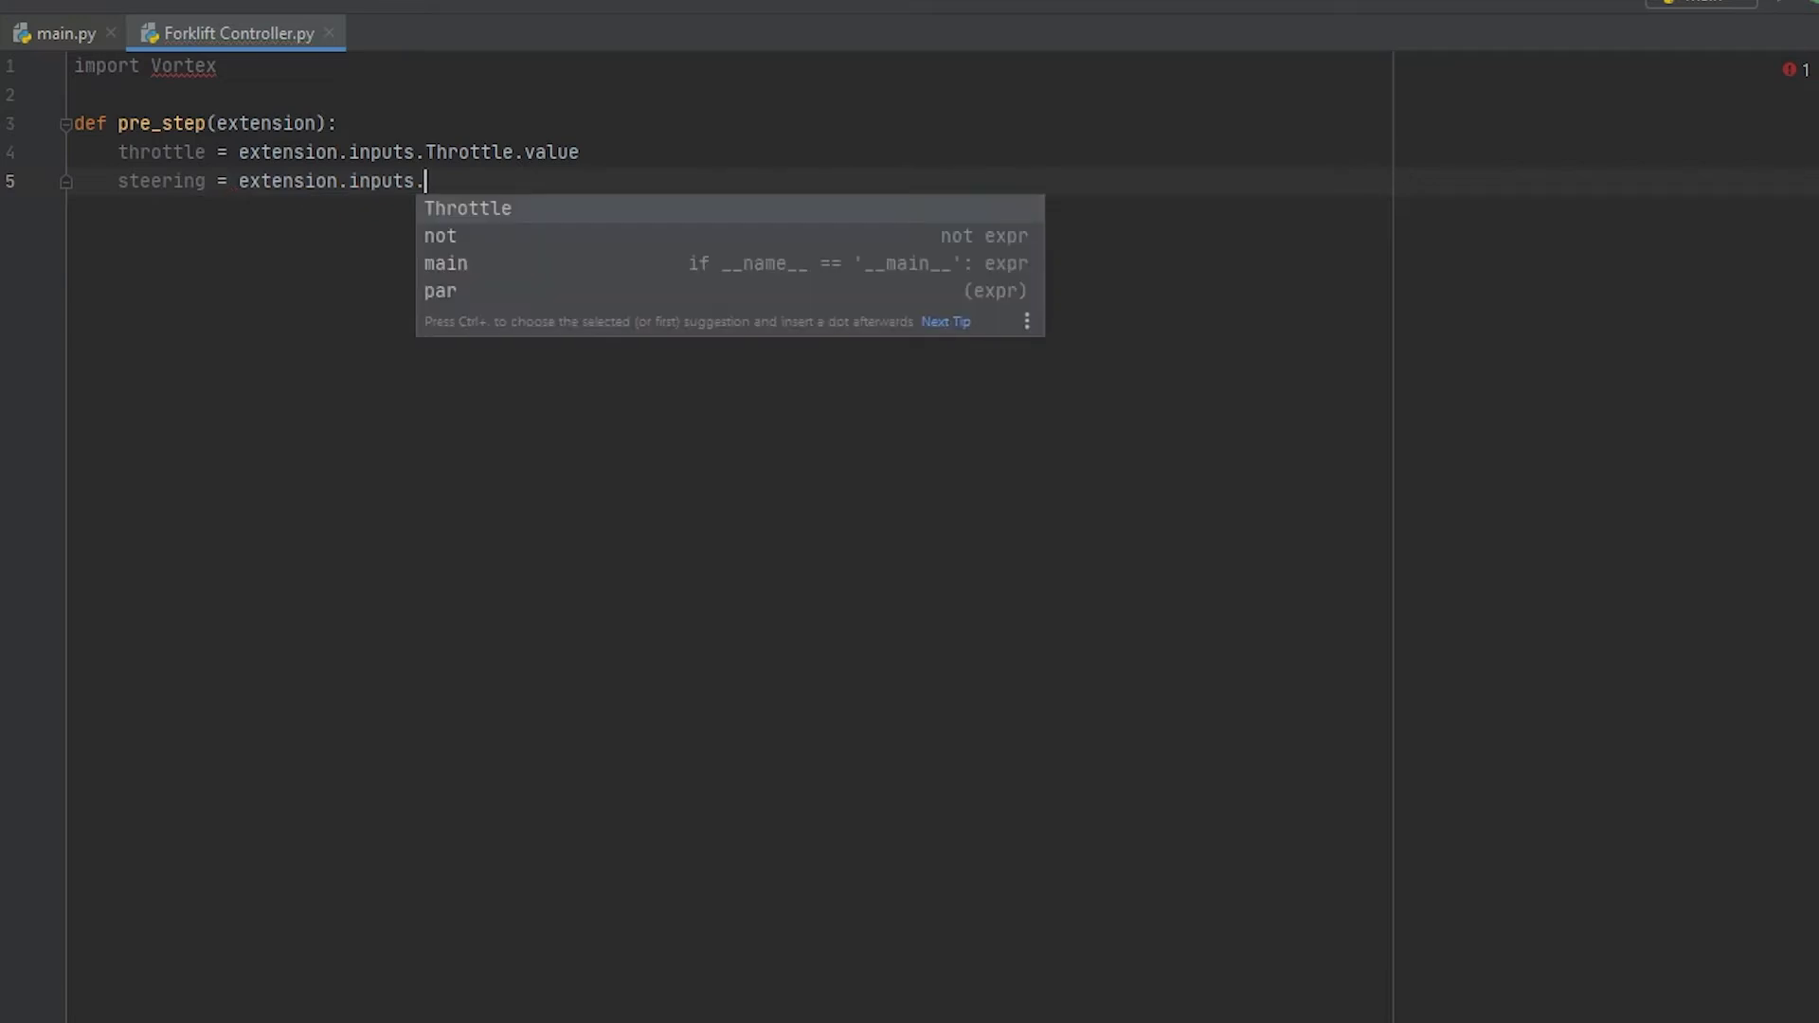
type("Steering")
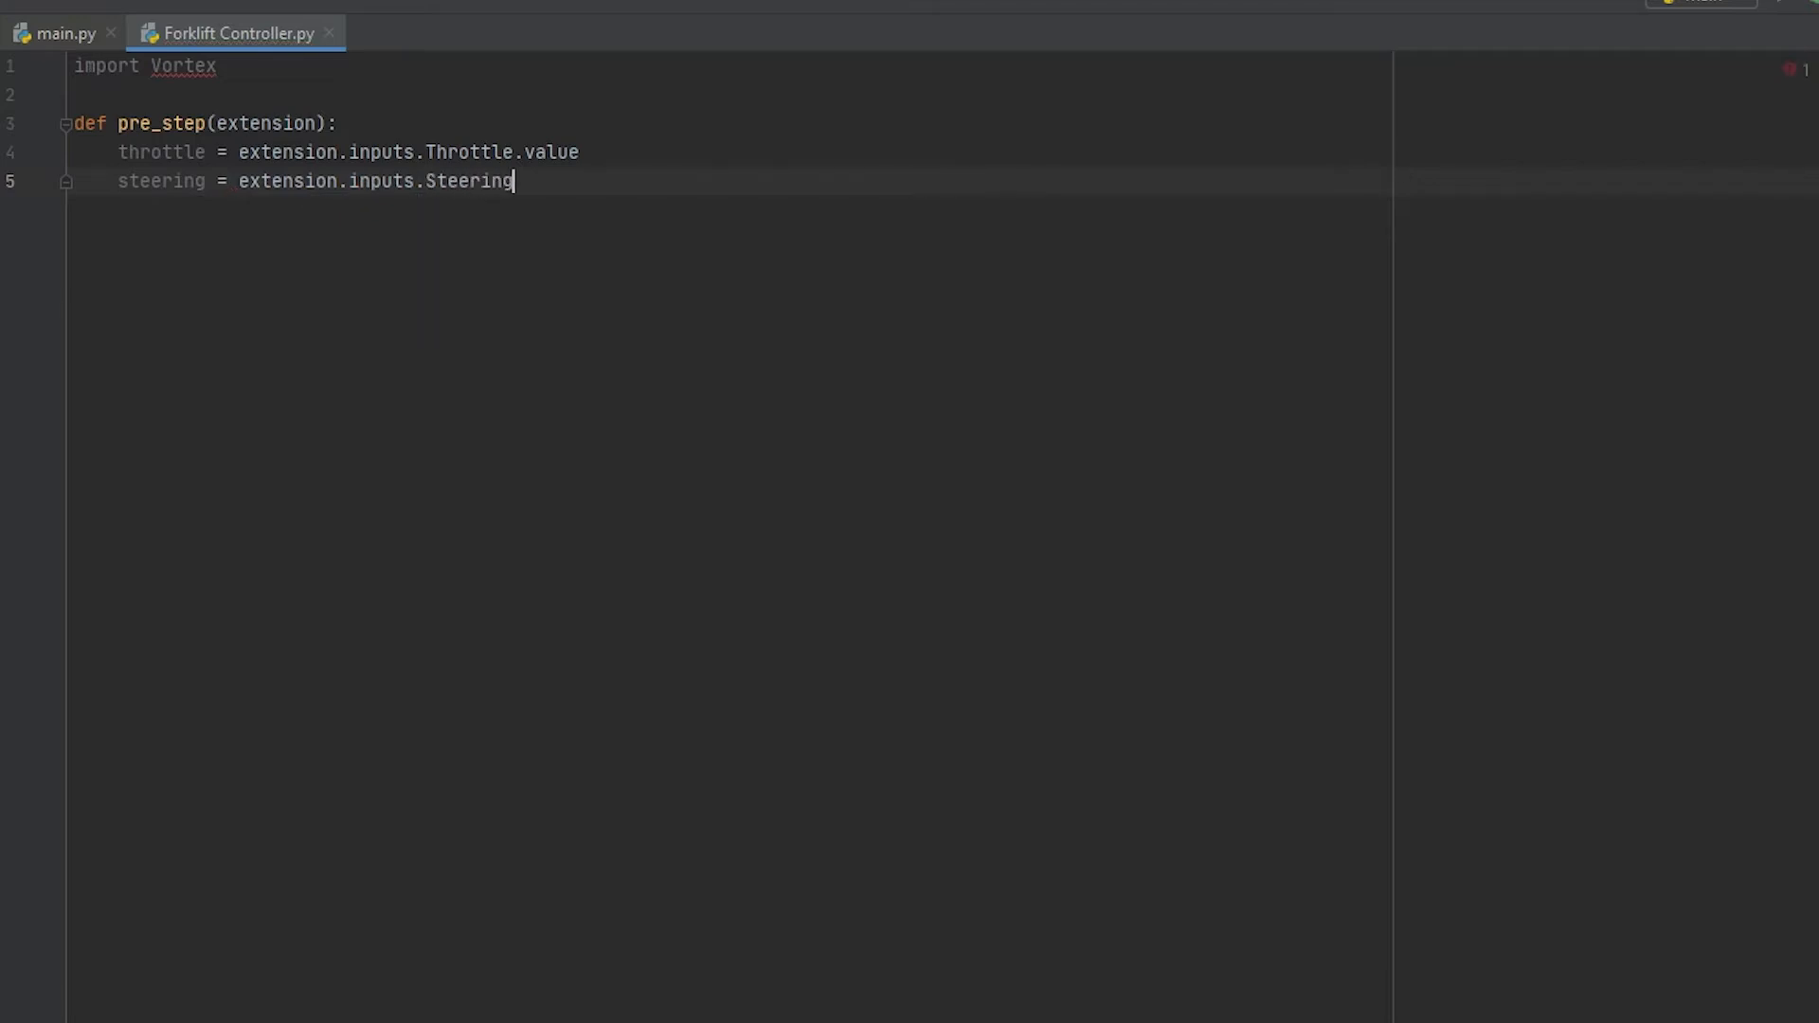
type(".value")
left_click(630, 159)
left_click(562, 250)
Step: After a blank line, add "extension.outputs.Velocity = throttle * _factor_" to pre_step
key("Return")
key("Return")
type("ex")
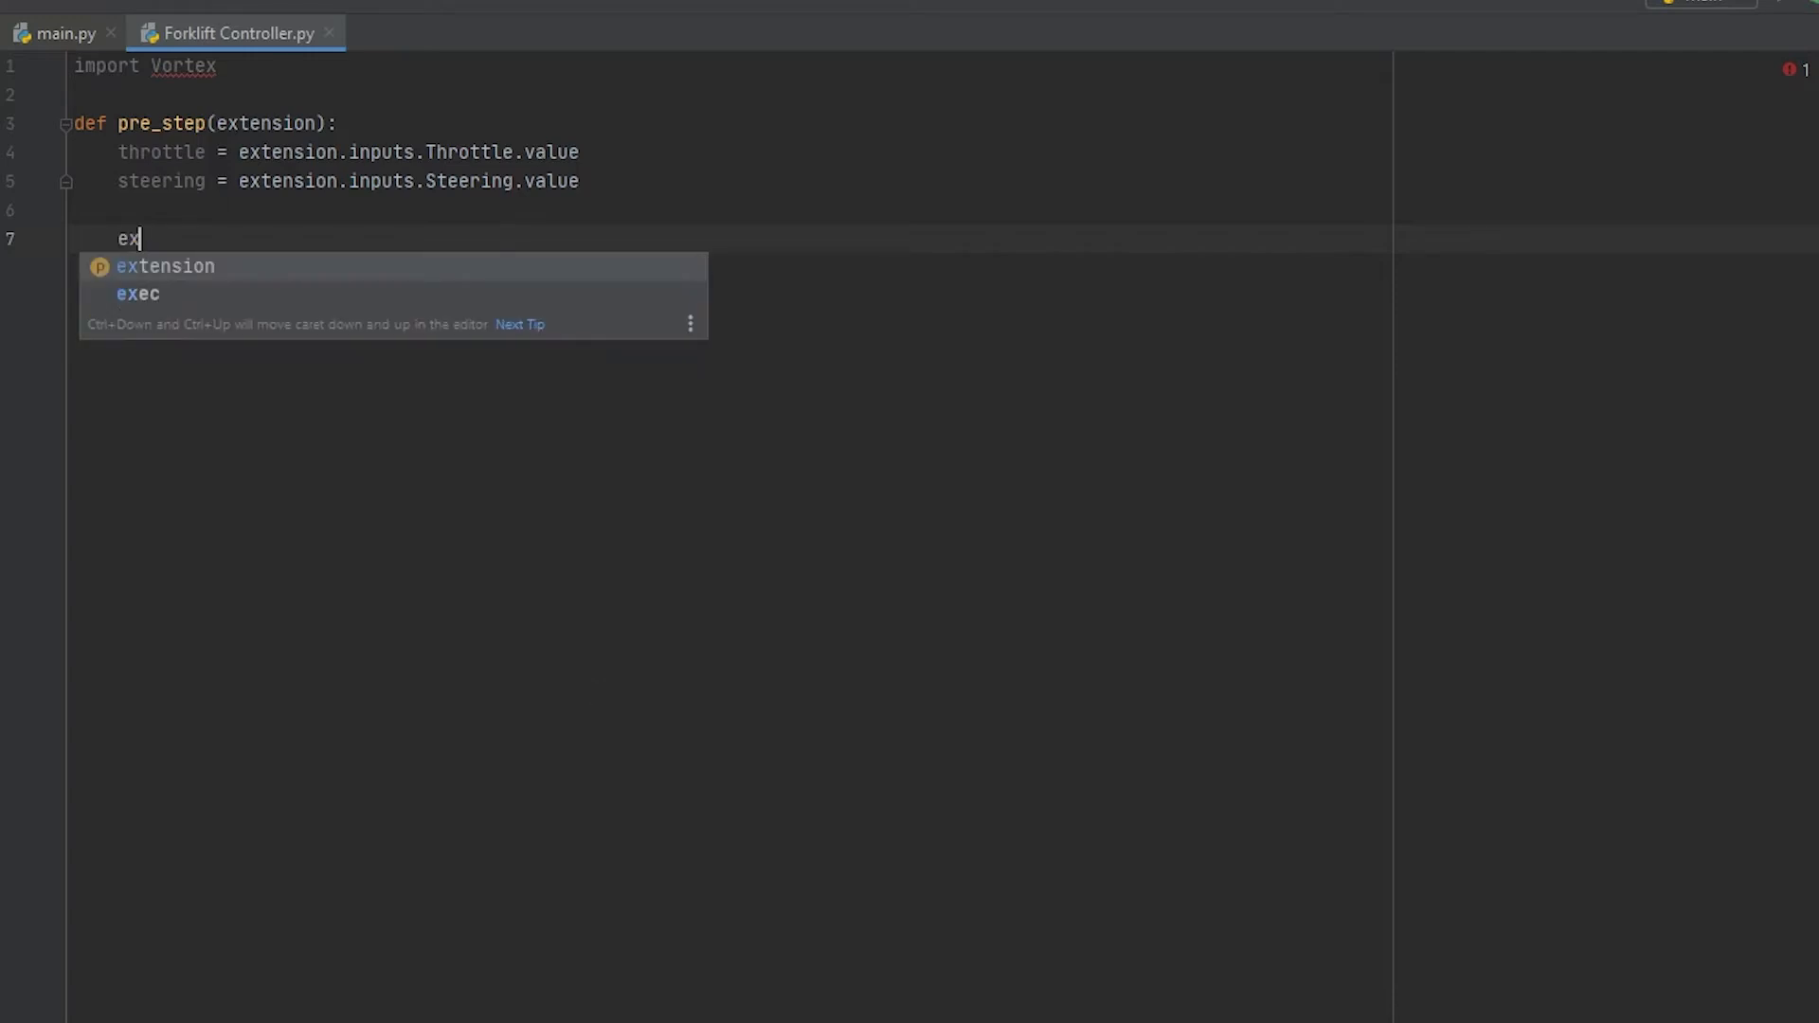
type("tension.out")
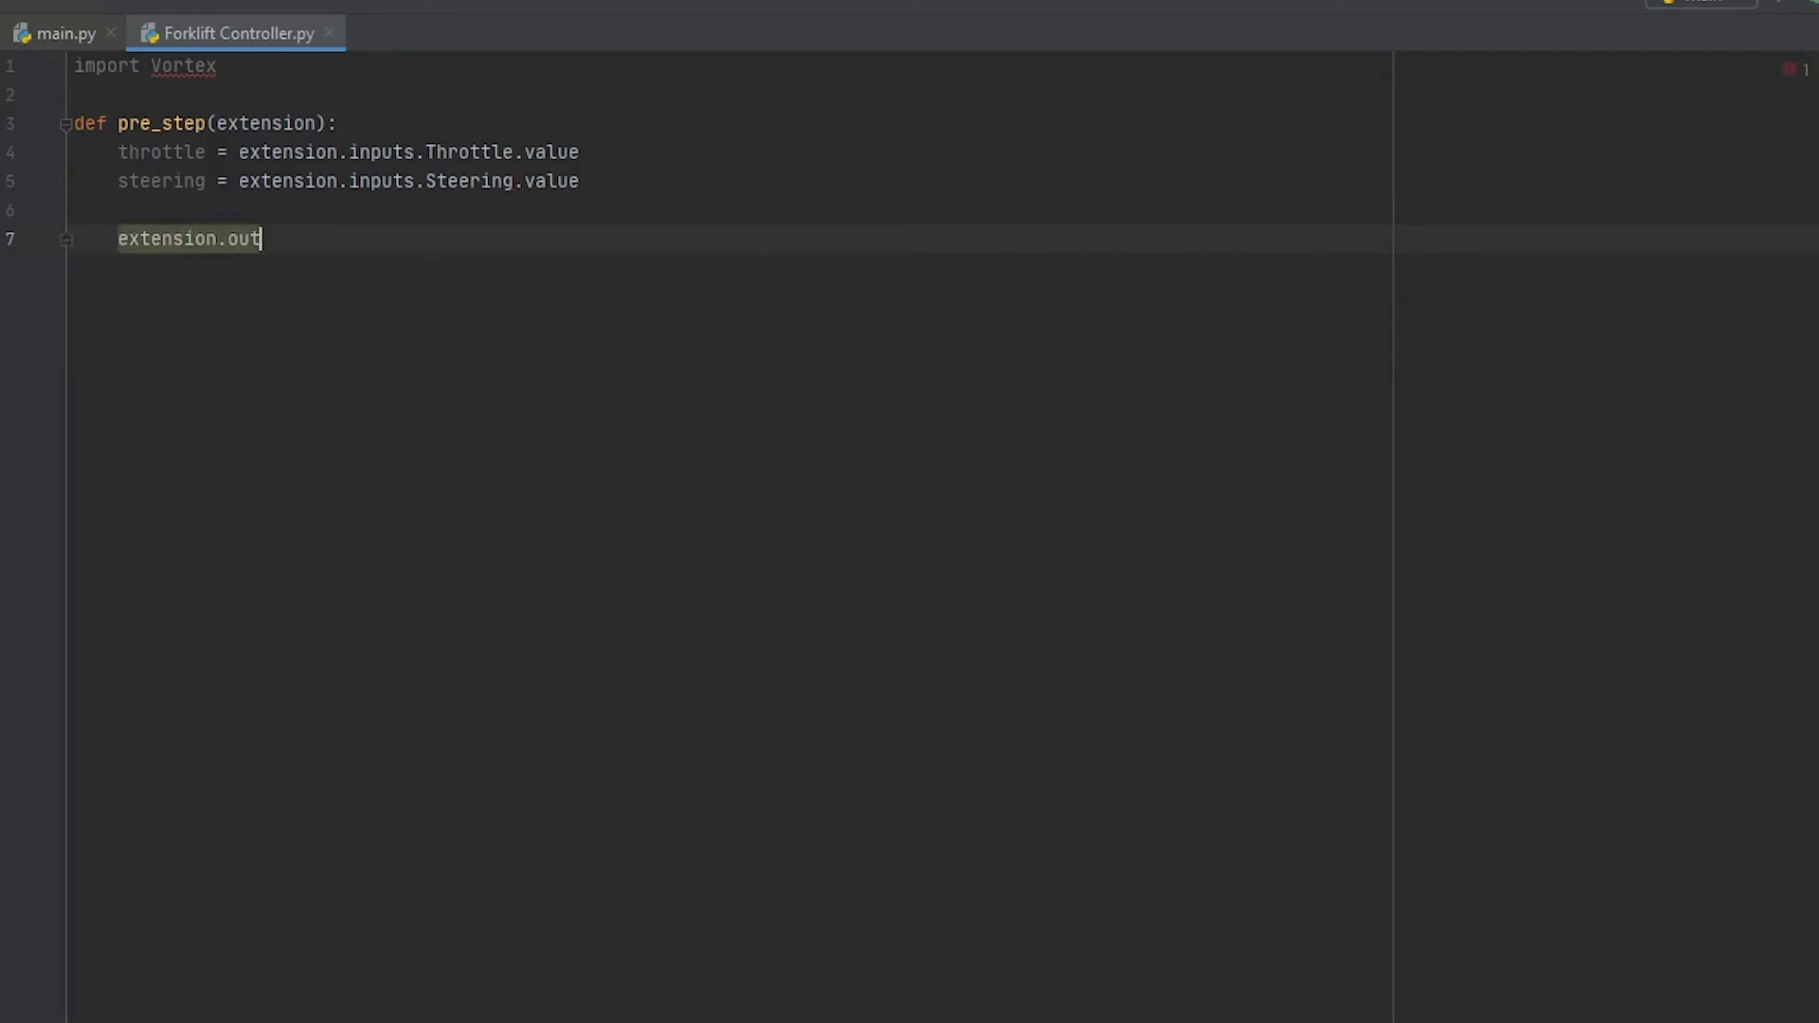
type("puts.Velocty")
key("BackSpace")
key("BackSpace")
type("ity = ")
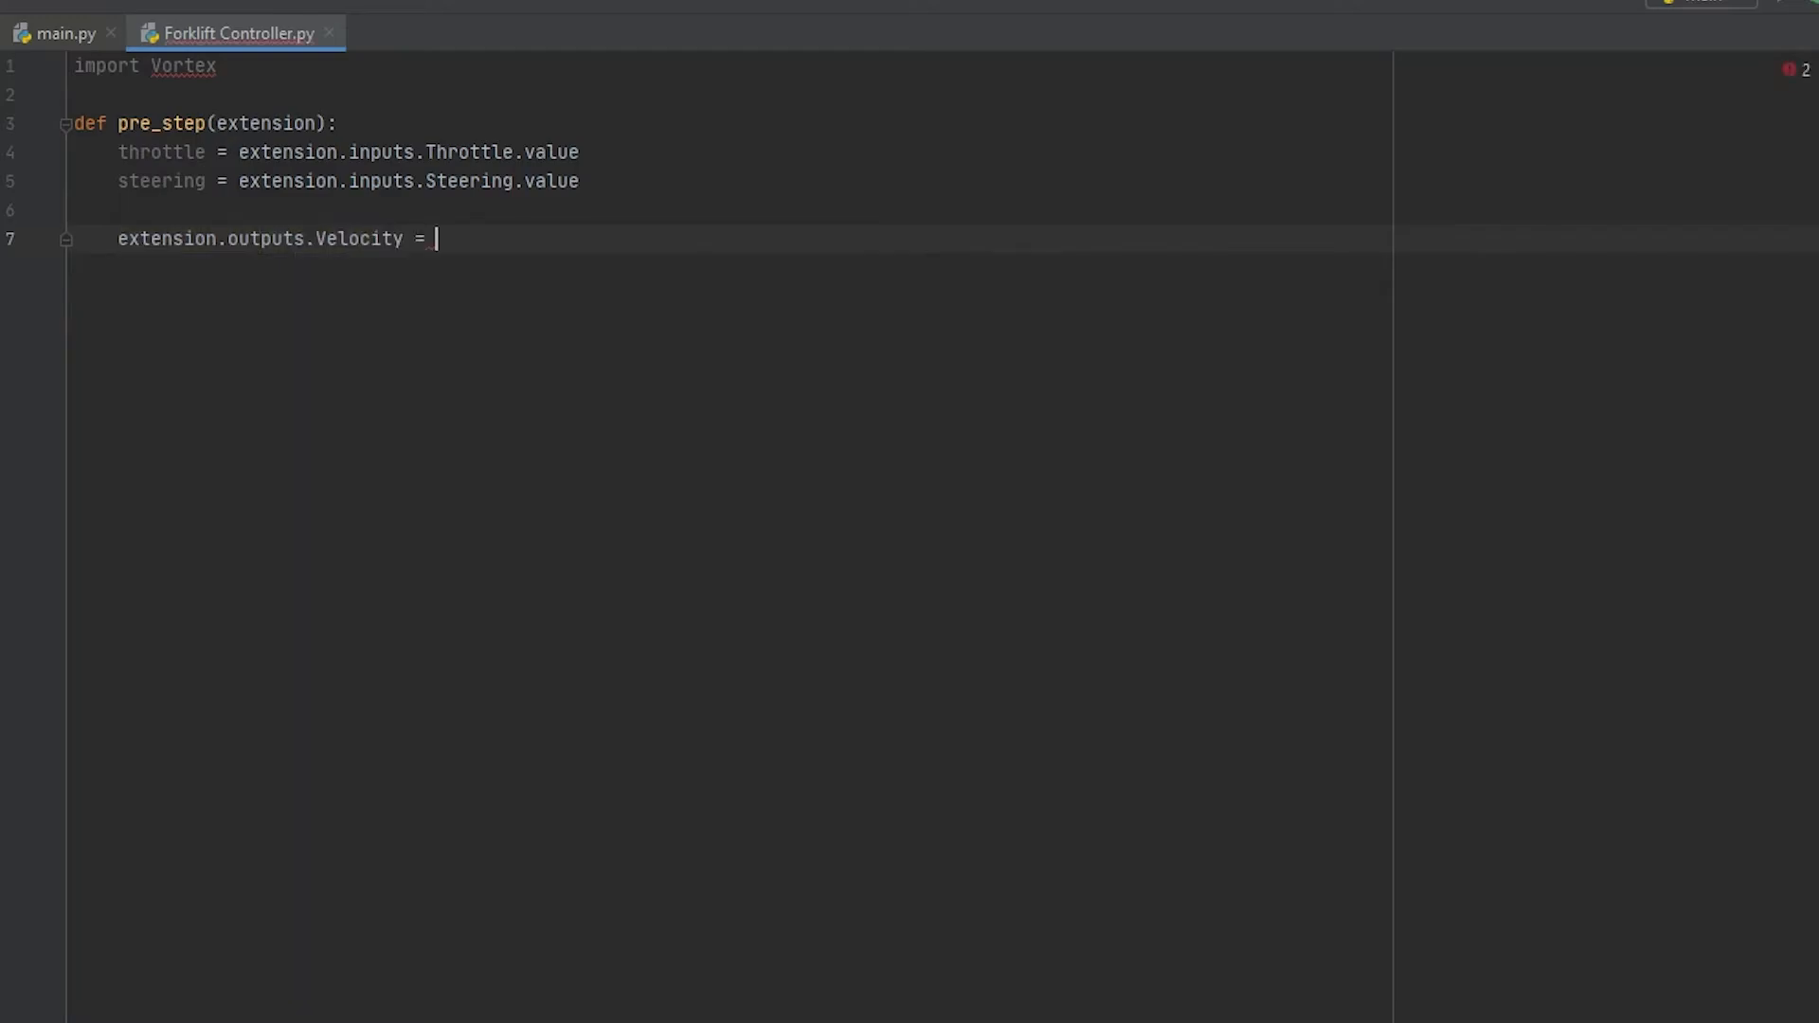
type("throttle ")
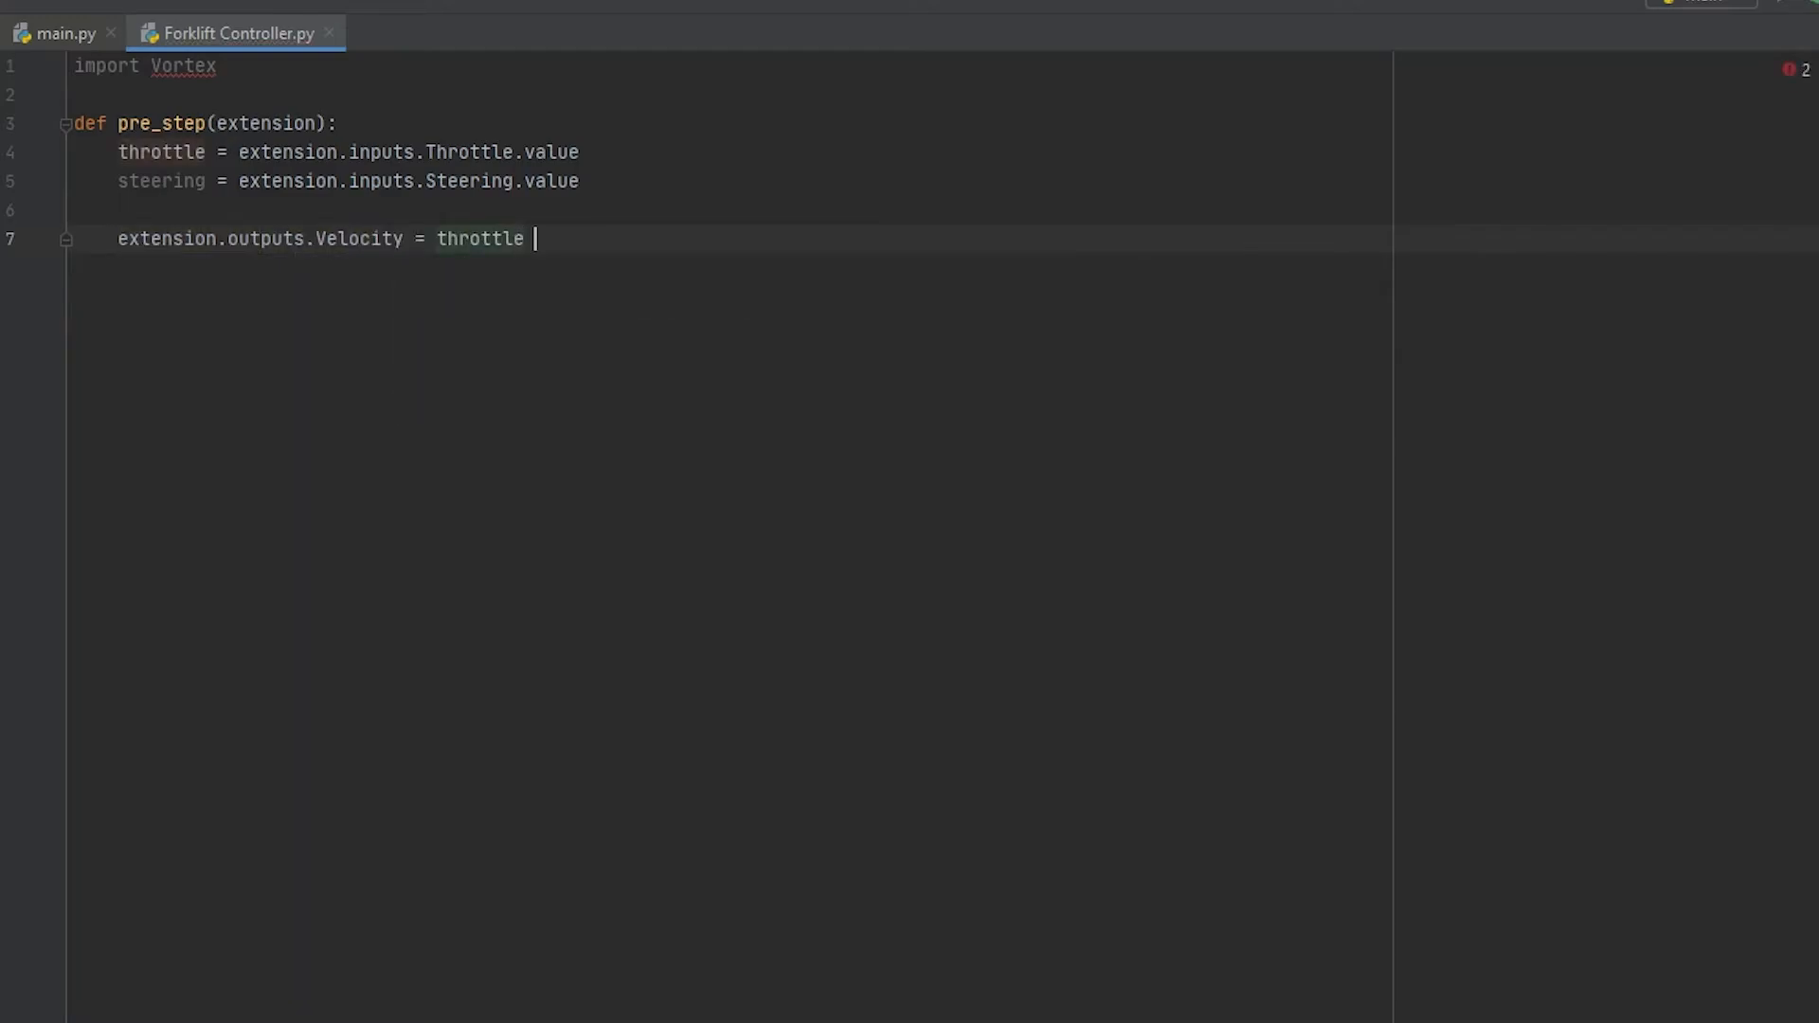
type("* _factor_")
key("Return")
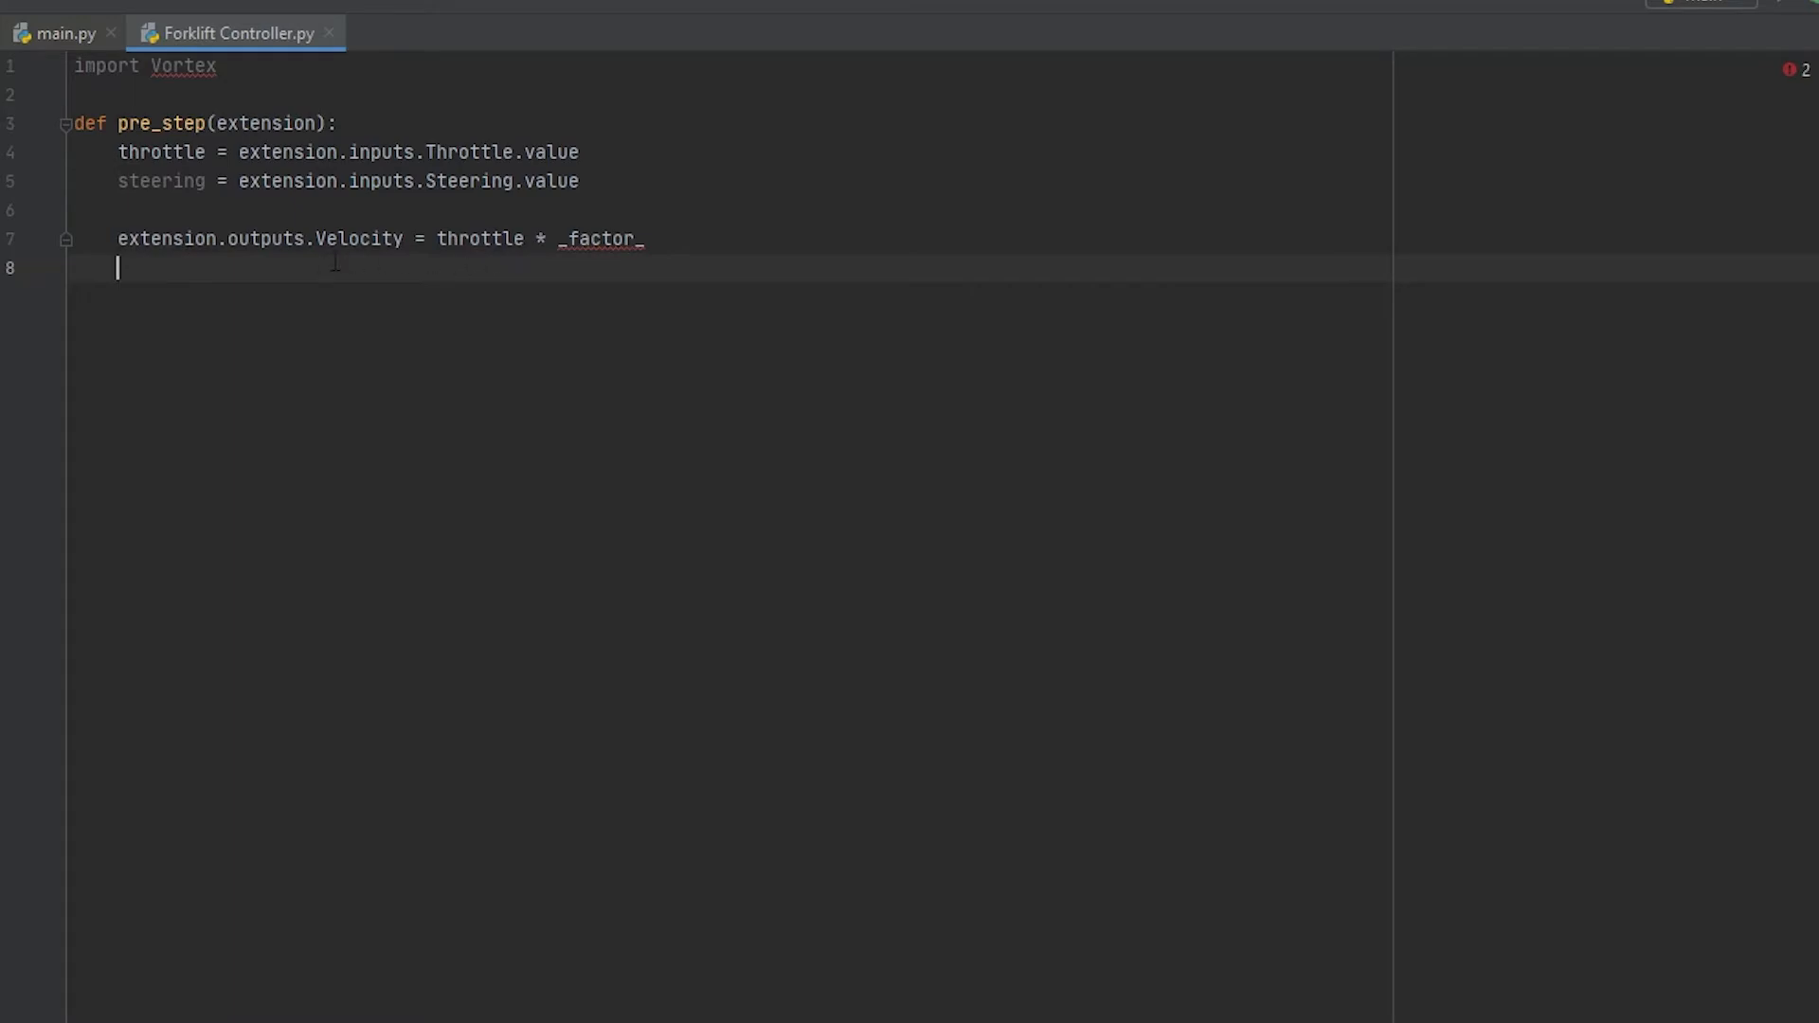
Step: Below the Velocity line, add "extension.outputs.position = steeting * _factor_"
type("ex")
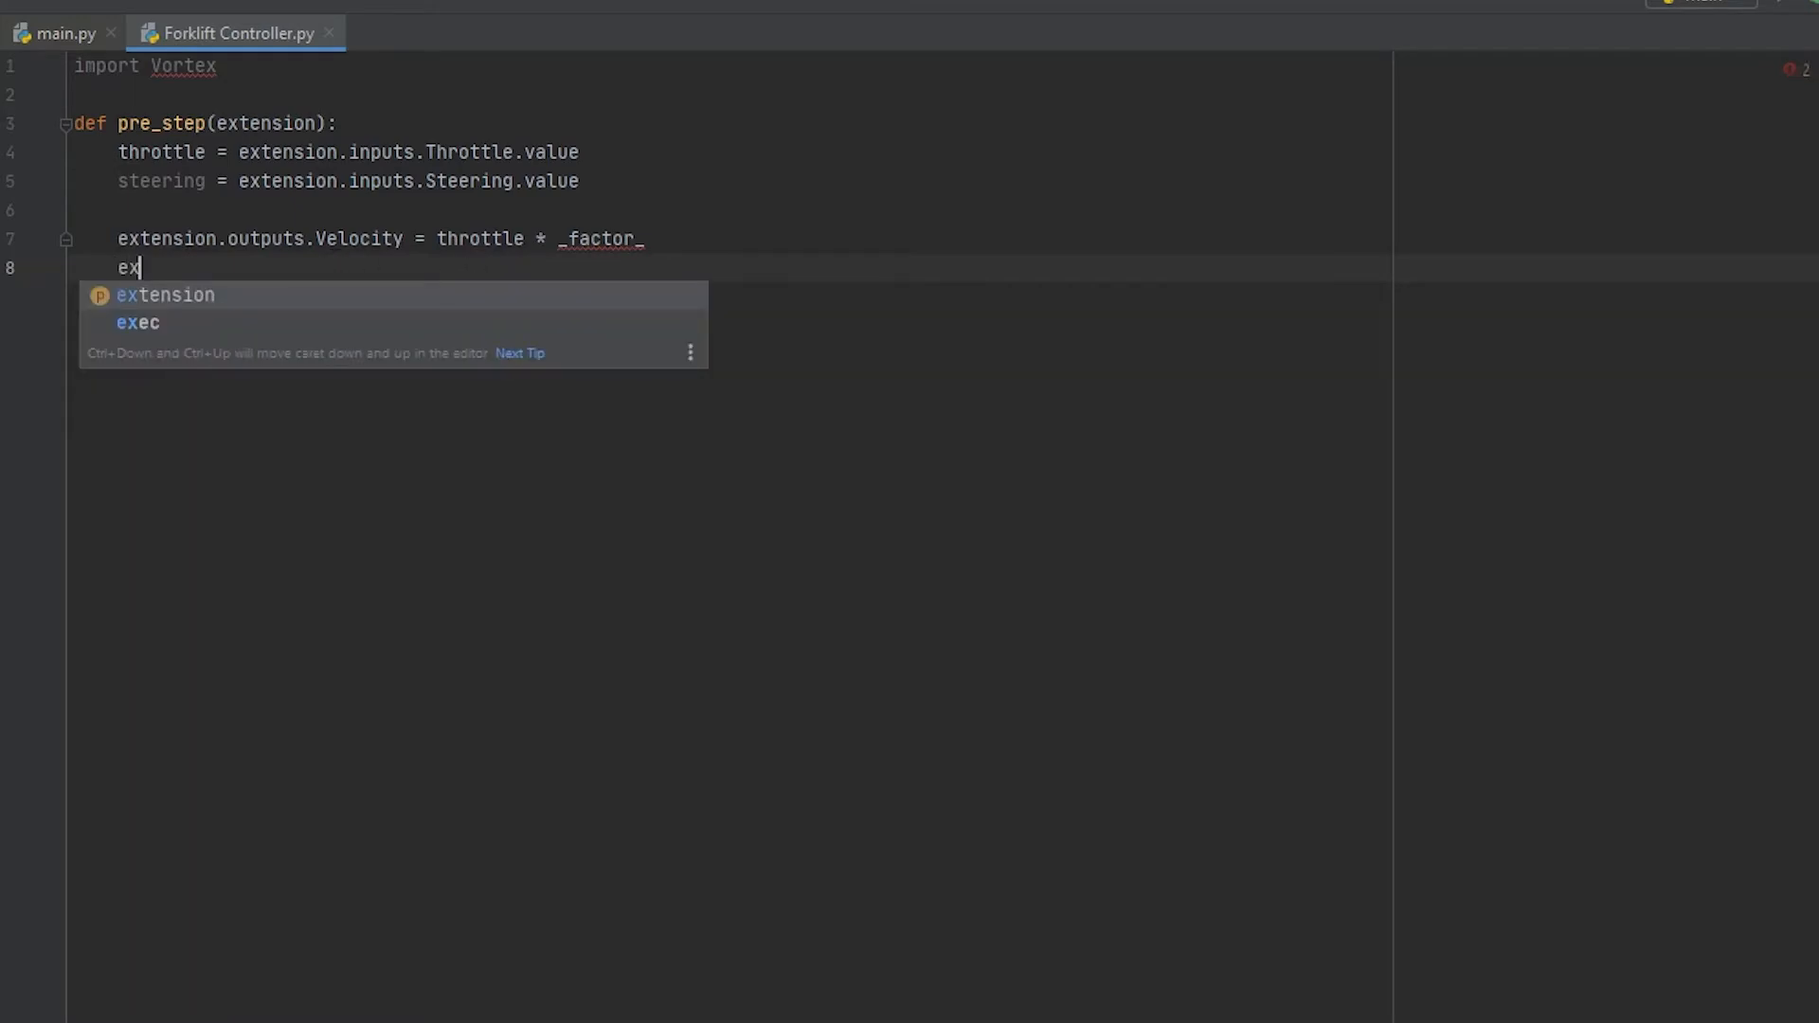
key("Return")
type(".ou")
key("Return")
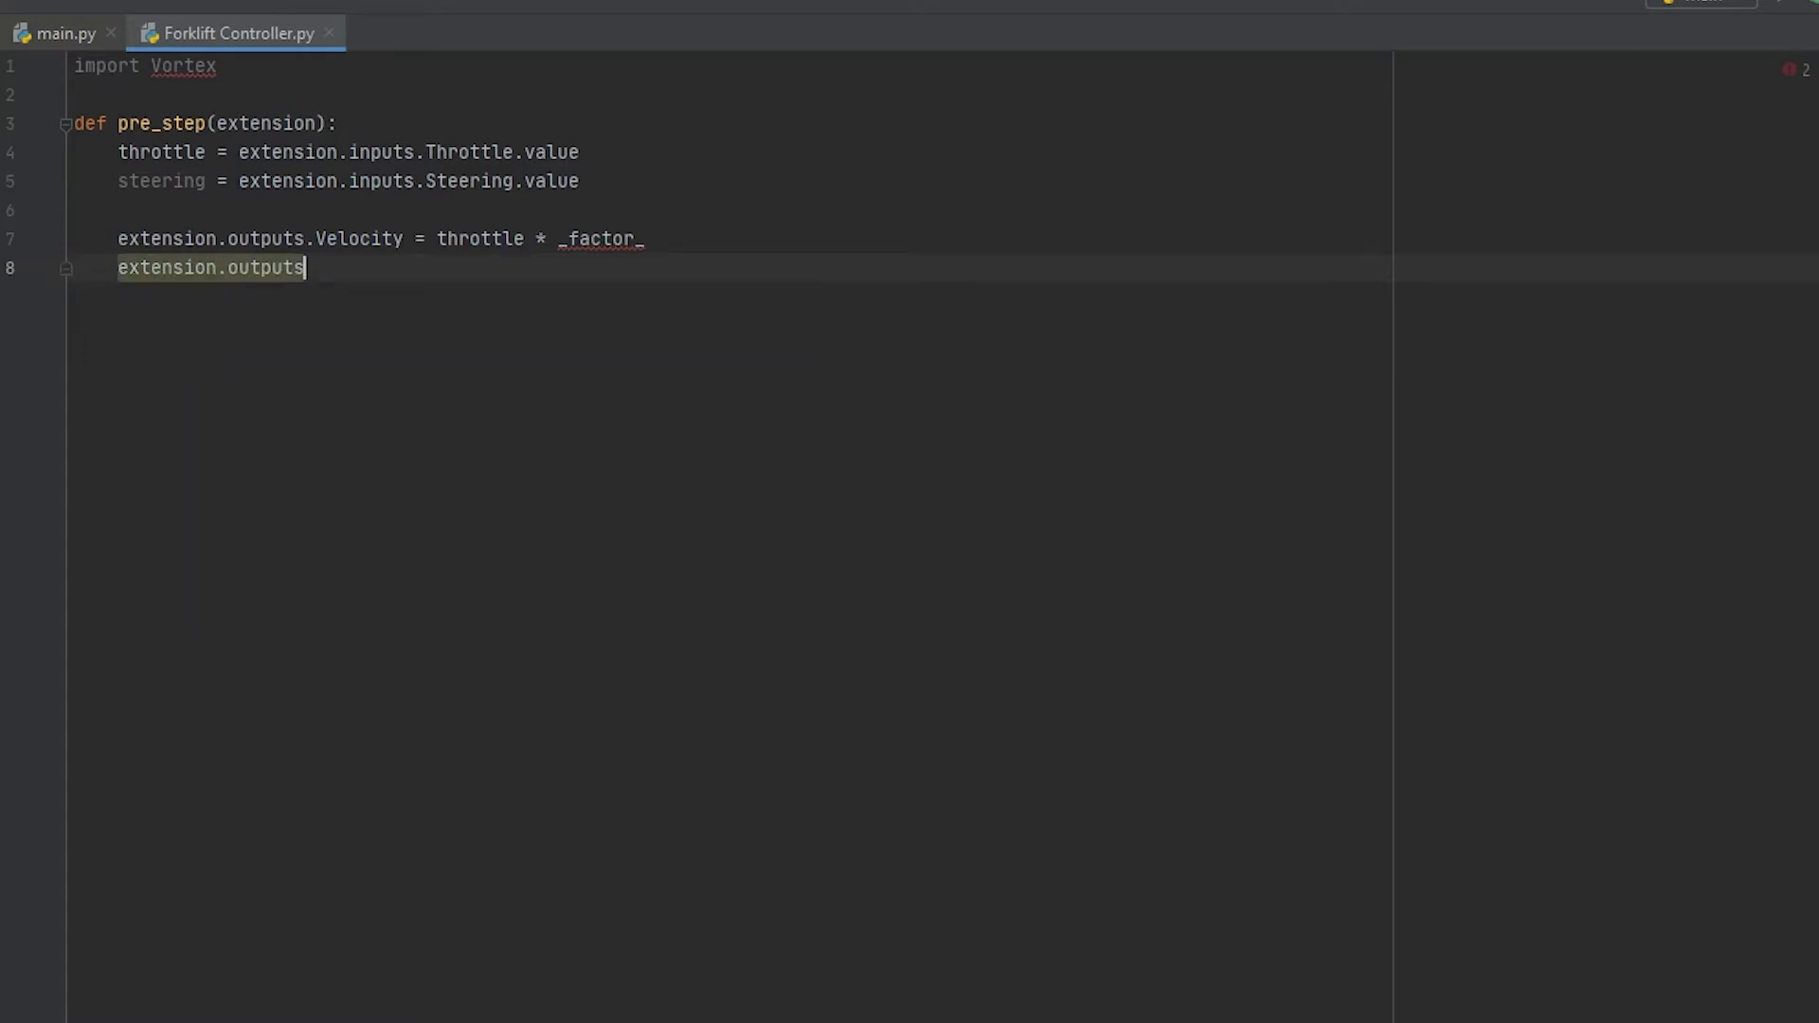
type(".position = ")
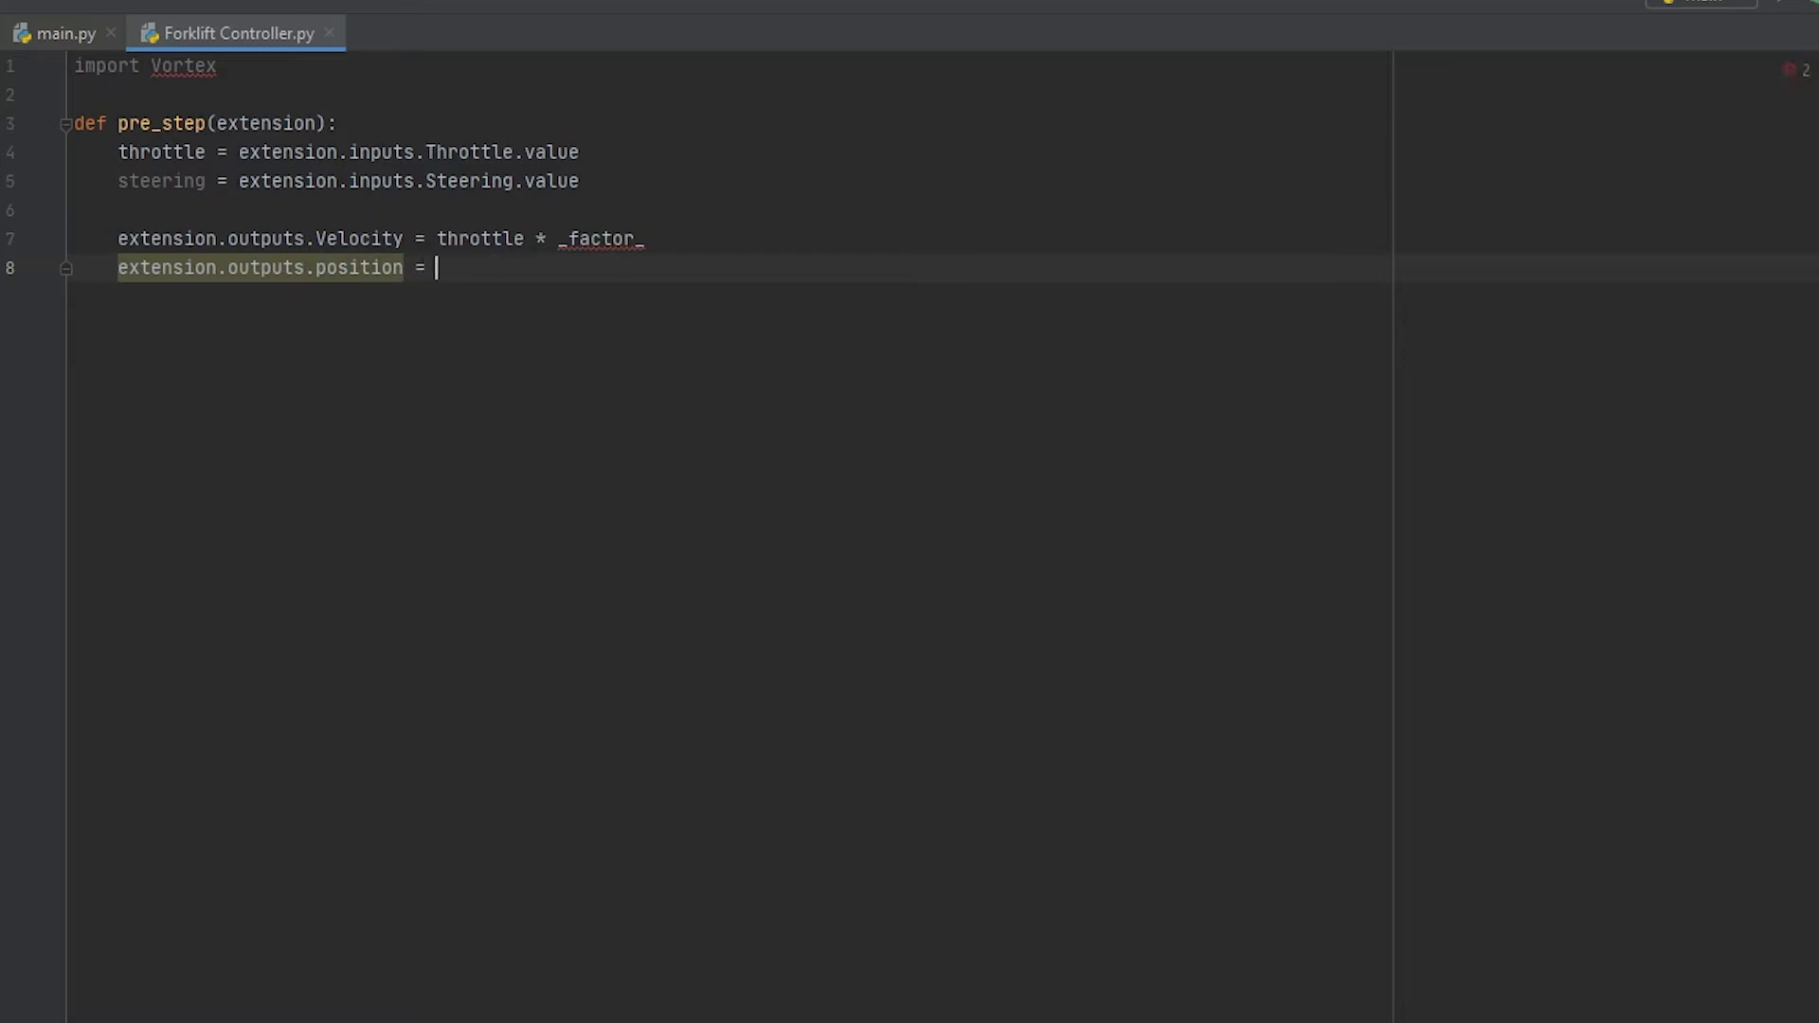
type("stee")
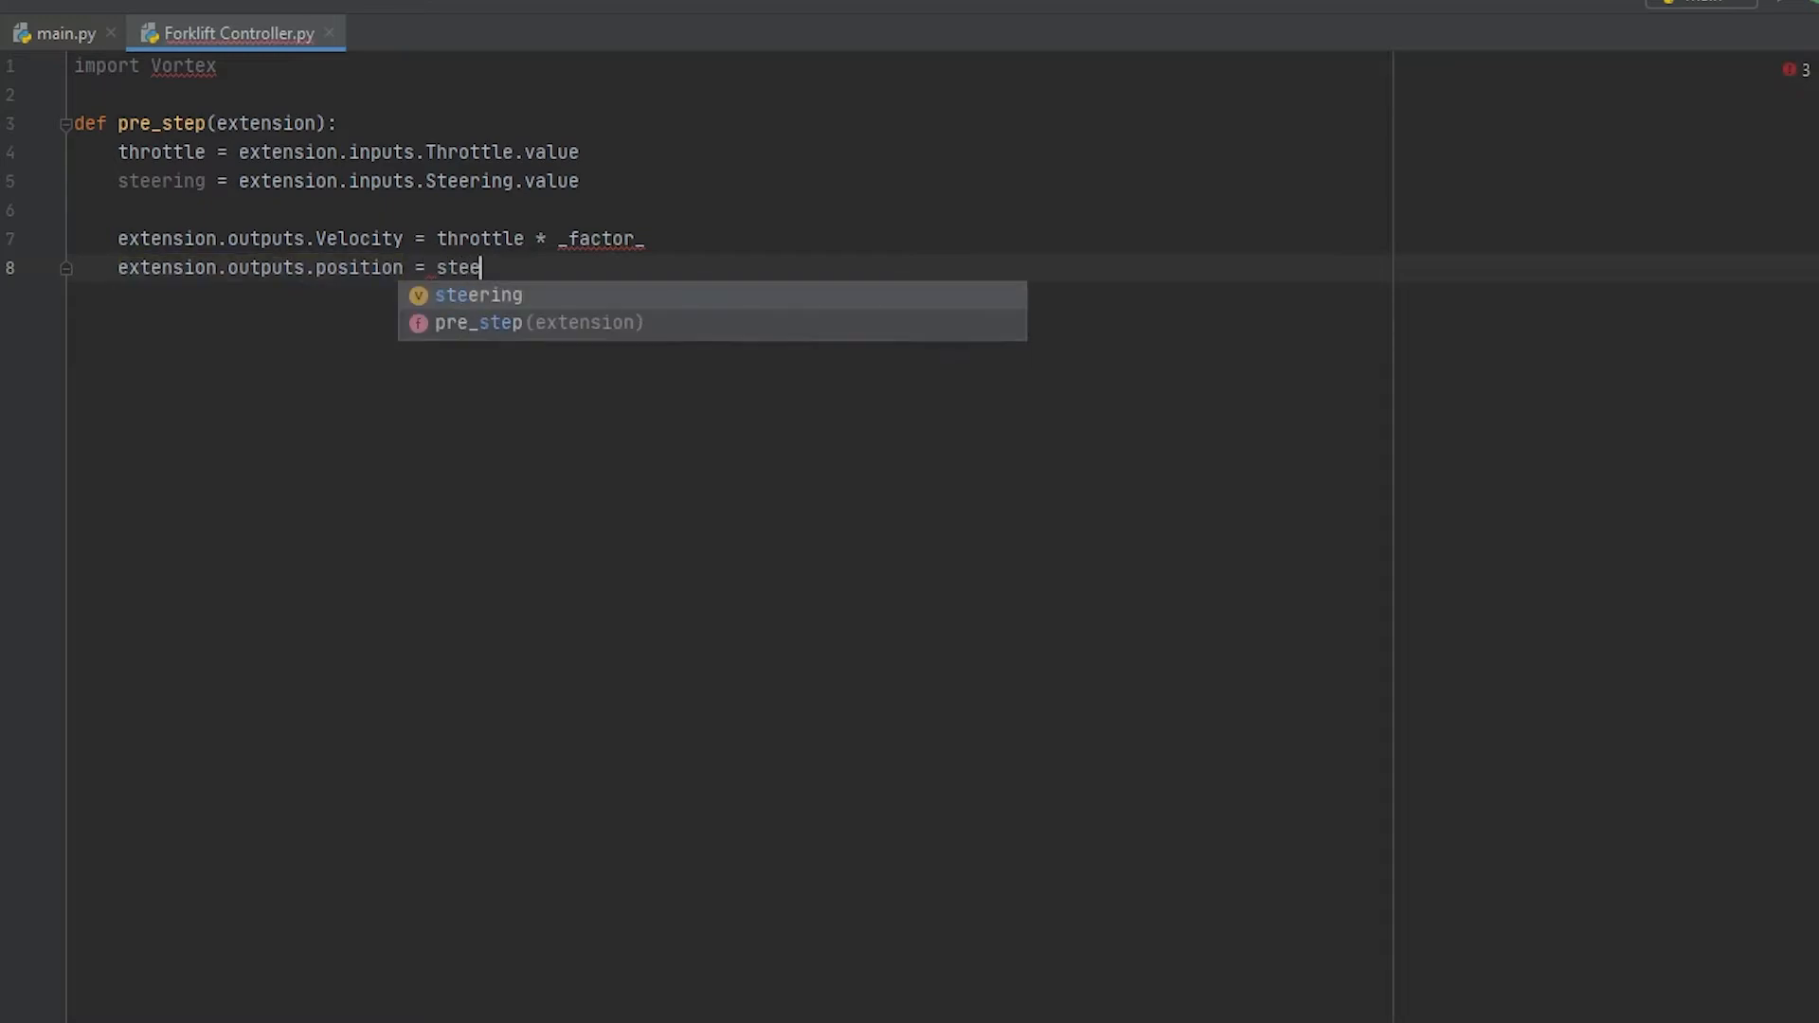
type("ting * _factor")
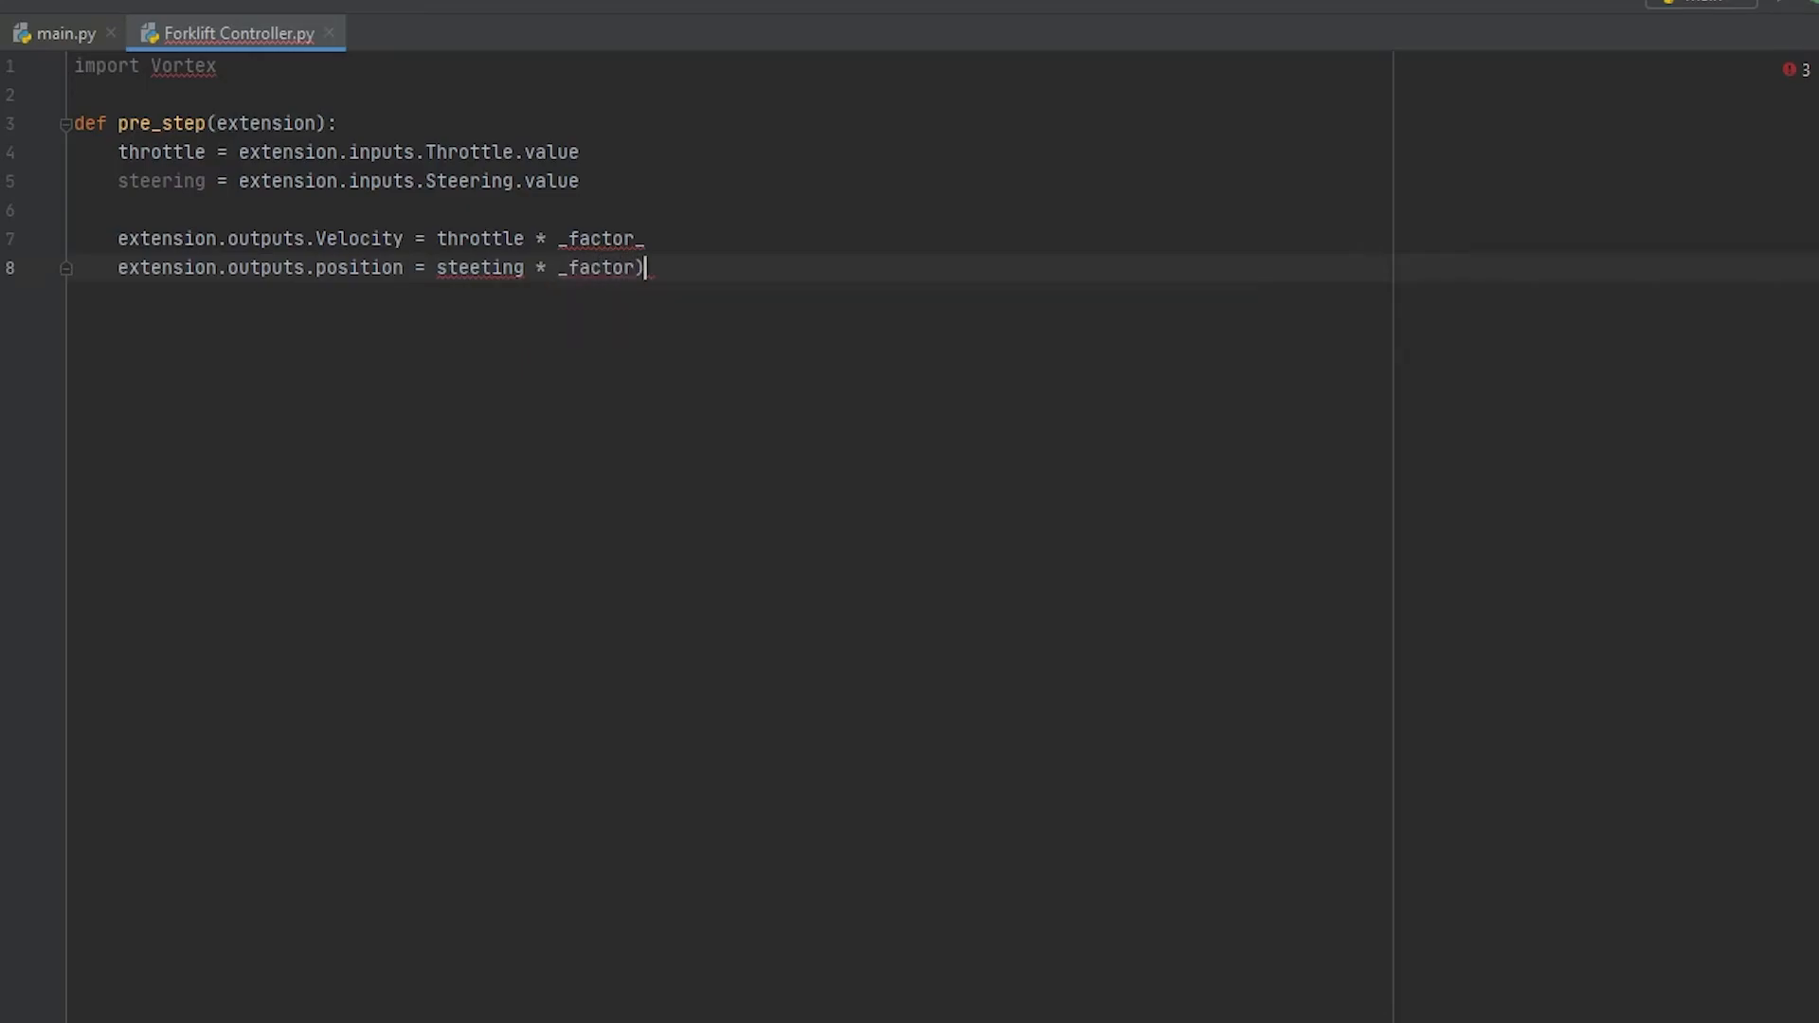
type("_")
Step: Append ".value" to extension.outputs.Velocity and extension.outputs.position in the two assignment lines of pre_step
left_click(405, 239)
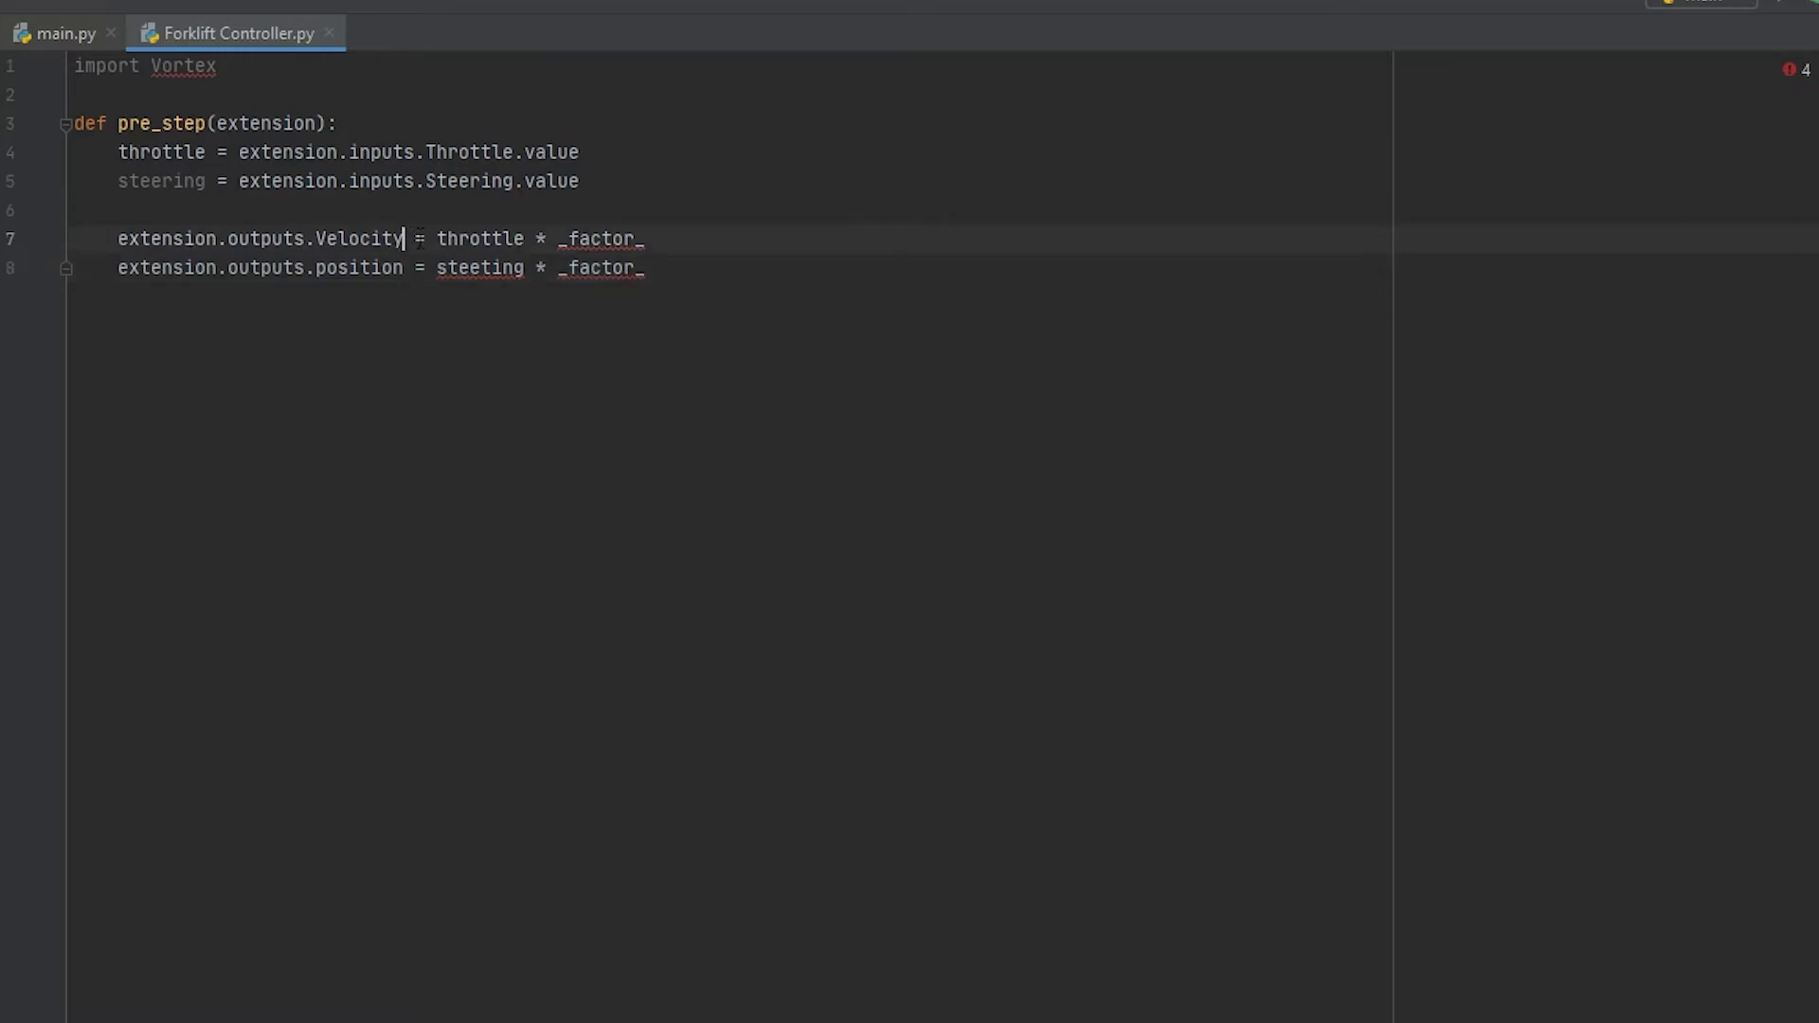
type(".value")
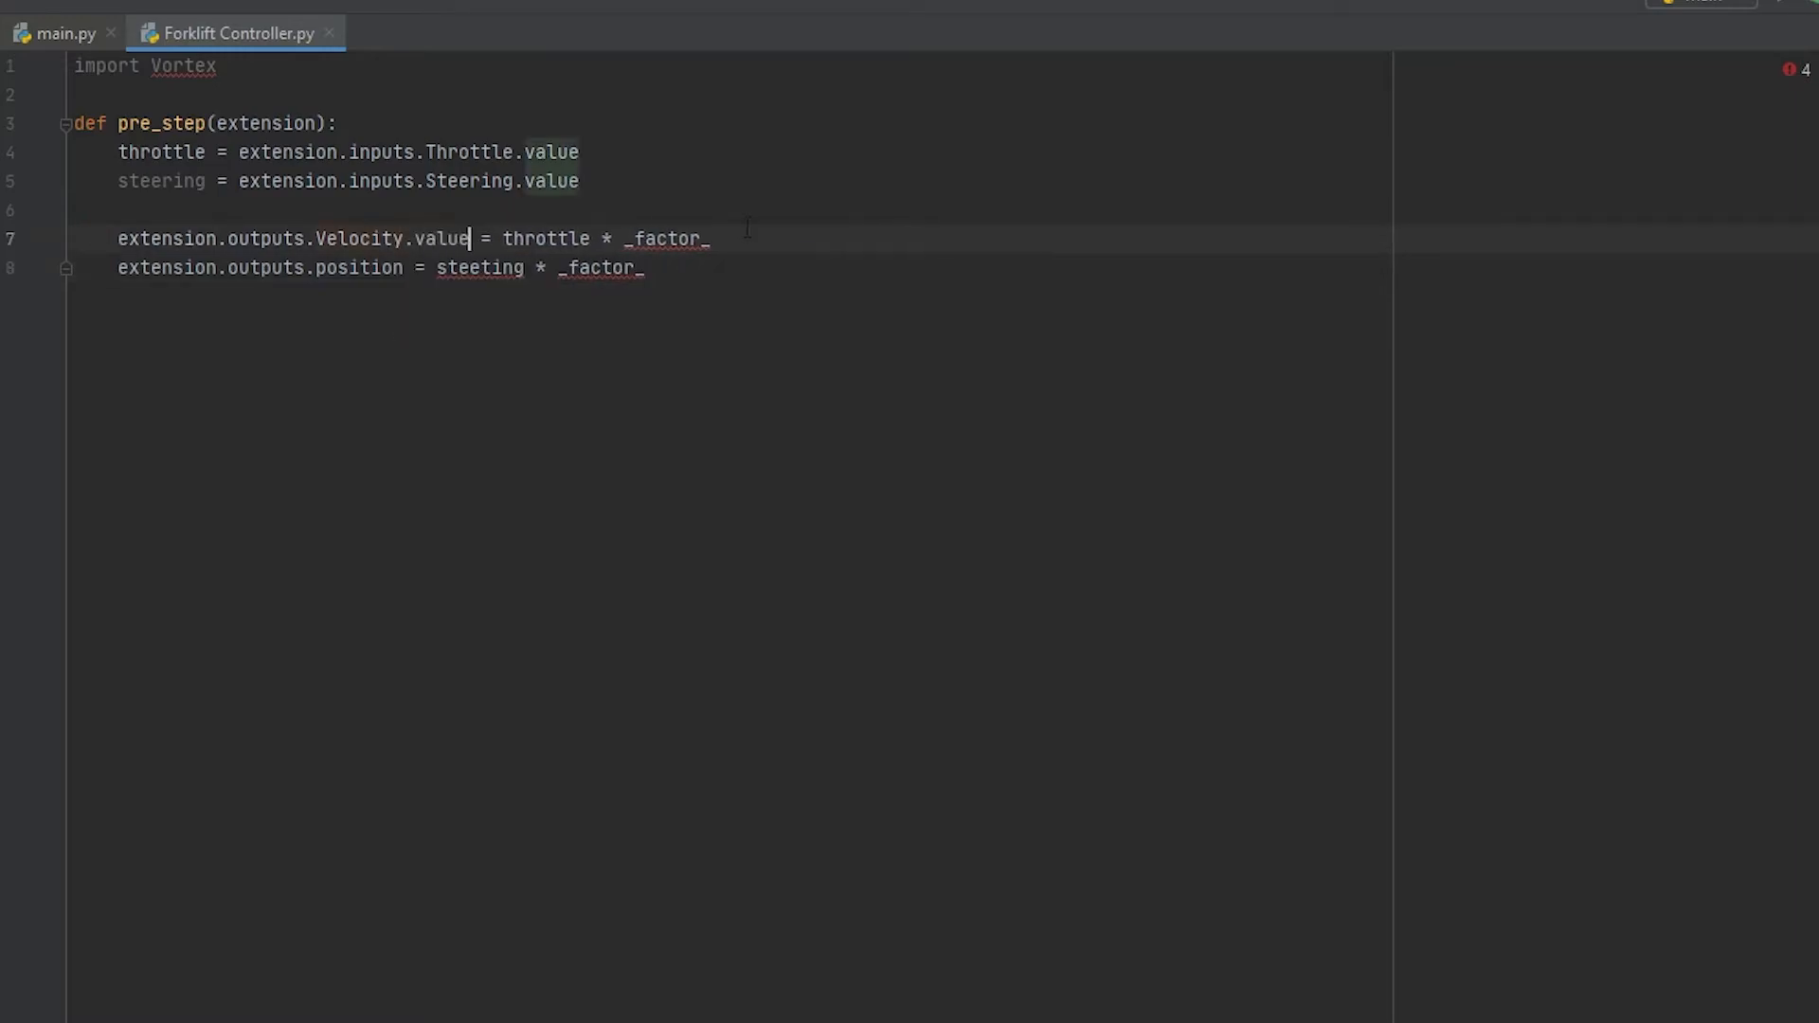
left_click(406, 268)
type(".valu")
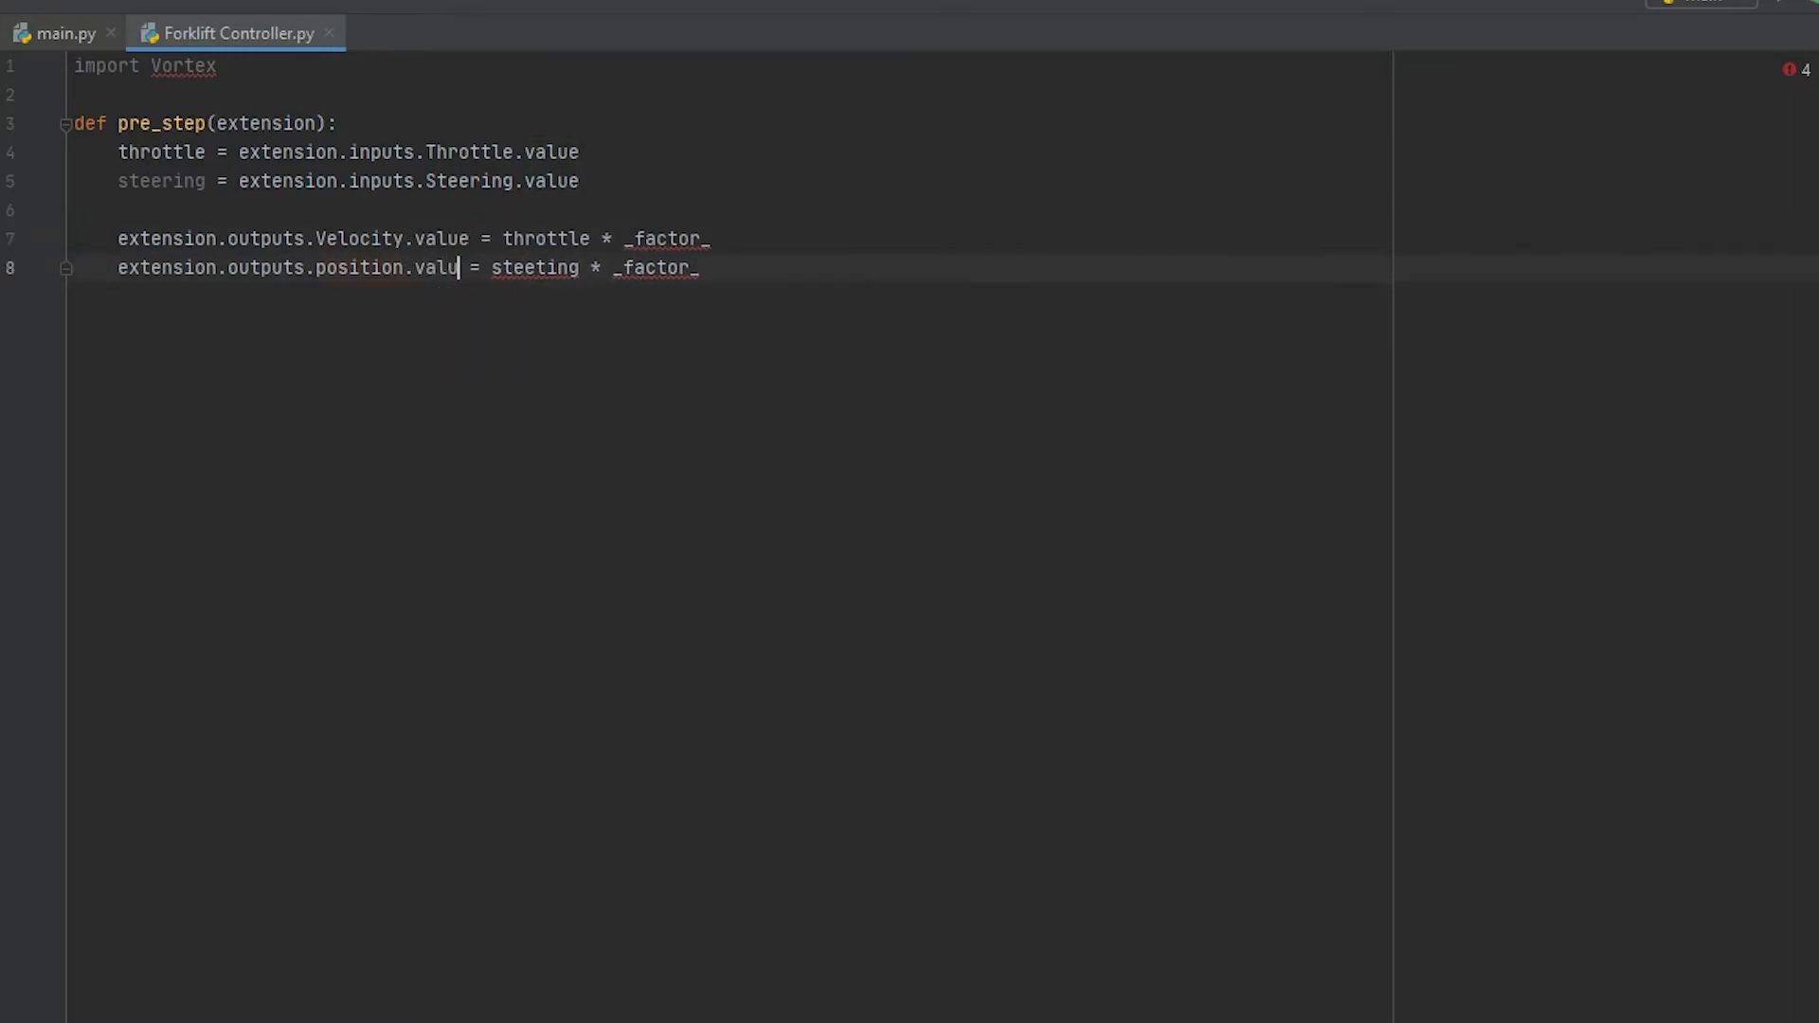
type("e")
key("Up")
key("ctrl+shift+Left")
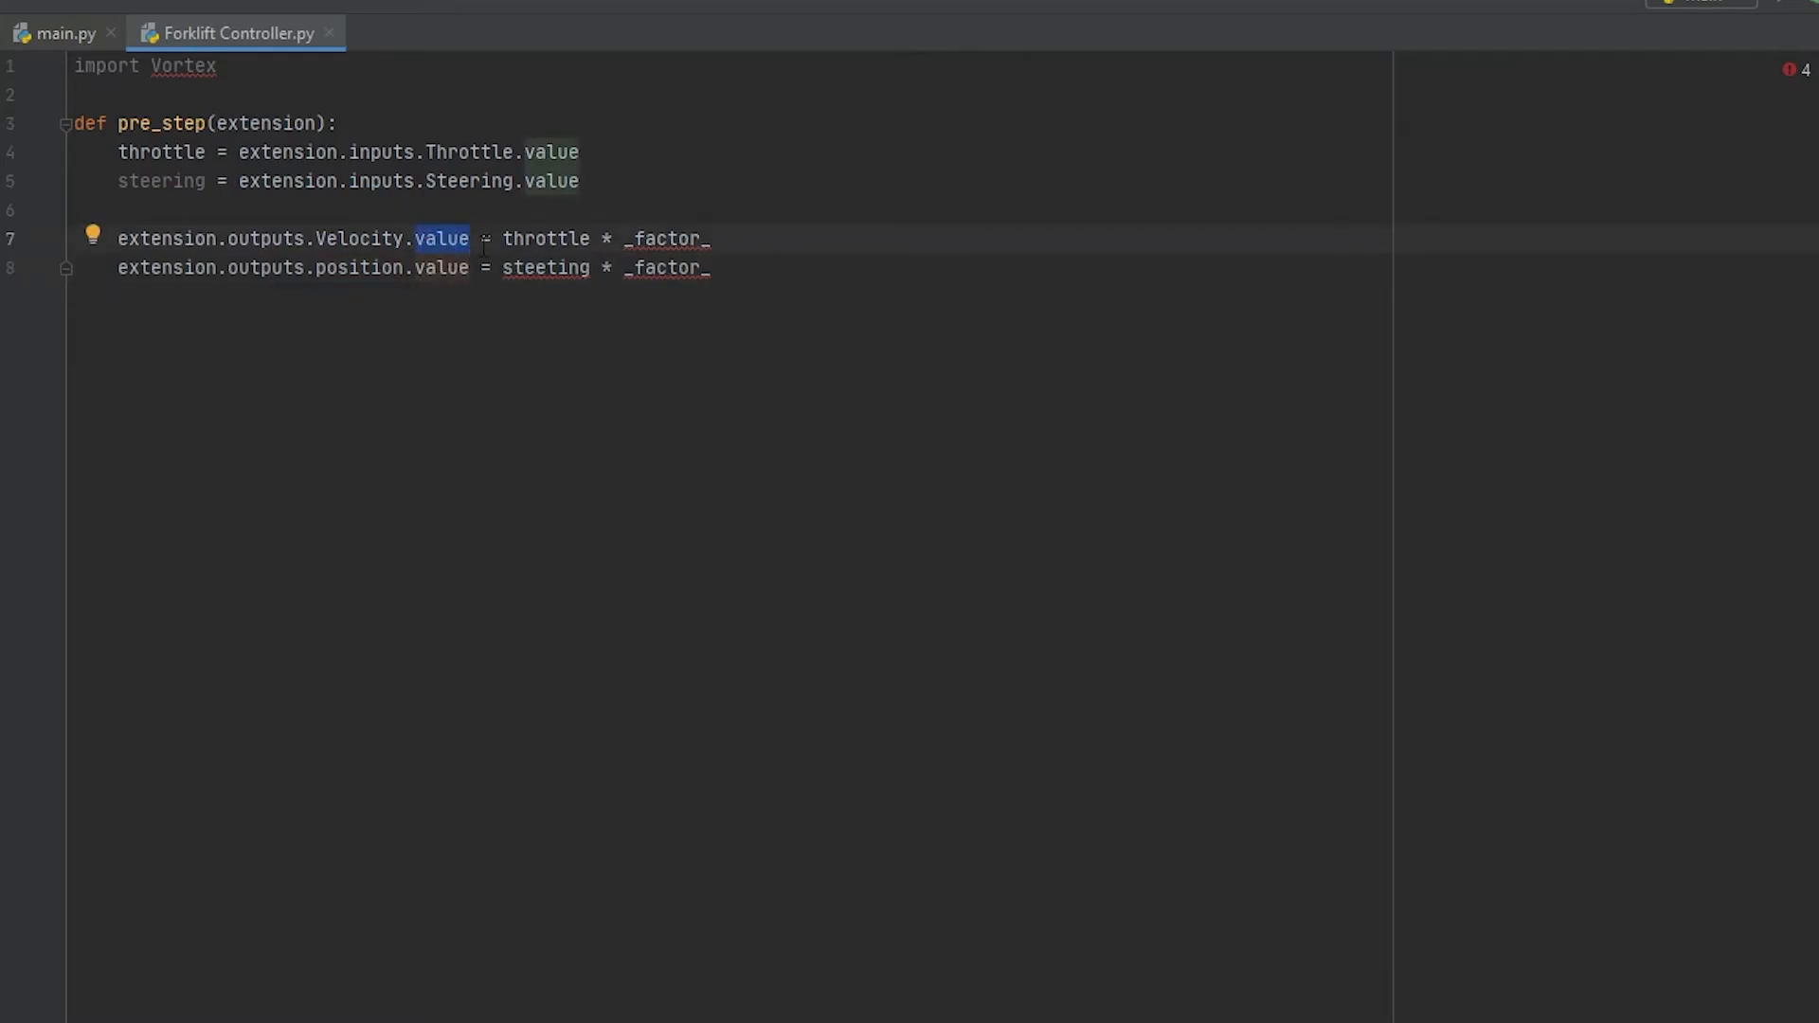
mouse_move(440, 244)
left_mouse_down()
mouse_move(320, 242)
mouse_move(462, 242)
mouse_move(437, 239)
left_mouse_up()
Step: Replace the _factor_ placeholders with 6 in the Velocity line and 1.5 in the position line
left_click(742, 238)
key("ctrl+shift+Left")
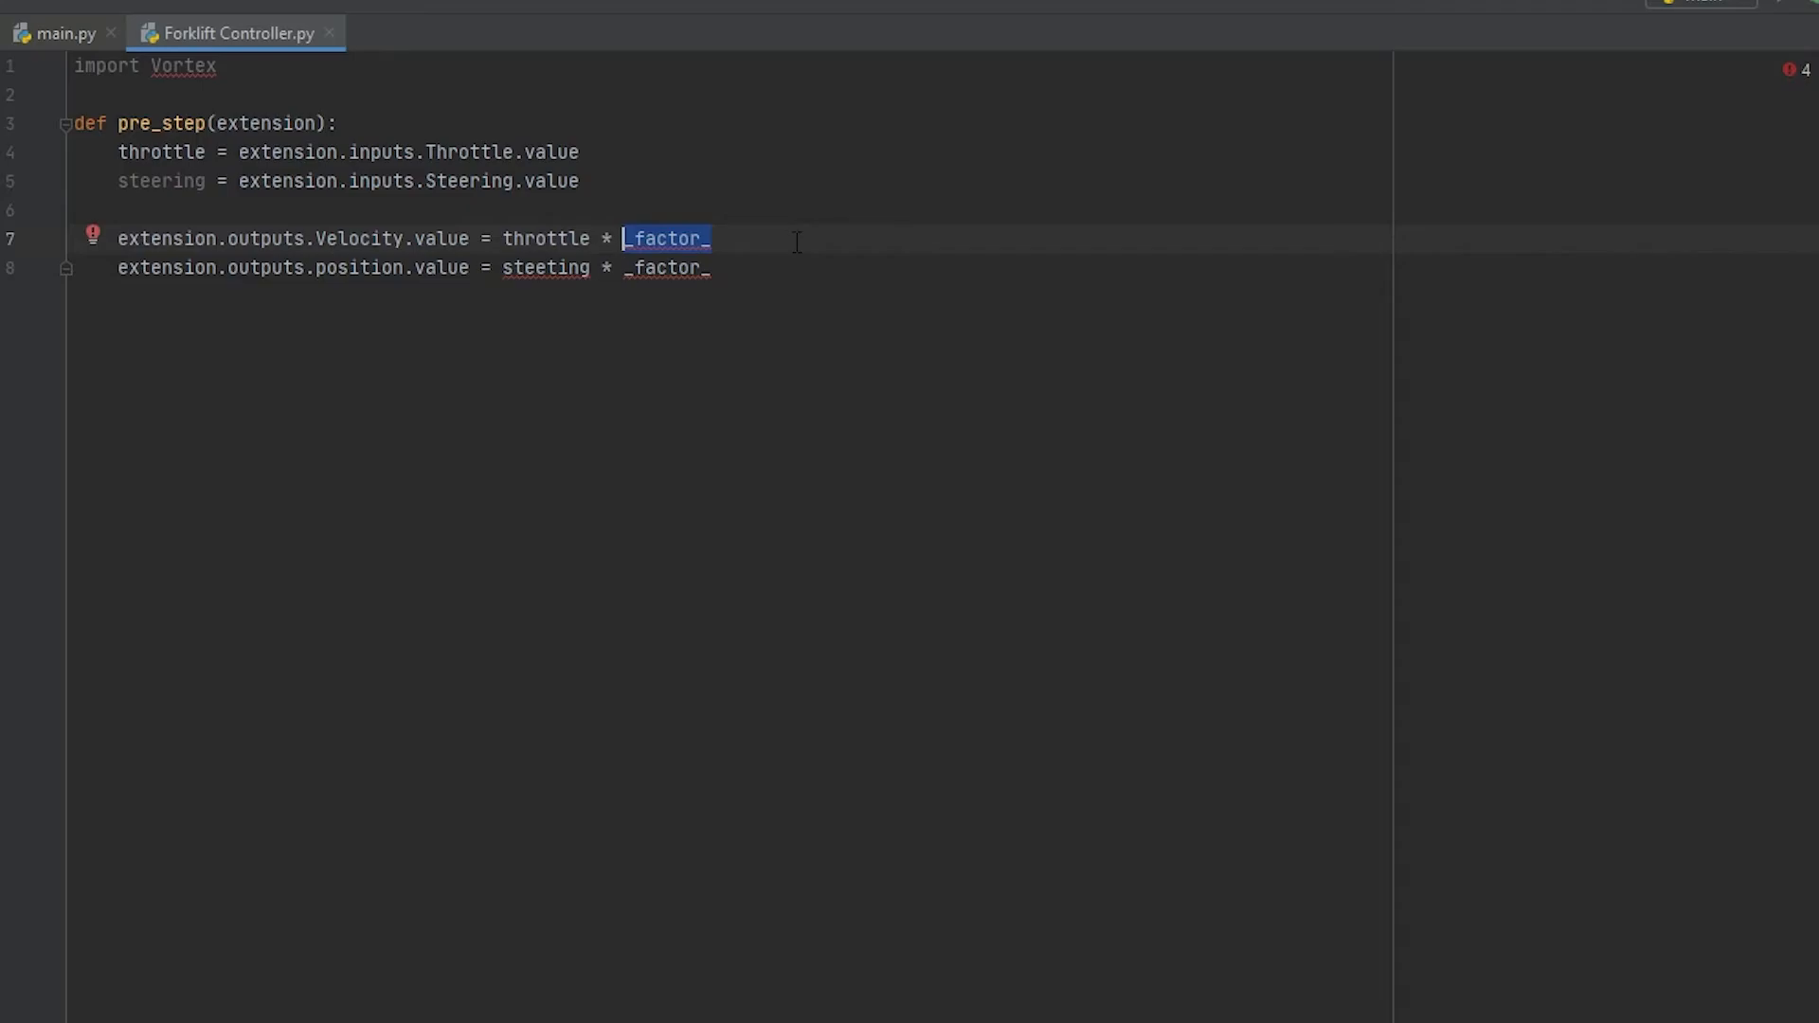
type("6")
left_click_drag(710, 269, 624, 269)
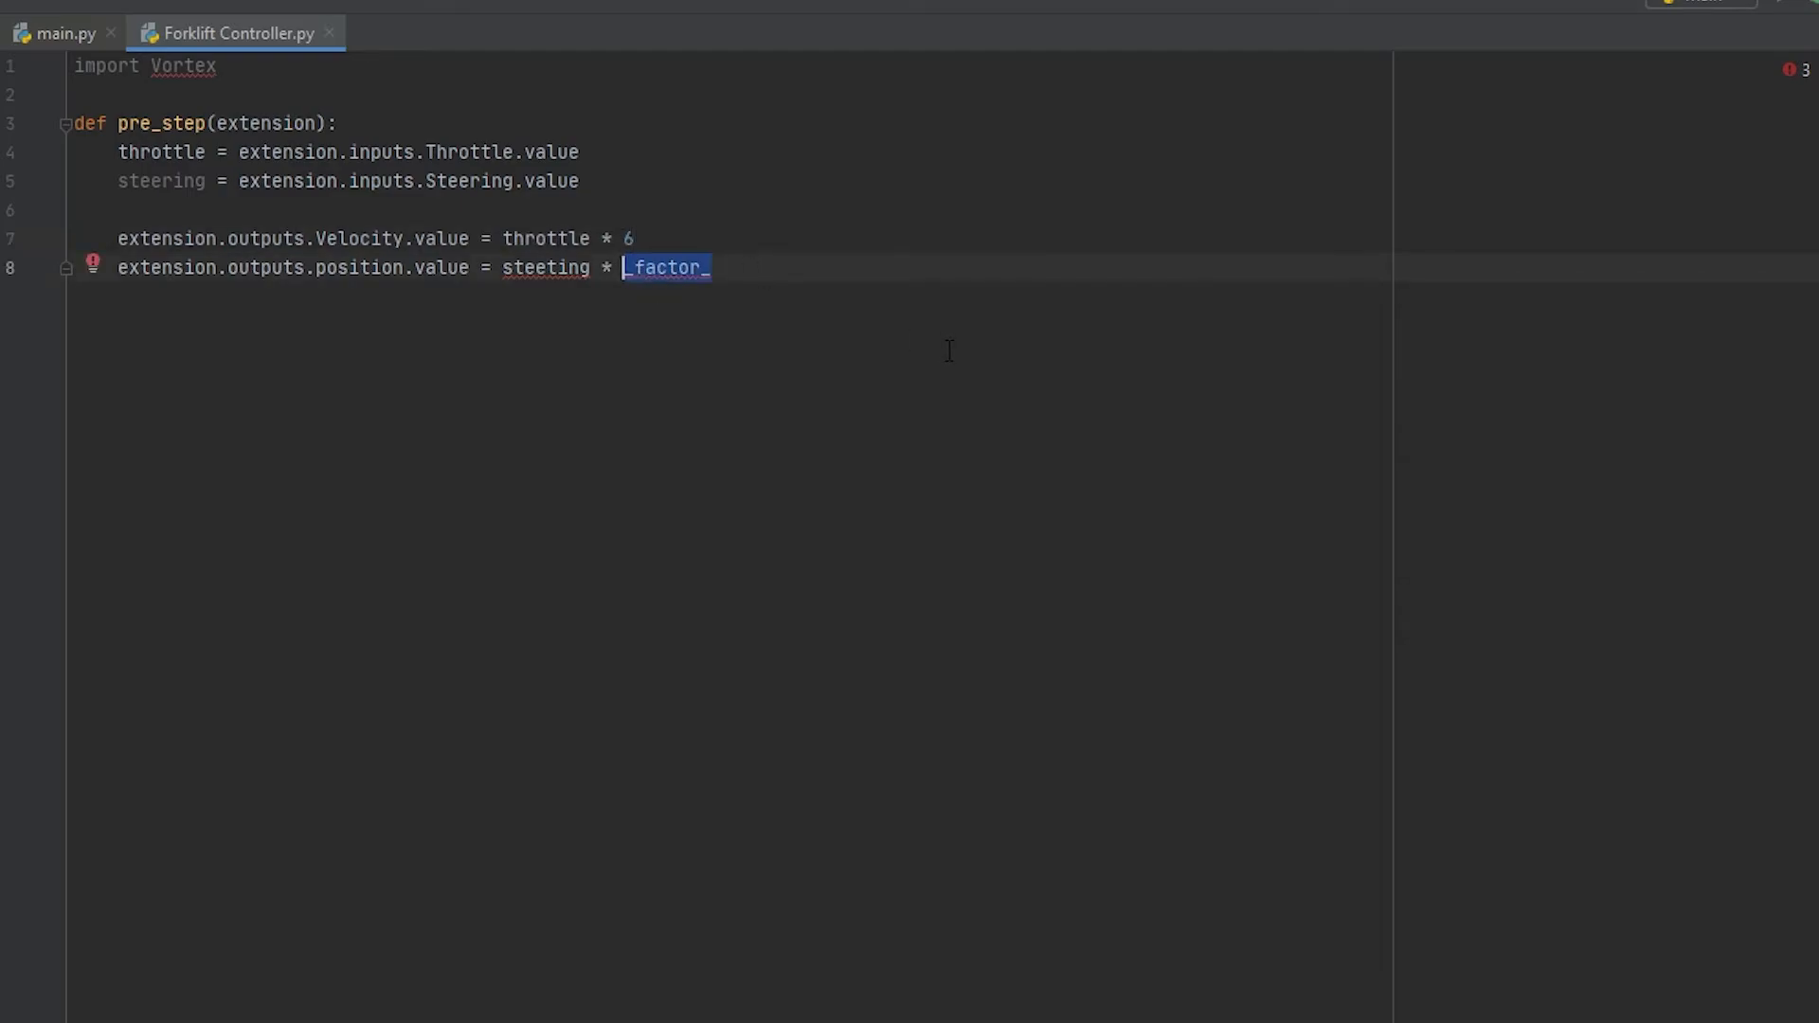
type("1.5")
Step: Correct the misspelled "steeting" to "steering" in the position line
left_click(558, 268)
key("BackSpace")
type("r")
left_click(917, 265)
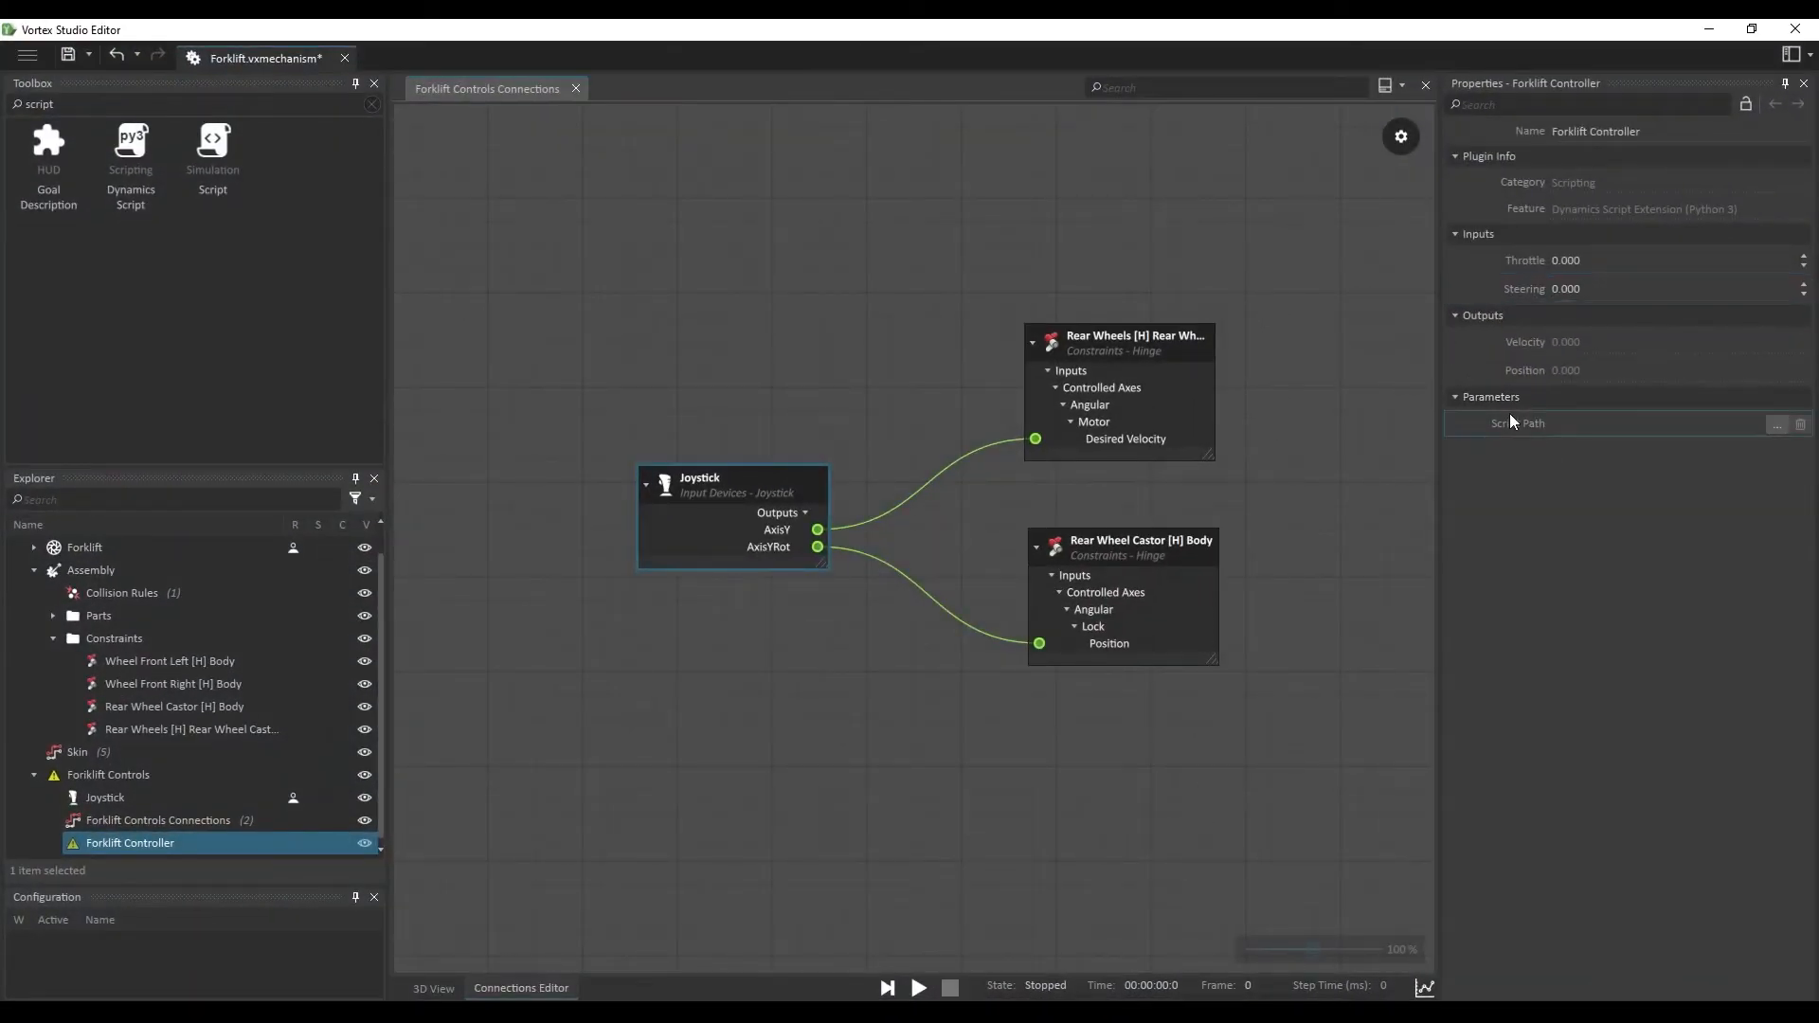
Step: In Vortex Studio, set the Forklift Controller's Script Path to the file Forklift Controller.py
left_click(1778, 424)
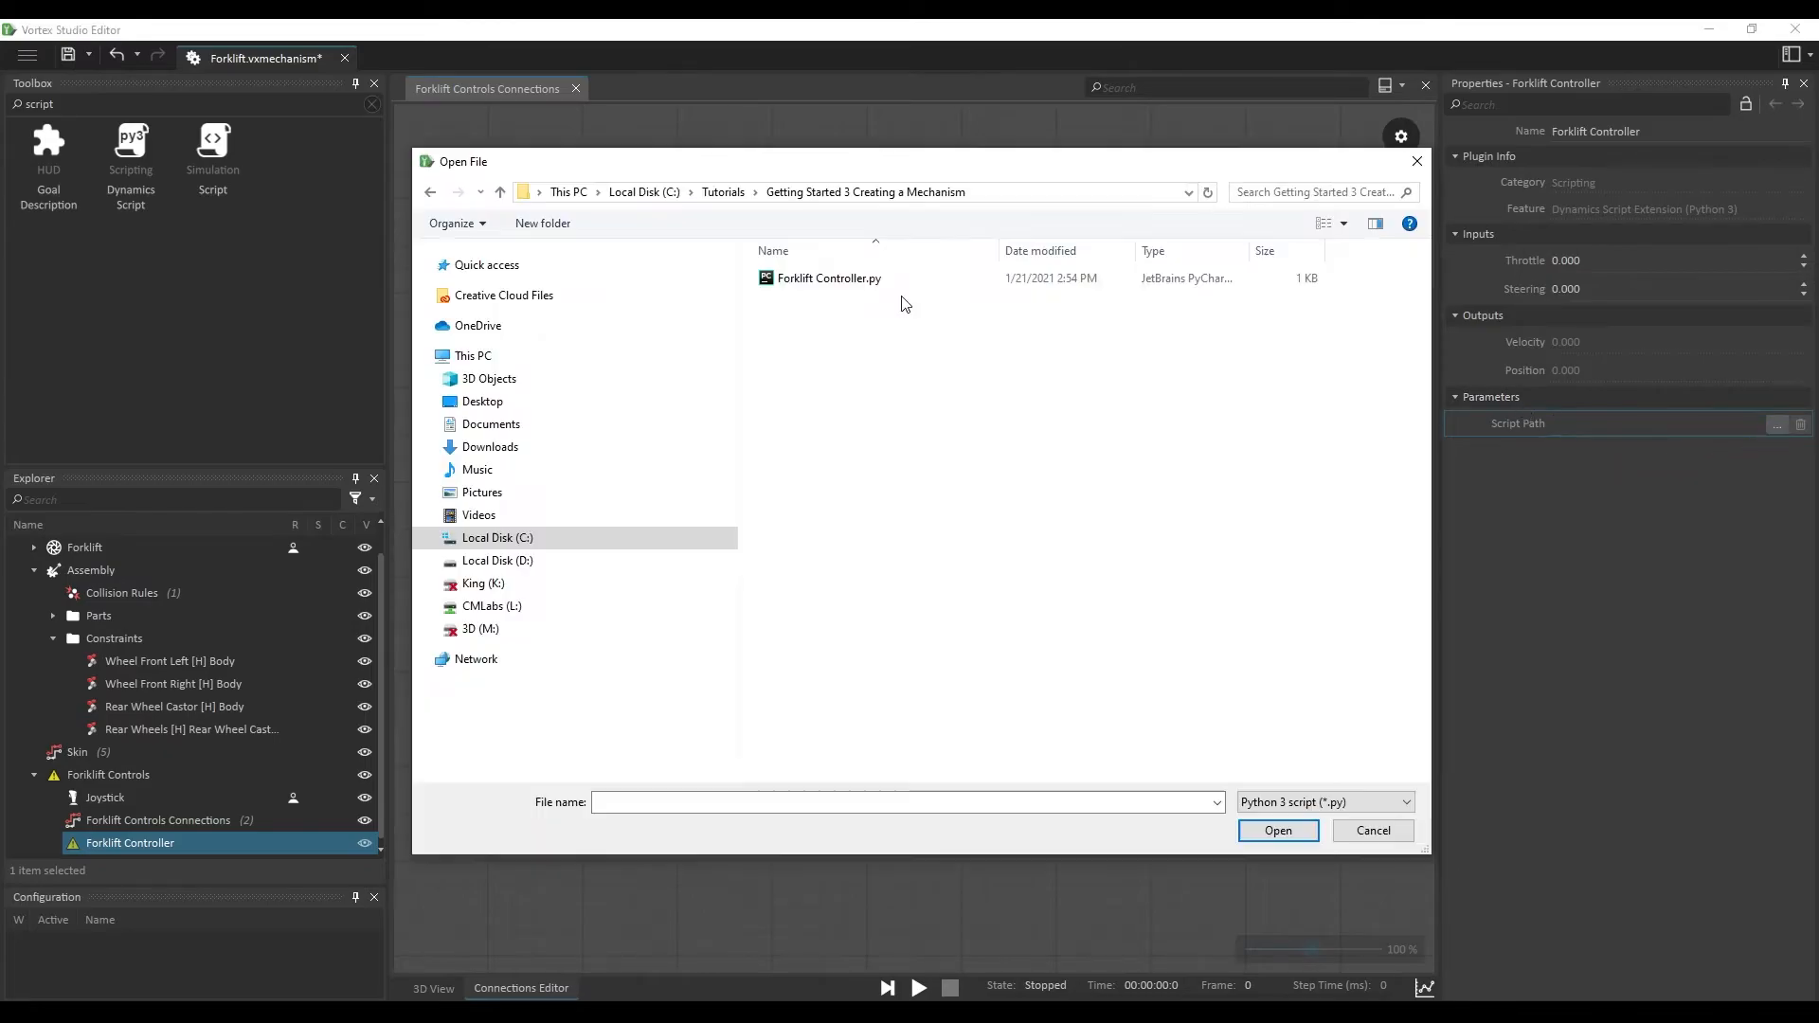
left_click(930, 282)
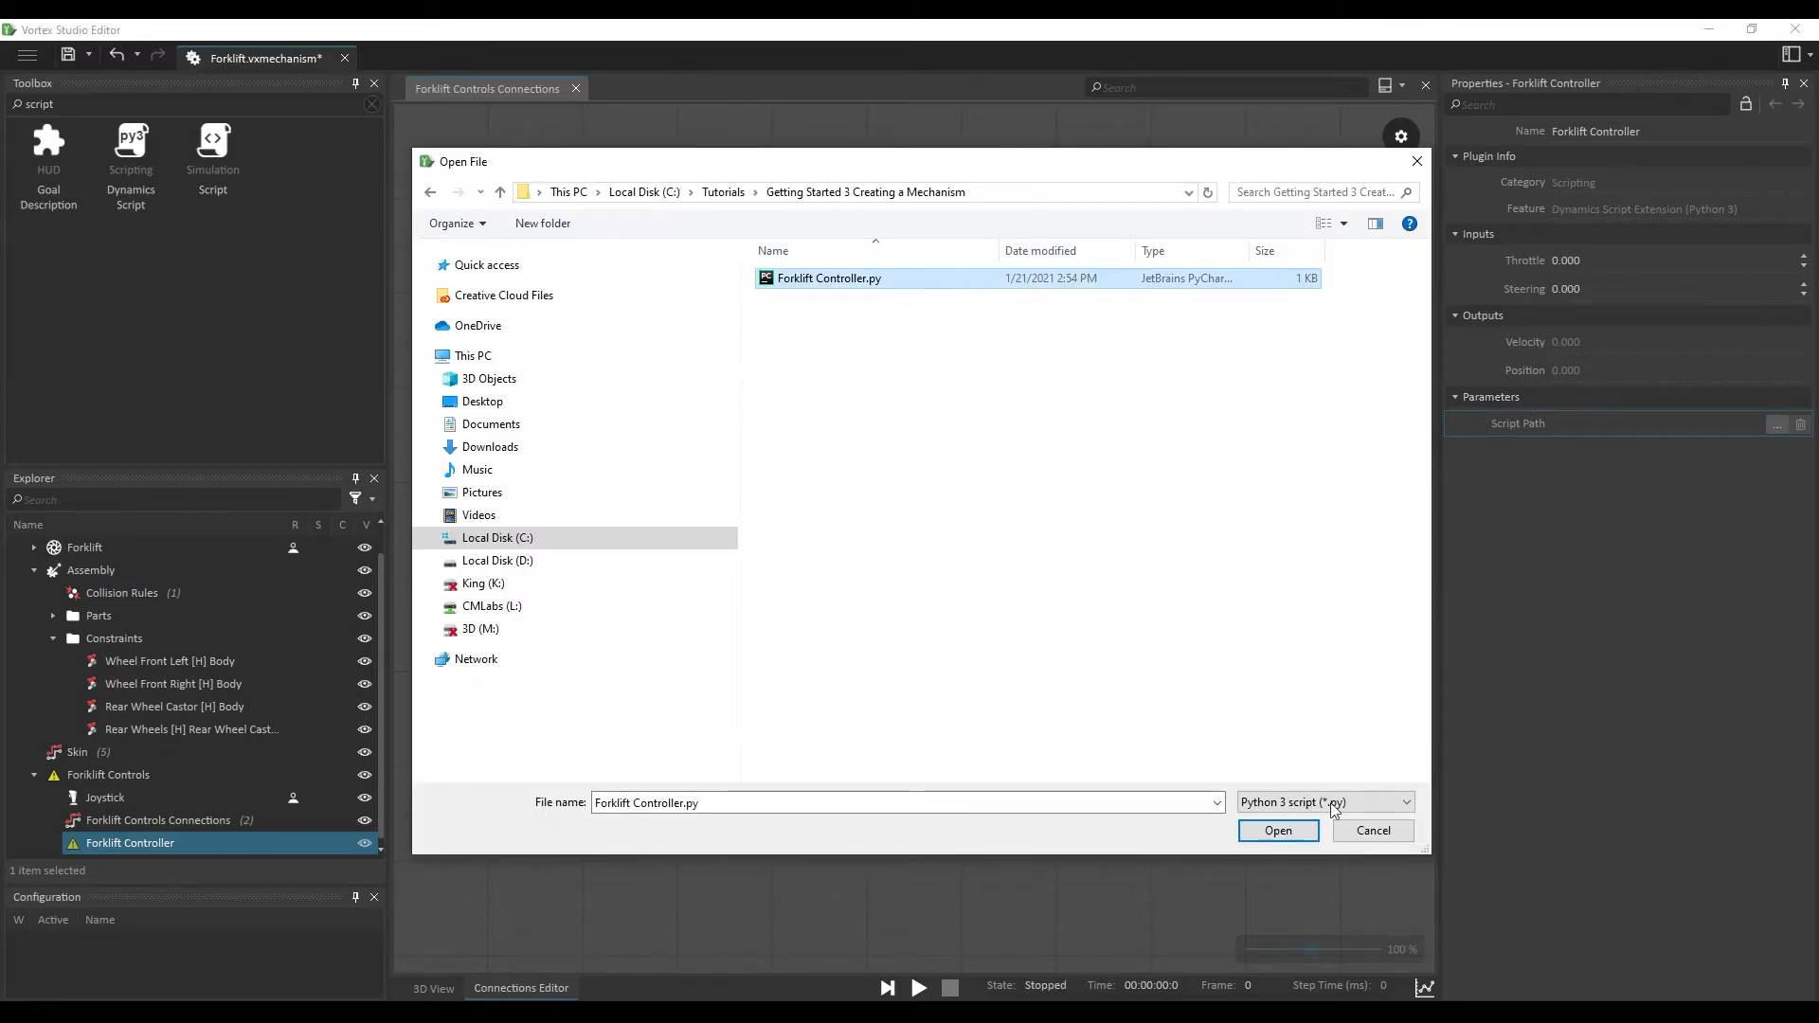
left_click(1278, 831)
Step: Run the simulation and show the Python Output to examine the messages from the controller script
left_click(924, 990)
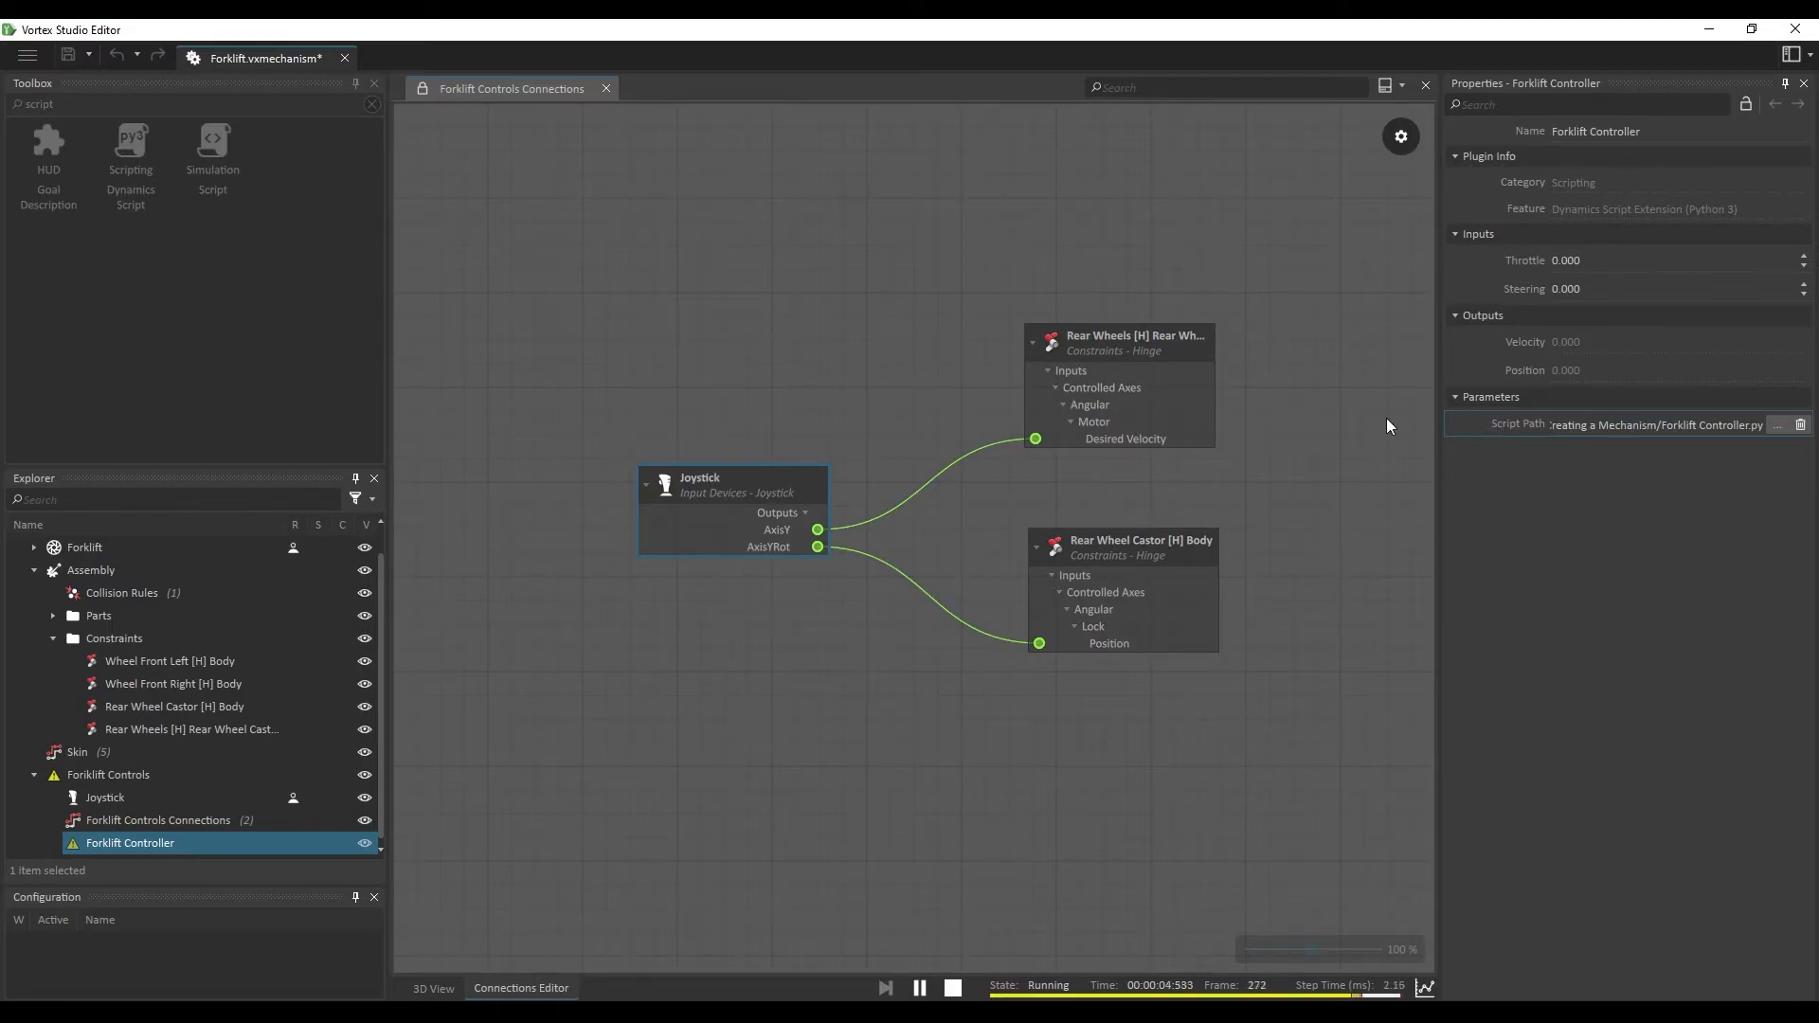
left_click(1801, 55)
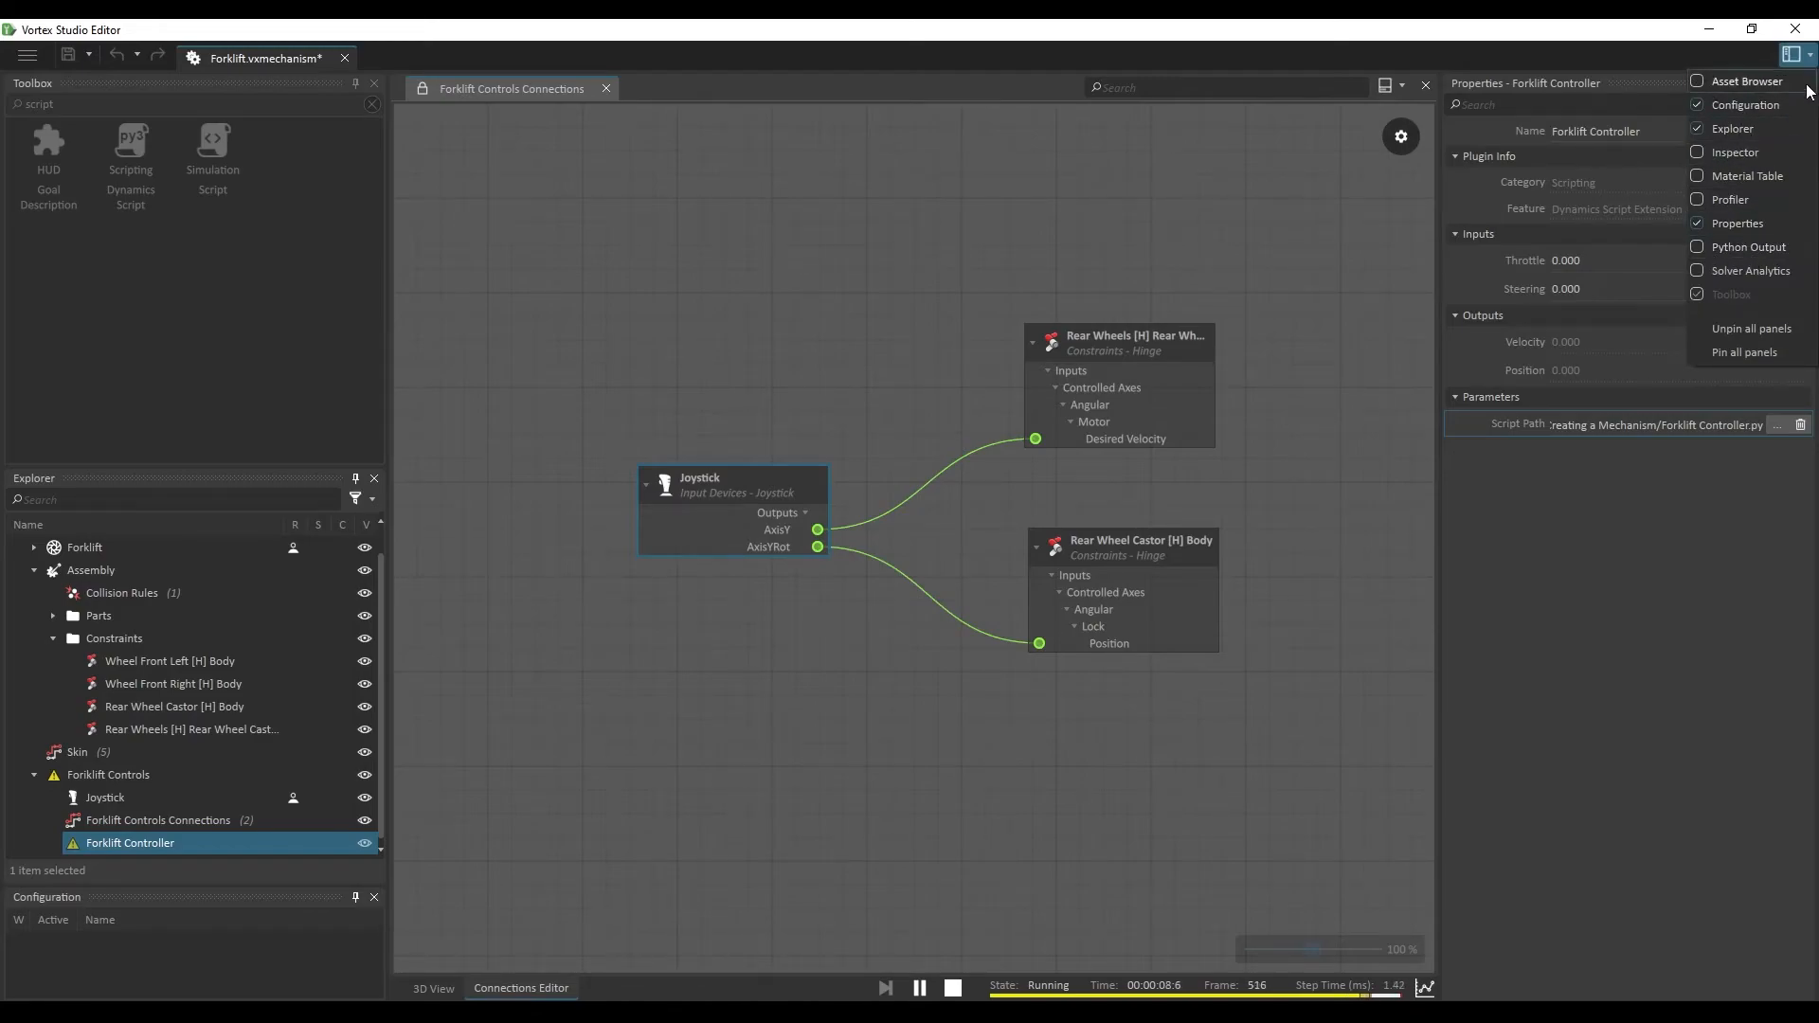
left_click(1749, 247)
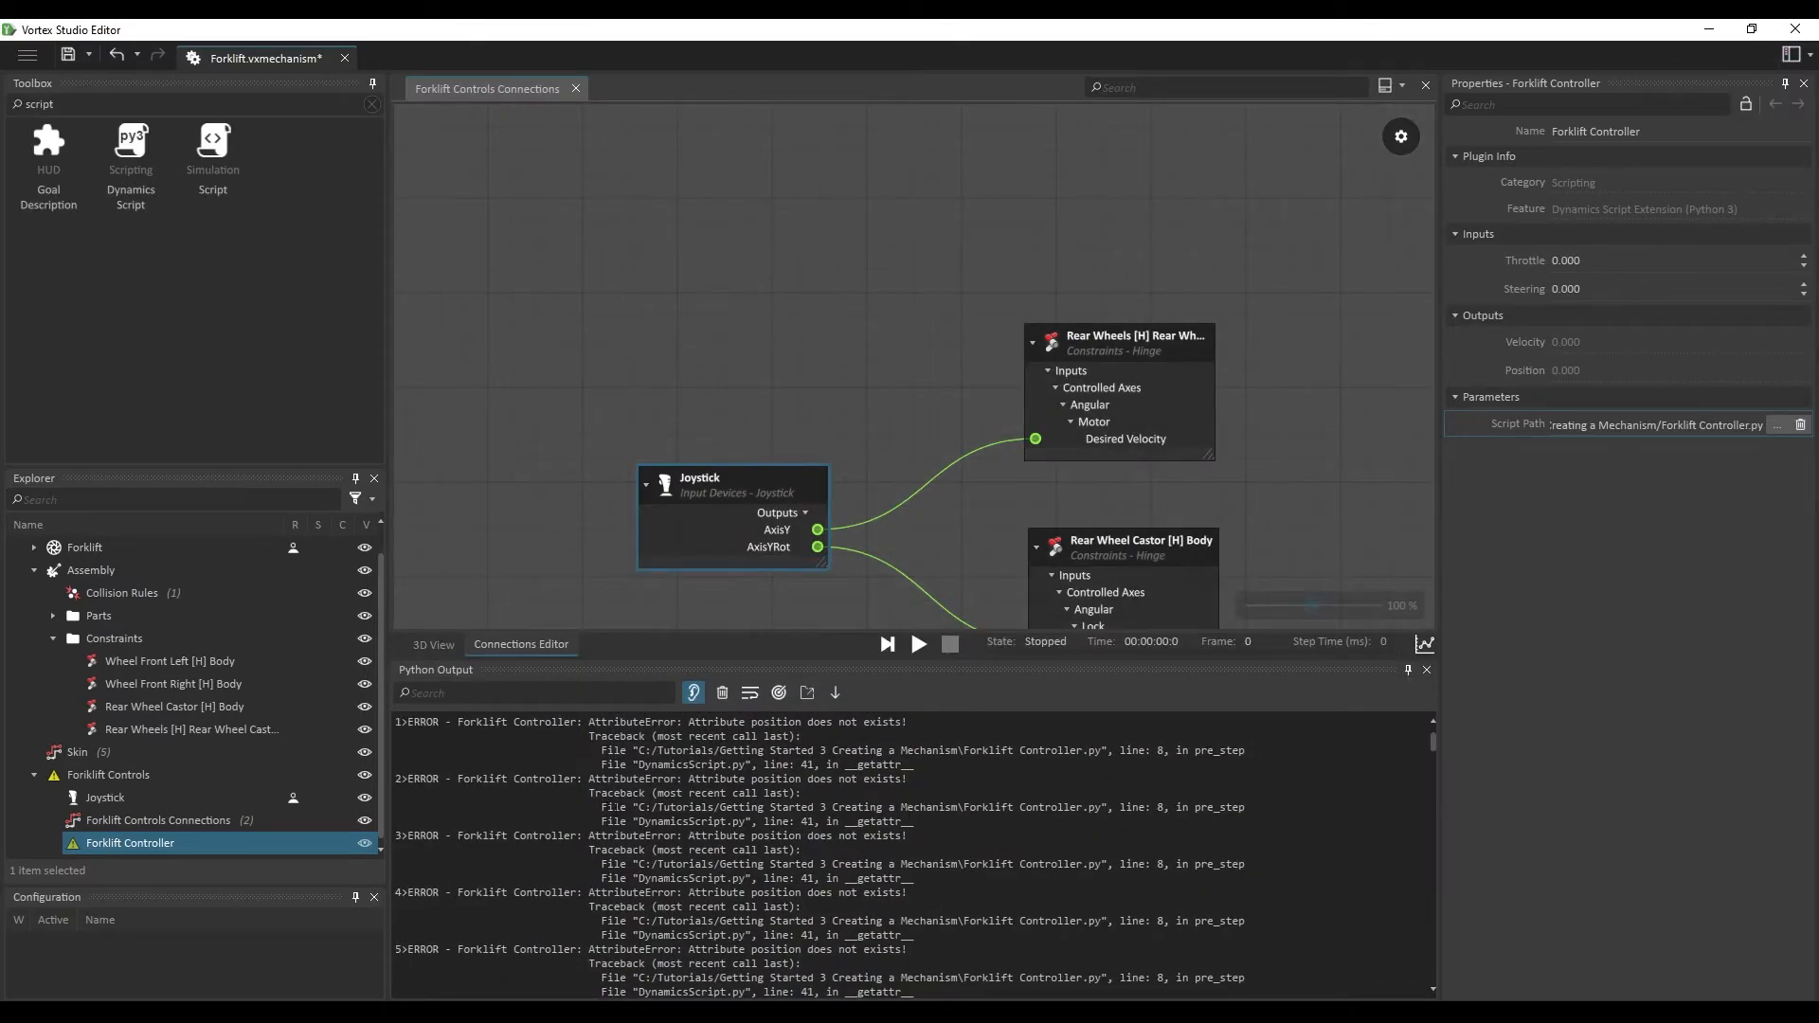
left_click_drag(1245, 807, 1116, 808)
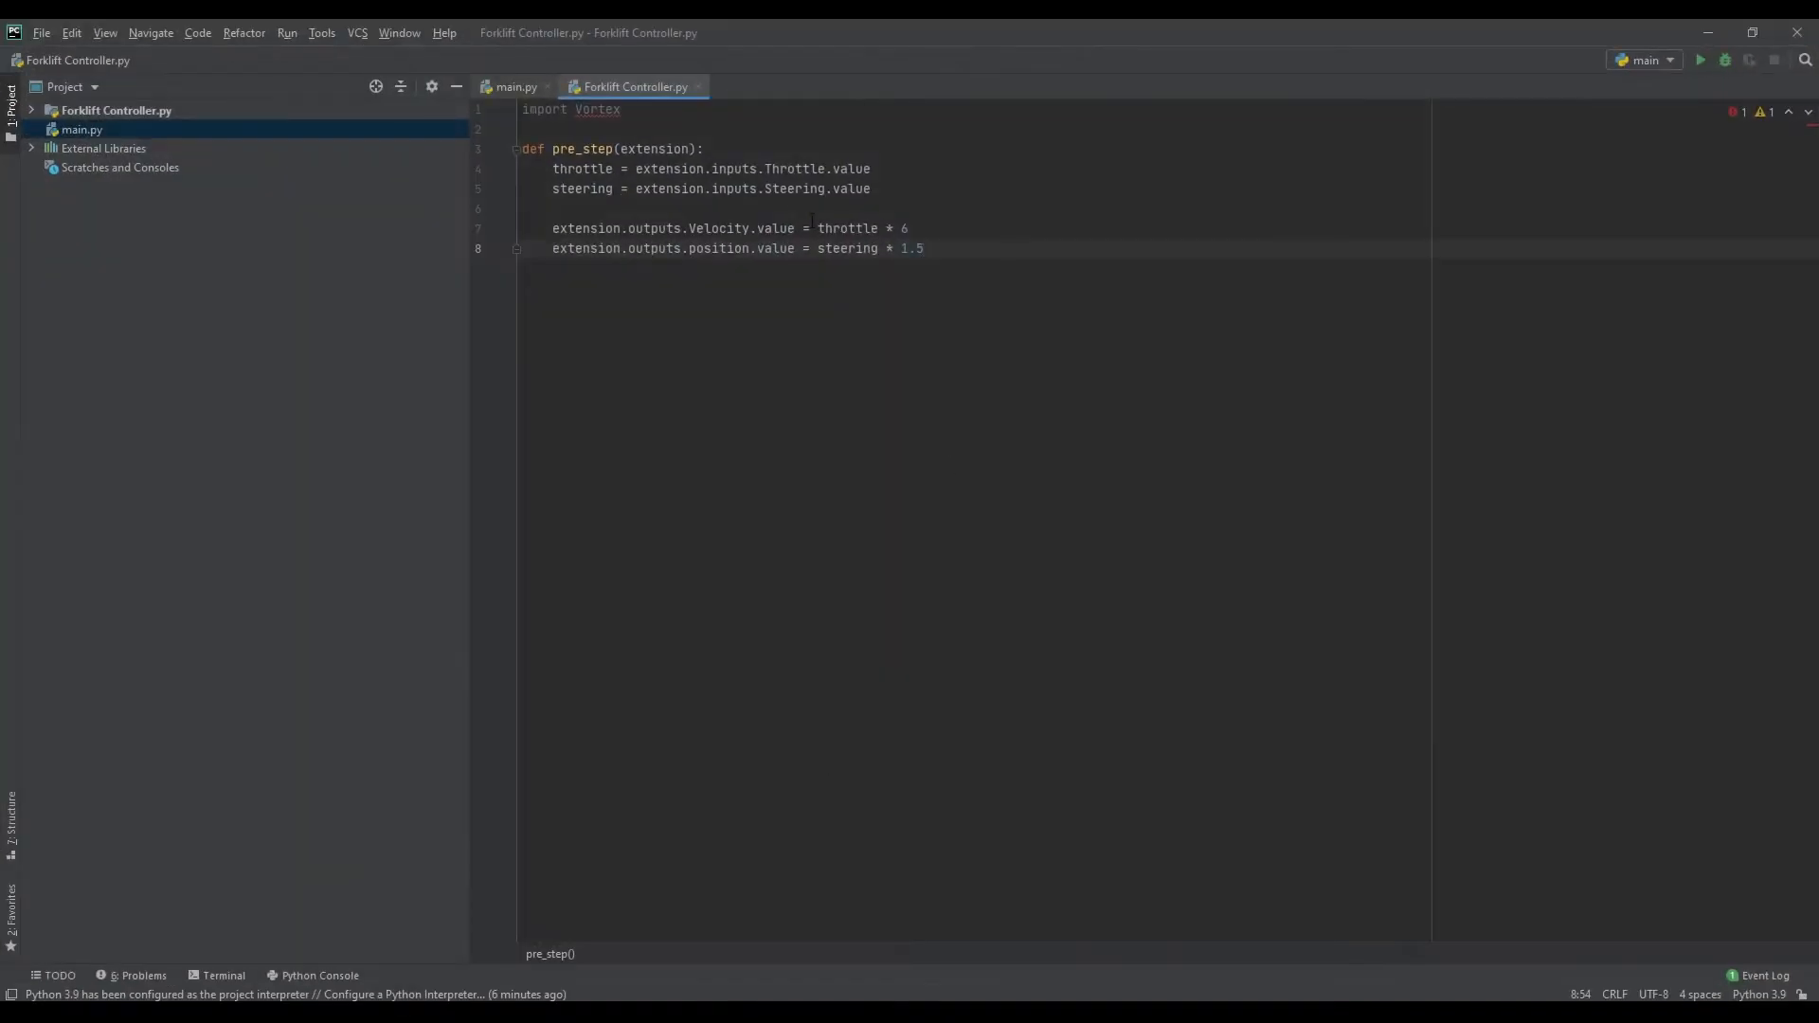
Step: In PyCharm, capitalize the output name in line 8 as "Position", and clear the Python Output back in Vortex Studio
left_click(689, 257)
key("Delete")
type("P")
left_click(901, 228)
left_click(964, 259)
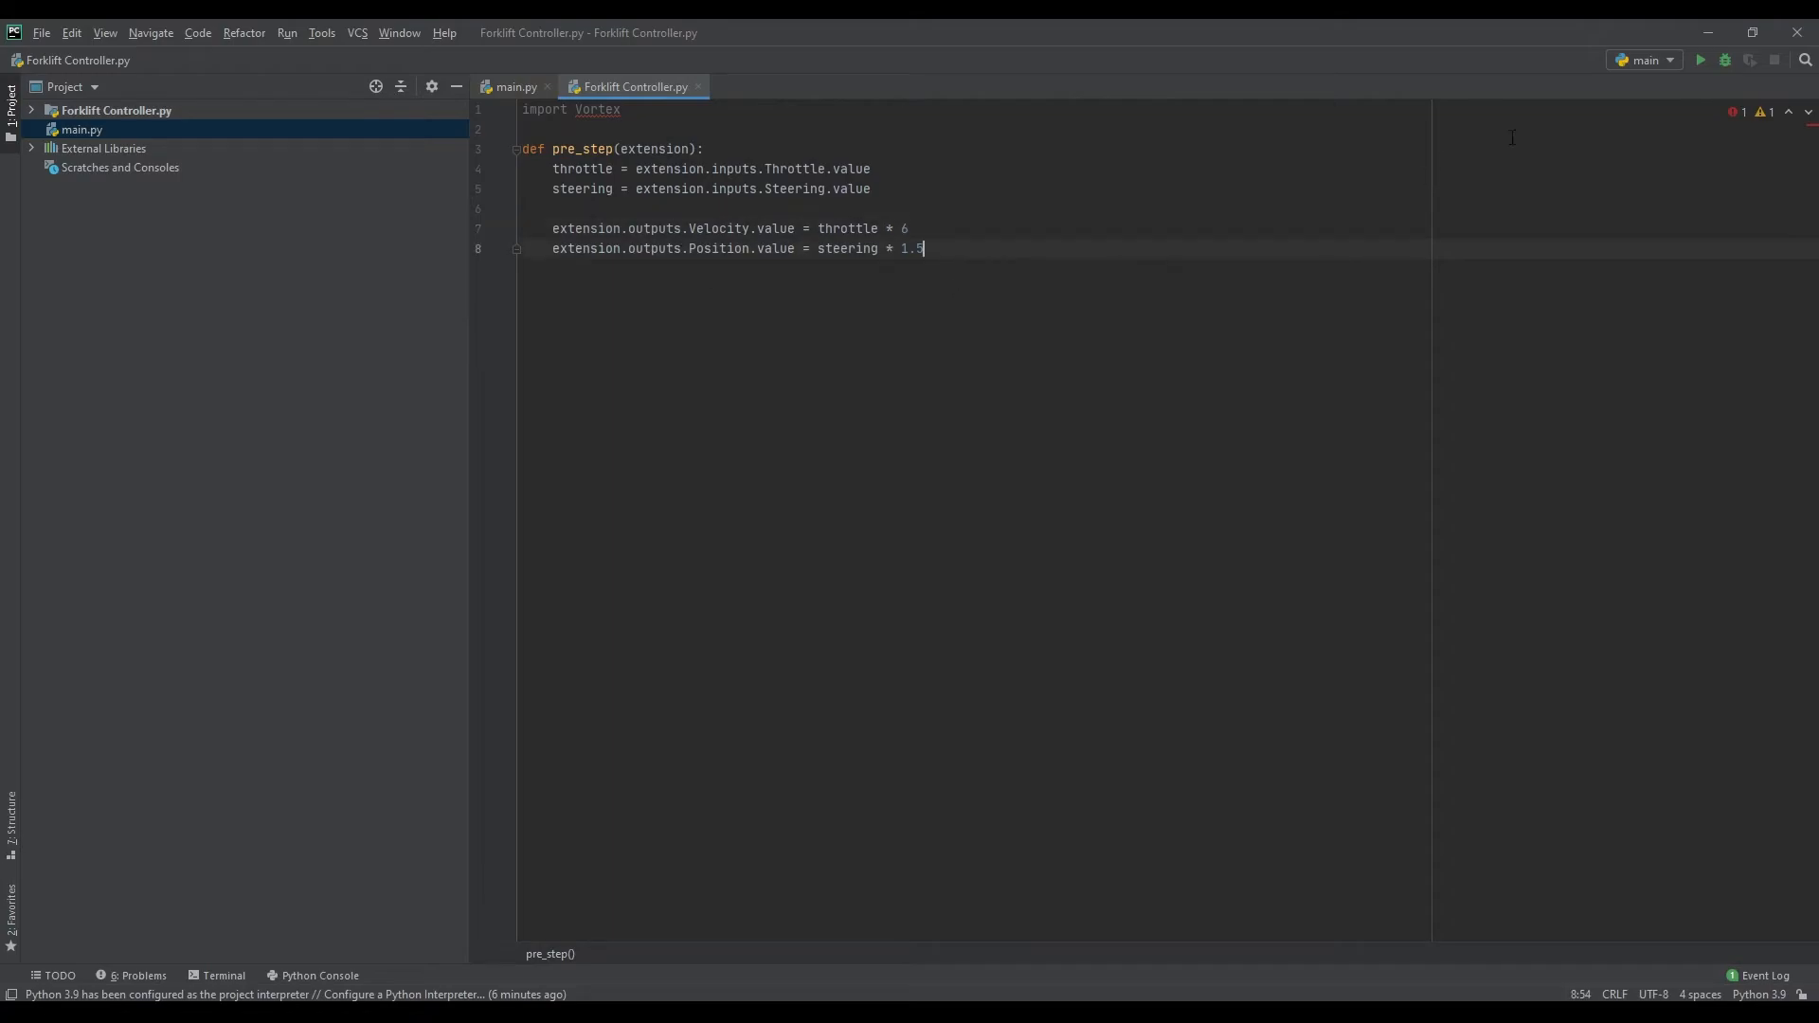
left_click(1707, 34)
left_click(722, 695)
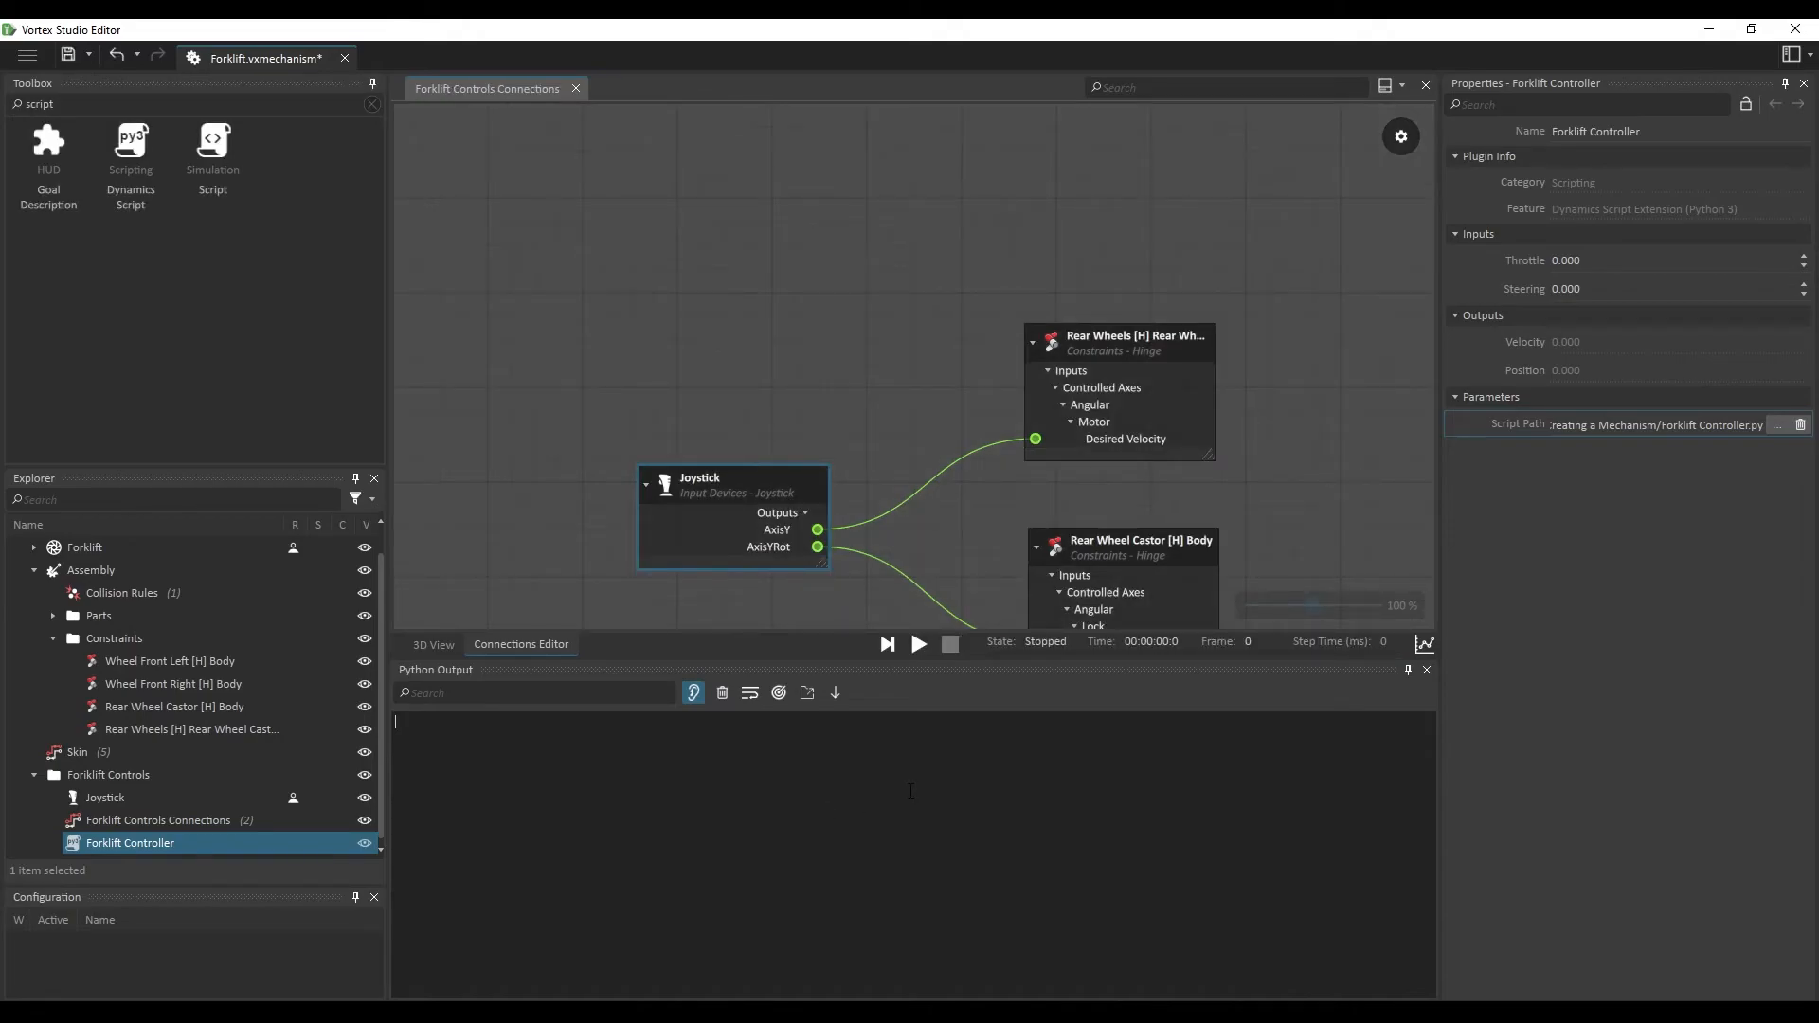
Step: Delete the two direct connections from the Joystick to the rear hinges and move the Joystick node farther away from them
scroll(1294, 495, "down", 3)
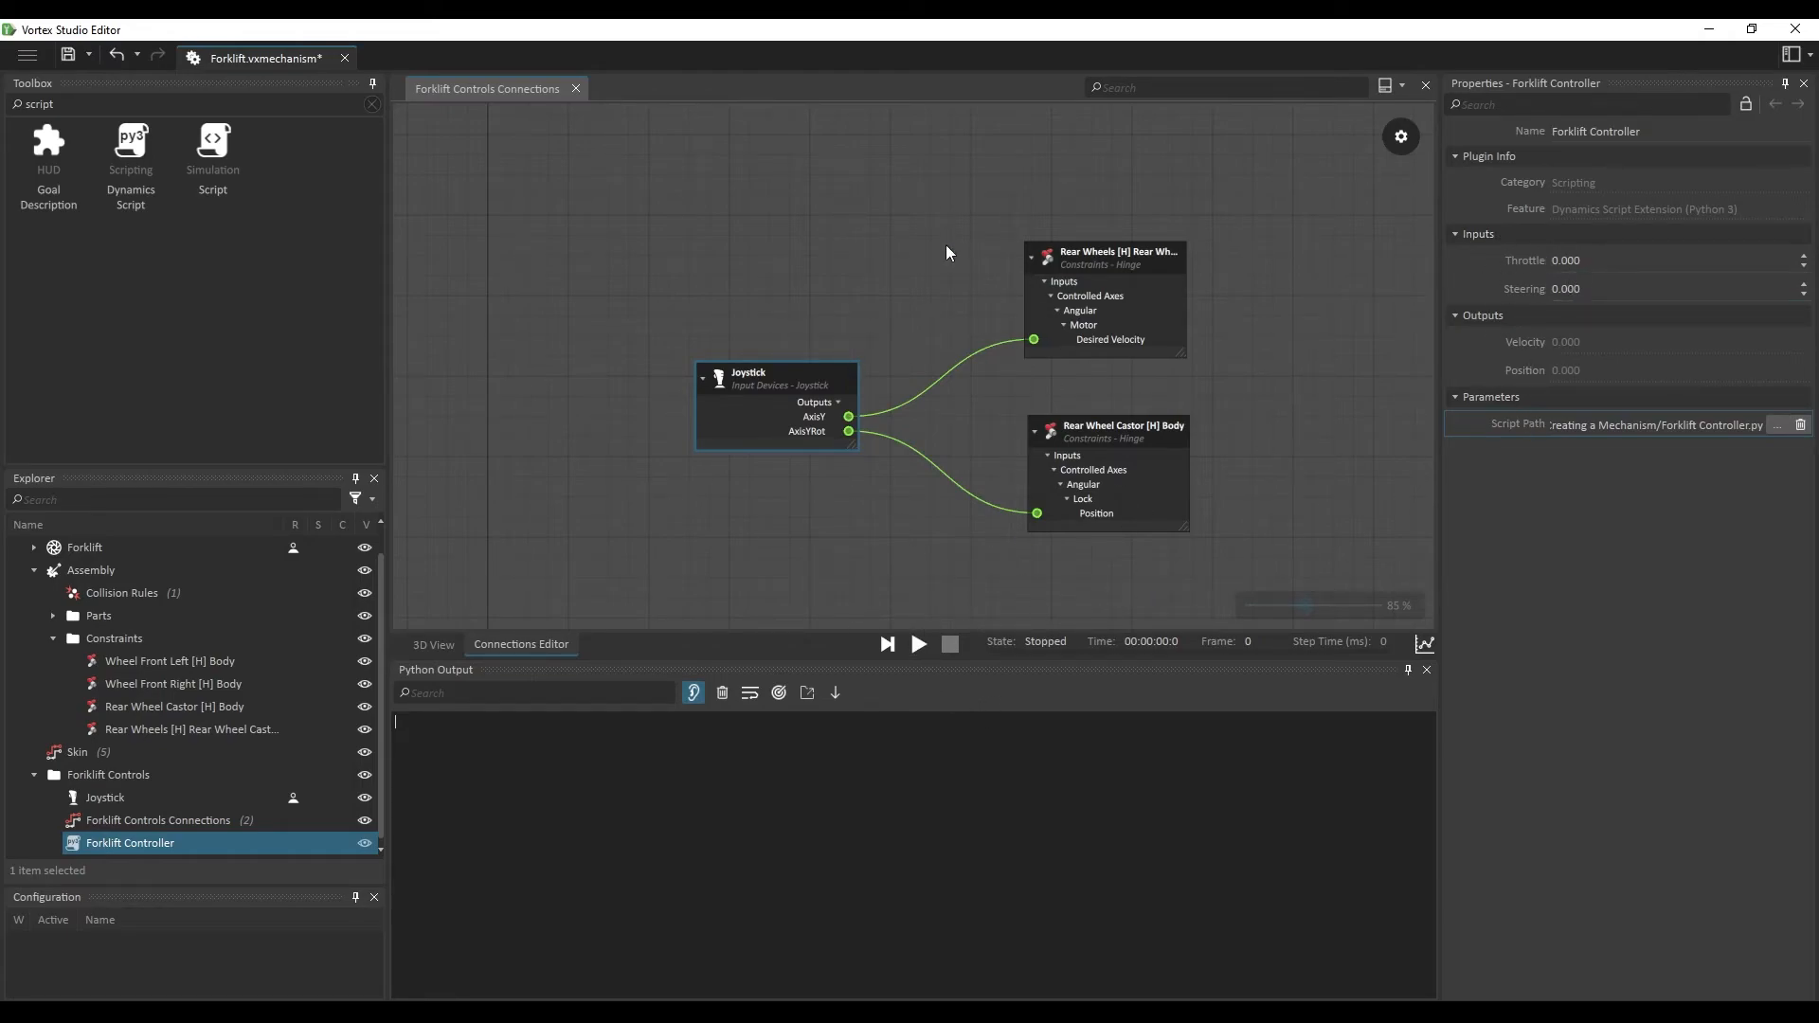
left_click(979, 593)
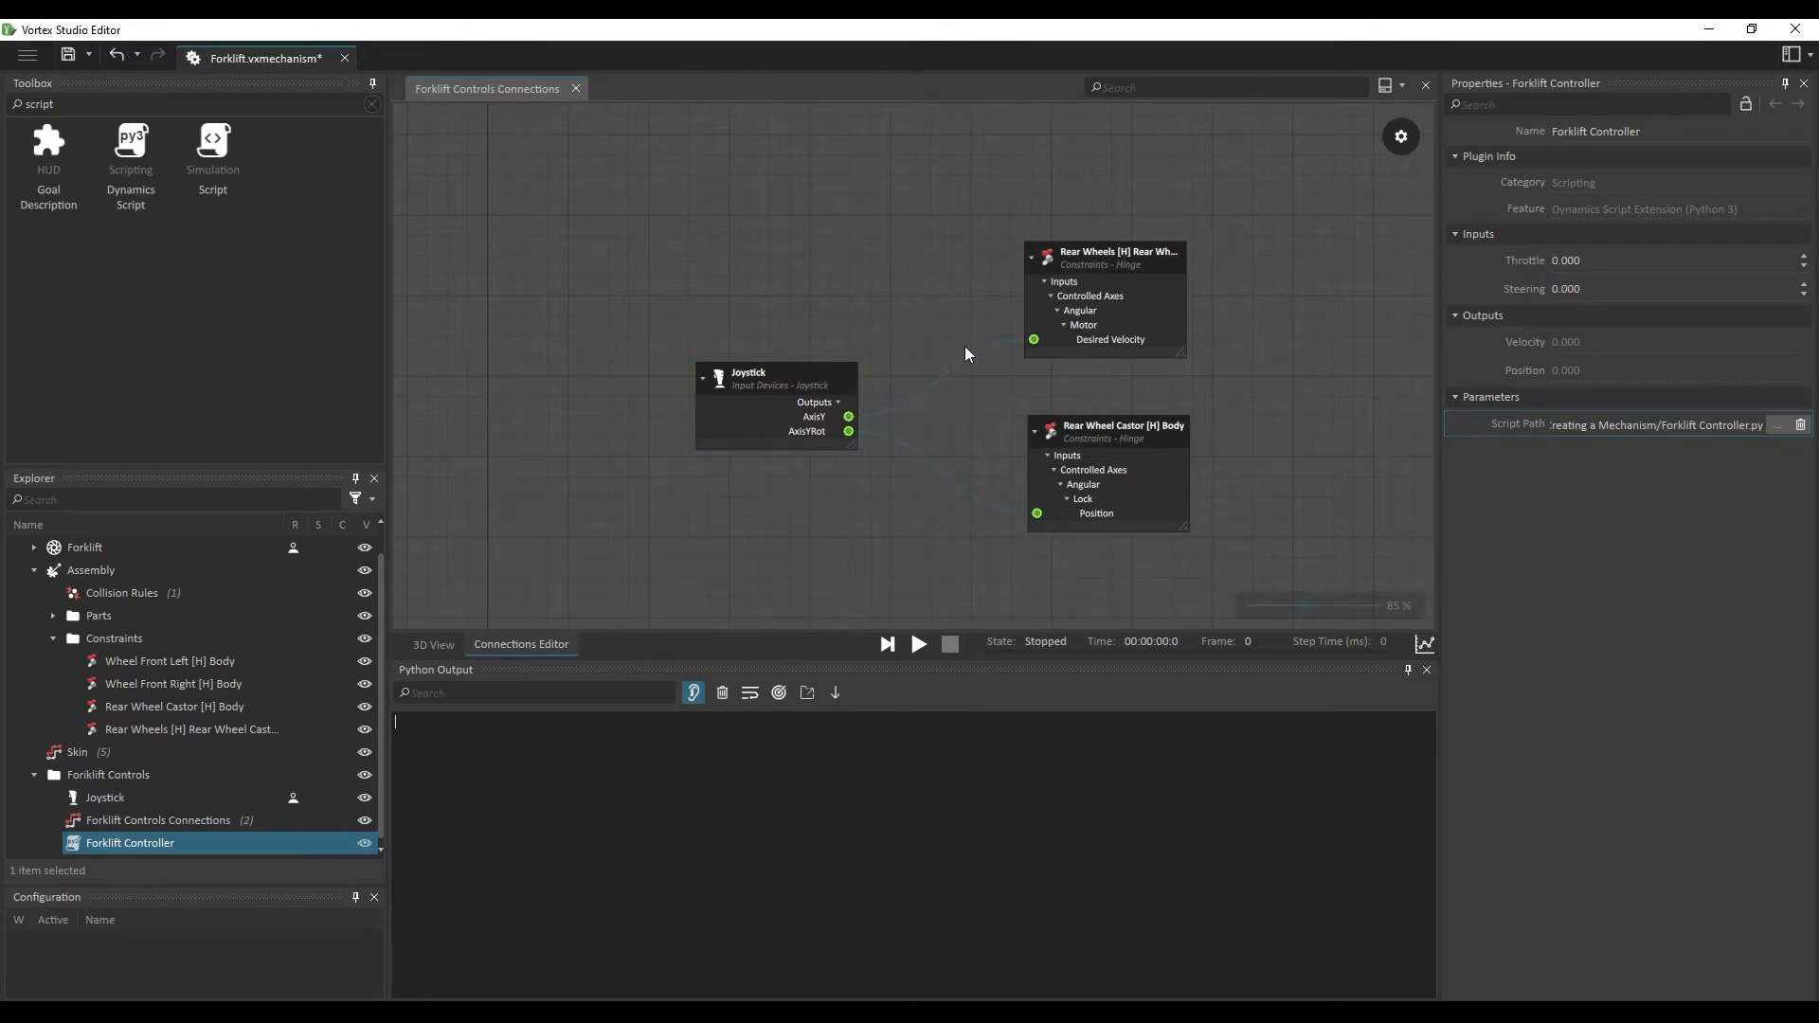
left_click_drag(805, 369, 648, 375)
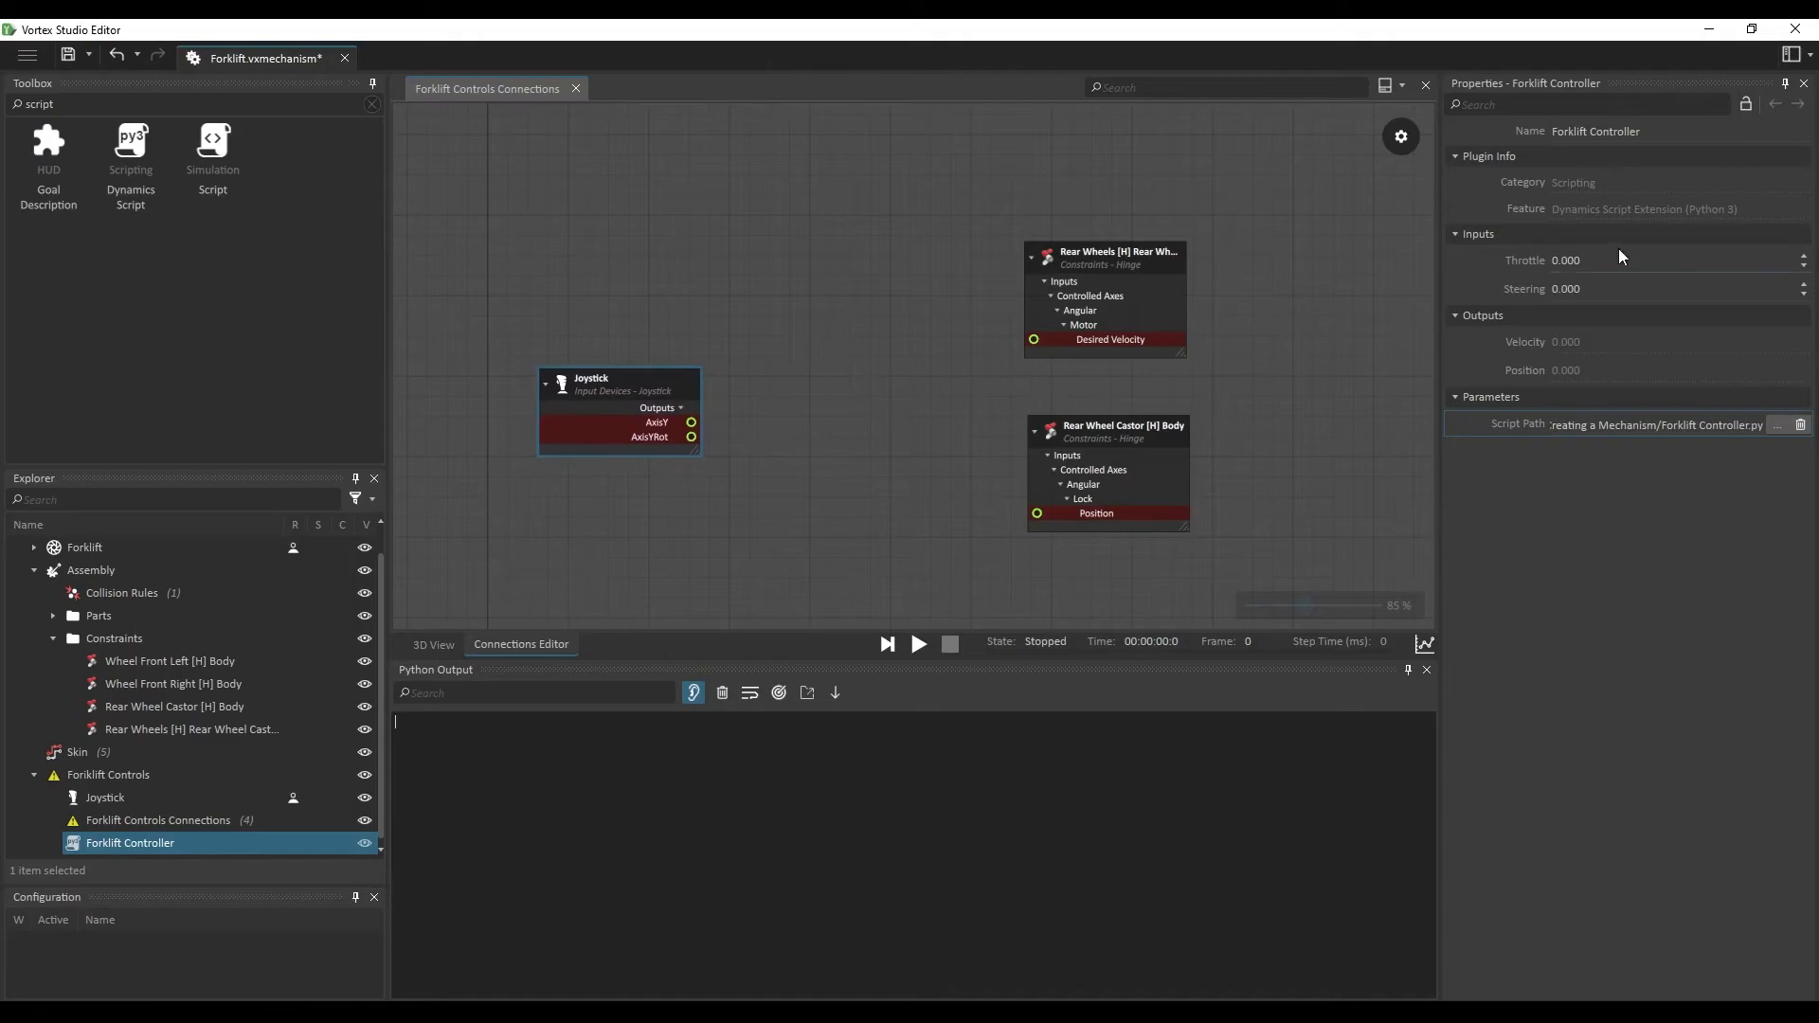
Step: Place the Forklift Controller node and connect AxisY to Throttle, AxisYRot to Steering, Velocity to Desired Velocity, and Position to the castor's lock Position
left_click_drag(1546, 330, 821, 284)
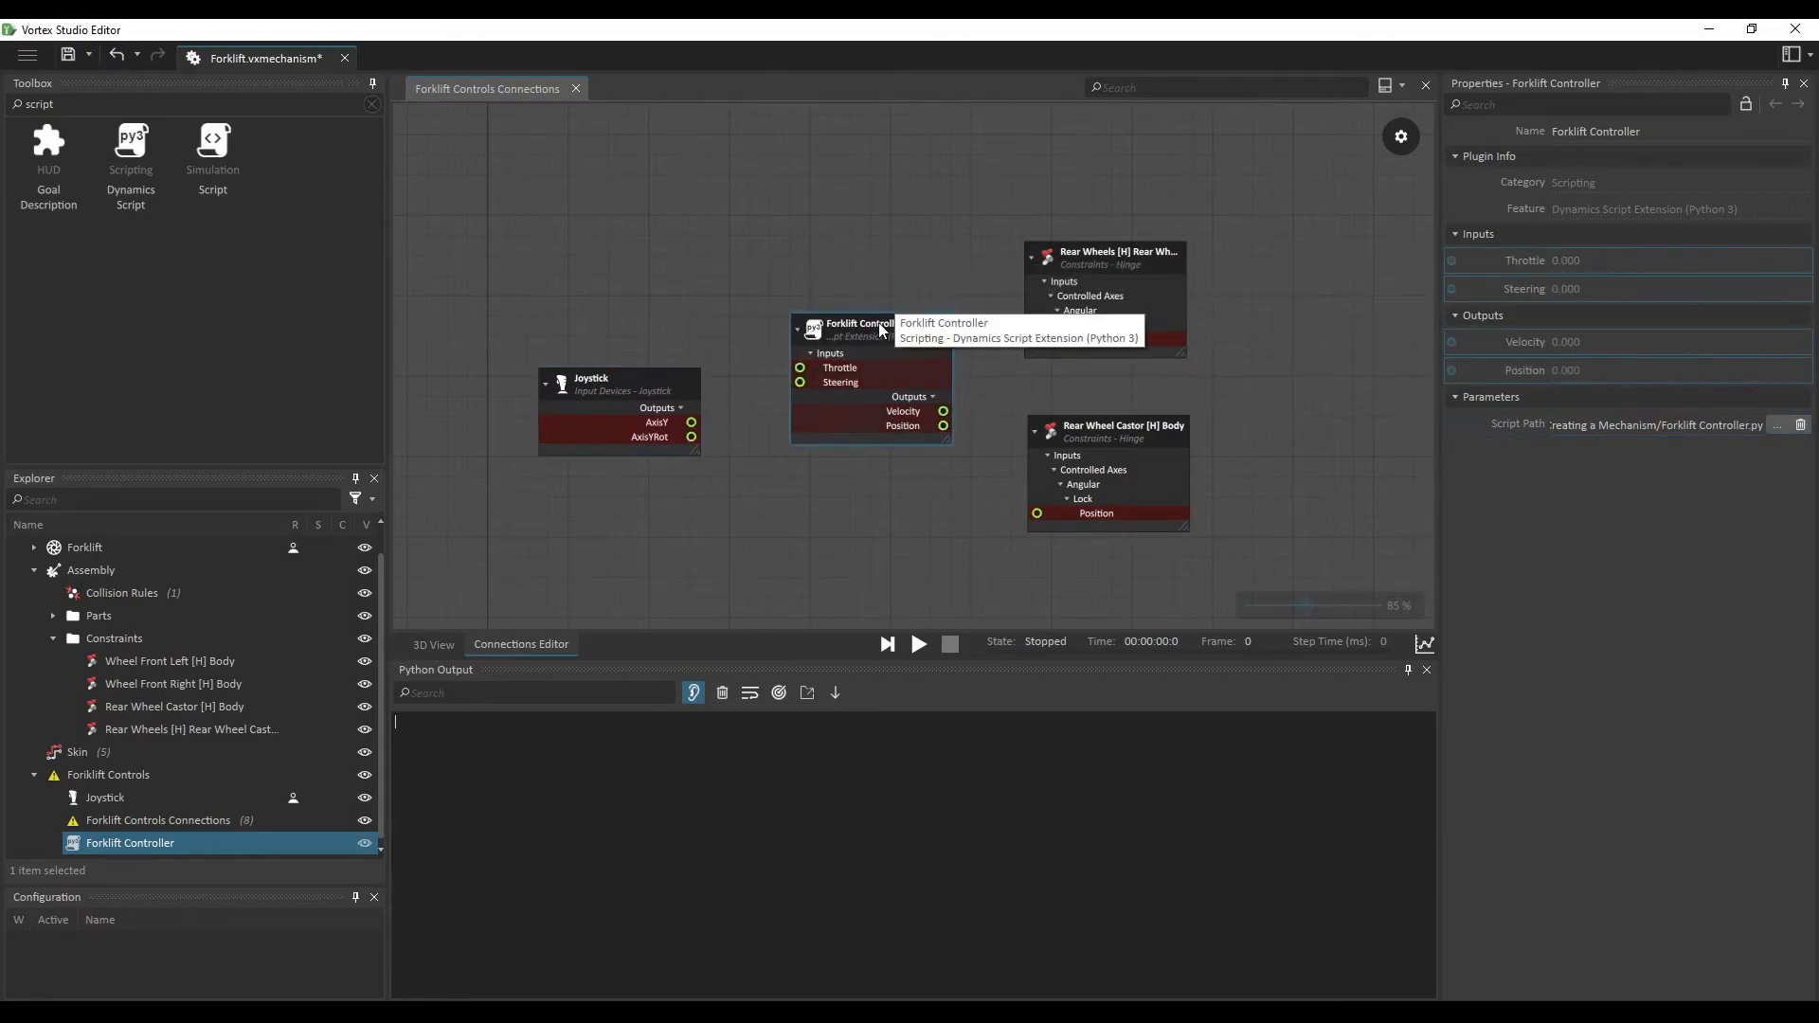
scroll(673, 423, "up", 1)
left_click_drag(695, 423, 821, 358)
left_click_drag(694, 440, 821, 376)
left_click_drag(990, 410, 1097, 325)
left_click_drag(990, 426, 1099, 529)
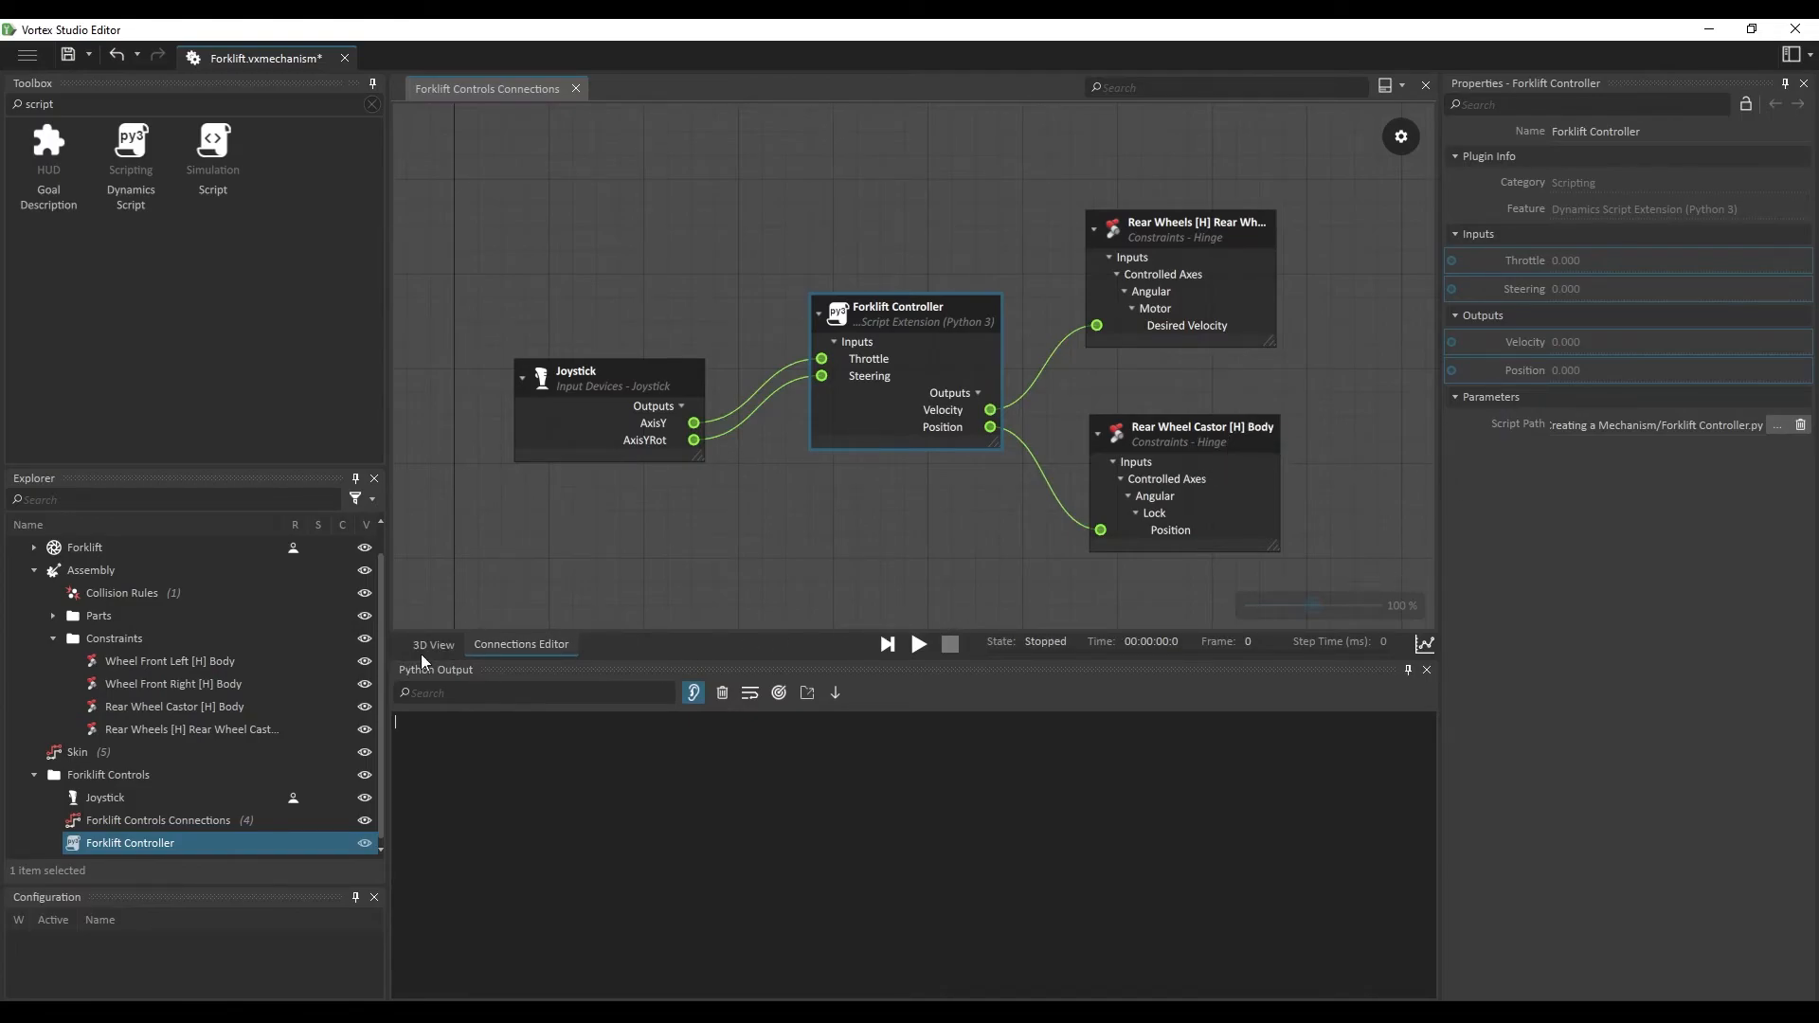
Step: Run the simulation and check the controller's inputs and outputs and the forklift's motion in the 3D view
left_click(918, 644)
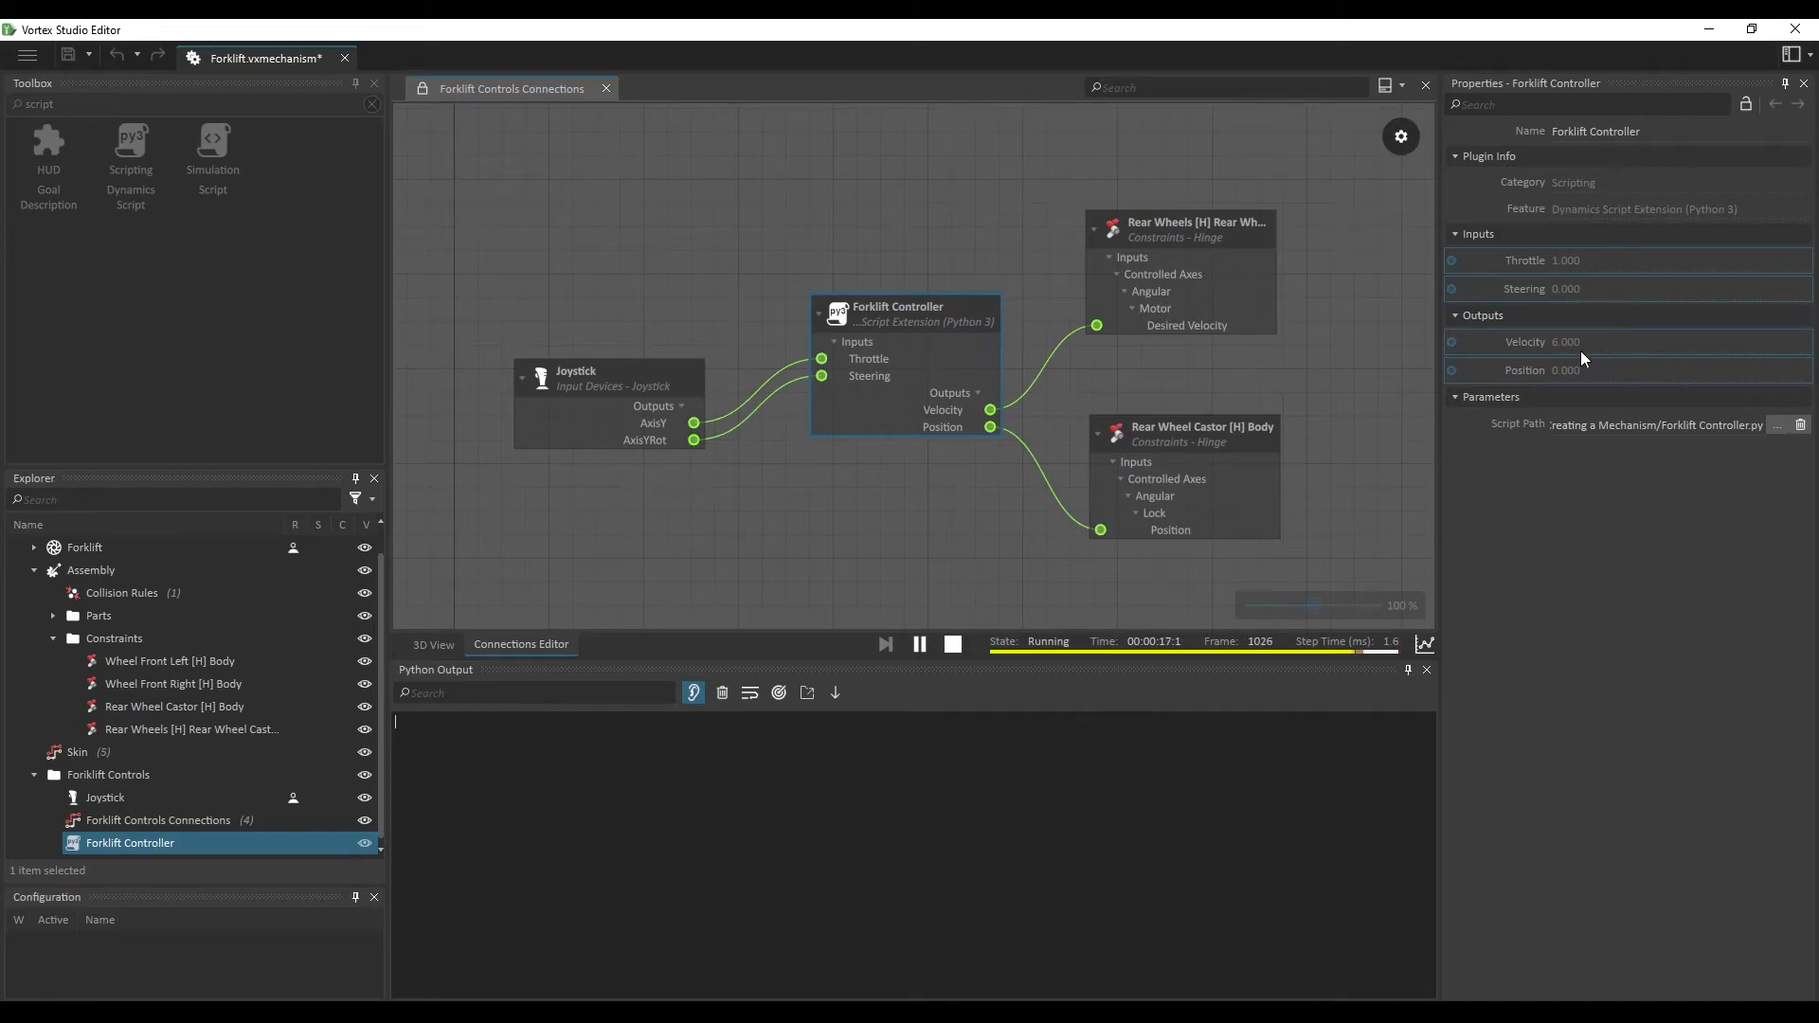
left_click(438, 645)
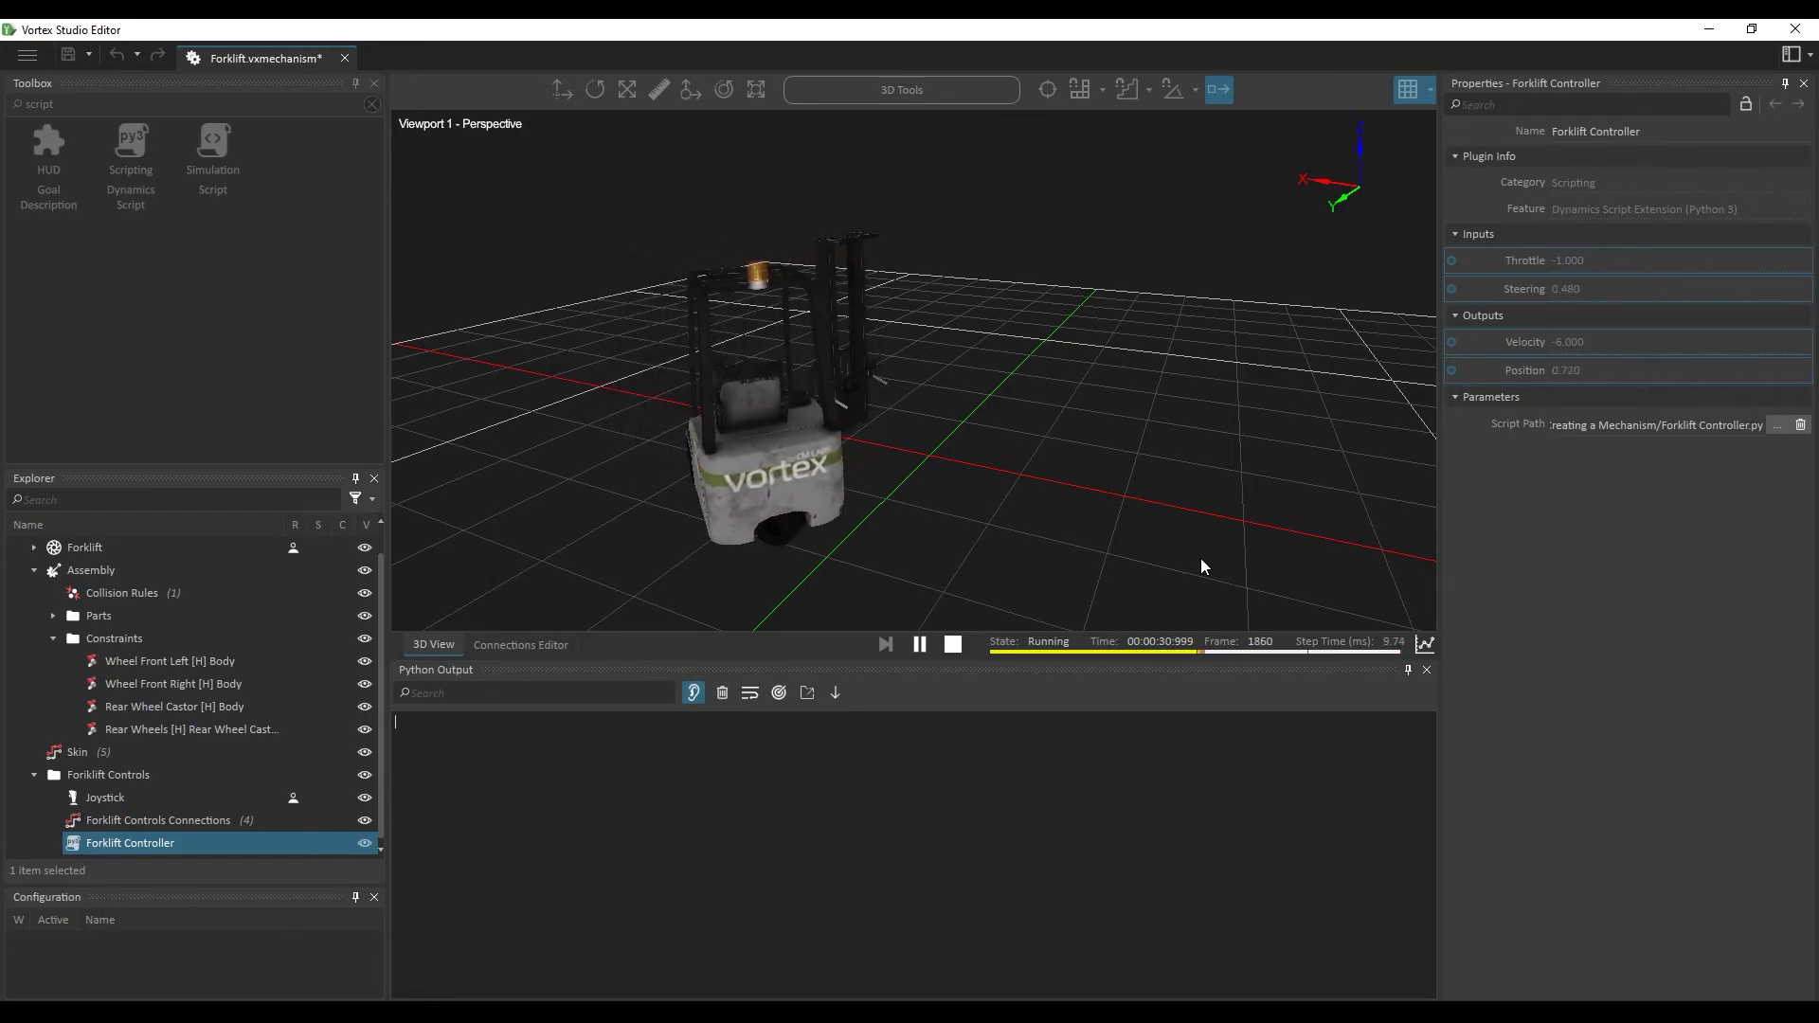
Step: Calculate 57*1.5 in the Windows Calculator and move its window clear of the forklift
key("super")
type("calc")
key("Return")
type("57*1.5")
key("Return")
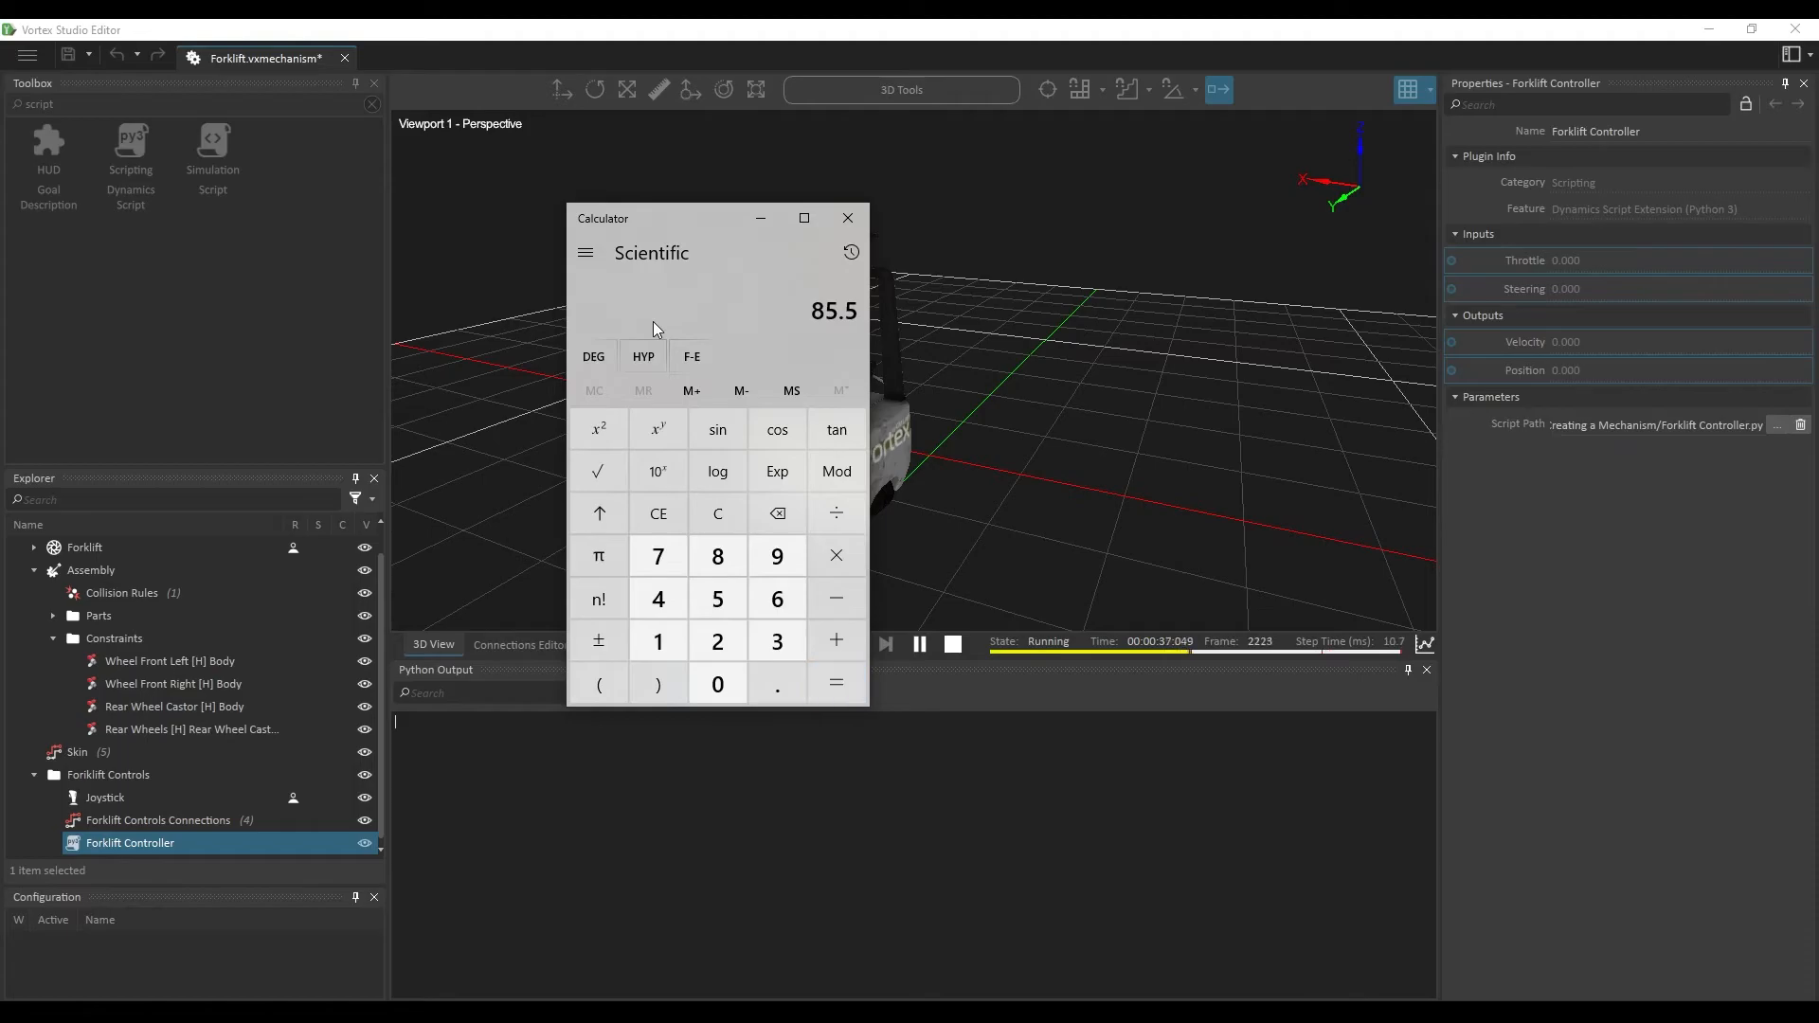
key("ctrl+c")
left_click_drag(679, 219, 1193, 248)
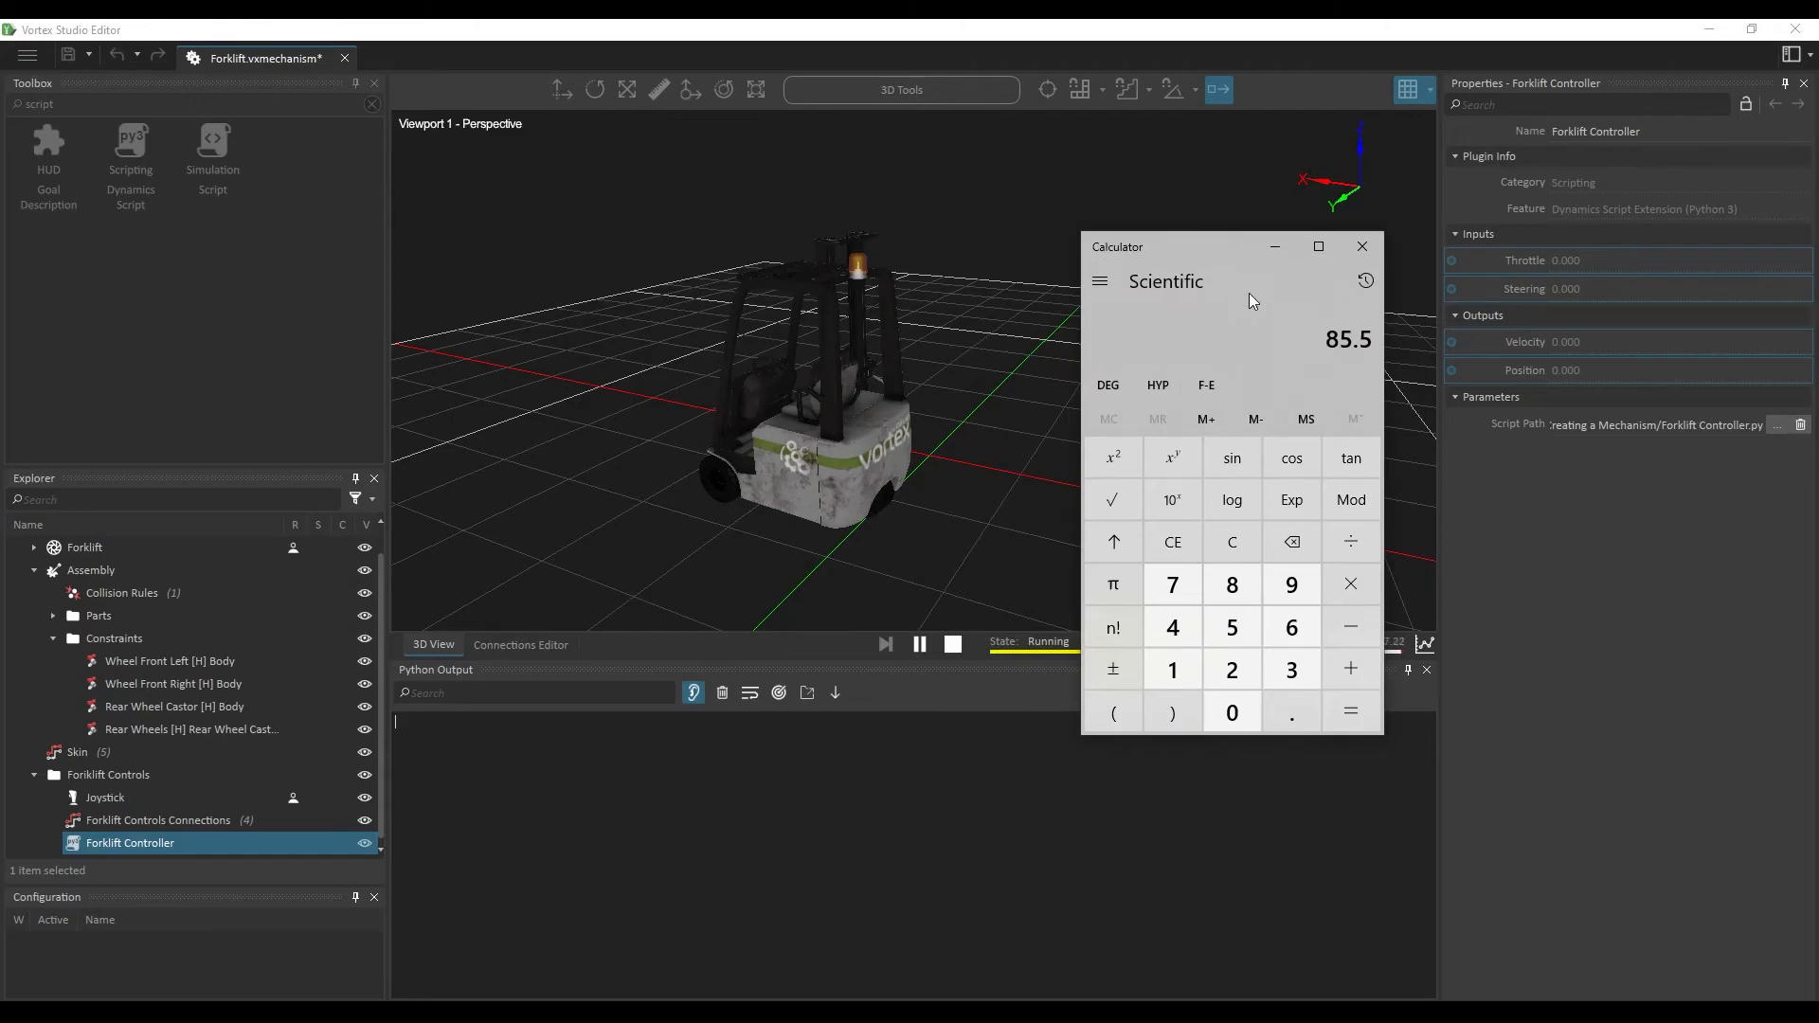
Step: In PyCharm, set the throttle multiplier in the Velocity line to 10
left_click(902, 666)
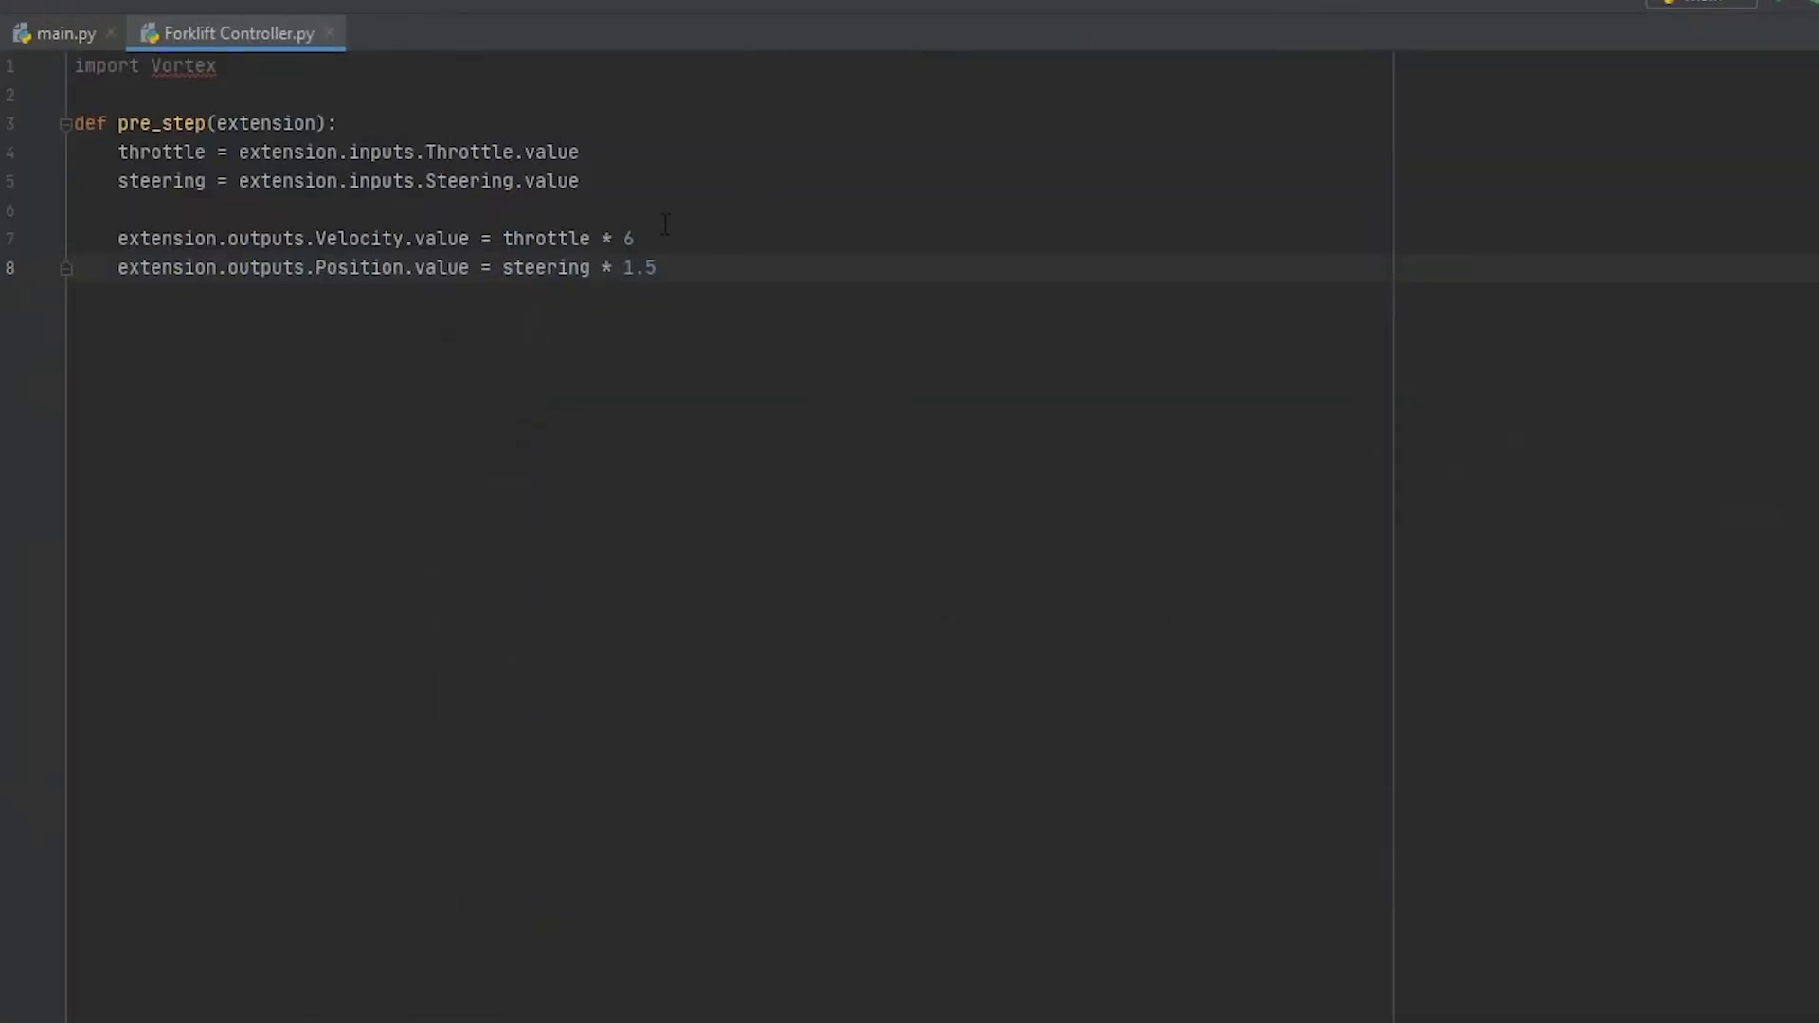
left_click(673, 232)
key("BackSpace")
type("10")
left_click(740, 285)
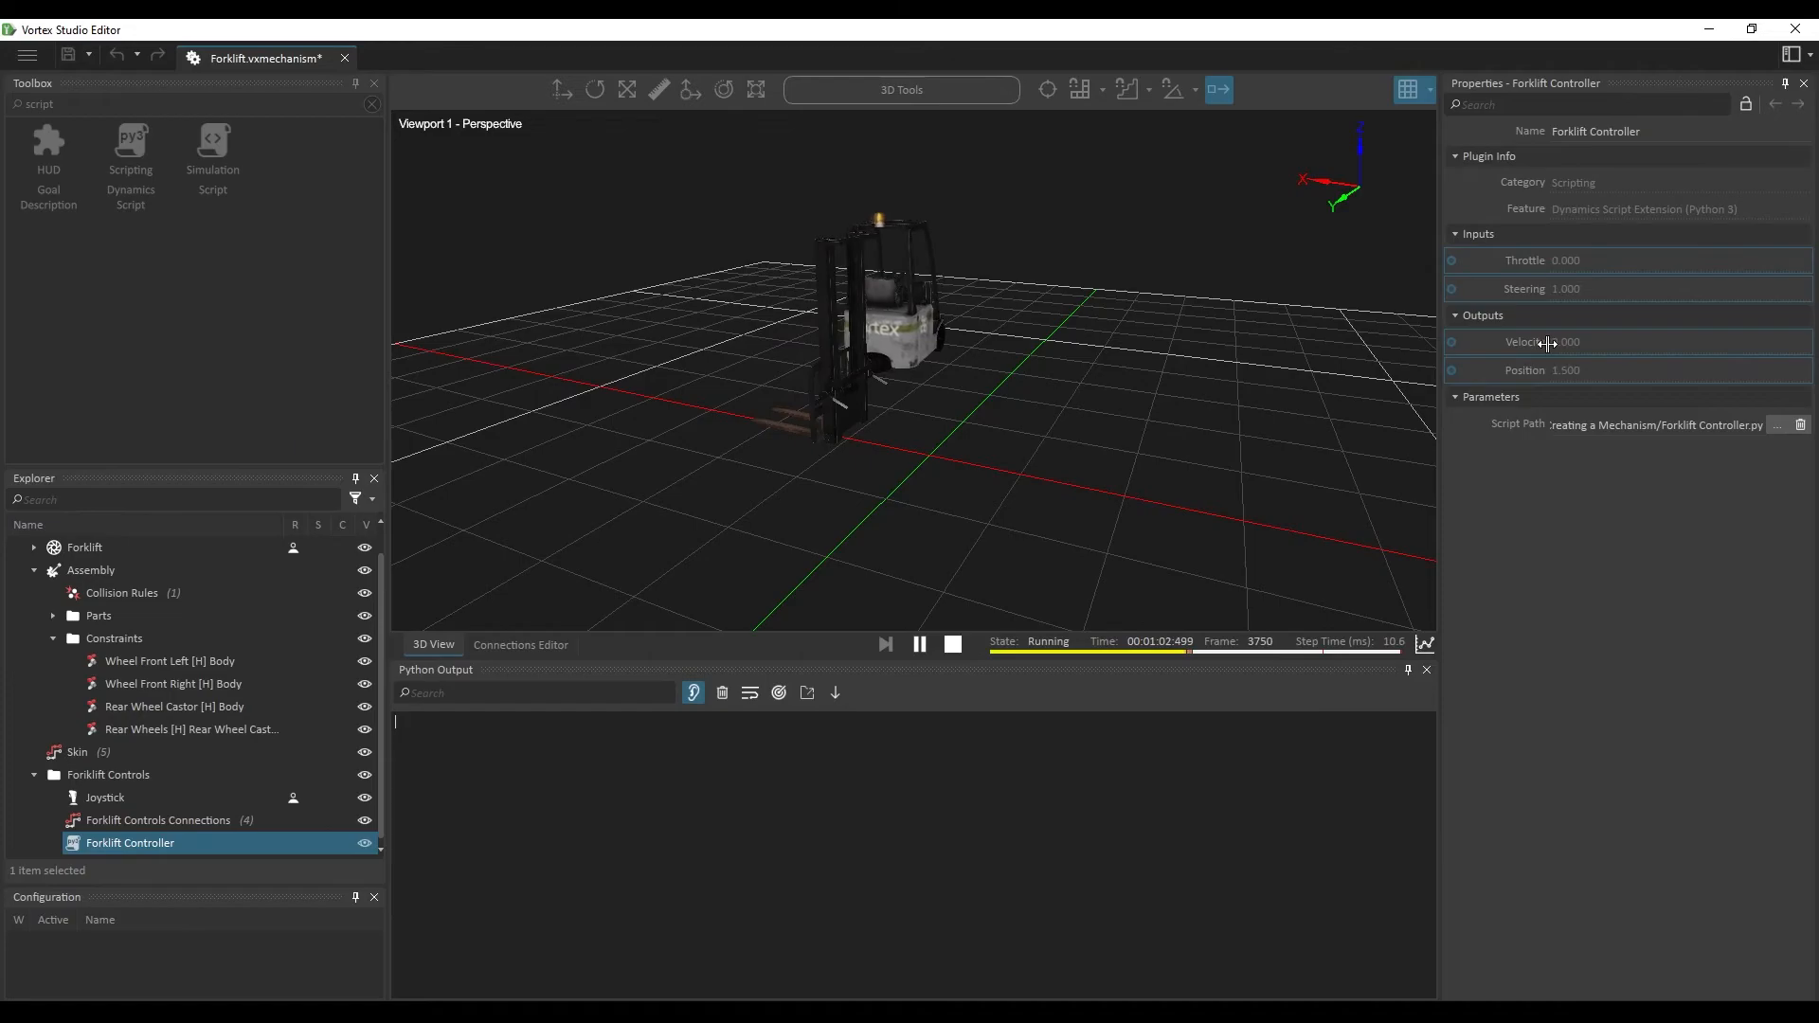
Step: Restart the simulation in Vortex Studio to test driving with the updated script, and stop it after the test
left_click(951, 648)
left_click(923, 648)
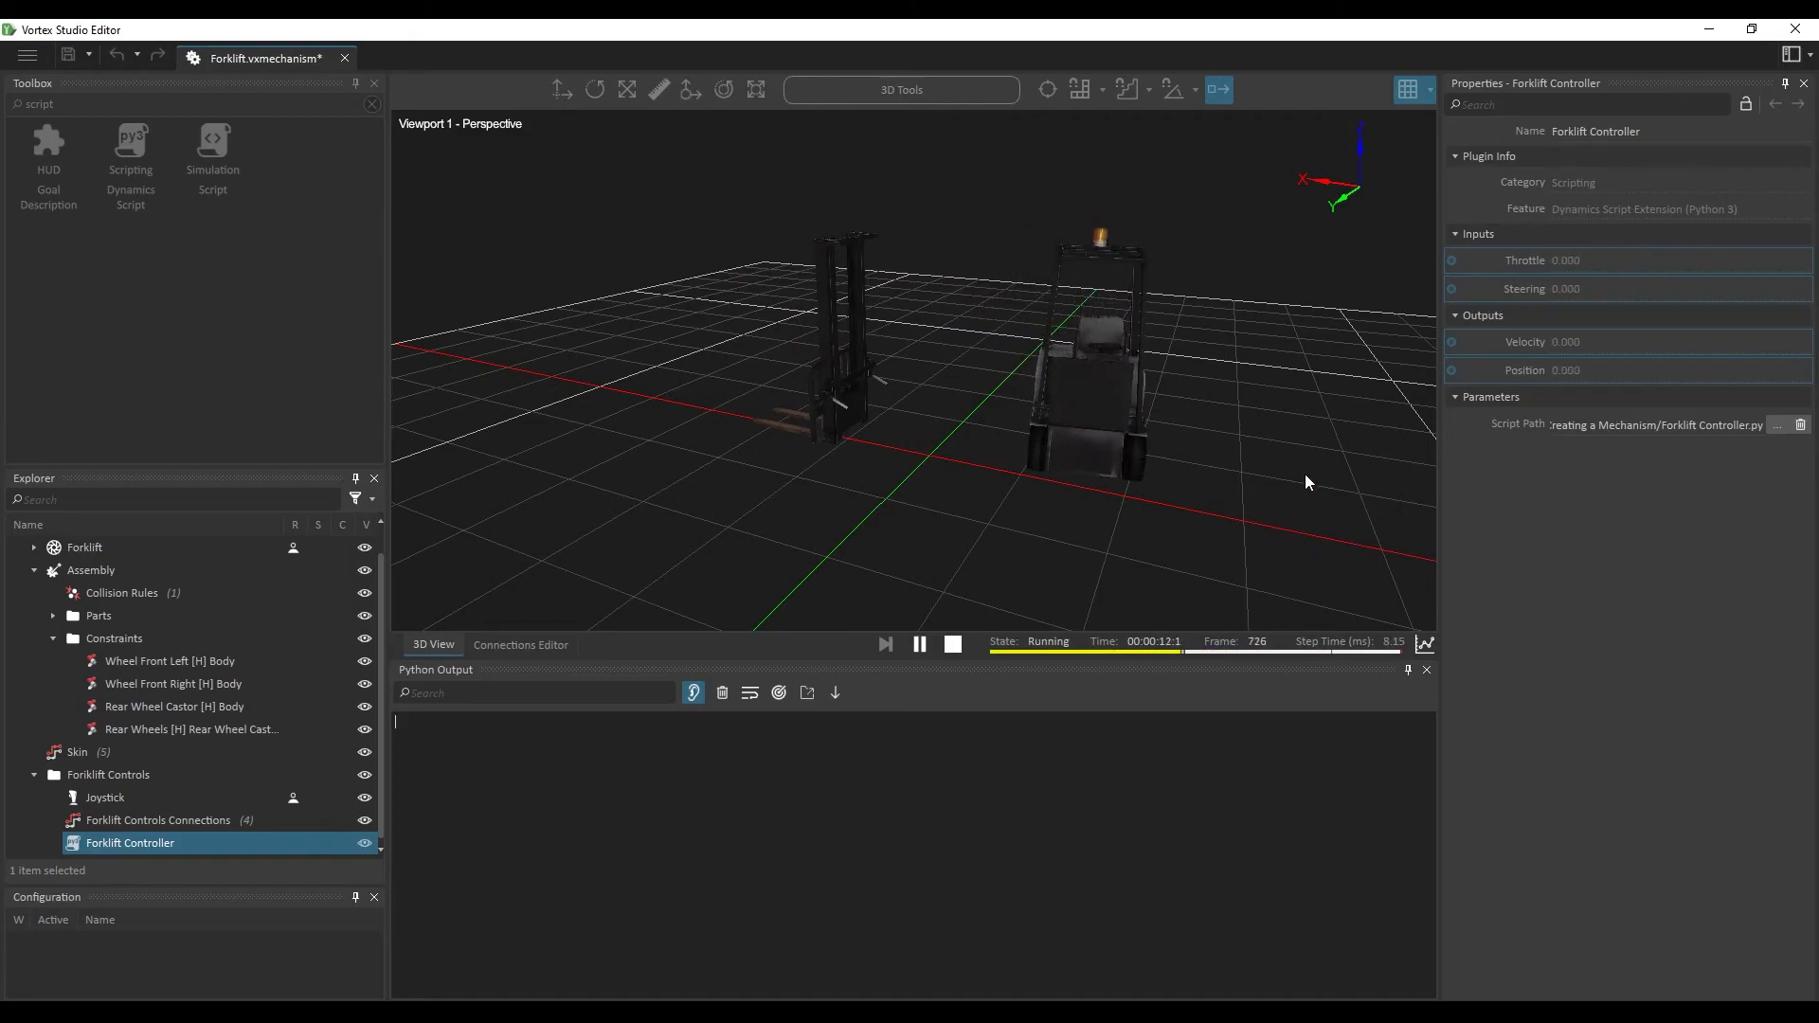
left_click(953, 646)
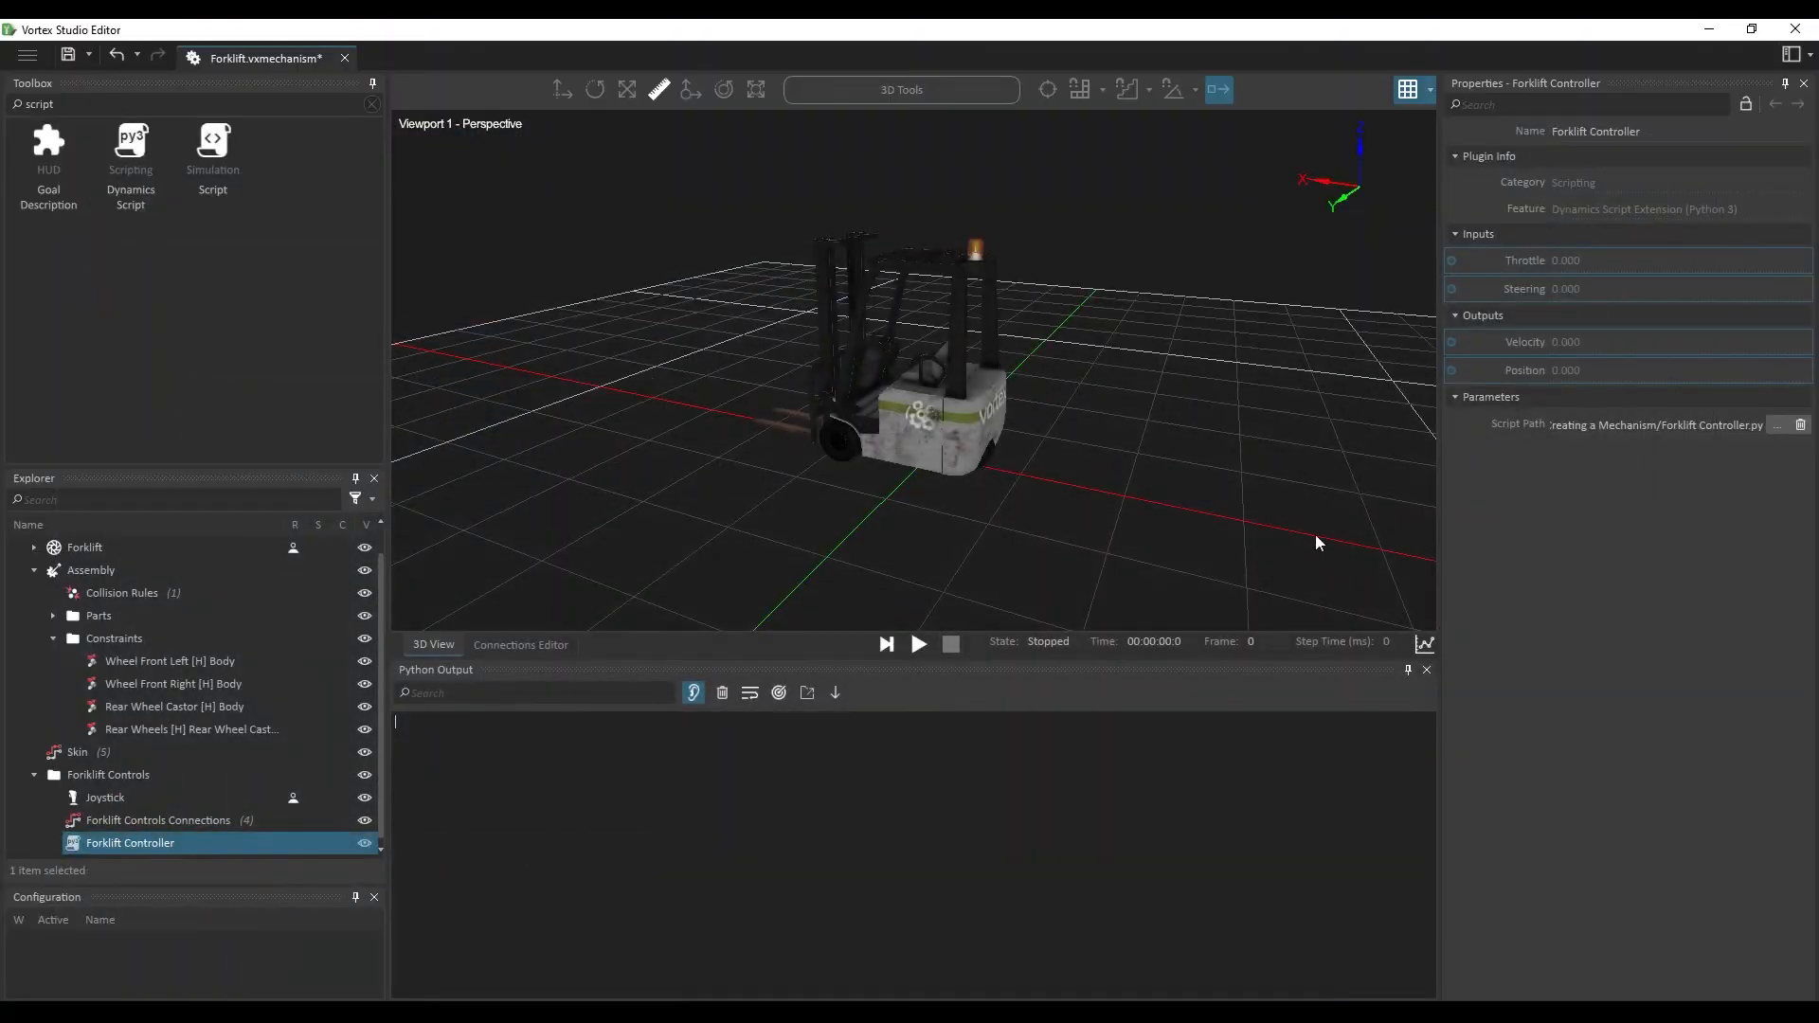
Step: Open the Forklift Controller script extension for editing and add two parameters
right_click(171, 843)
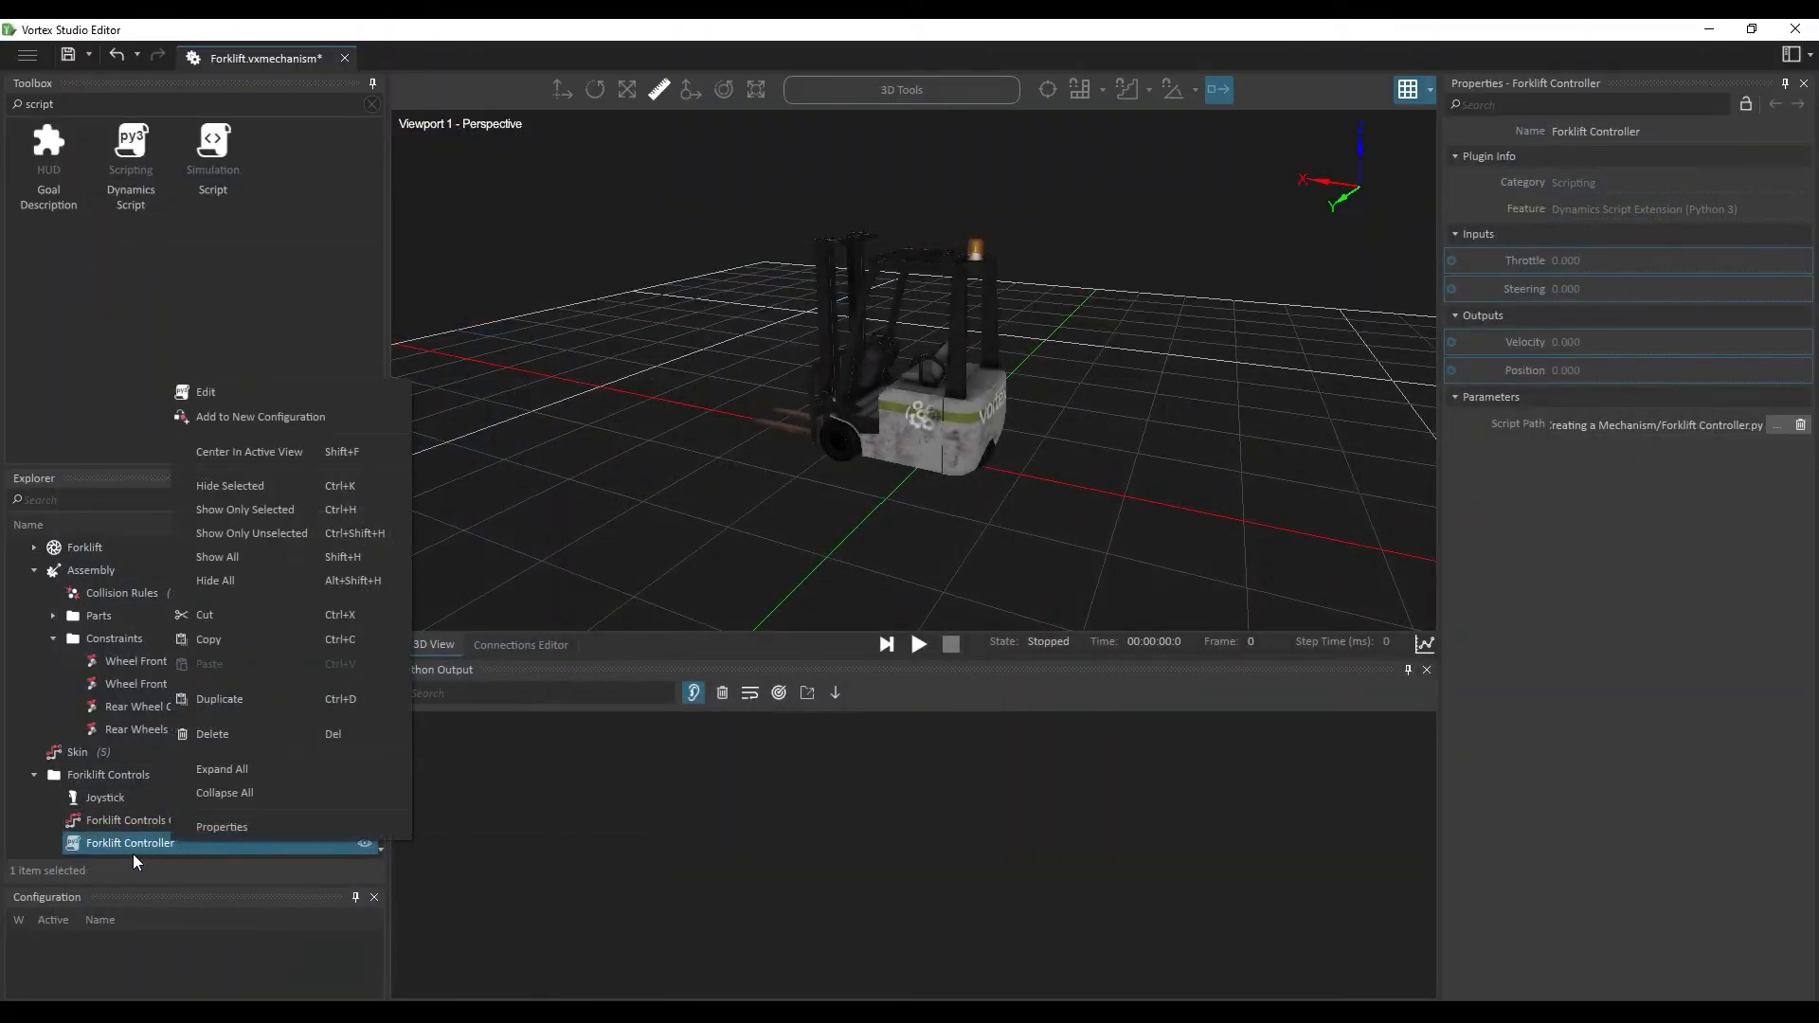
left_click(278, 391)
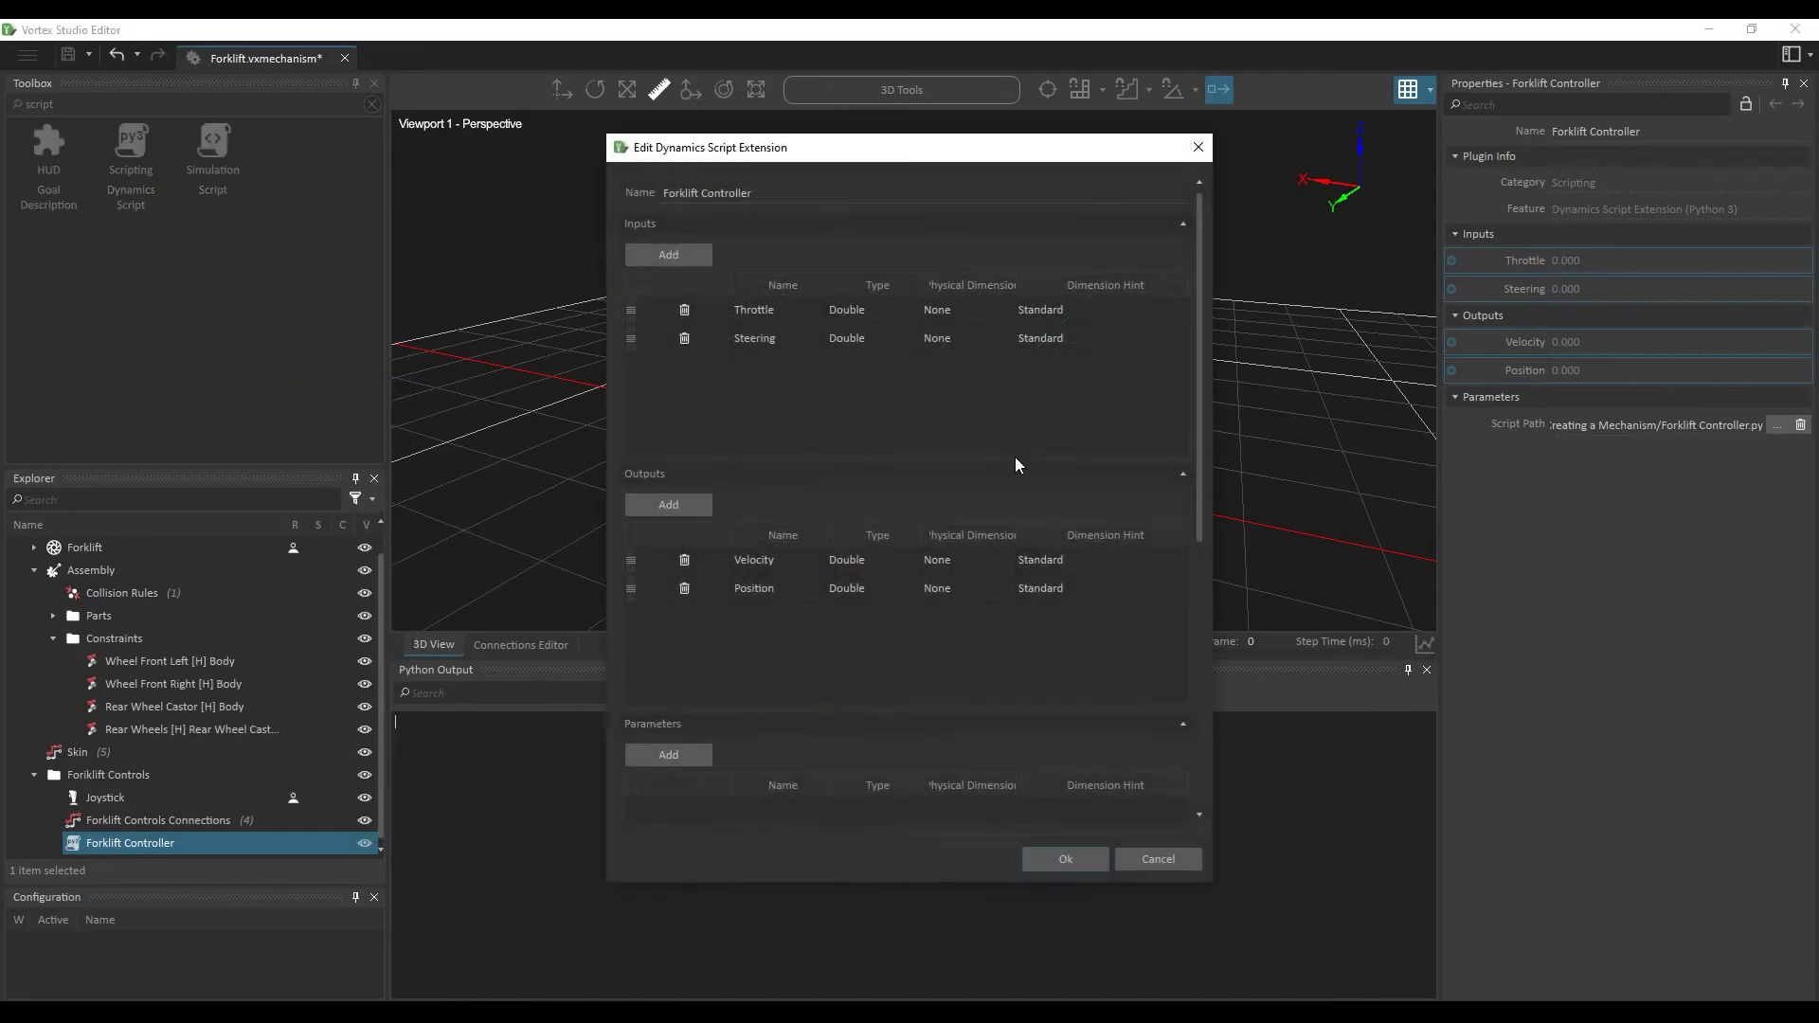
scroll(896, 644, "down", 3)
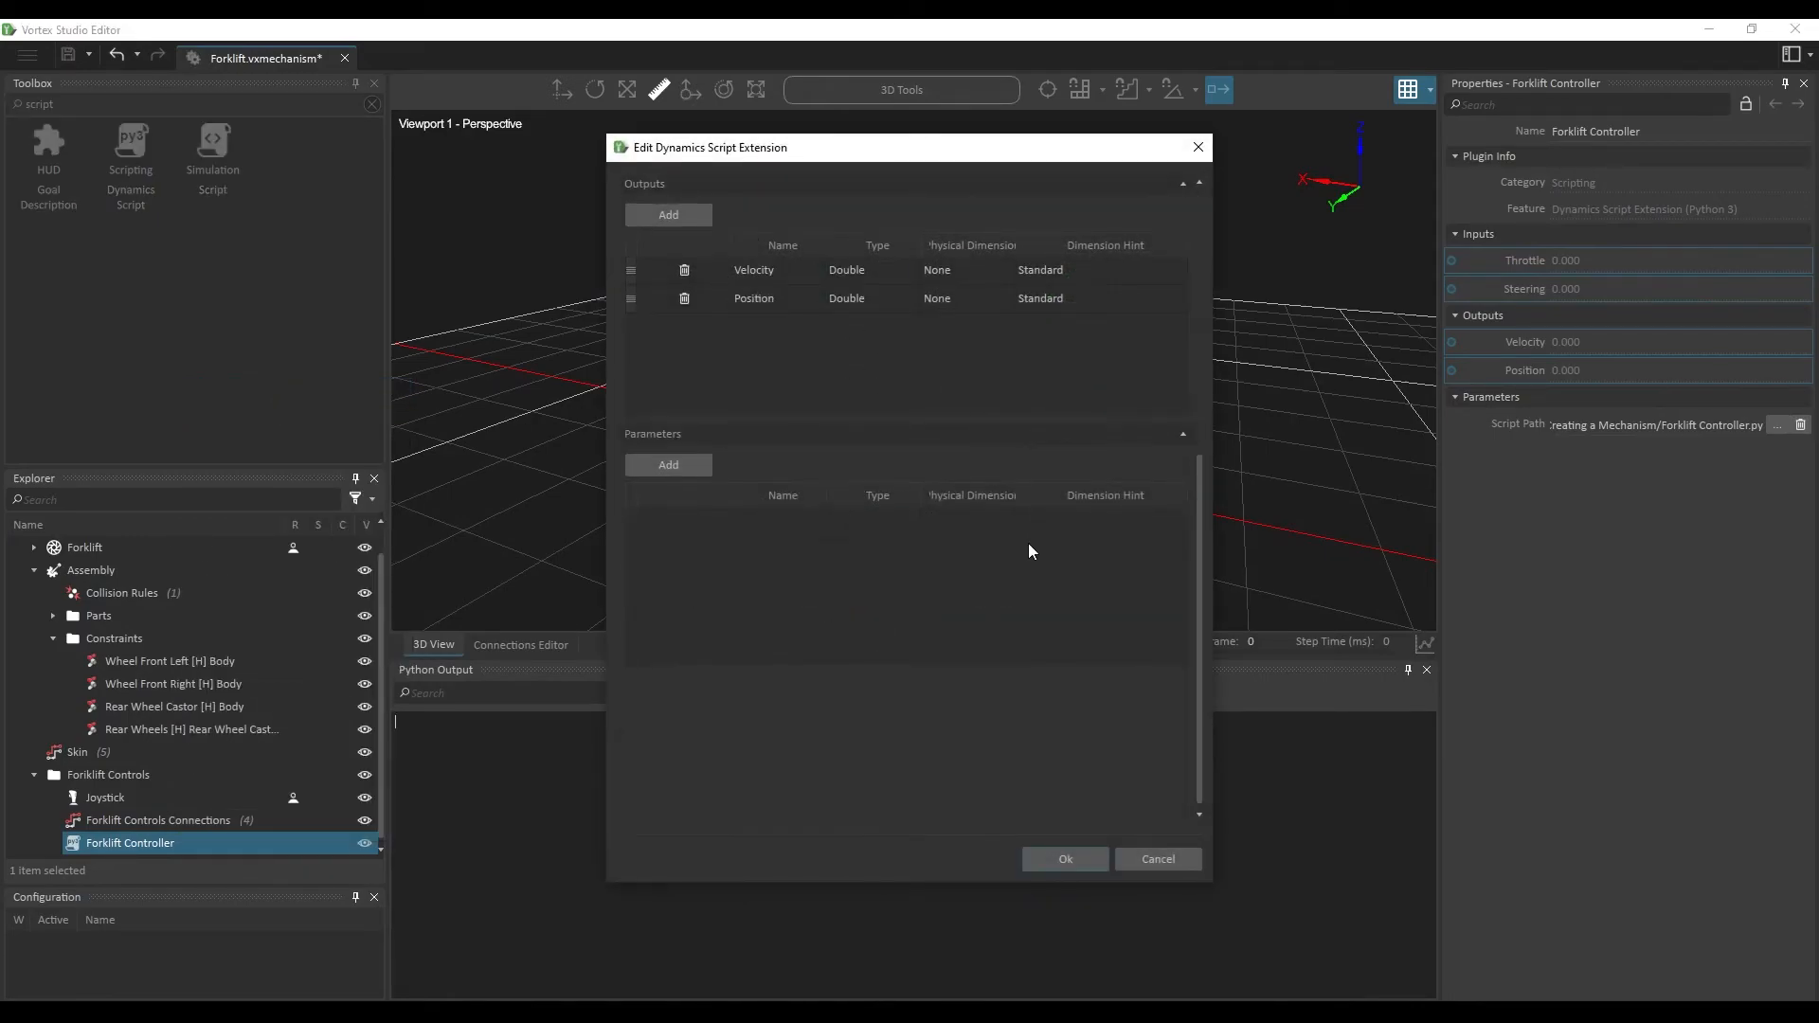
left_click(668, 464)
left_click(668, 464)
Step: Name the first parameter "Speed Factor" and set its type to Double
left_click(783, 531)
double_click(782, 530)
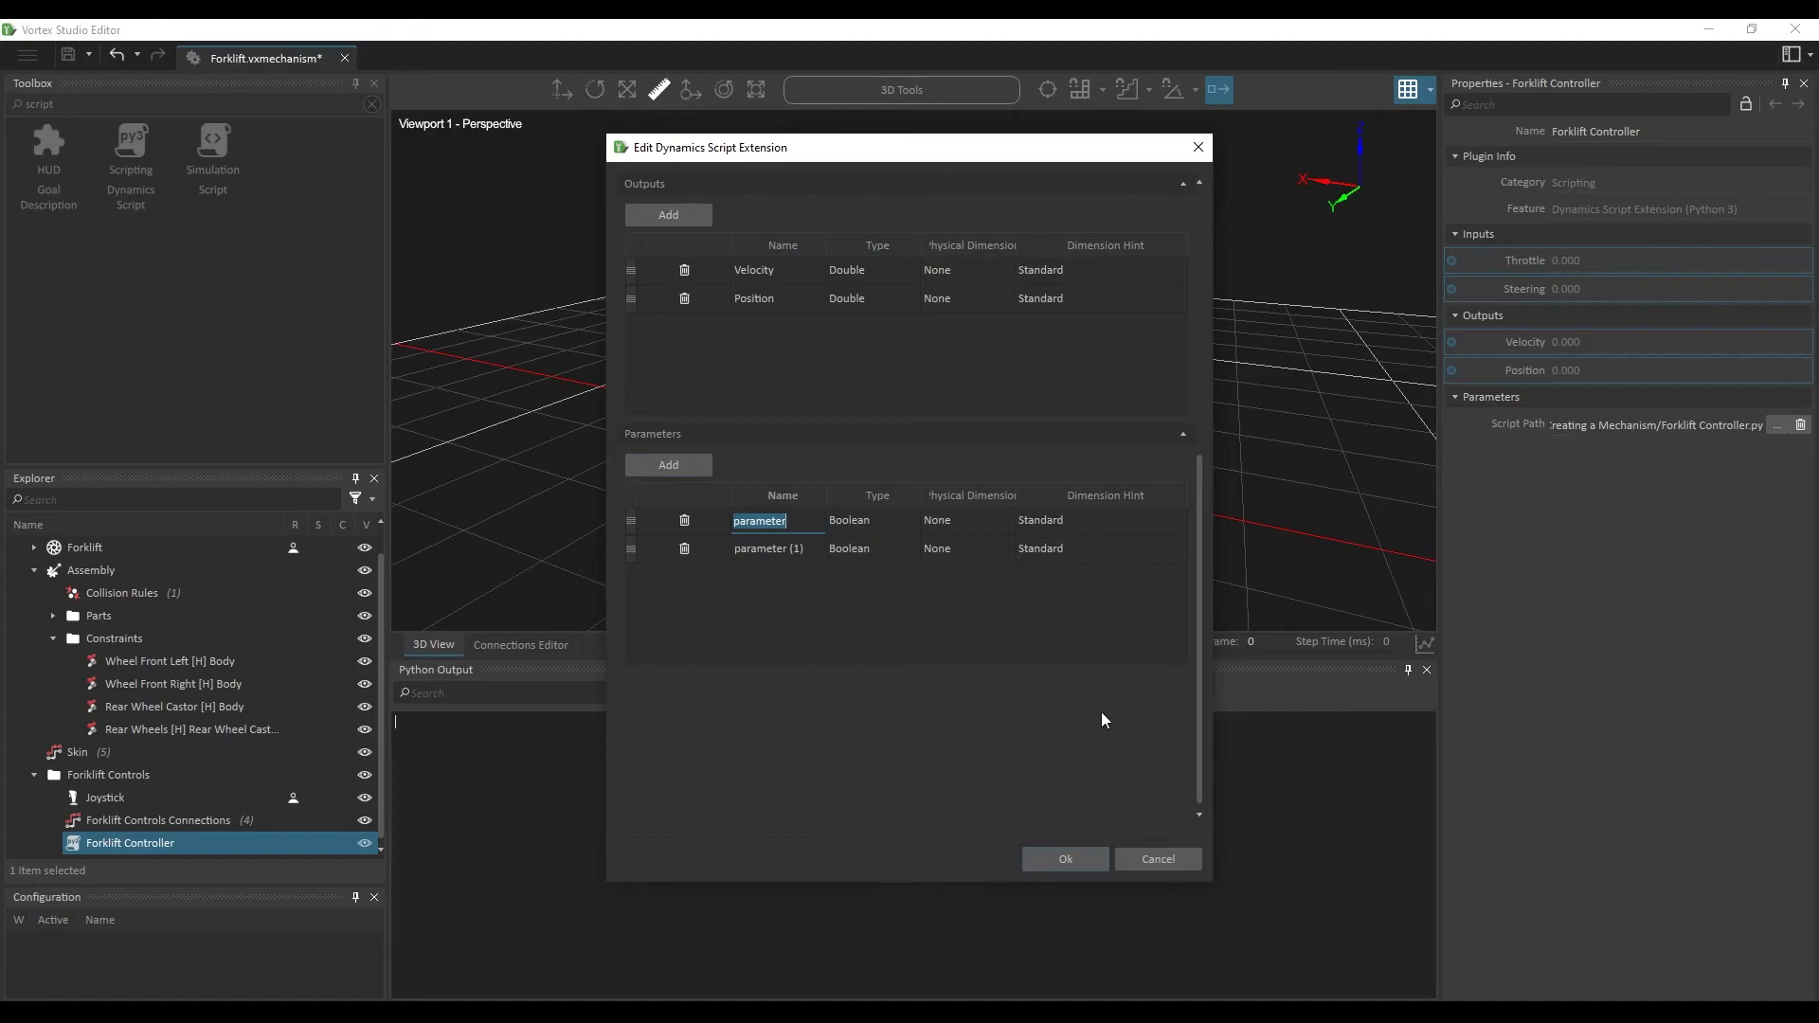
type("Speed Factor")
double_click(890, 520)
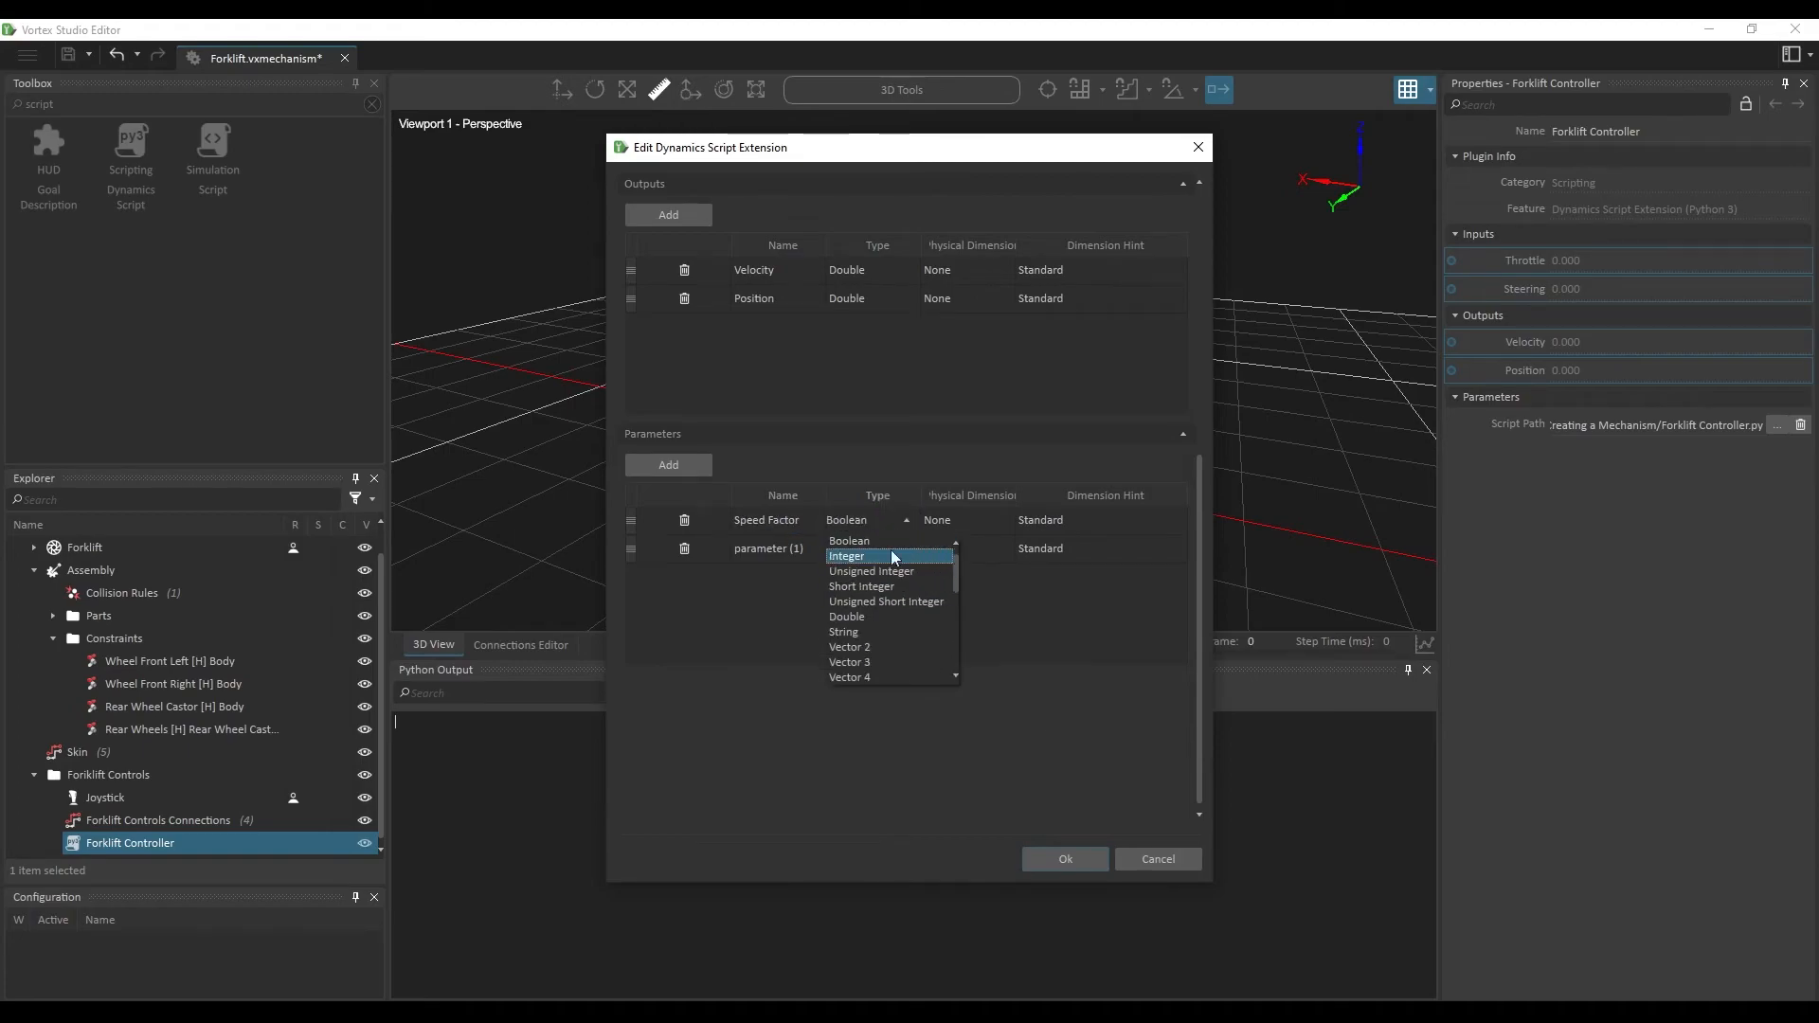
left_click(883, 617)
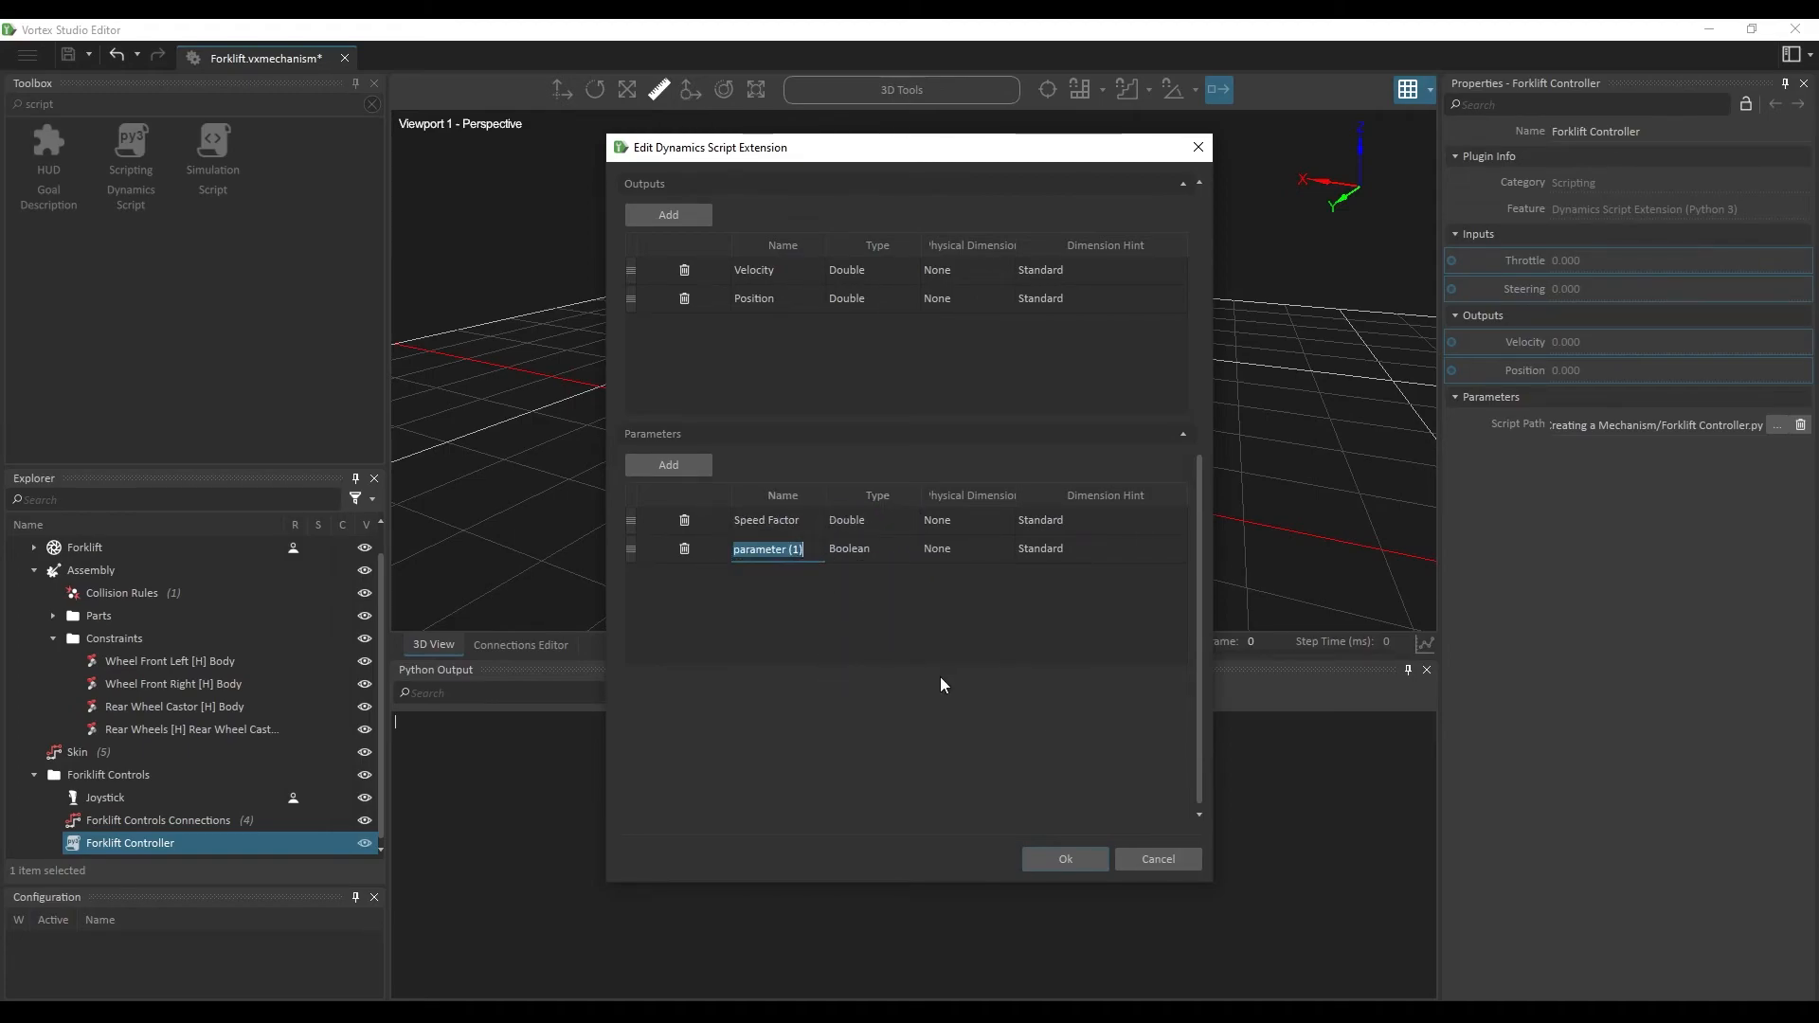
Step: Name the second parameter "Steering Factor" and set its type to Double
type("Steering Facot")
type("r")
key("BackSpace")
key("BackSpace")
key("BackSpace")
type("tor")
left_click(881, 549)
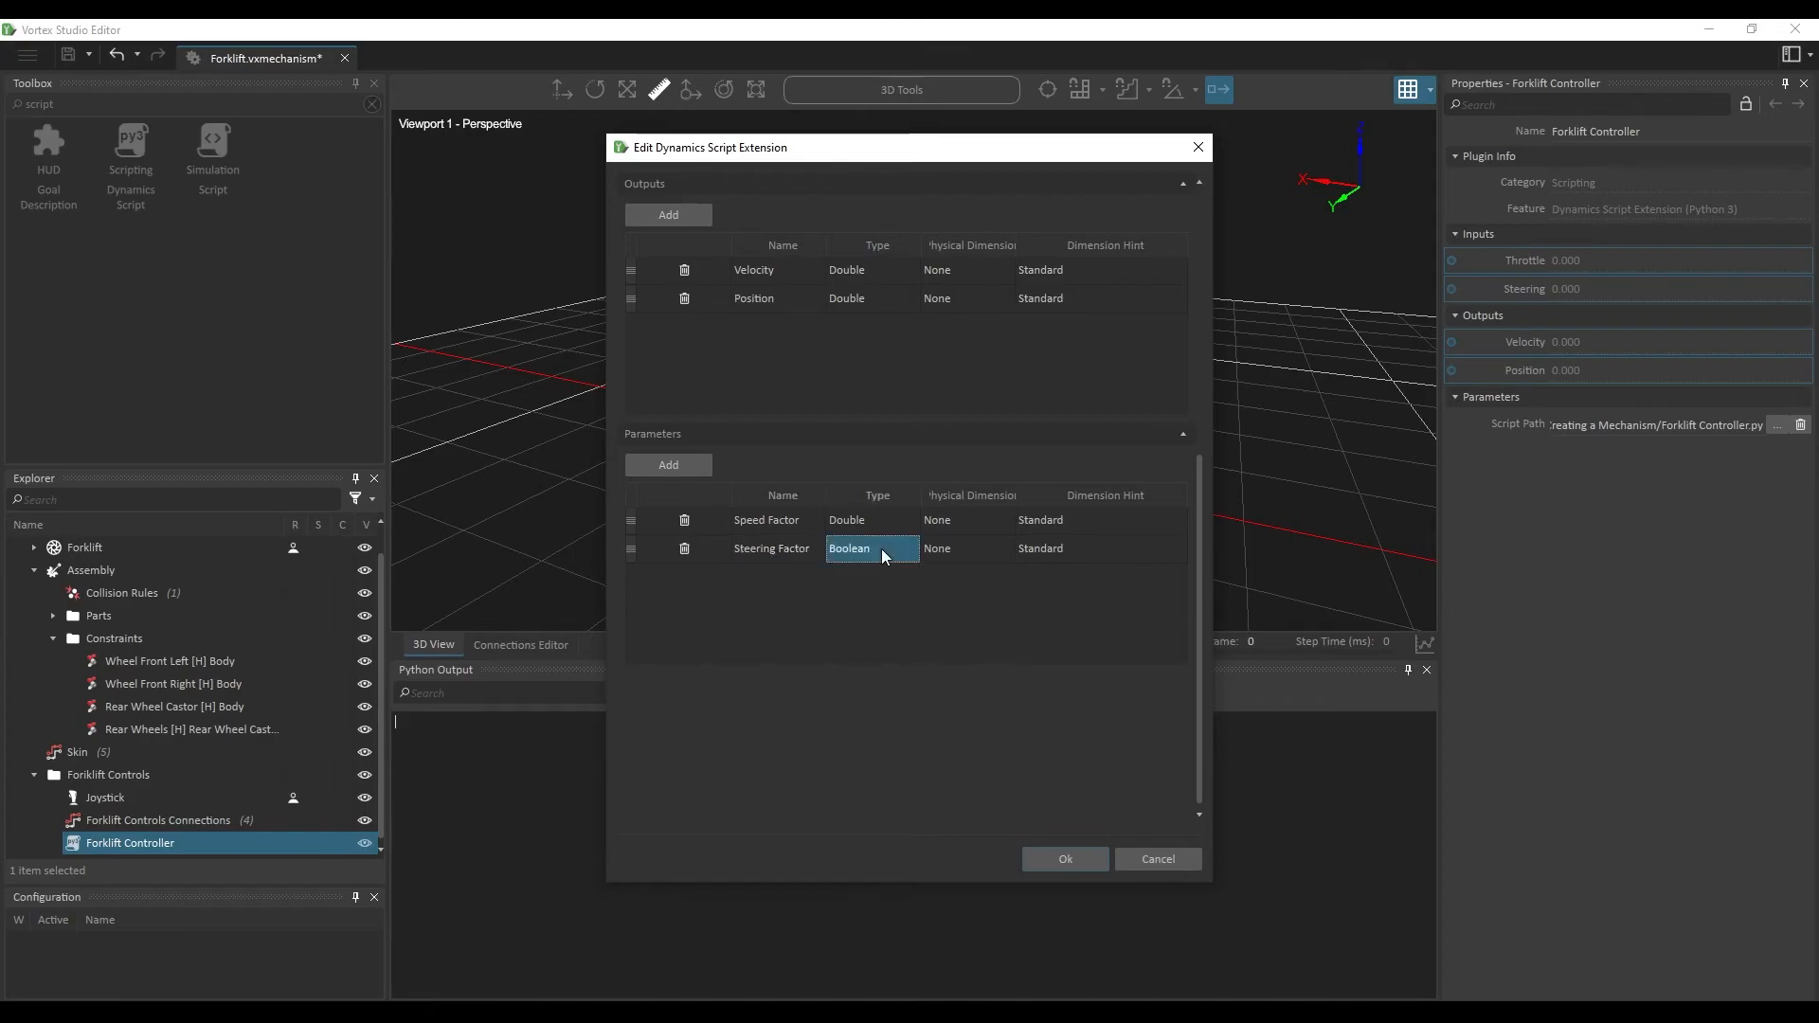
left_click(890, 645)
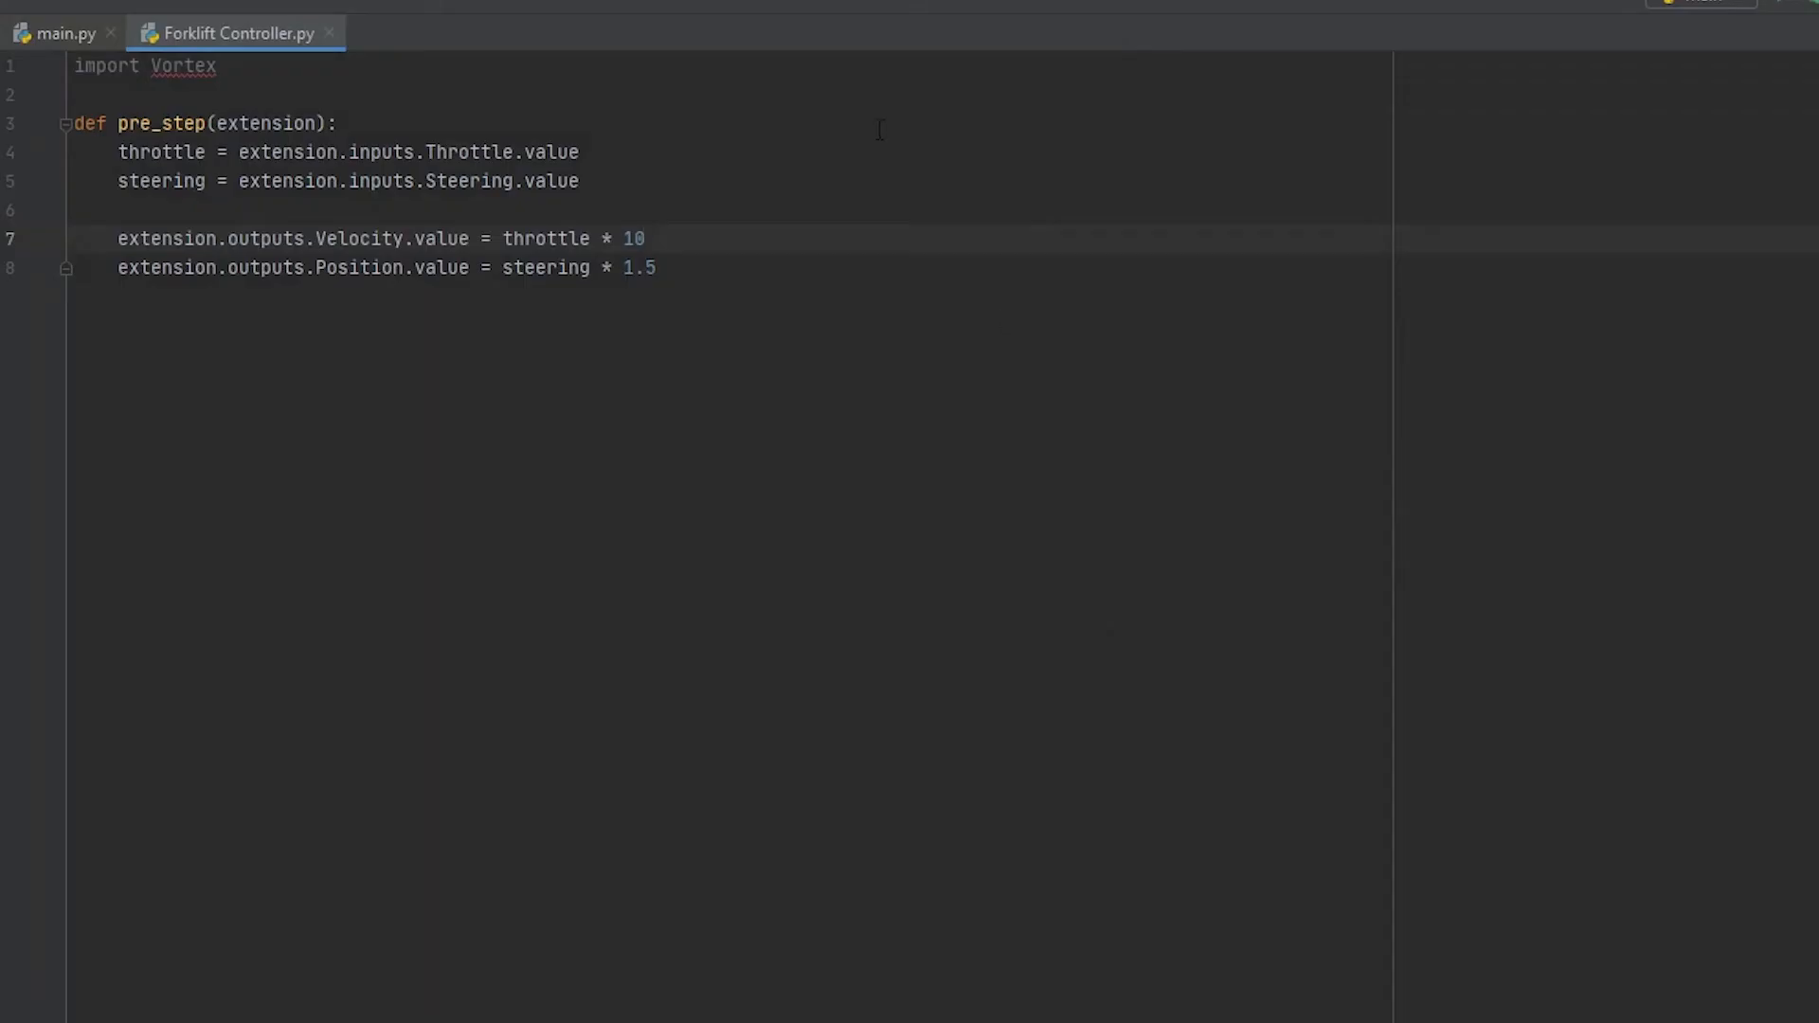
Step: In PyCharm, replace the throttle multiplier in the Velocity line with extension.parameters.Speed_Factor.value
left_click(714, 257)
left_click_drag(649, 243, 627, 246)
type("extension.")
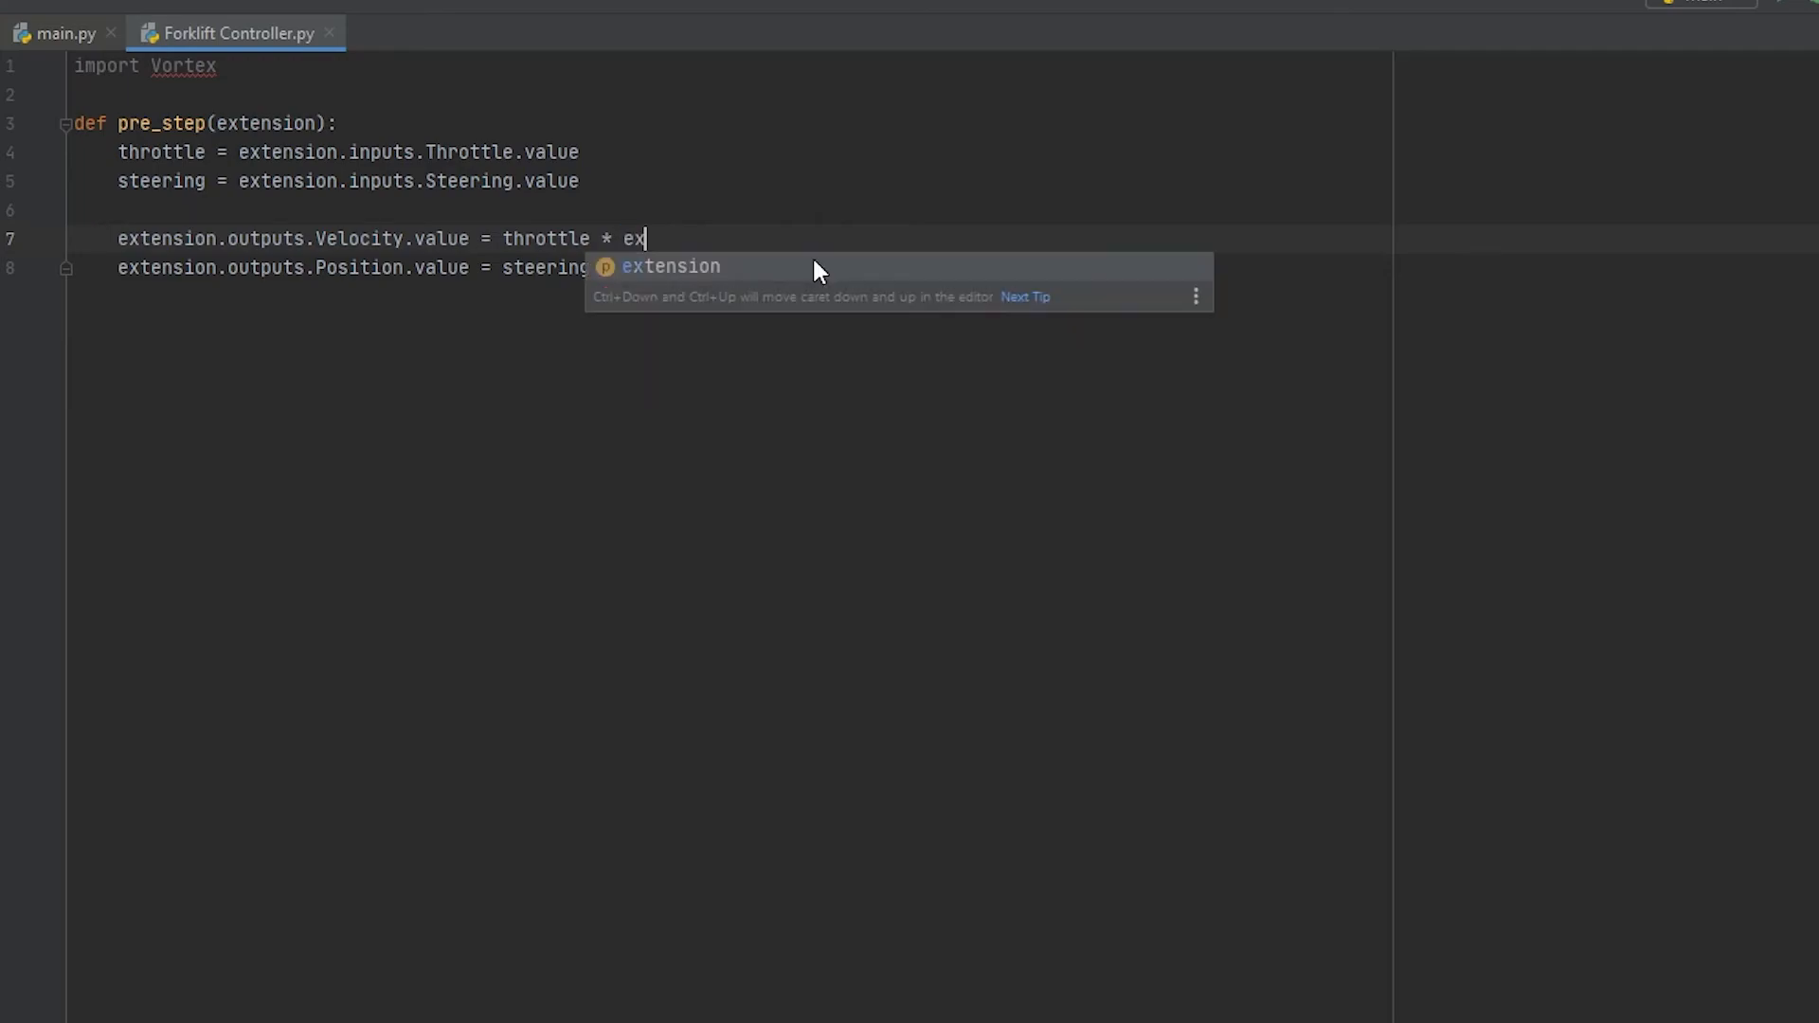
type("parameter")
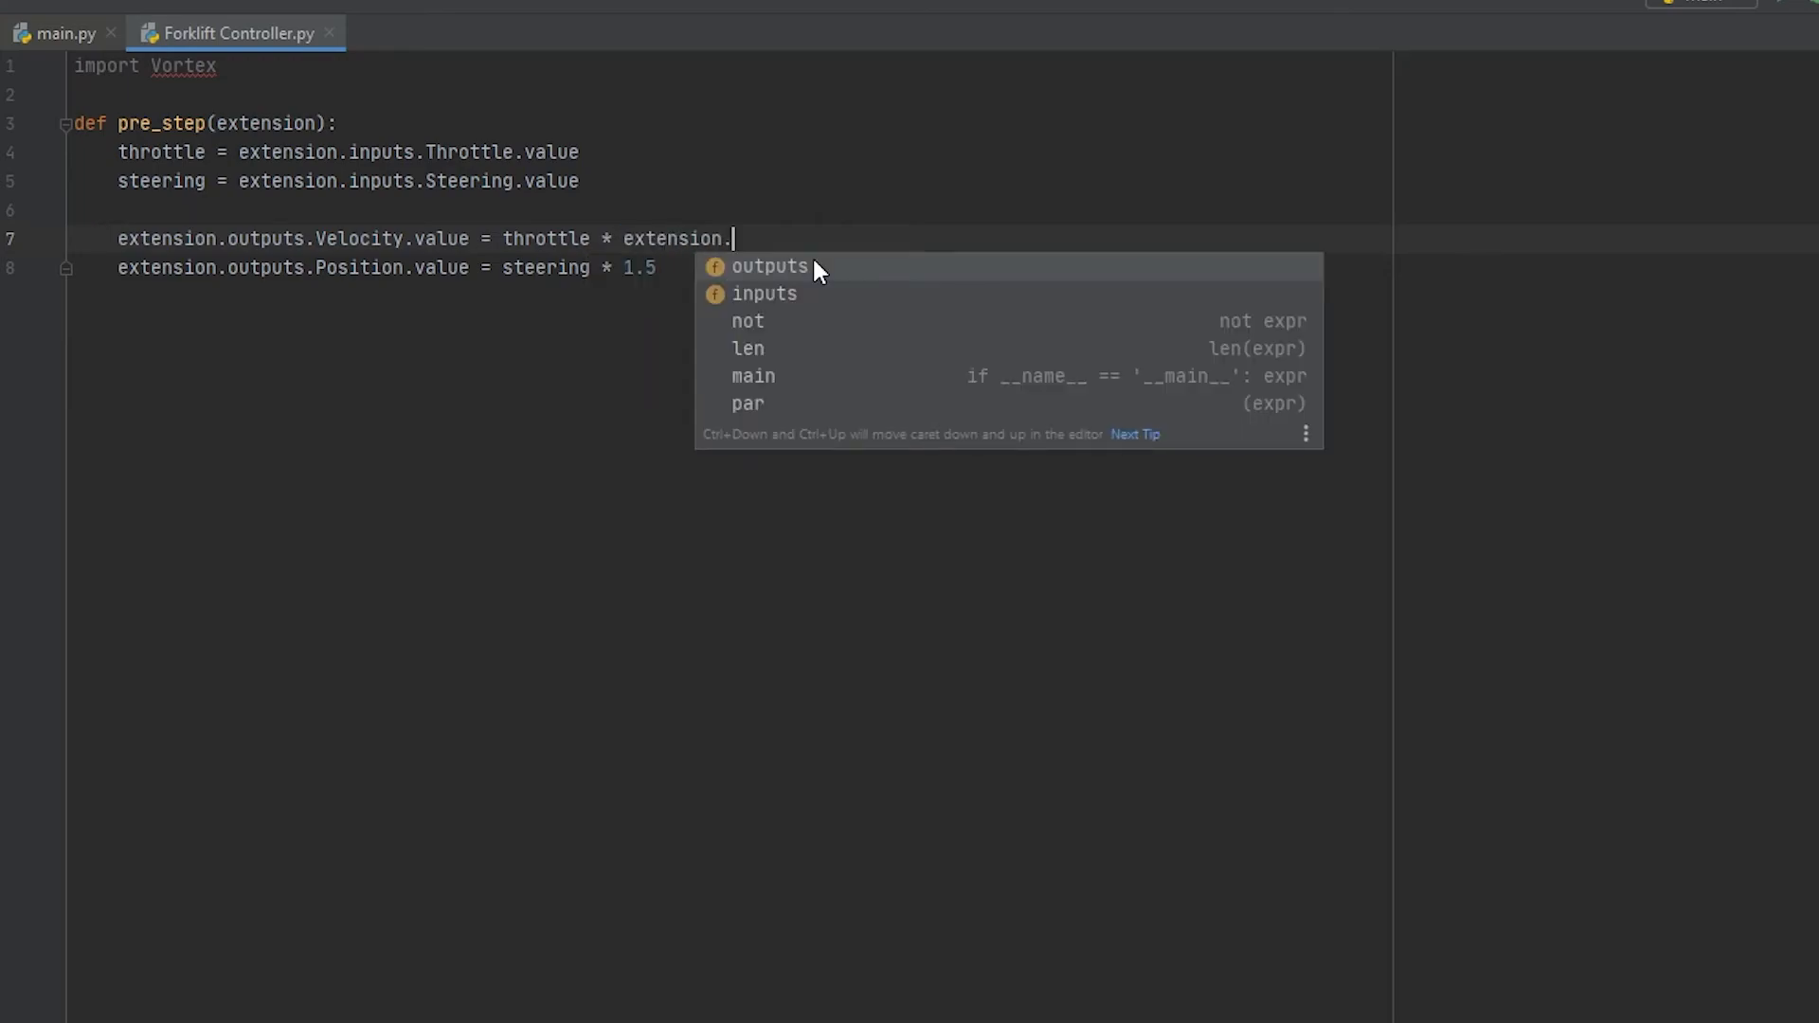
type("s.")
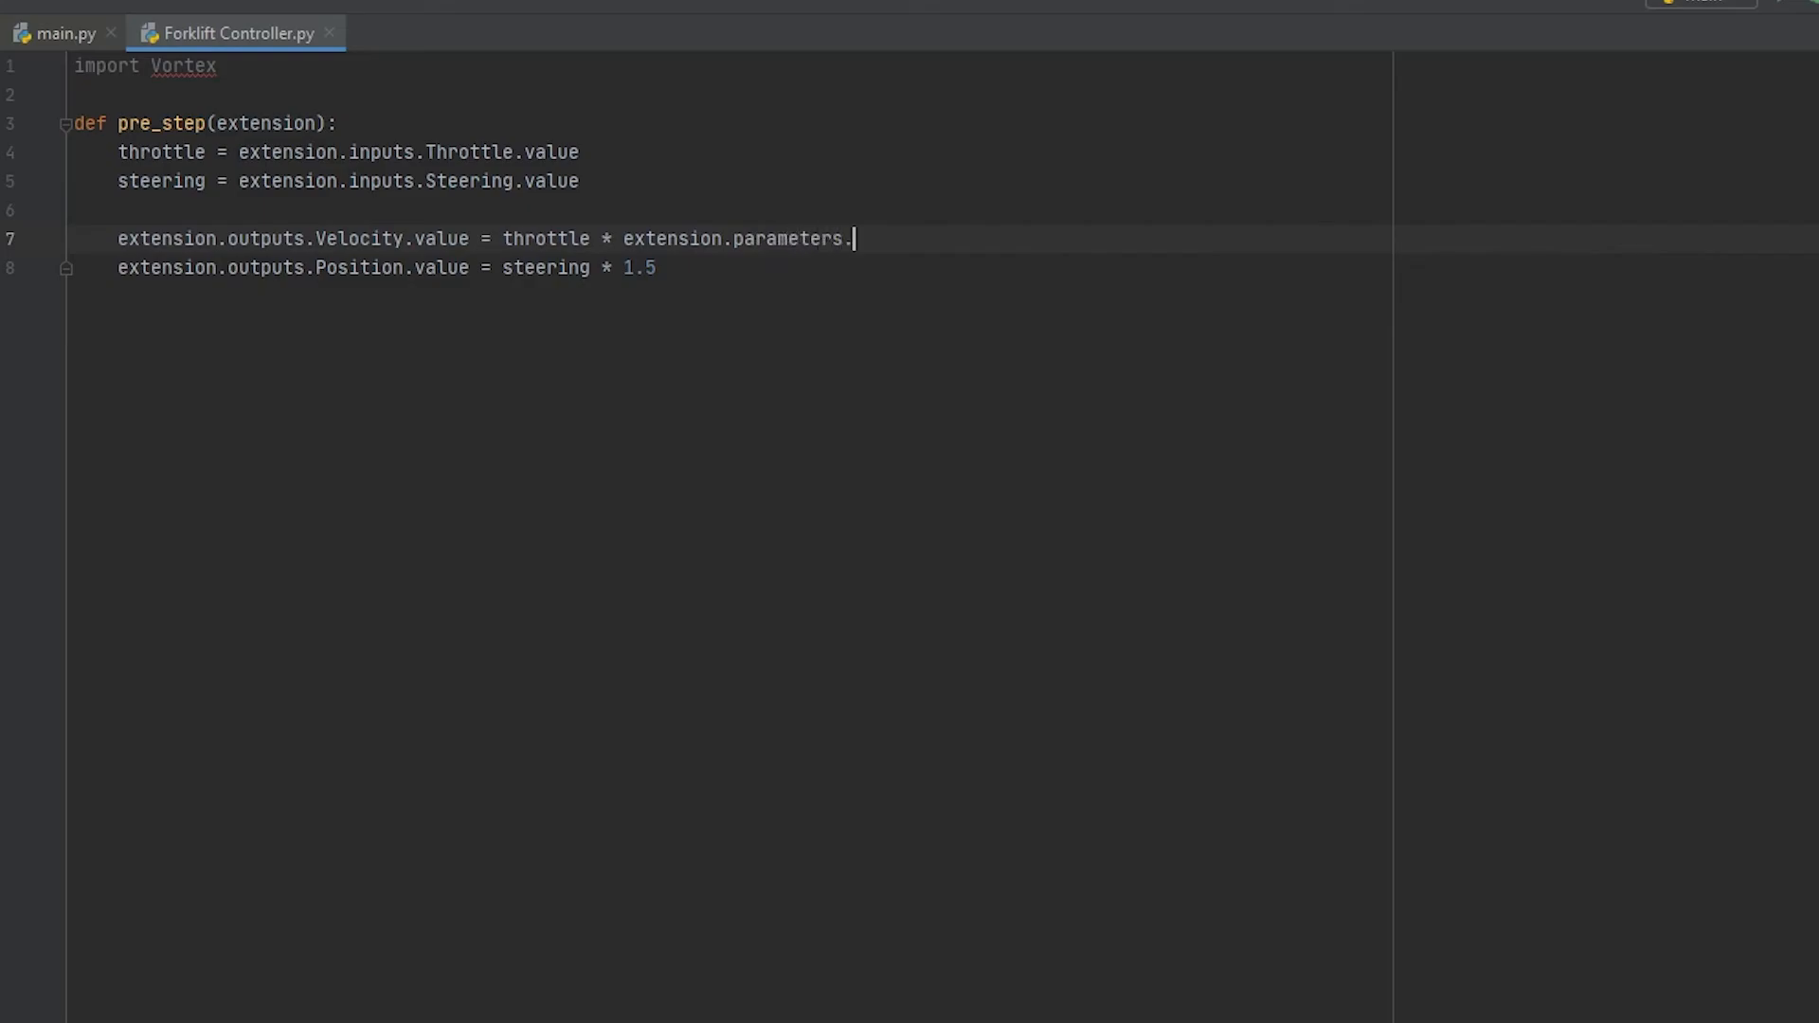
type("Speed_Factor.value")
Step: Replace the steering multiplier in the Position line with extension.parameters.Steering_Factor.value
key("Down")
key("shift+Left")
key("shift+Left")
key("shift+Left")
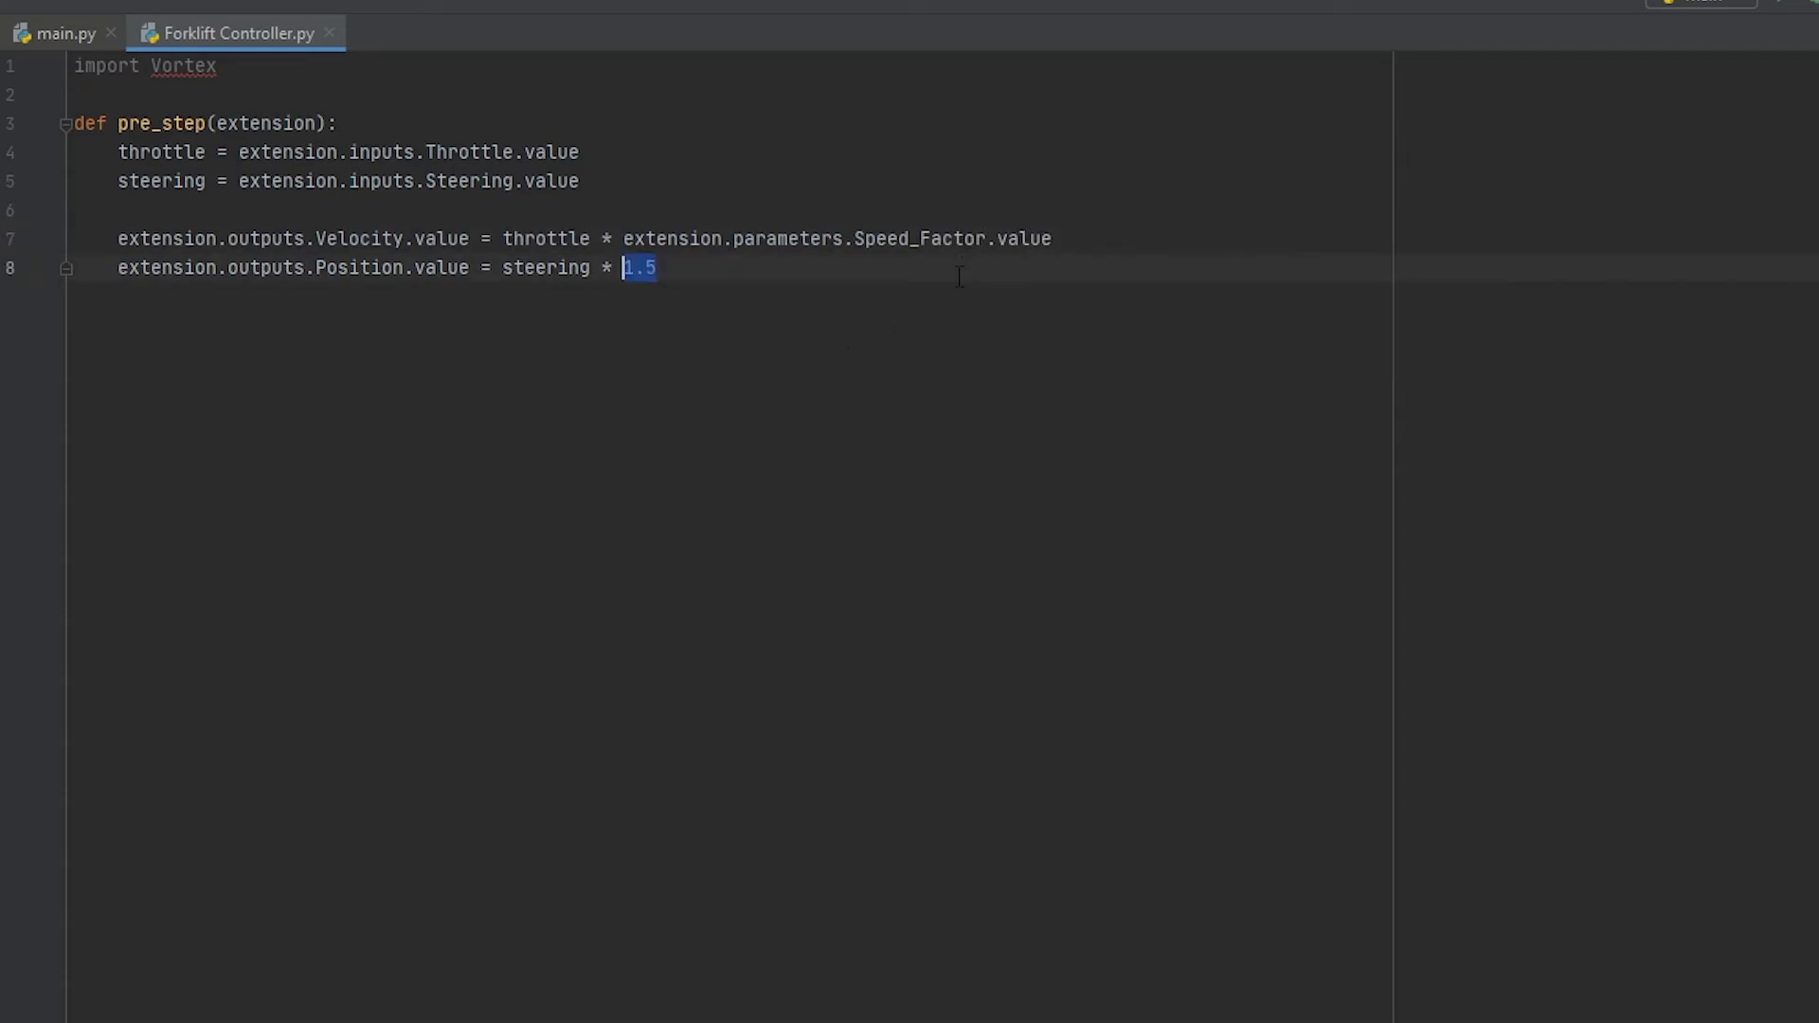
type("exten")
type("sion.")
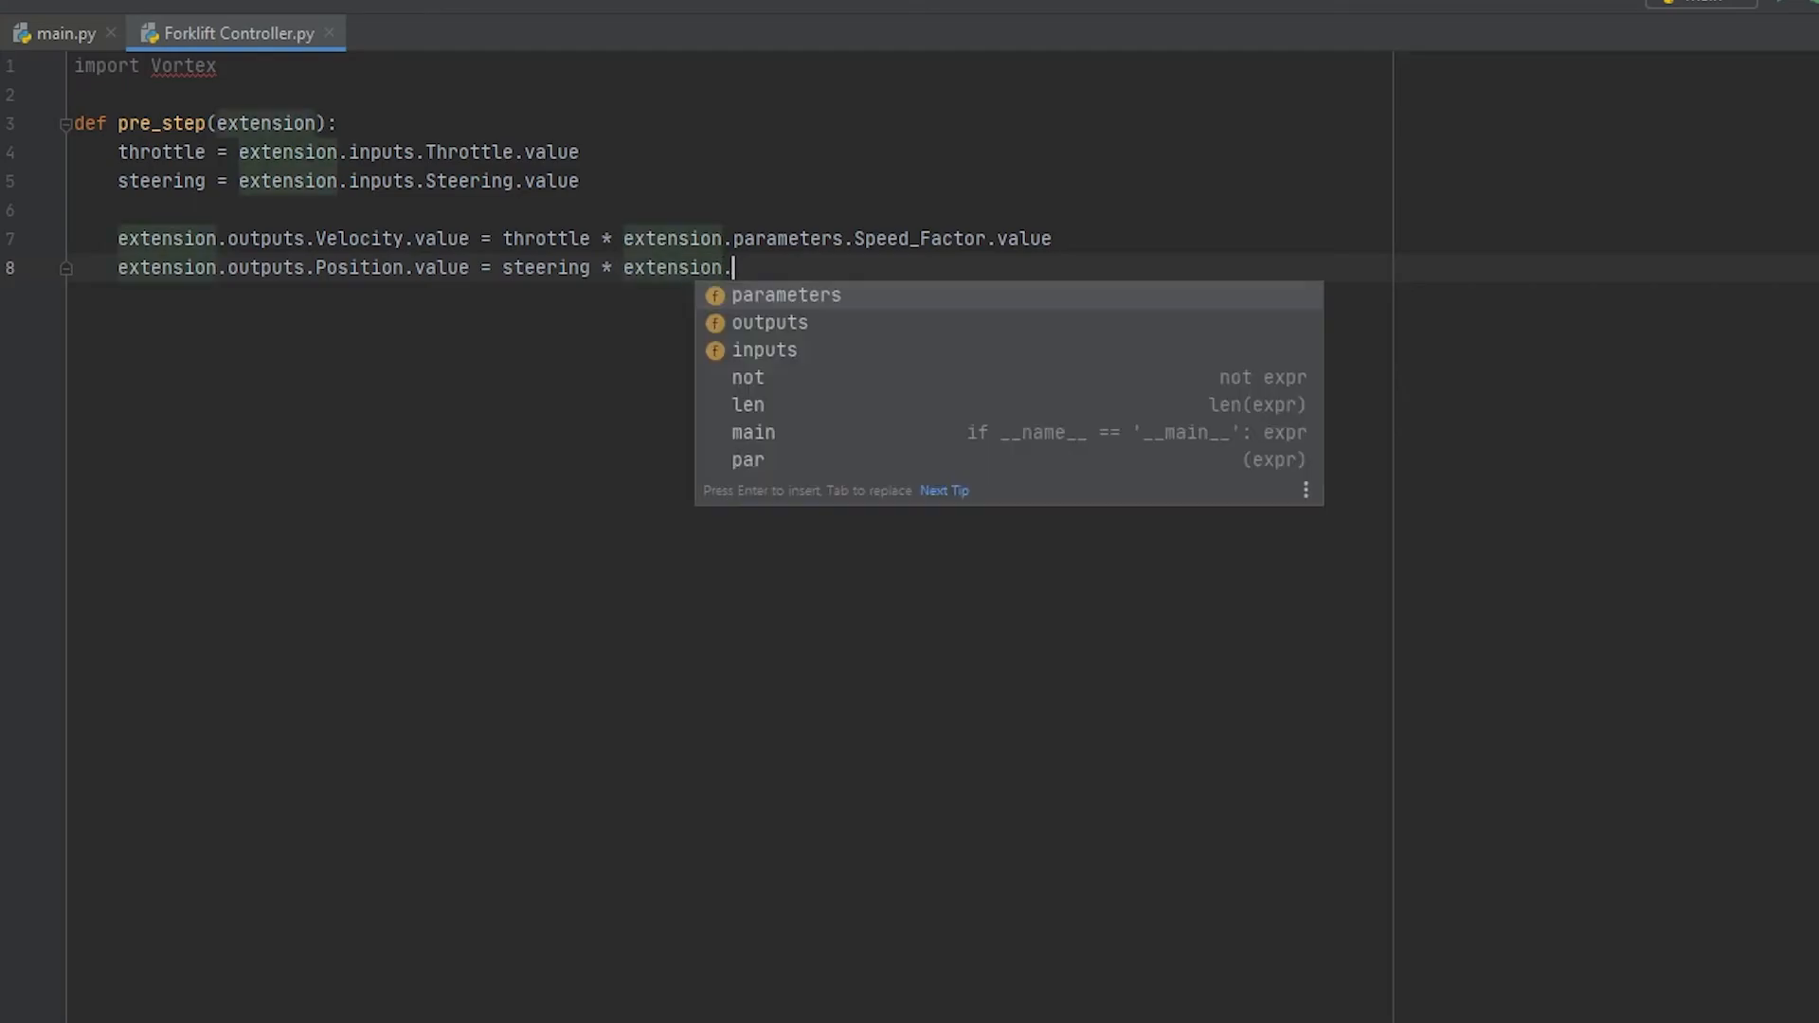
type("parameters.")
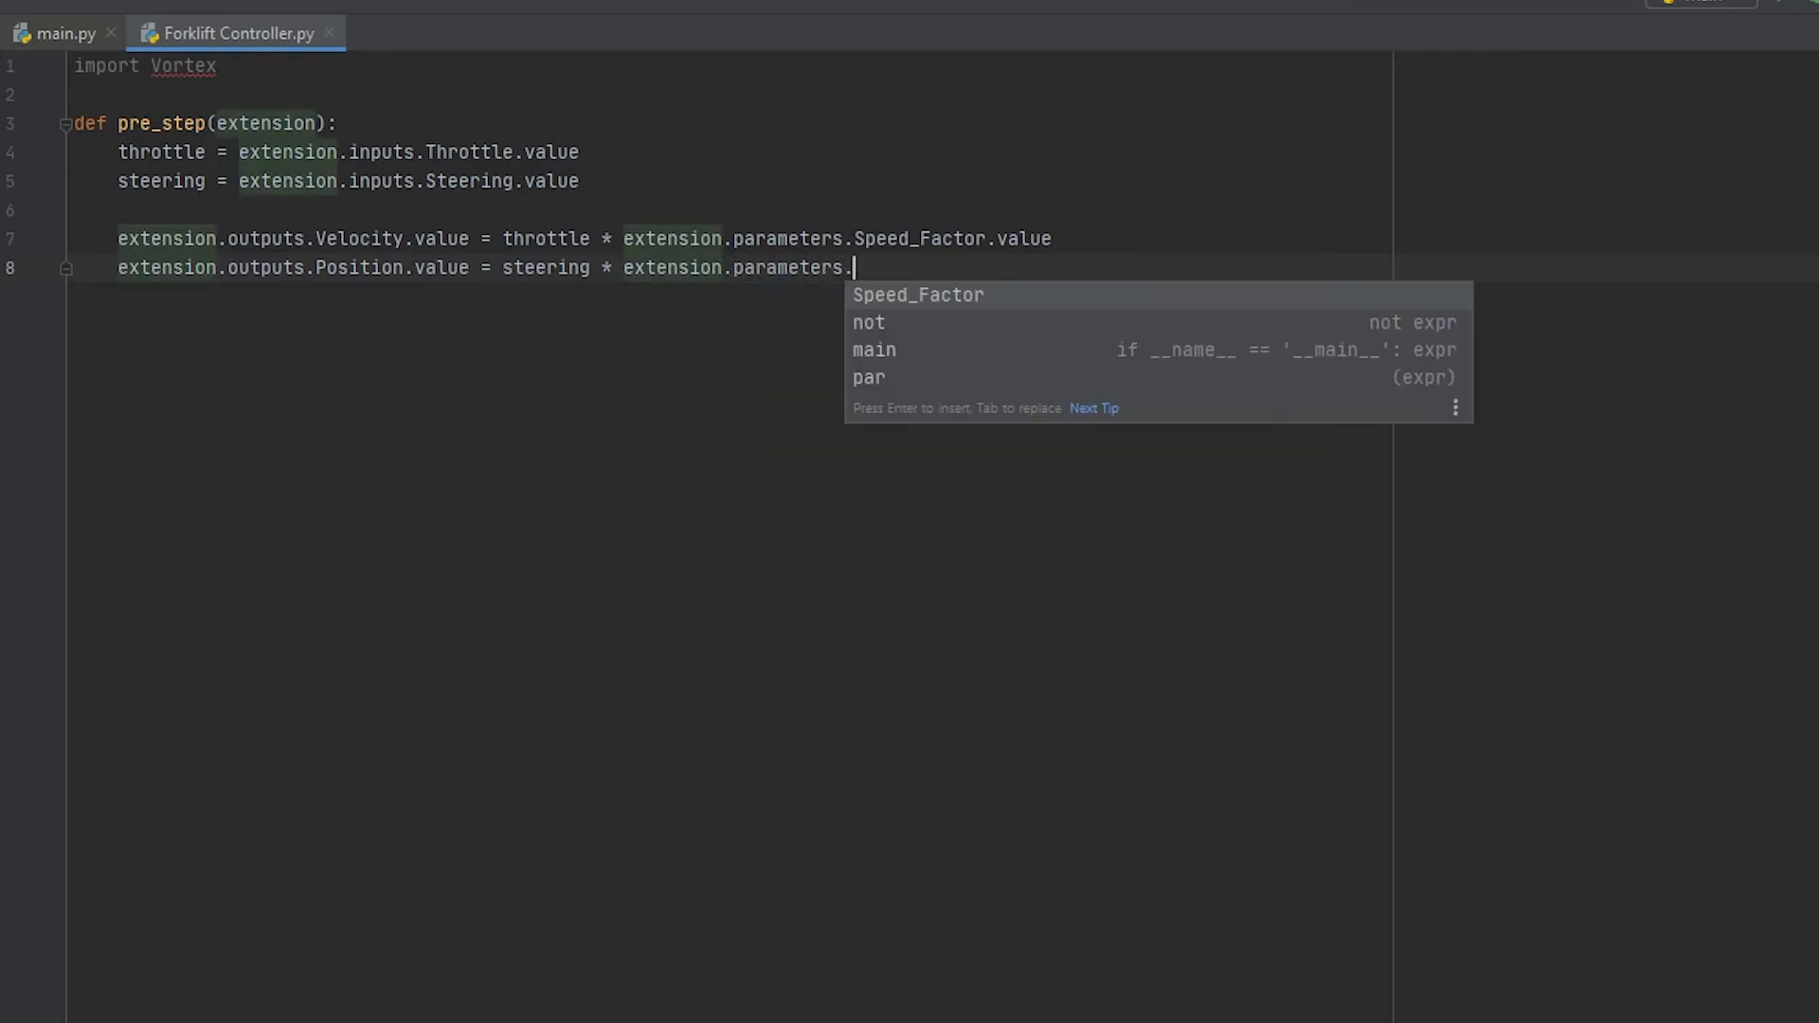
type("Position")
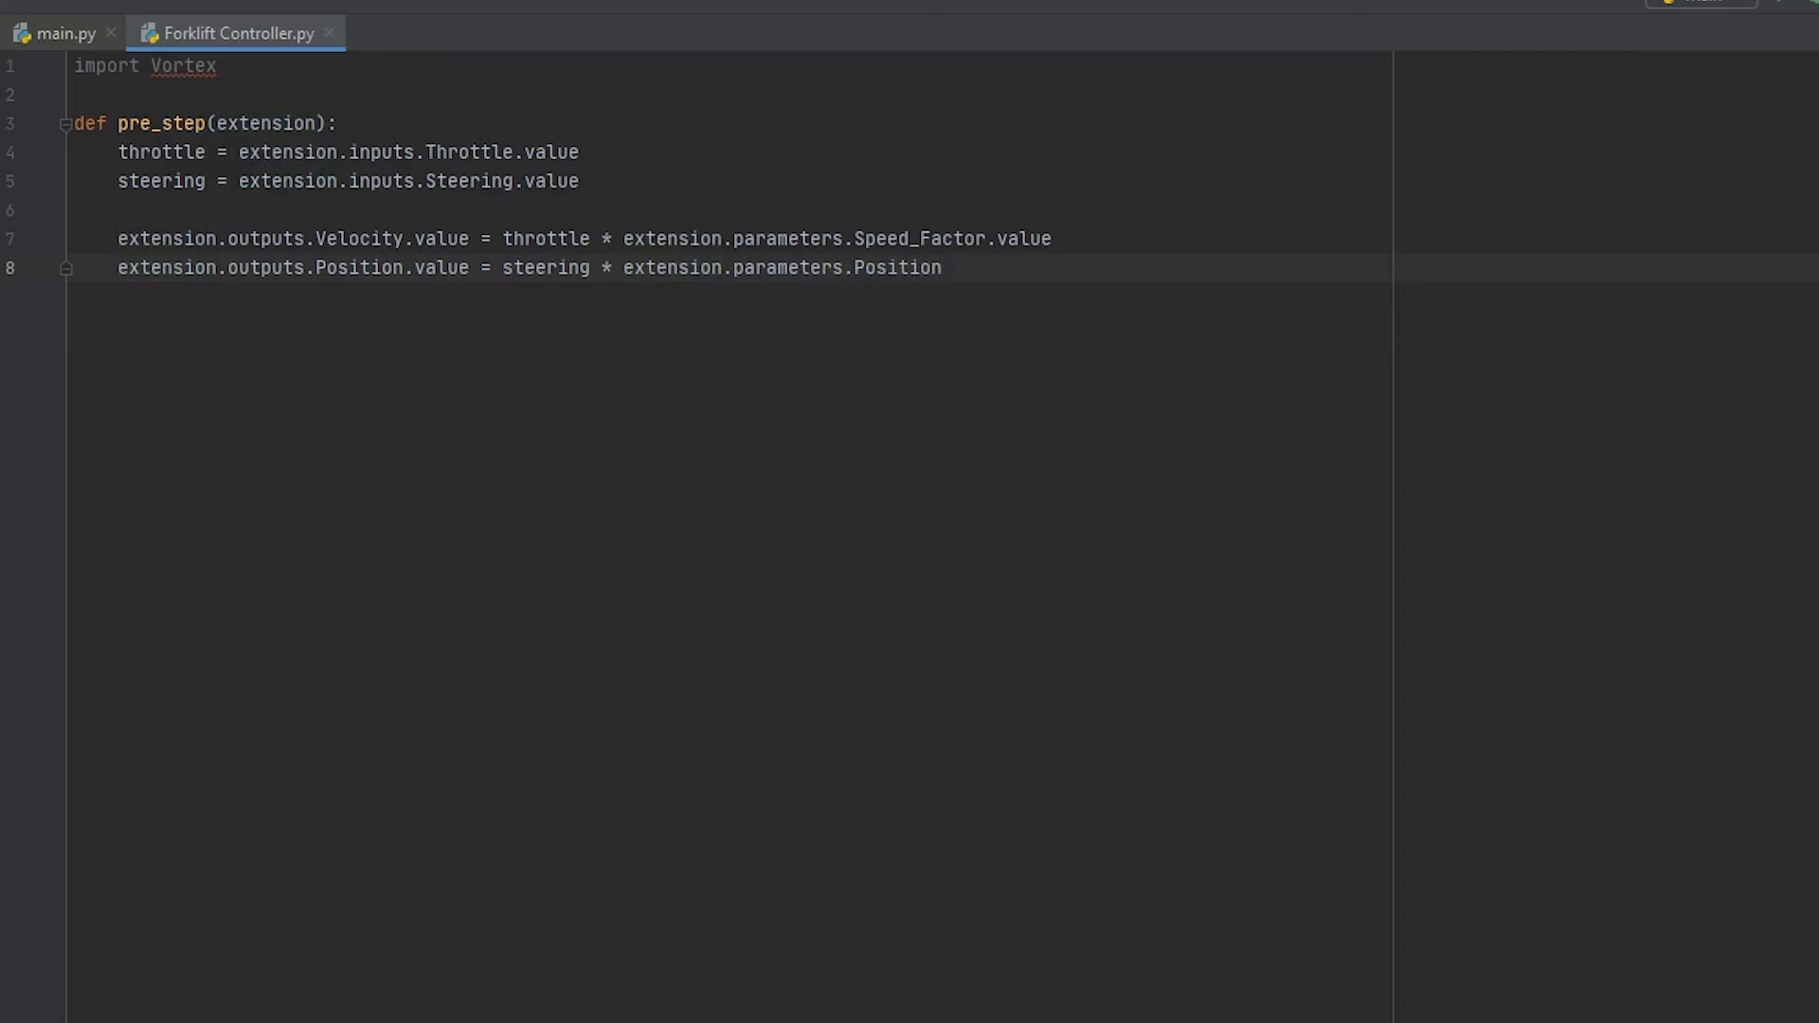
key("BackSpace")
key("BackSpace")
key("BackSpace")
key("BackSpace")
key("BackSpace")
key("BackSpace")
key("BackSpace")
key("BackSpace")
type("Steering_Fac")
type(".value")
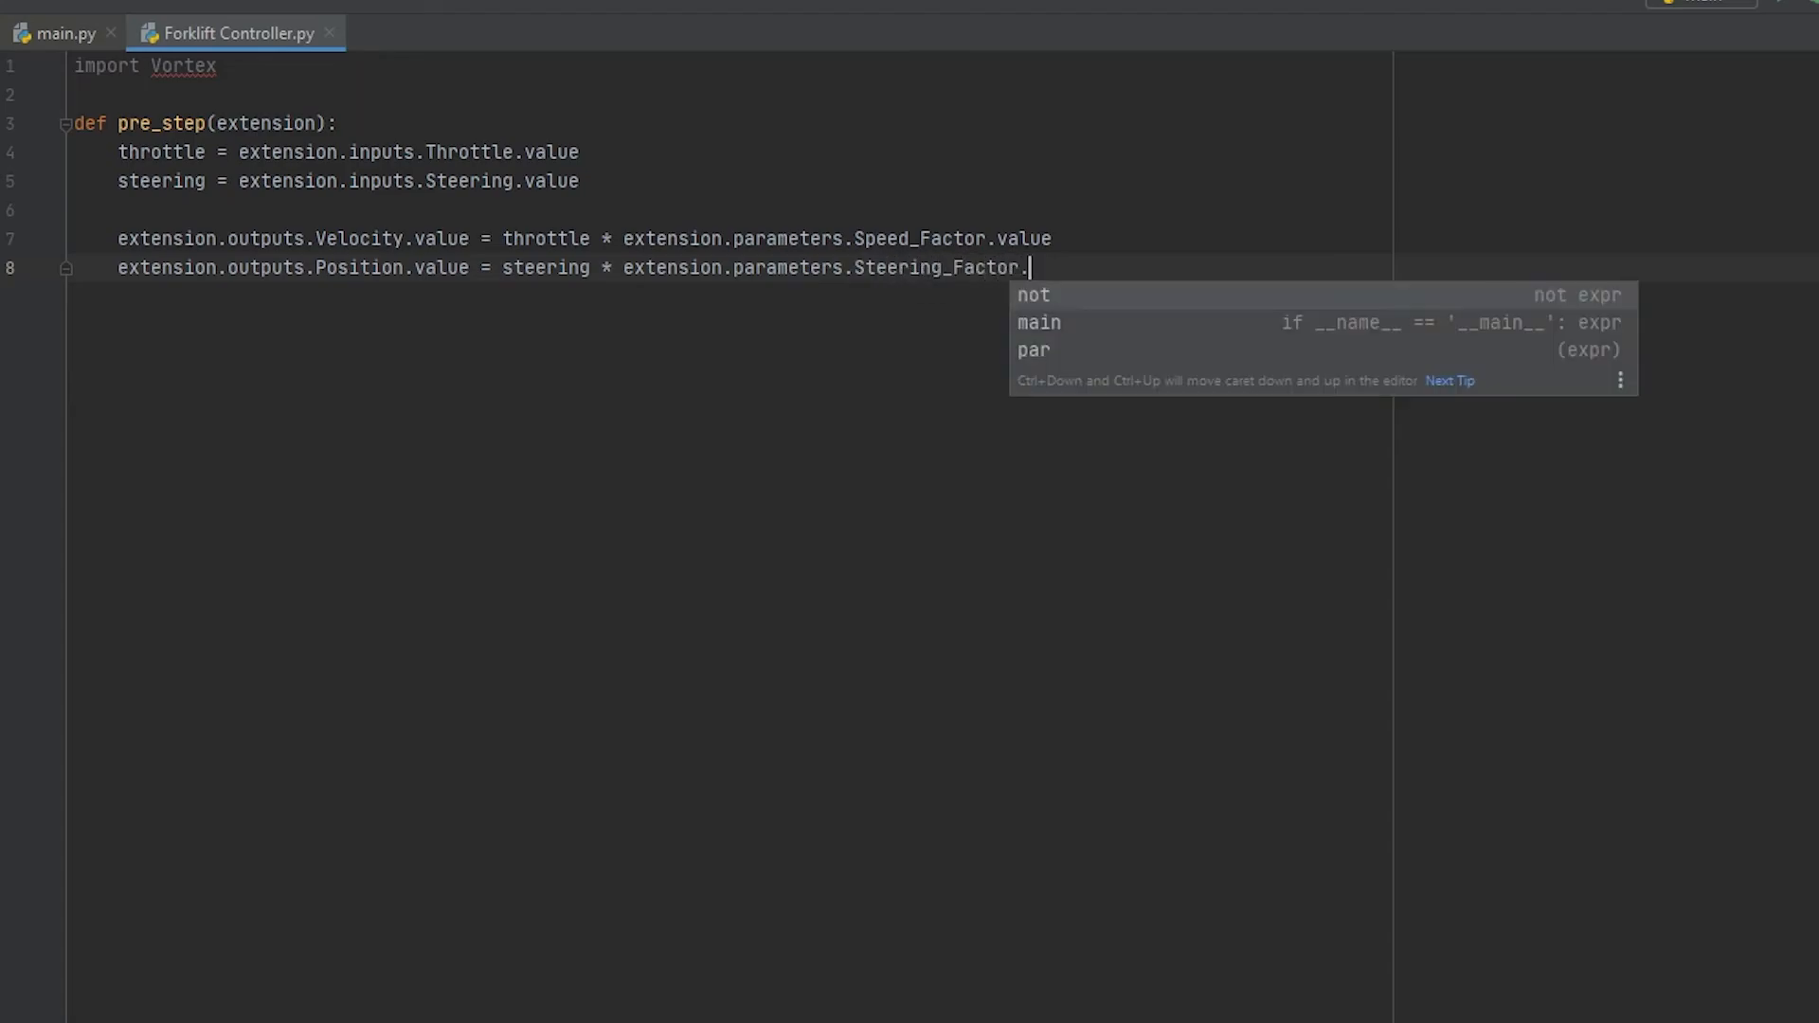
left_click(656, 364)
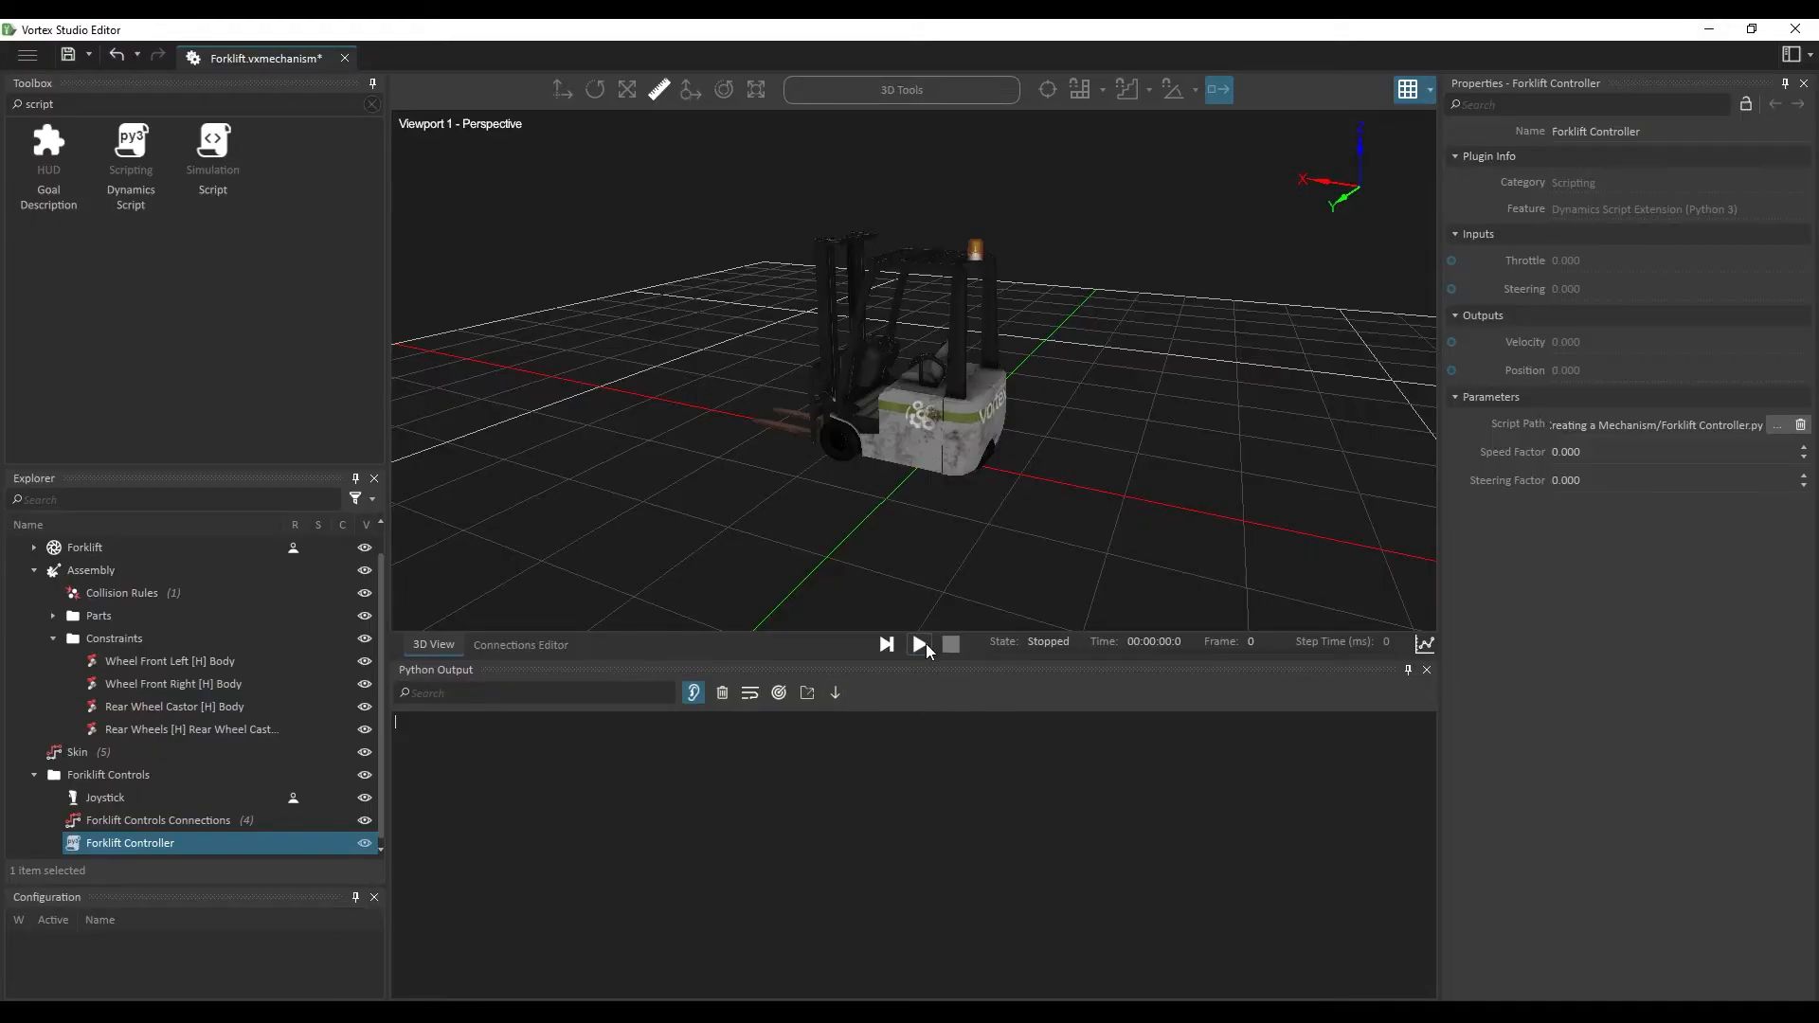
Step: Start the simulation in Vortex Studio and set the controller's Speed Factor to 12, raising it to 13
left_click(919, 644)
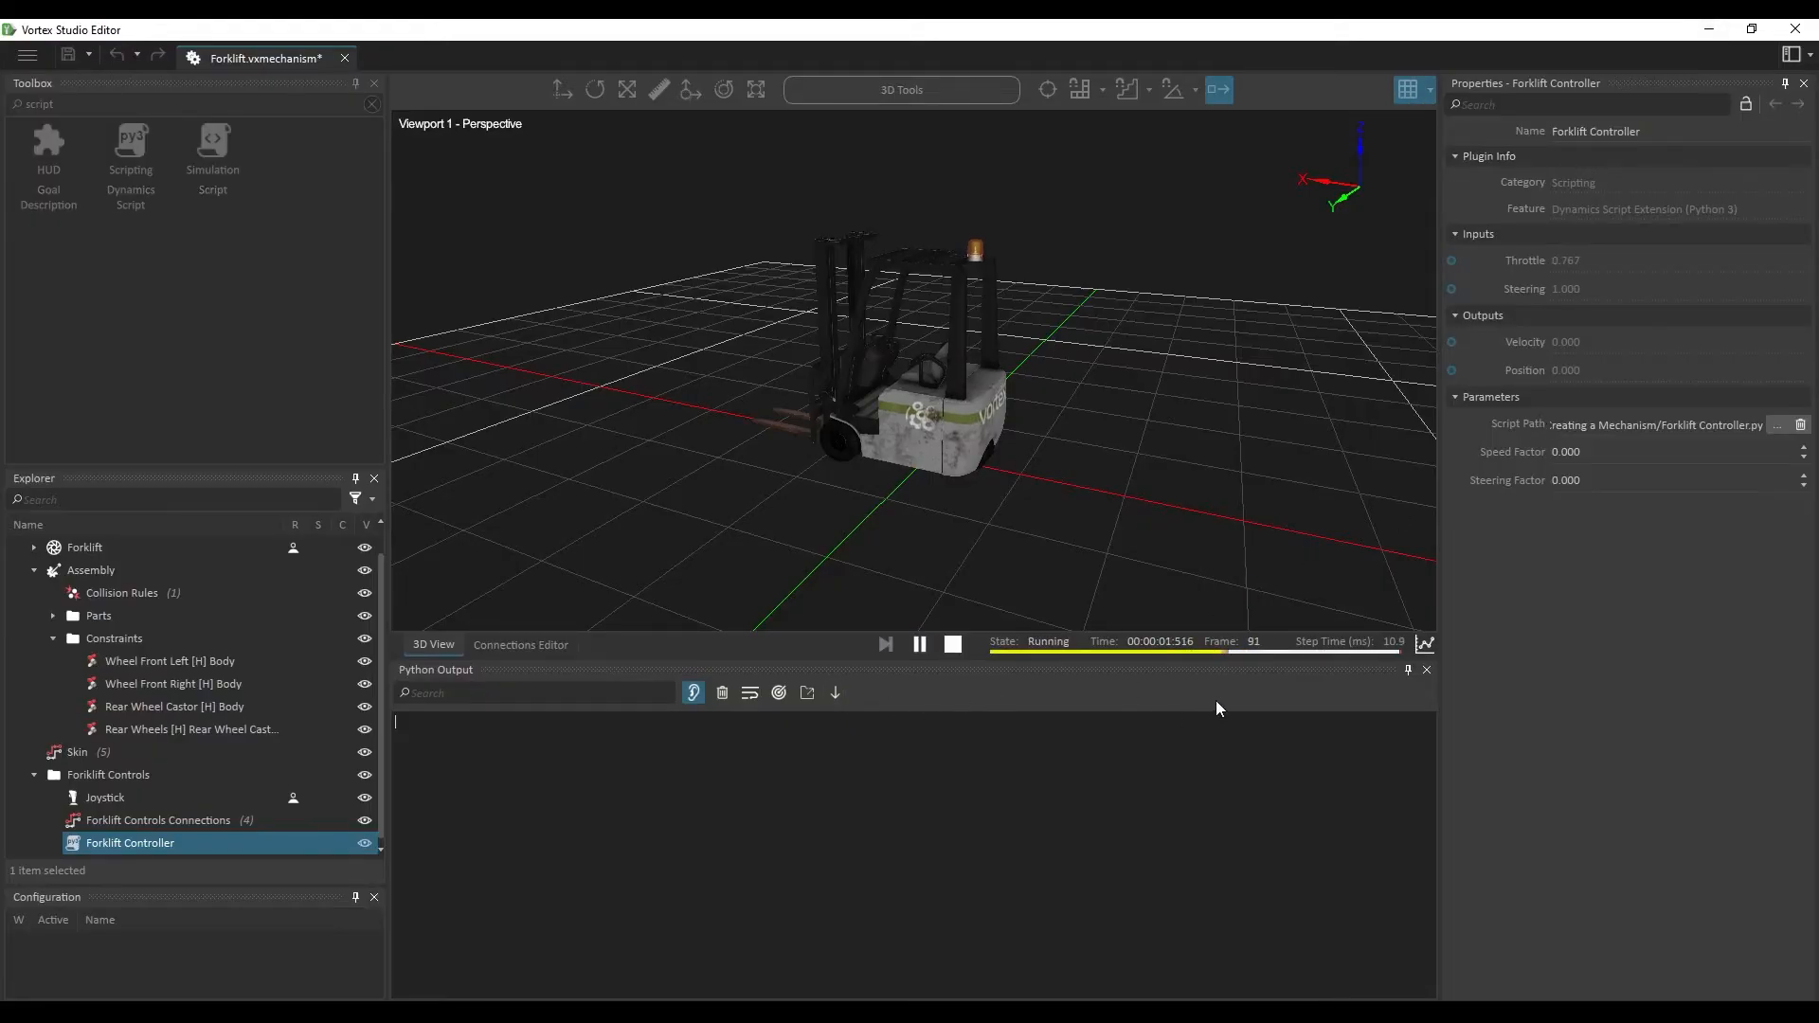
left_click(1603, 455)
type("12")
key("Return")
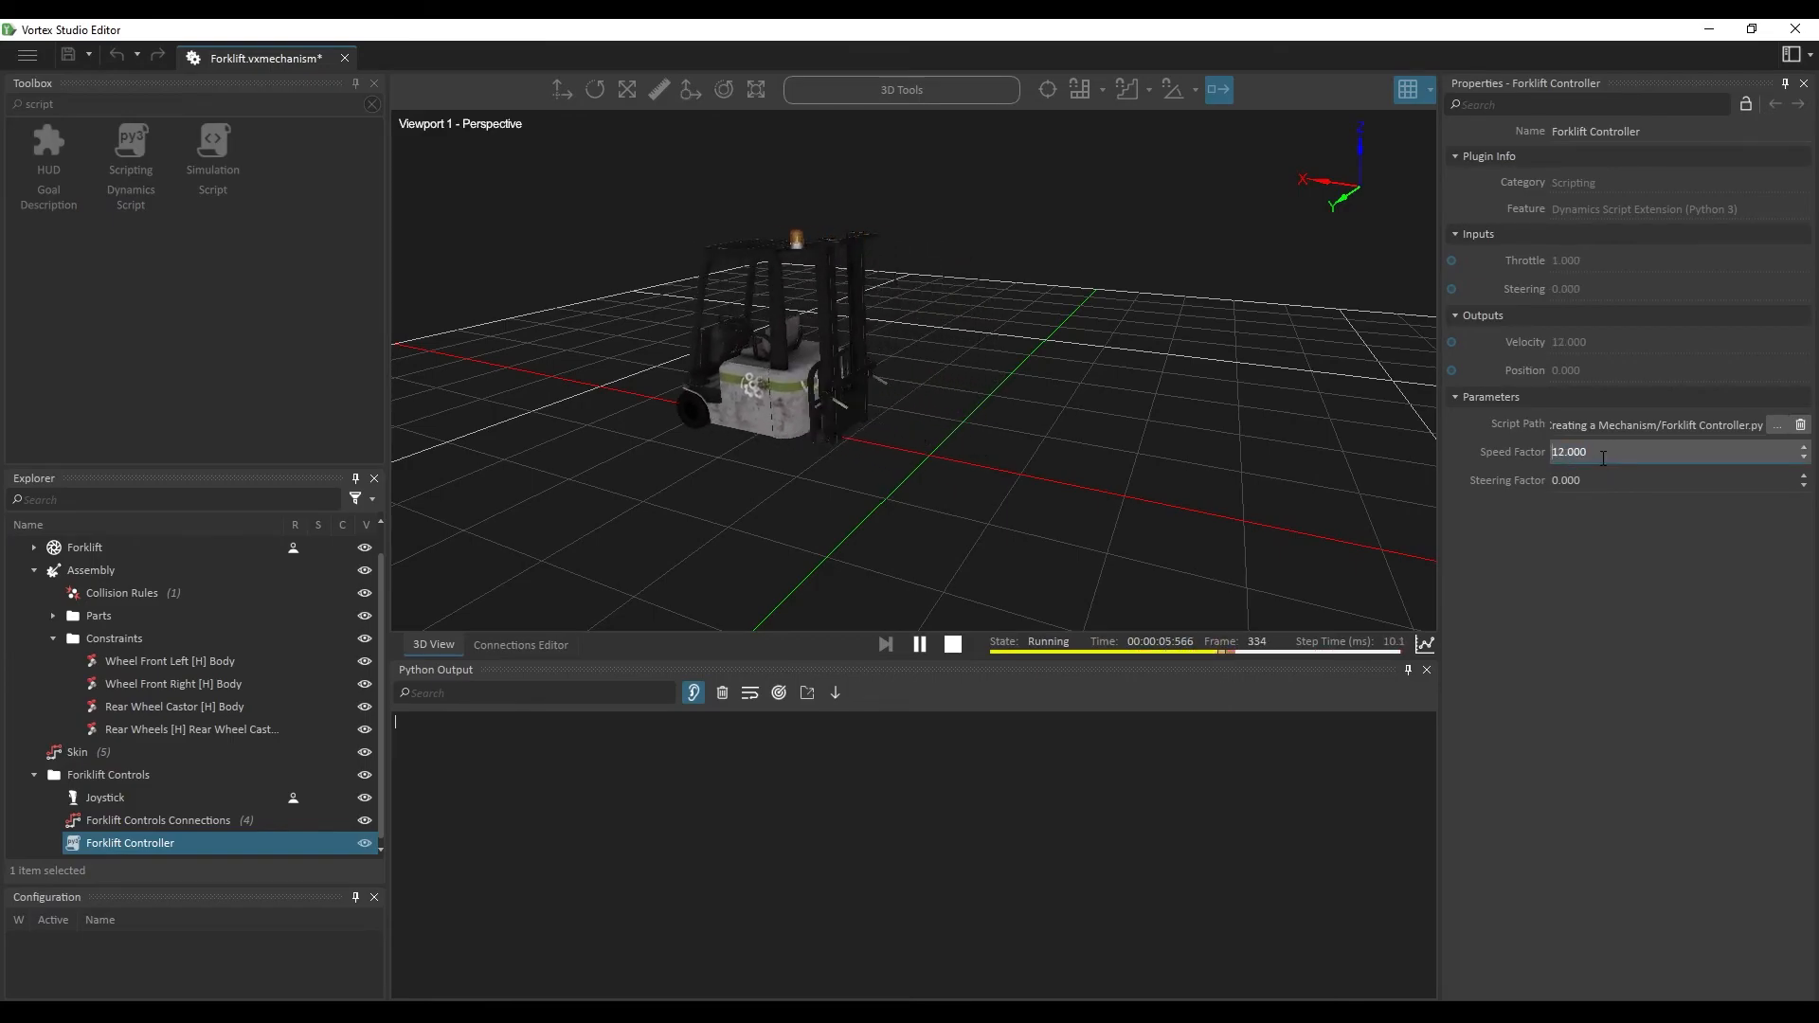
scroll(1604, 459, "up", 2)
scroll(1603, 459, "down", 1)
right_click_drag(1216, 476, 952, 402)
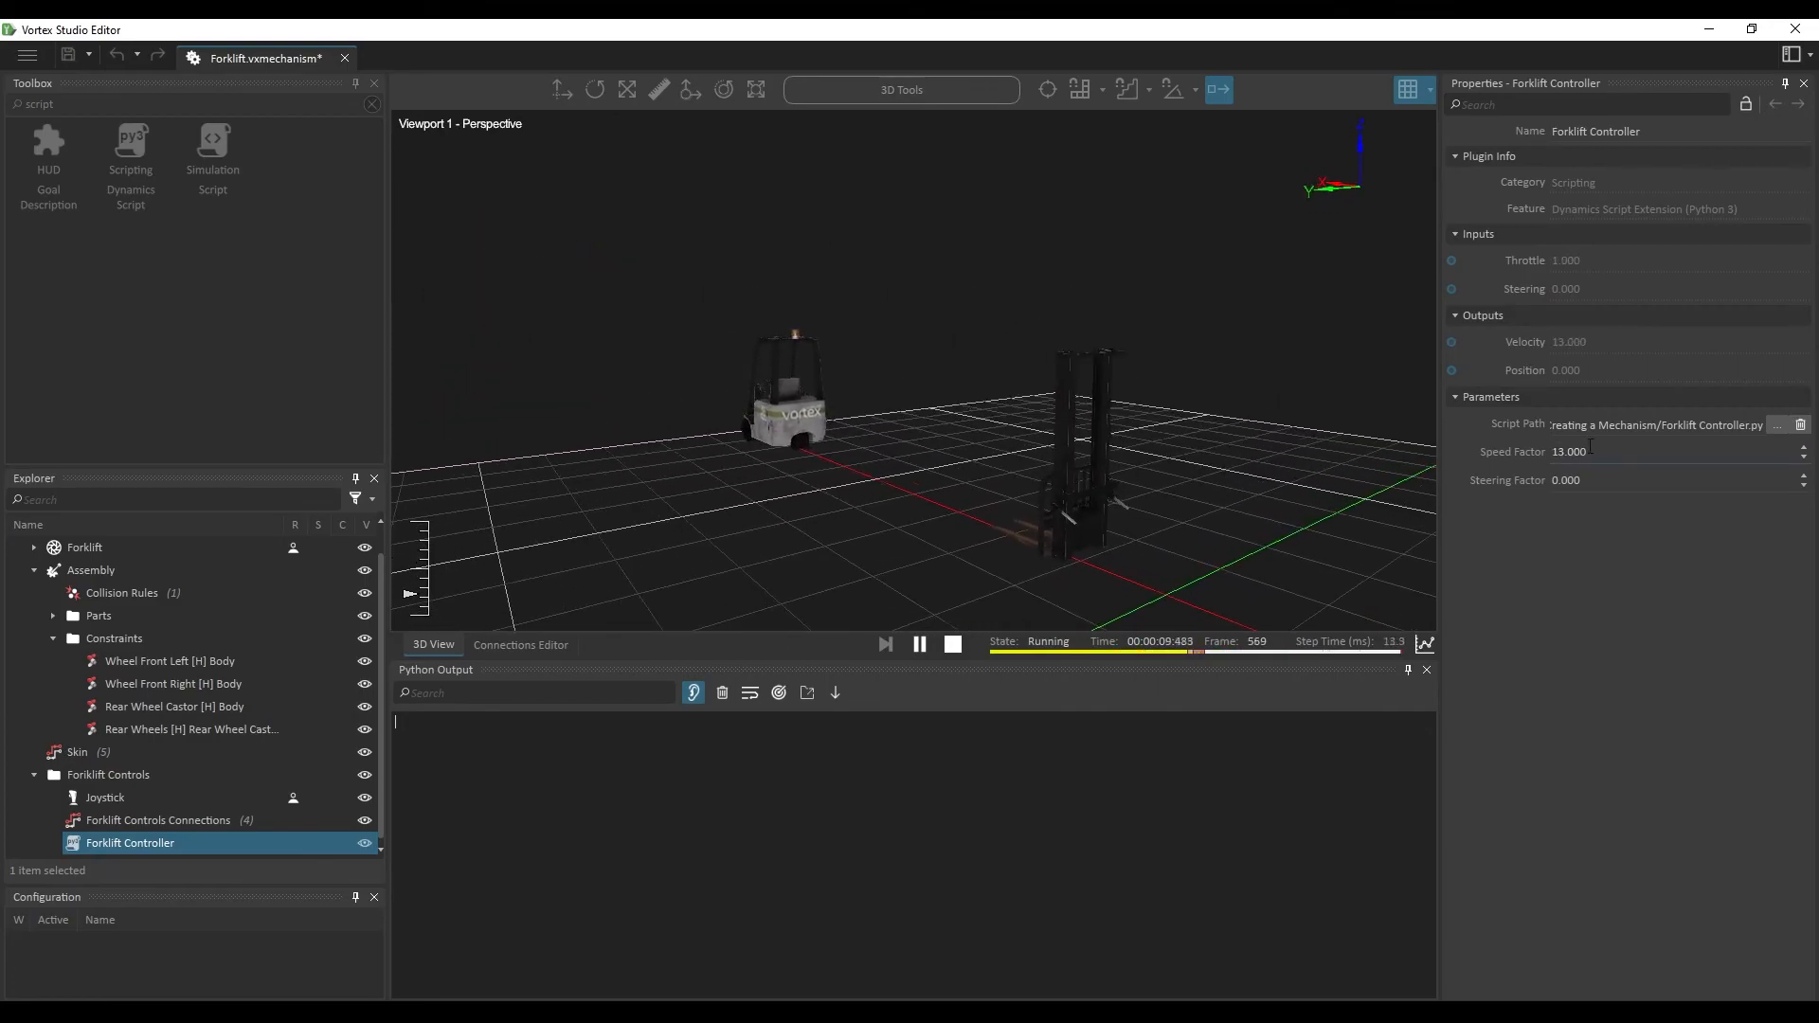
Step: Set the Steering Factor to 1.5 and try a Speed Factor of 20 before reducing it to 15
left_click(1610, 480)
type("1.5")
key("Return")
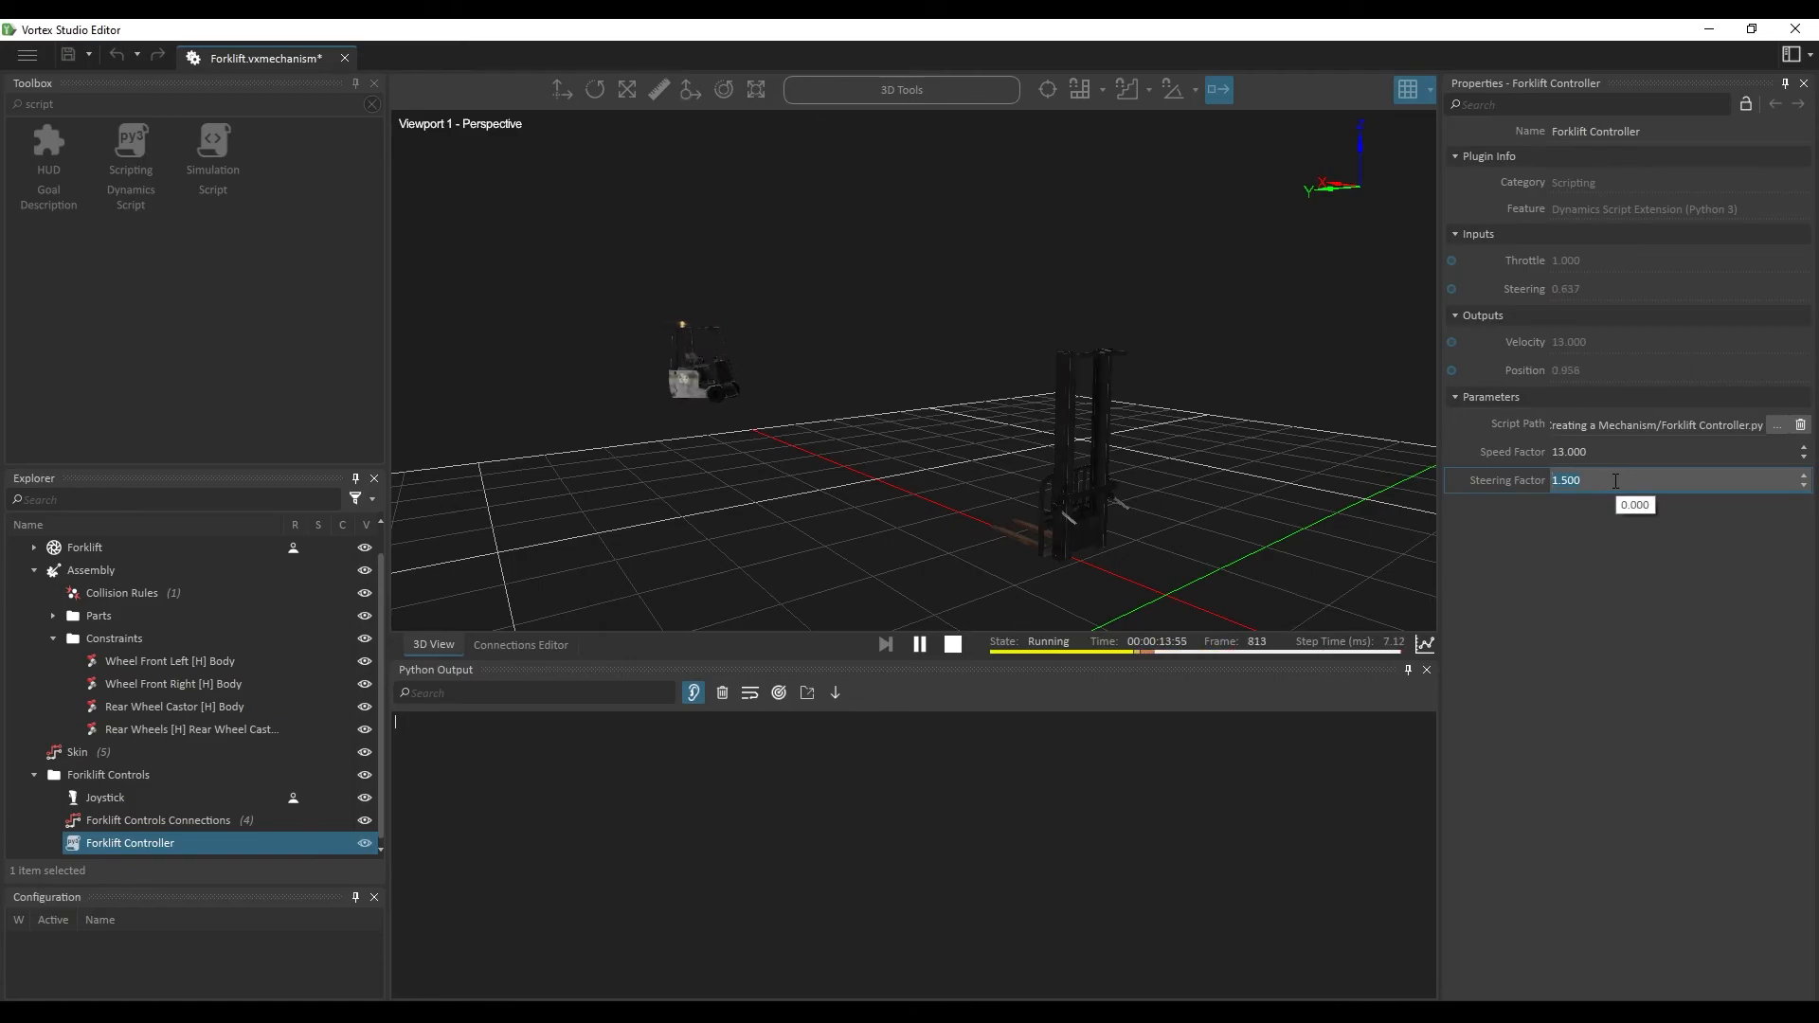
left_click(1631, 455)
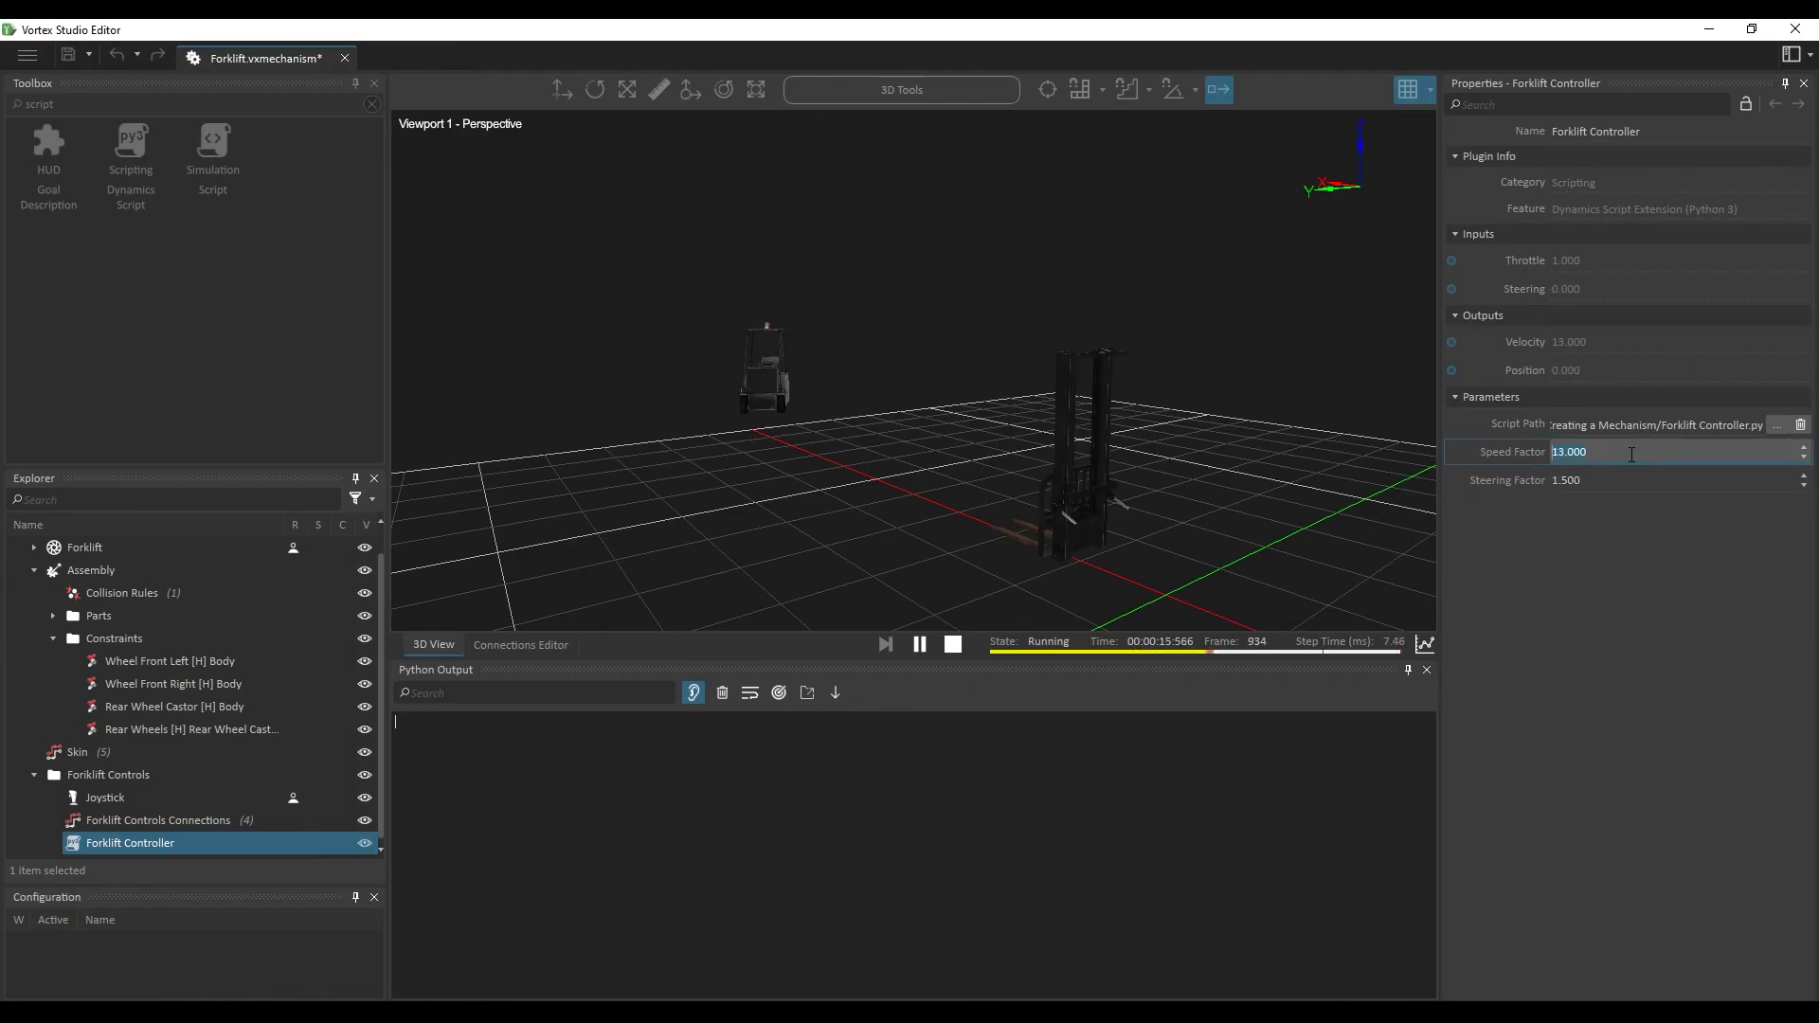
type("20")
key("Return")
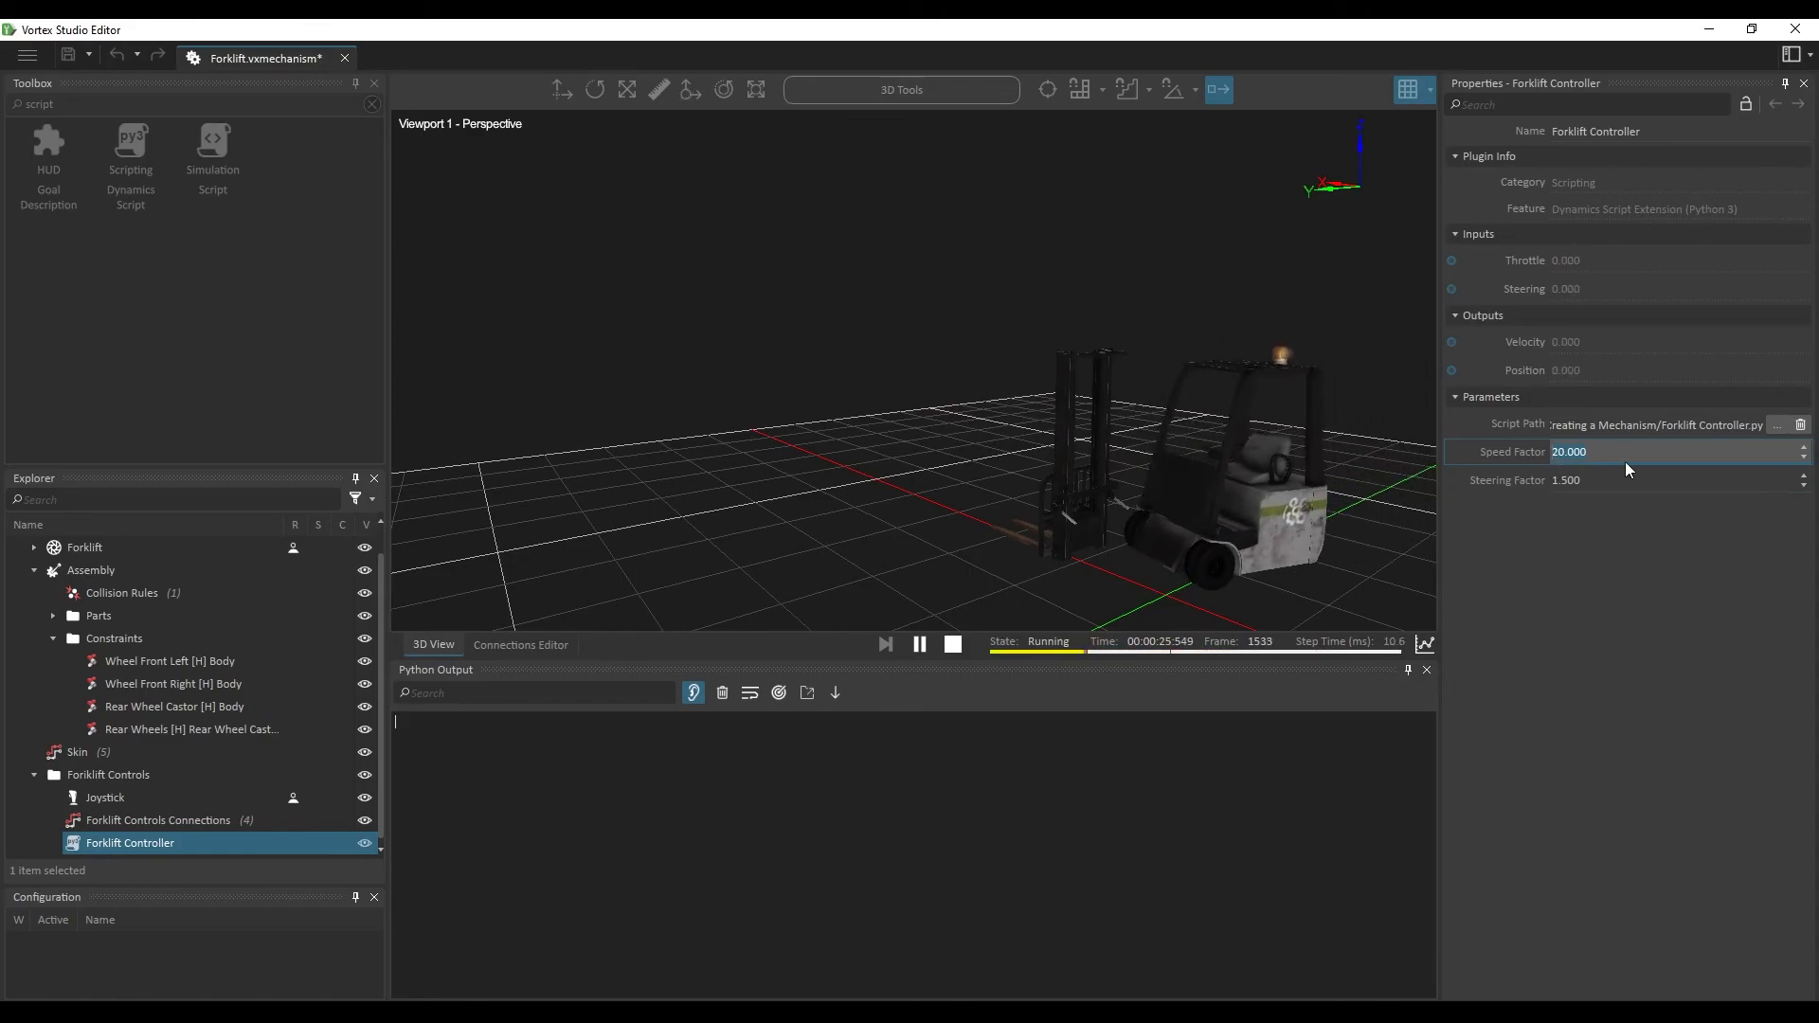
type("15")
key("Return")
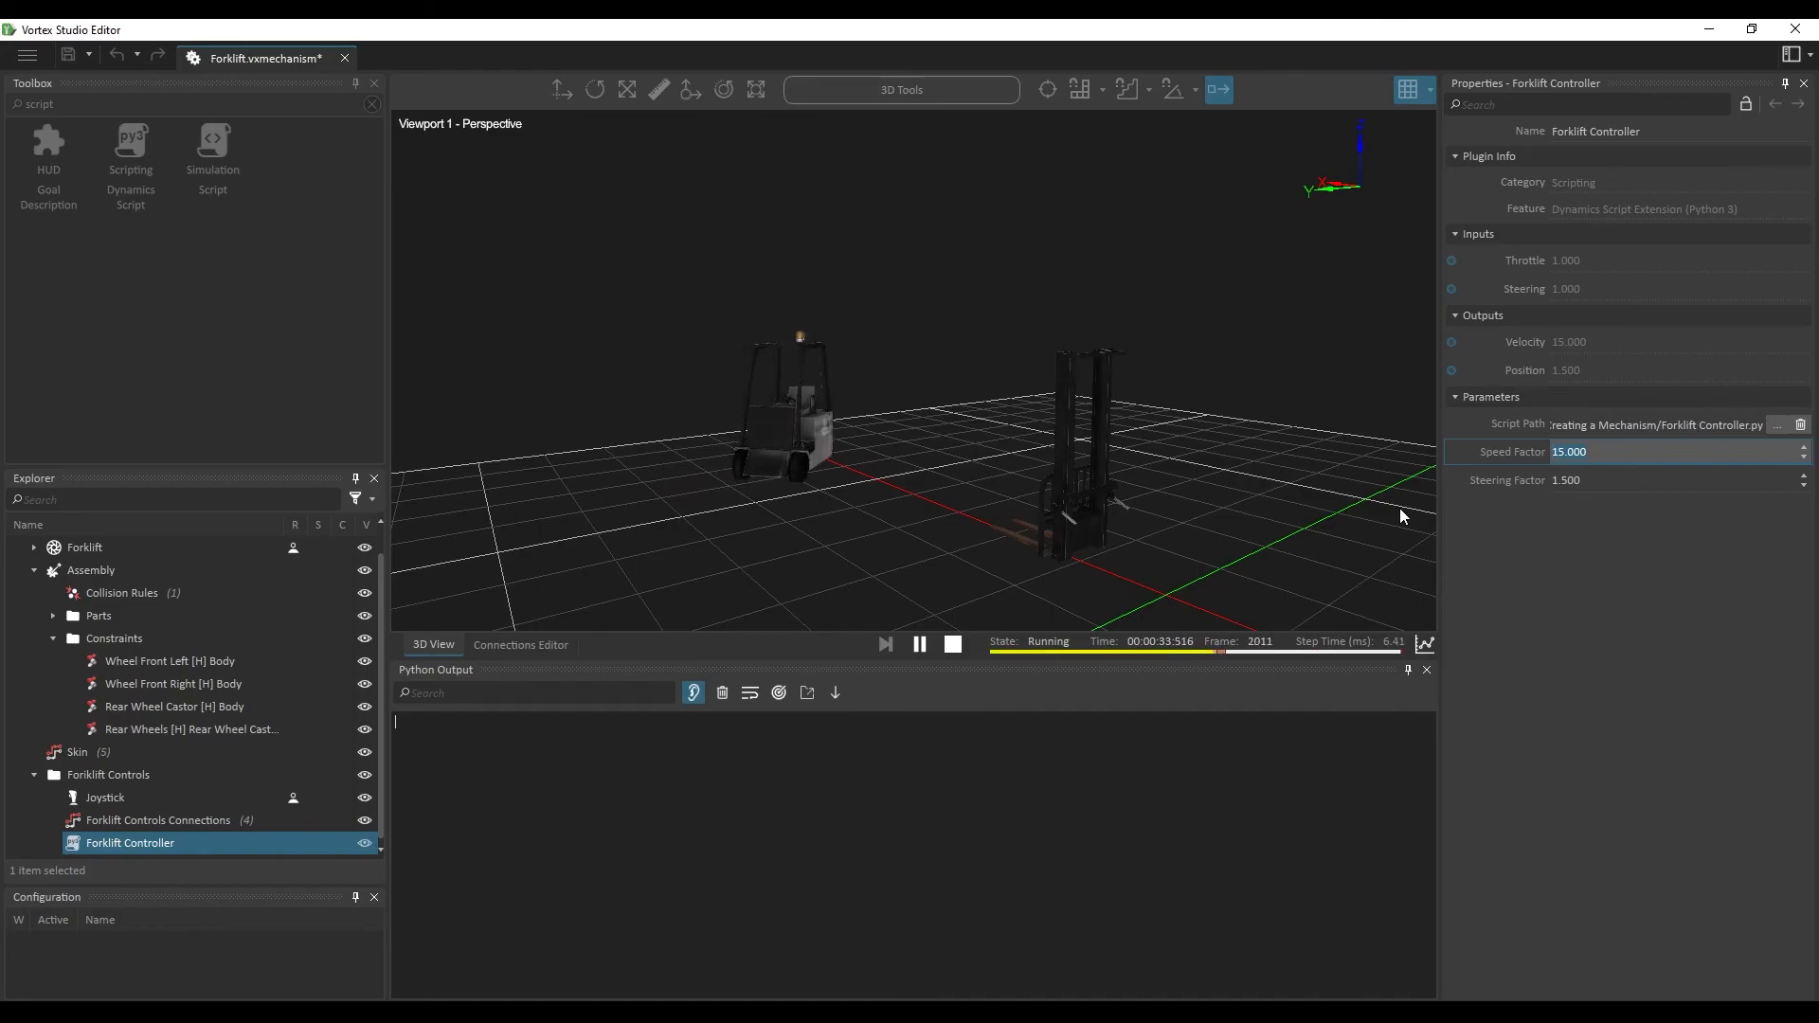
Step: Convert 90 degrees to radians in Calculator and set the Steering Factor to 1.57 in Vortex Studio
left_click(1653, 481)
left_click(1077, 914)
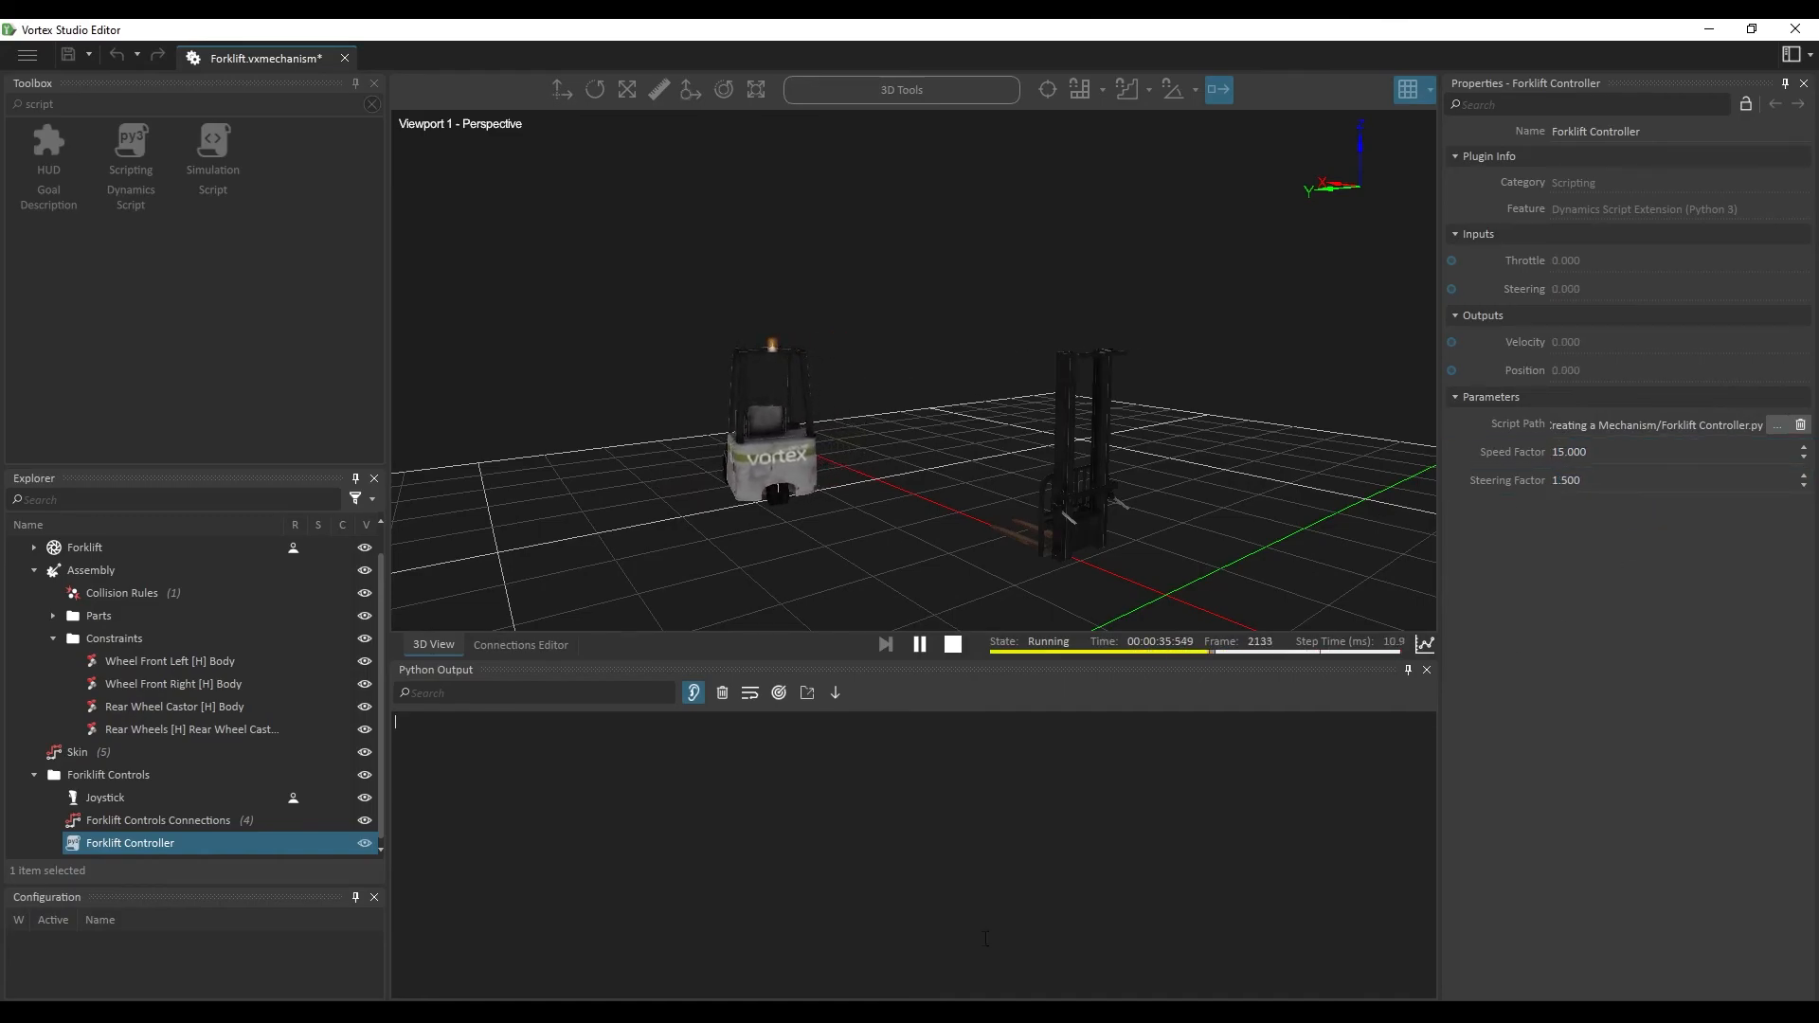
key("alt+Tab")
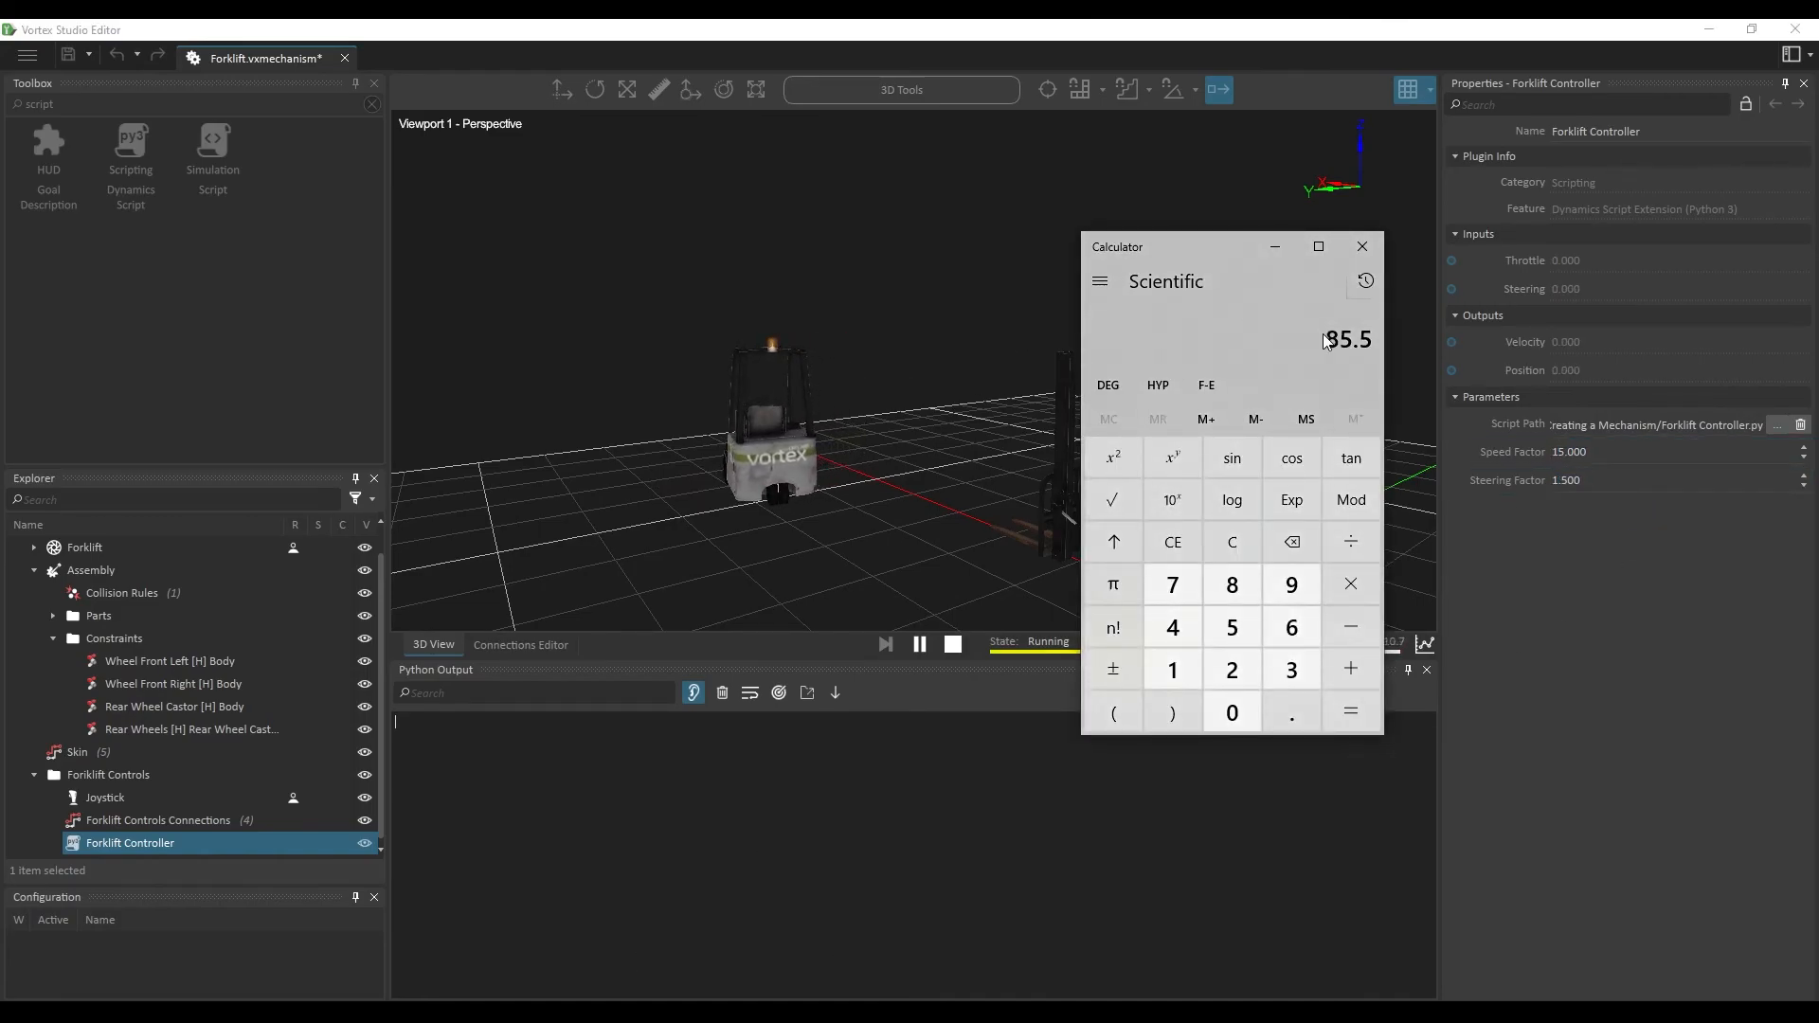
type("90/")
key("Return")
left_click_drag(1128, 335, 1092, 334)
double_click(1727, 479)
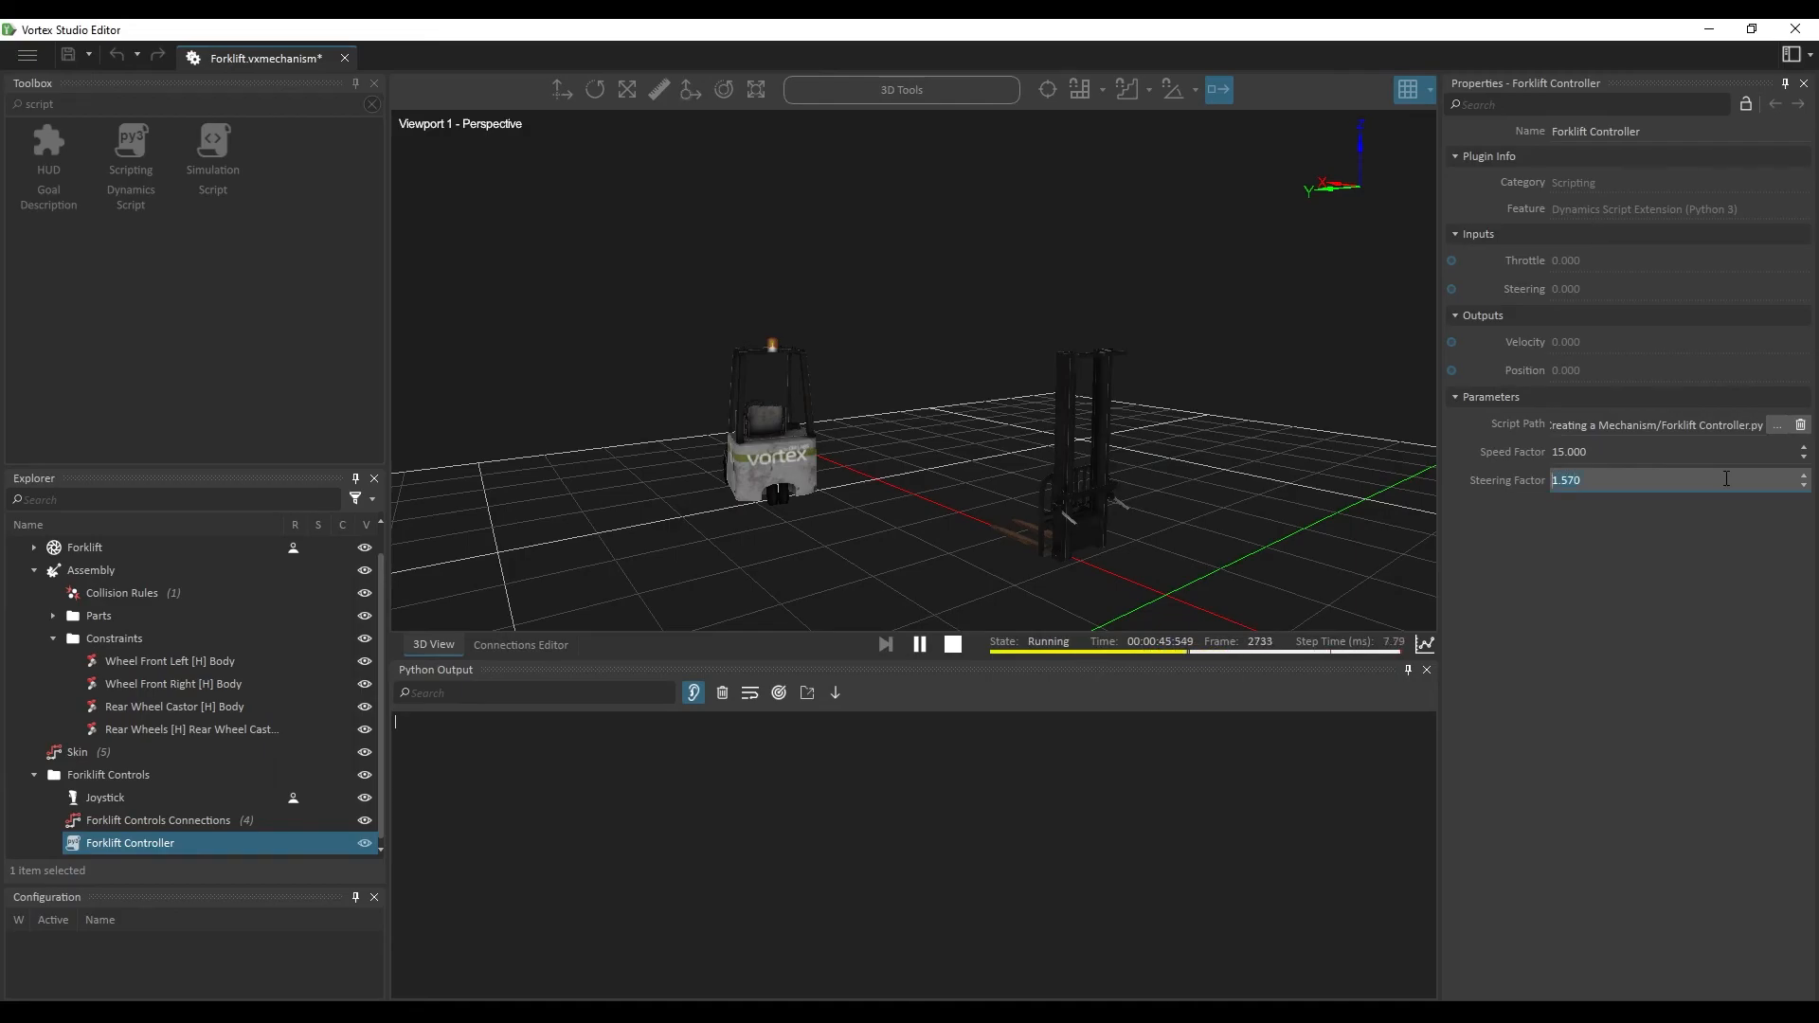
Step: Stop the simulation after test driving the forklift with the new factors, and save the mechanism
scroll(732, 451, "up", 4)
right_click_drag(809, 513, 764, 532)
mouse_move(888, 478)
right_mouse_down()
mouse_move(986, 469)
mouse_move(809, 485)
mouse_move(857, 493)
right_mouse_up()
key("w")
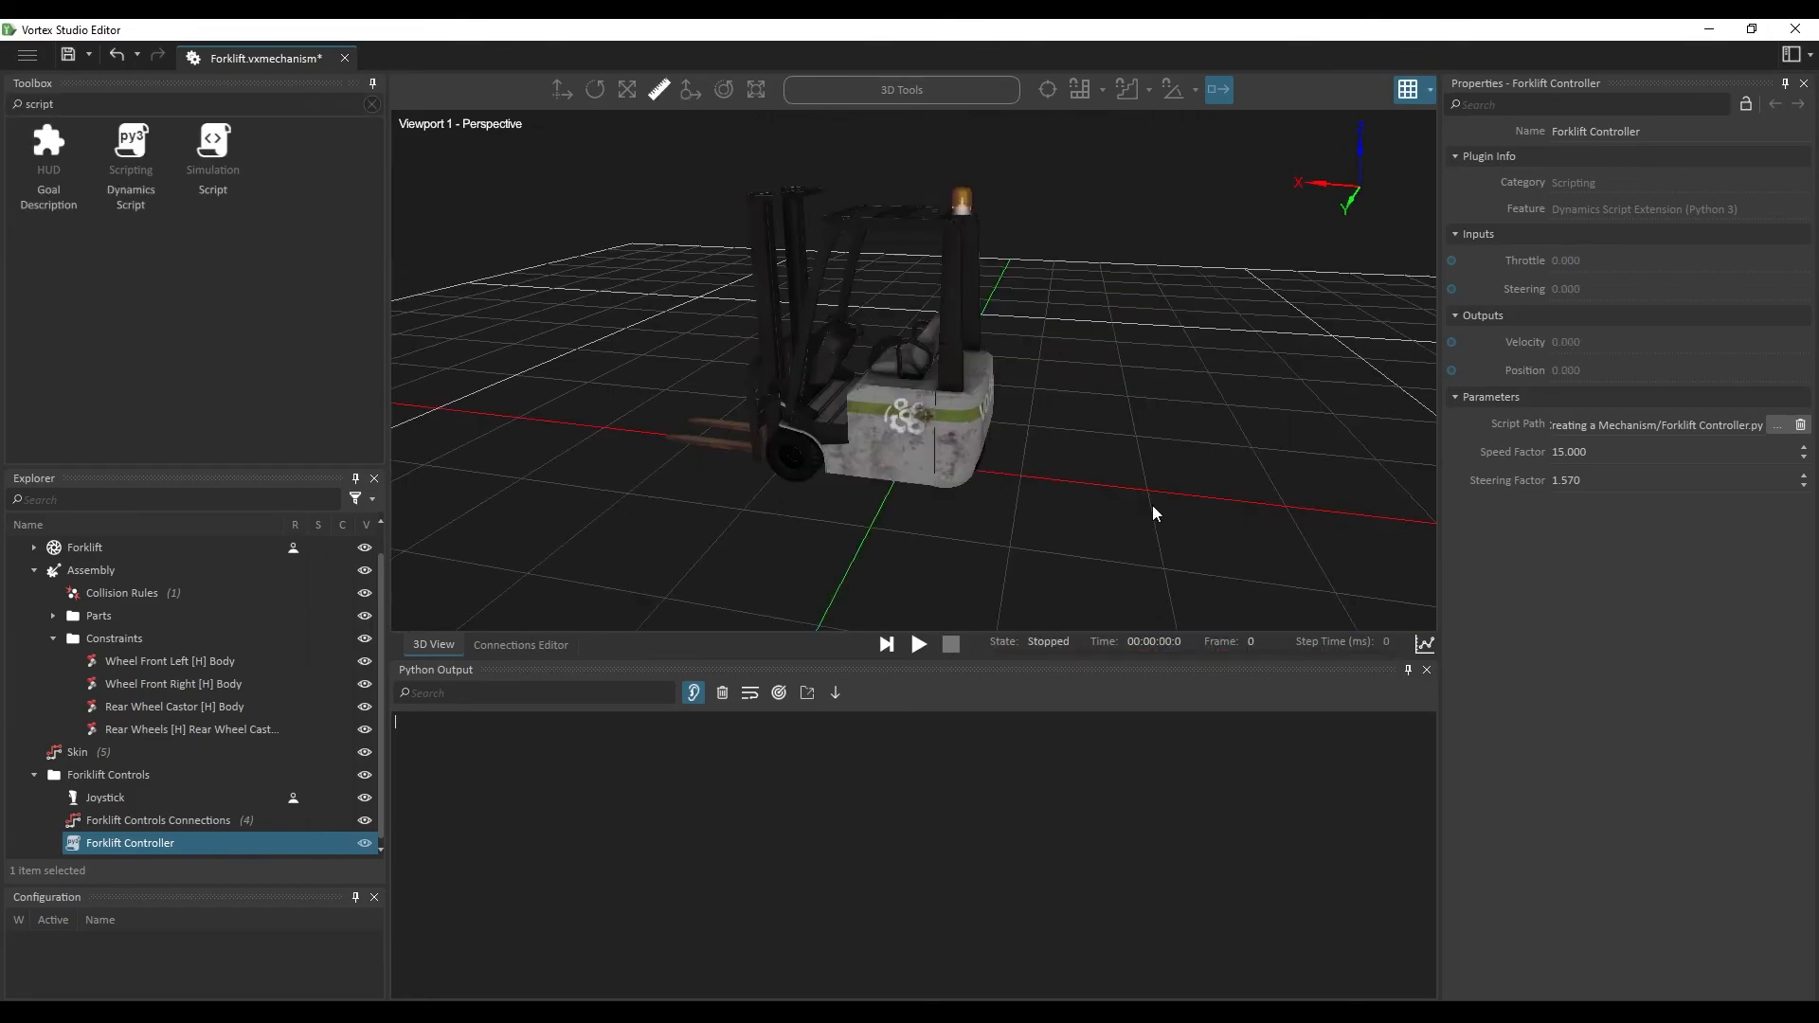
middle_click_drag(1136, 509, 1094, 498)
key("ctrl+s")
key("Left")
key("Right")
key("Left")
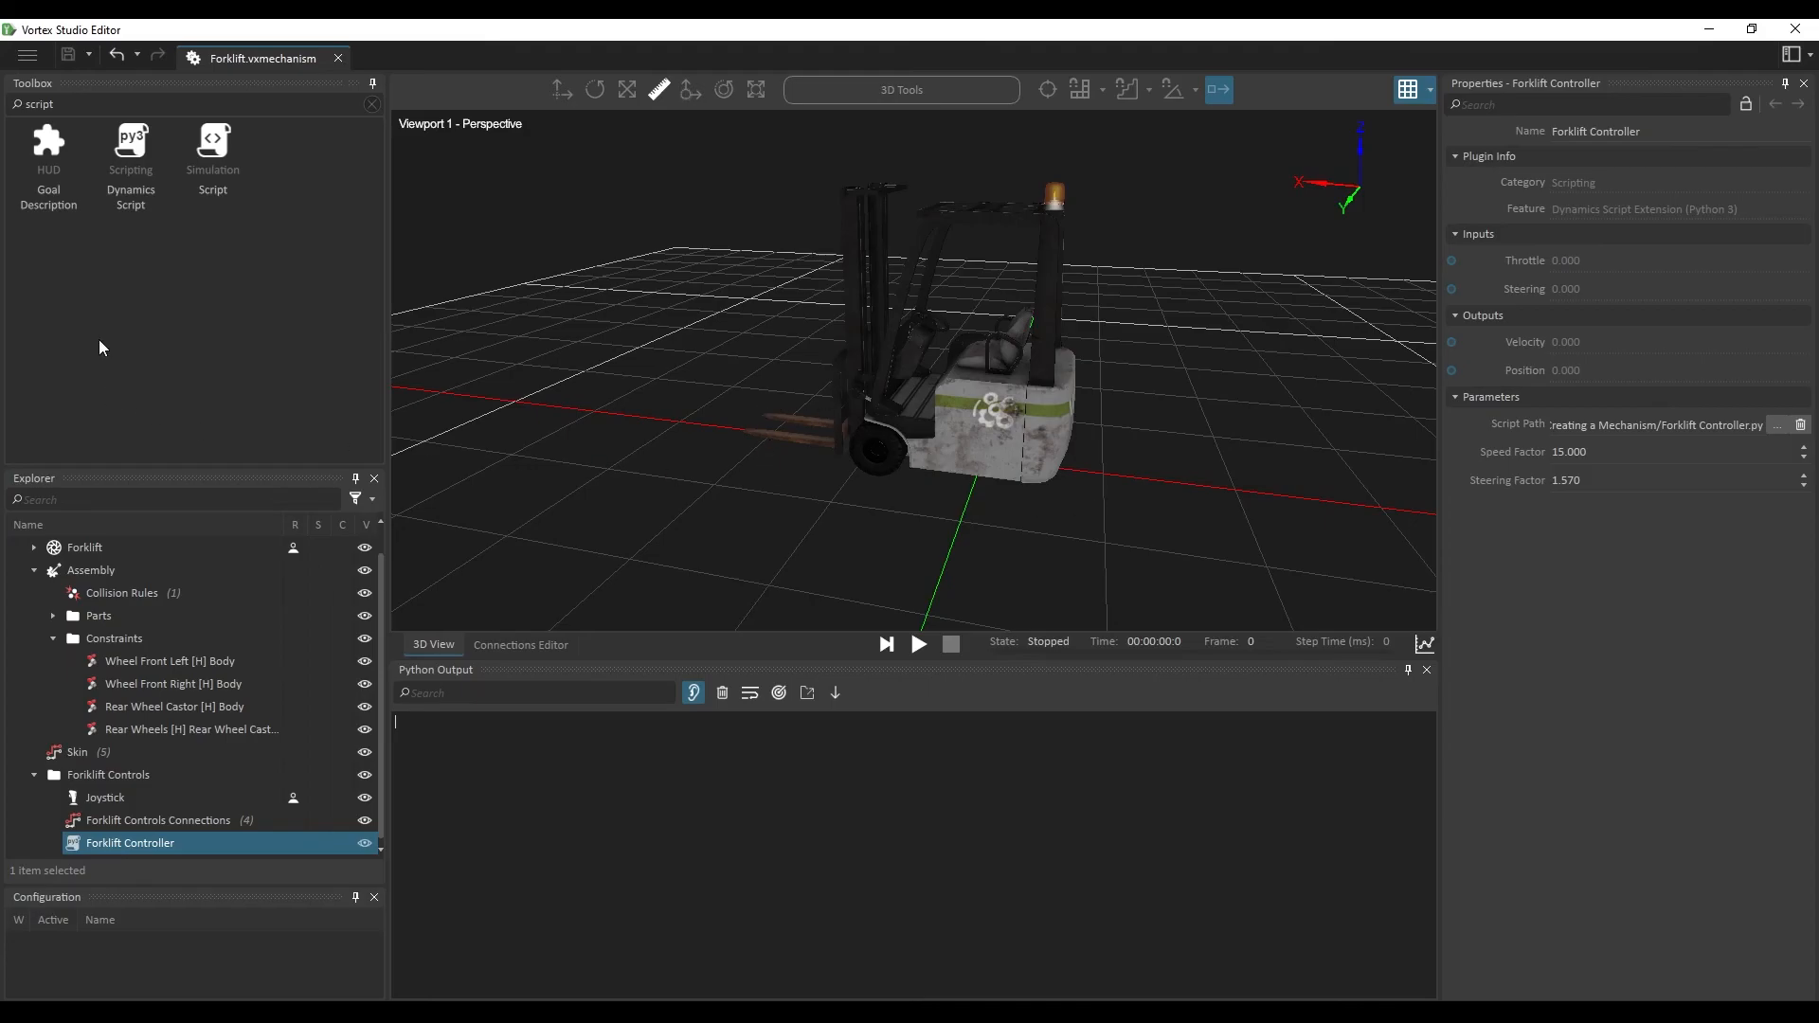
Step: Search the toolbox for "camera" and add a Perspective camera to the mechanism
double_click(125, 99)
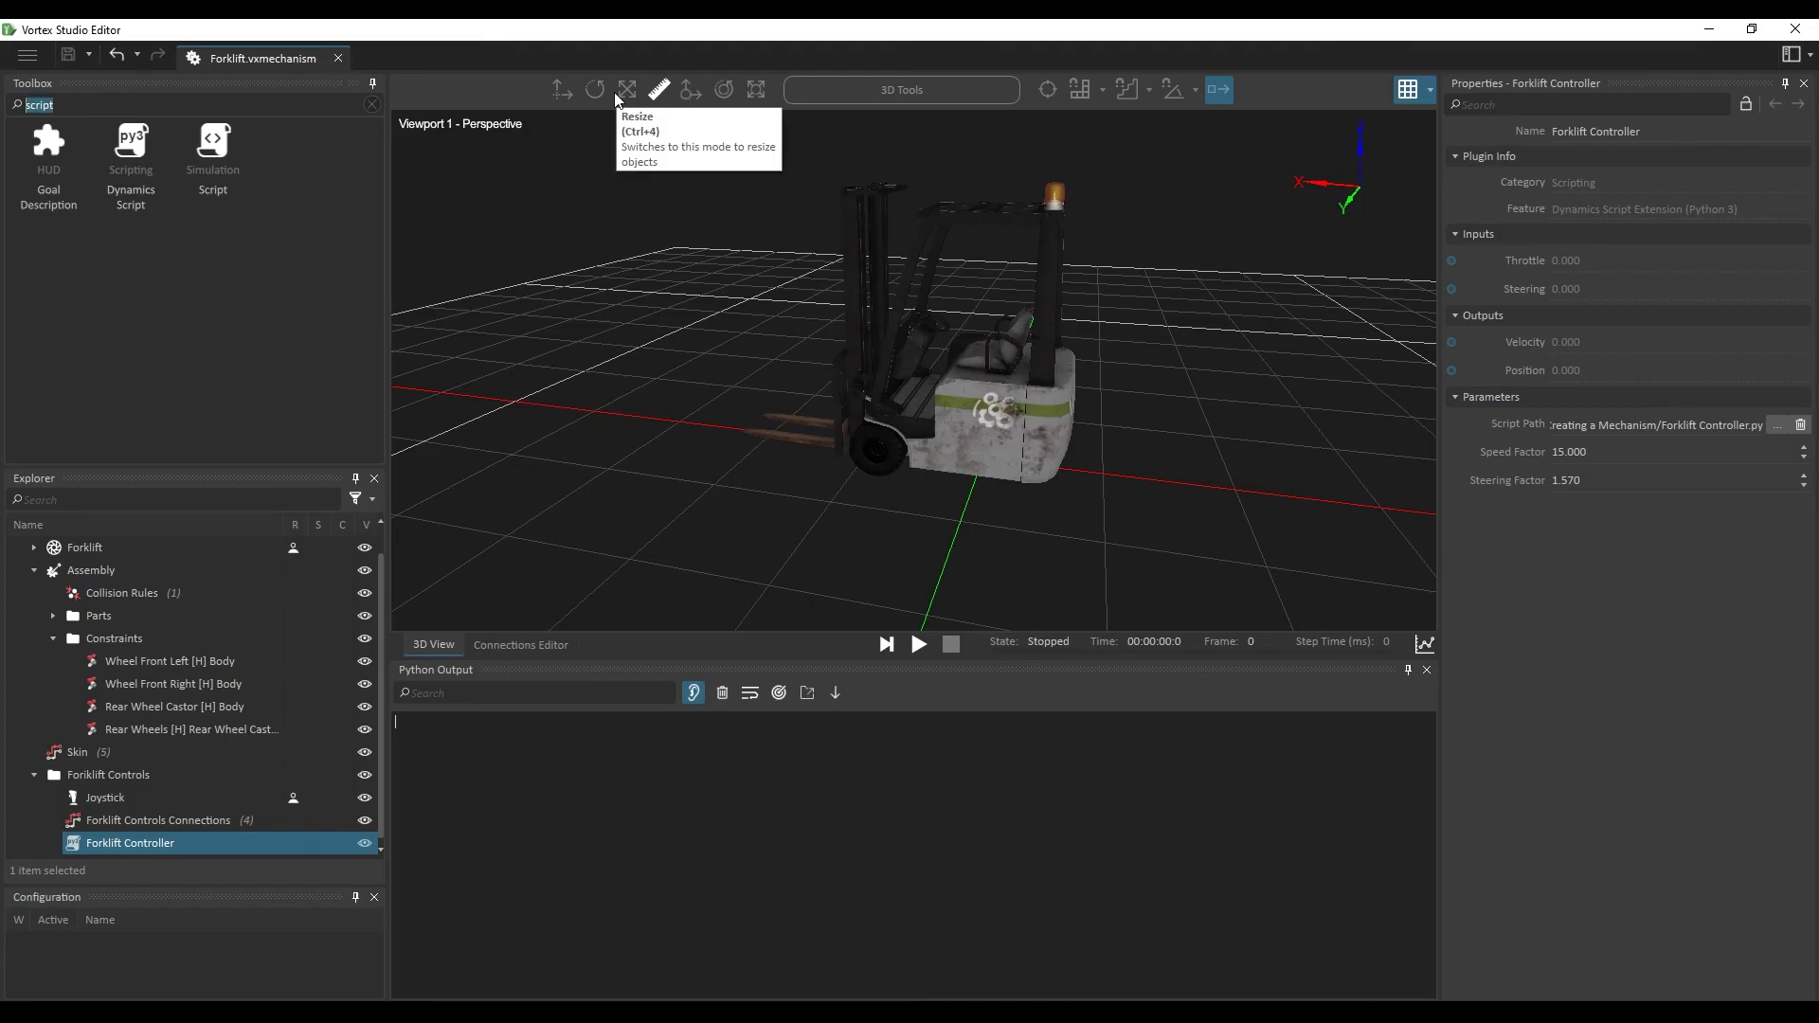
type("camera")
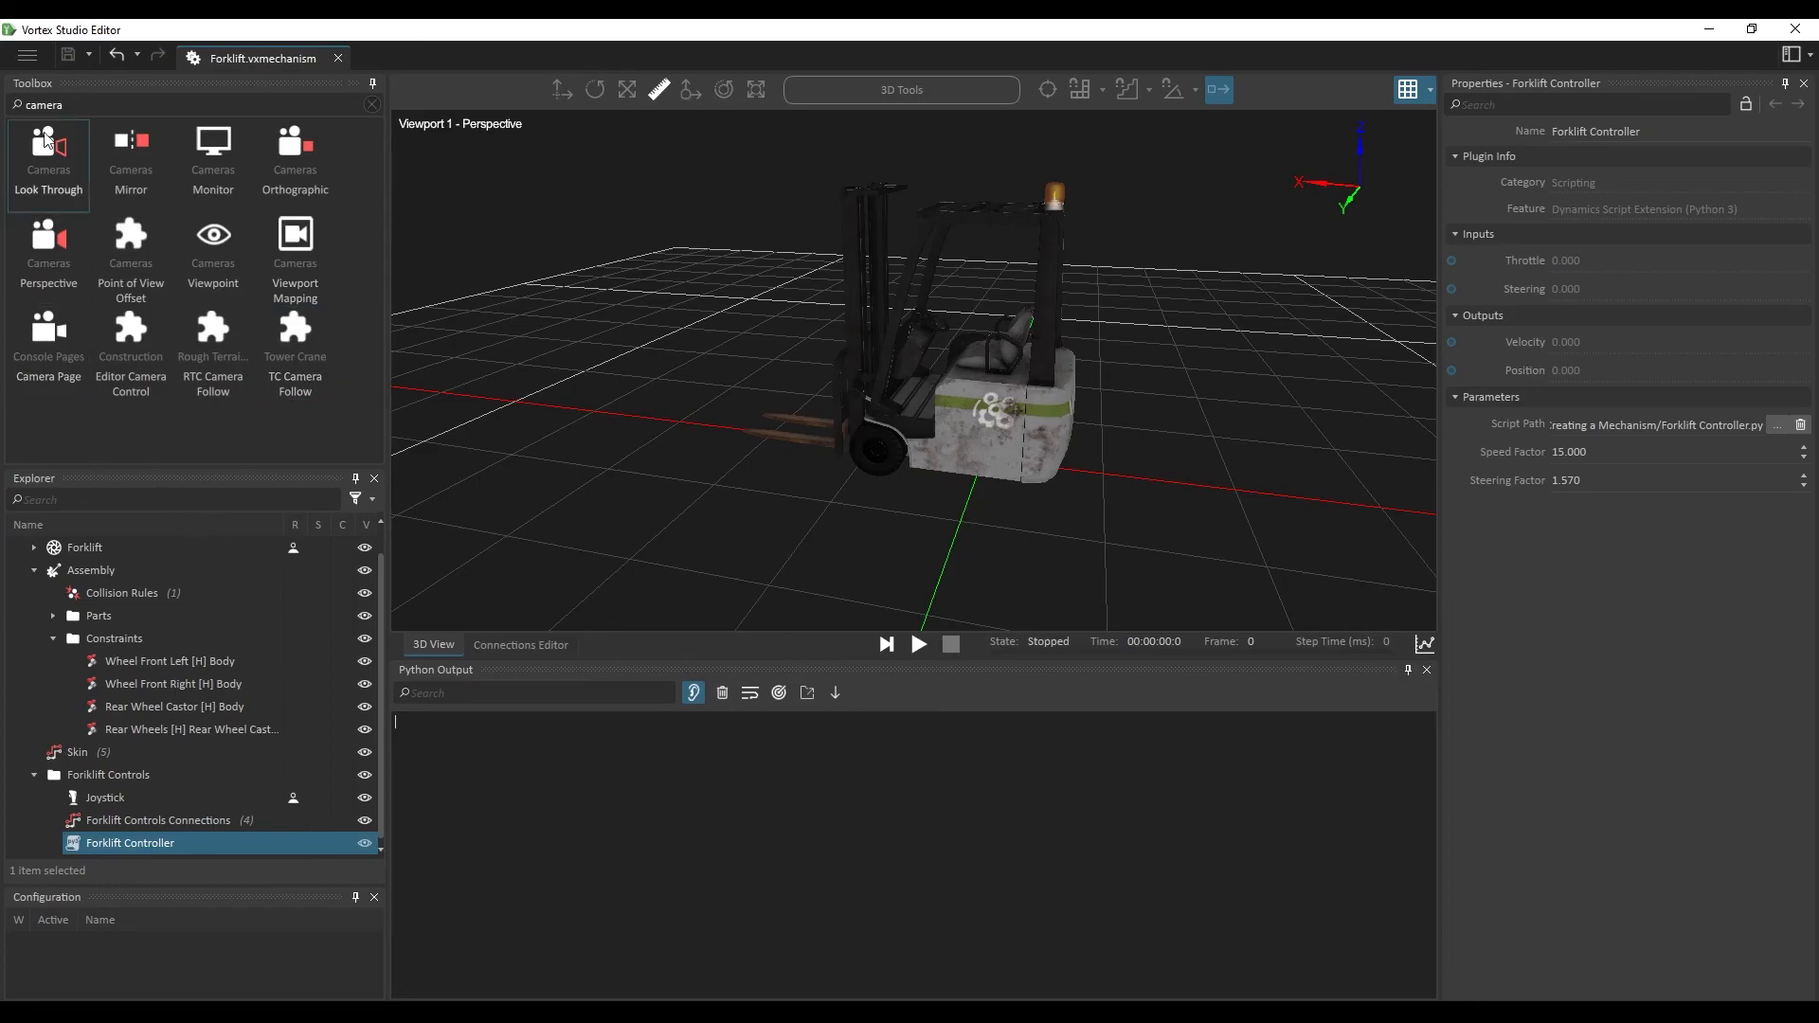
double_click(52, 270)
Step: Move the Perspective camera up into the driver's cab, to about x -0.19 m and z 1.56 m
left_click(560, 92)
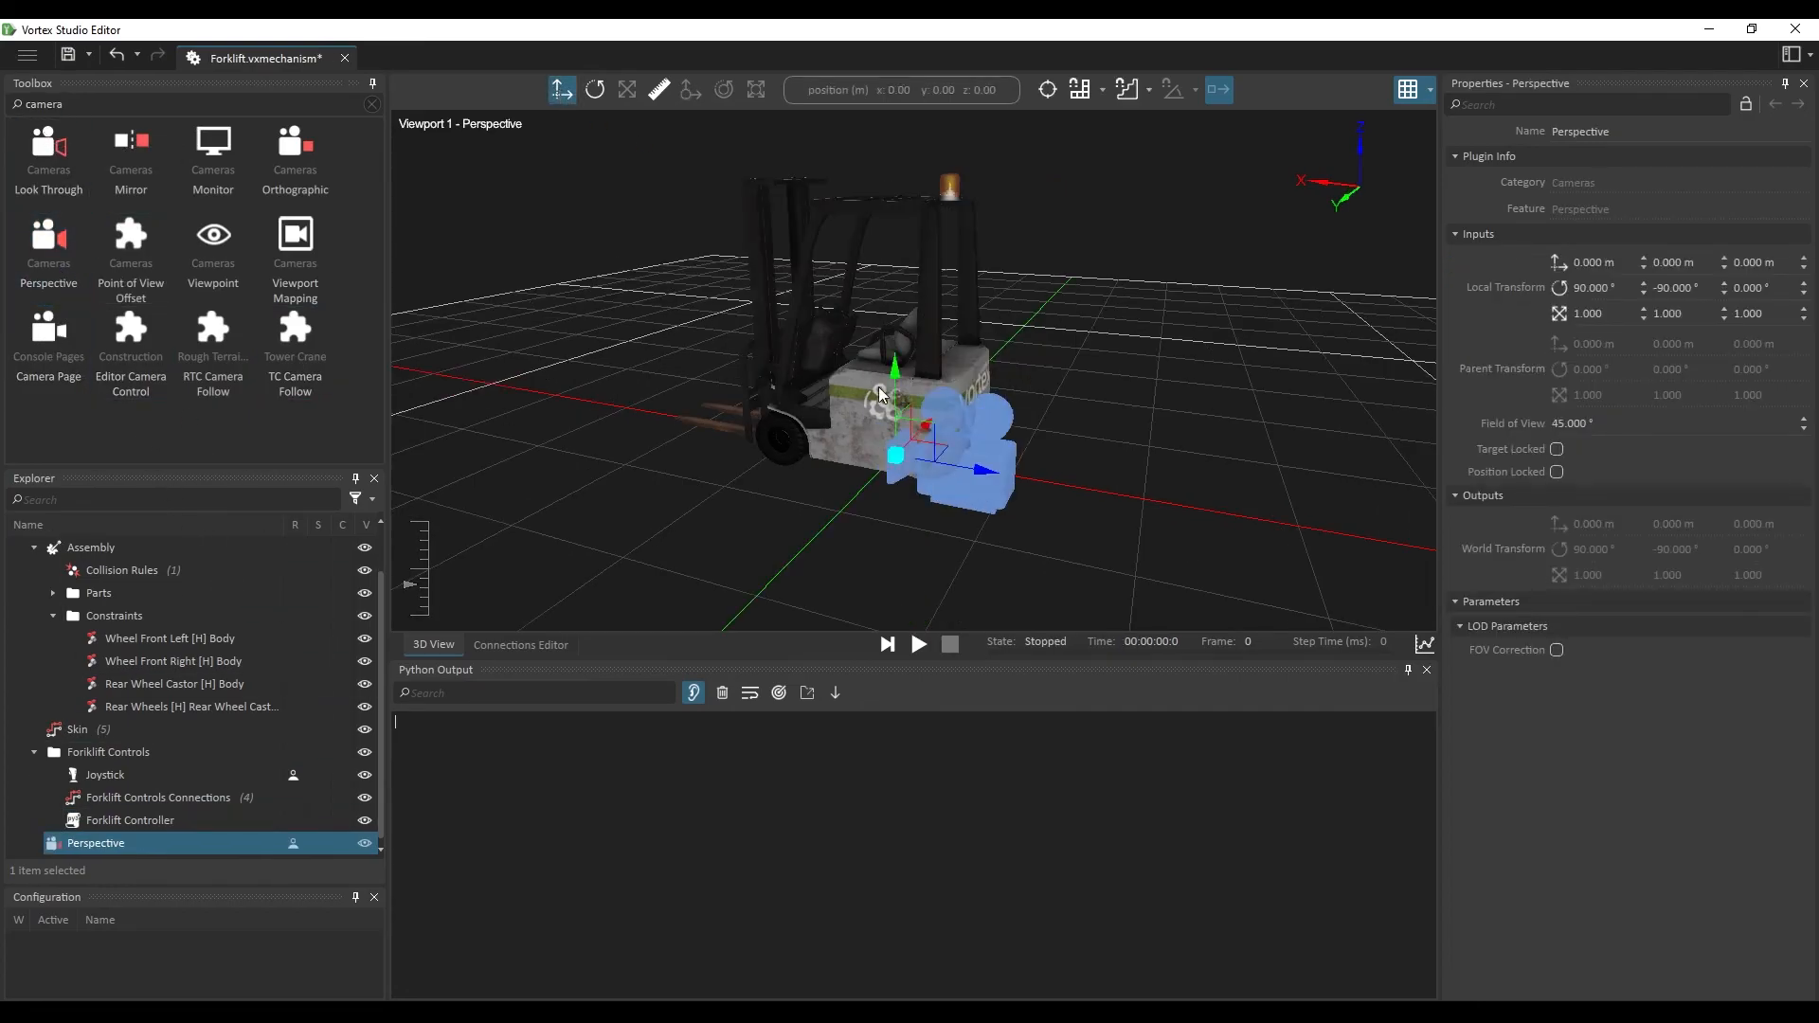
left_click_drag(896, 379, 892, 180)
scroll(874, 366, "up", 5)
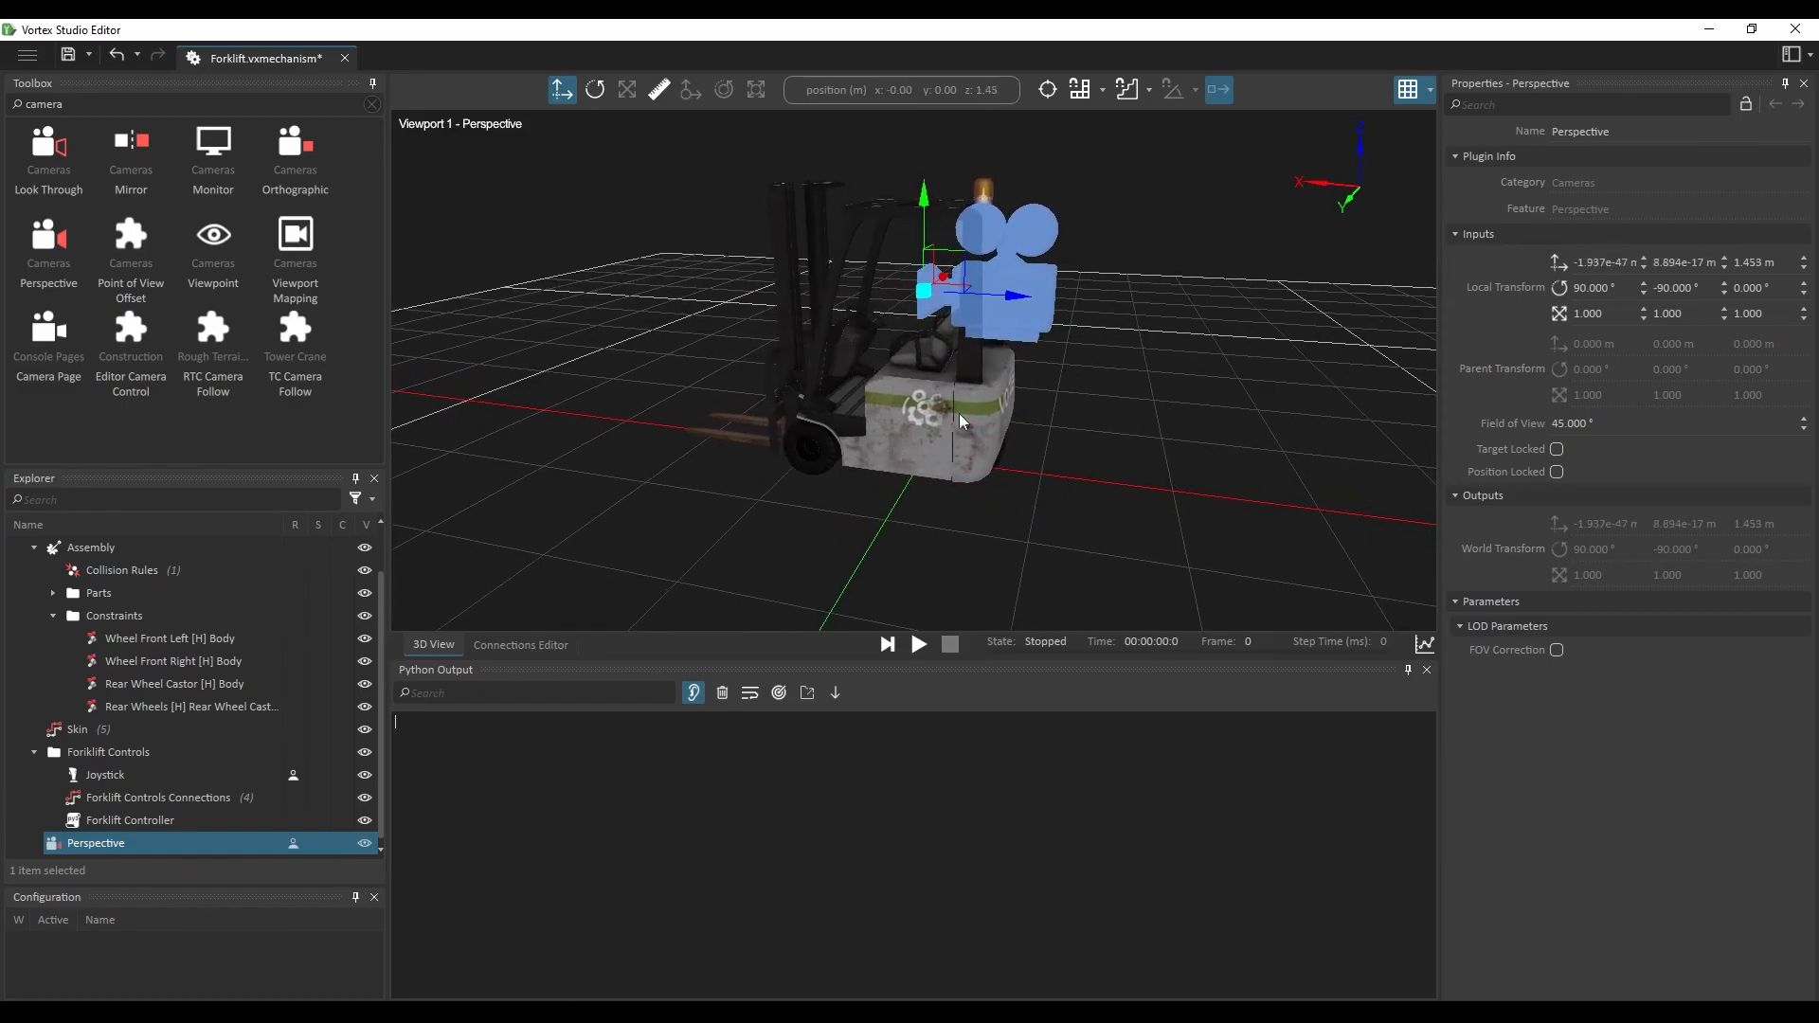
left_click_drag(874, 357, 927, 362)
middle_click_drag(824, 440, 1006, 422)
left_click_drag(1068, 217, 1067, 197)
middle_click_drag(1123, 358, 1090, 362)
Step: Activate the Perspective camera and close the Python Output to enlarge the 3D view
right_click(156, 850)
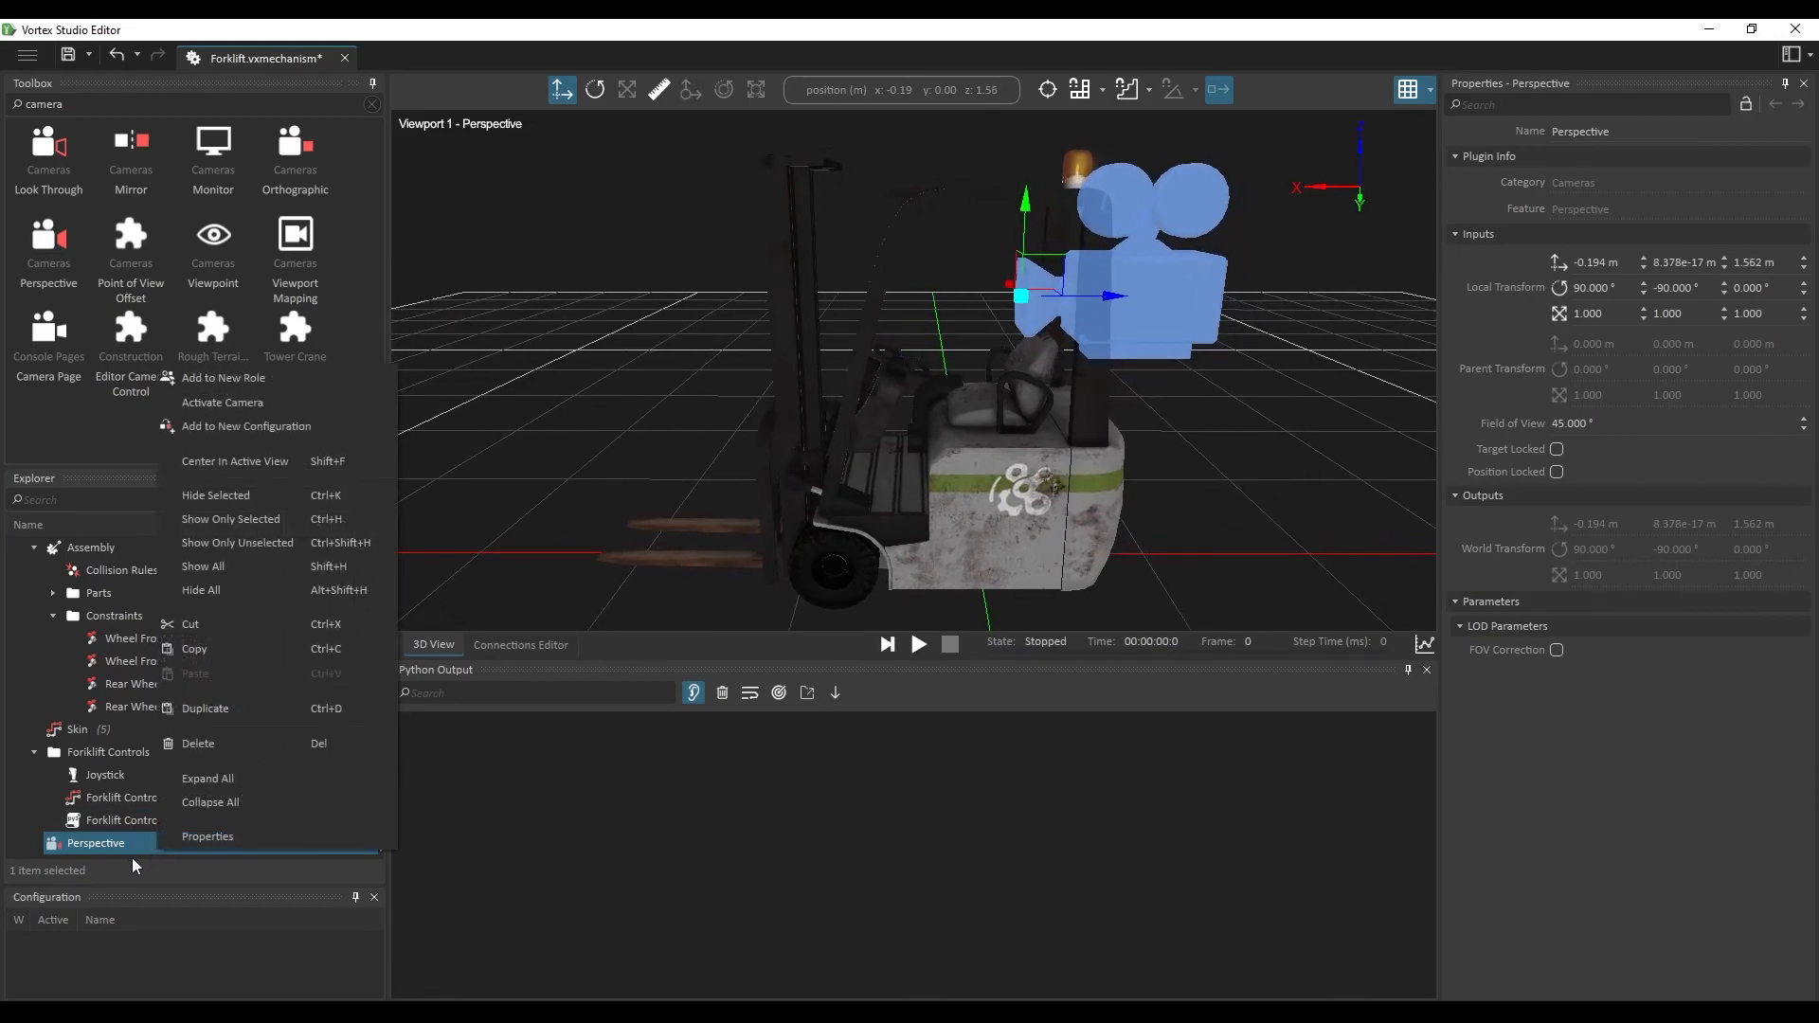
left_click(284, 404)
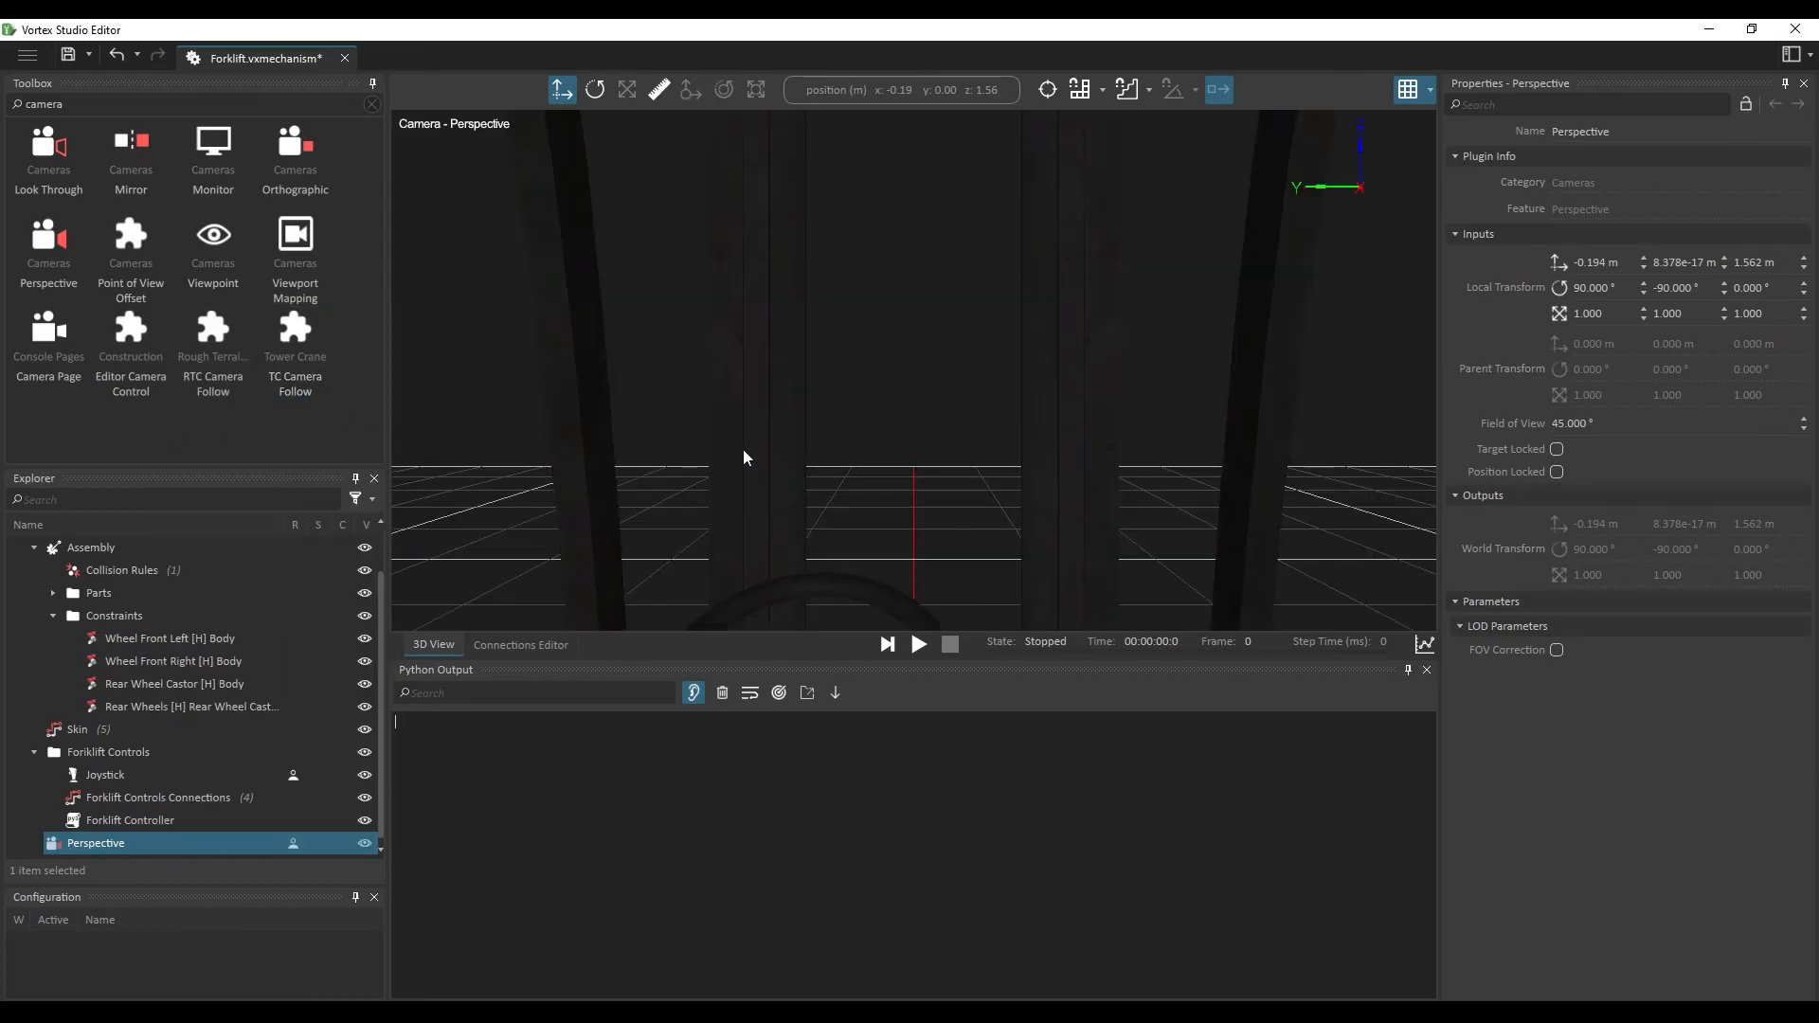
left_click(1427, 670)
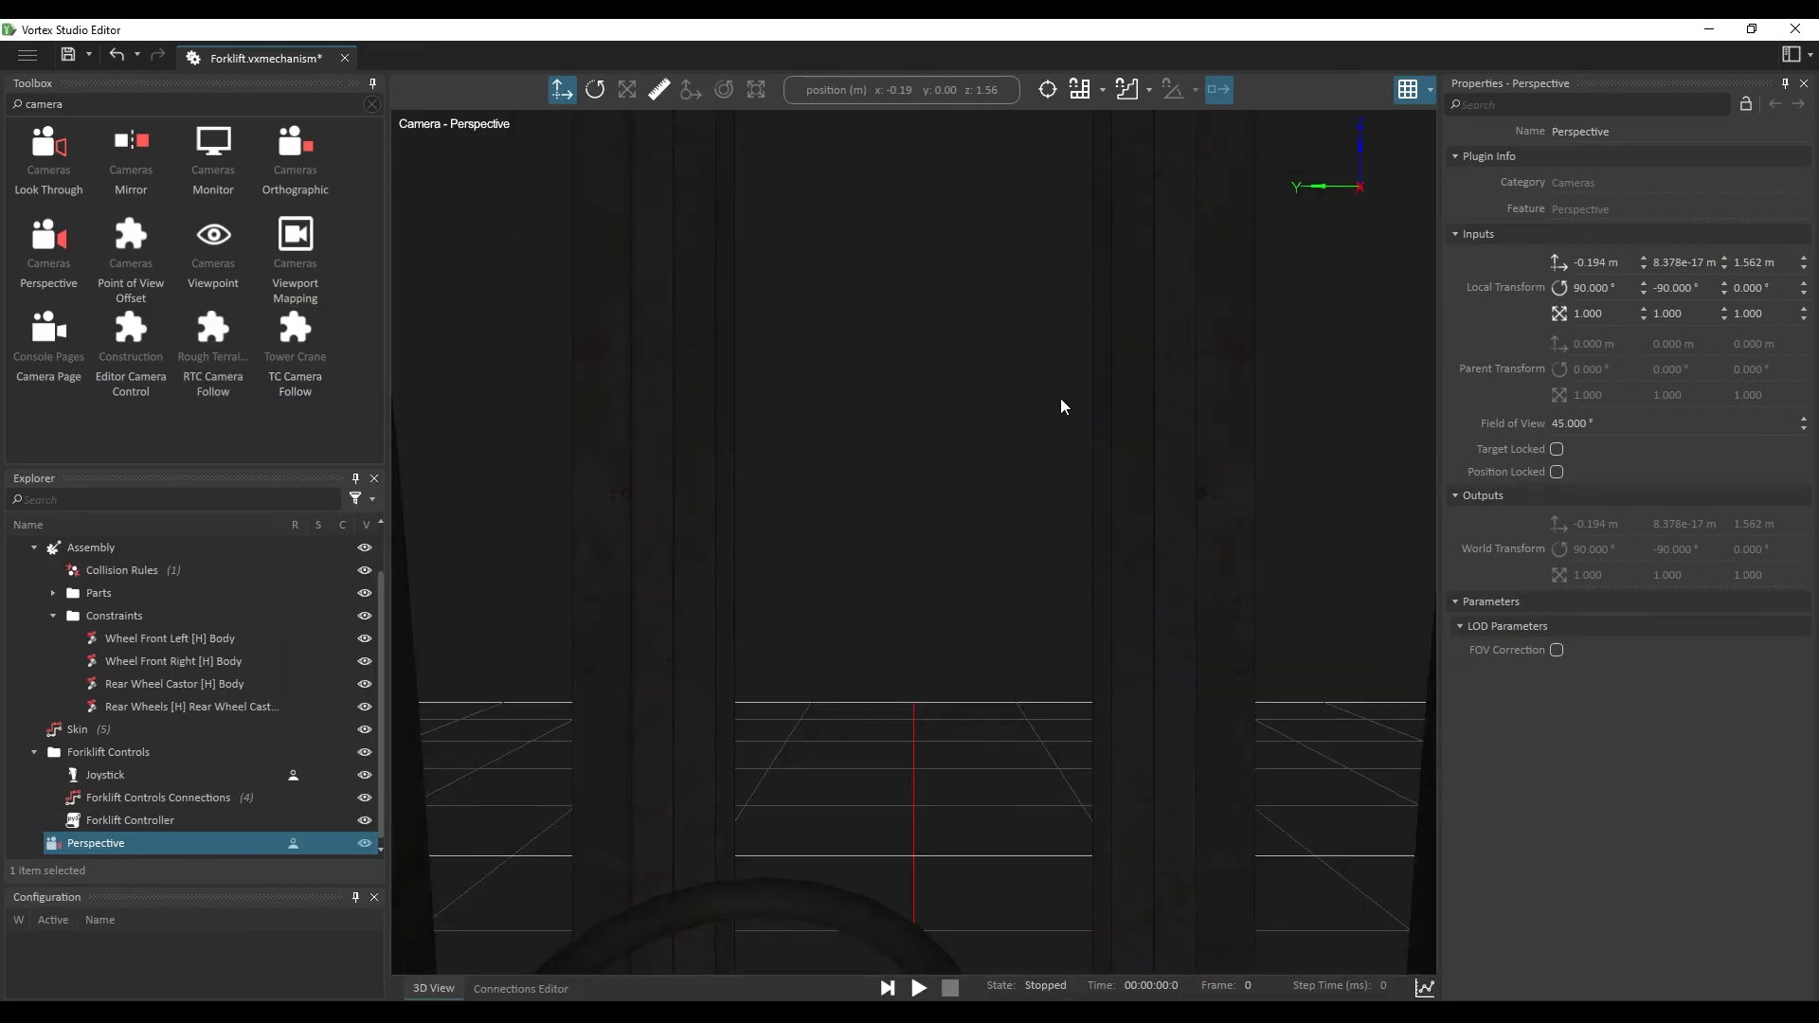
Step: Reposition the active camera behind the steering wheel at about x -0.90, y -0.08, z 1.77 m, and return to the regular viewport
left_click_drag(964, 337, 1075, 512)
scroll(1006, 526, "up", 1)
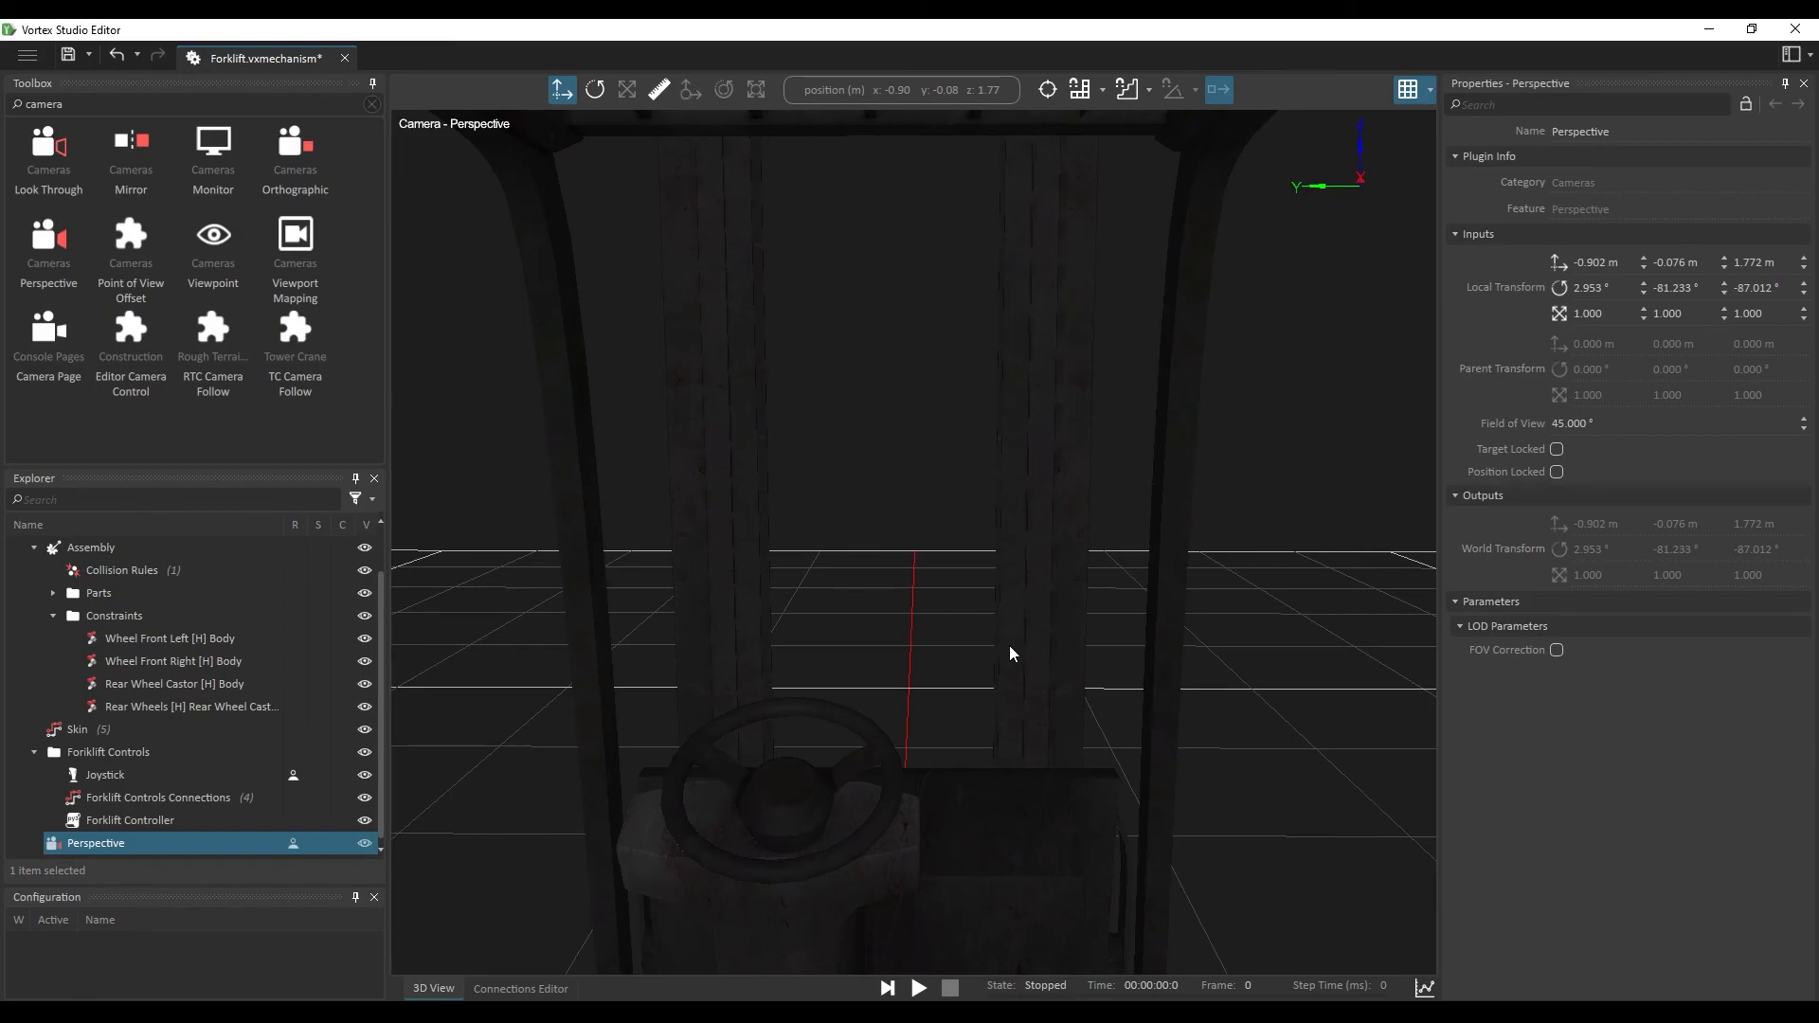
key("Escape")
left_click_drag(728, 598, 1281, 355)
scroll(1231, 350, "up", 3)
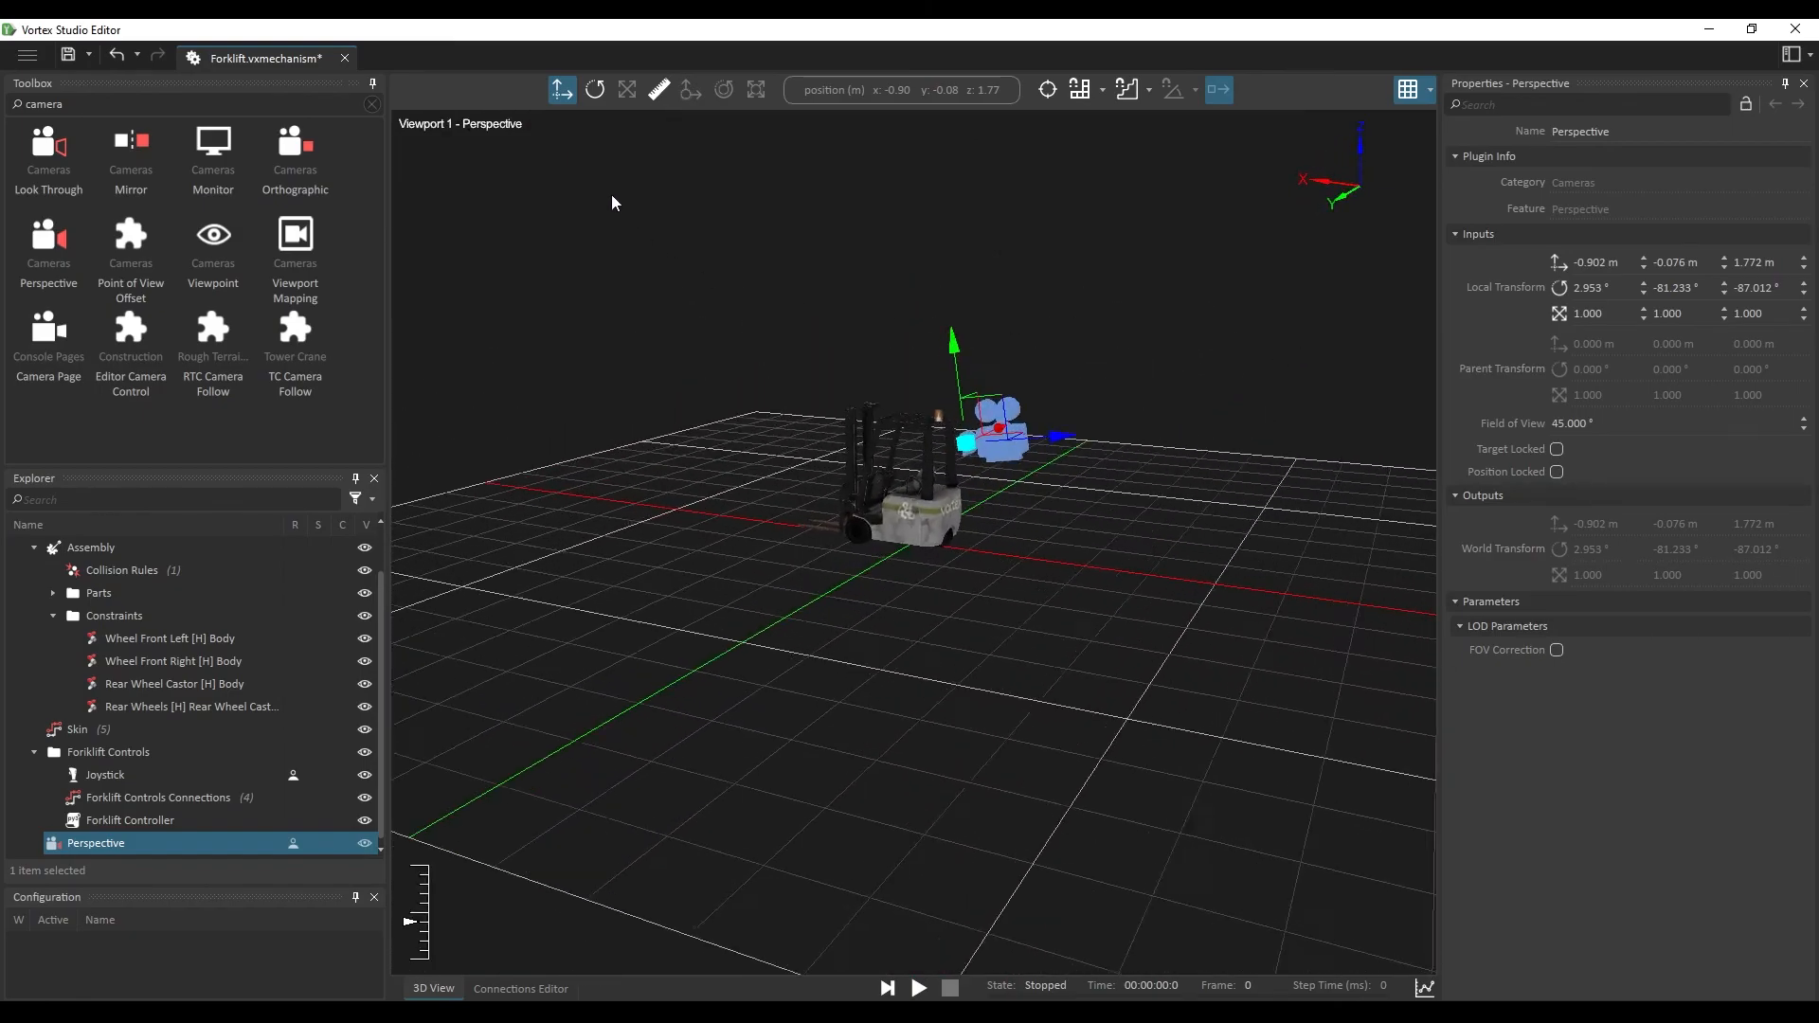
left_click_drag(765, 224, 963, 385)
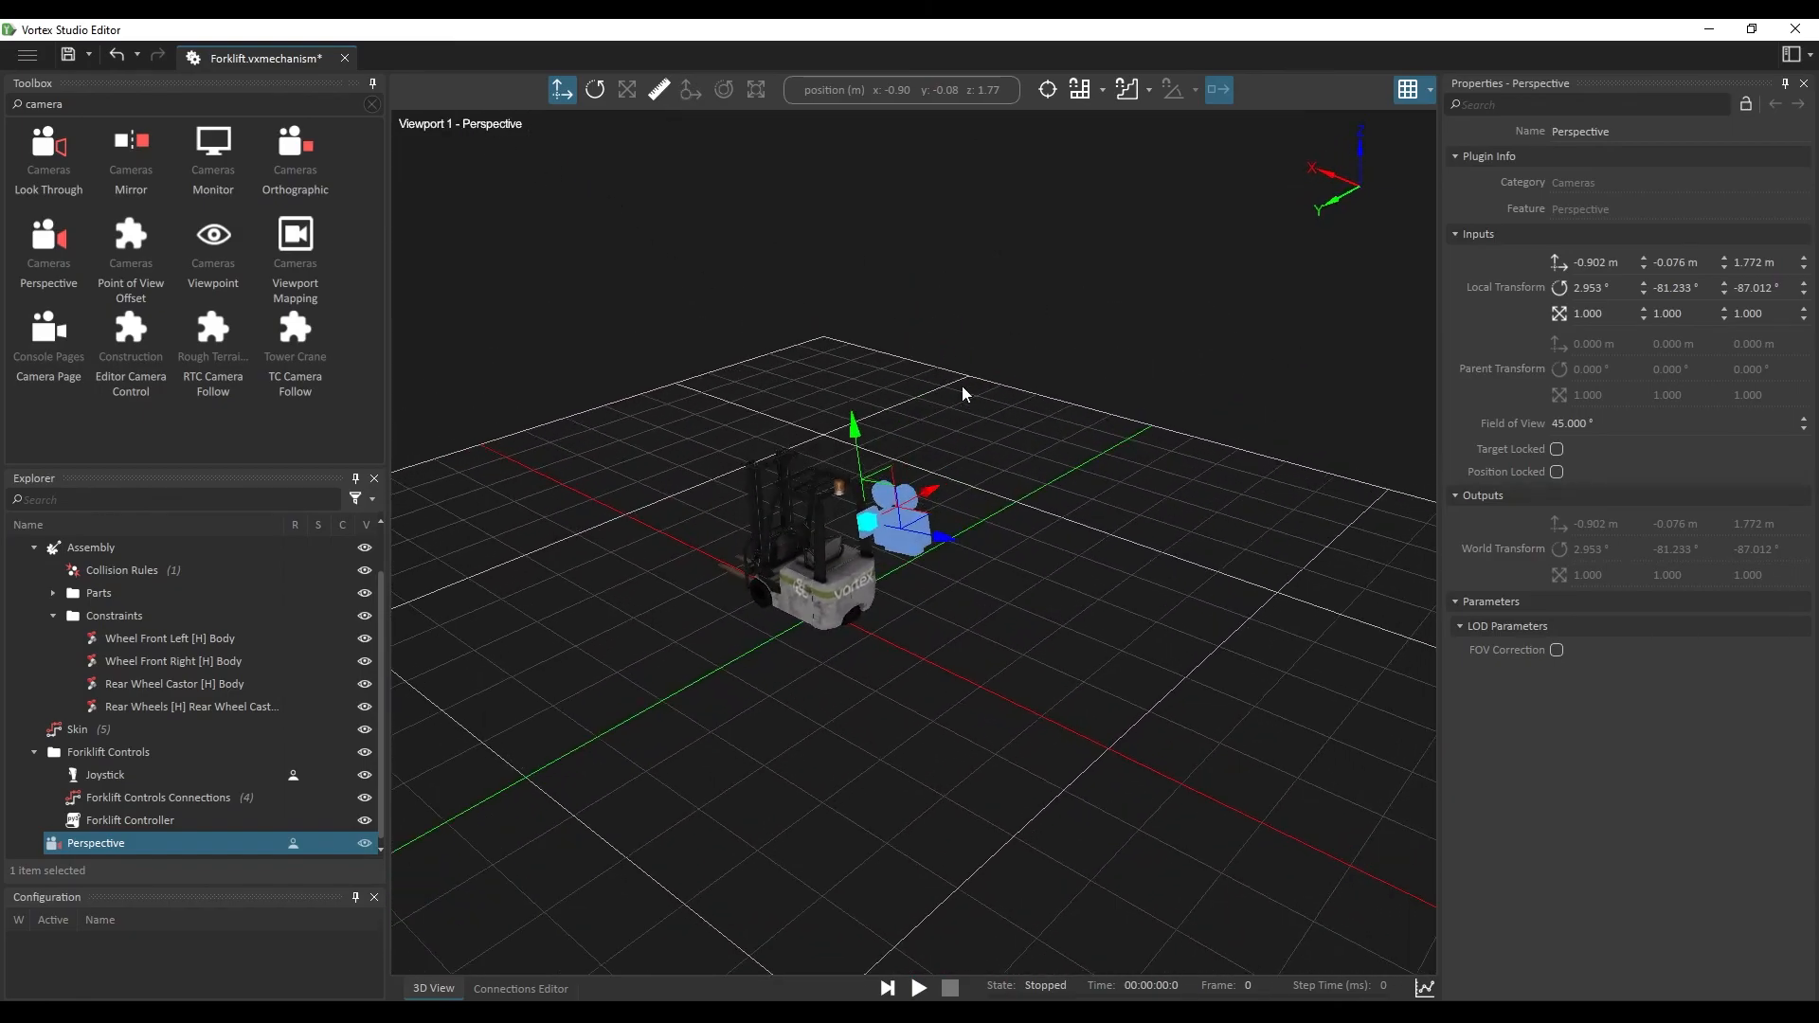
scroll(952, 519, "up", 3)
left_click_drag(951, 519, 1078, 521)
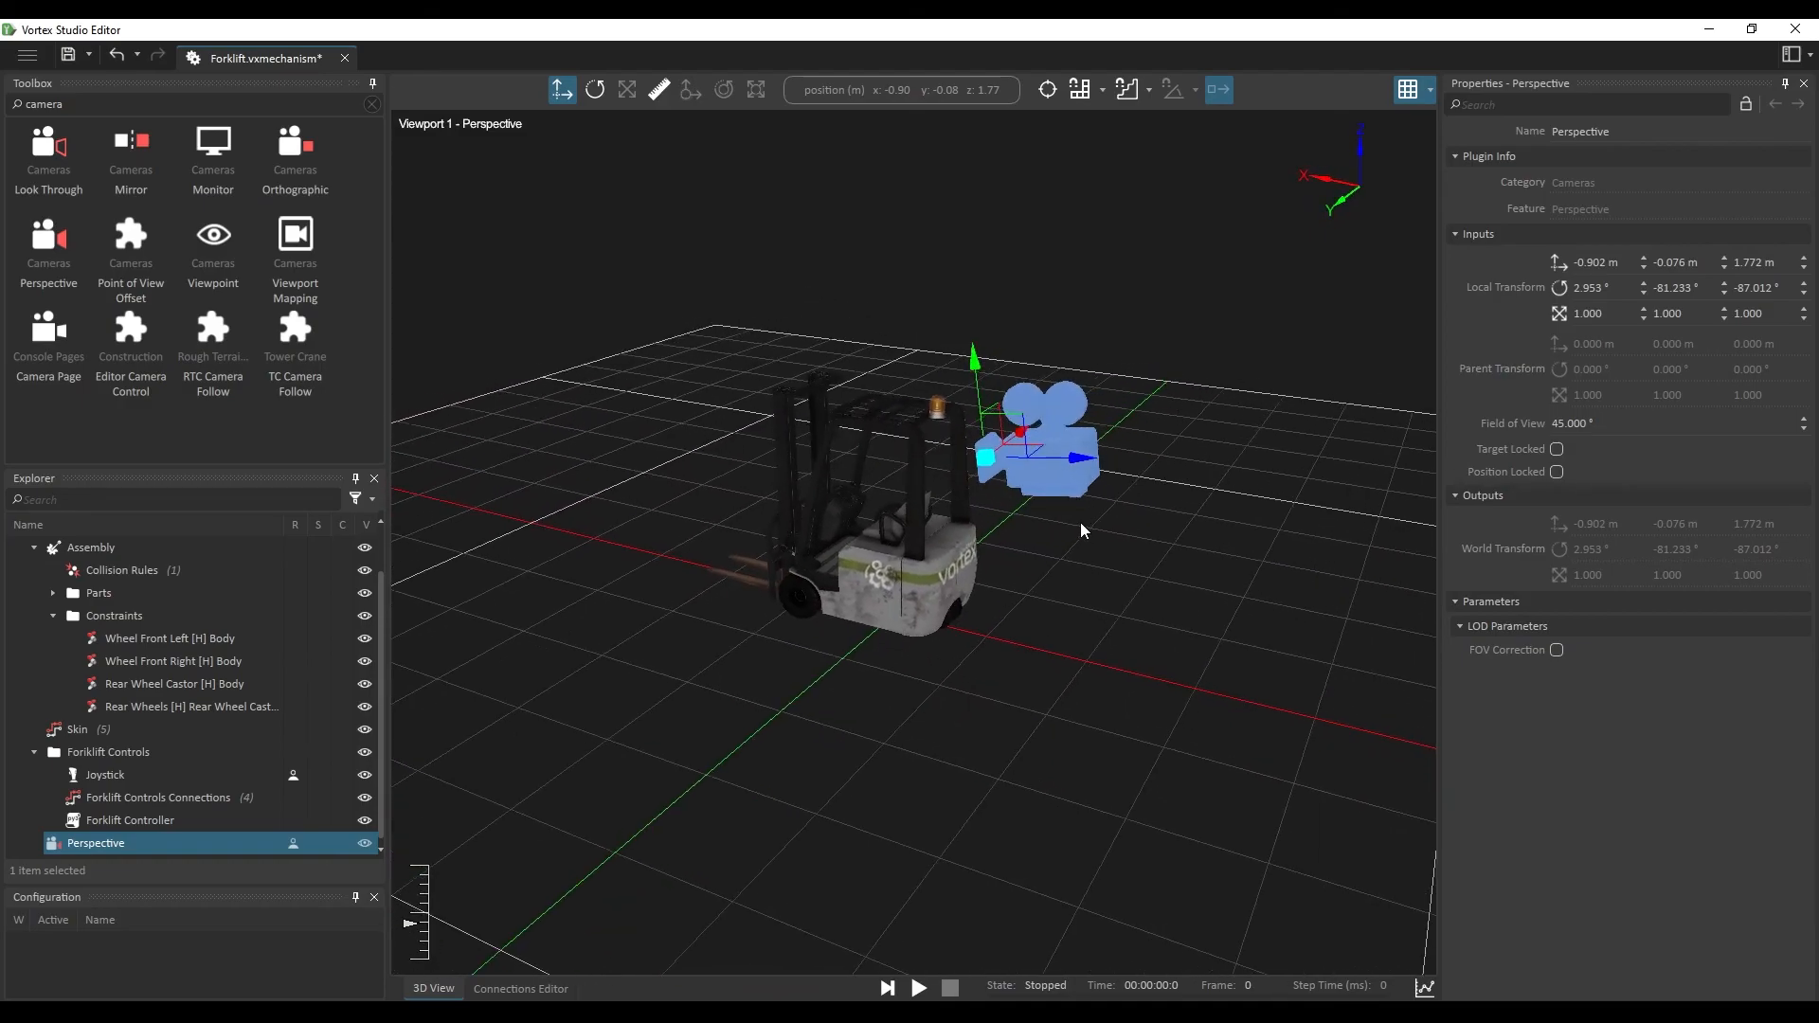
left_click_drag(1158, 657, 1200, 635)
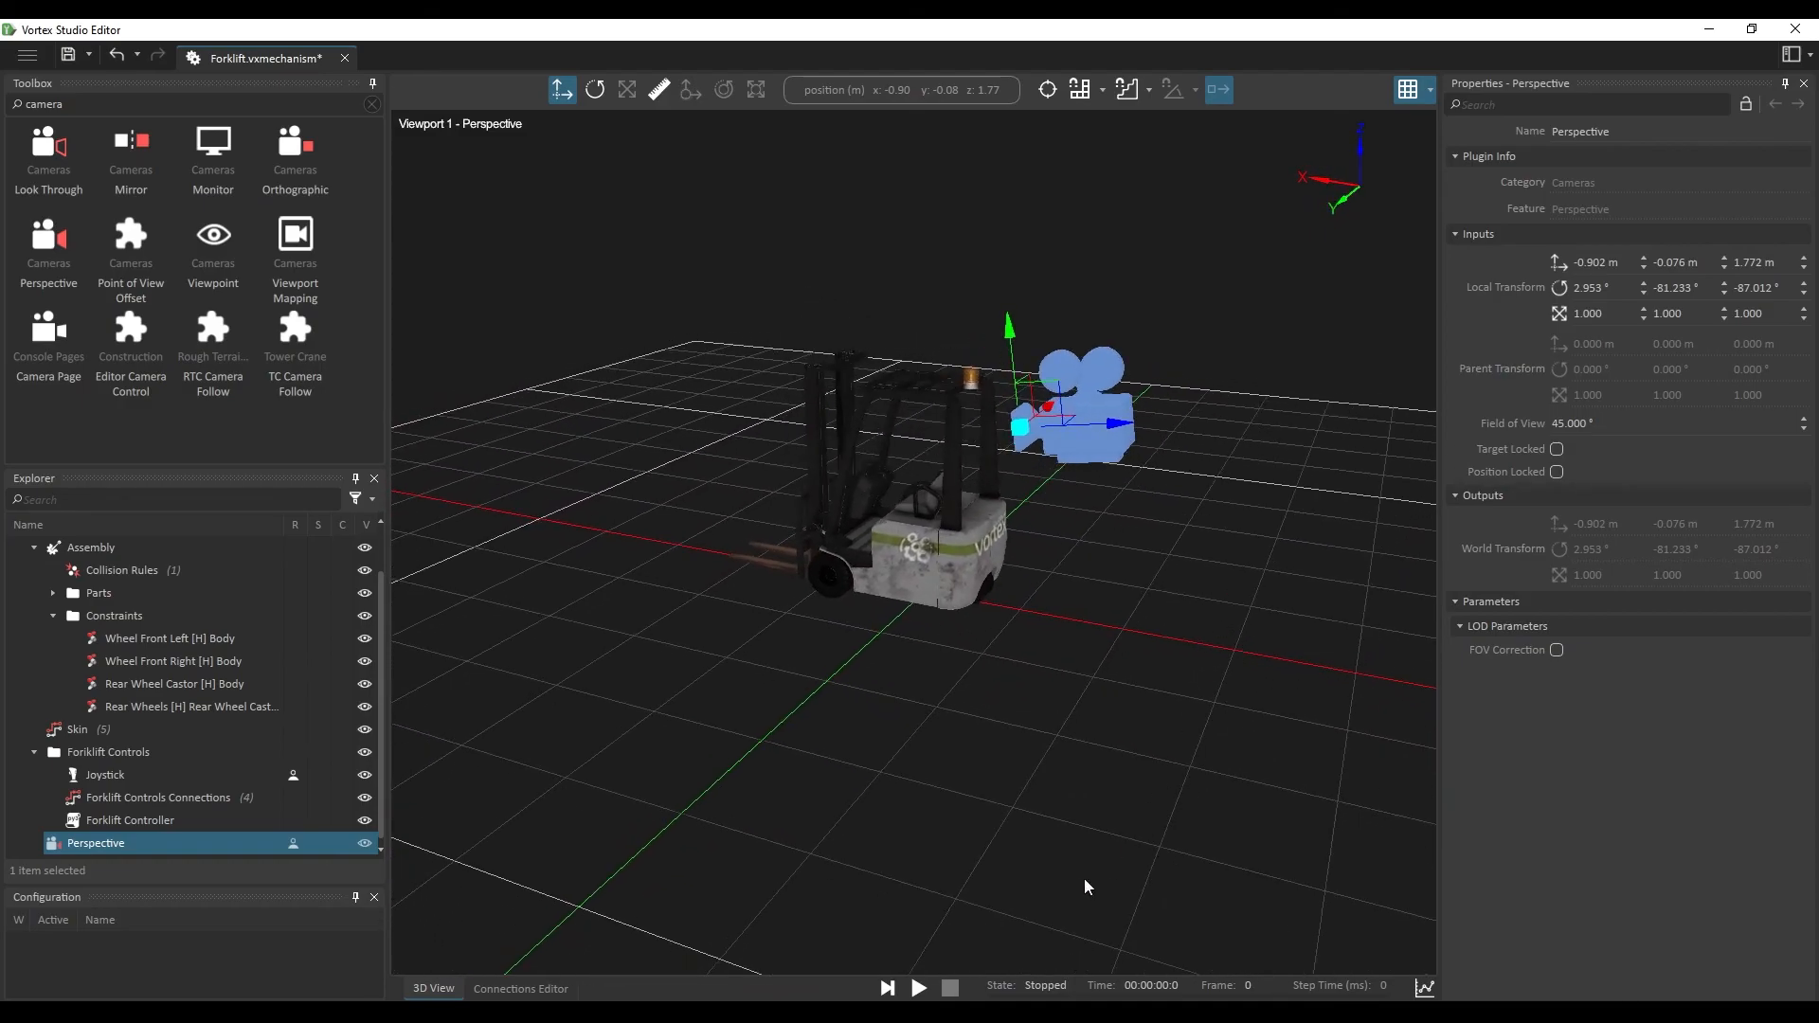
Step: Run the simulation through the Perspective camera to check whether it follows the forklift, and stop it
left_click(918, 988)
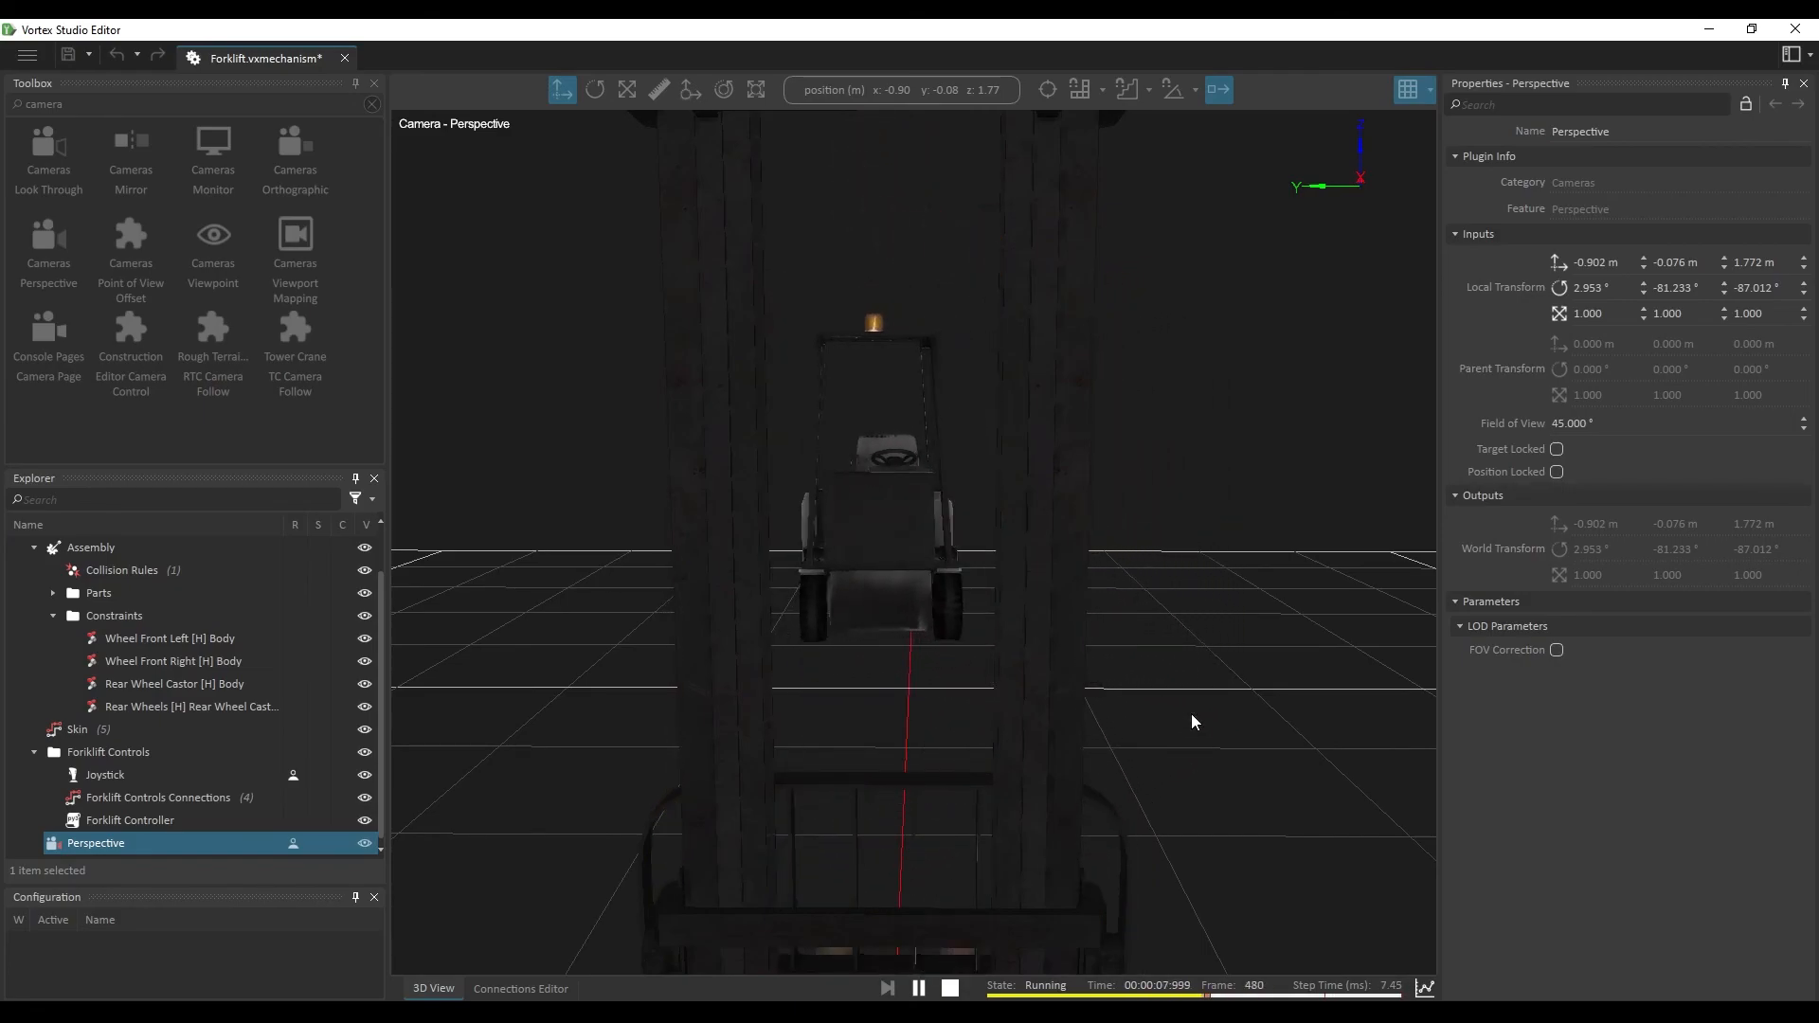
left_click(951, 988)
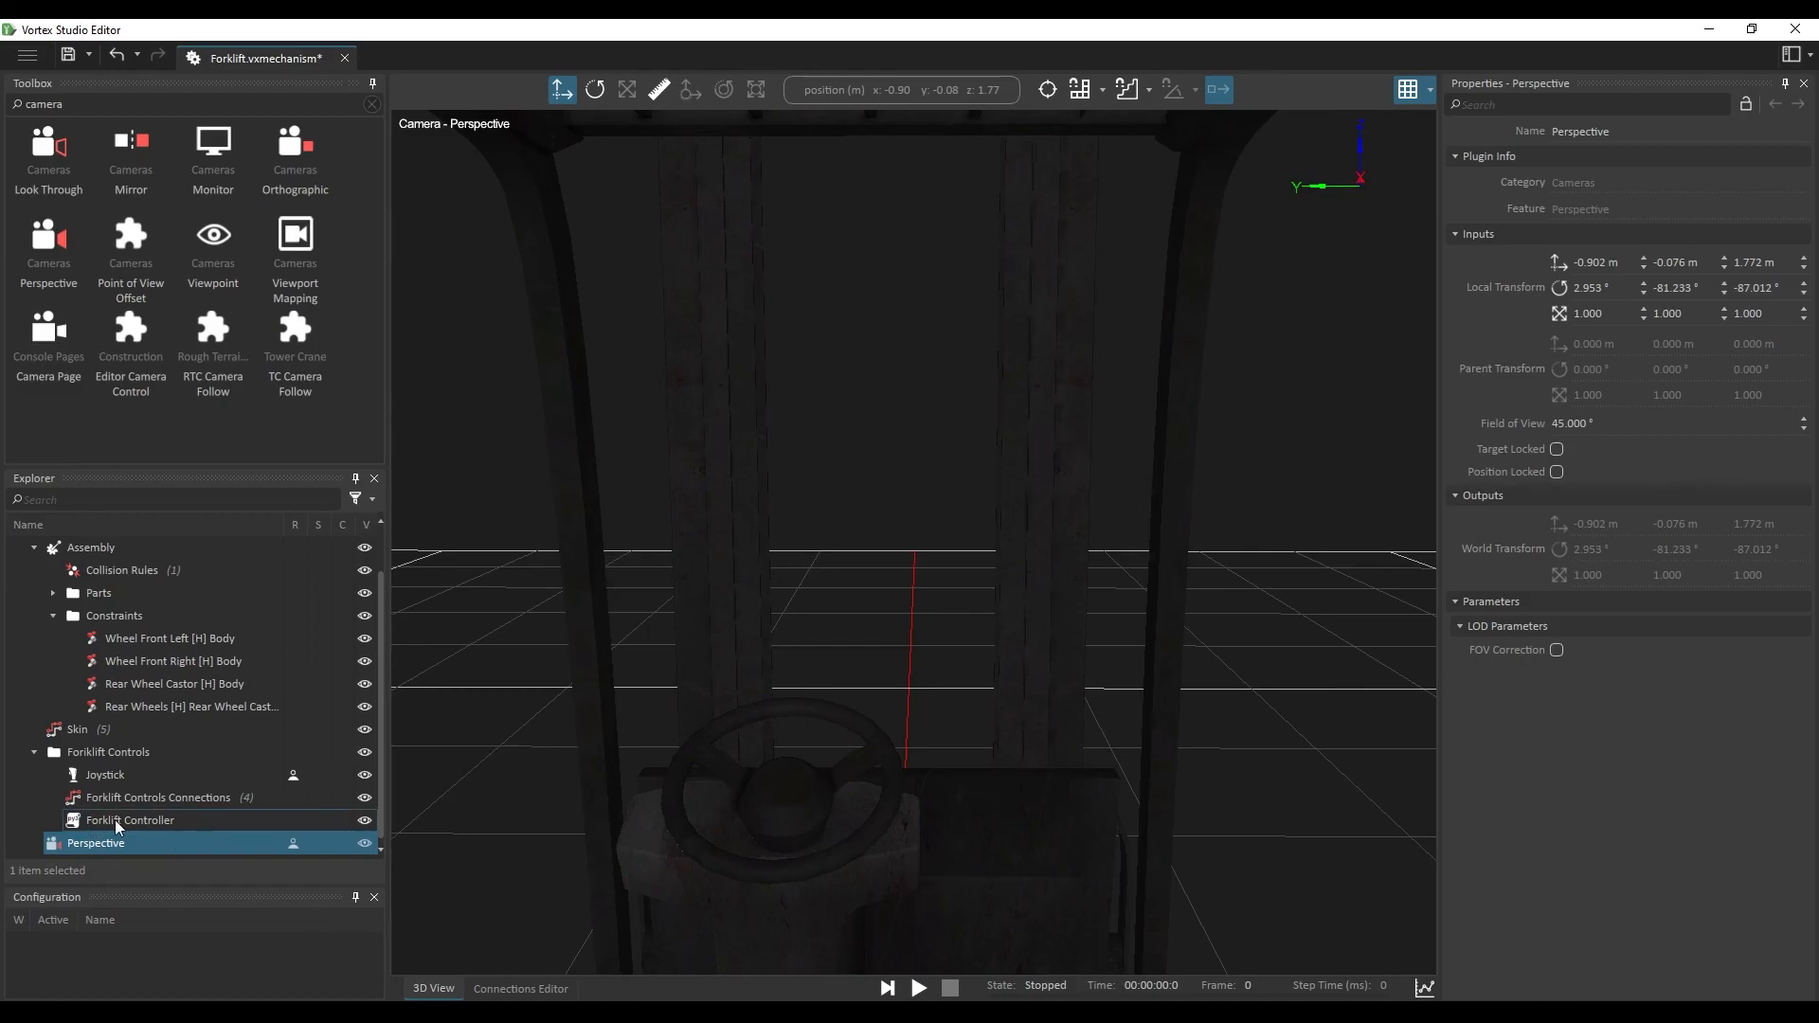
Step: Collapse the Constraints folder and open the Skin connection container for editing
left_click(76, 731)
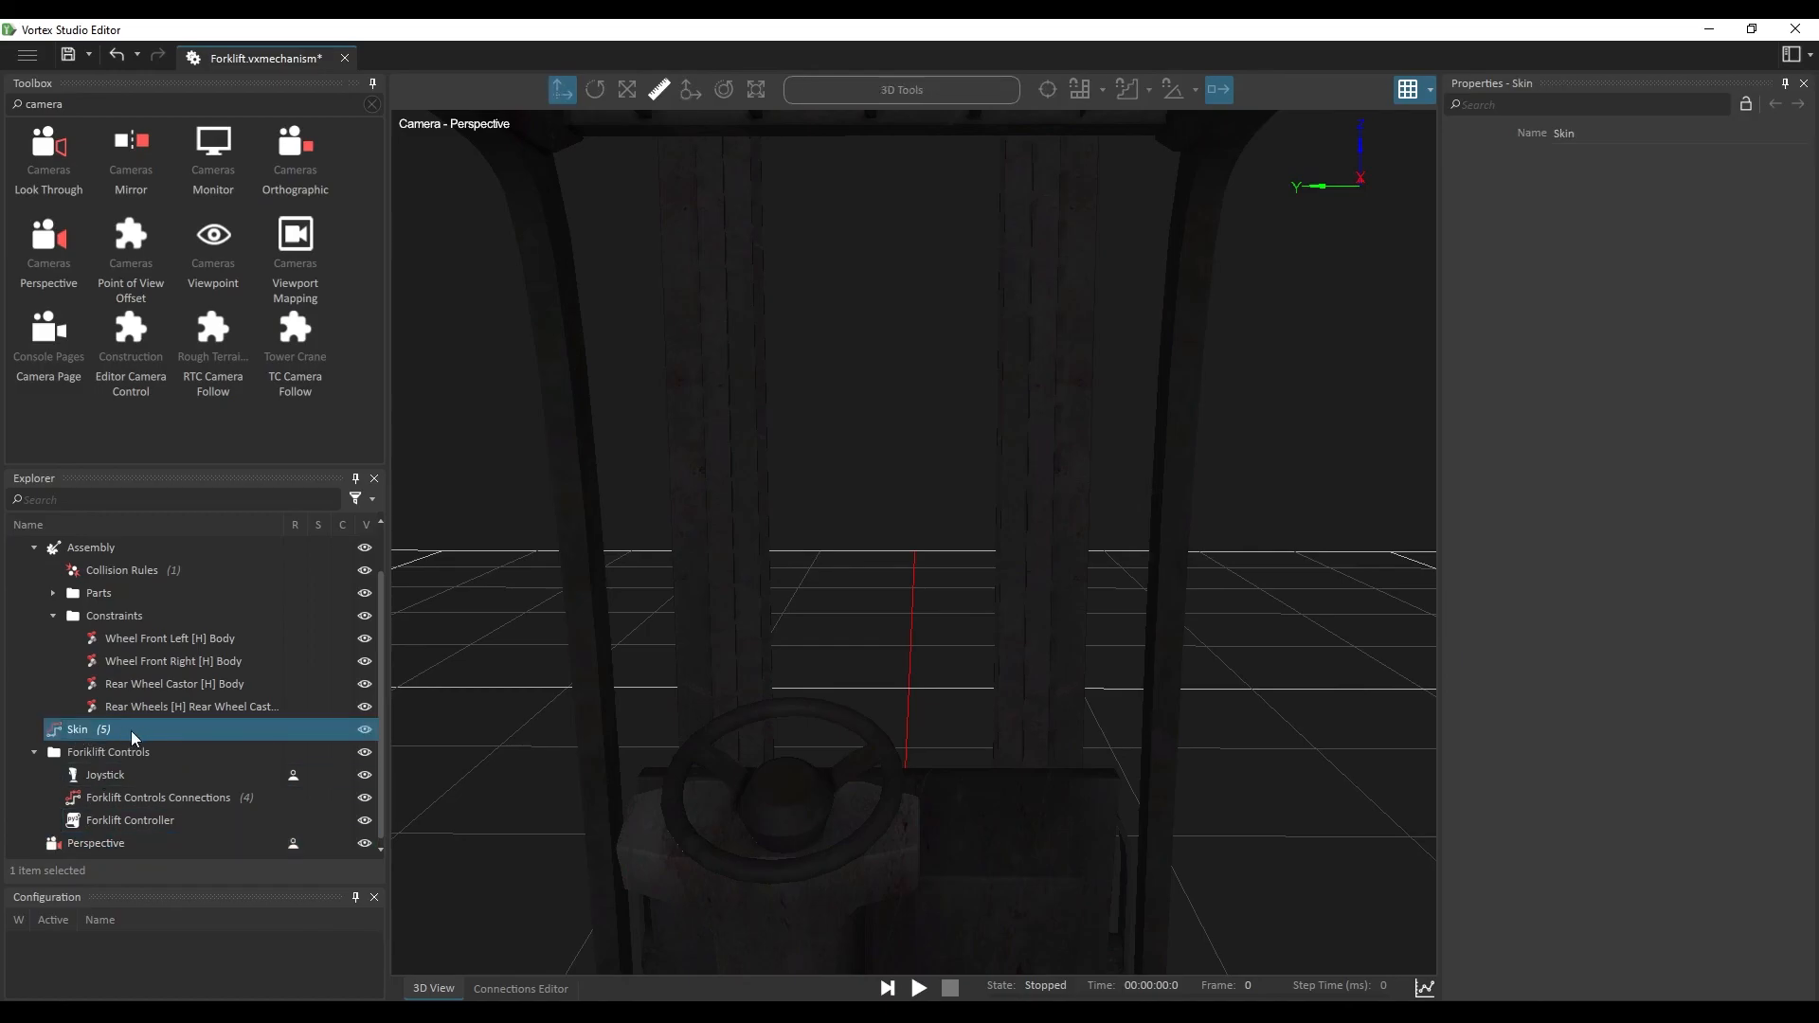
left_click(54, 617)
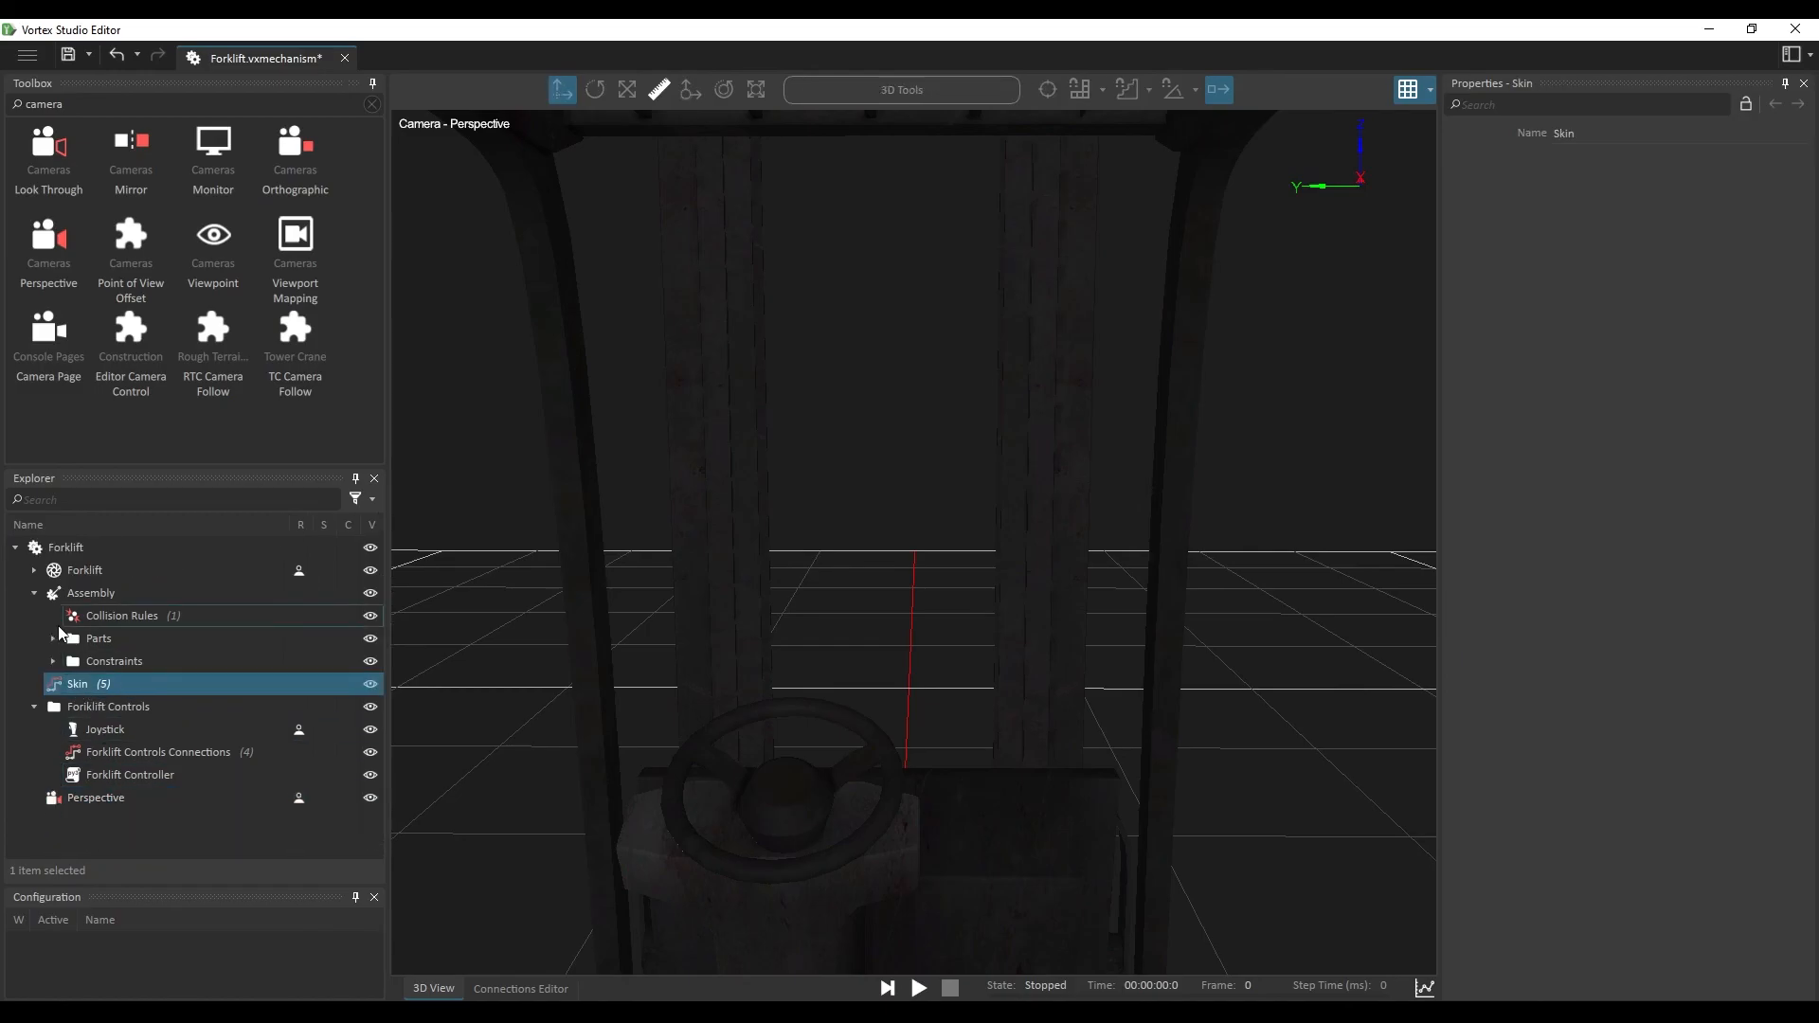
double_click(135, 686)
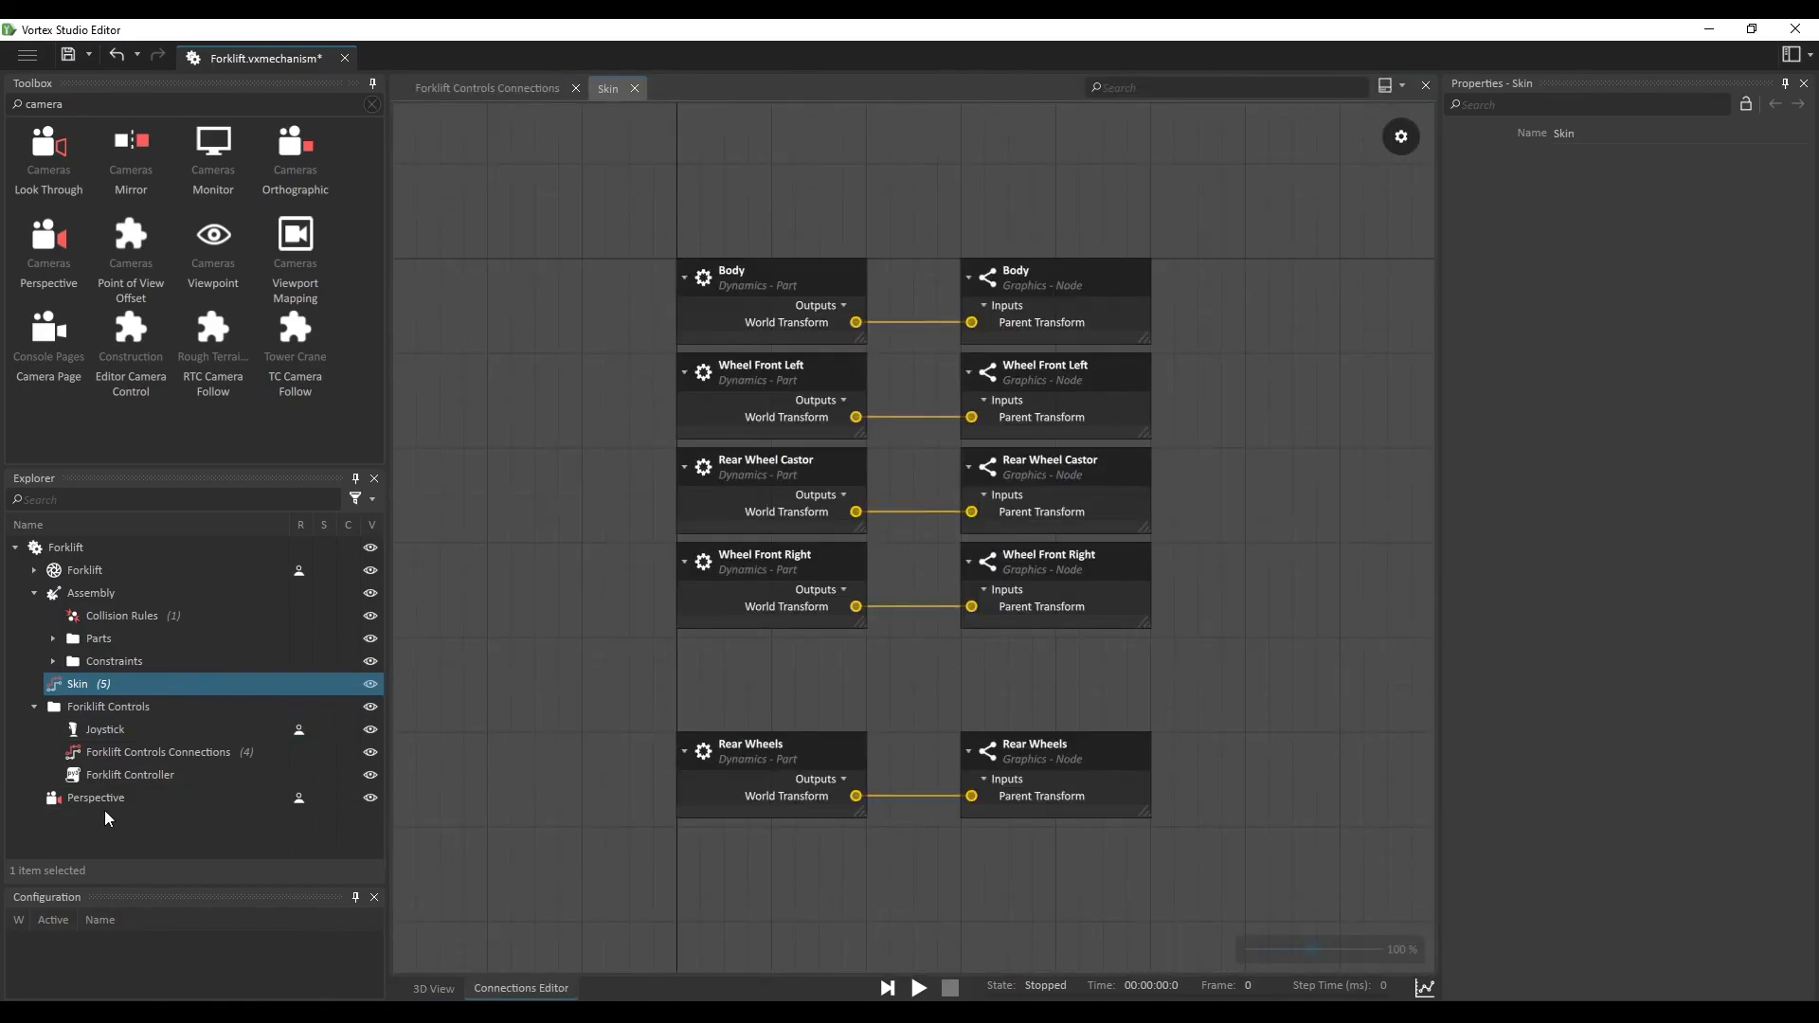
Step: Add the Perspective camera's Parent Transform input above the Body node and connect it to the Body part's World Transform output
left_click(69, 801)
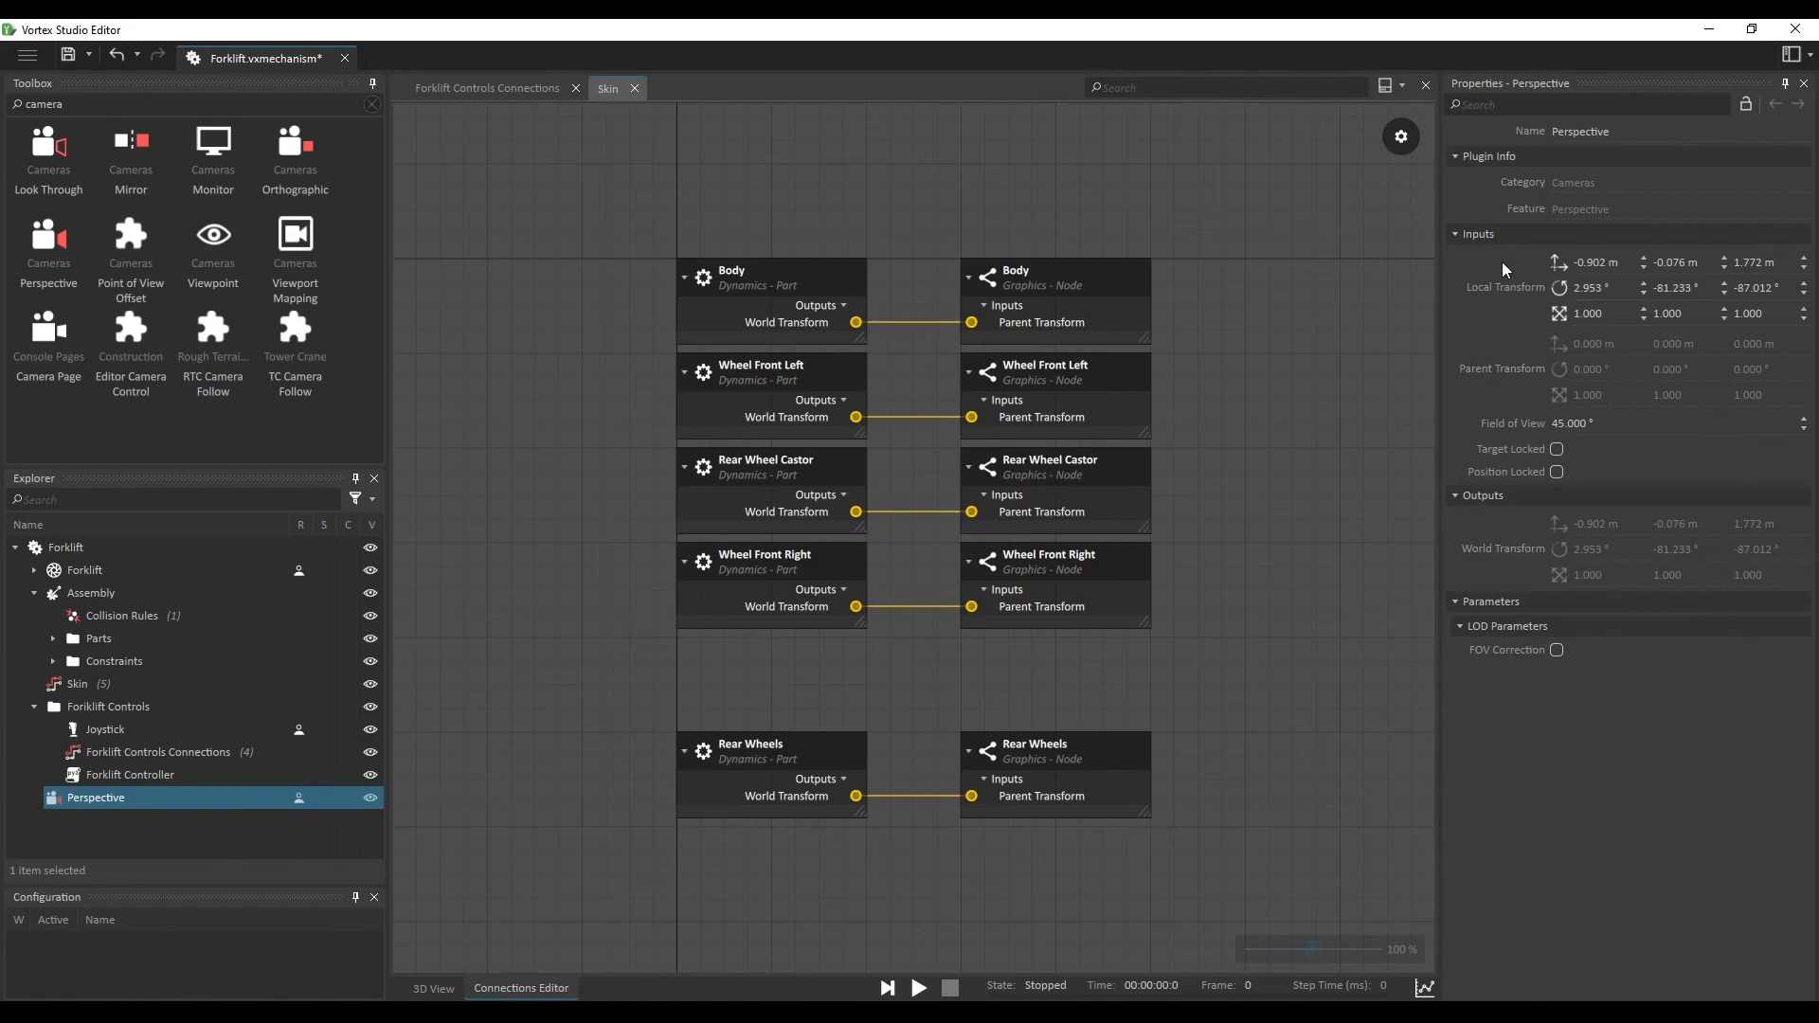
left_click_drag(1527, 375, 1044, 655)
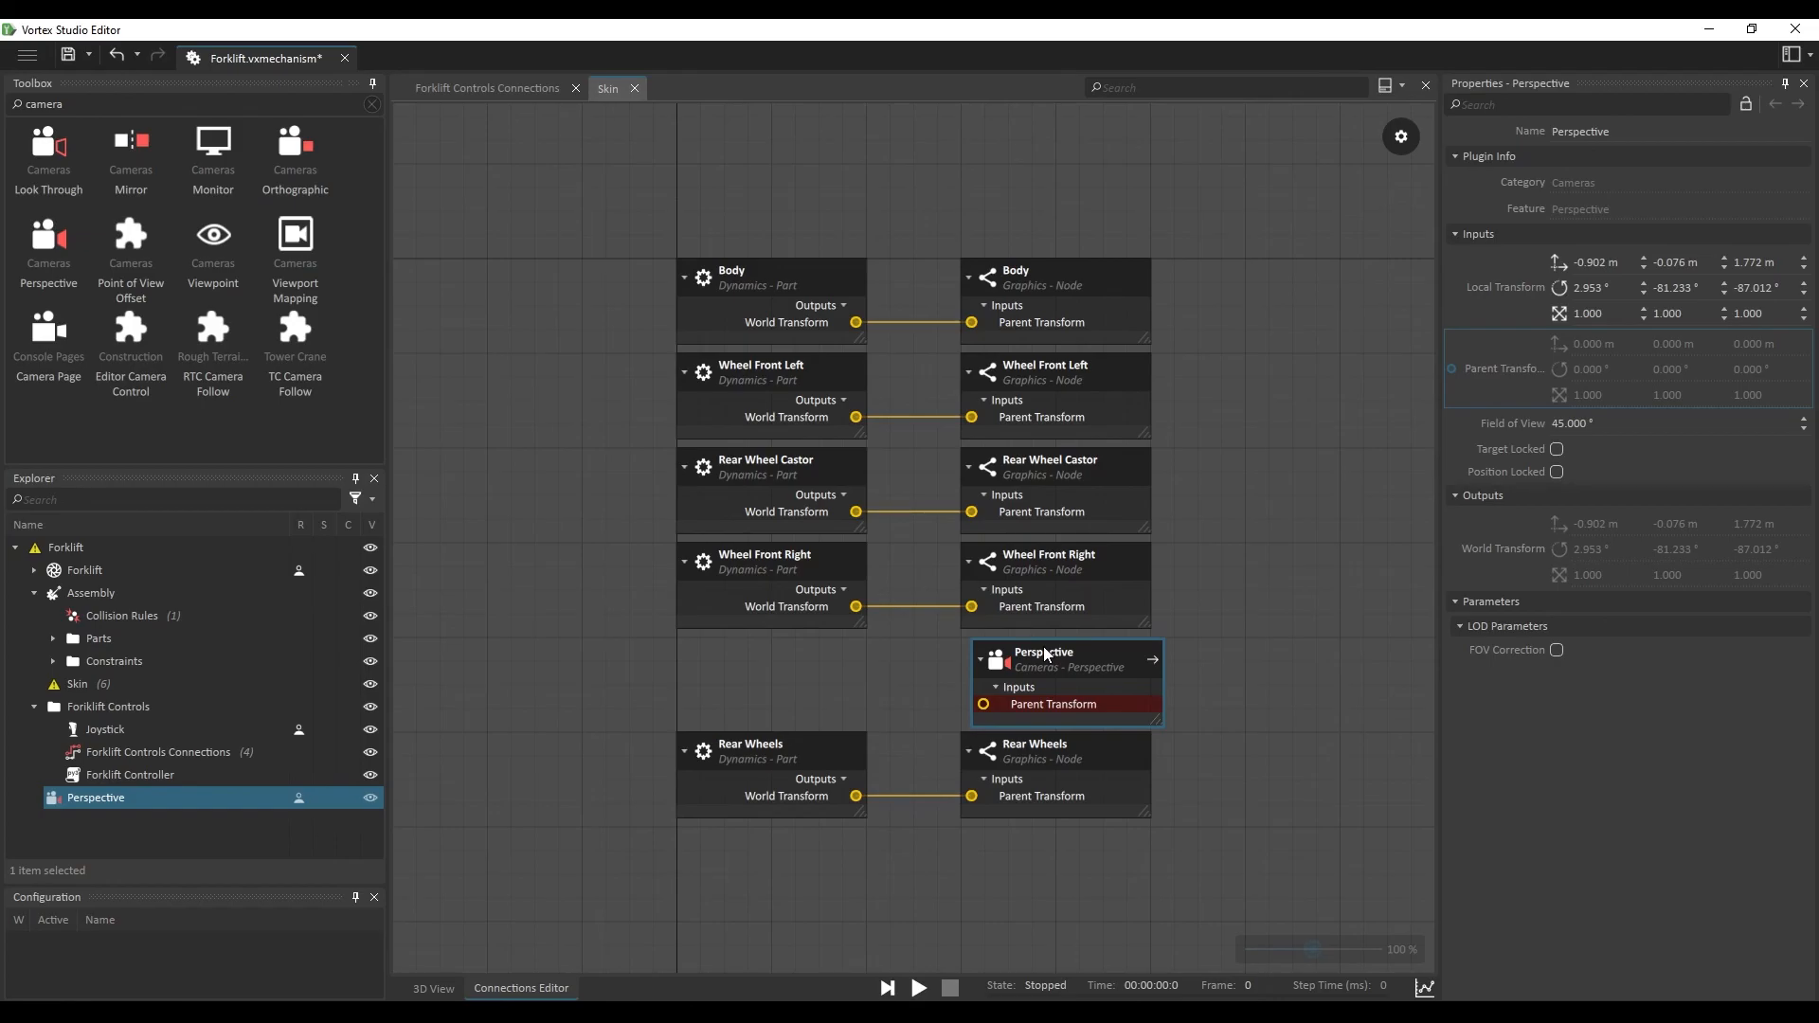
left_click_drag(1046, 654, 1035, 139)
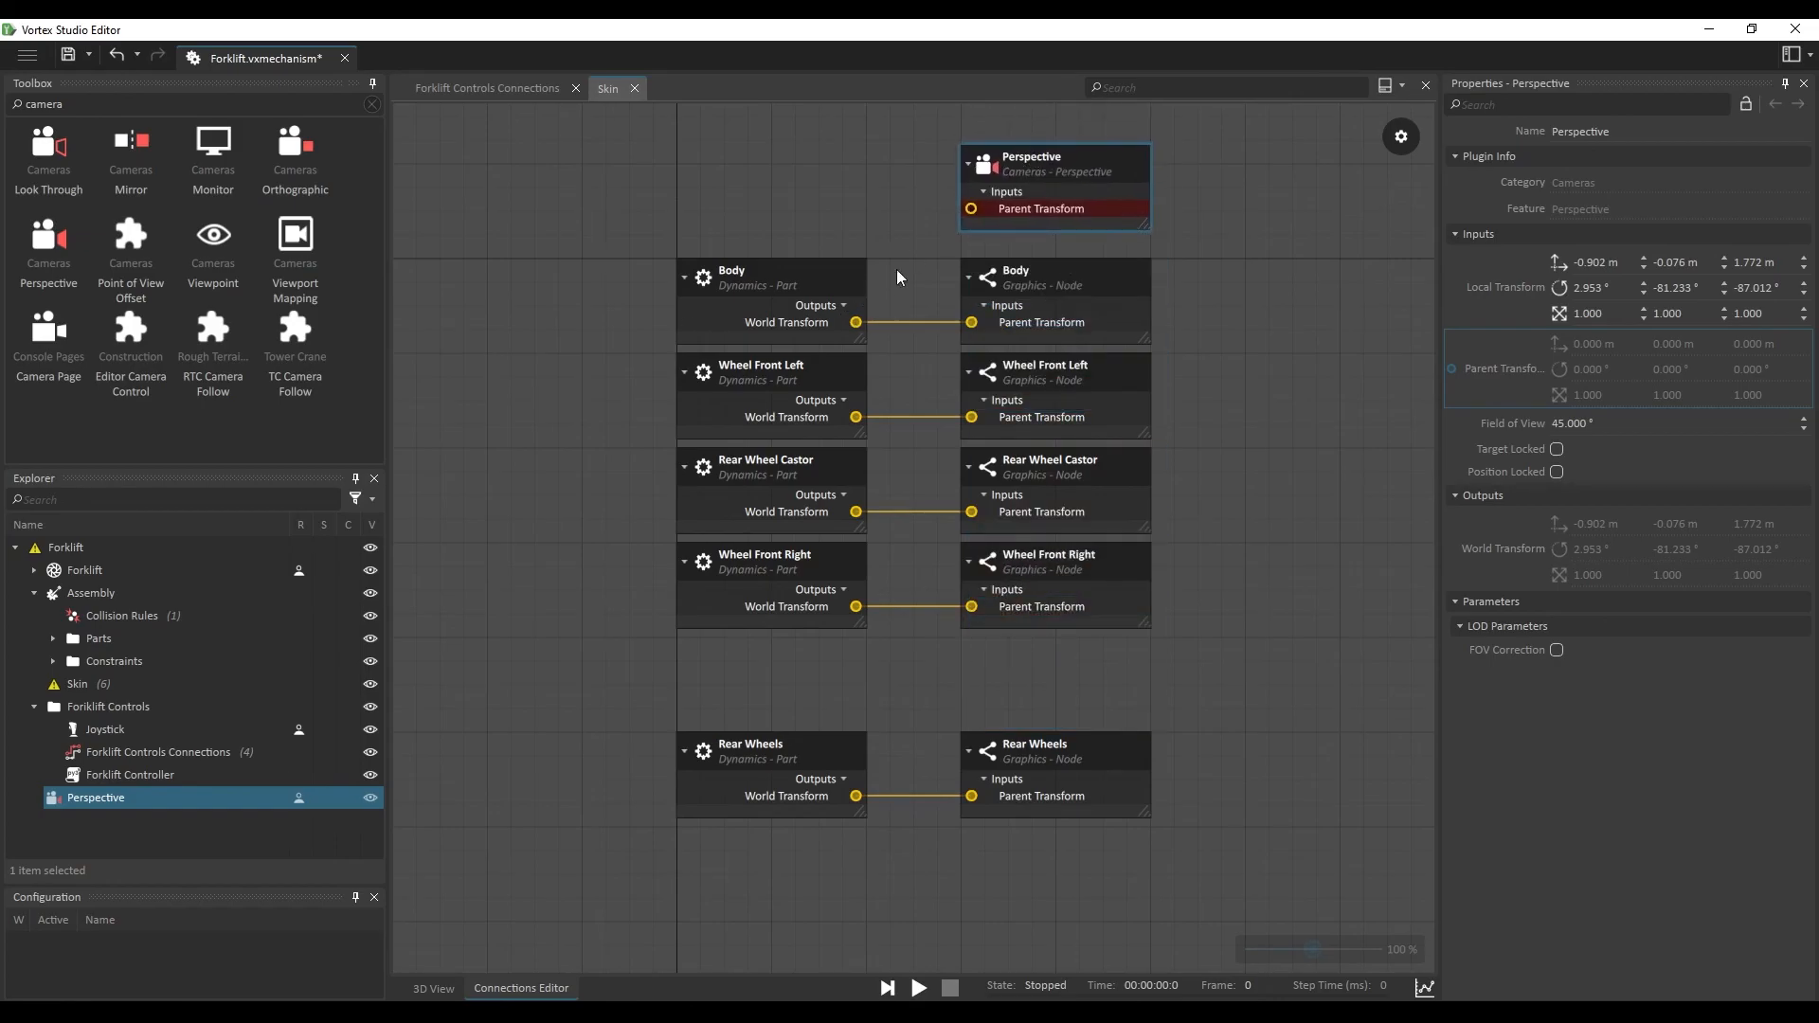
left_click_drag(973, 209, 856, 324)
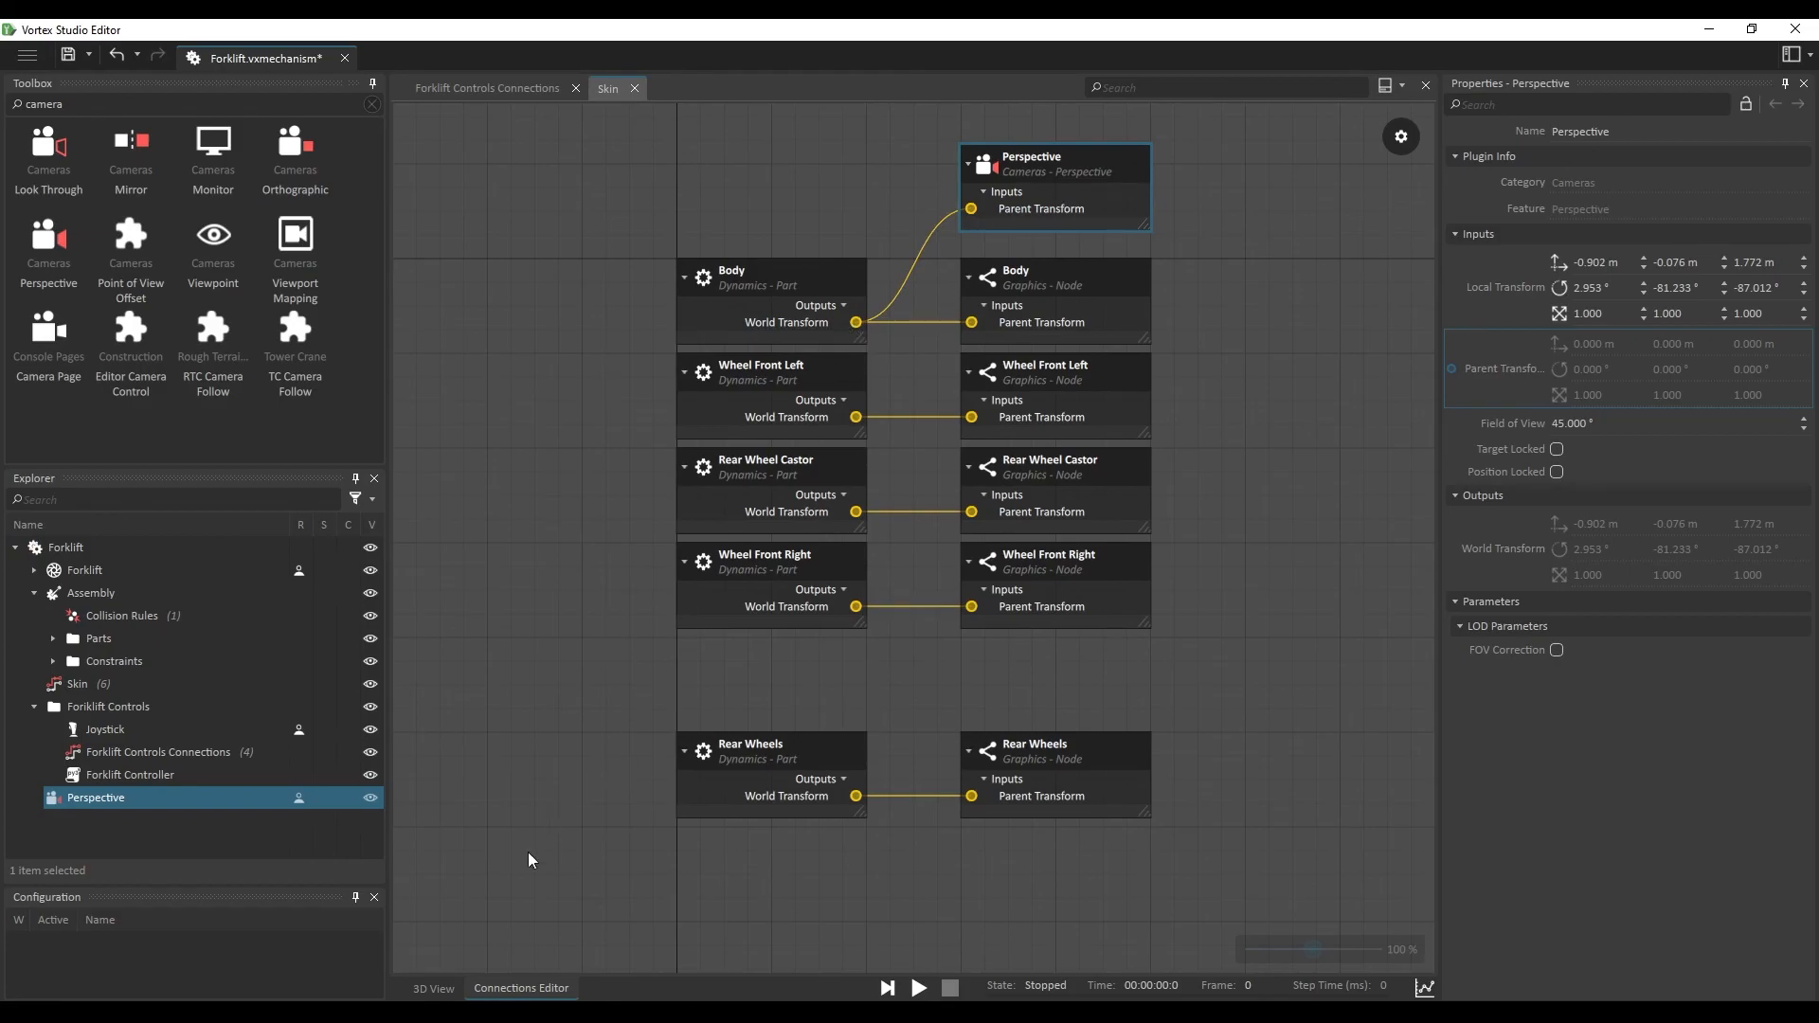
Step: Test the connected camera by simulating the drive in the 3D view, stop the simulation, and view the forklift in the regular viewport
left_click(438, 988)
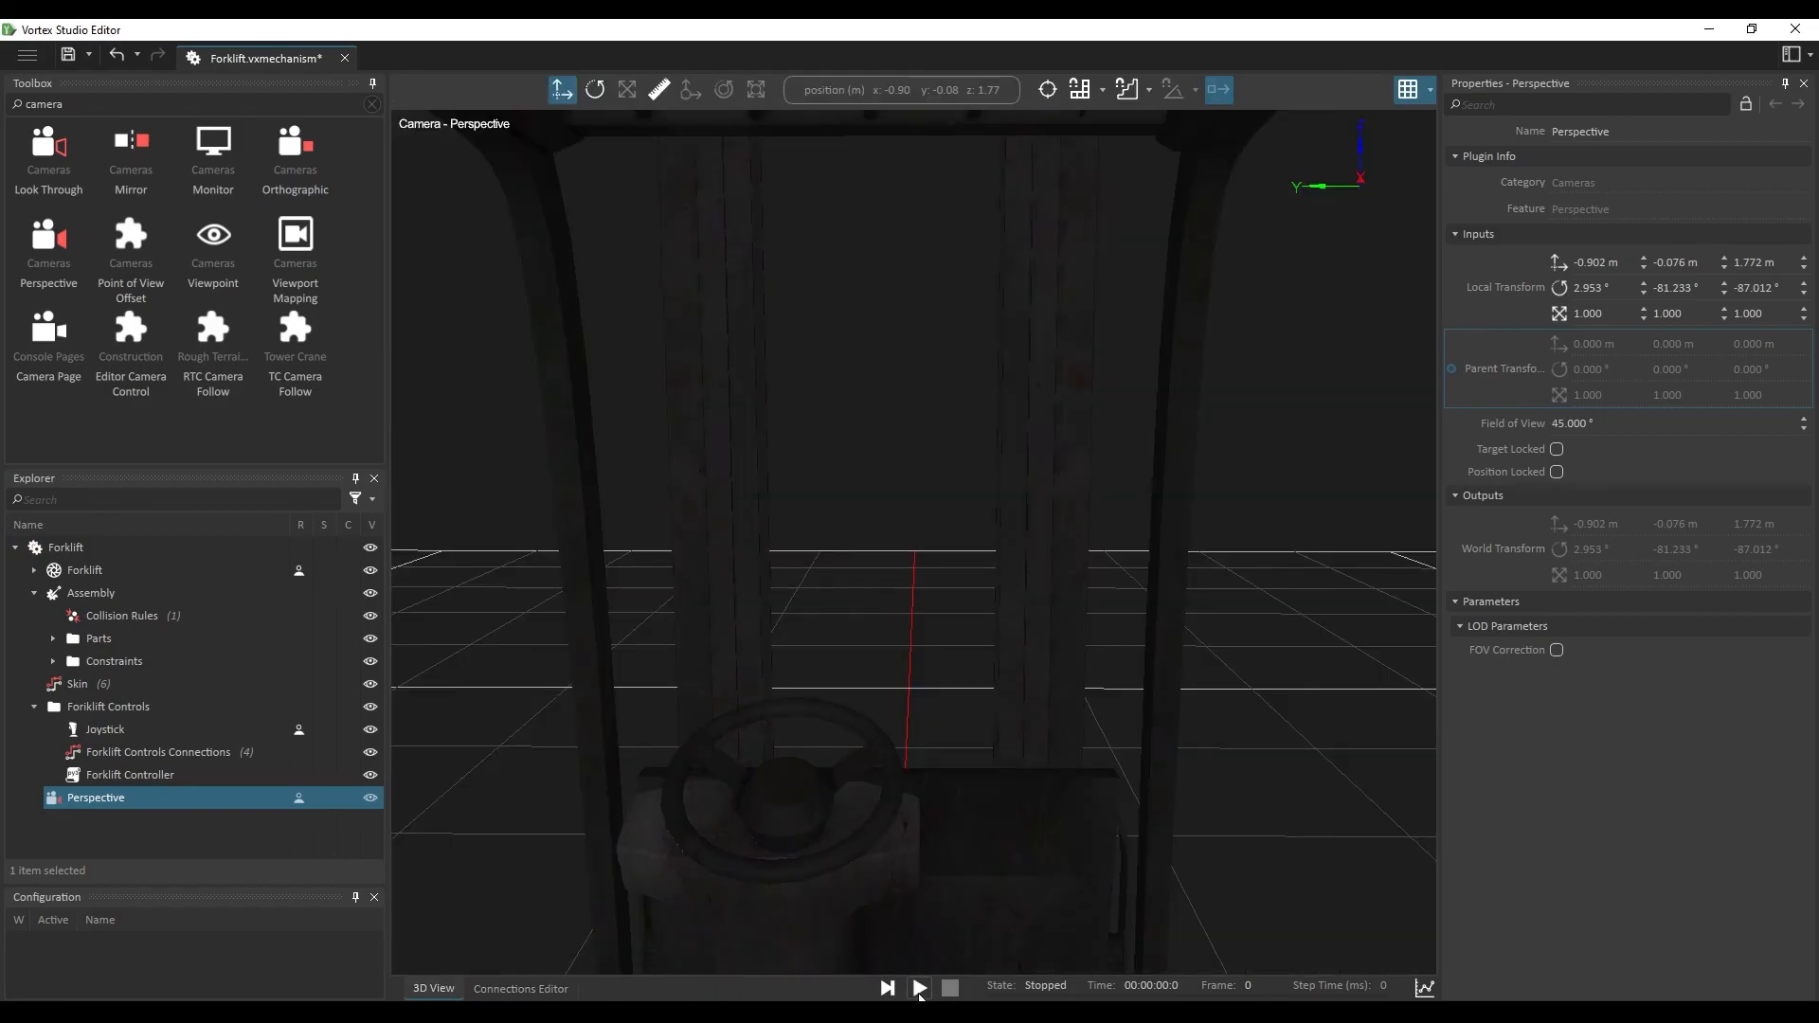
left_click(919, 988)
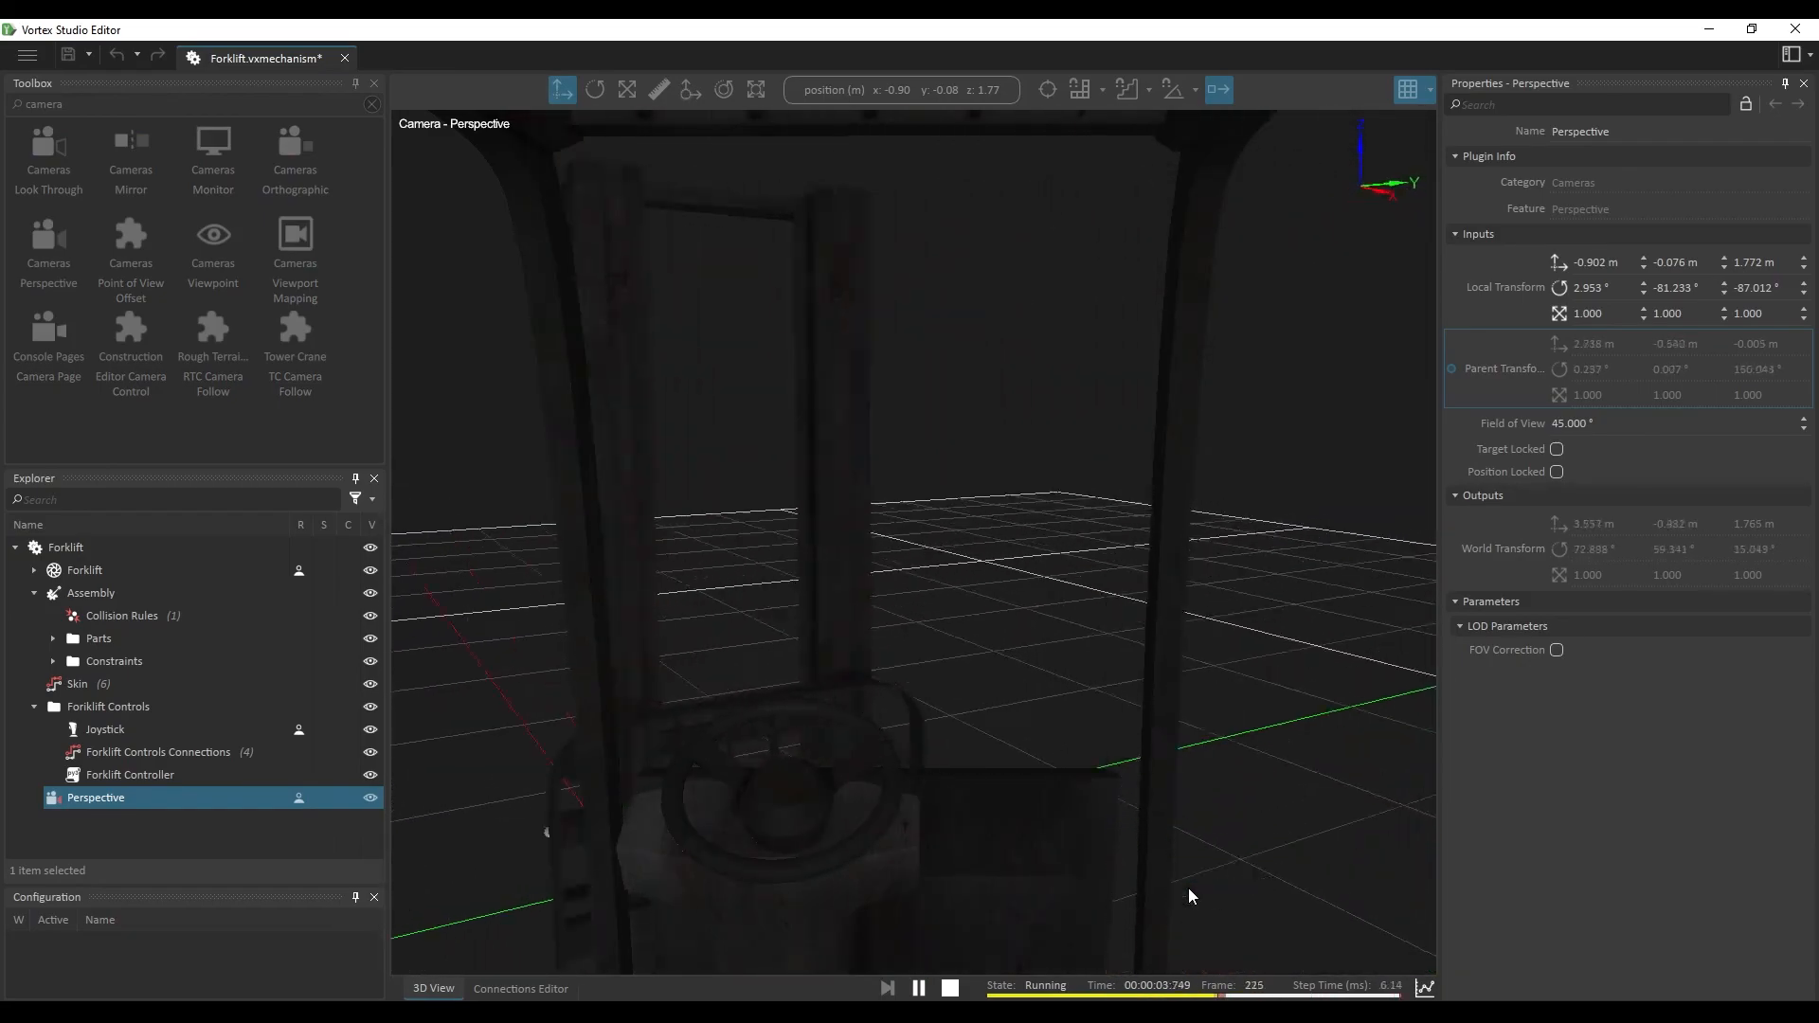
left_click(948, 988)
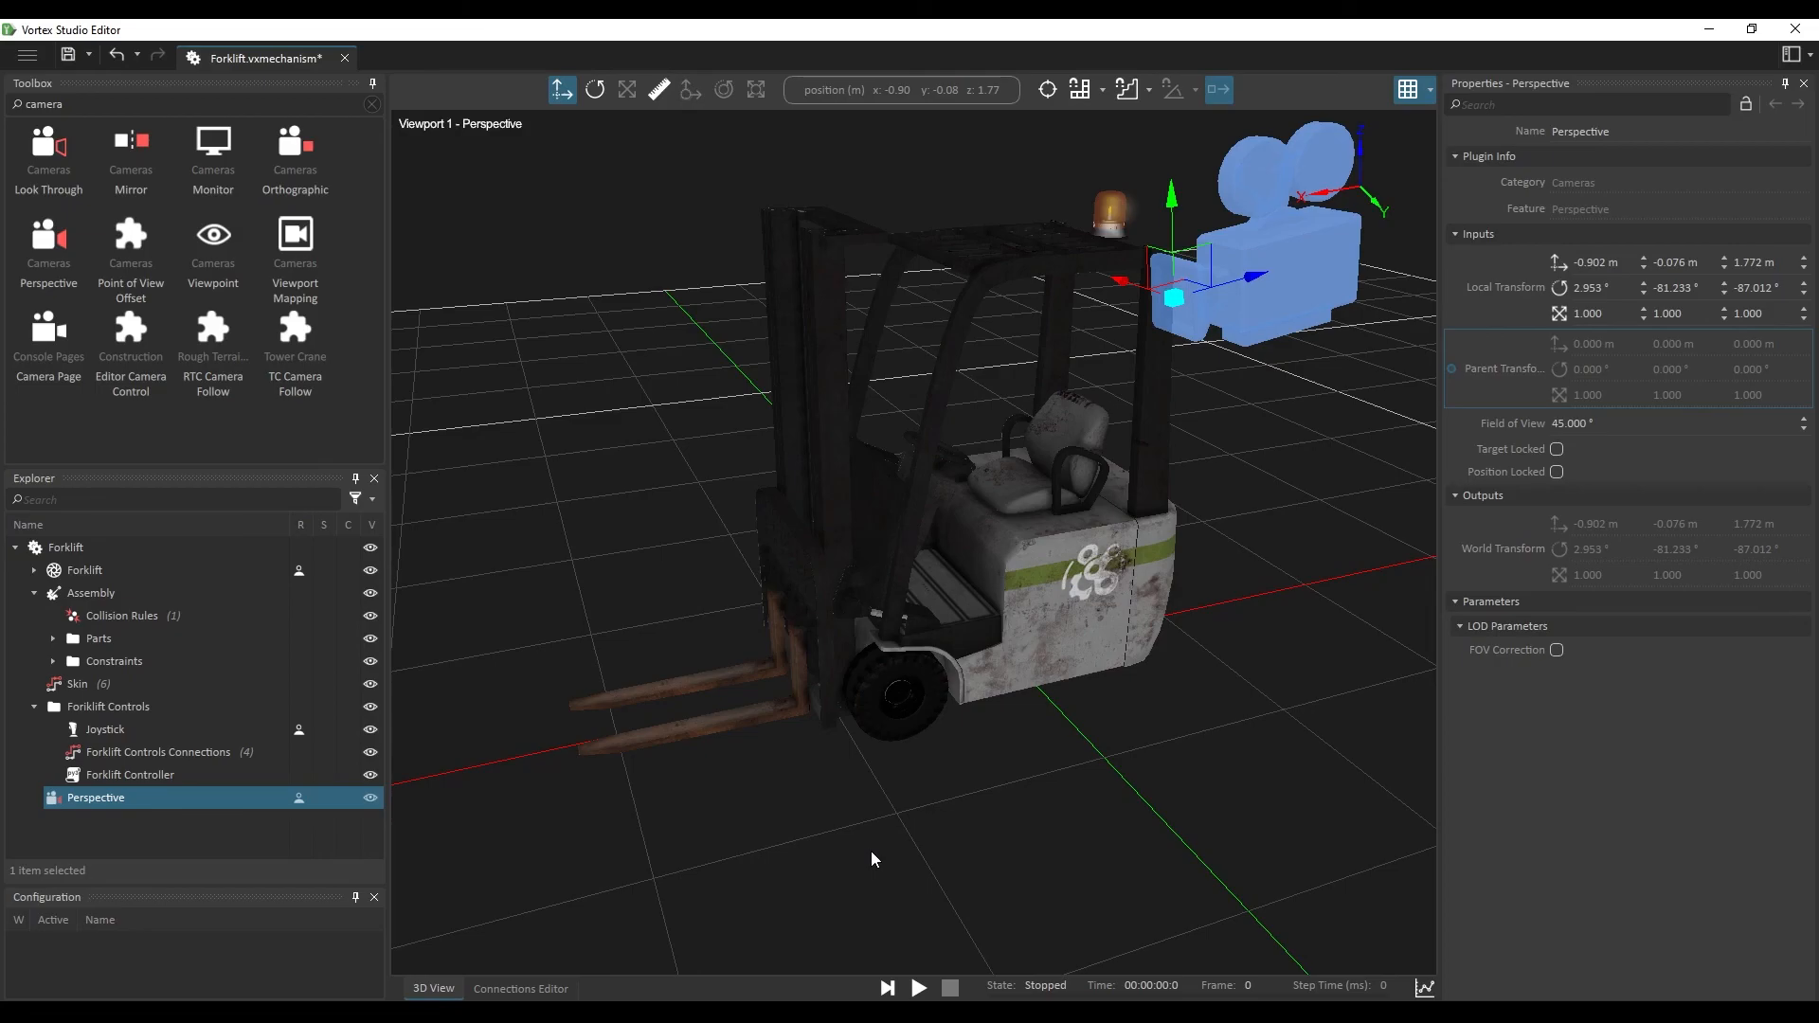
middle_click_drag(820, 804, 796, 531)
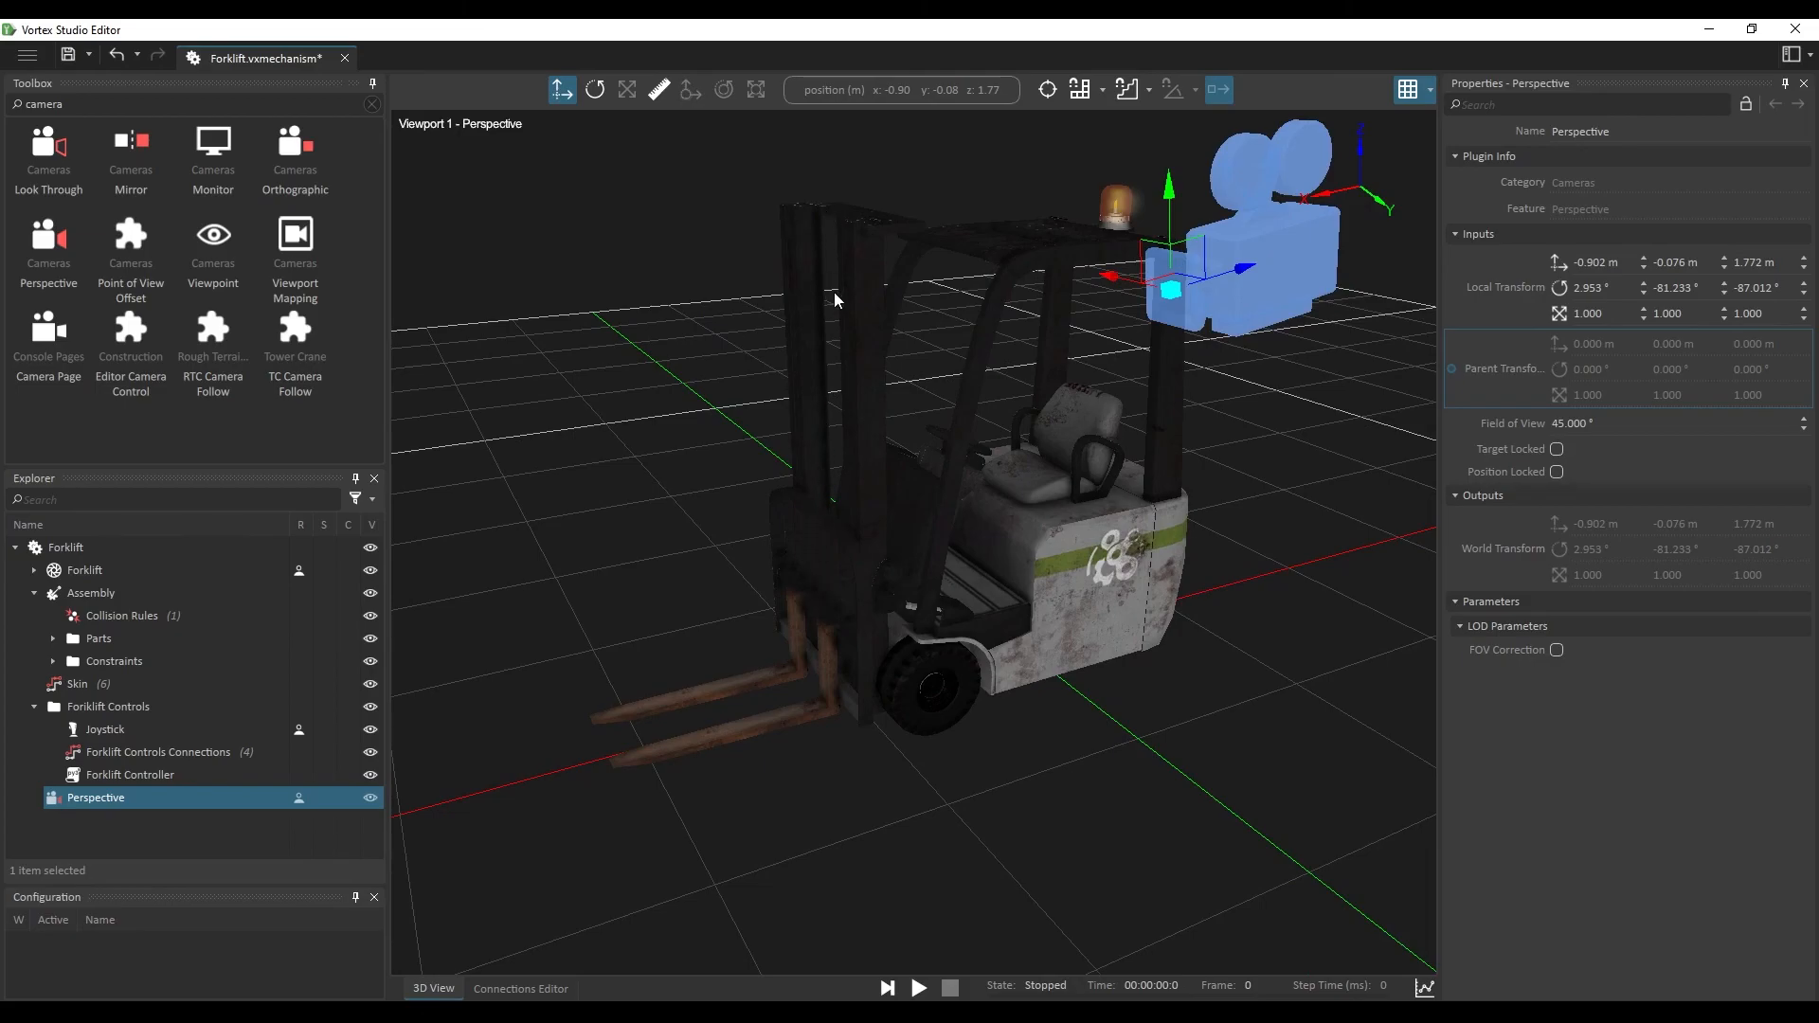